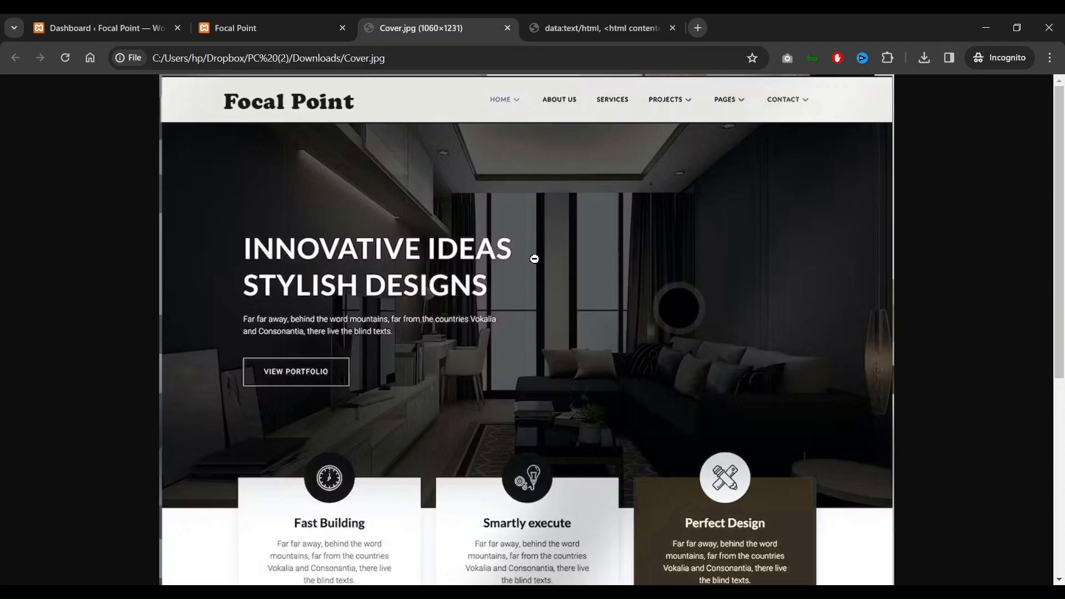
Review the Cover.jpg reference design and the site's current front page
{"action": "scroll", "coordinate": [533, 257], "scroll_direction": "down", "scroll_amount": 1}
{"action": "scroll", "coordinate": [533, 258], "scroll_direction": "up", "scroll_amount": 1}
{"action": "left_click", "coordinate": [291, 27]}
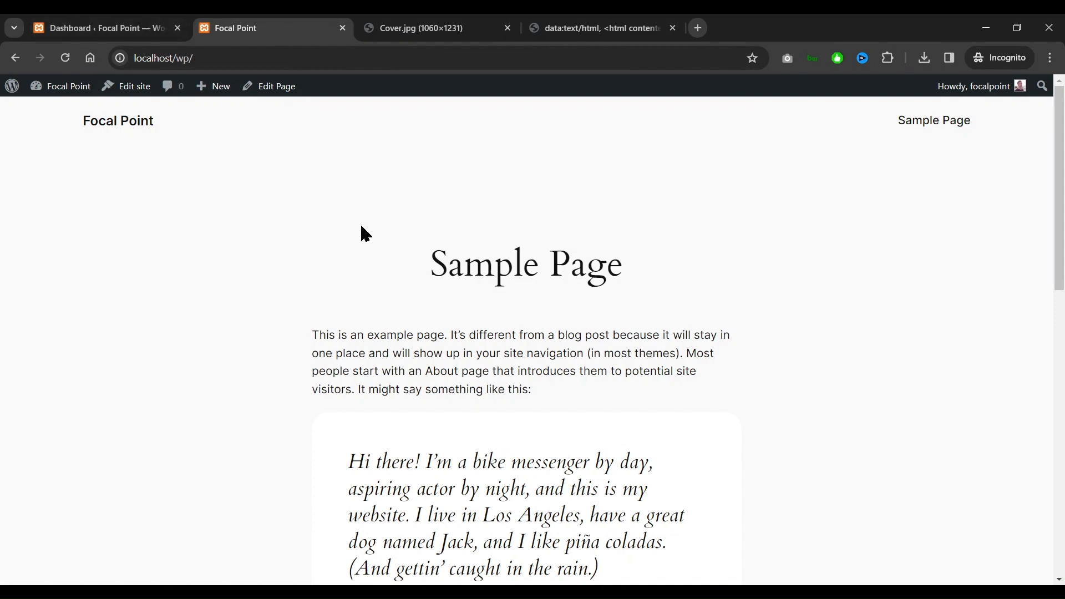
{"action": "scroll", "coordinate": [355, 230], "scroll_direction": "down", "scroll_amount": 3}
{"action": "scroll", "coordinate": [341, 232], "scroll_direction": "up", "scroll_amount": 3}
Search the new plugins for "kadence" and install and activate Gutenberg Blocks by Kadence Blocks
{"action": "left_click", "coordinate": [113, 26]}
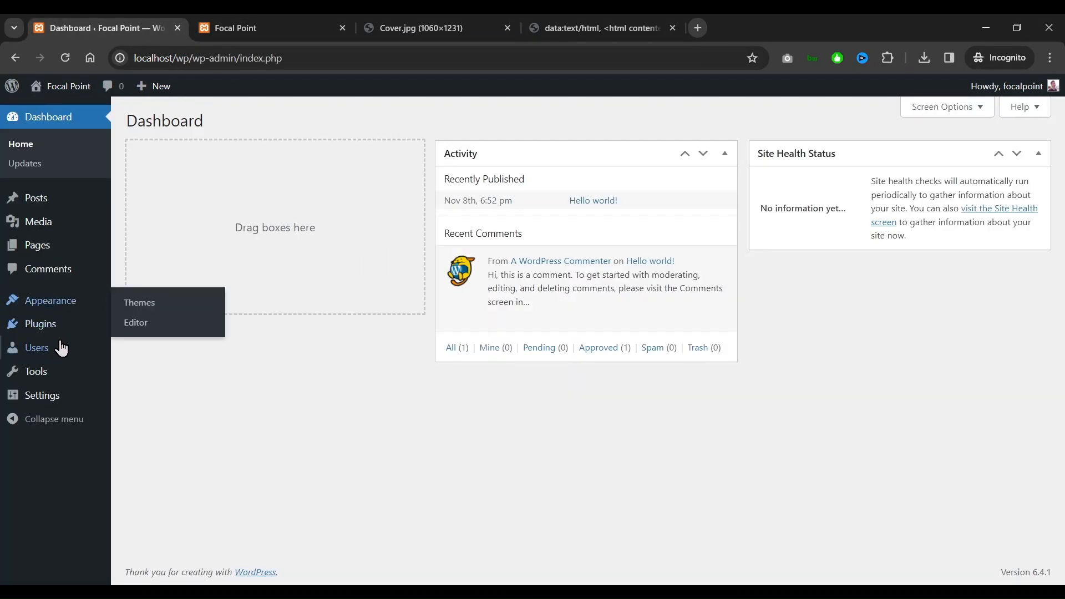
{"action": "mouse_move", "coordinate": [53, 333]}
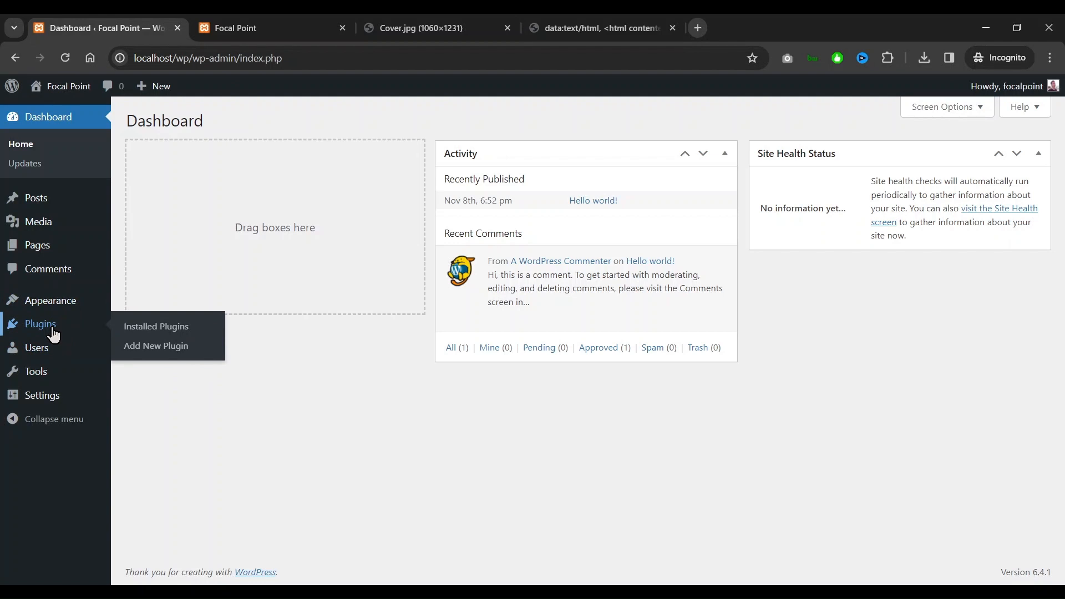
{"action": "left_click", "coordinate": [167, 361]}
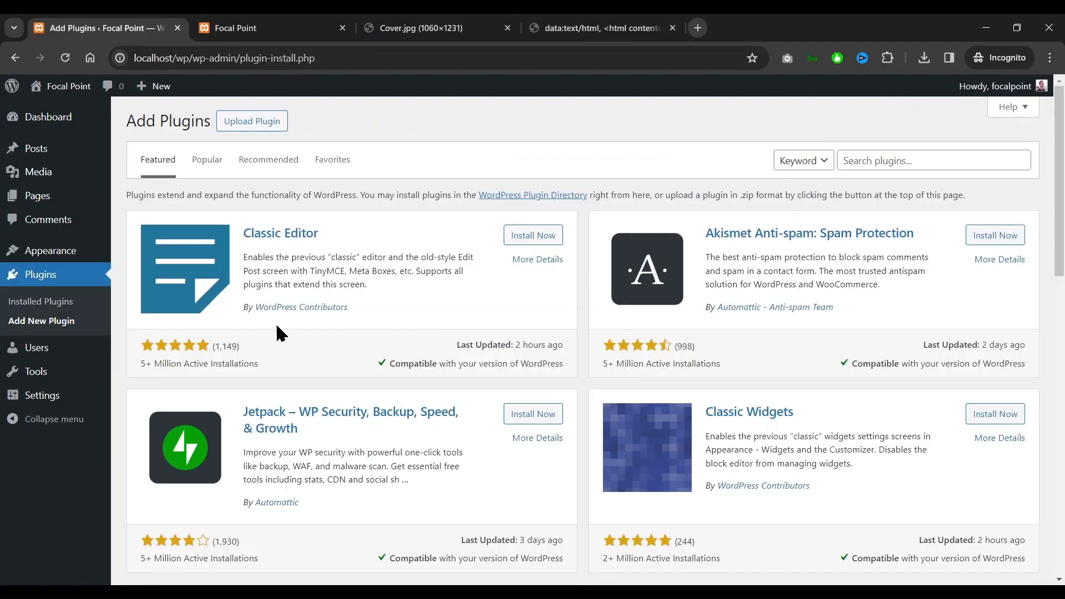
{"action": "left_click", "coordinate": [879, 168]}
{"action": "type", "text": "la"}
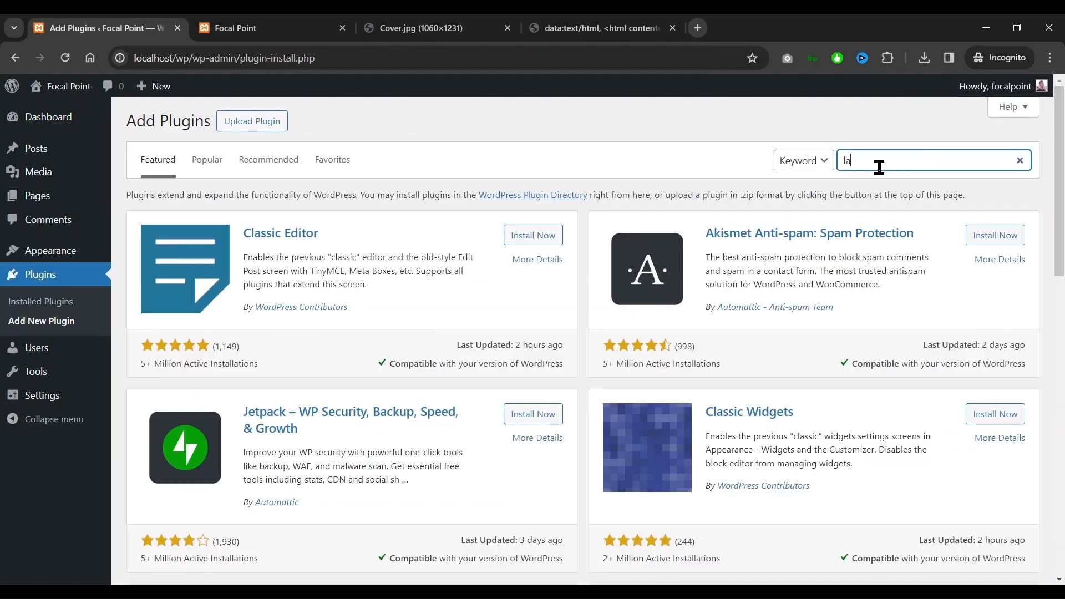
{"action": "key", "text": "BackSpace"}
{"action": "key", "text": "BackSpace"}
{"action": "type", "text": "kadence☻"}
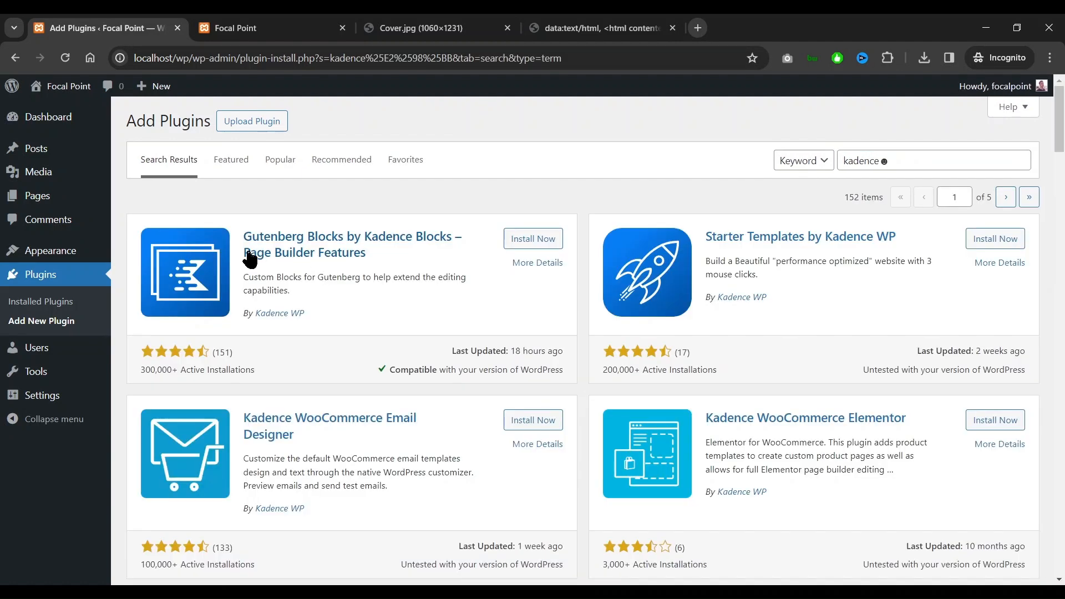
{"action": "left_click", "coordinate": [534, 242]}
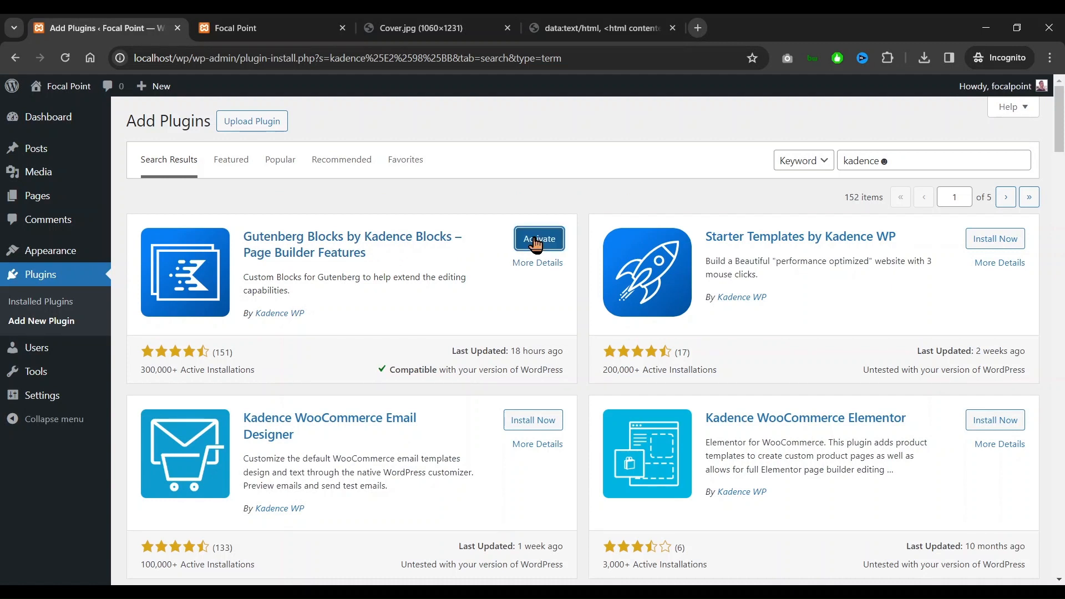
{"action": "left_click", "coordinate": [536, 243]}
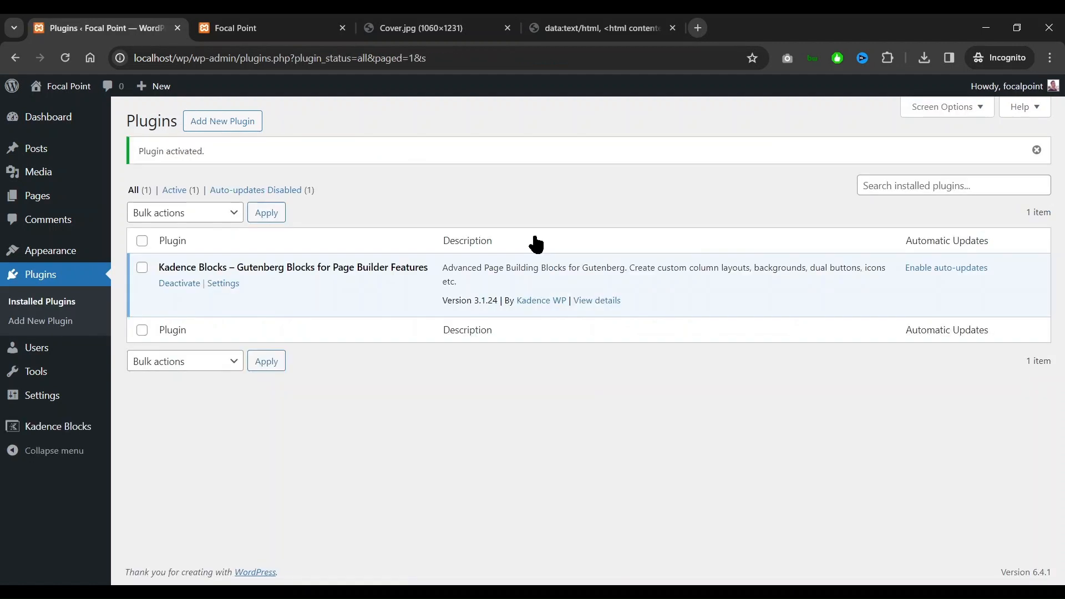
Search the new themes for "kadence" and install and activate the Kadence theme
{"action": "left_click", "coordinate": [76, 260]}
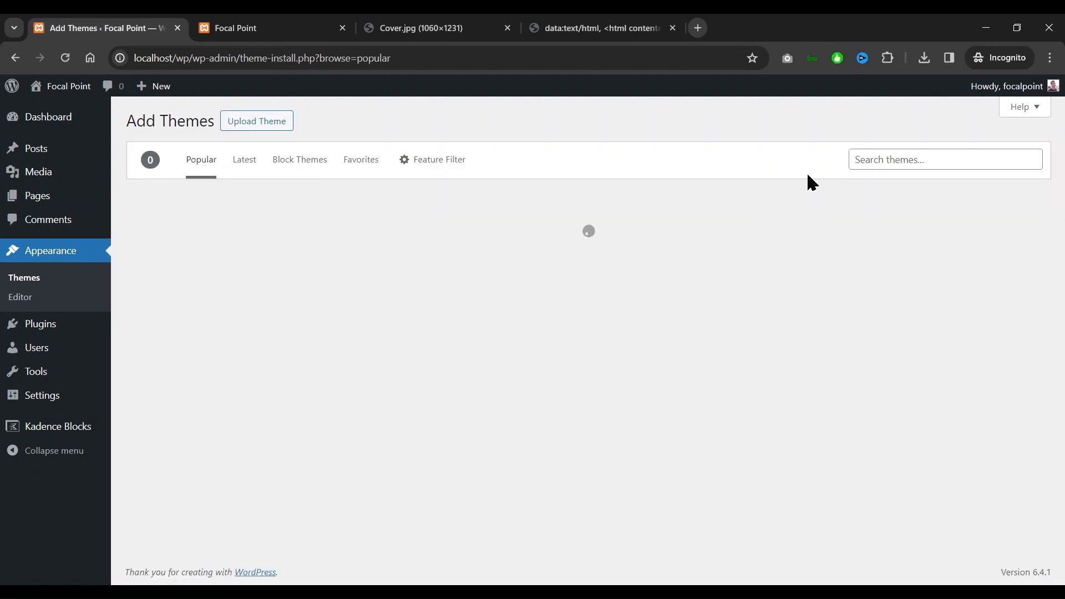
{"action": "left_click", "coordinate": [895, 163]}
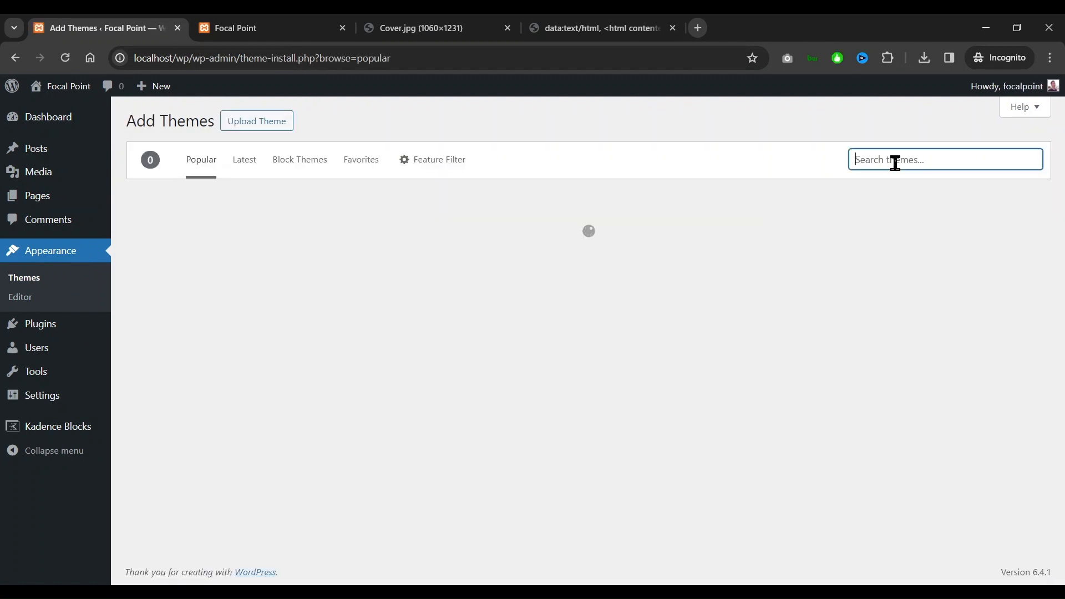
{"action": "type", "text": "kadence"}
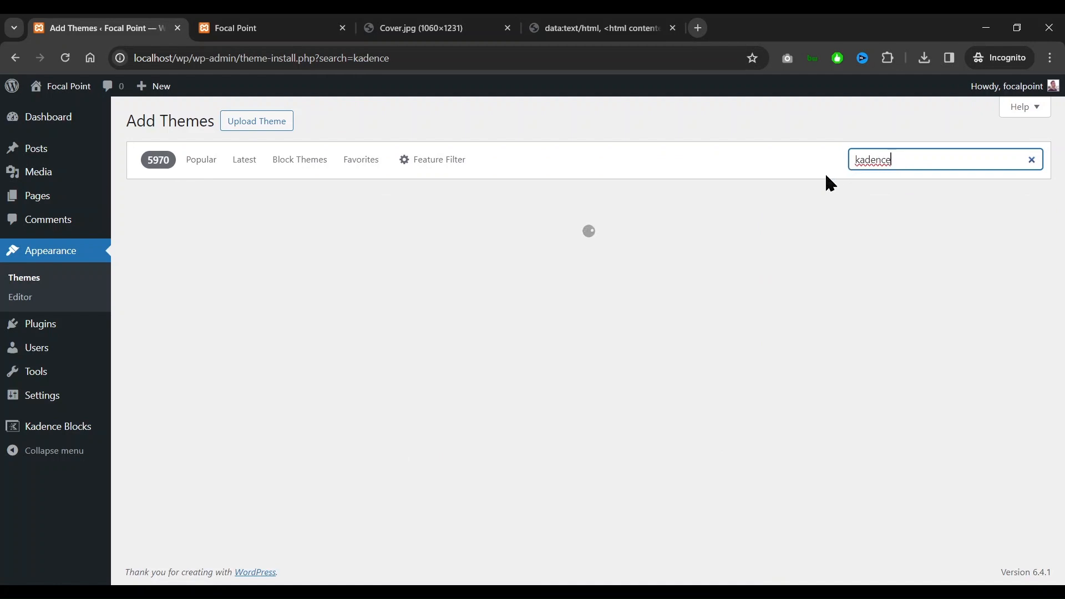
{"action": "mouse_move", "coordinate": [244, 355]}
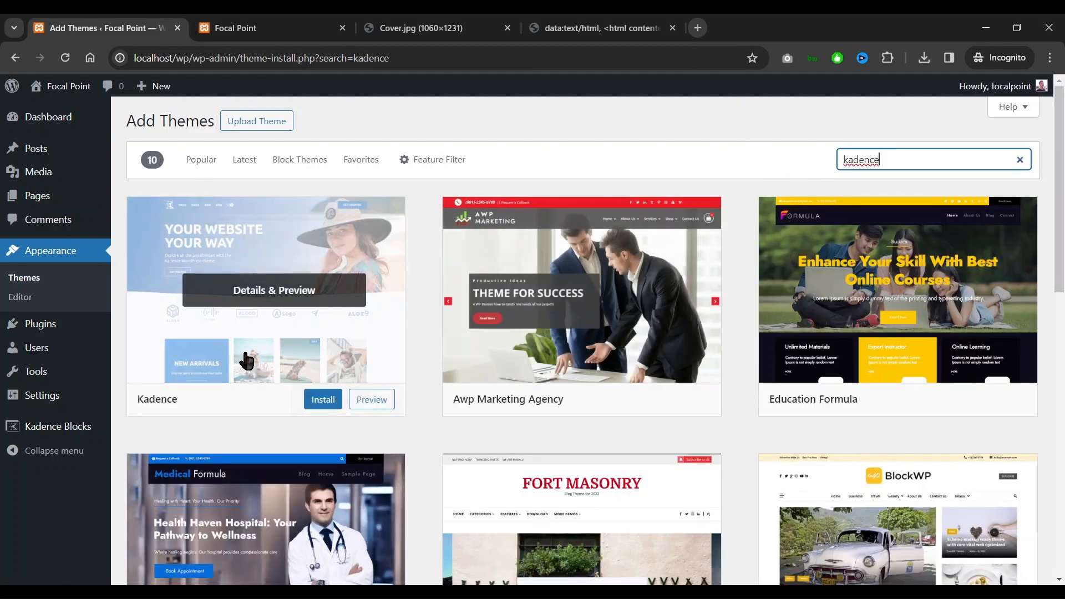
{"action": "left_click", "coordinate": [325, 398]}
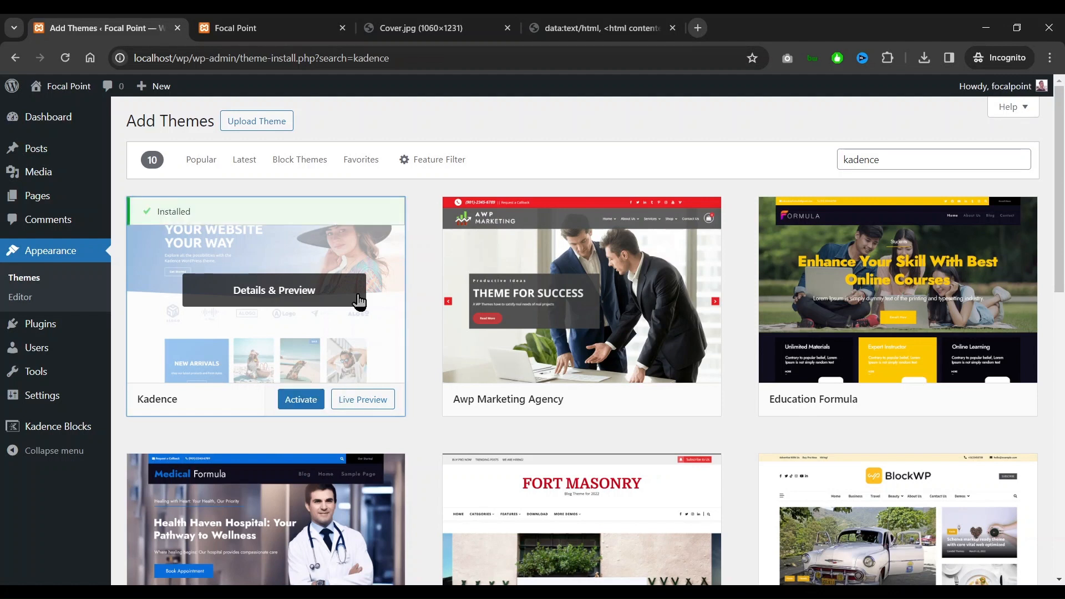
{"action": "left_click", "coordinate": [306, 404]}
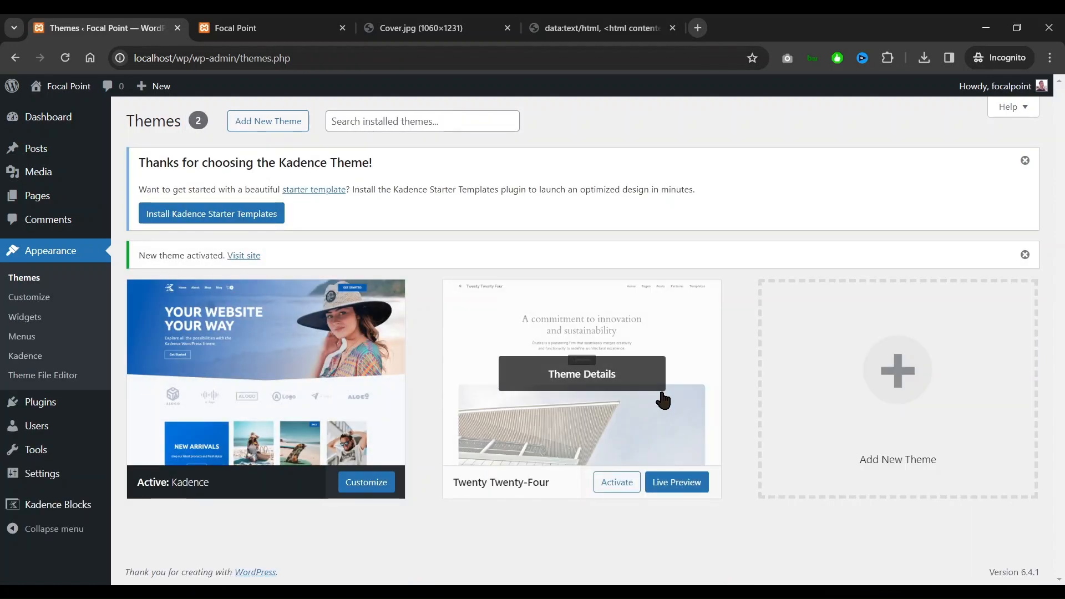
Delete the inactive Twenty Twenty-Four theme from the installed themes
{"action": "left_click", "coordinate": [679, 408]}
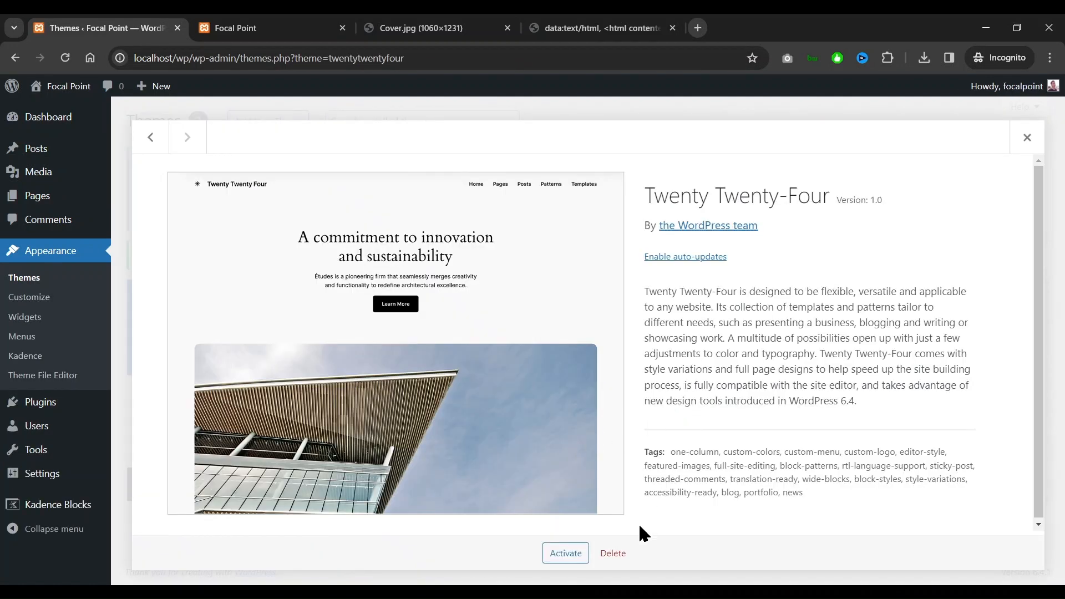
{"action": "left_click", "coordinate": [613, 553]}
{"action": "left_click", "coordinate": [583, 173]}
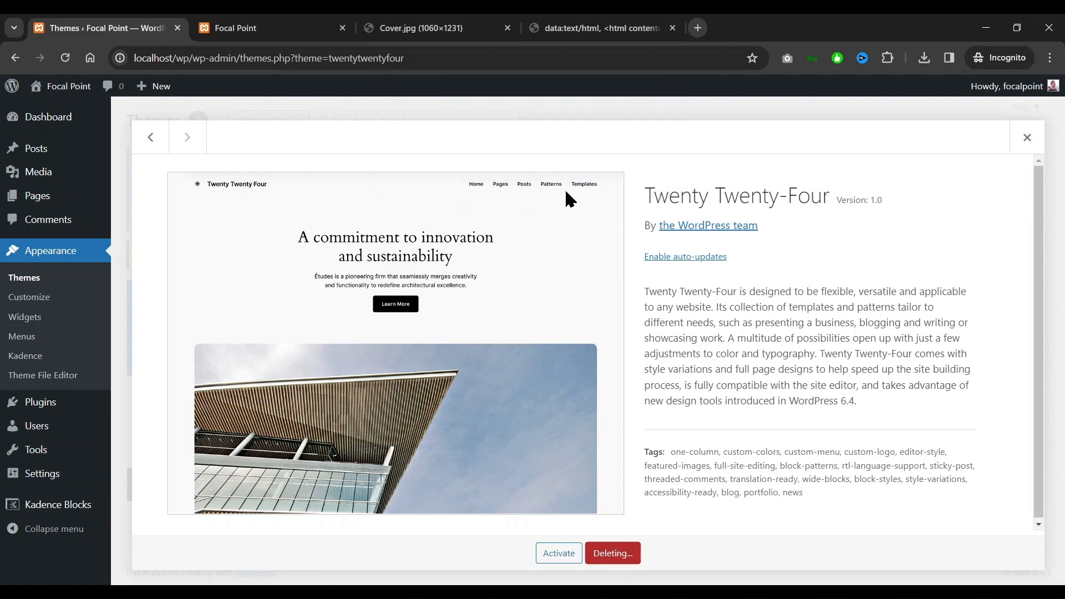
{"action": "key", "text": "alt"}
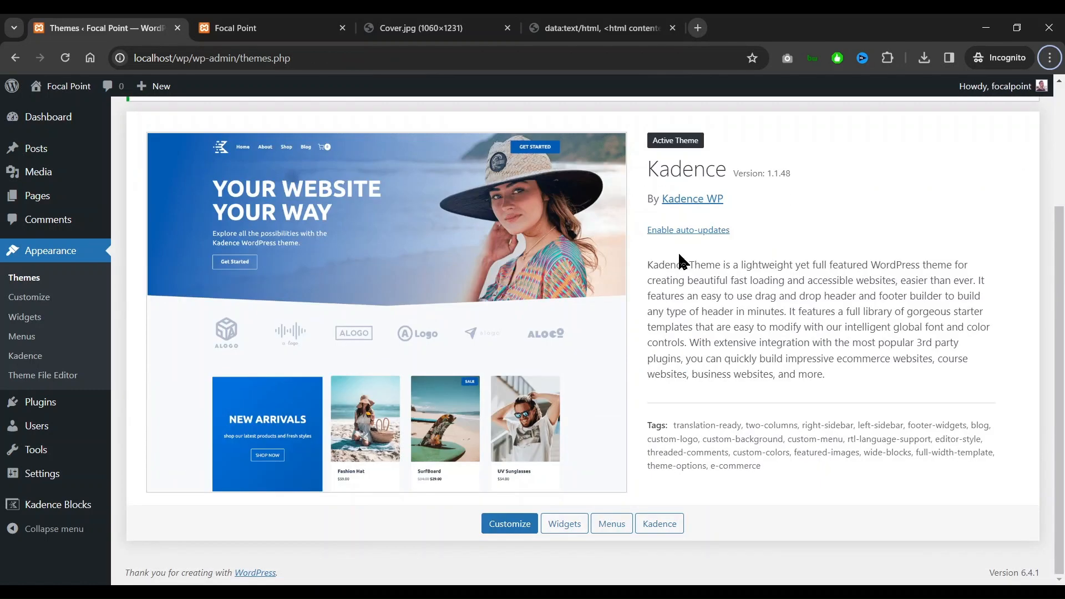
{"action": "scroll", "coordinate": [688, 335], "scroll_direction": "up", "scroll_amount": 3}
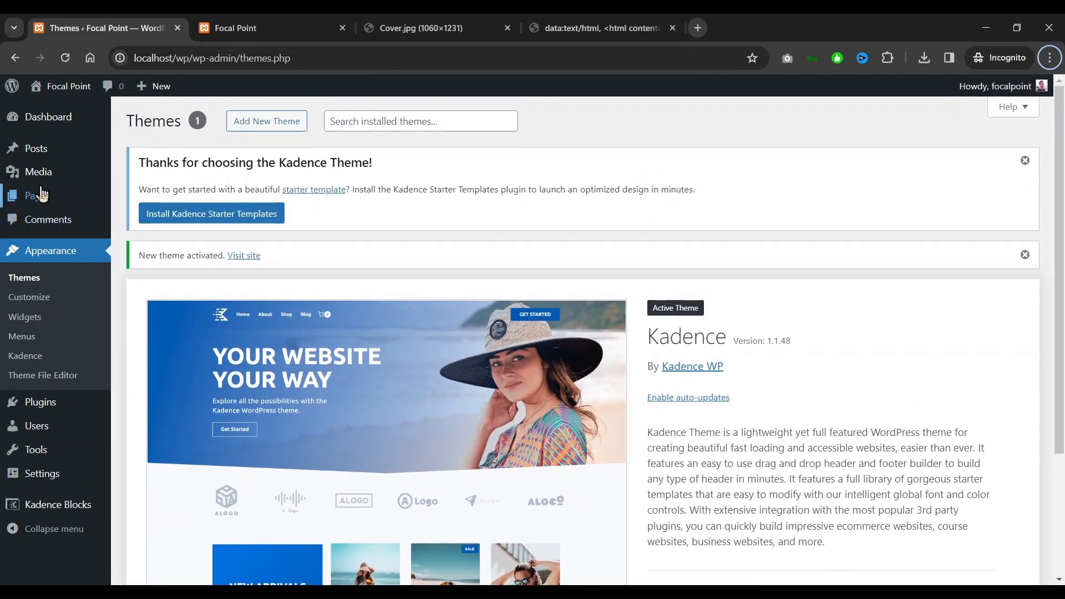
Quick-edit the Sample Page, setting its title to Home and its slug to home, and update it
{"action": "left_click", "coordinate": [34, 202]}
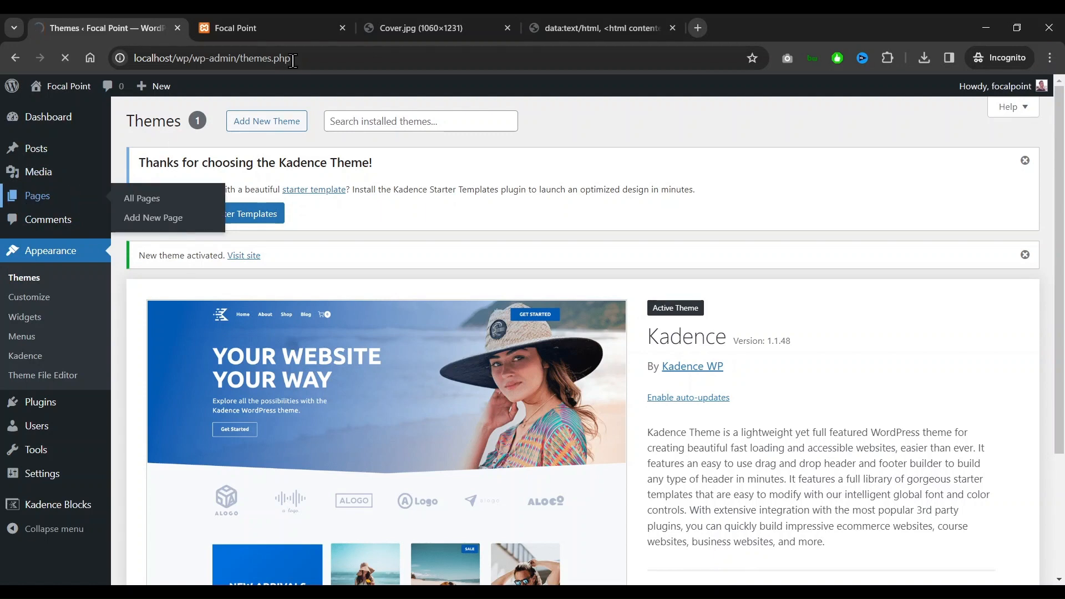
{"action": "left_click", "coordinate": [420, 28]}
{"action": "left_click", "coordinate": [70, 27]}
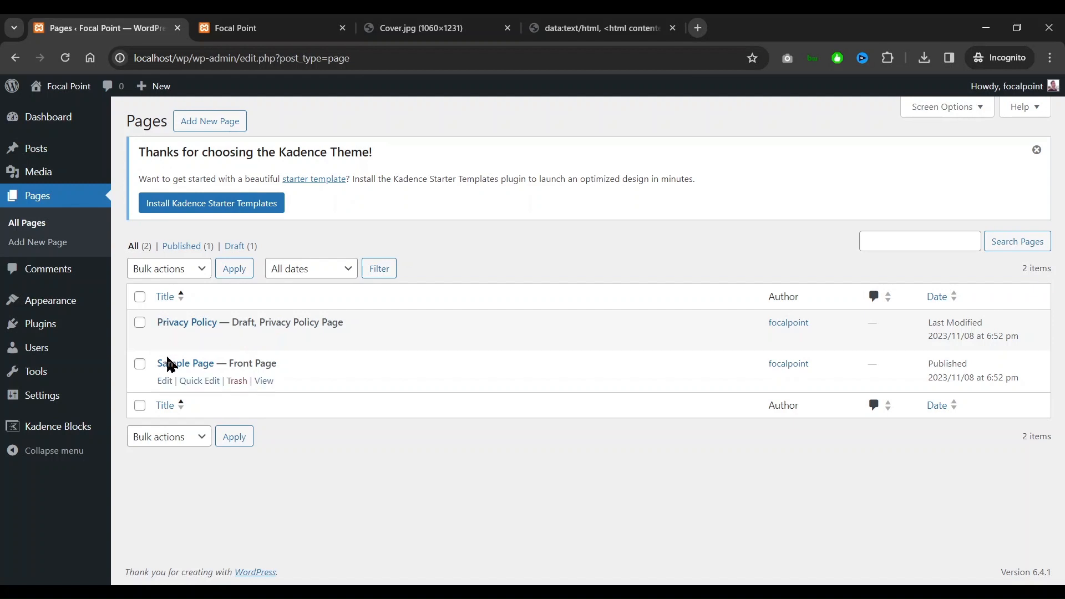
{"action": "left_click", "coordinate": [180, 383]}
{"action": "triple_click", "coordinate": [244, 390]}
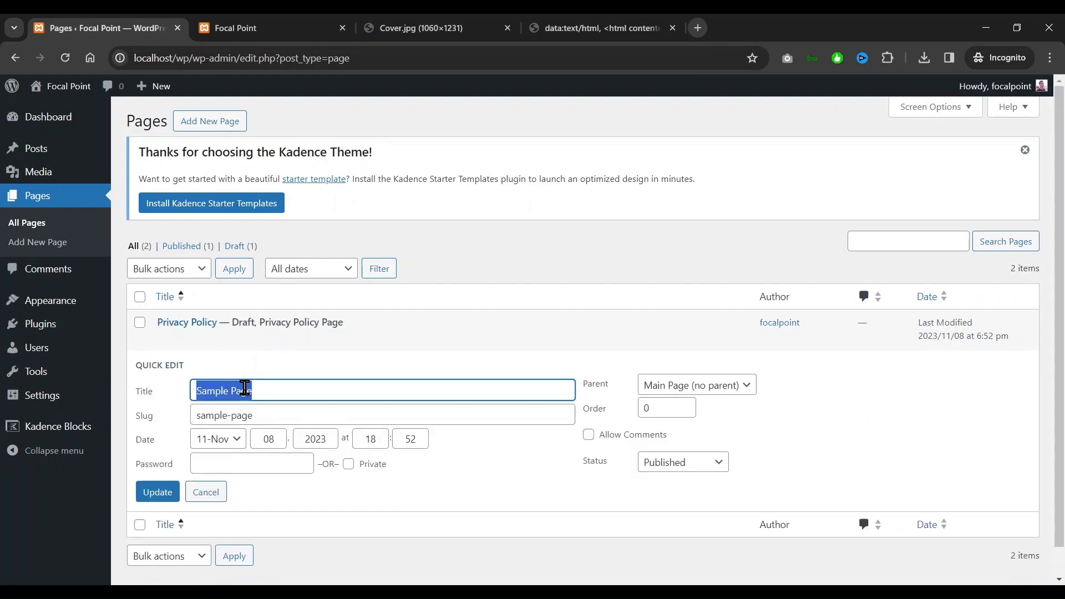
{"action": "type", "text": "Jome"}
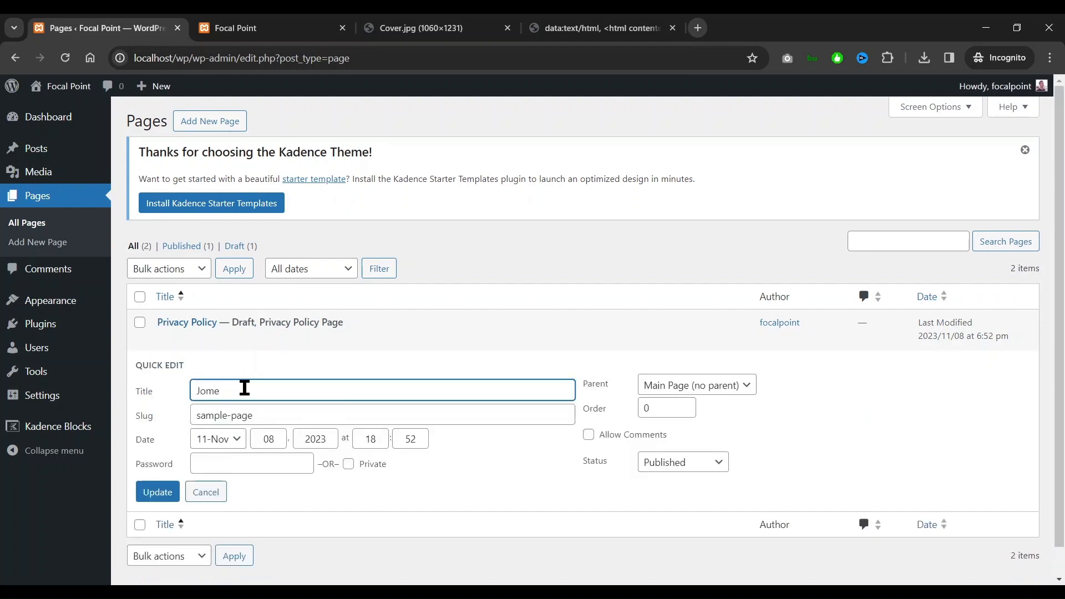
{"action": "key", "text": "ctrl+a"}
{"action": "type", "text": "H"}
{"action": "triple_click", "coordinate": [246, 420]}
{"action": "type", "text": "home"}
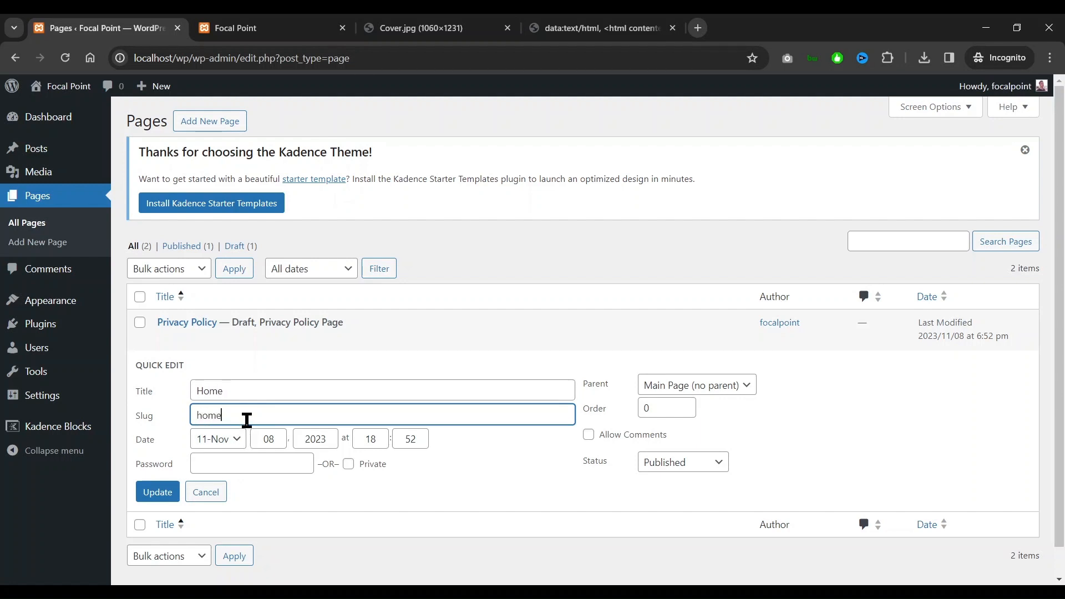
{"action": "left_click", "coordinate": [163, 495]}
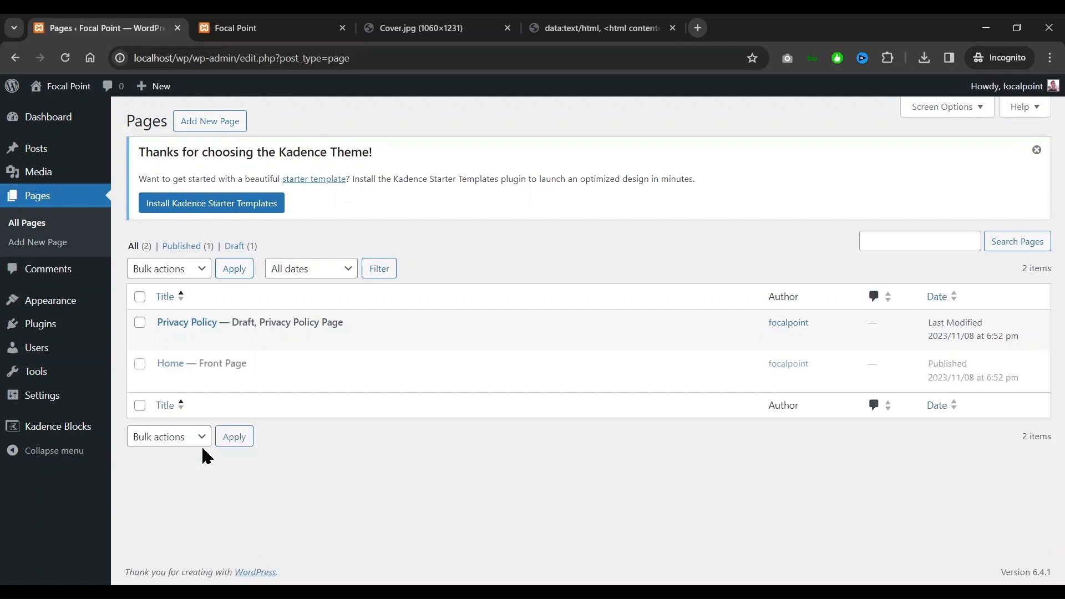
Open the Home page in the block editor, dismiss the welcome guide and delete all of the page's sample content
{"action": "left_click", "coordinate": [162, 381]}
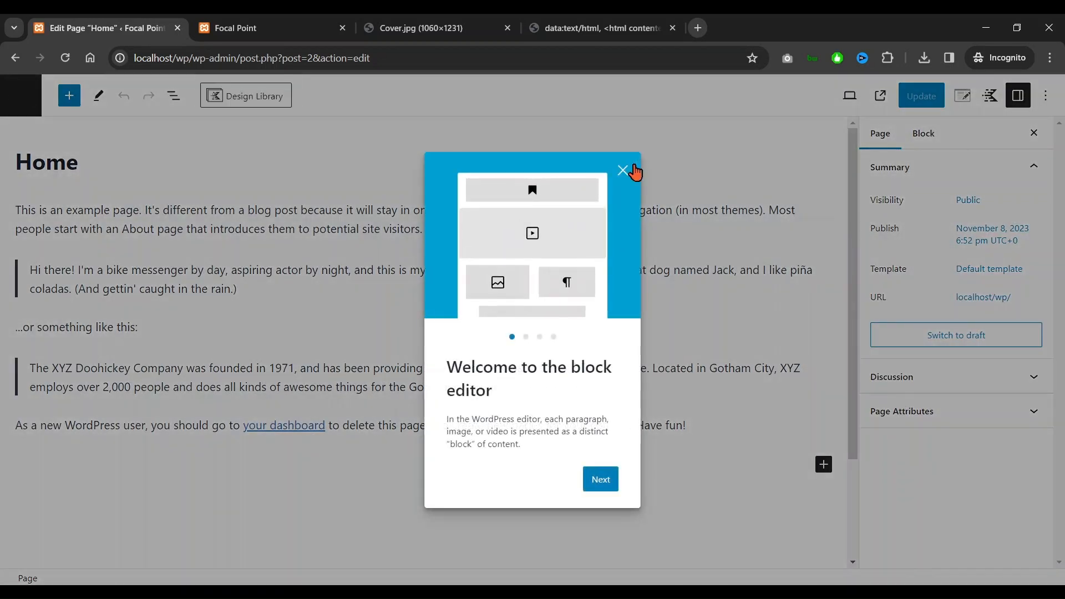
{"action": "left_click", "coordinate": [633, 167]}
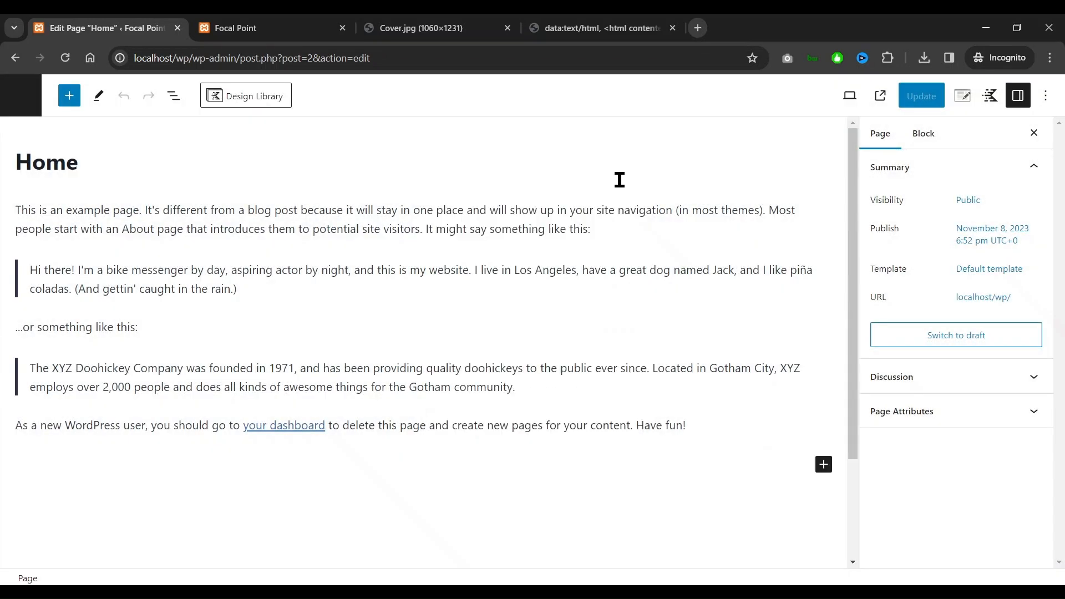
{"action": "left_click", "coordinate": [556, 425]}
{"action": "left_click_drag", "start_coordinate": [706, 427], "coordinate": [29, 219]}
{"action": "key", "text": "BackSpace"}
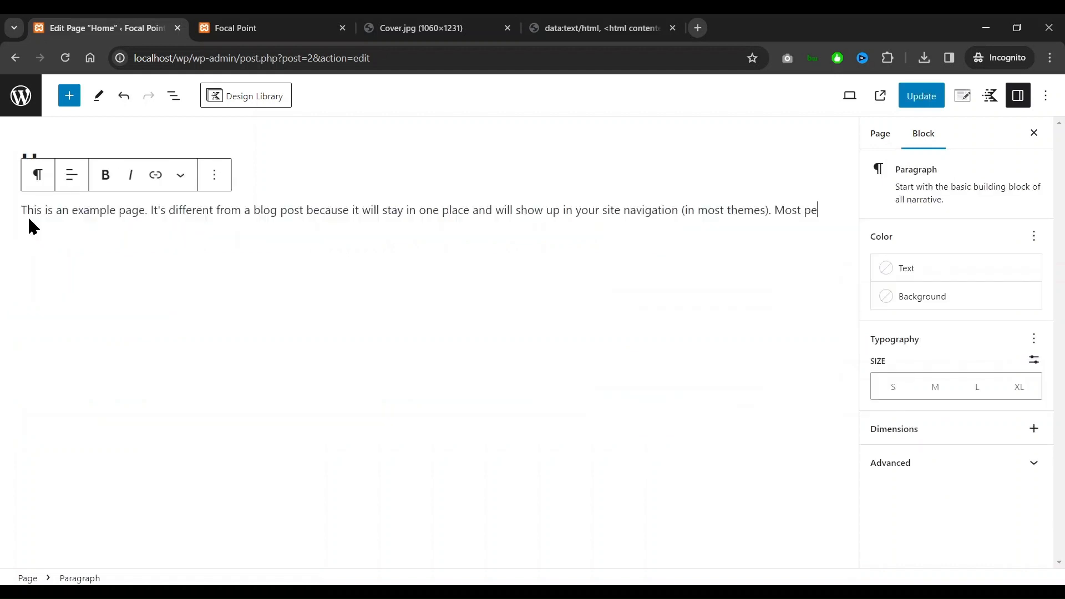
{"action": "key", "text": "ctrl+a"}
{"action": "key", "text": "BackSpace"}
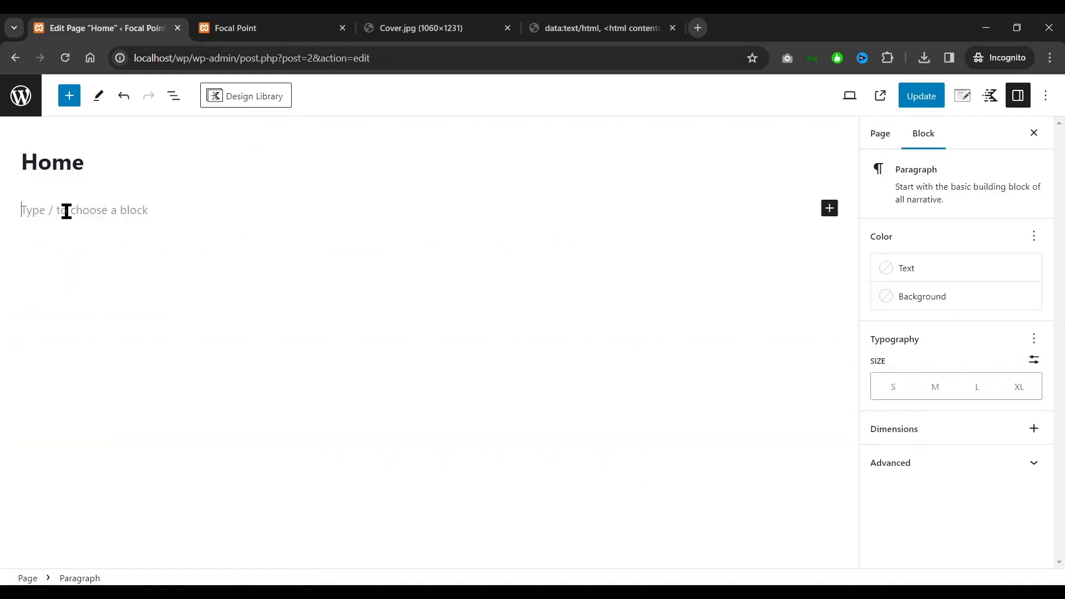
Insert a Kadence Row Layout block into the empty Home page
{"action": "left_click", "coordinate": [828, 210]}
{"action": "left_click", "coordinate": [67, 97]}
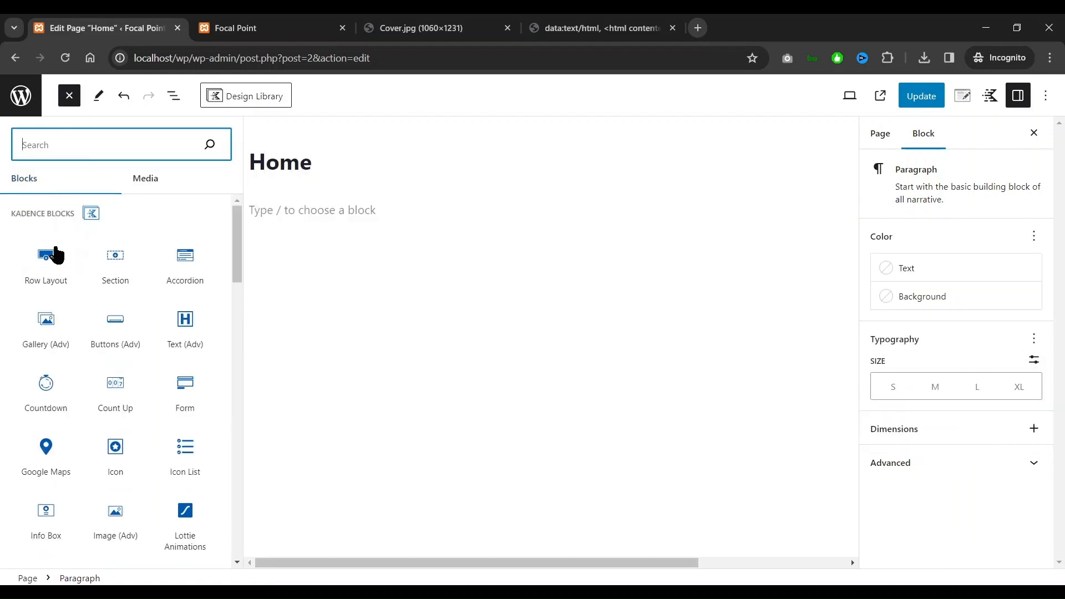
{"action": "mouse_move", "coordinate": [44, 294]}
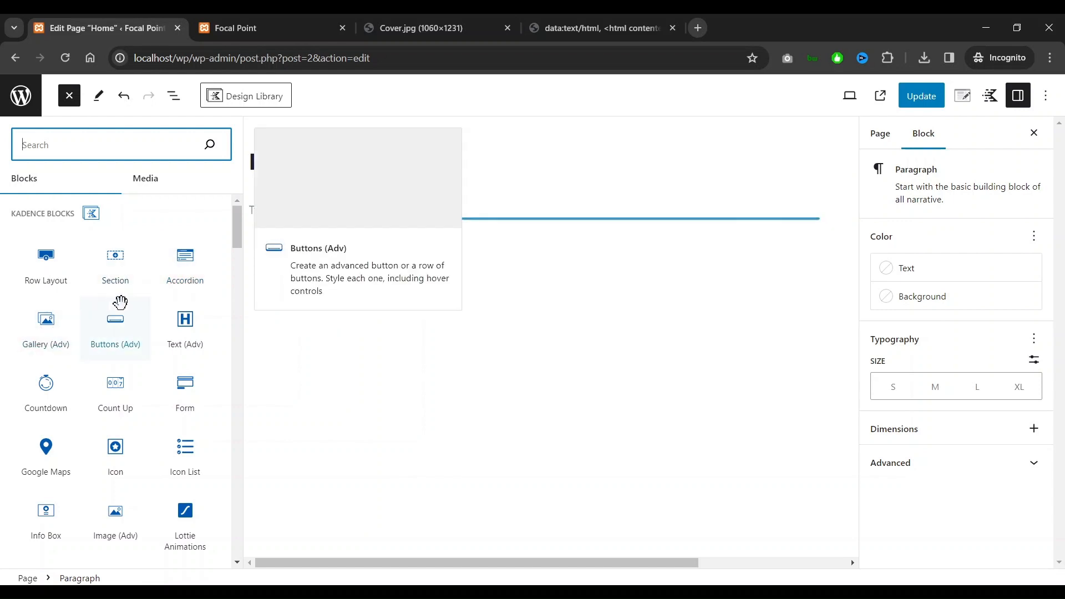
{"action": "scroll", "coordinate": [135, 312], "scroll_direction": "down", "scroll_amount": 5}
{"action": "scroll", "coordinate": [135, 312], "scroll_direction": "down", "scroll_amount": 2}
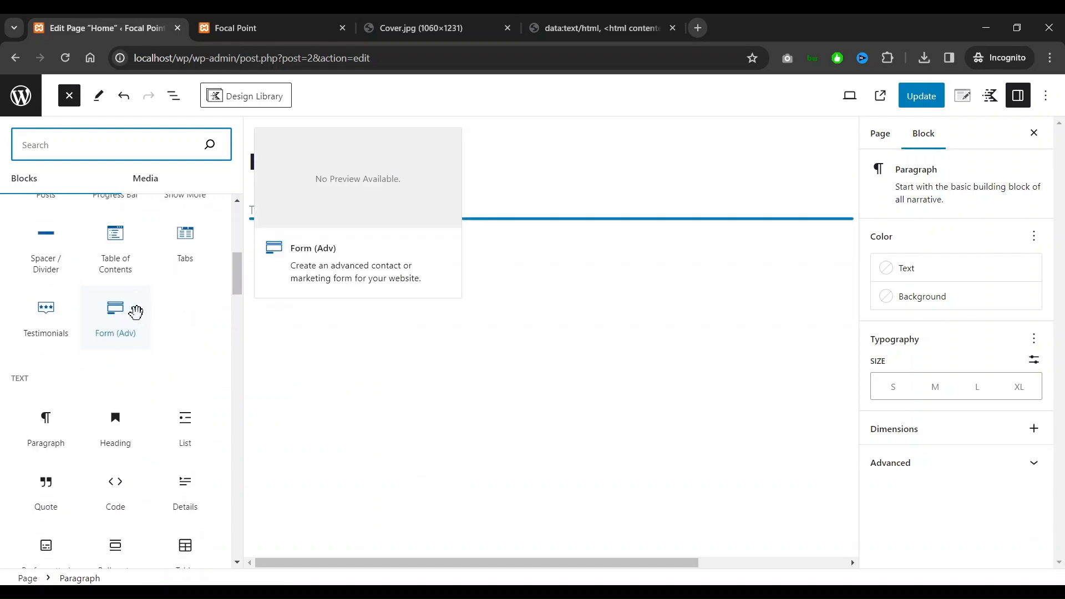
{"action": "scroll", "coordinate": [33, 304], "scroll_direction": "down", "scroll_amount": 2}
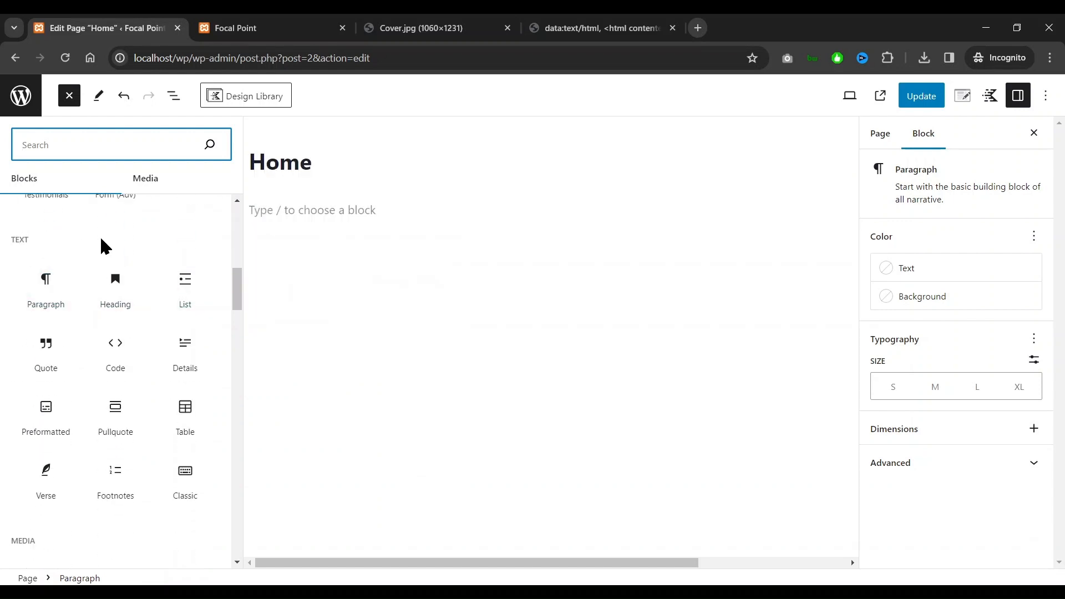
{"action": "scroll", "coordinate": [90, 298], "scroll_direction": "down", "scroll_amount": 3}
{"action": "scroll", "coordinate": [96, 369], "scroll_direction": "down", "scroll_amount": 3}
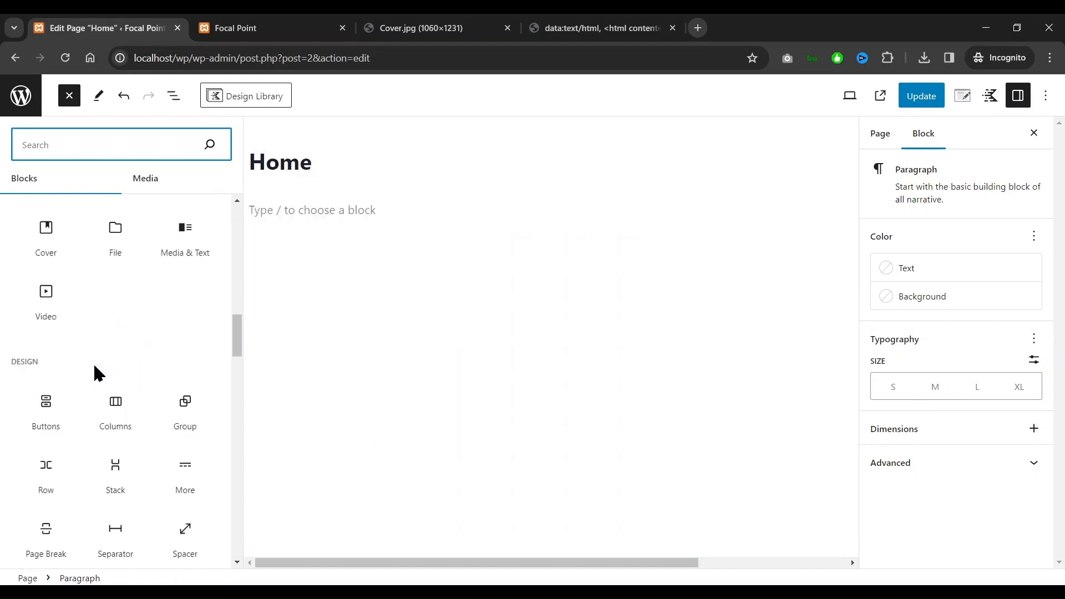
{"action": "scroll", "coordinate": [94, 366], "scroll_direction": "up", "scroll_amount": 8}
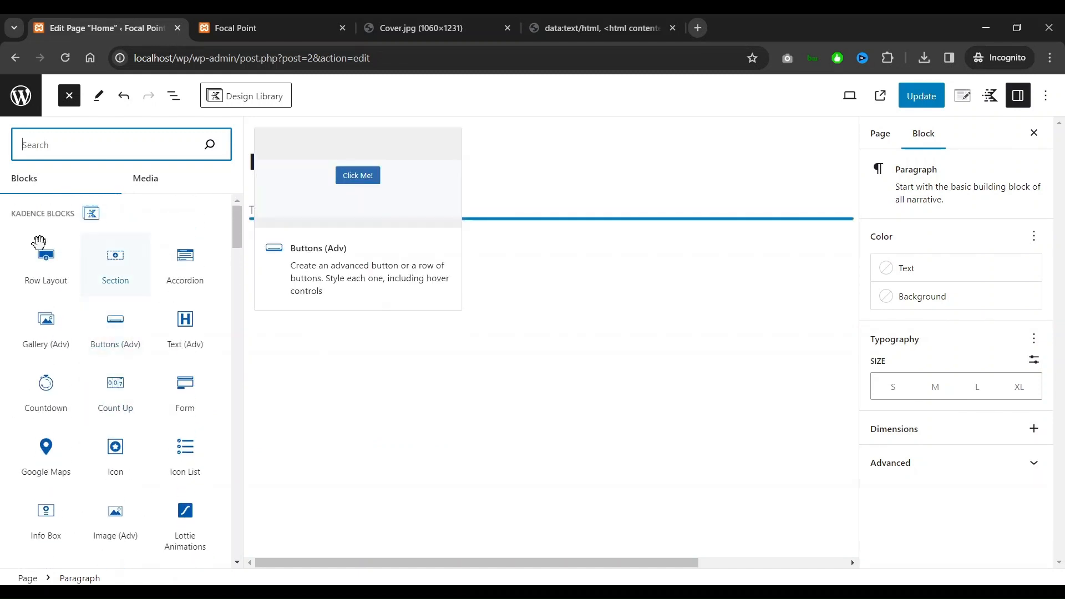
{"action": "left_click", "coordinate": [41, 287]}
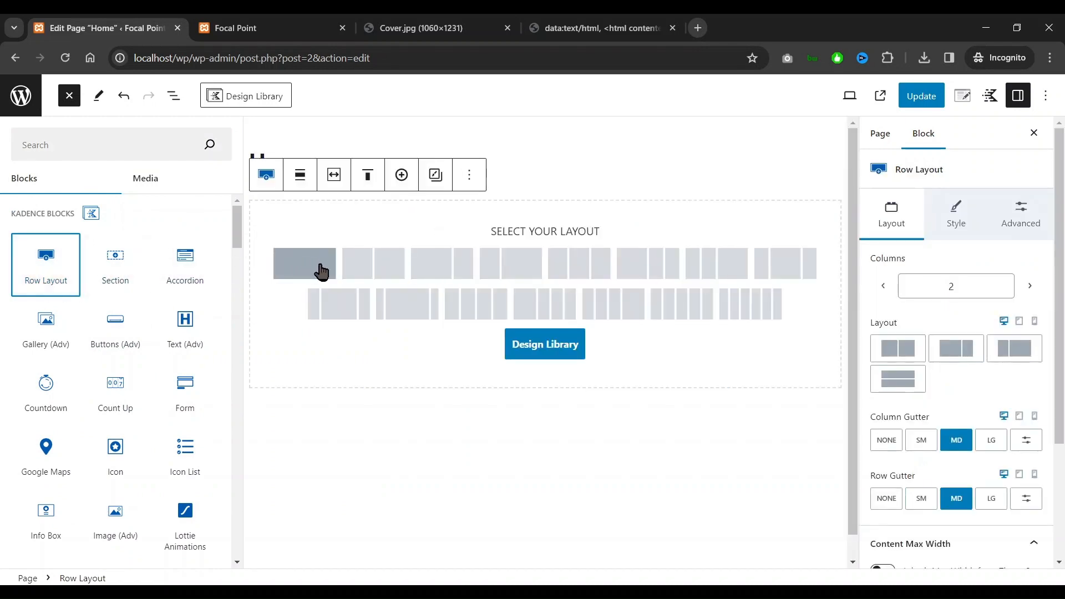
Check the Cover.jpg reference and the live site, then give the row two equal columns and save the page
{"action": "left_click", "coordinate": [408, 26]}
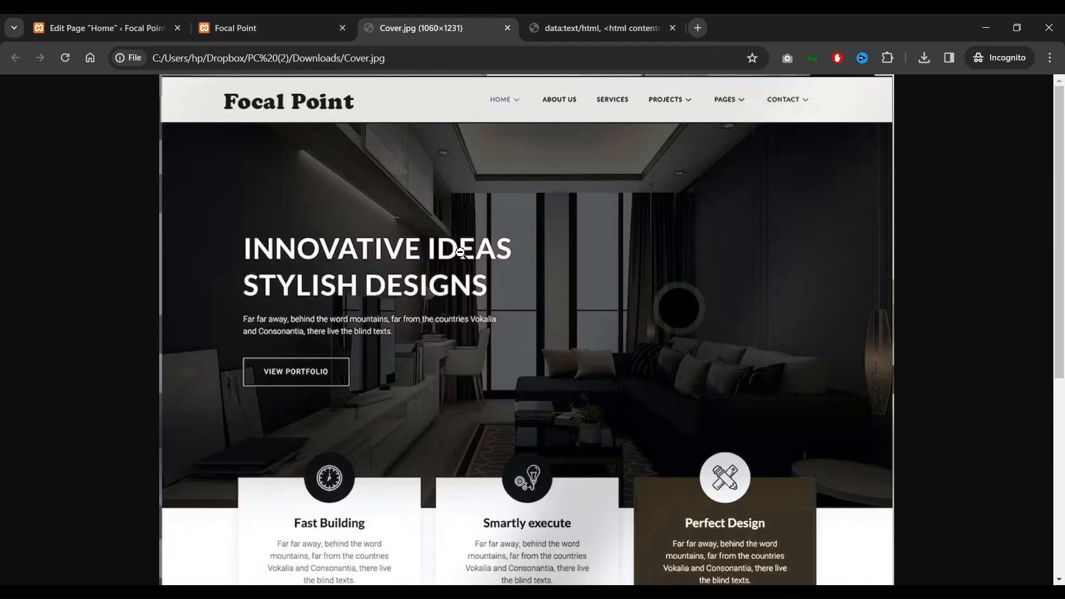
{"action": "left_click", "coordinate": [270, 29]}
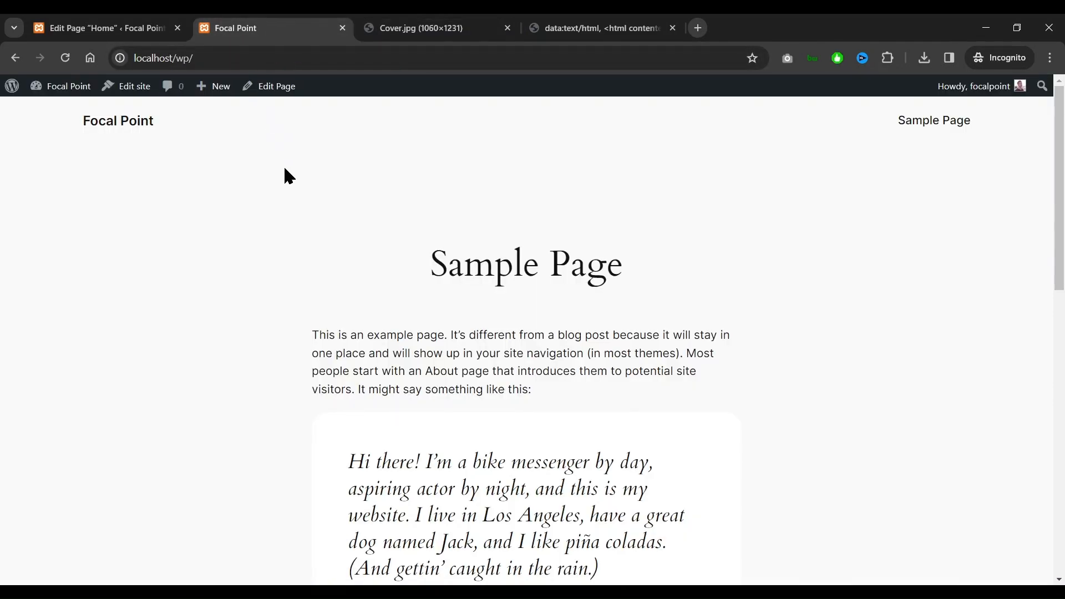
{"action": "left_click", "coordinate": [91, 29]}
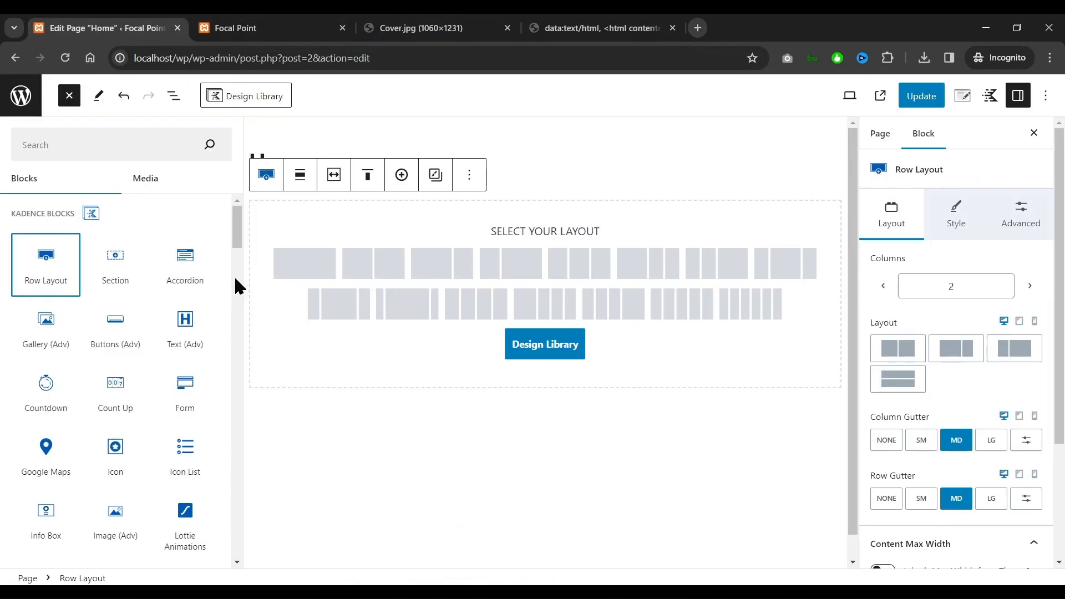
{"action": "left_click", "coordinate": [376, 268]}
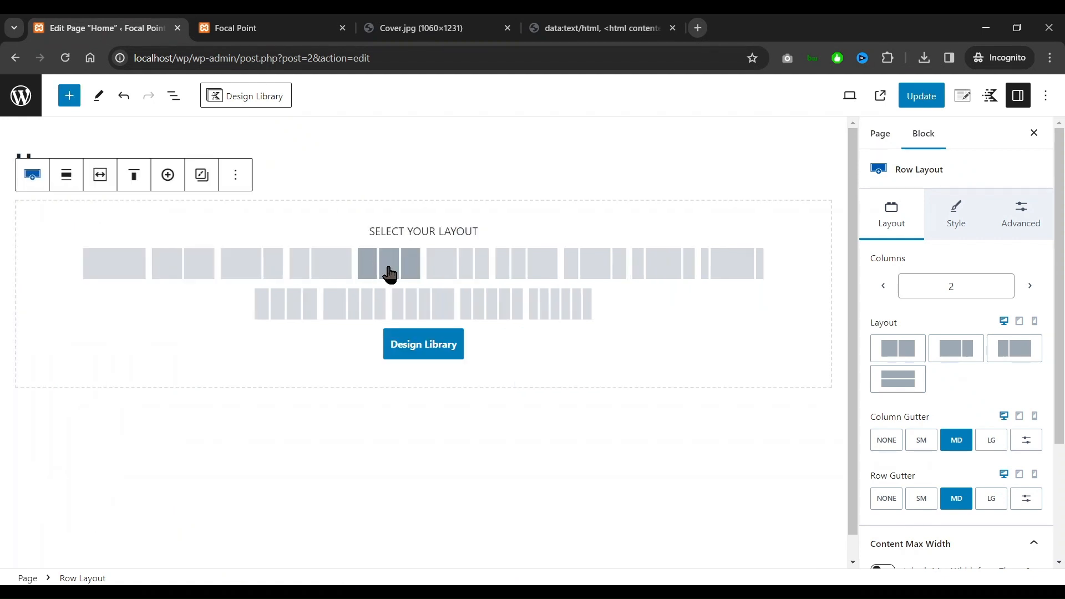
{"action": "left_click", "coordinate": [162, 269]}
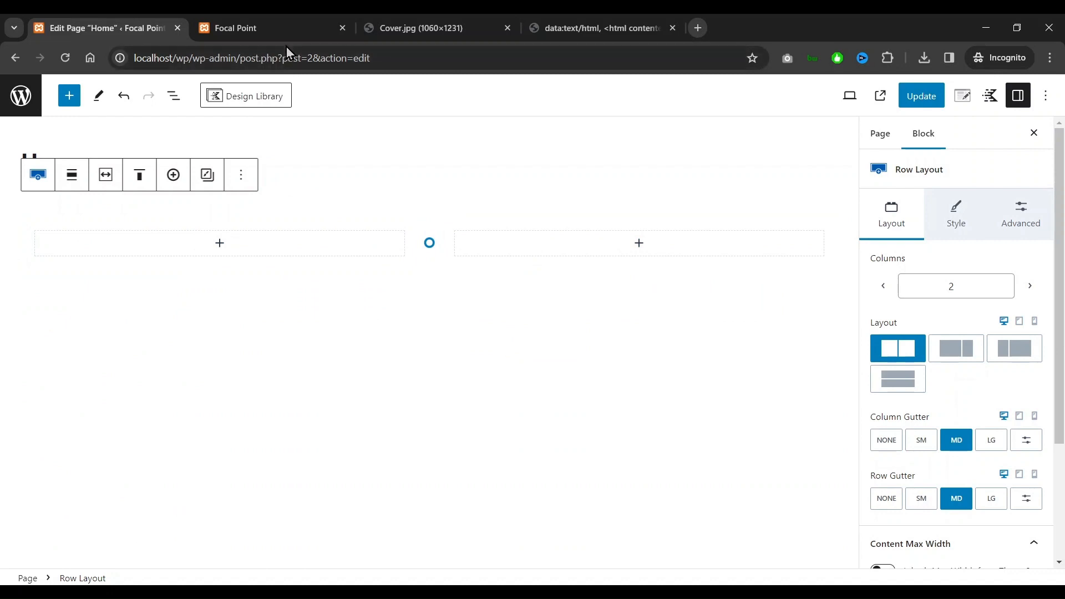
{"action": "left_click", "coordinate": [519, 210]}
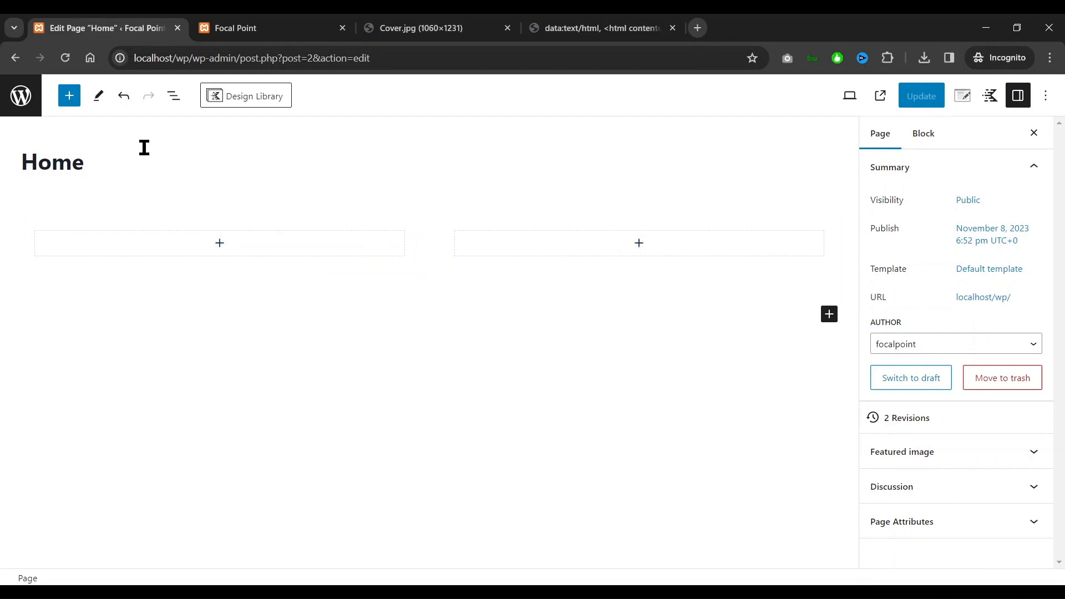
Examine the row's nested sections in the block list and reload the live Focal Point home page
{"action": "left_click", "coordinate": [175, 97]}
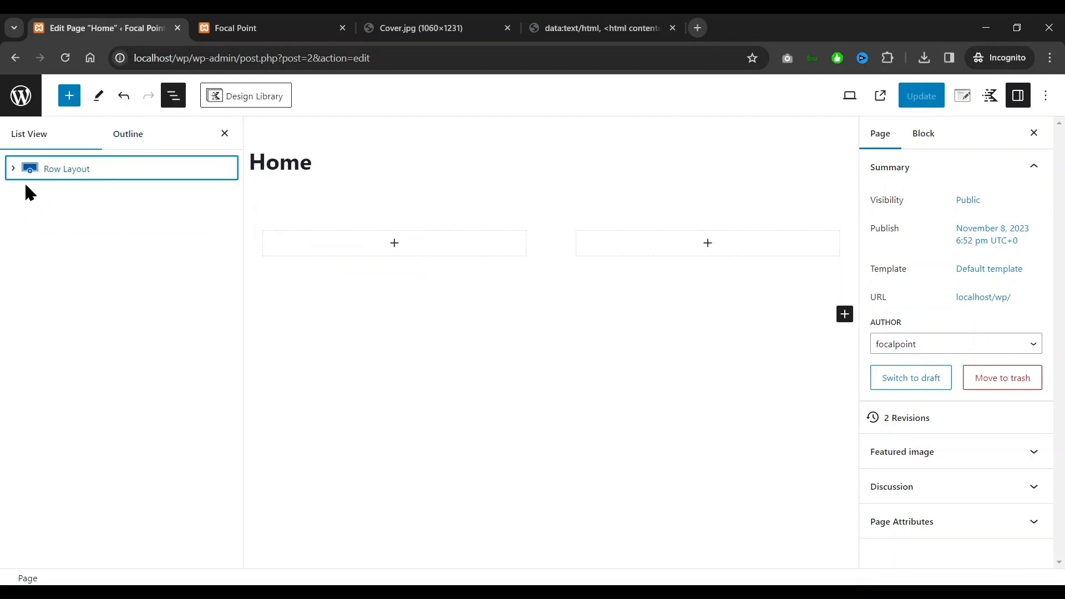
{"action": "left_click", "coordinate": [13, 169]}
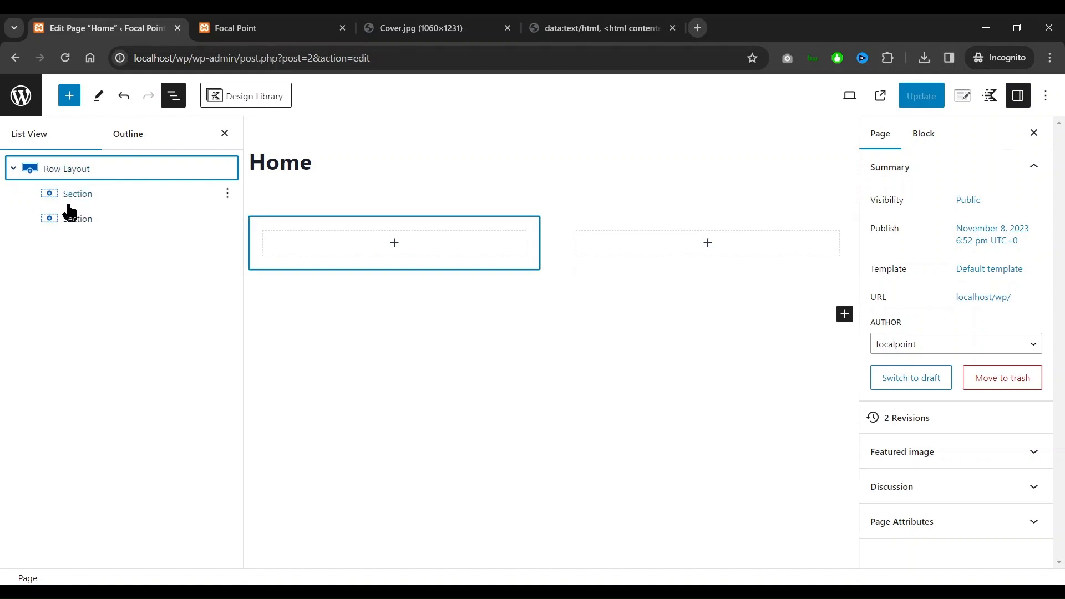
{"action": "left_click", "coordinate": [14, 169]}
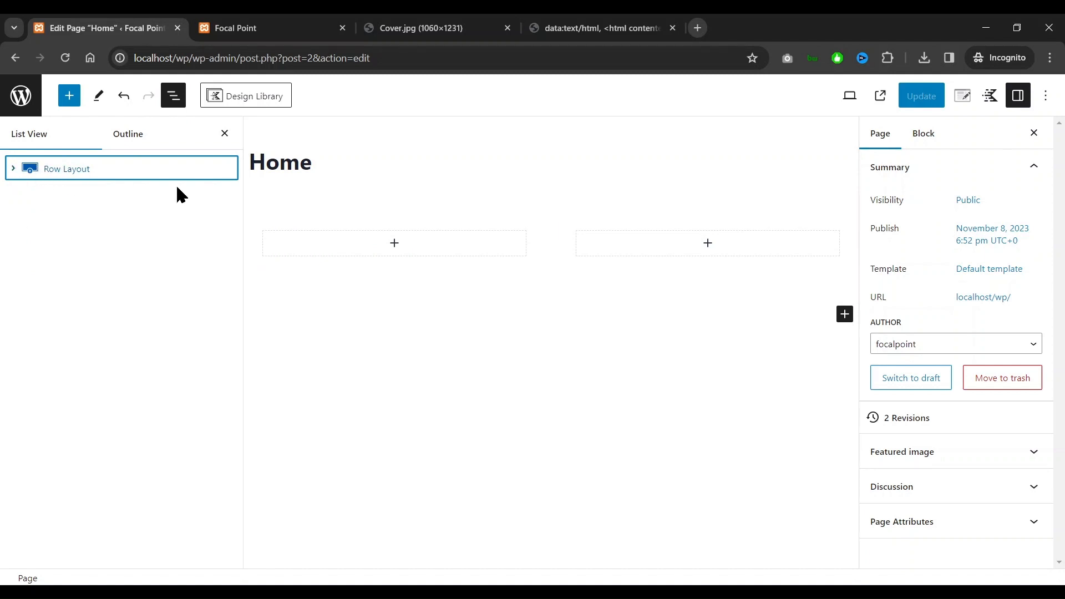
{"action": "left_click", "coordinate": [300, 30]}
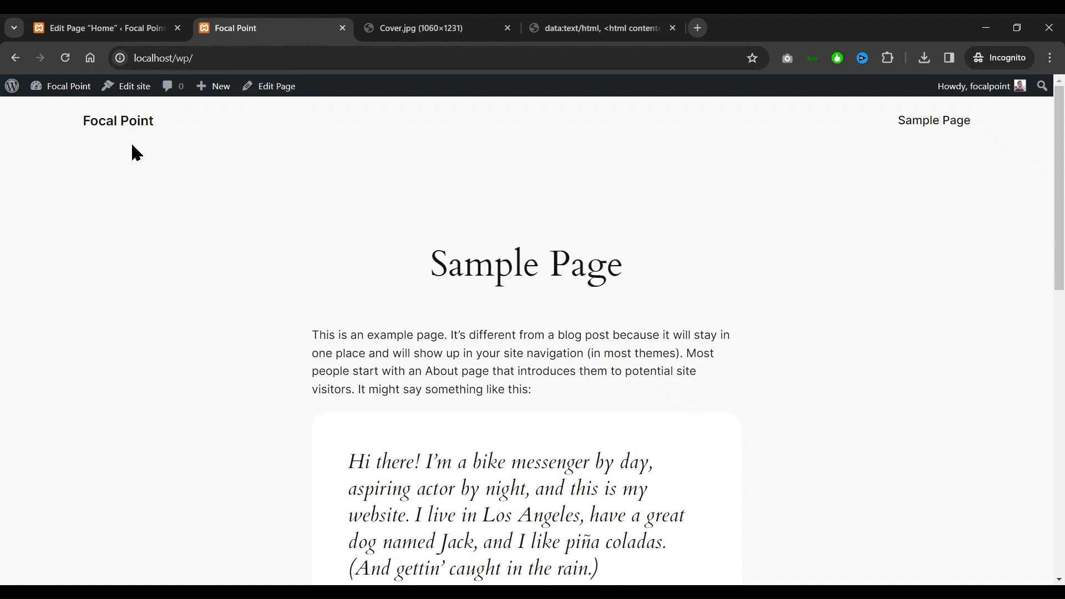
{"action": "left_click", "coordinate": [125, 123]}
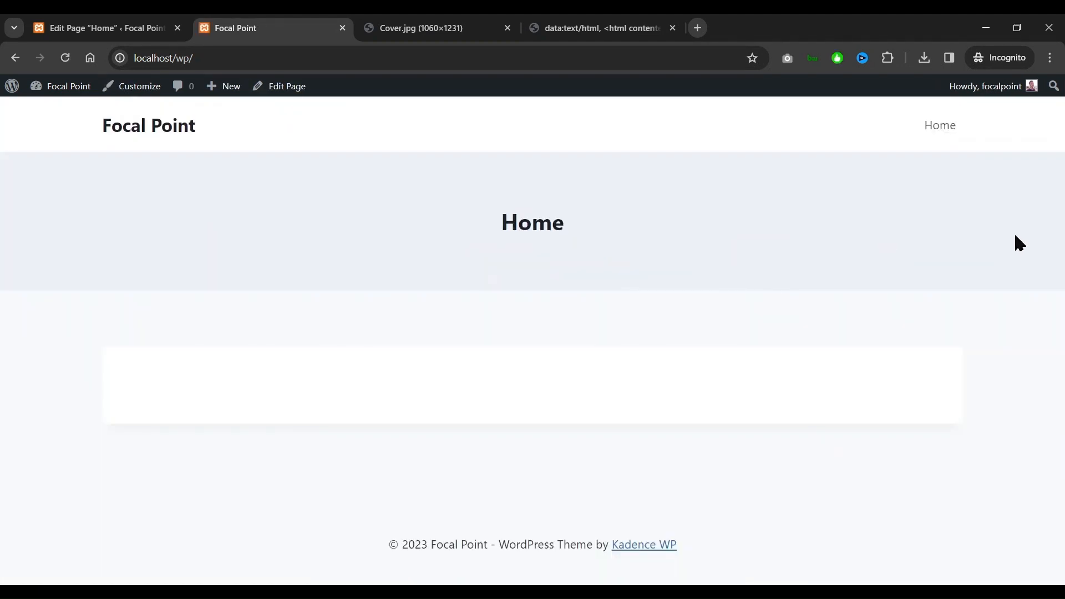
{"action": "left_click", "coordinate": [136, 27]}
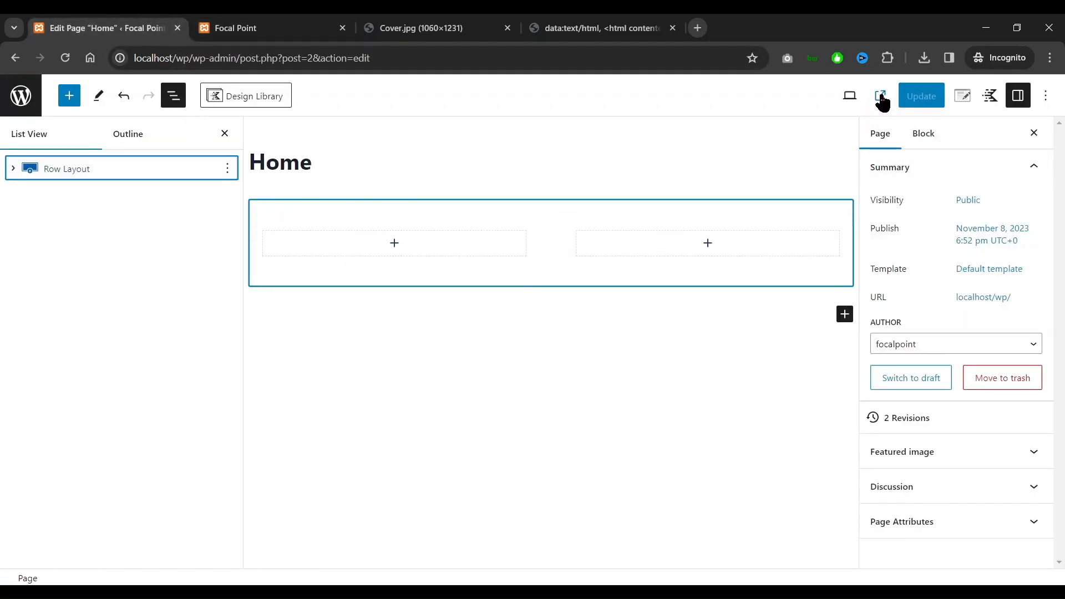
Set the Home page's layout to Fullwidth and its content style to Unboxed in the Kadence page settings
{"action": "left_click", "coordinate": [961, 98]}
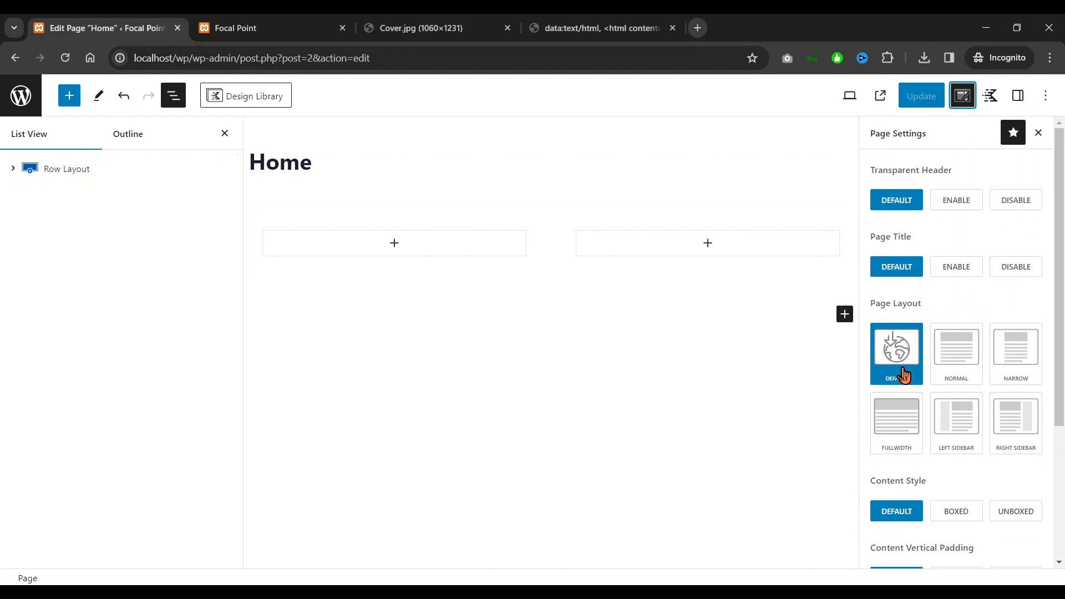
{"action": "scroll", "coordinate": [904, 399], "scroll_direction": "down", "scroll_amount": 3}
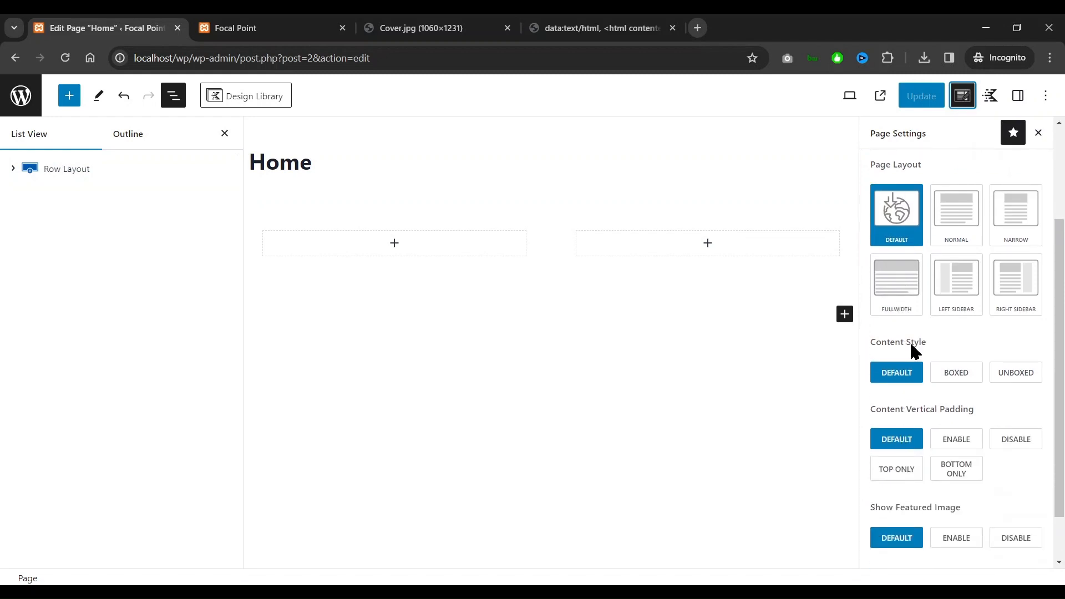
{"action": "left_click", "coordinate": [893, 310]}
{"action": "left_click", "coordinate": [1022, 379]}
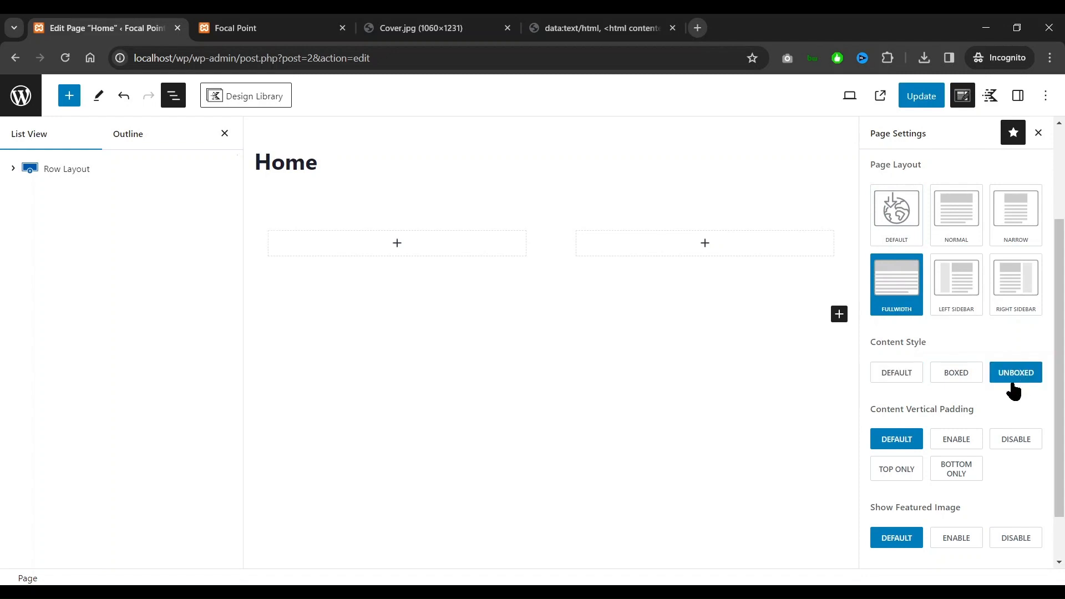
{"action": "scroll", "coordinate": [1012, 383], "scroll_direction": "up", "scroll_amount": 3}
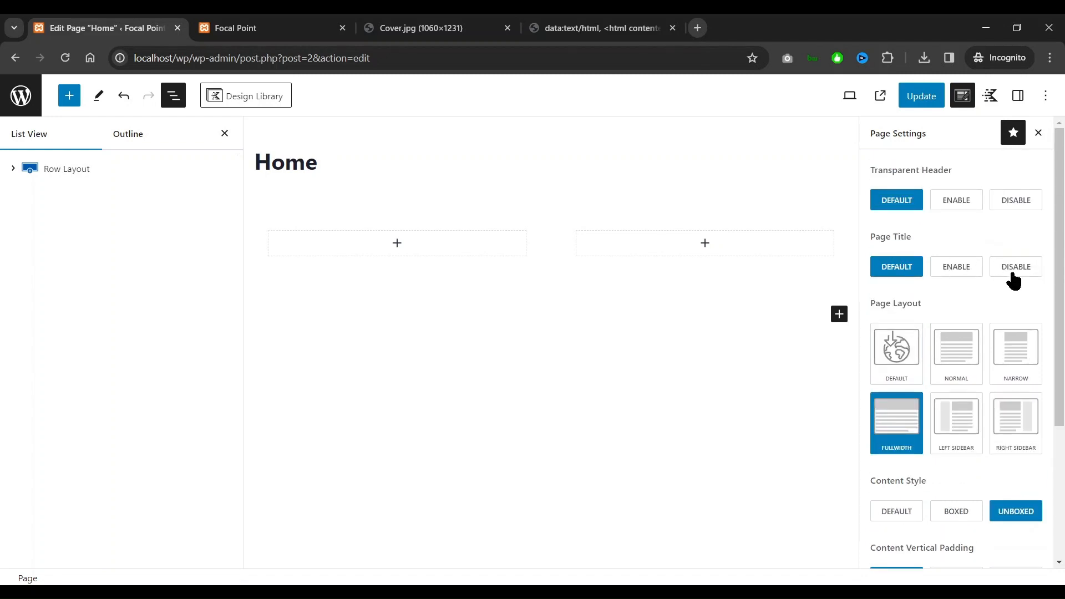
Disable the Home page's title, update the page and check it on the live site
{"action": "left_click", "coordinate": [266, 28]}
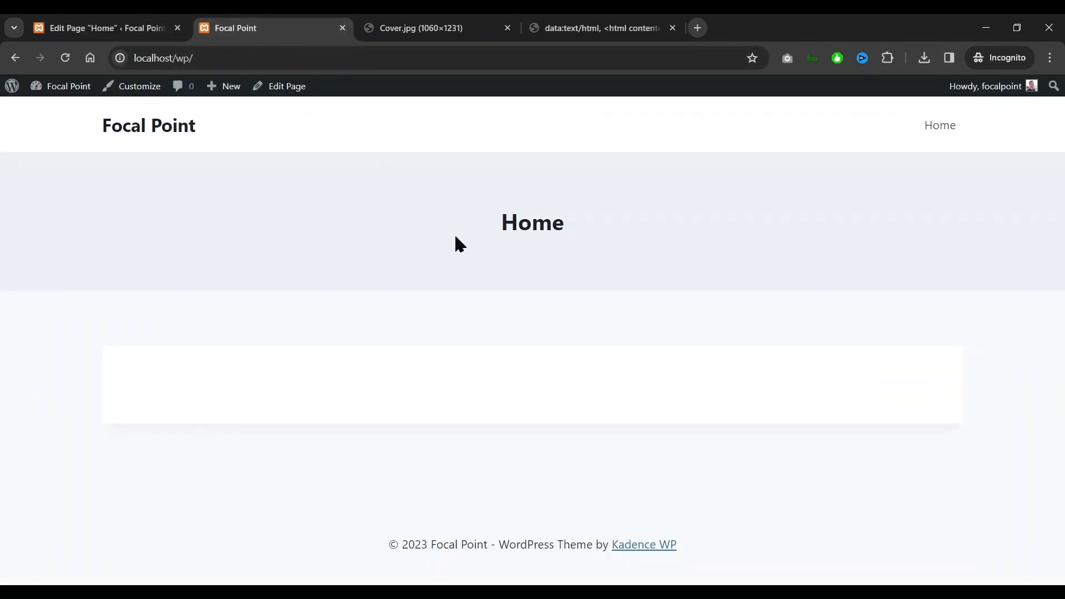
{"action": "left_click", "coordinate": [139, 28]}
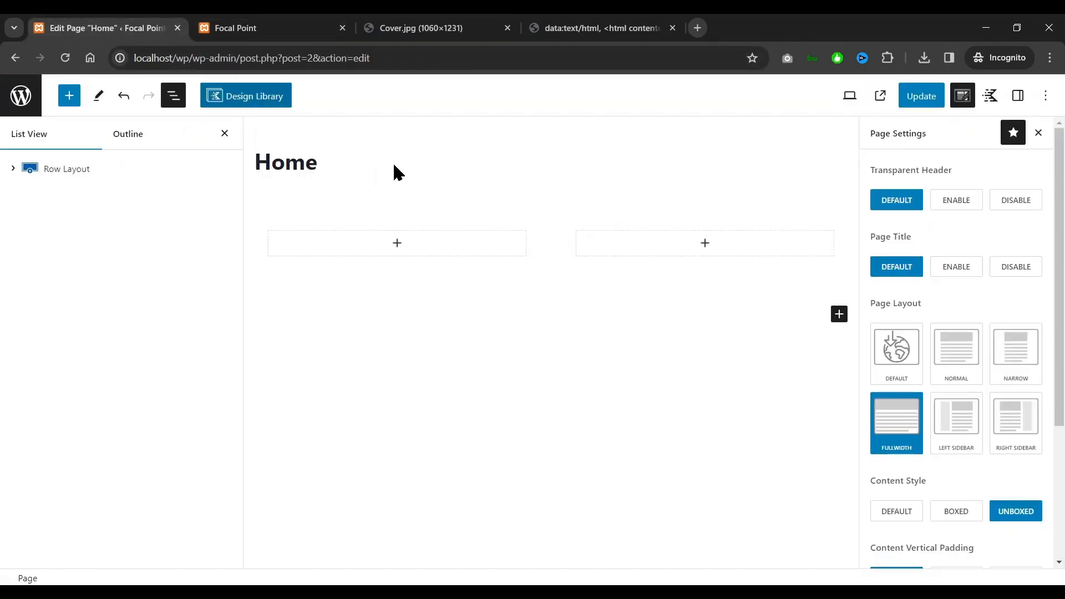
{"action": "left_click", "coordinate": [1014, 275]}
{"action": "key", "text": "ctrl+s"}
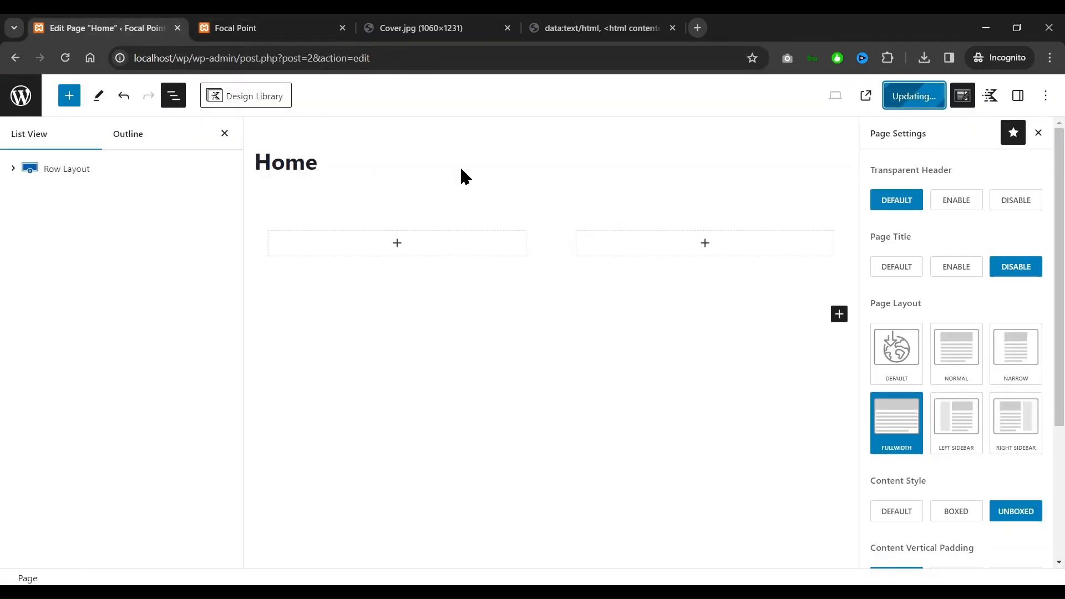
{"action": "left_click", "coordinate": [241, 25]}
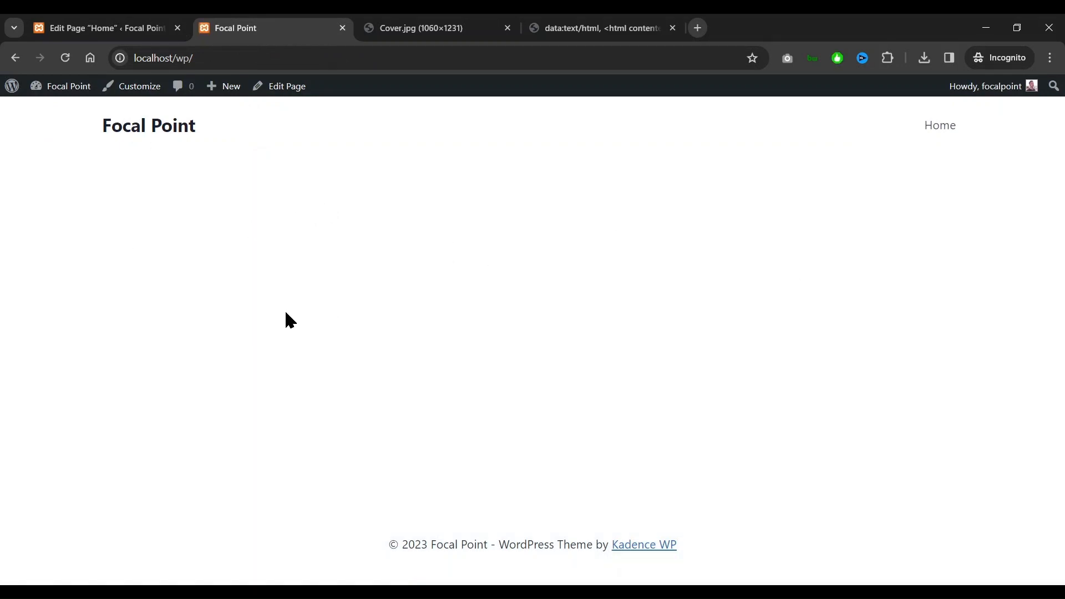
{"action": "left_click", "coordinate": [98, 29]}
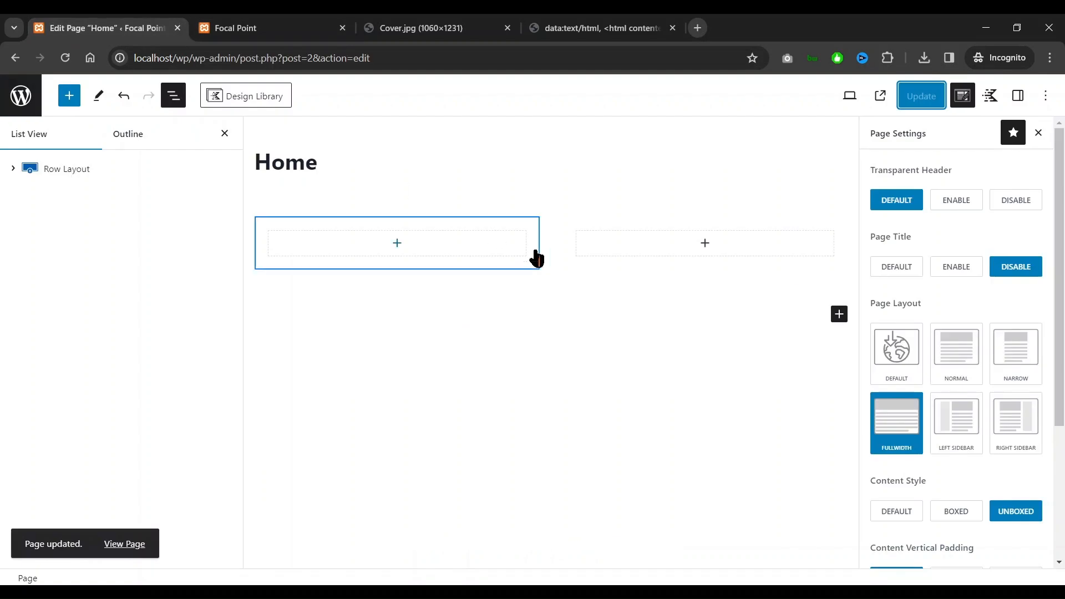
Select the Row Layout block and show its block settings in place of the page settings
{"action": "left_click", "coordinate": [70, 172]}
{"action": "left_click", "coordinate": [225, 133]}
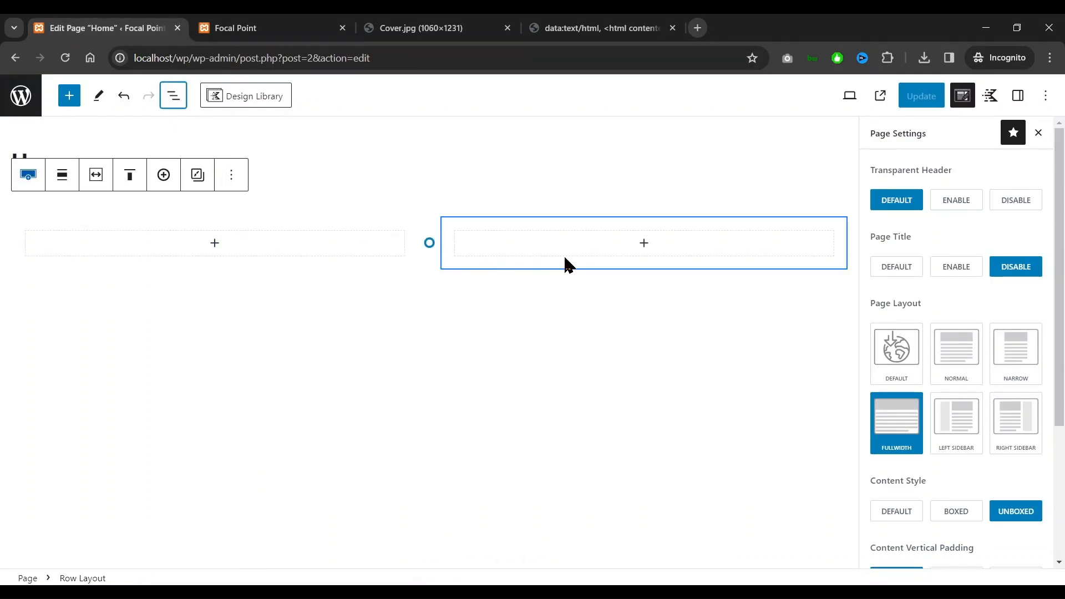
{"action": "left_click", "coordinate": [29, 178]}
{"action": "left_click", "coordinate": [36, 187]}
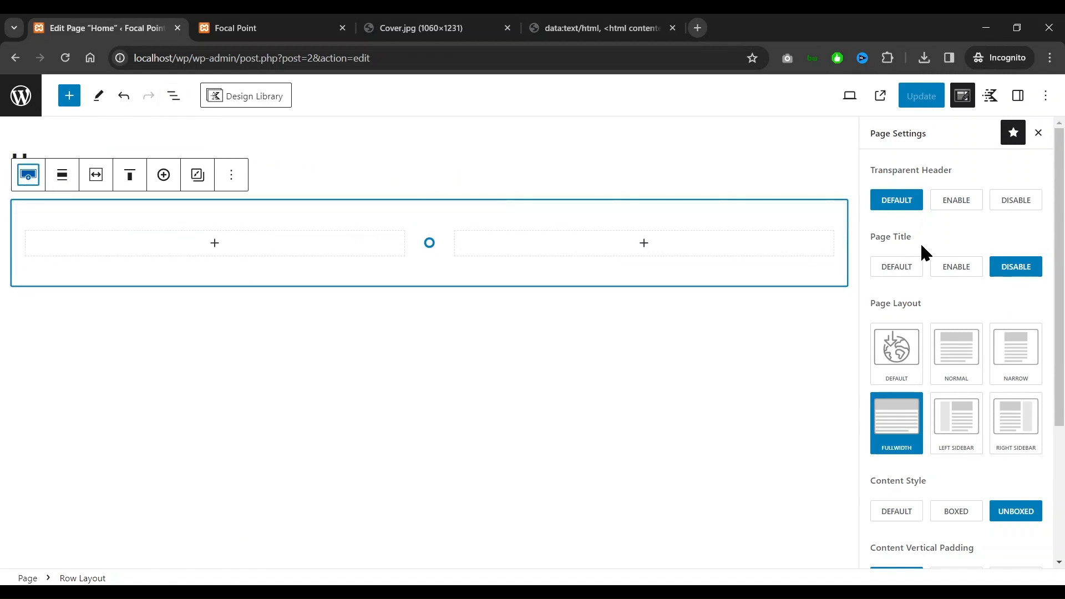
{"action": "left_click", "coordinate": [1019, 102]}
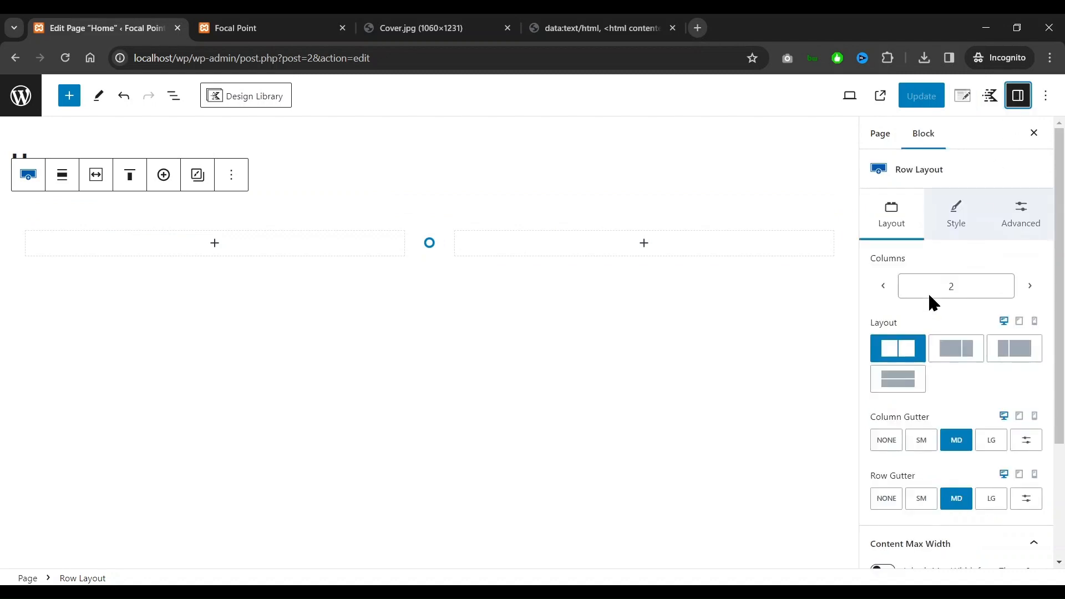
{"action": "scroll", "coordinate": [978, 391], "scroll_direction": "down", "scroll_amount": 3}
{"action": "scroll", "coordinate": [978, 390], "scroll_direction": "up", "scroll_amount": 3}
{"action": "left_click", "coordinate": [174, 96]}
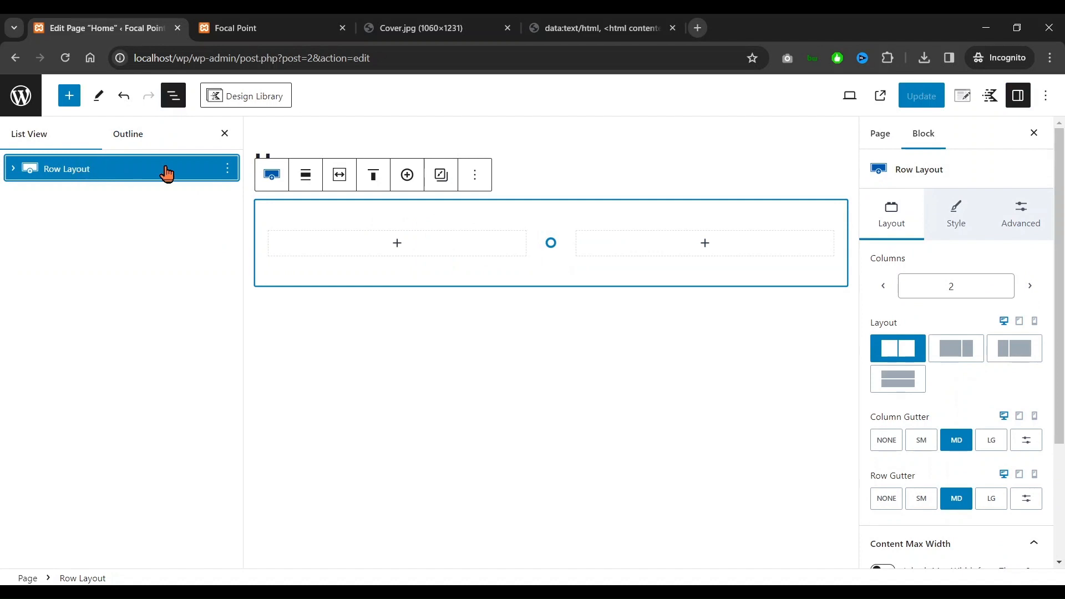
{"action": "left_click", "coordinate": [223, 134]}
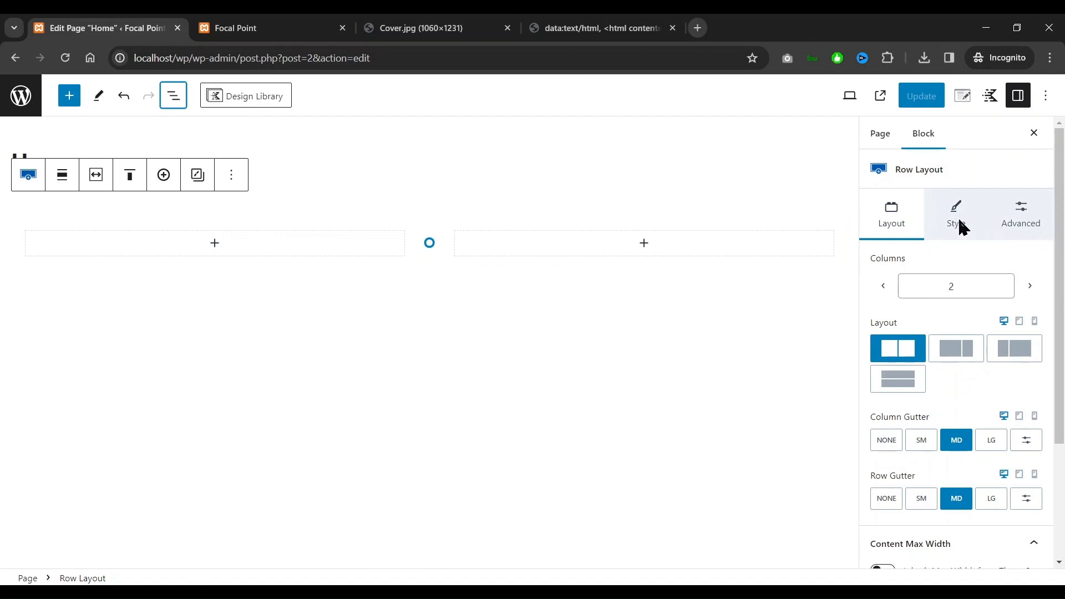
Set the row's padding to XL at the top and bottom and SM on the right and left
{"action": "left_click", "coordinate": [1019, 225]}
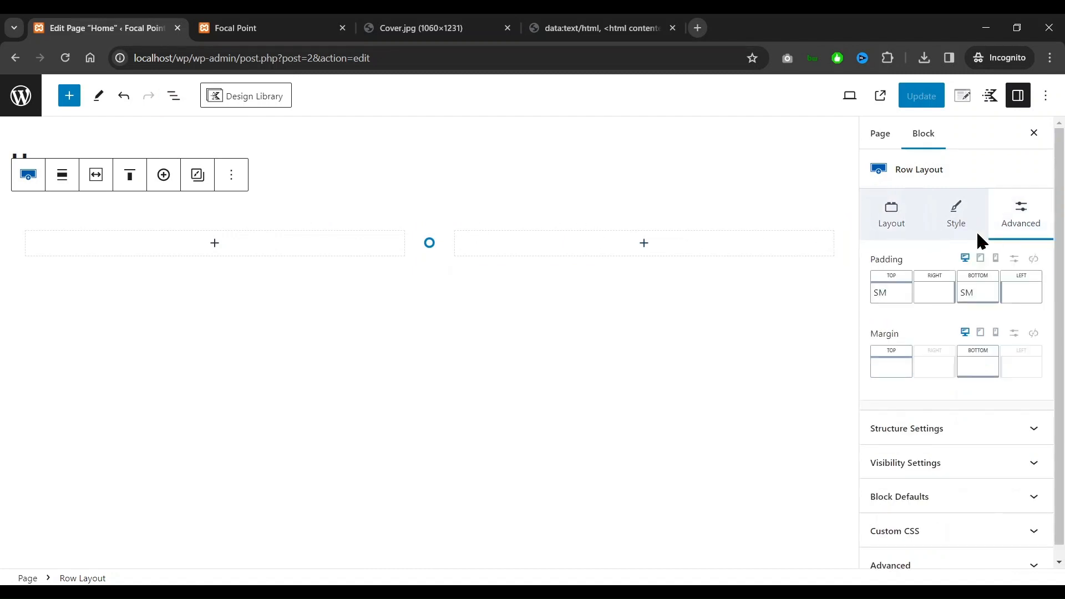
{"action": "left_click", "coordinate": [892, 300]}
{"action": "left_click_drag", "start_coordinate": [927, 357], "coordinate": [965, 380]}
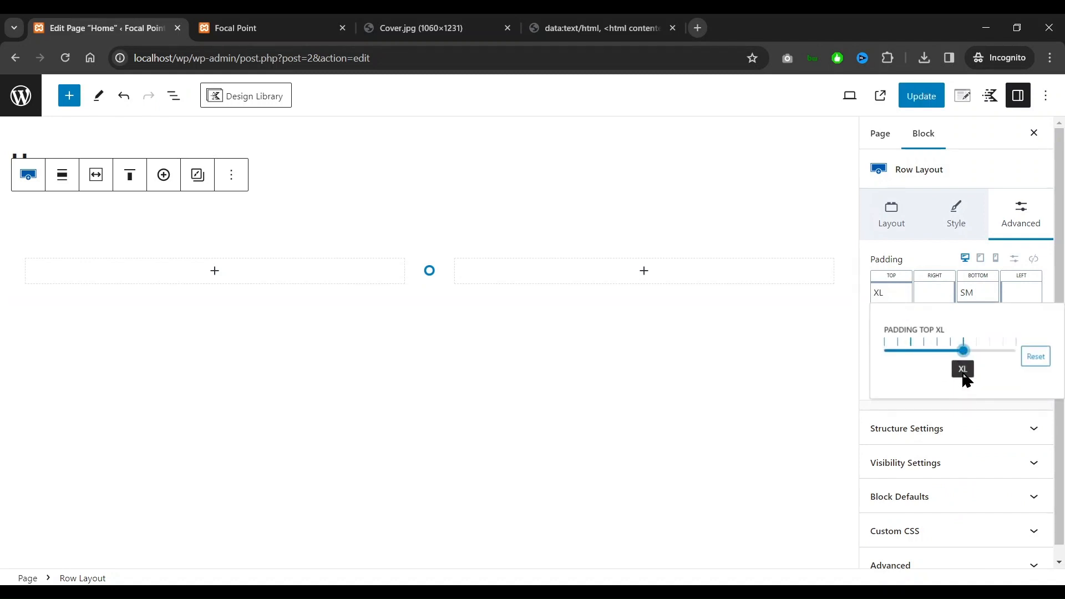
{"action": "left_click", "coordinate": [970, 299]}
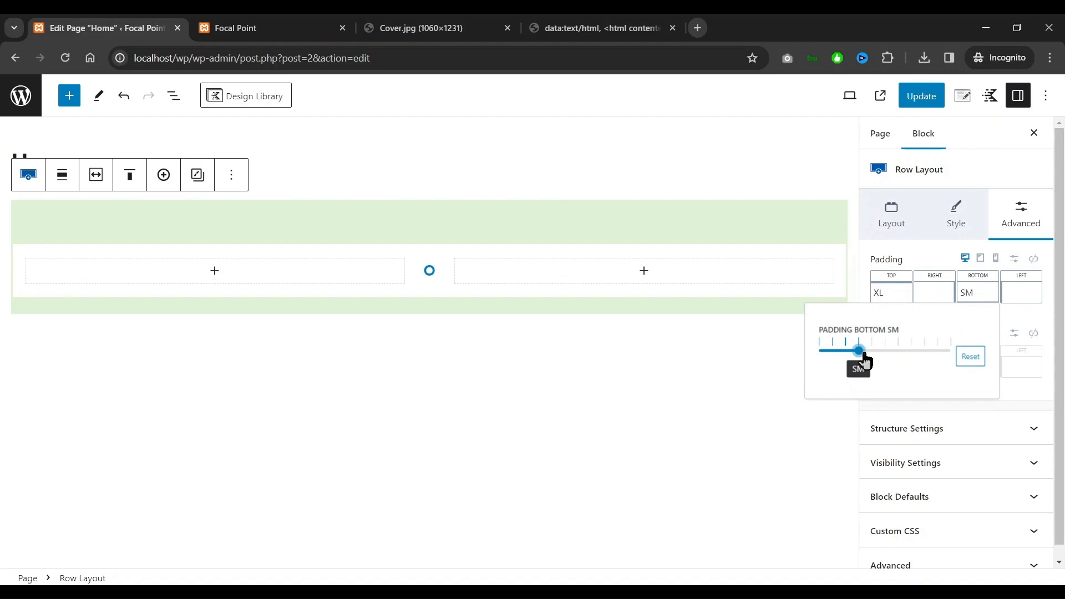
{"action": "left_click_drag", "start_coordinate": [861, 355], "coordinate": [899, 359]}
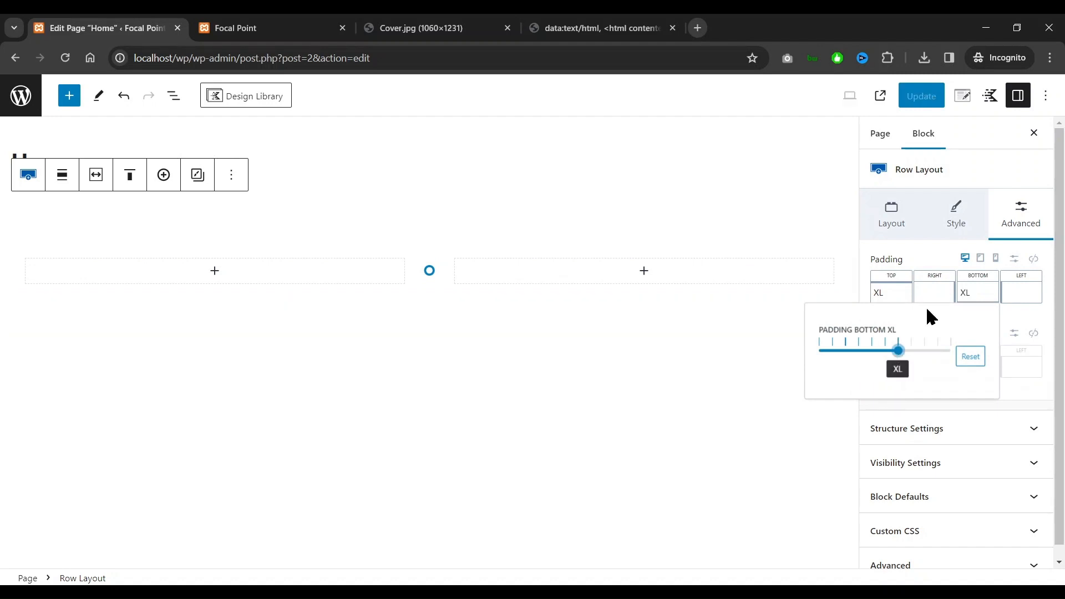
{"action": "left_click", "coordinate": [934, 299]}
{"action": "left_click_drag", "start_coordinate": [774, 355], "coordinate": [902, 359]}
{"action": "left_click", "coordinate": [1020, 293]}
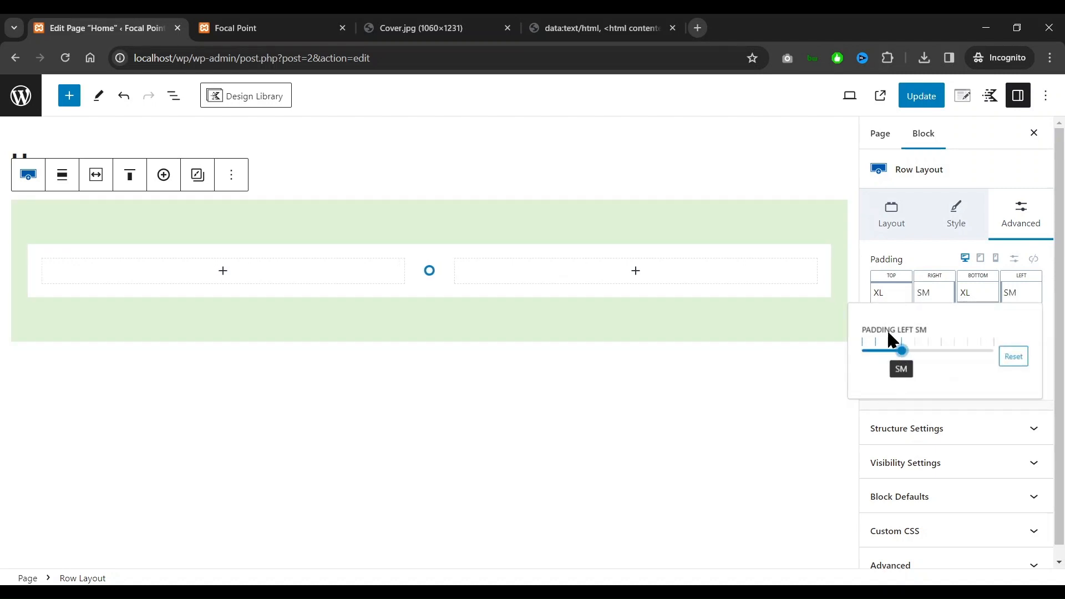
{"action": "left_click", "coordinate": [1017, 228]}
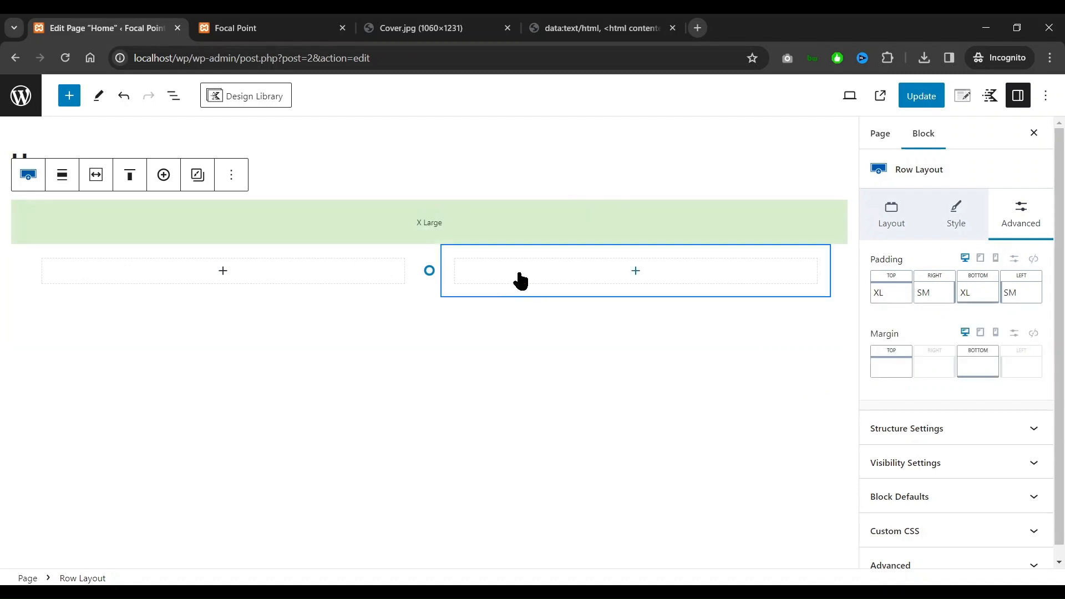
Set the vertical alignment of the two-column row to Align middle
{"action": "left_click", "coordinate": [129, 175]}
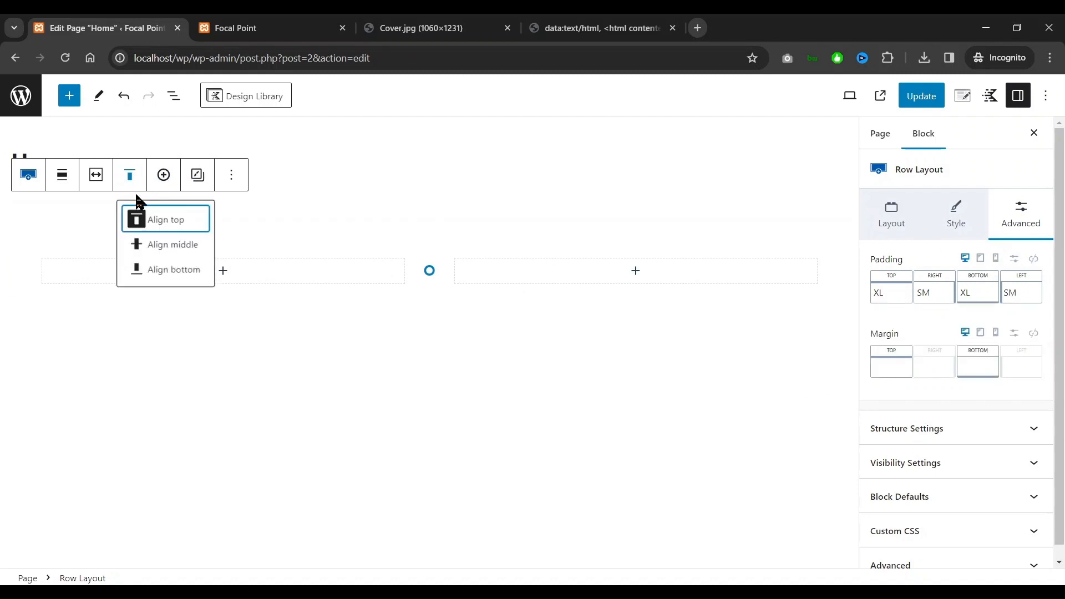
{"action": "left_click", "coordinate": [165, 246]}
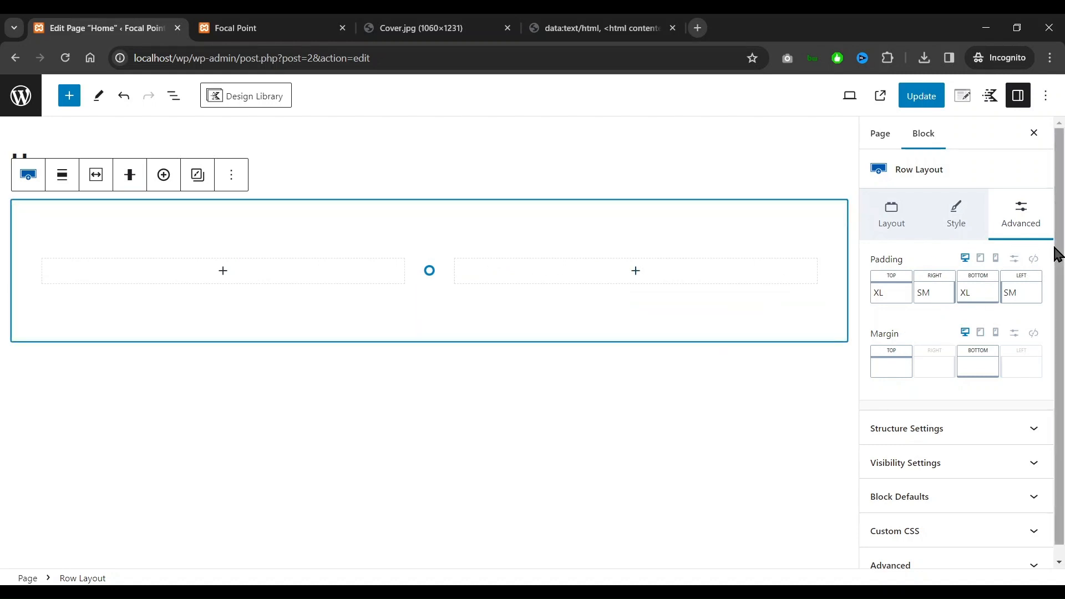
{"action": "scroll", "coordinate": [1029, 239], "scroll_direction": "down", "scroll_amount": 1}
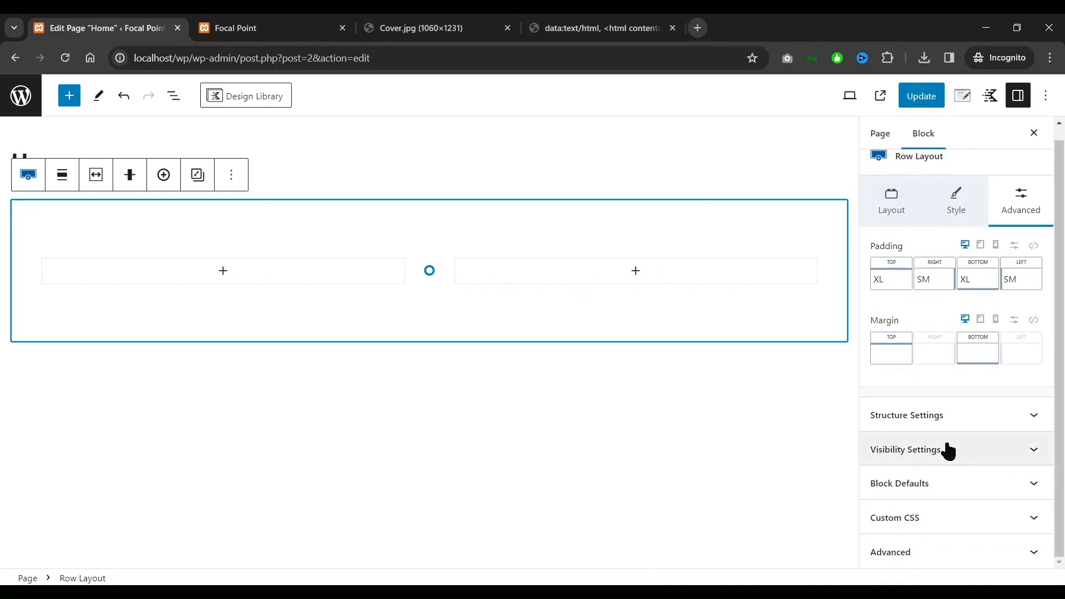
Save the row's current attributes as the default styles for Row Layout blocks and confirm
{"action": "left_click", "coordinate": [966, 492]}
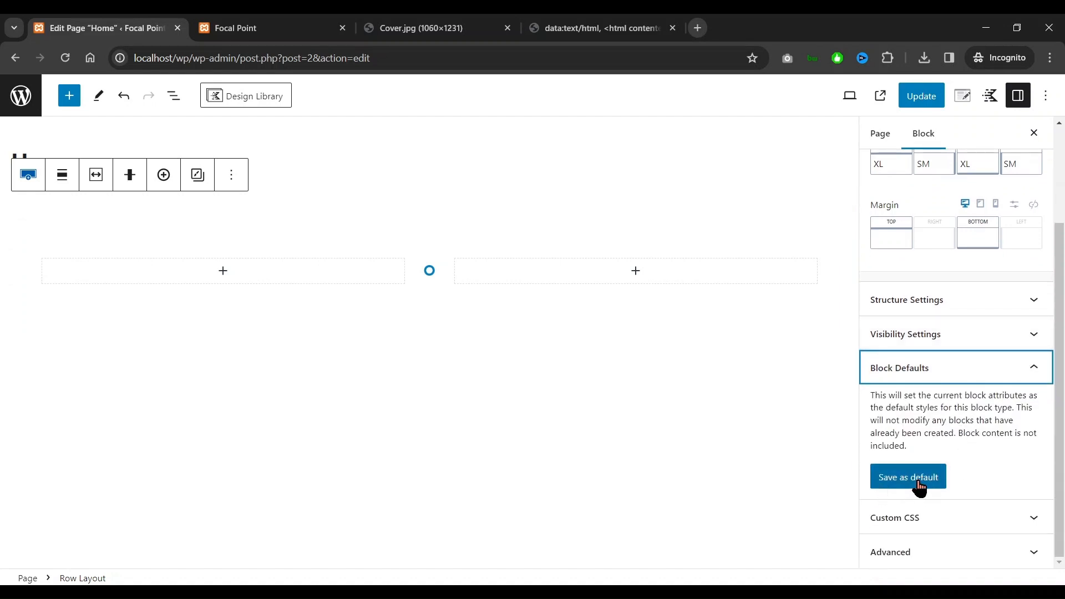
{"action": "left_click", "coordinate": [913, 481]}
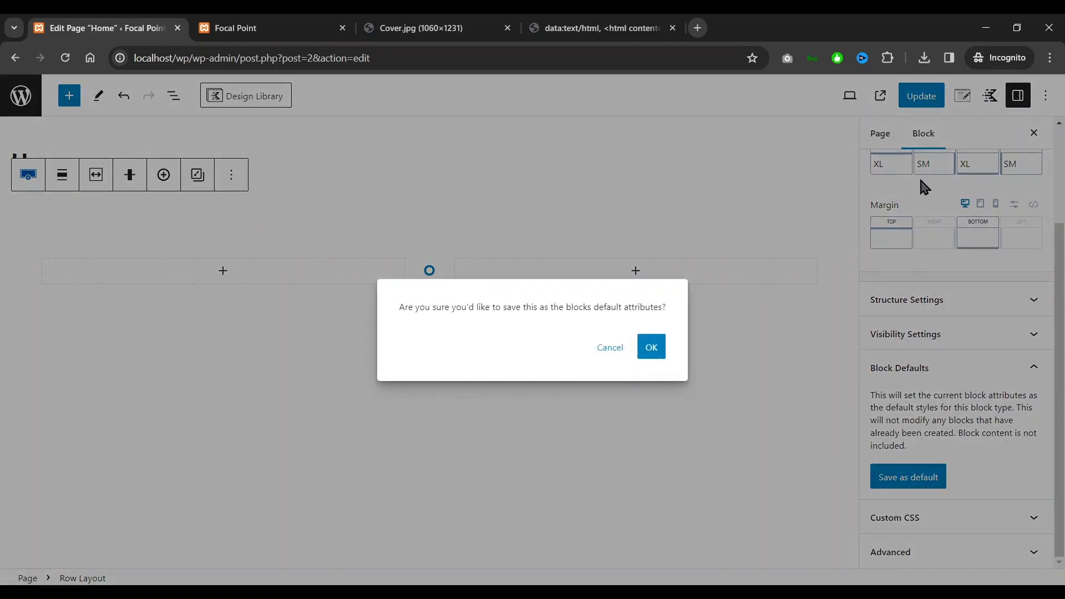
{"action": "left_click", "coordinate": [658, 353]}
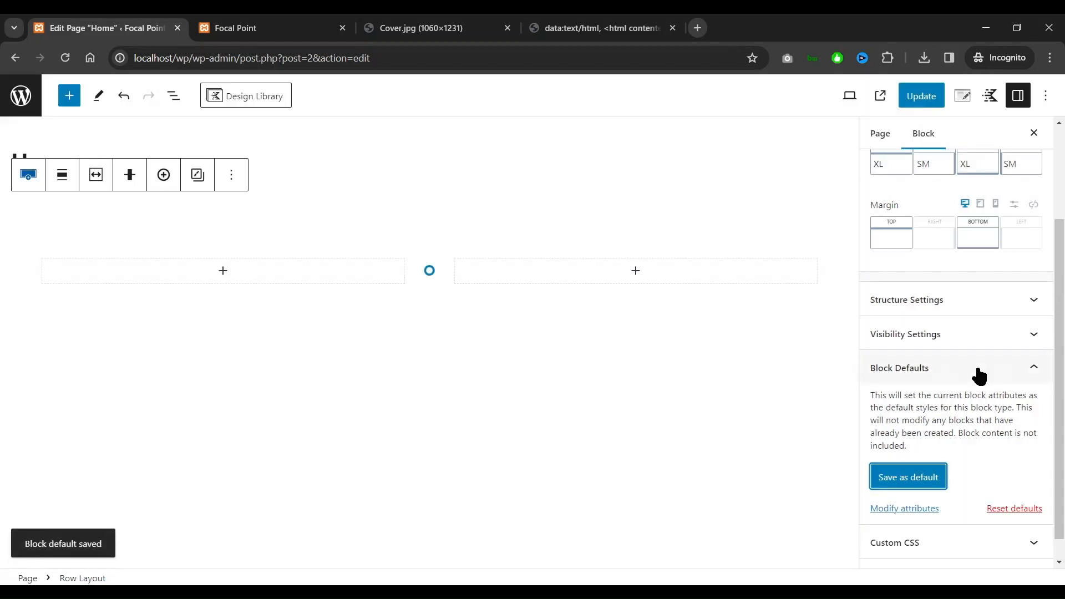
{"action": "scroll", "coordinate": [973, 372], "scroll_direction": "up", "scroll_amount": 3}
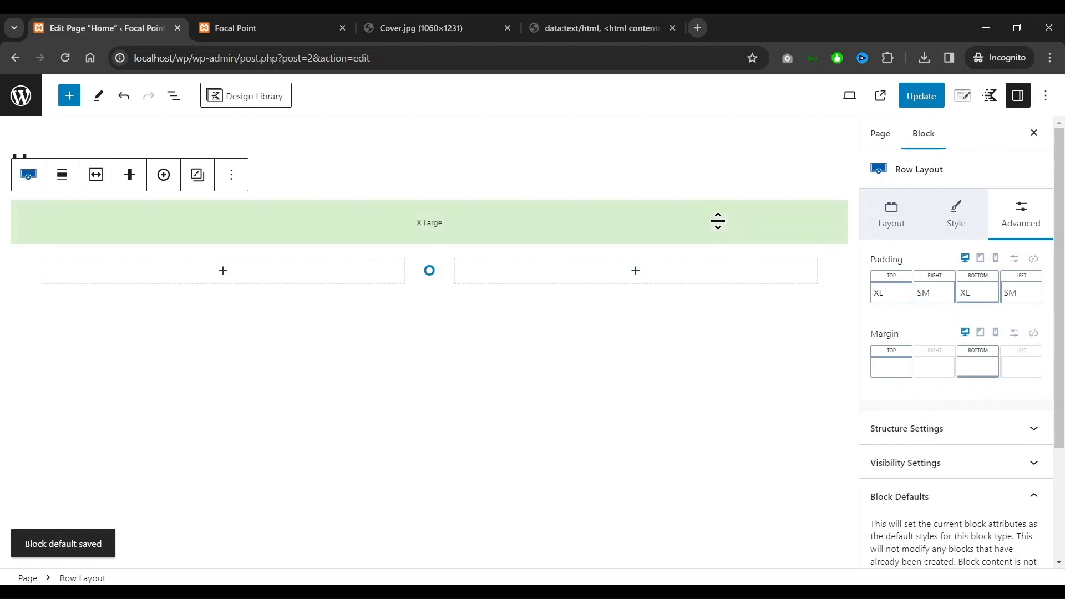
Check the Cover.jpg reference and give the row the first palette blue as its background color
{"action": "left_click", "coordinate": [435, 26]}
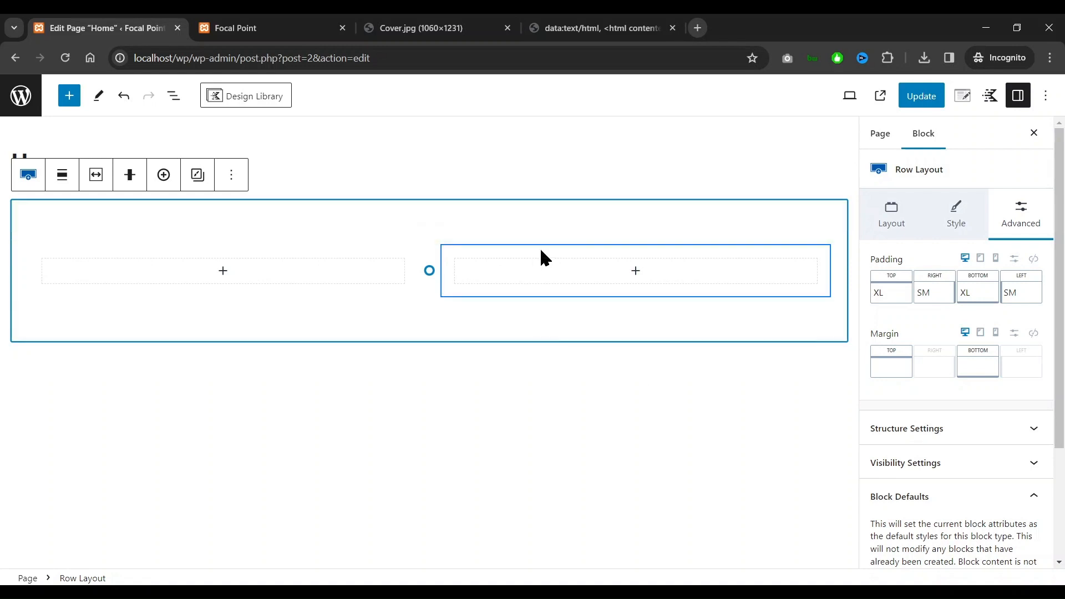
{"action": "left_click", "coordinate": [955, 222]}
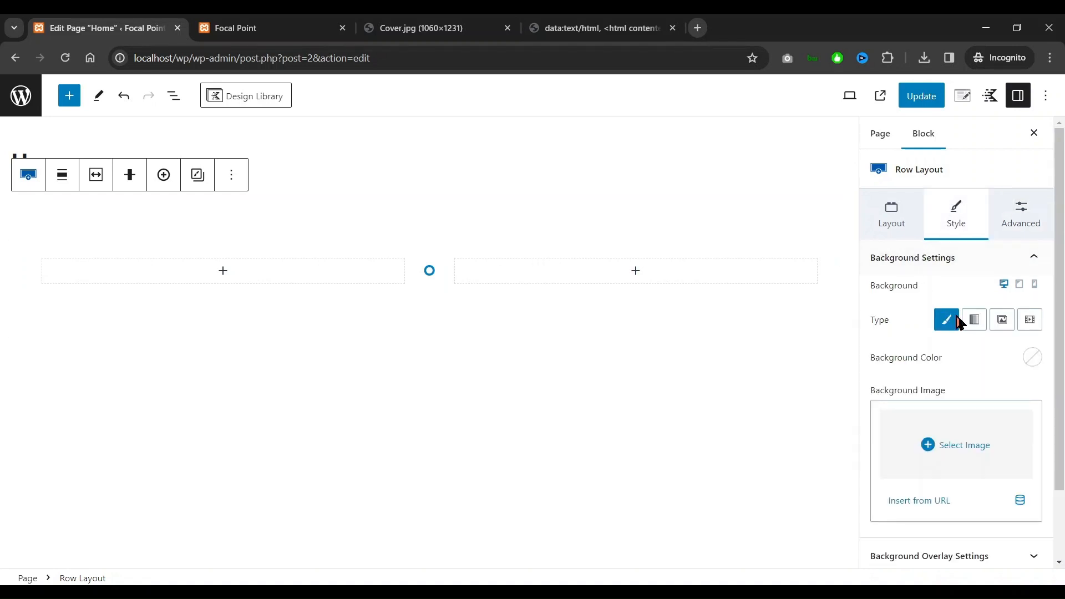
{"action": "left_click", "coordinate": [1032, 357]}
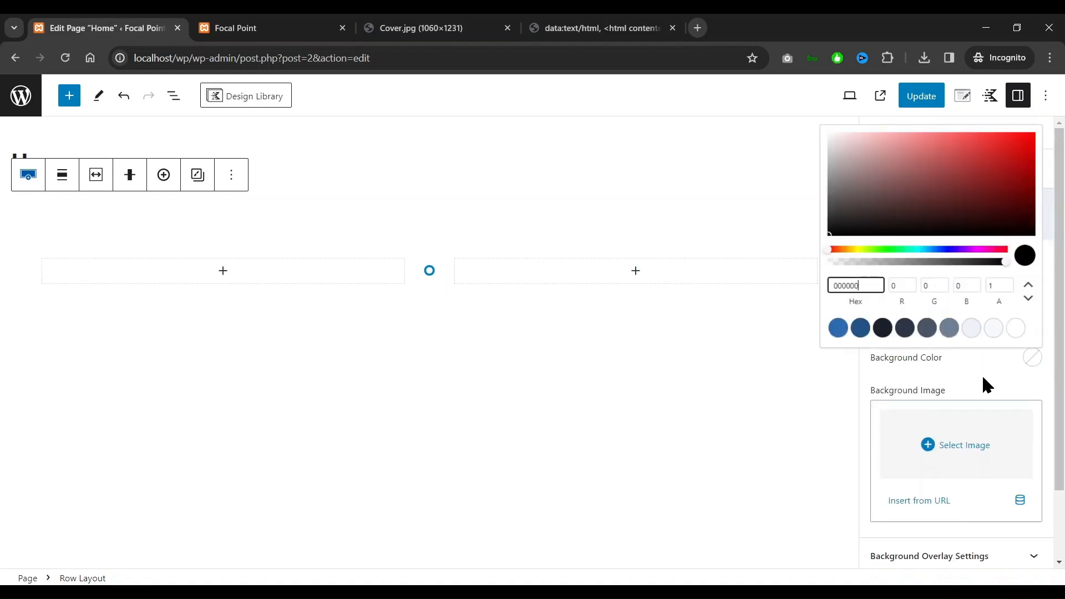
{"action": "left_click", "coordinate": [839, 329]}
{"action": "left_click", "coordinate": [920, 367]}
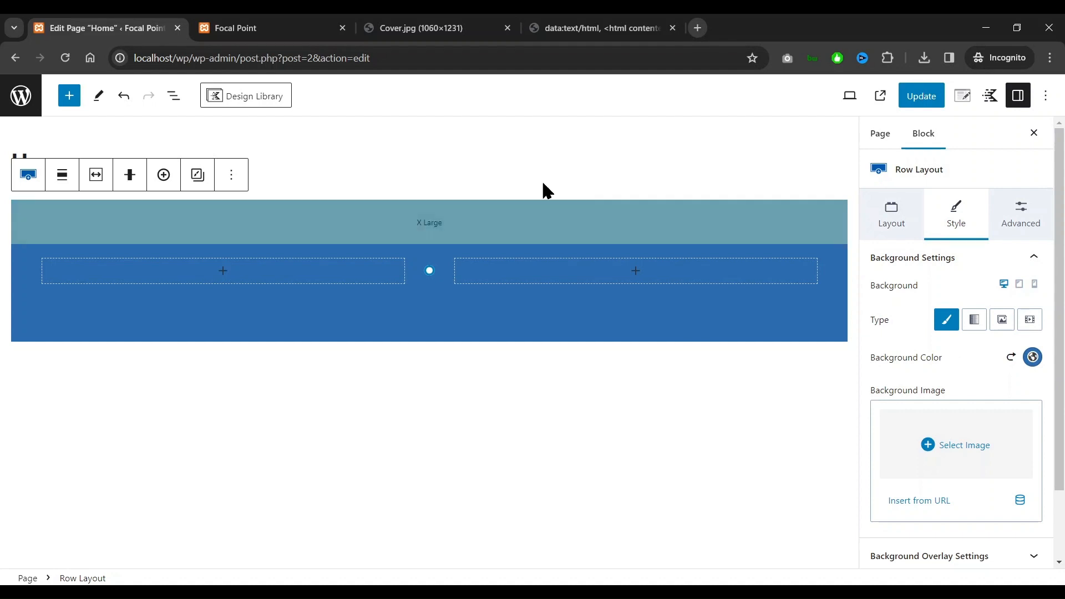
Compare with the hero section in Cover.jpg and set the row's desktop minimum height to 95 VH
{"action": "left_click", "coordinate": [422, 28]}
{"action": "scroll", "coordinate": [517, 295], "scroll_direction": "down", "scroll_amount": 5}
{"action": "scroll", "coordinate": [547, 296], "scroll_direction": "up", "scroll_amount": 5}
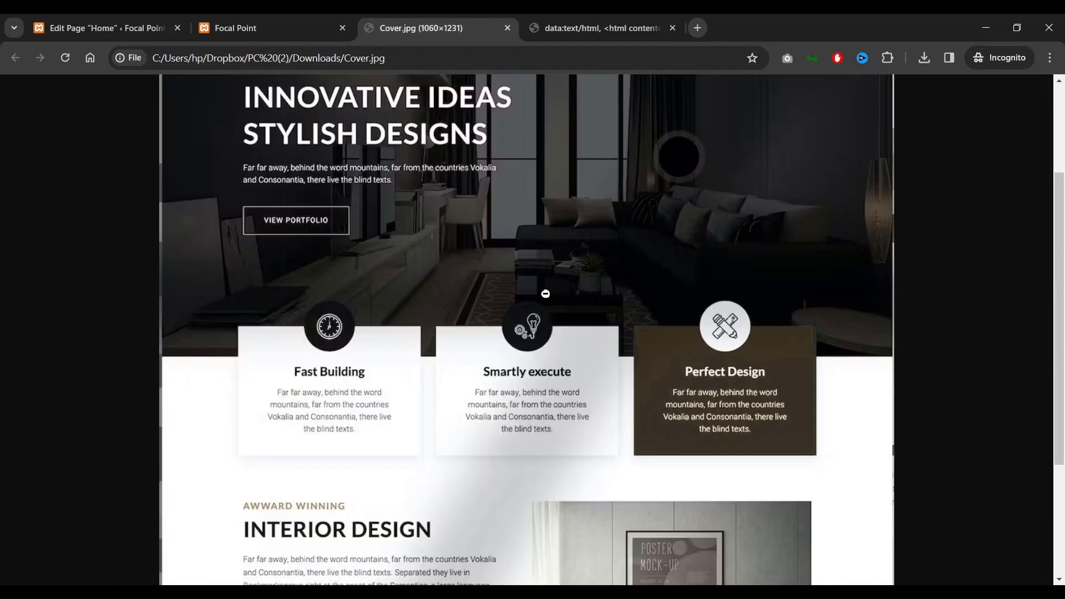
{"action": "left_click", "coordinate": [86, 22]}
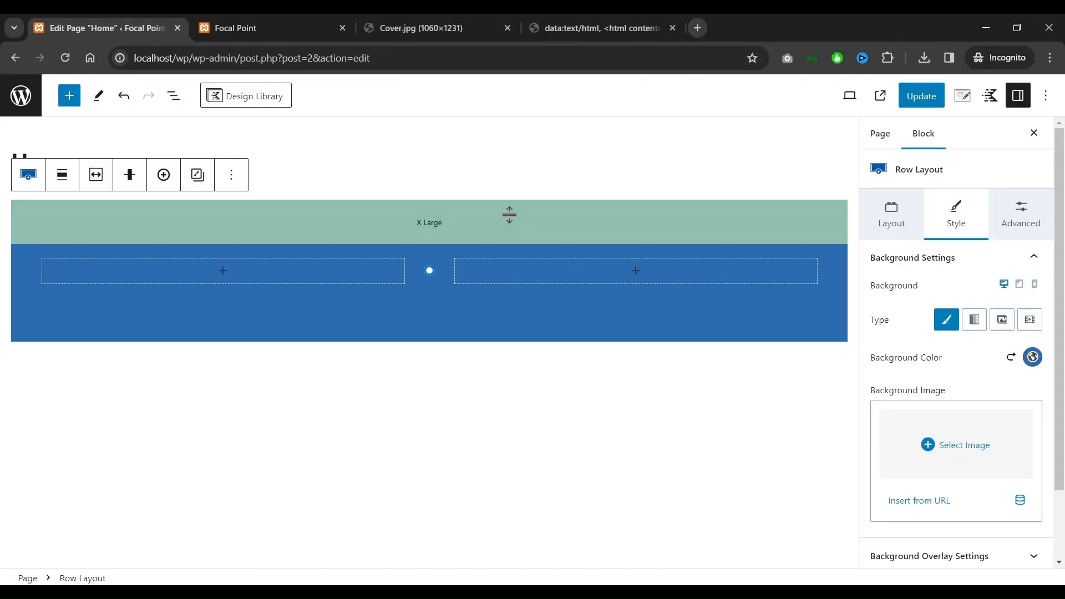
{"action": "left_click", "coordinate": [1027, 225]}
{"action": "scroll", "coordinate": [1003, 299], "scroll_direction": "down", "scroll_amount": 3}
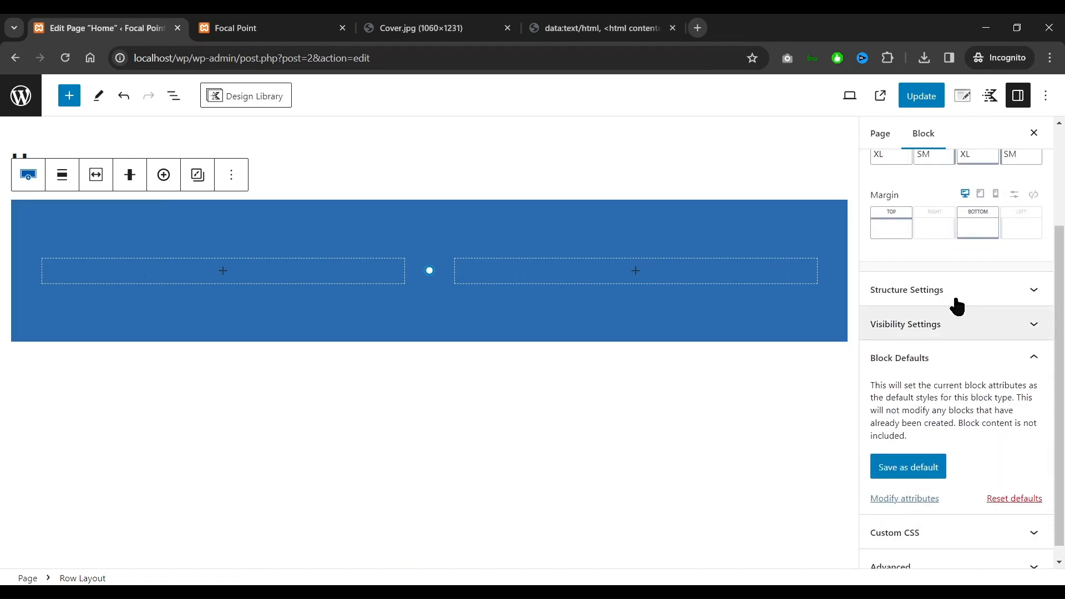
{"action": "left_click", "coordinate": [935, 291]}
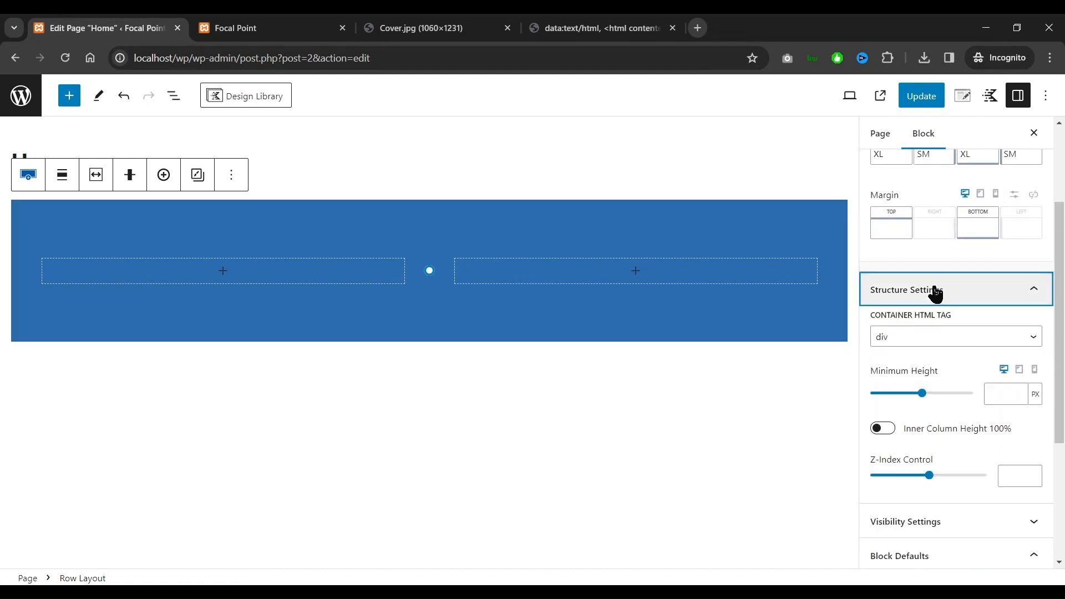
{"action": "left_click", "coordinate": [1035, 395]}
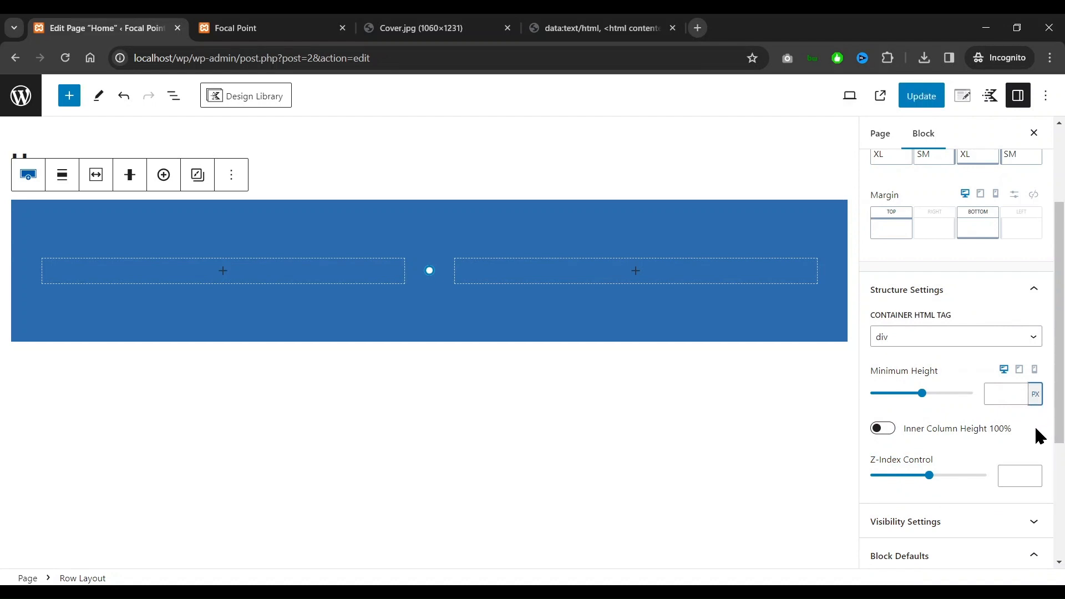
{"action": "left_click", "coordinate": [1034, 395]}
{"action": "left_click", "coordinate": [997, 396]}
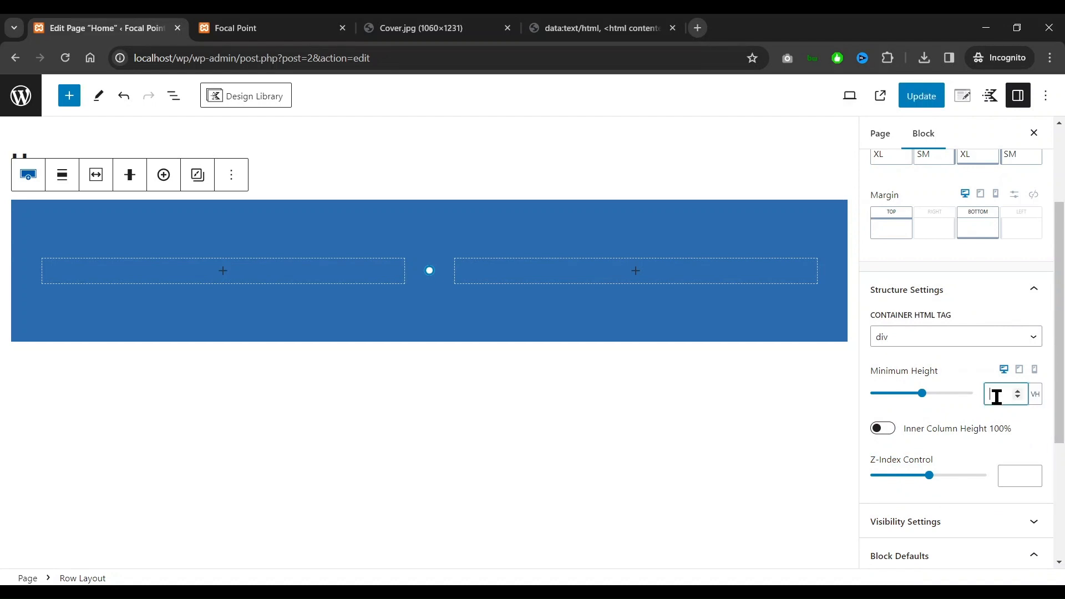
{"action": "type", "text": "90"}
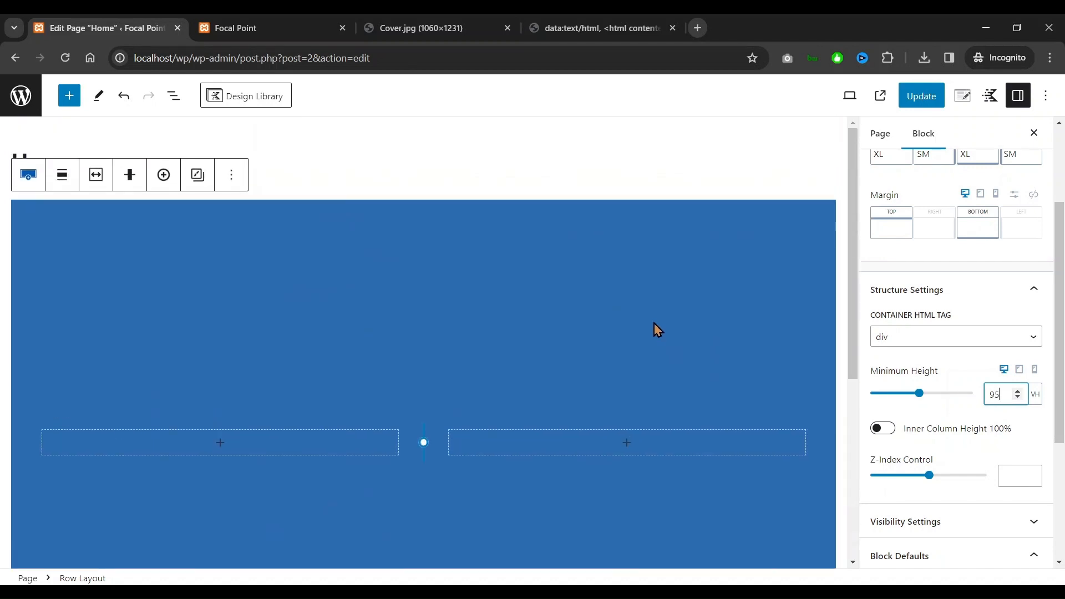
{"action": "scroll", "coordinate": [707, 320], "scroll_direction": "down", "scroll_amount": 1}
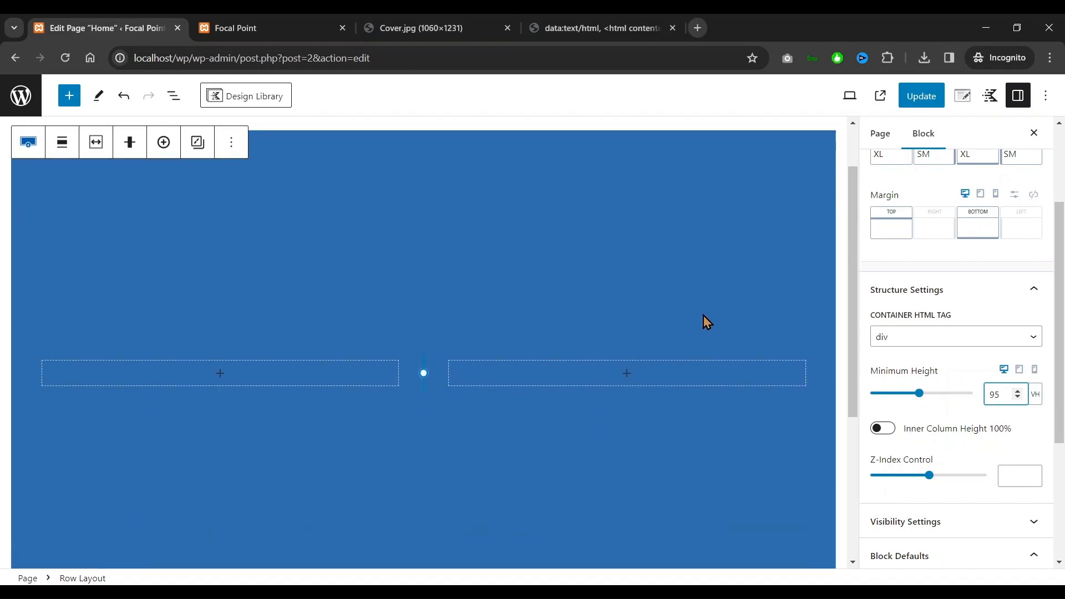
Set the row's minimum height to 40 for tablet and 25 for mobile in VH, and return to the desktop view
{"action": "left_click", "coordinate": [1019, 370]}
{"action": "scroll", "coordinate": [1020, 391], "scroll_direction": "down", "scroll_amount": 4}
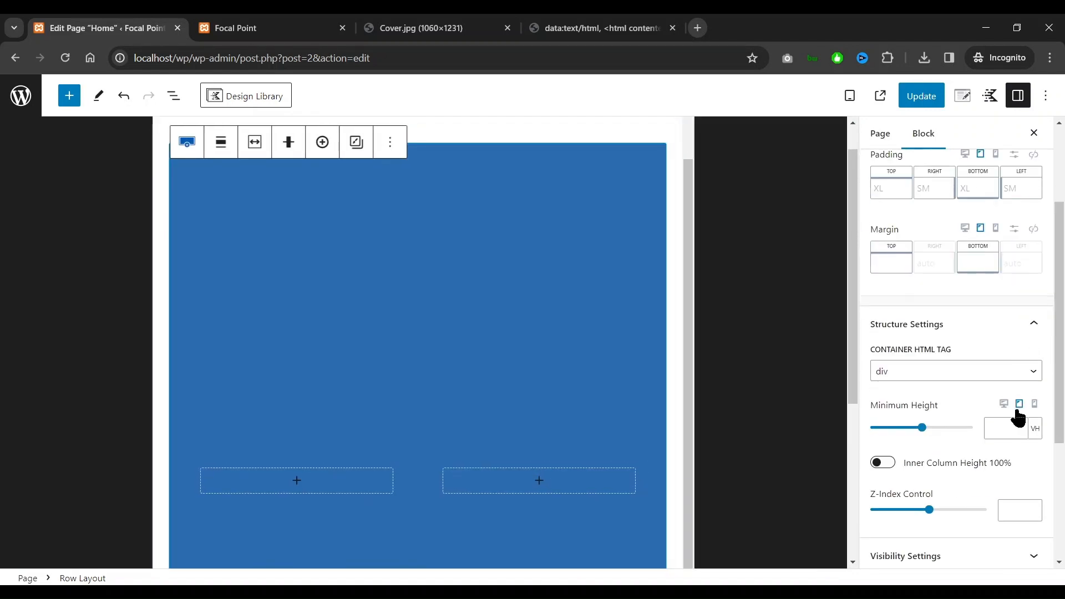
{"action": "left_click", "coordinate": [1005, 294]}
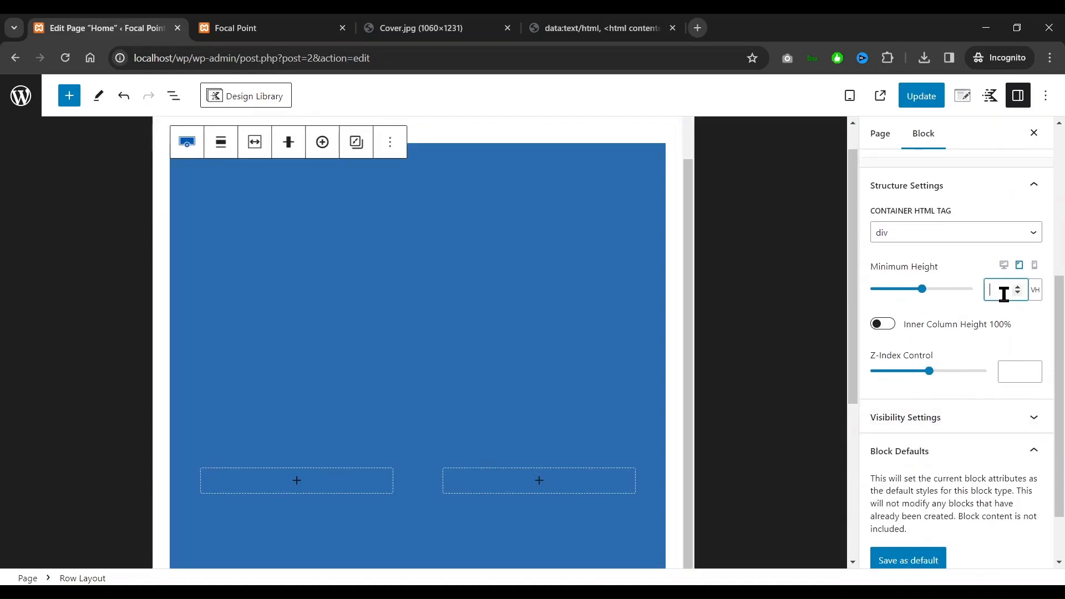
{"action": "type", "text": "40"}
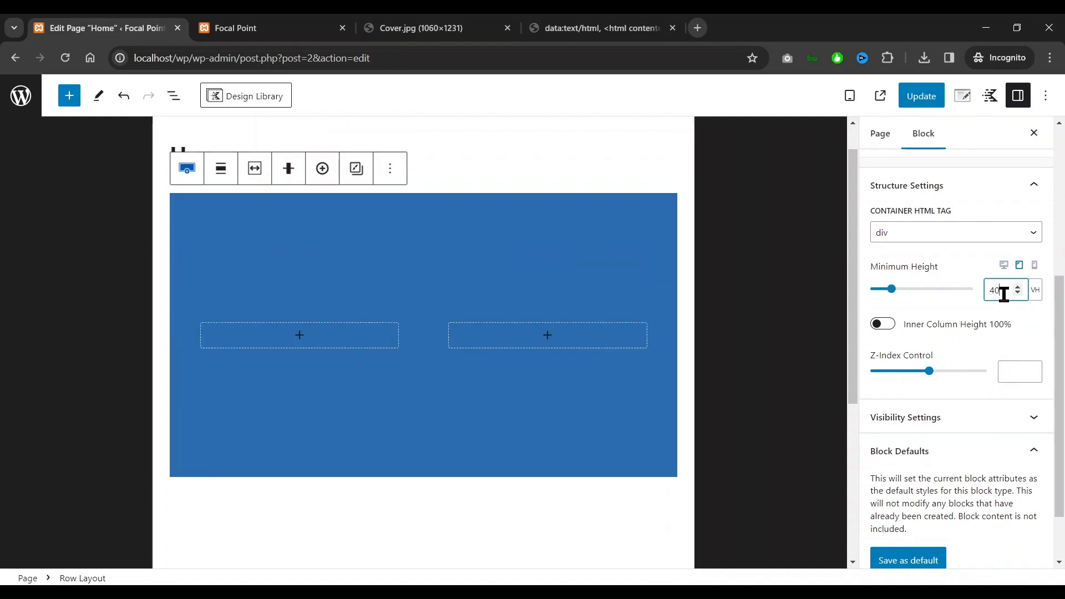
{"action": "left_click", "coordinate": [1035, 266]}
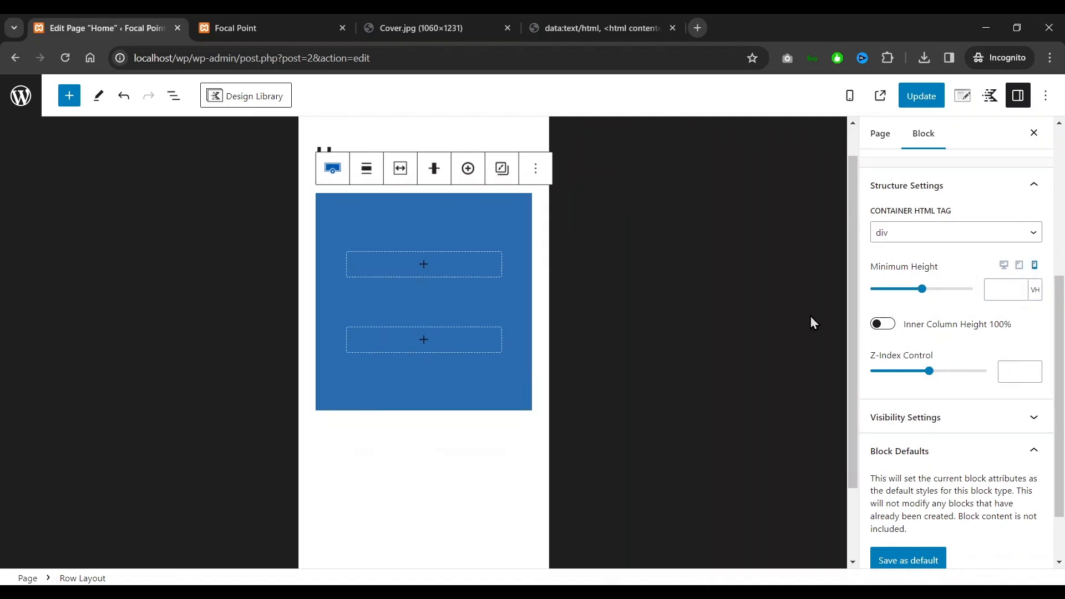
{"action": "left_click", "coordinate": [1006, 289]}
{"action": "type", "text": "25"}
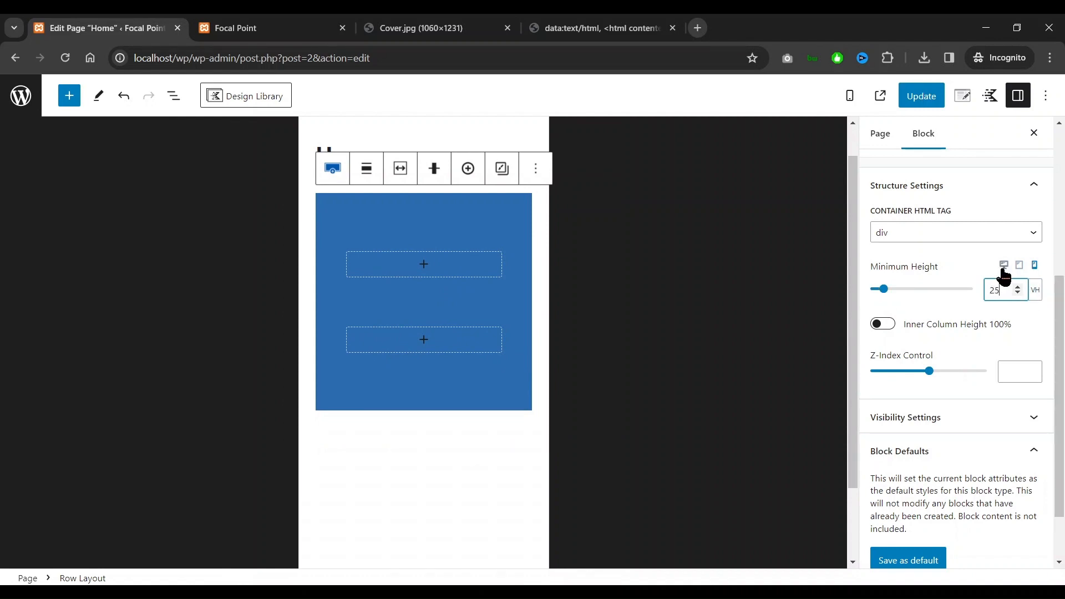
{"action": "left_click", "coordinate": [1004, 265]}
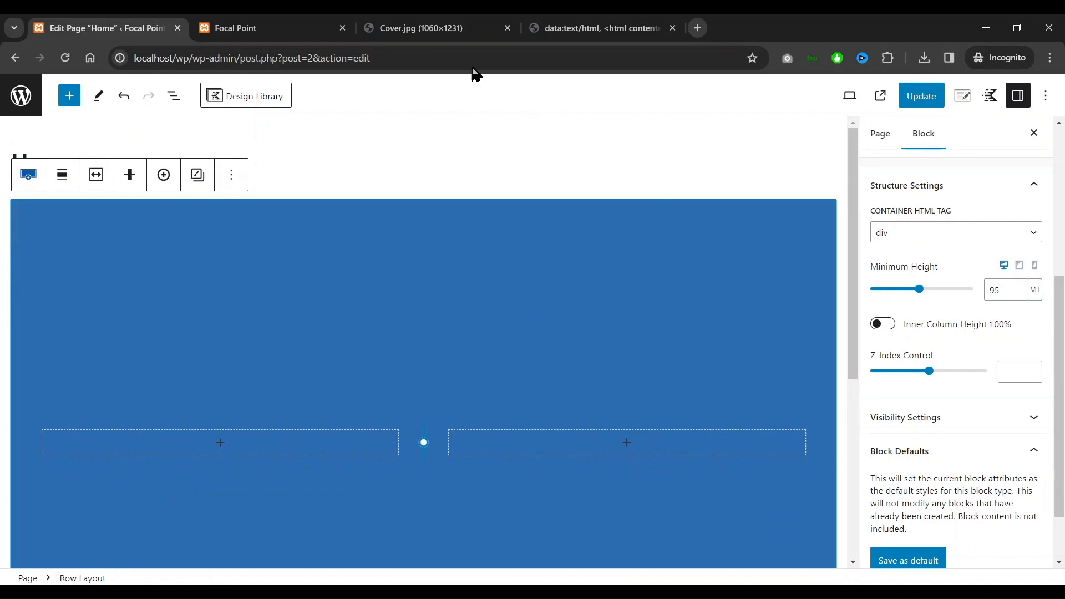
Switch the row's background to the slider type and use spacejoy-RqO6kwm4tZY.jpg from the media library as the slide 1 background image
{"action": "left_click", "coordinate": [463, 28]}
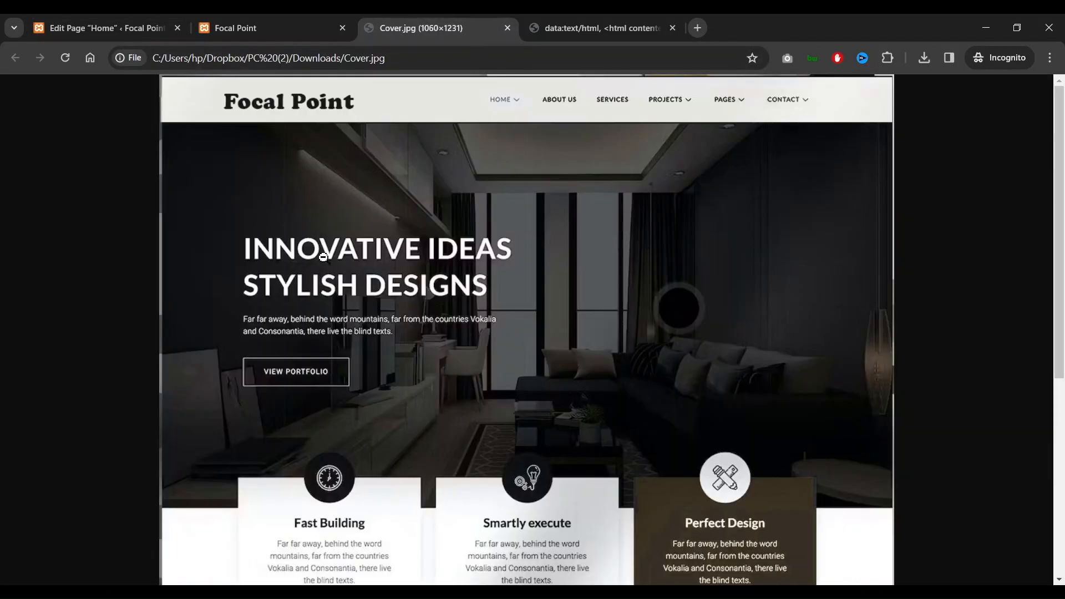
{"action": "left_click", "coordinate": [94, 27]}
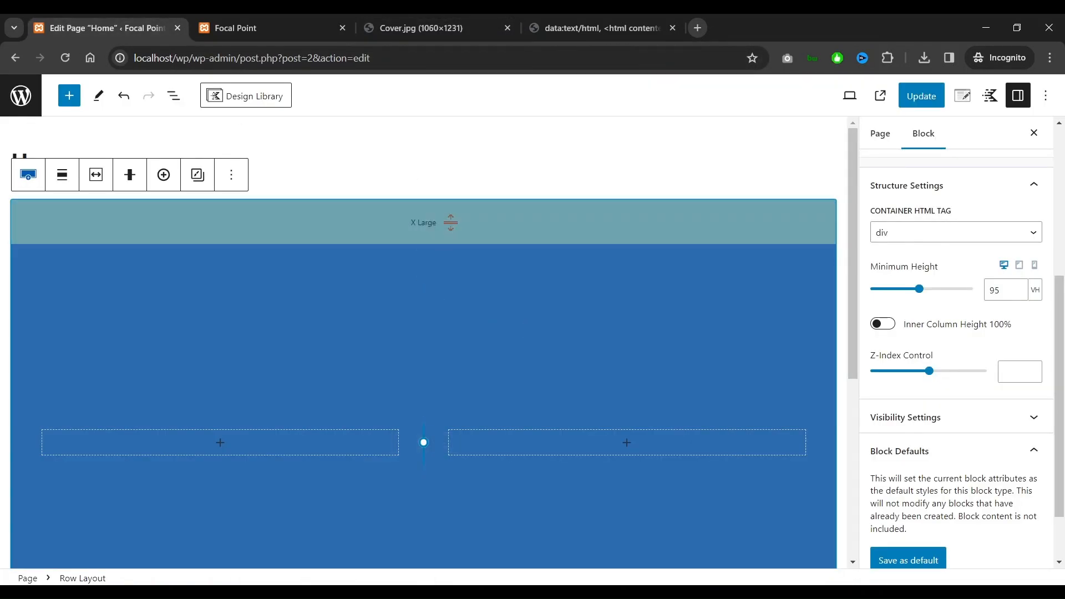
{"action": "scroll", "coordinate": [943, 268], "scroll_direction": "up", "scroll_amount": 5}
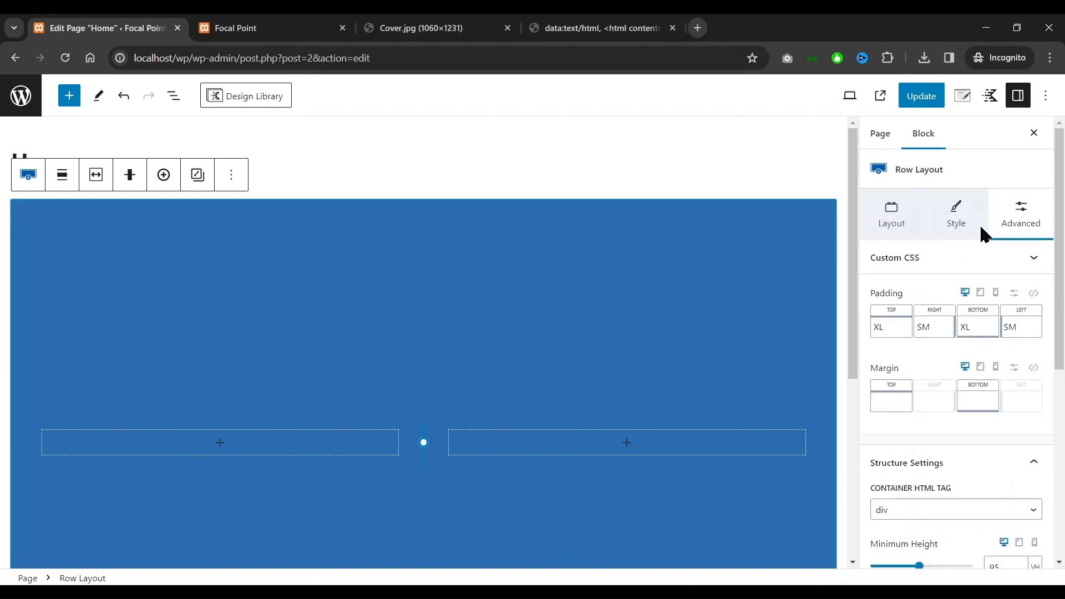
{"action": "left_click", "coordinate": [965, 219]}
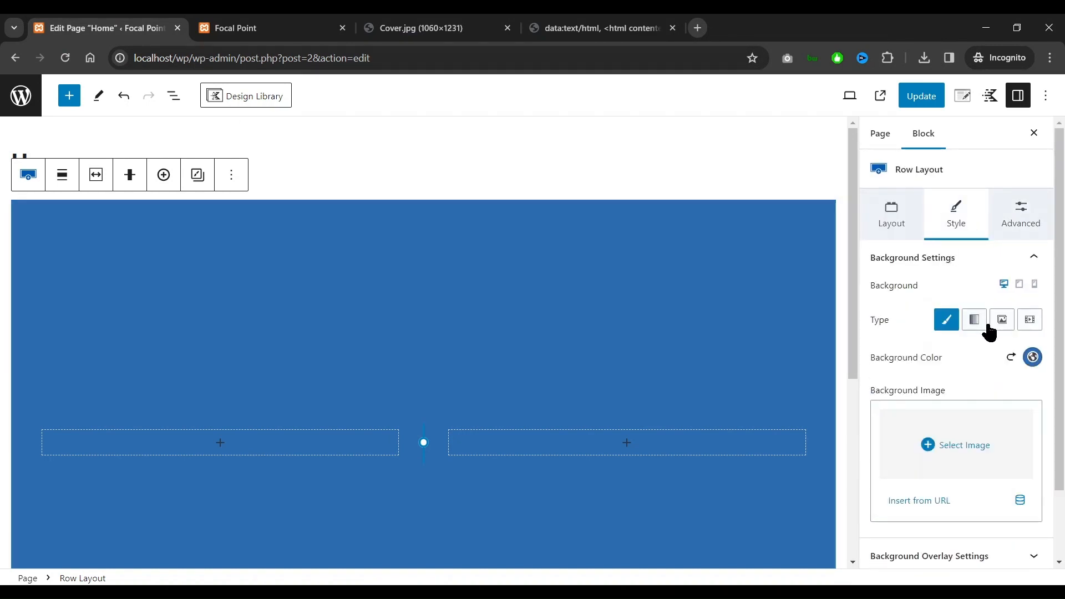
{"action": "left_click", "coordinate": [1001, 326]}
{"action": "scroll", "coordinate": [942, 394], "scroll_direction": "down", "scroll_amount": 1}
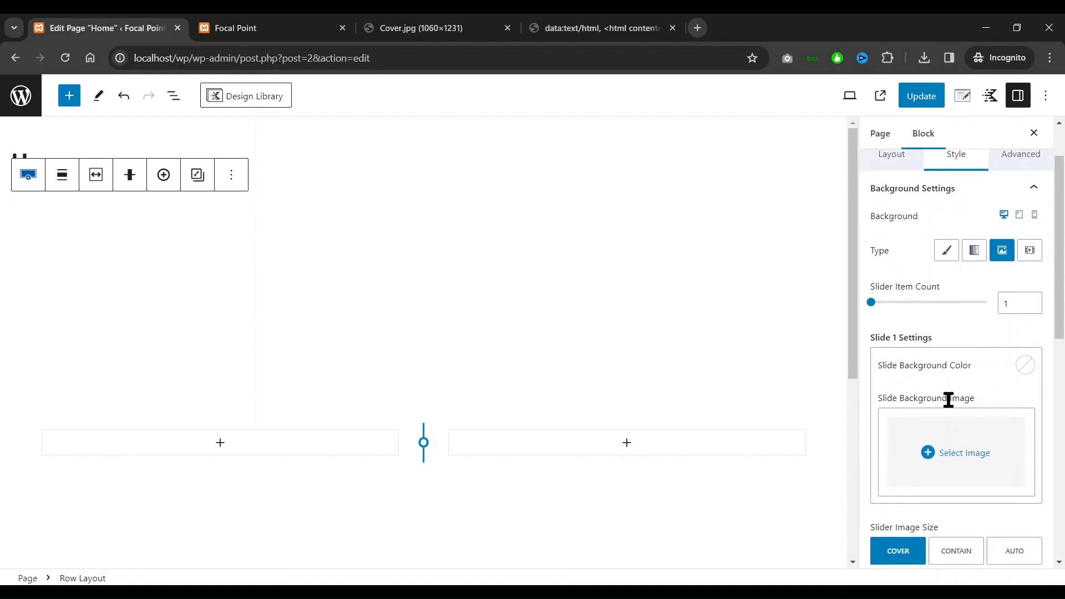
{"action": "left_click", "coordinate": [949, 452]}
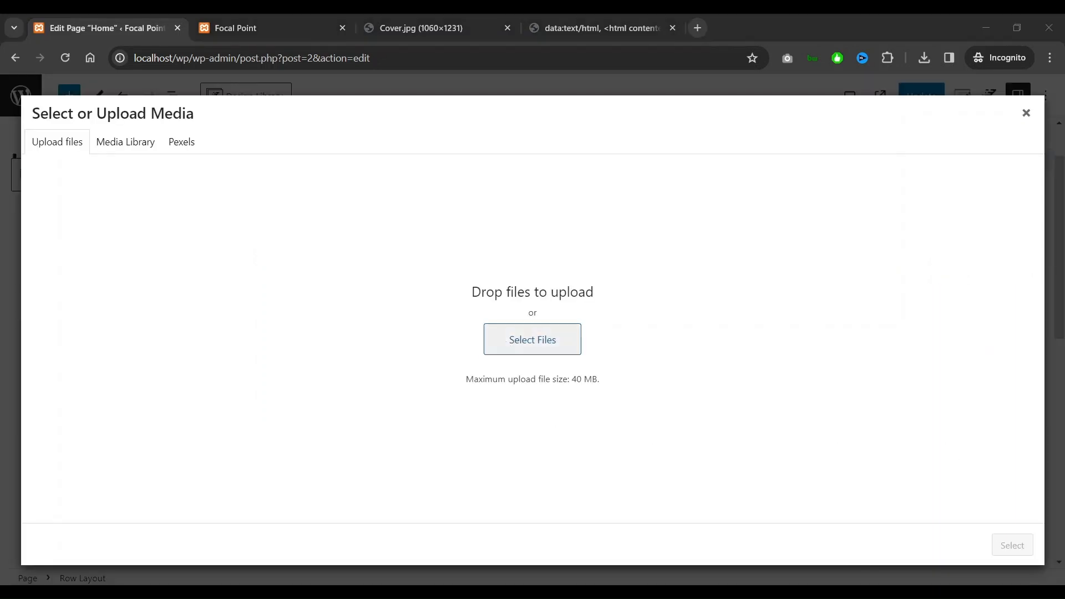
{"action": "left_click", "coordinate": [103, 291]}
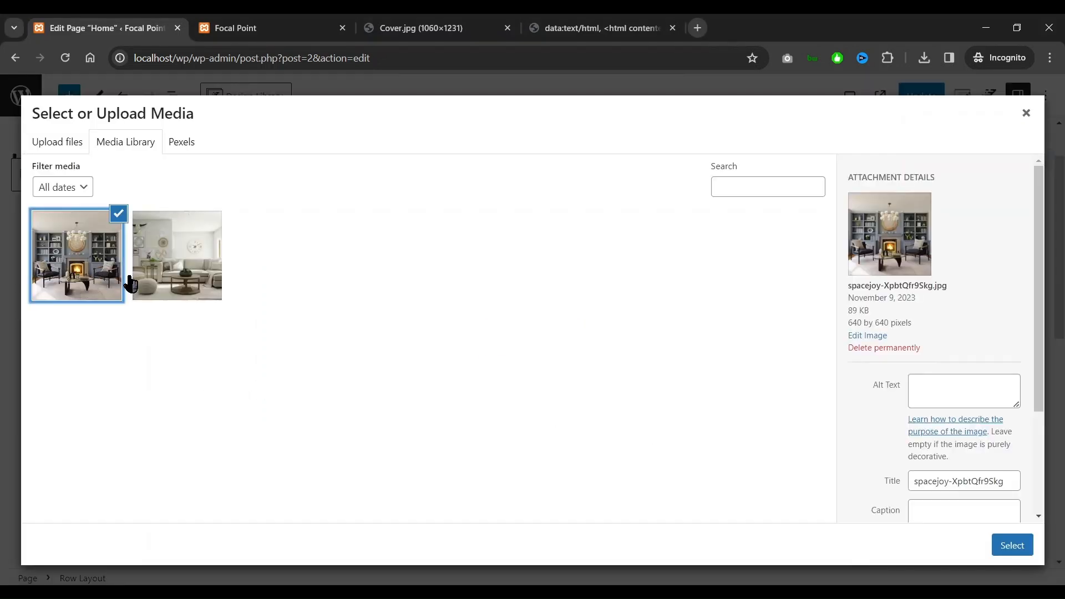
{"action": "left_click", "coordinate": [220, 258]}
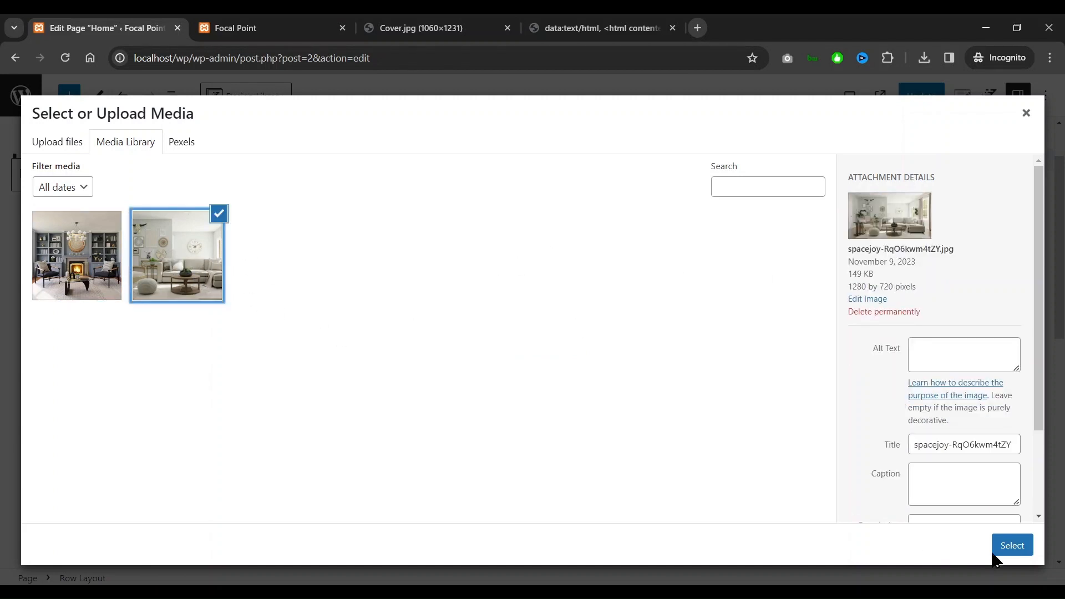
{"action": "left_click", "coordinate": [1010, 546]}
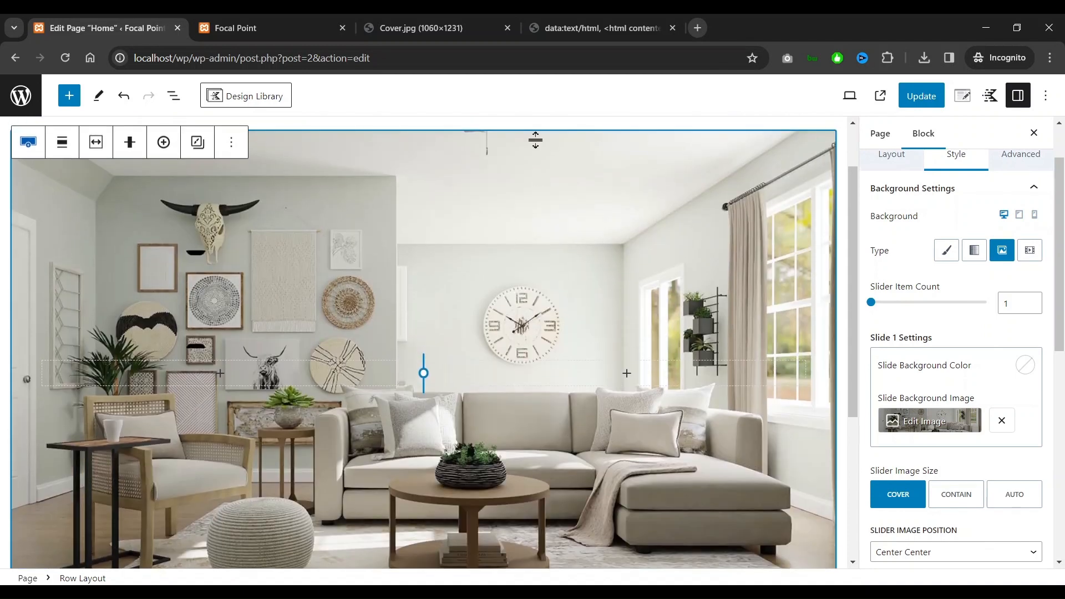
Check the Cover.jpg hero, then give the row's background overlay the third palette color (1A202C) at 85 opacity
{"action": "left_click", "coordinate": [550, 37]}
{"action": "left_click", "coordinate": [433, 30]}
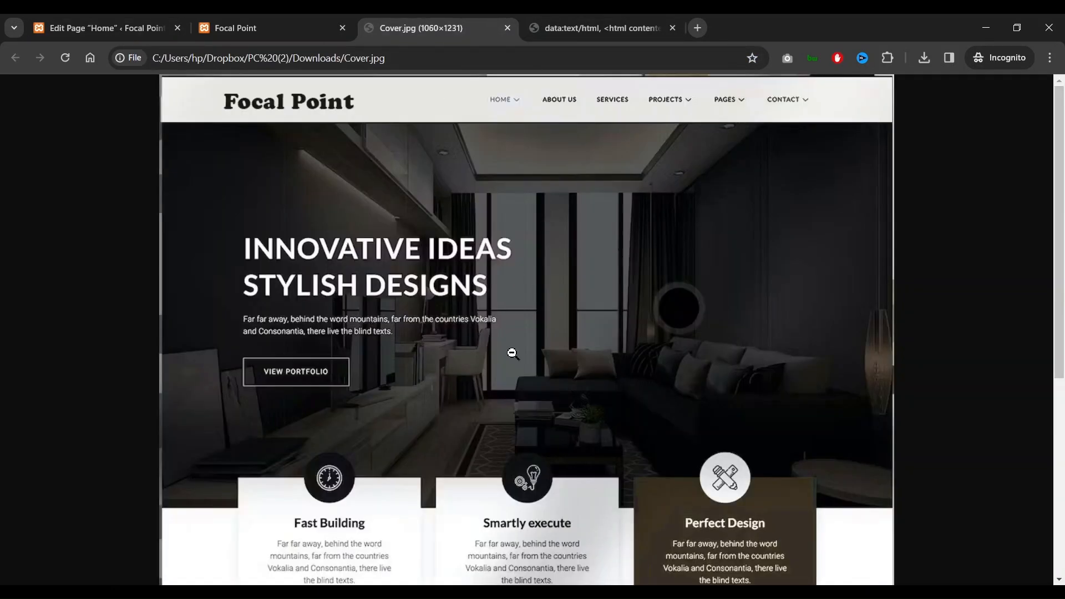
{"action": "left_click", "coordinate": [249, 29]}
{"action": "left_click", "coordinate": [119, 25]}
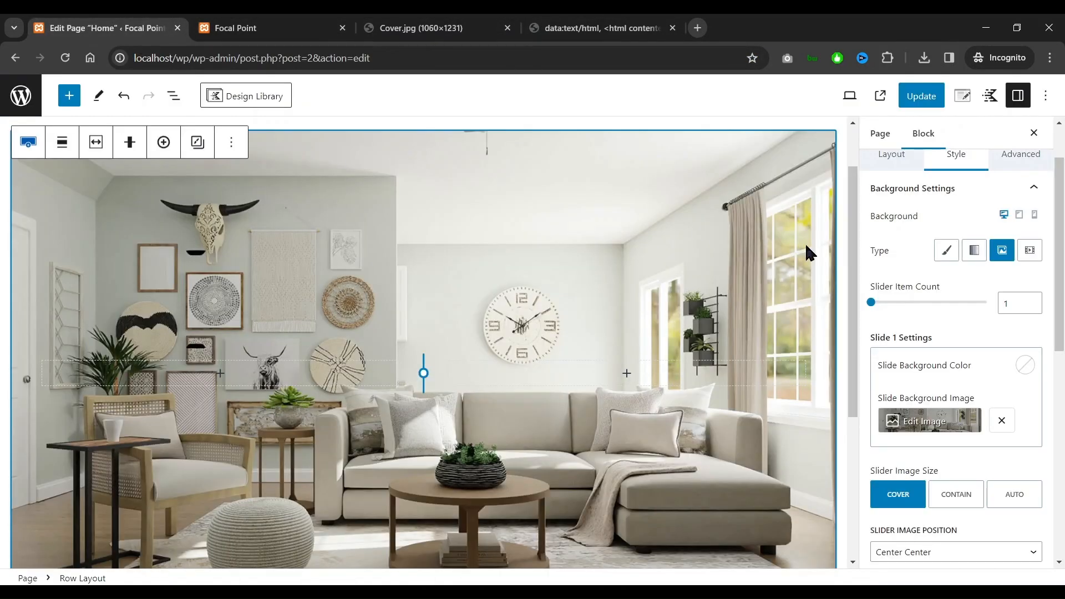
{"action": "scroll", "coordinate": [1018, 302], "scroll_direction": "down", "scroll_amount": 8}
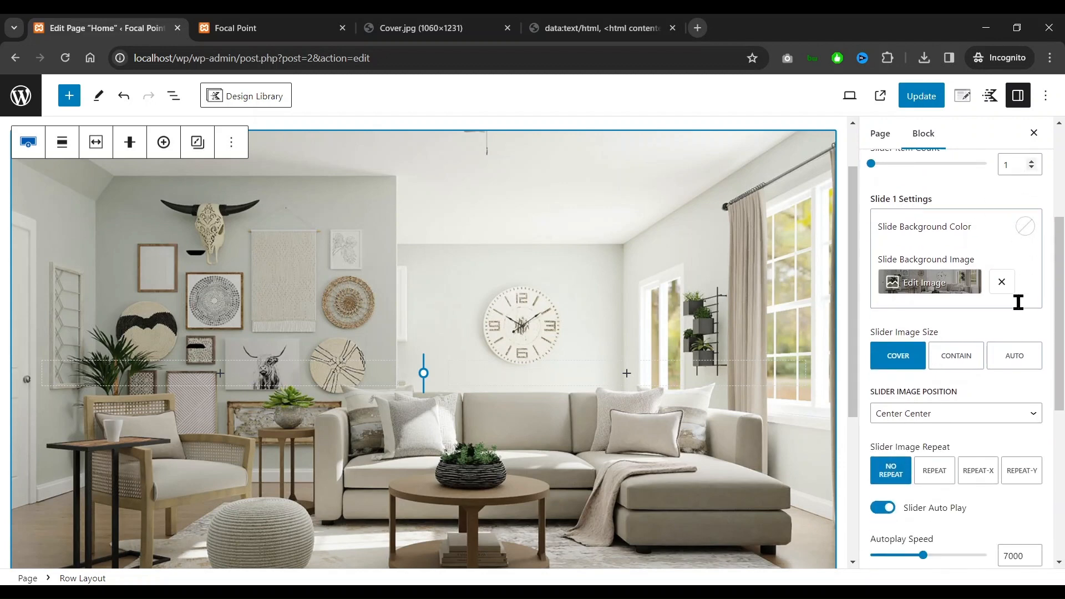
{"action": "scroll", "coordinate": [1018, 302], "scroll_direction": "down", "scroll_amount": 2}
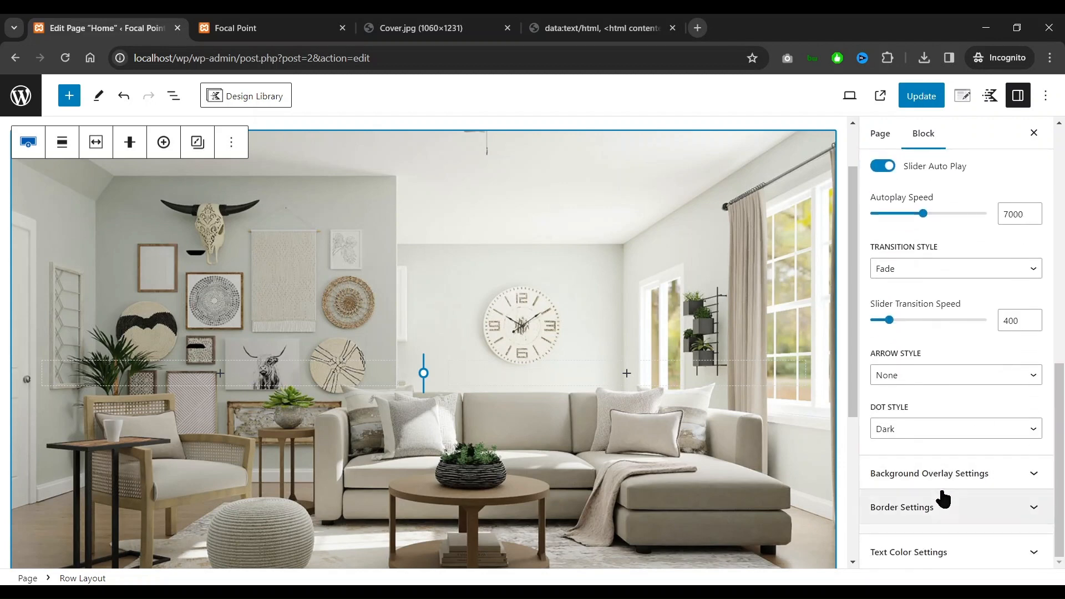
{"action": "left_click", "coordinate": [976, 477]}
{"action": "scroll", "coordinate": [954, 388], "scroll_direction": "up", "scroll_amount": 3}
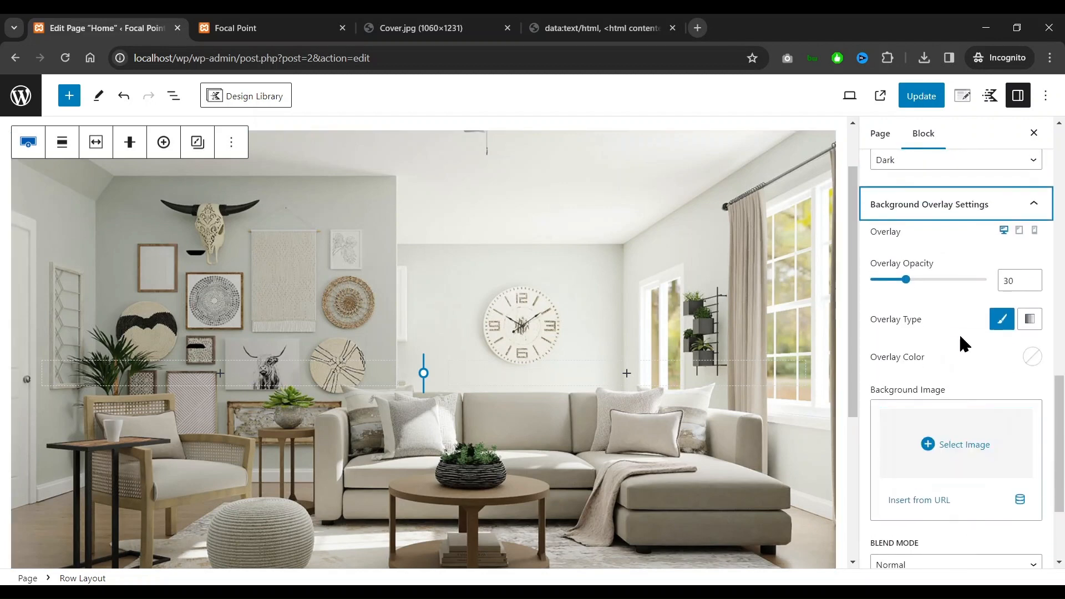
{"action": "left_click", "coordinate": [1030, 429]}
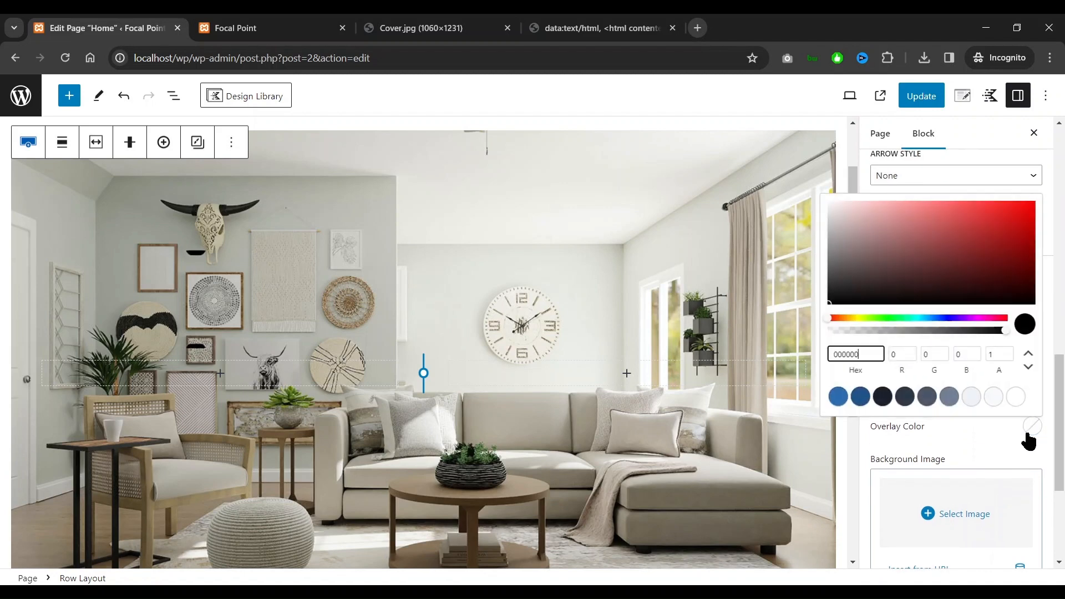
{"action": "left_click", "coordinate": [883, 399]}
{"action": "left_click", "coordinate": [918, 449]}
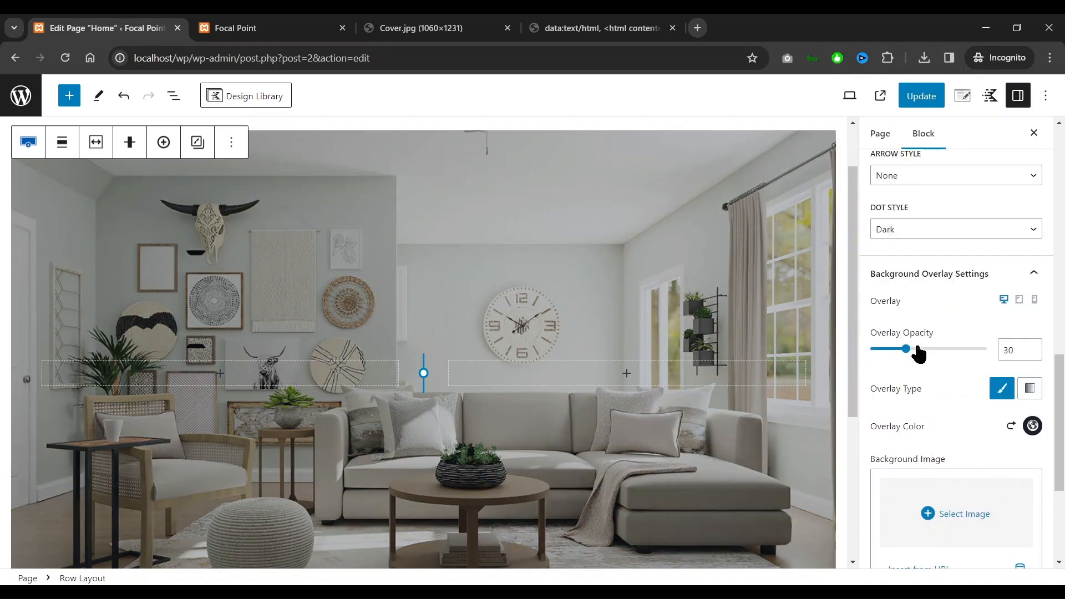
{"action": "left_click_drag", "start_coordinate": [909, 351], "coordinate": [912, 352]}
{"action": "left_click_drag", "start_coordinate": [942, 363], "coordinate": [969, 361]}
Darken the row's solid overlay color to near-black
{"action": "left_click", "coordinate": [1033, 426]}
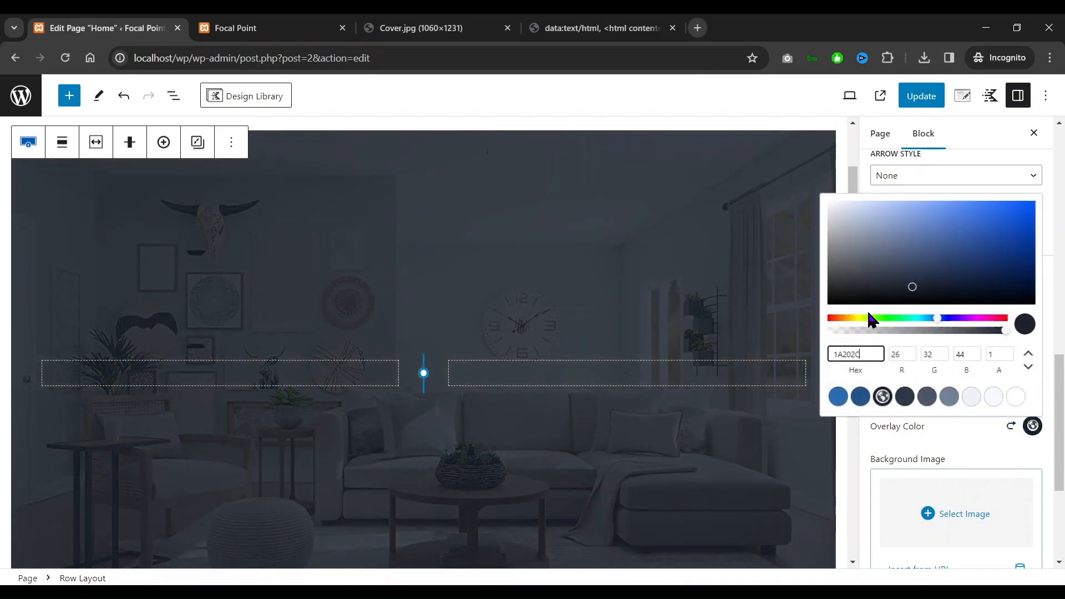
{"action": "left_click_drag", "start_coordinate": [863, 304], "coordinate": [850, 302]}
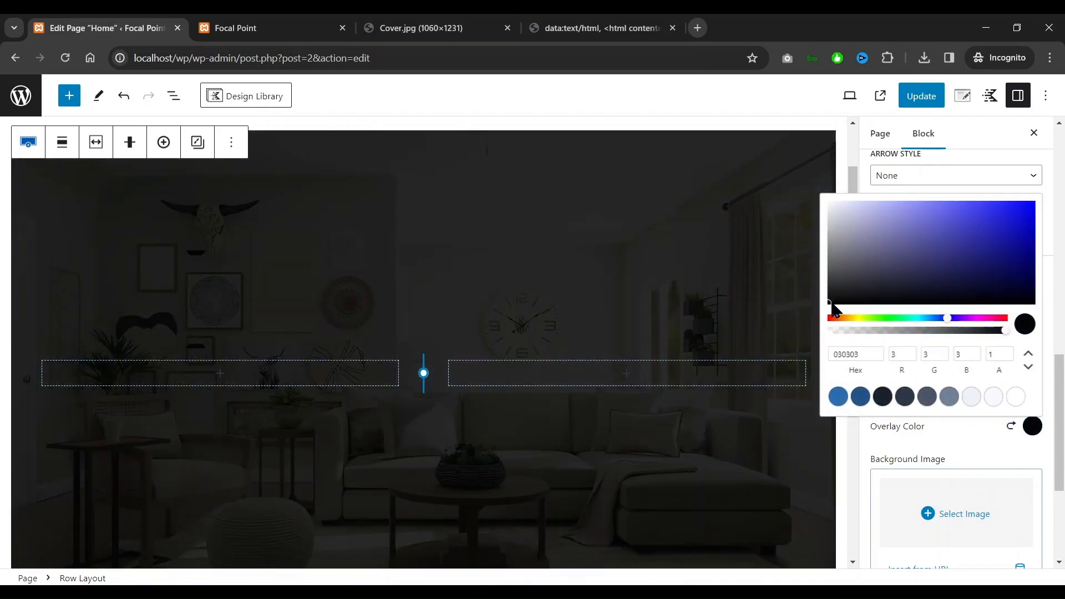
{"action": "left_click", "coordinate": [886, 445]}
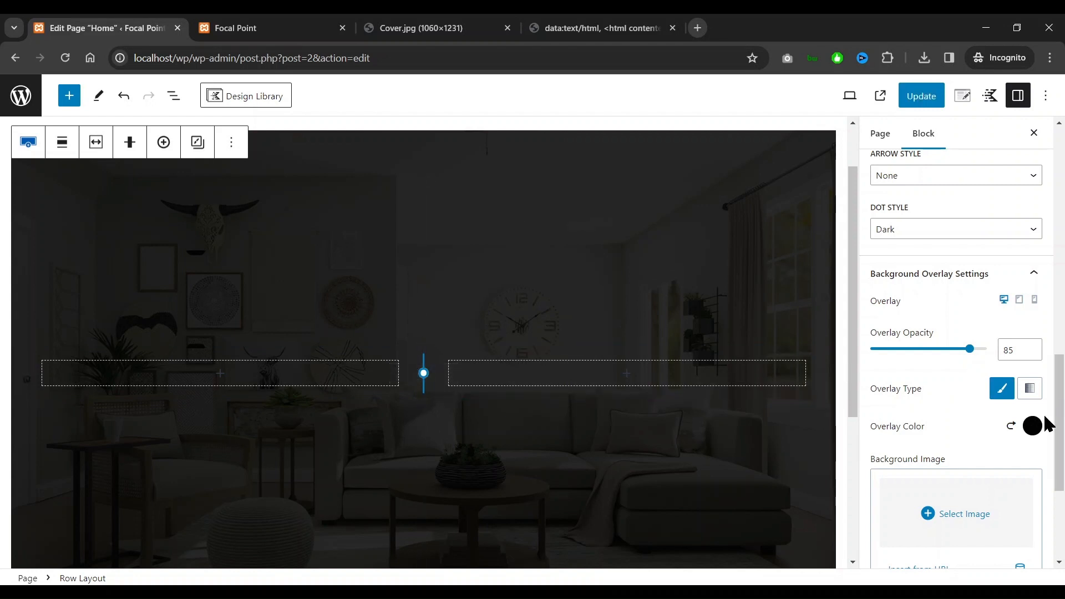
Switch the row's overlay to a linear gradient from the third palette color to light grey-blue B1B8CC at a 90° angle
{"action": "left_click", "coordinate": [1029, 396]}
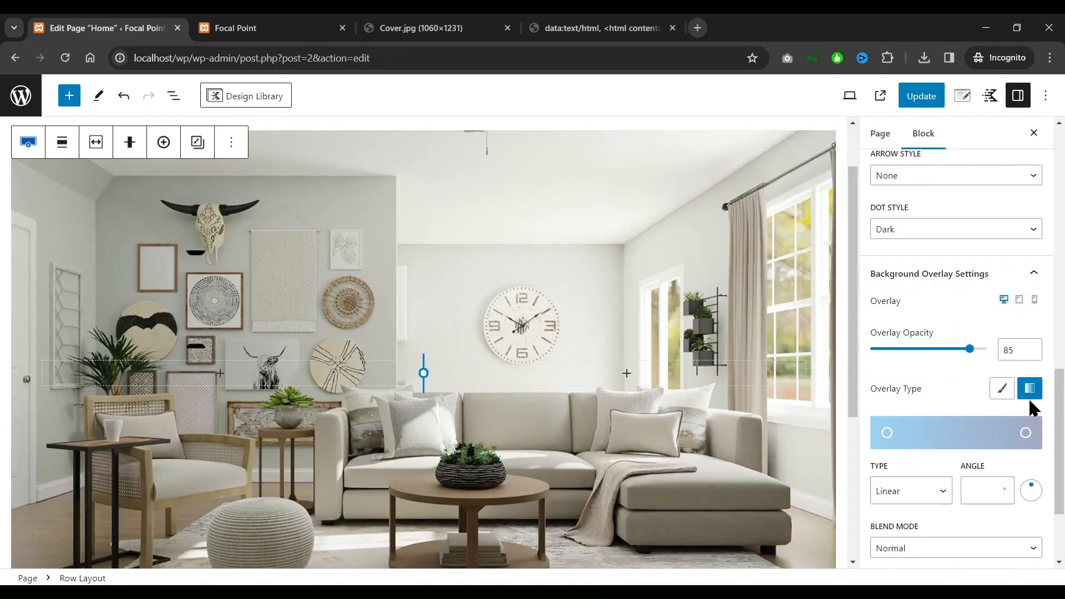
{"action": "left_click", "coordinate": [887, 434]}
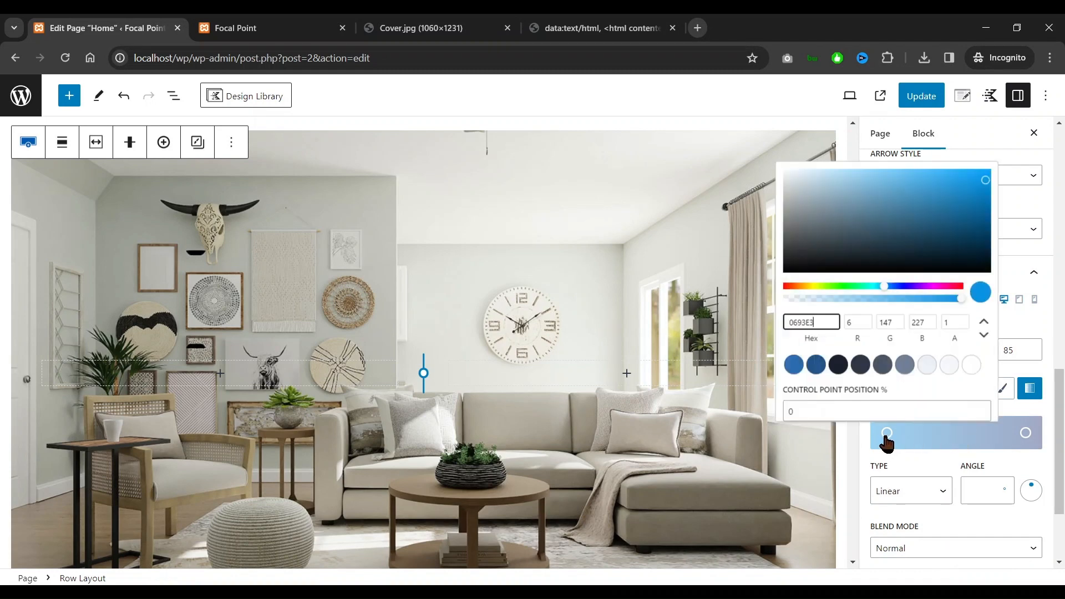
{"action": "left_click", "coordinate": [838, 365]}
{"action": "left_click", "coordinate": [1026, 433]}
{"action": "left_click", "coordinate": [1026, 433]}
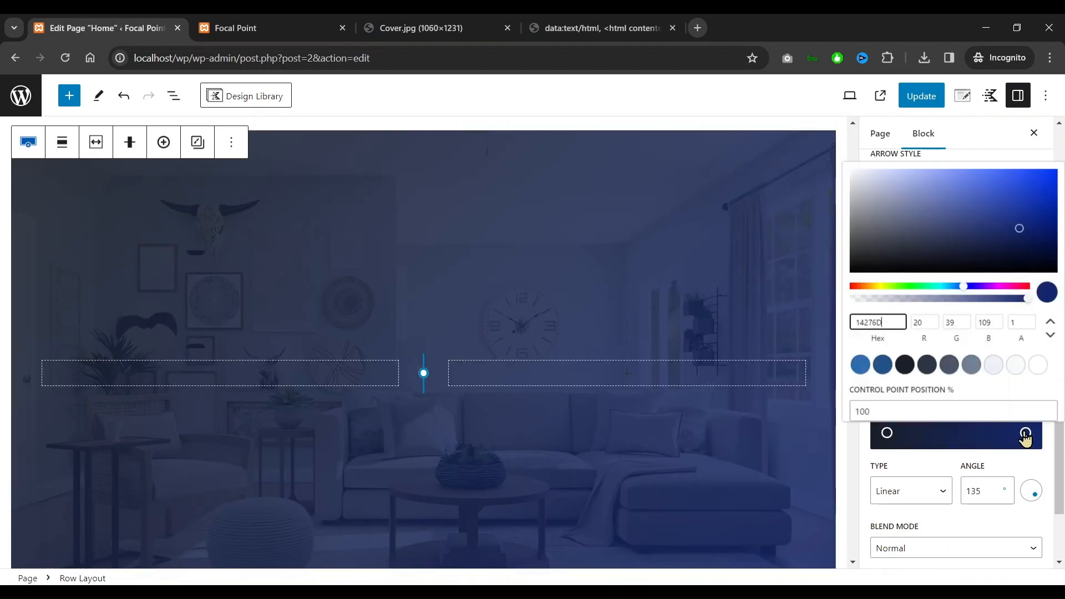
{"action": "left_click_drag", "start_coordinate": [918, 221], "coordinate": [877, 190]}
{"action": "left_click", "coordinate": [1035, 497]}
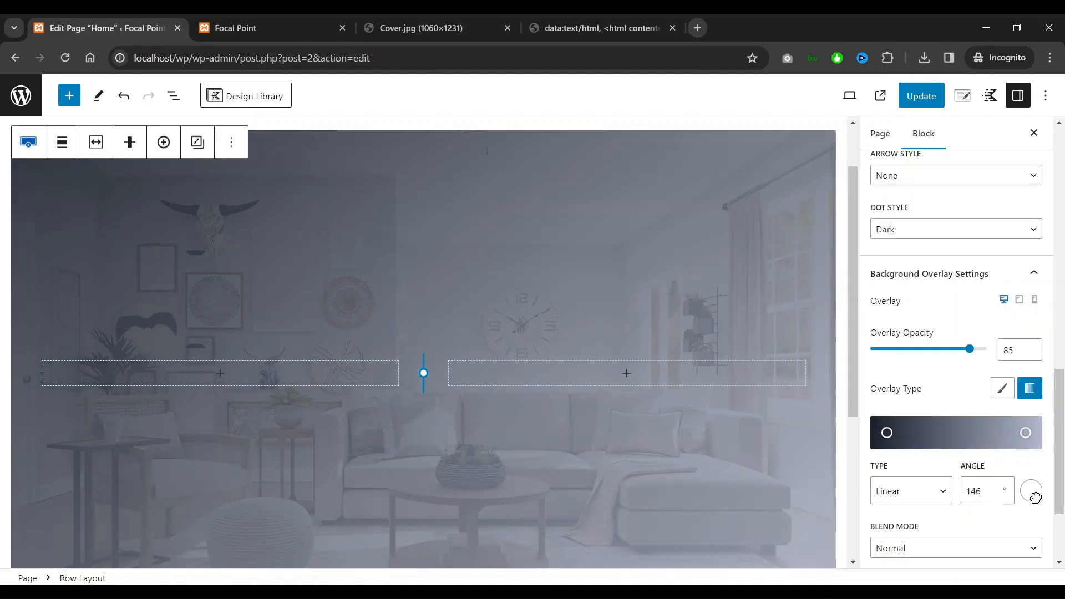
{"action": "mouse_move", "coordinate": [1035, 498]}
{"action": "left_mouse_down"}
{"action": "mouse_move", "coordinate": [965, 511]}
{"action": "mouse_move", "coordinate": [1048, 487]}
{"action": "mouse_move", "coordinate": [1039, 483]}
{"action": "mouse_move", "coordinate": [1048, 490]}
{"action": "left_mouse_up"}
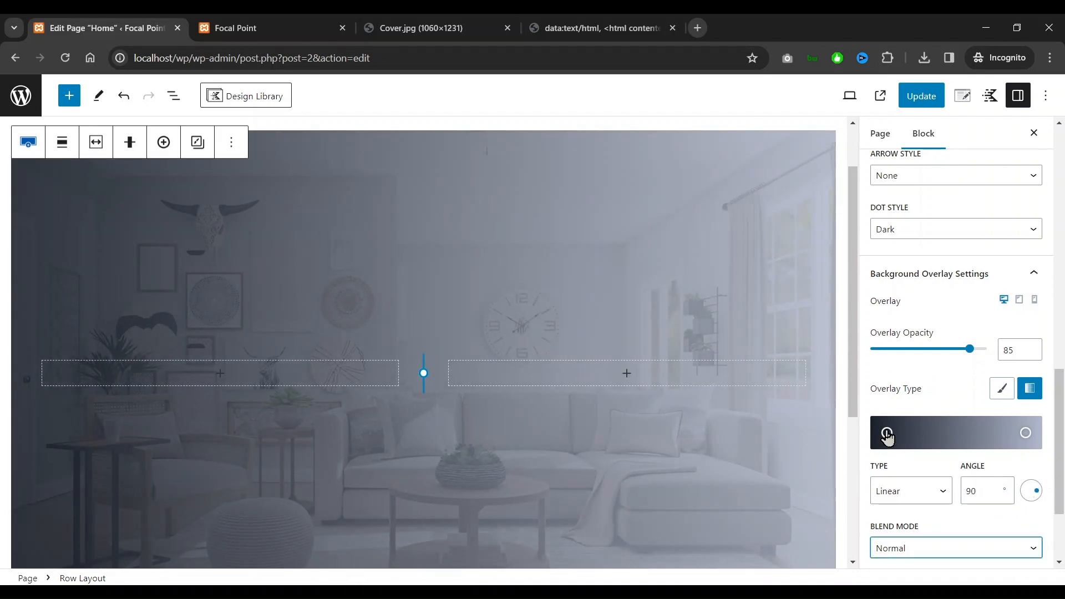
Set the gradient's first stop to 030303 at 52% and its second stop to 1C1C1F with 0.74 alpha at 97%
{"action": "left_click_drag", "start_coordinate": [886, 433], "coordinate": [960, 438]}
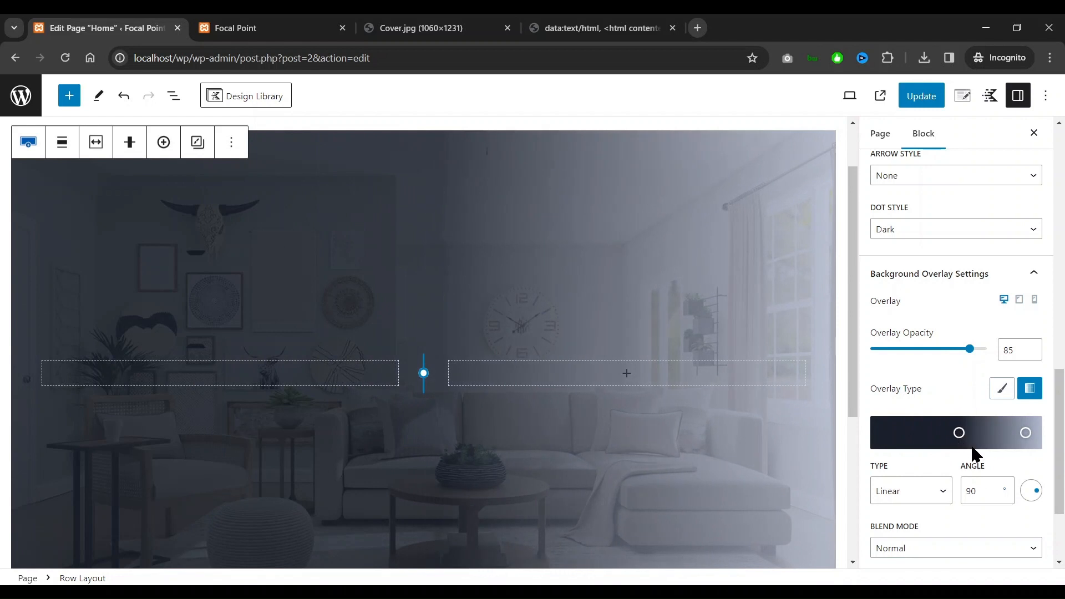
{"action": "left_click", "coordinate": [1023, 438]}
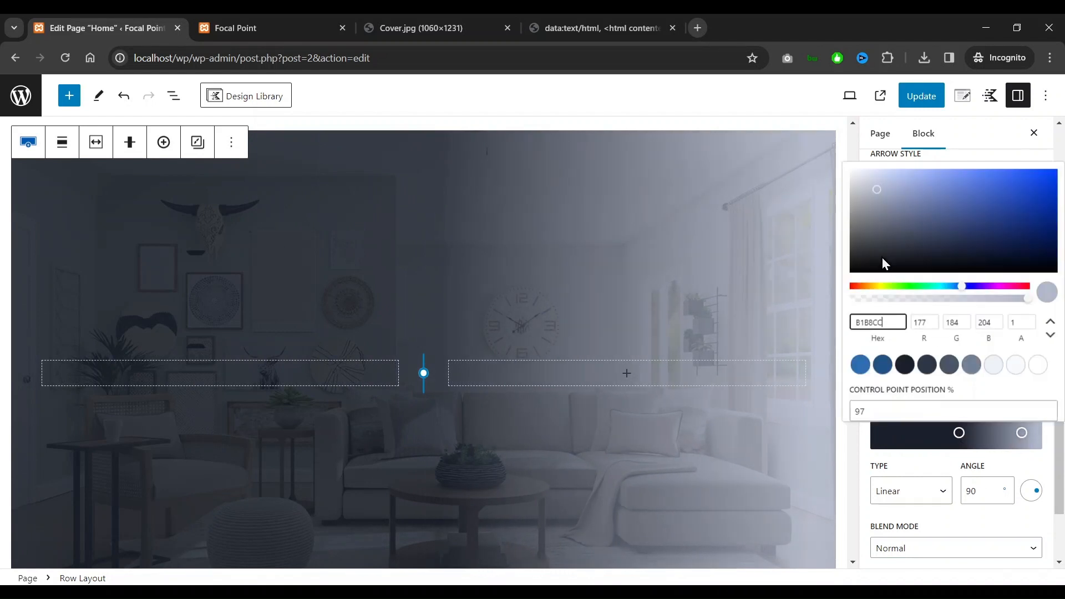
{"action": "mouse_move", "coordinate": [885, 264]}
{"action": "left_mouse_down"}
{"action": "mouse_move", "coordinate": [869, 259]}
{"action": "mouse_move", "coordinate": [870, 277]}
{"action": "left_mouse_up"}
{"action": "left_click", "coordinate": [960, 438]}
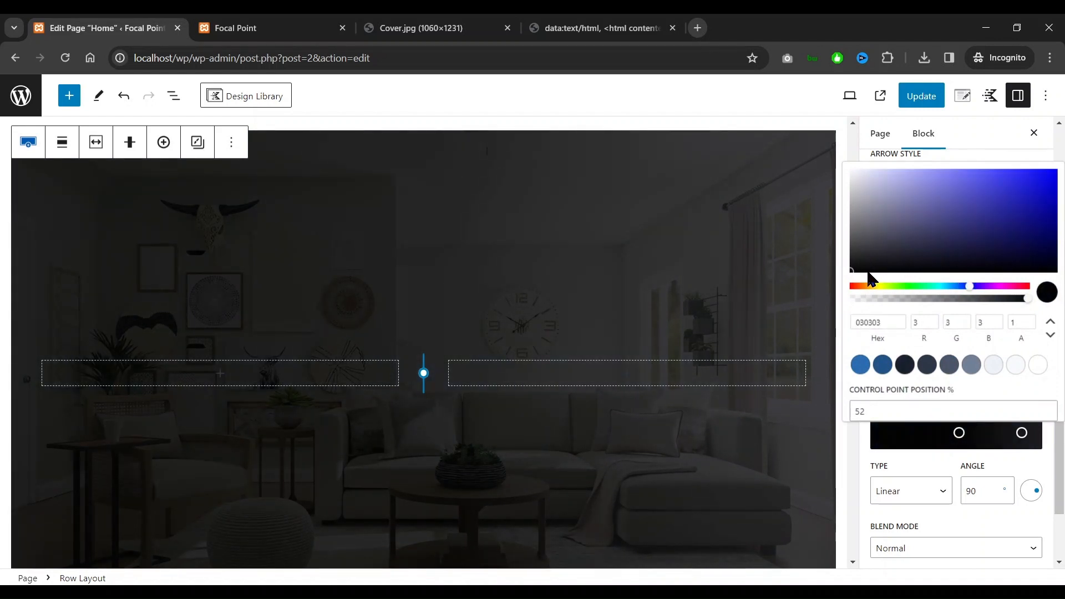
{"action": "left_click", "coordinate": [1021, 437]}
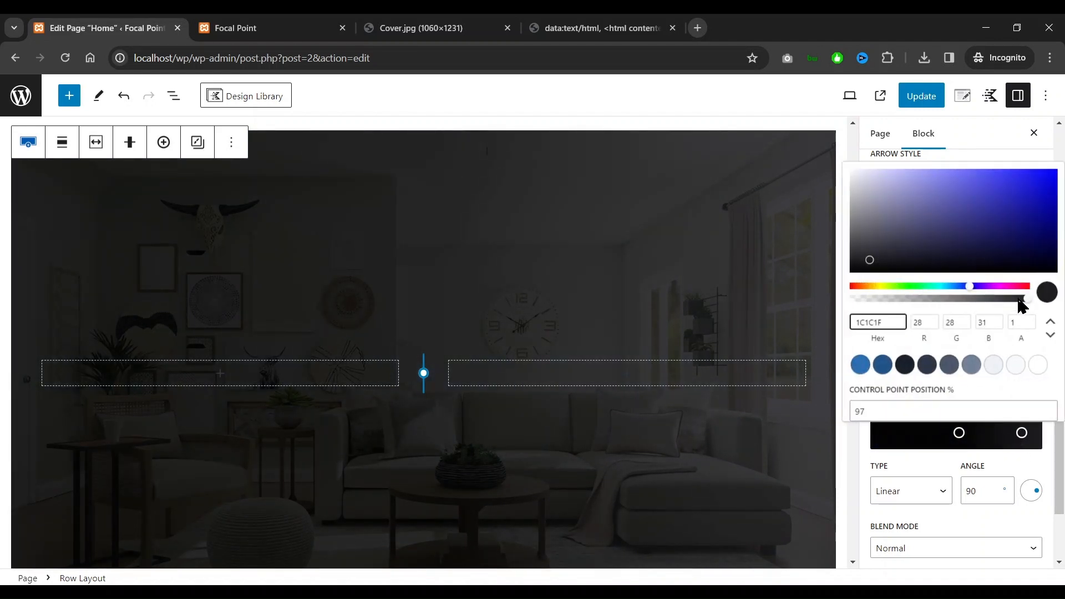
{"action": "left_click_drag", "start_coordinate": [1025, 298], "coordinate": [988, 298]}
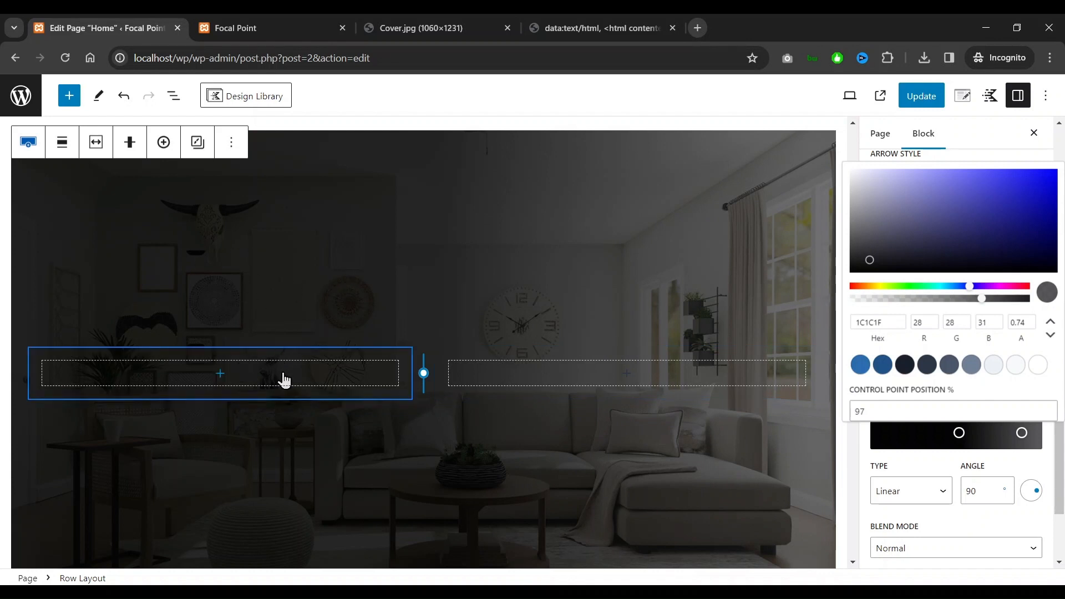
Check the hero text in Cover.jpg and copy "Lorem Ipsum is simply" from the placeholder text page
{"action": "left_click", "coordinate": [607, 27]}
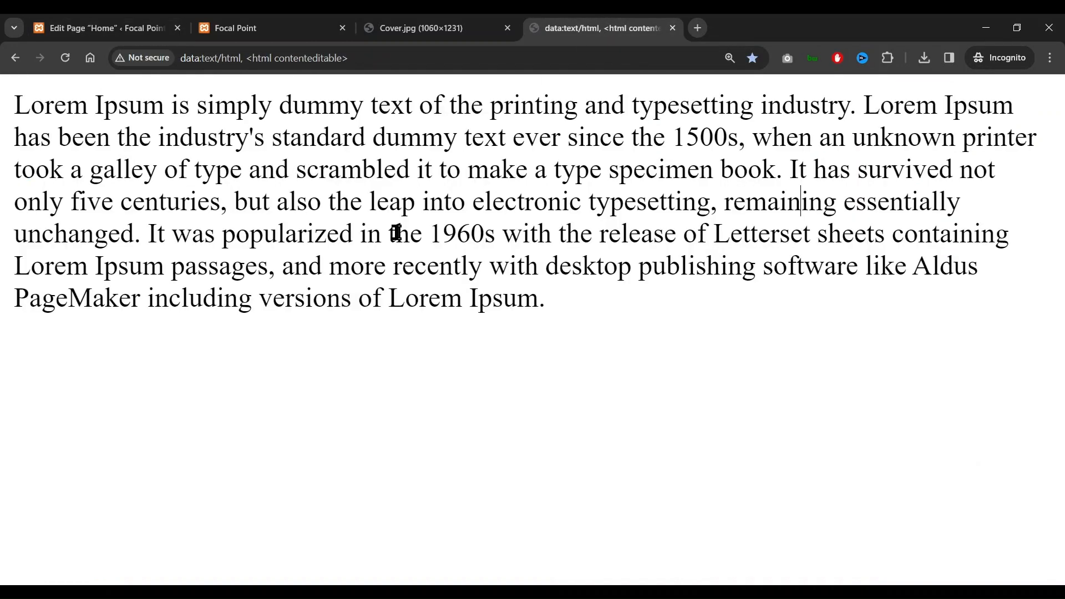
{"action": "left_click", "coordinate": [433, 37]}
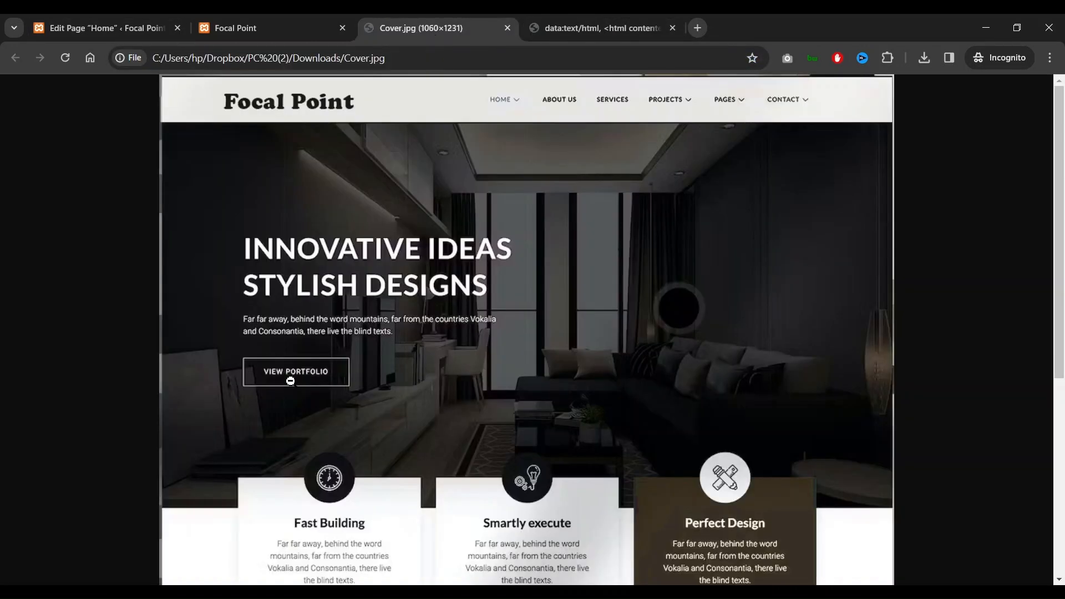
{"action": "left_click", "coordinate": [278, 25]}
{"action": "left_click", "coordinate": [95, 25]}
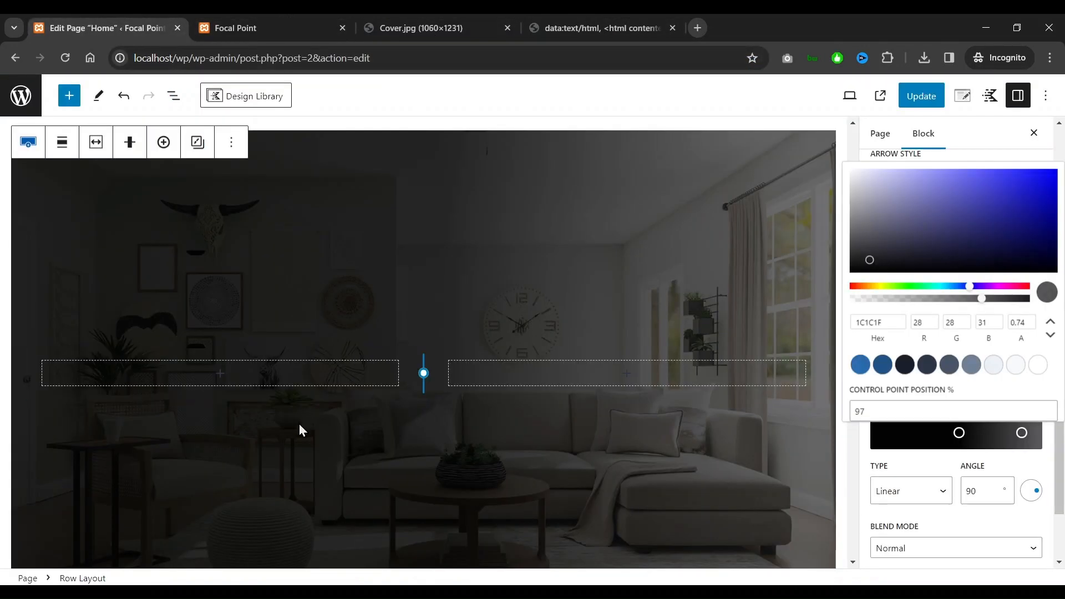
{"action": "left_click", "coordinate": [596, 27]}
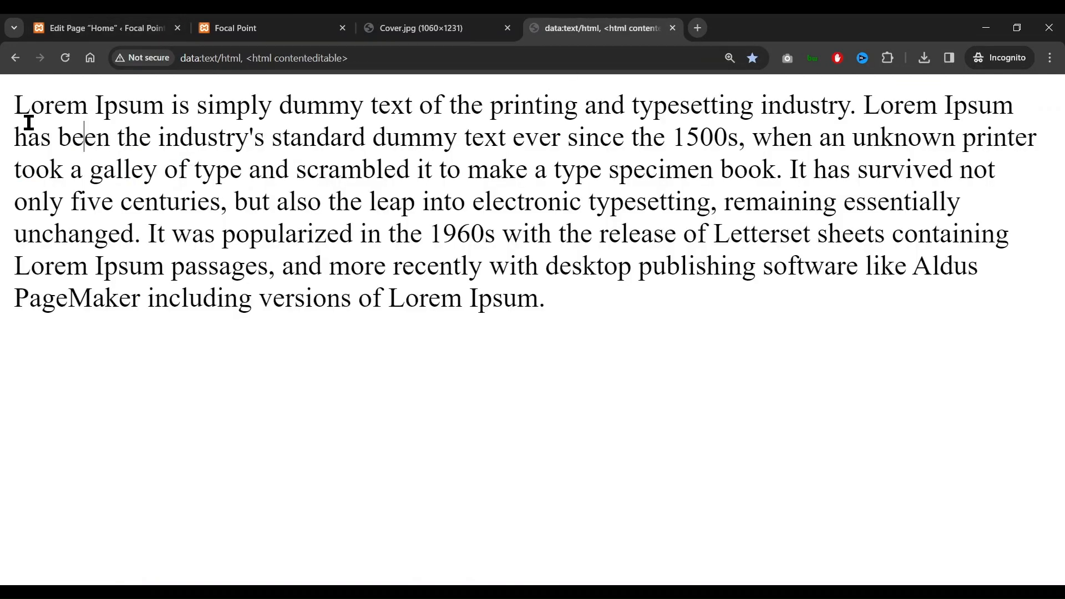
{"action": "left_click_drag", "start_coordinate": [18, 109], "coordinate": [268, 110]}
{"action": "key", "text": "ctrl+c"}
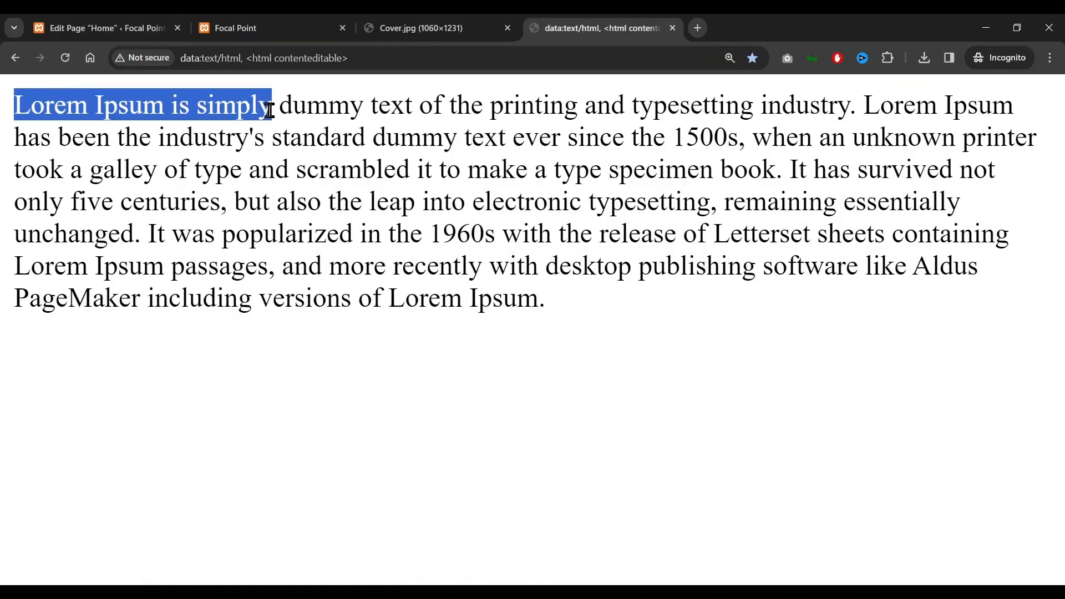
Add a Text (Adv) block to the row's first column and fill it with the copied text "Lorem Ipsum is simply"
{"action": "left_click", "coordinate": [119, 26]}
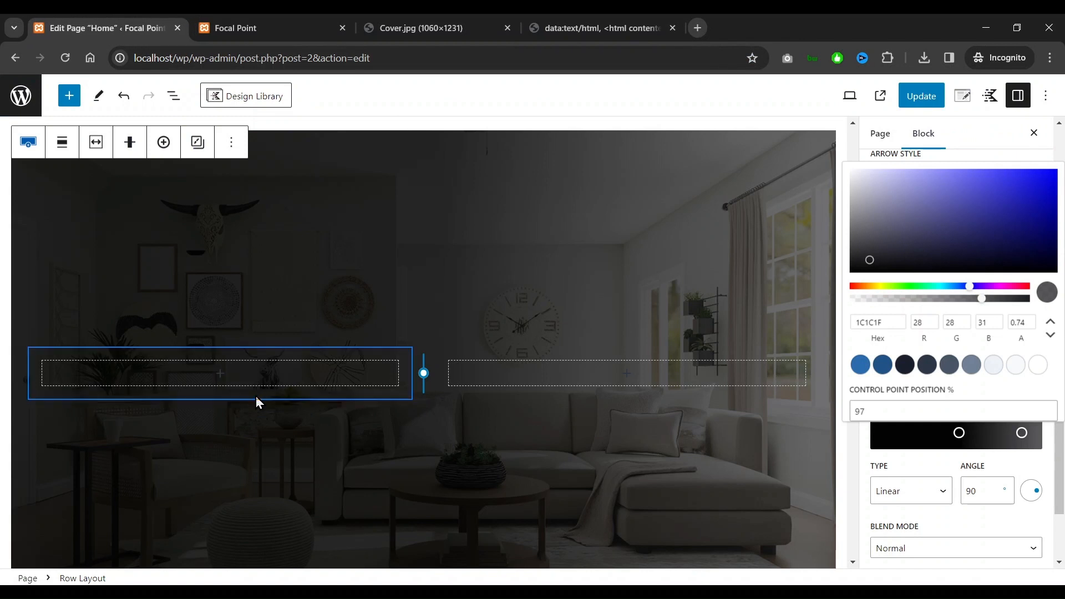
{"action": "left_click", "coordinate": [267, 374]}
{"action": "left_click", "coordinate": [267, 375]}
{"action": "scroll", "coordinate": [237, 387], "scroll_direction": "down", "scroll_amount": 1}
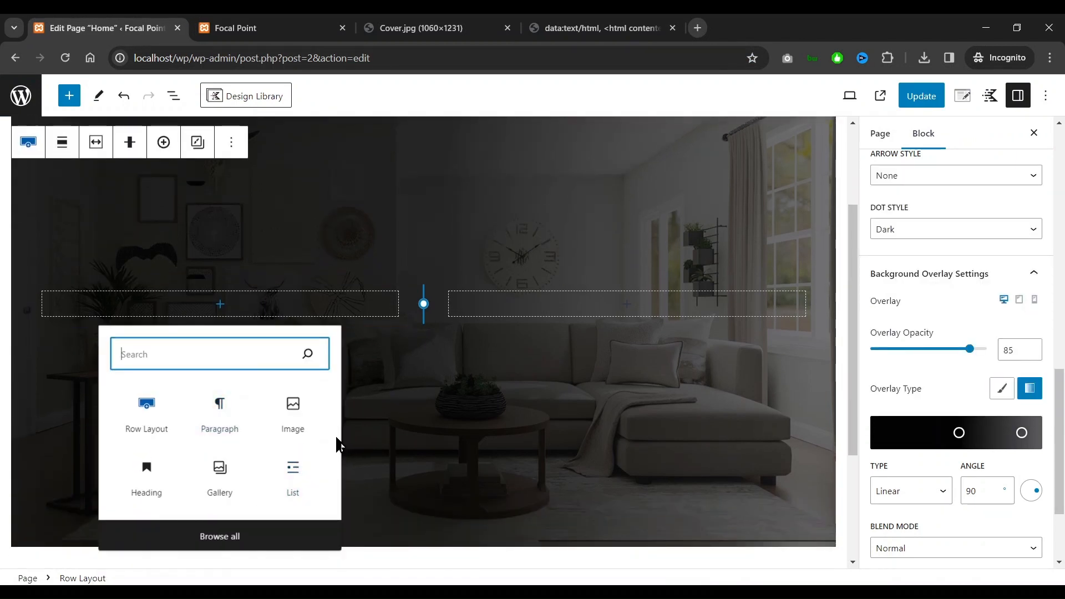
{"action": "type", "text": "hea"}
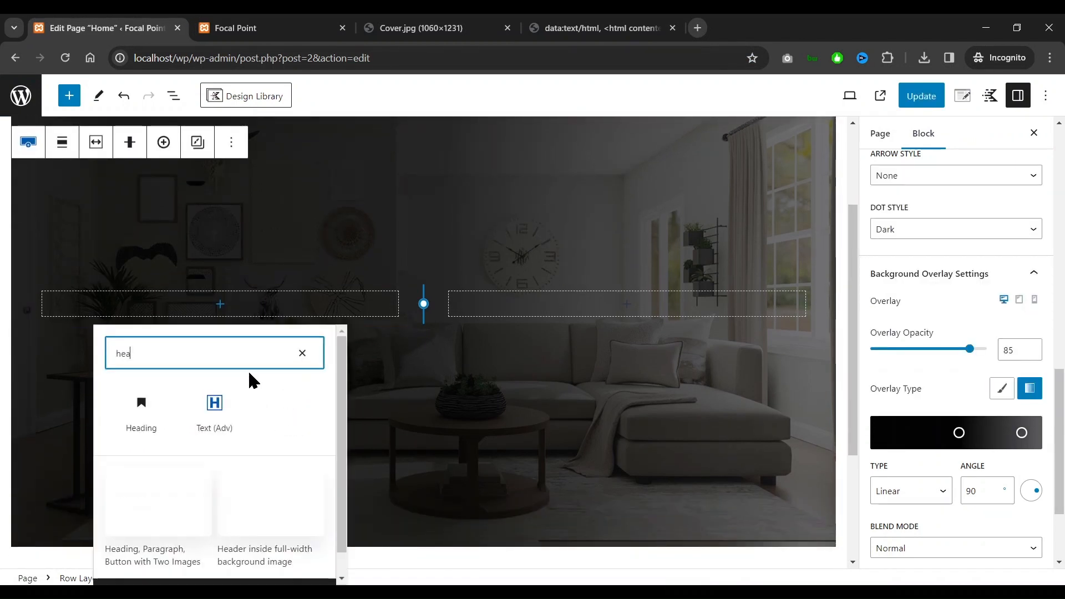
{"action": "left_click", "coordinate": [215, 407]}
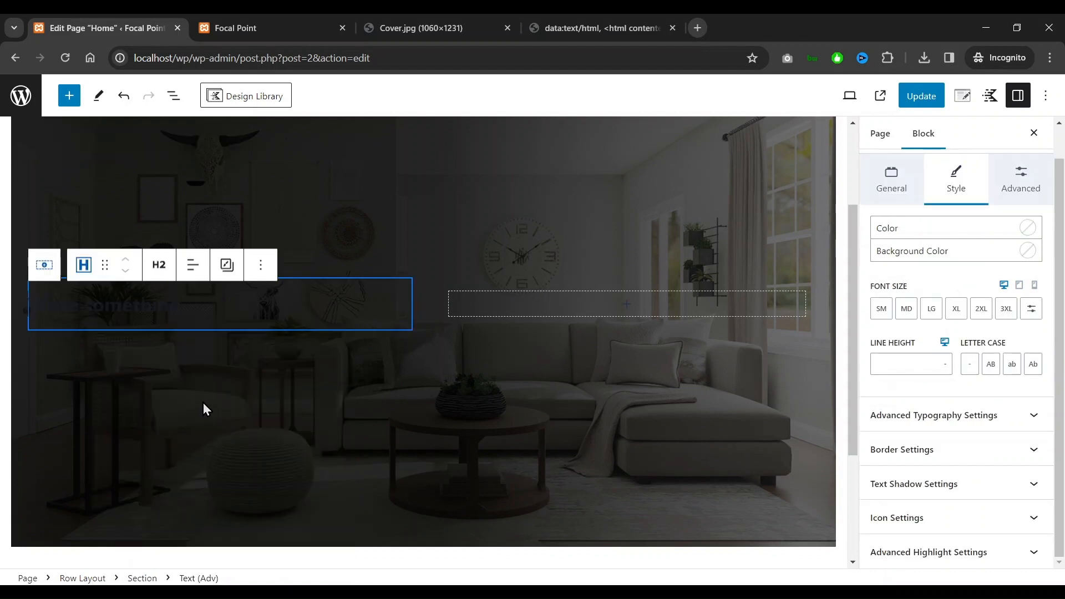
{"action": "key", "text": "ctrl+v"}
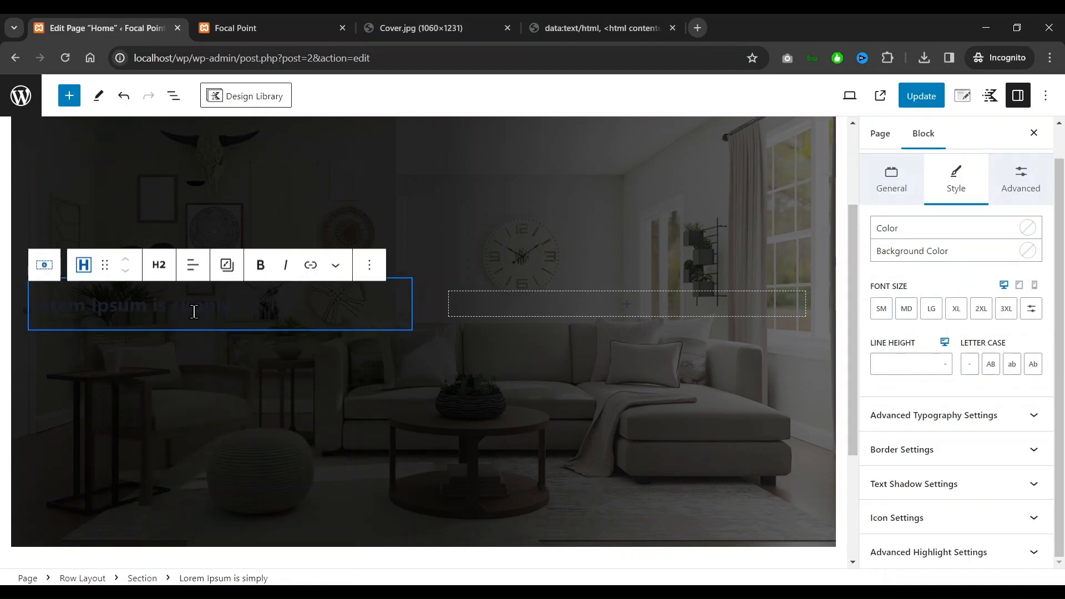
{"action": "triple_click", "coordinate": [193, 311]}
{"action": "left_click", "coordinate": [234, 309]}
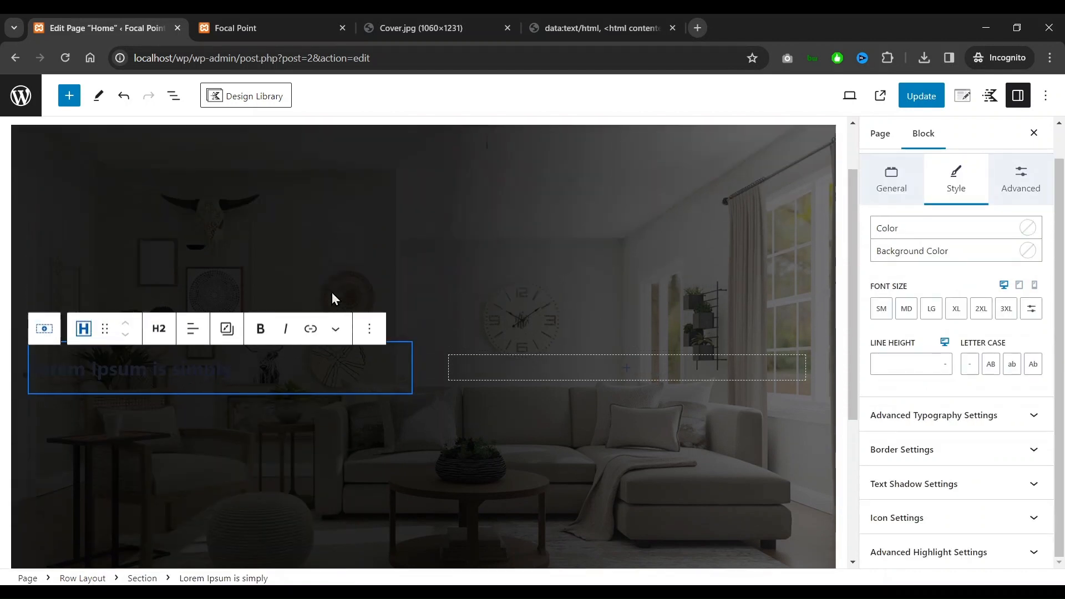
Set the hero row's text color to the white palette color (FFFFFF)
{"action": "scroll", "coordinate": [471, 234], "scroll_direction": "up", "scroll_amount": 3}
{"action": "left_click", "coordinate": [474, 224]}
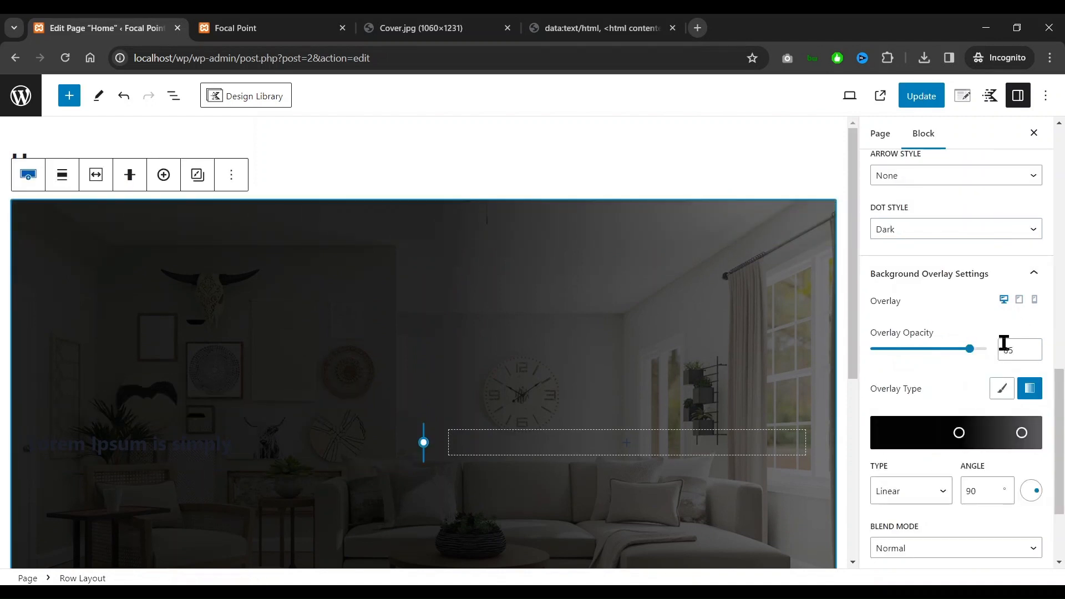
{"action": "scroll", "coordinate": [1005, 341], "scroll_direction": "up", "scroll_amount": 1}
{"action": "scroll", "coordinate": [1006, 337], "scroll_direction": "down", "scroll_amount": 3}
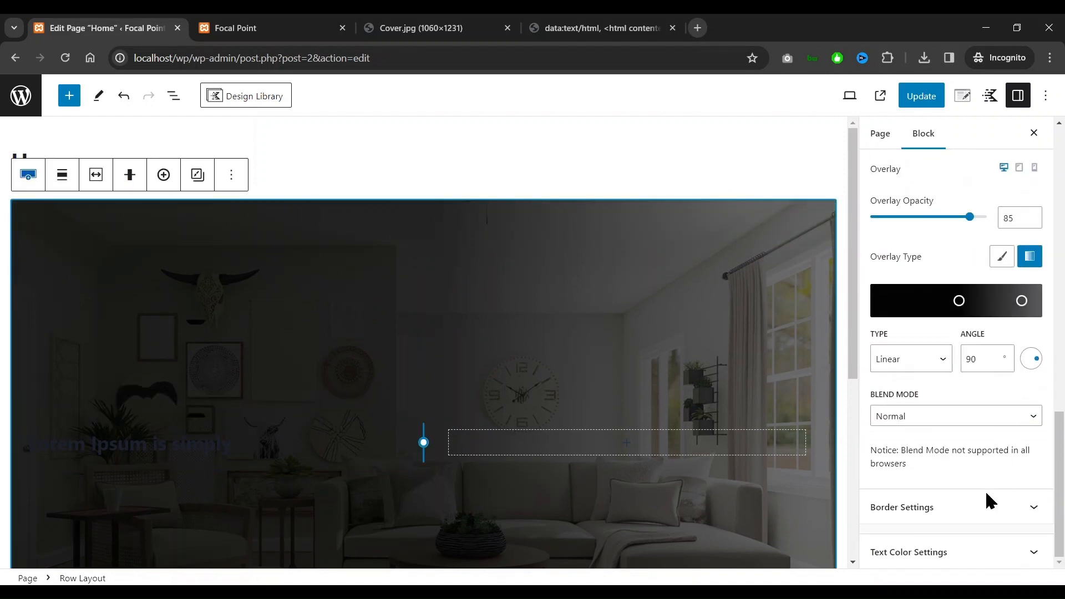
{"action": "left_click", "coordinate": [939, 555]}
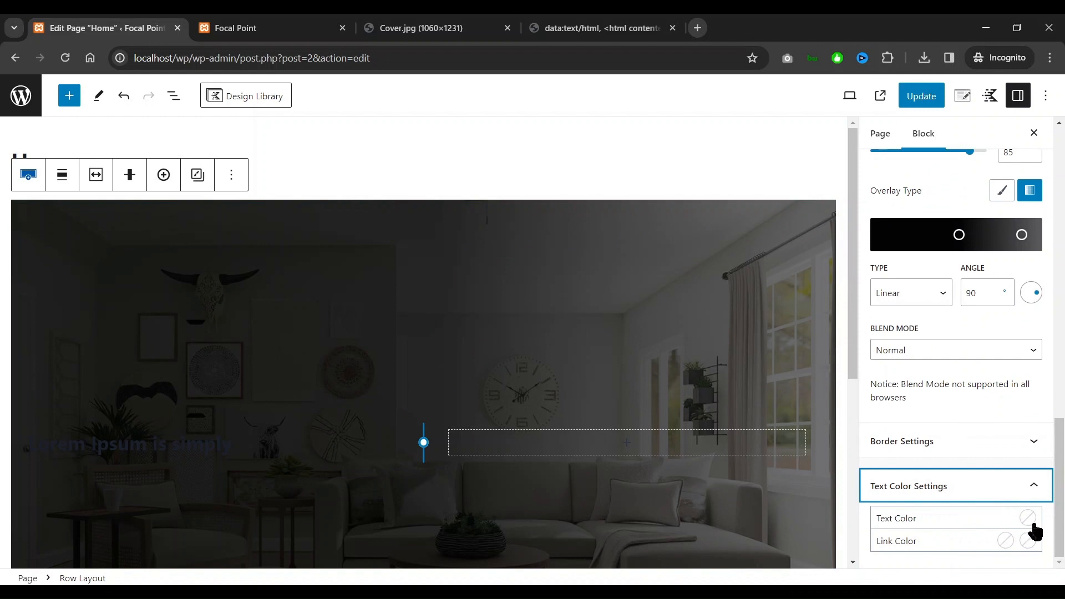
{"action": "left_click", "coordinate": [1027, 519]}
{"action": "left_click", "coordinate": [1009, 490]}
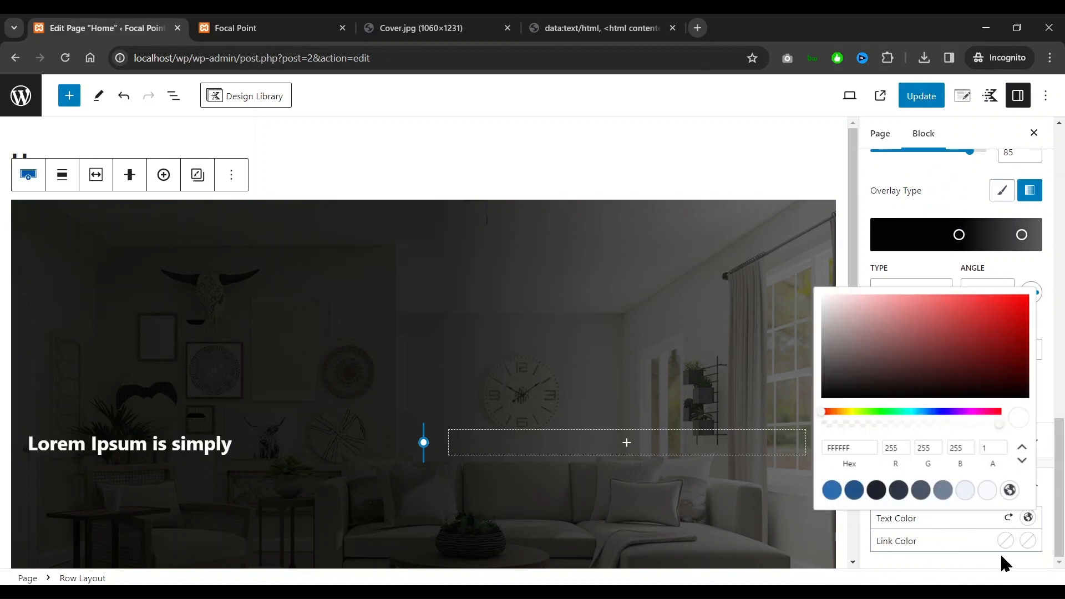
Set the hero row's link color and link hover color to the white palette color (FFFFFF)
{"action": "left_click", "coordinate": [1005, 541]}
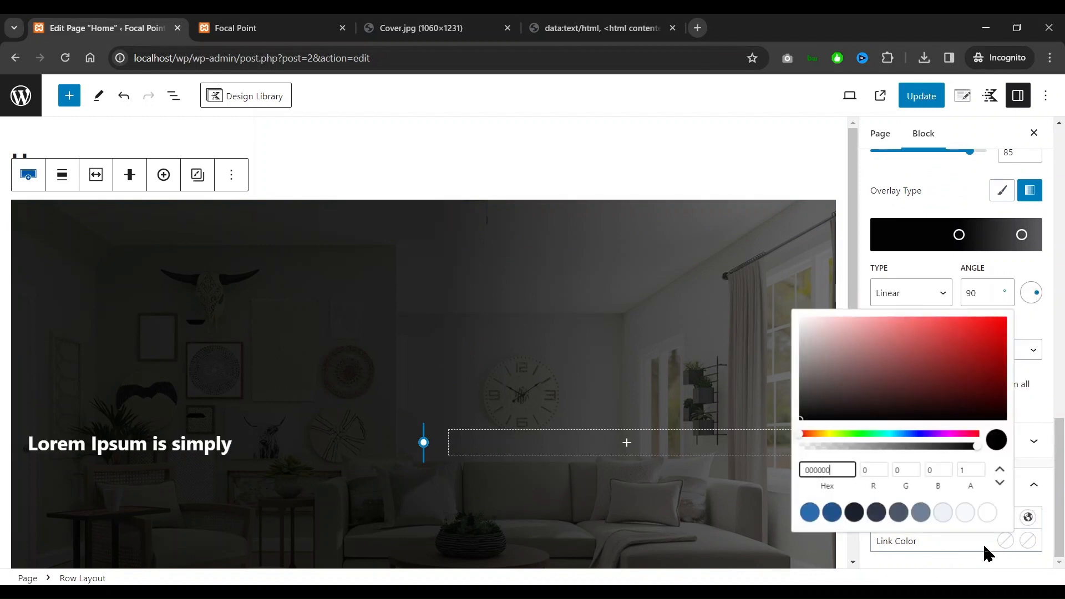
{"action": "left_click", "coordinate": [944, 514]}
{"action": "left_click", "coordinate": [1028, 541]}
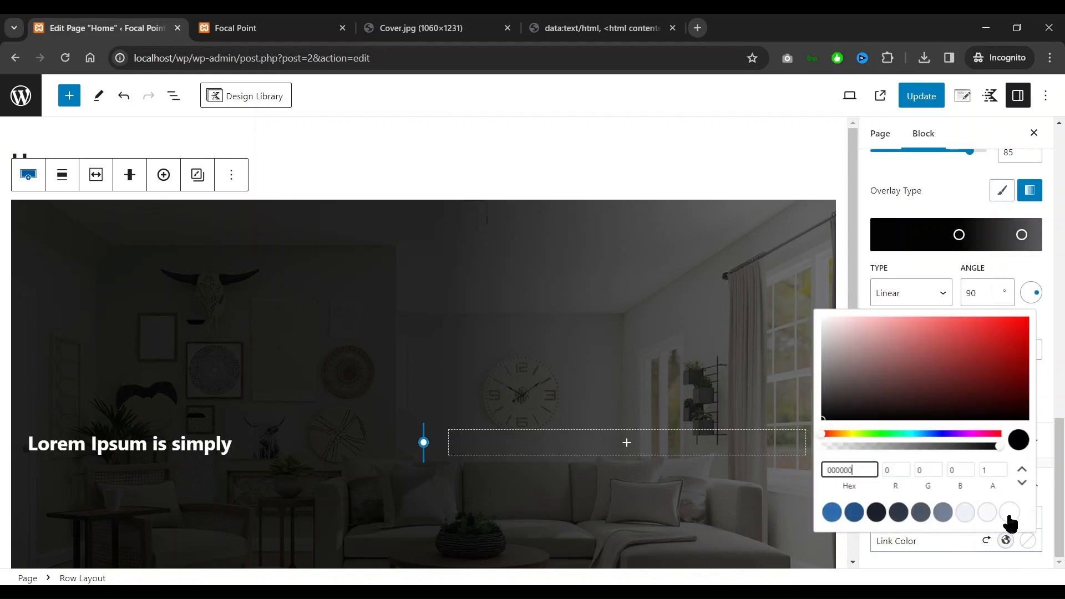
{"action": "left_click", "coordinate": [988, 514]}
{"action": "left_click", "coordinate": [1028, 541]}
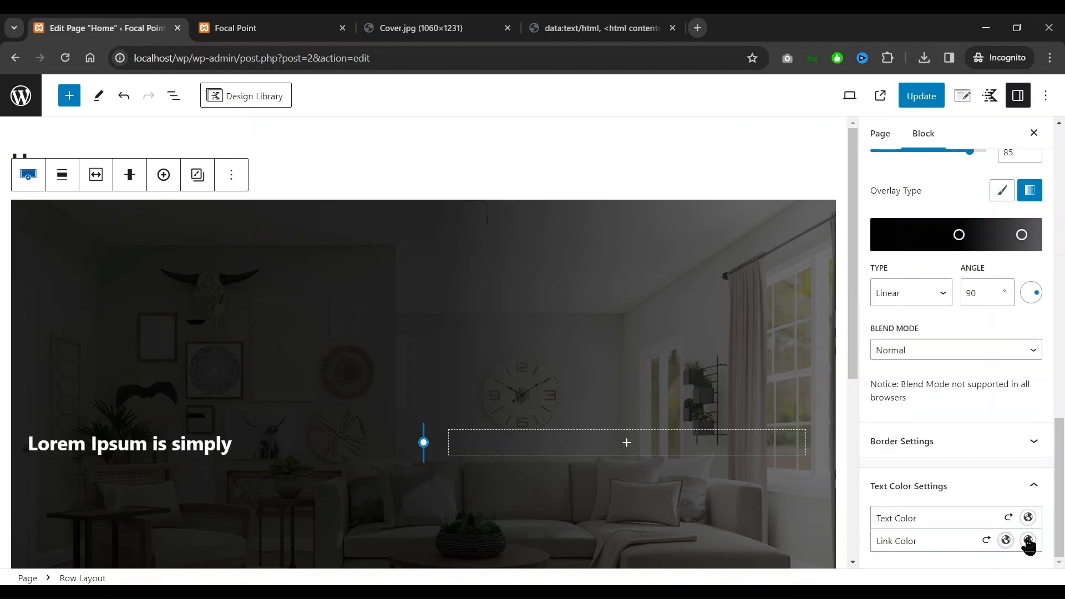
{"action": "left_click", "coordinate": [1028, 541]}
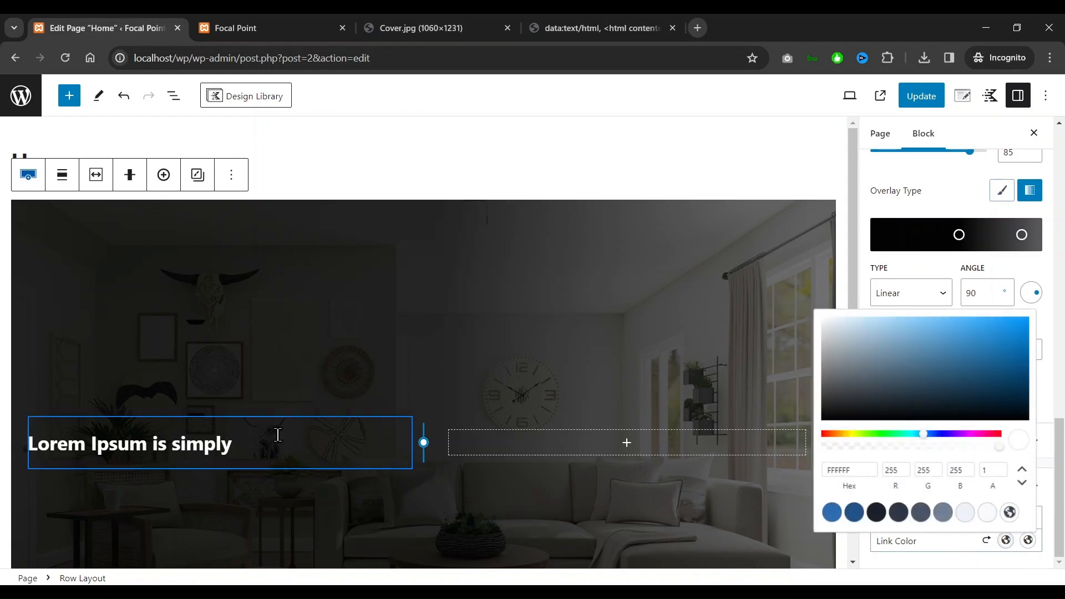
Set the font size of the "Lorem Ipsum is simply" heading to XL
{"action": "scroll", "coordinate": [278, 434], "scroll_direction": "down", "scroll_amount": 2}
{"action": "left_click", "coordinate": [278, 315]}
{"action": "scroll", "coordinate": [350, 331], "scroll_direction": "up", "scroll_amount": 2}
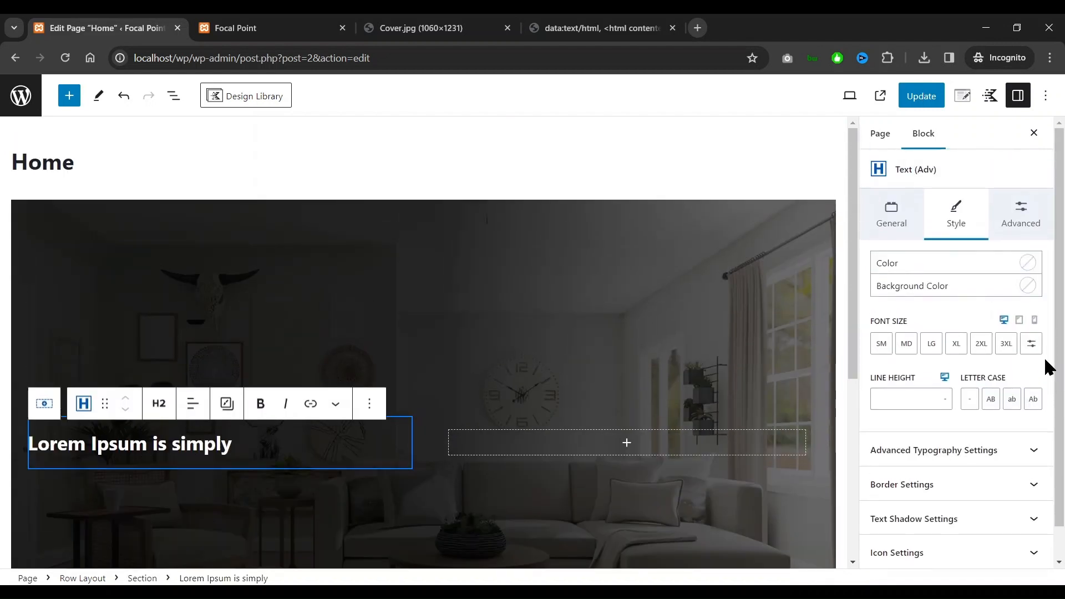
{"action": "left_click", "coordinate": [933, 346]}
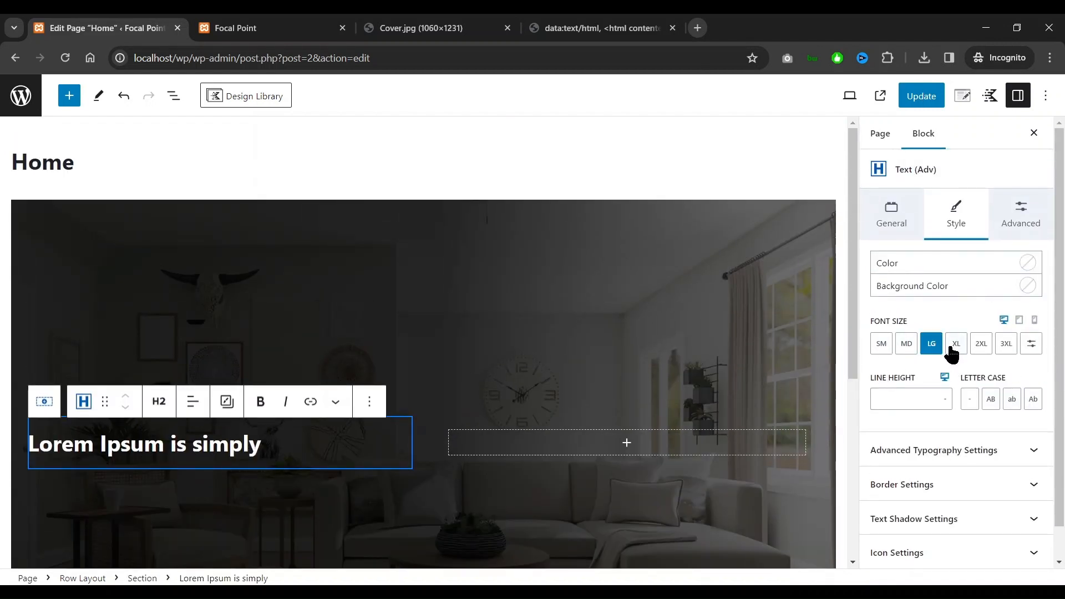
{"action": "left_click", "coordinate": [953, 345]}
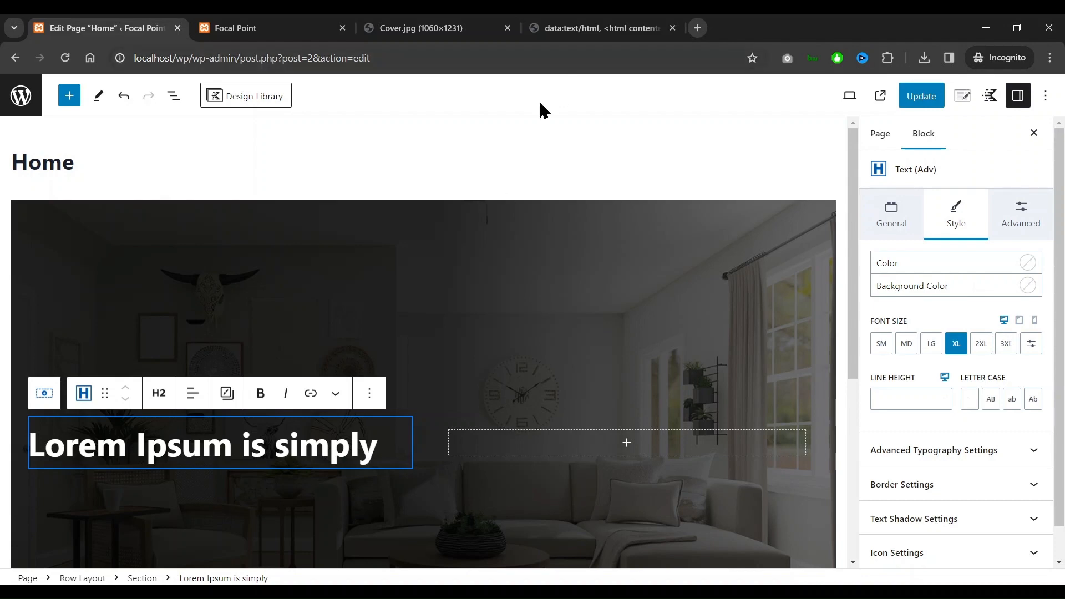
Check the hero heading's style in Cover.jpg and set the "Lorem Ipsum is simply" heading to uppercase at 45 px
{"action": "left_click", "coordinate": [576, 23]}
{"action": "left_click", "coordinate": [460, 25]}
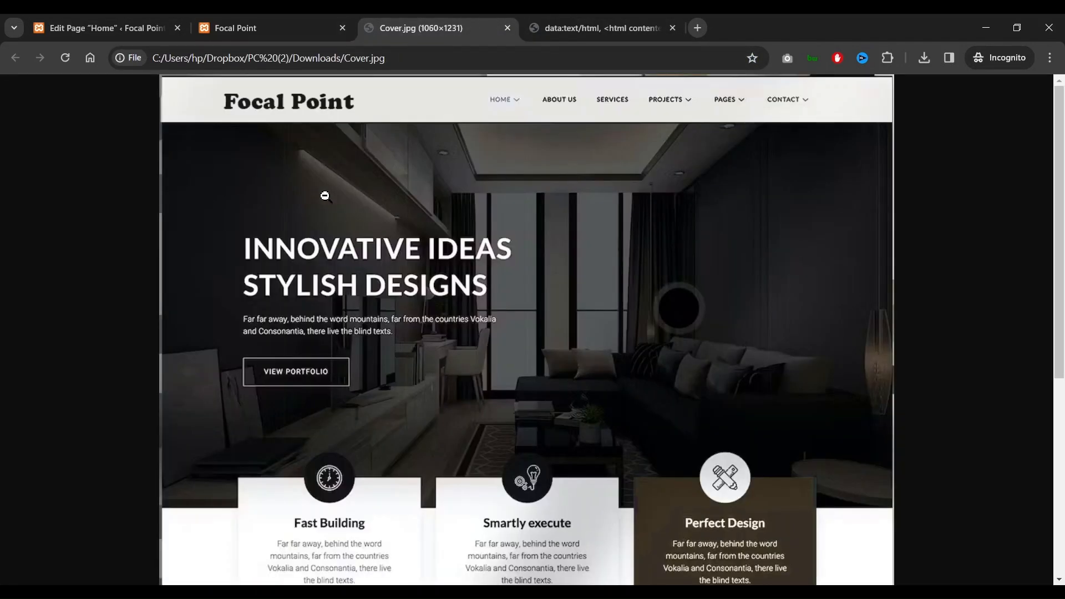
{"action": "left_click", "coordinate": [105, 28]}
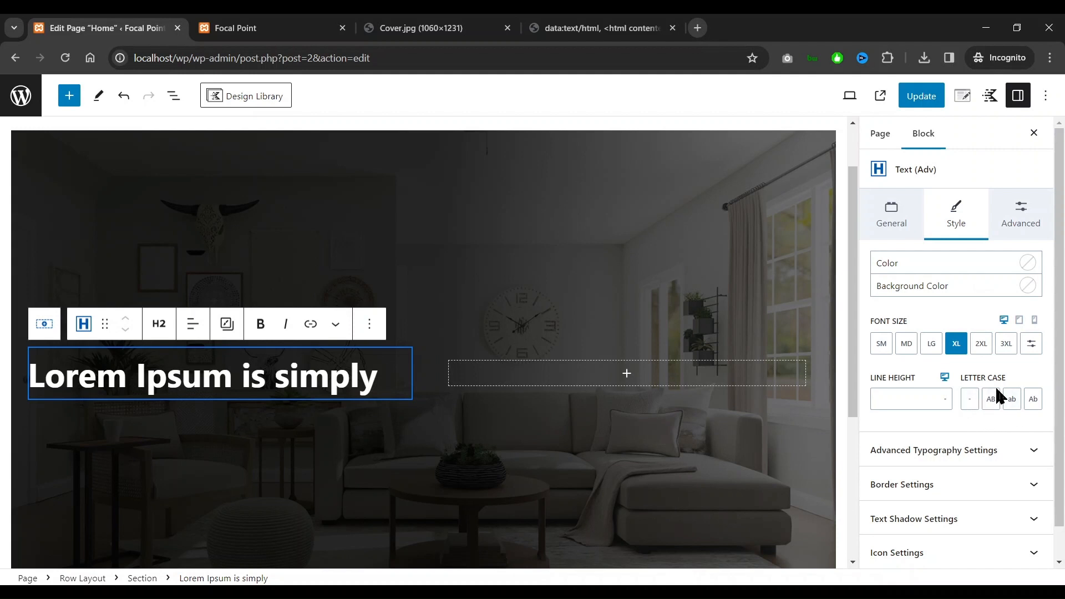
{"action": "left_click", "coordinate": [991, 402]}
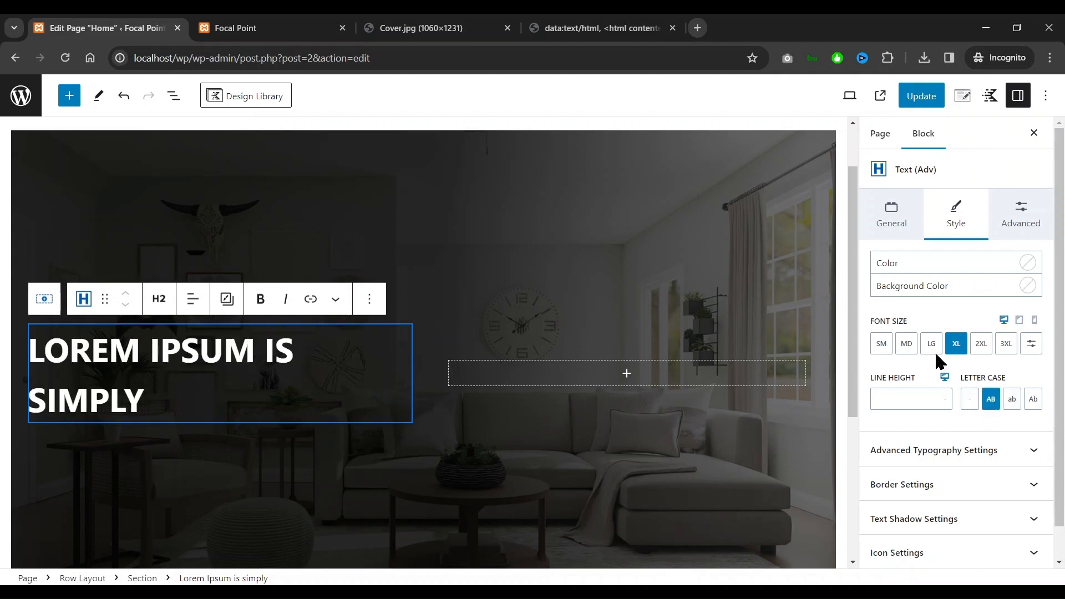
{"action": "left_click", "coordinate": [1031, 345]}
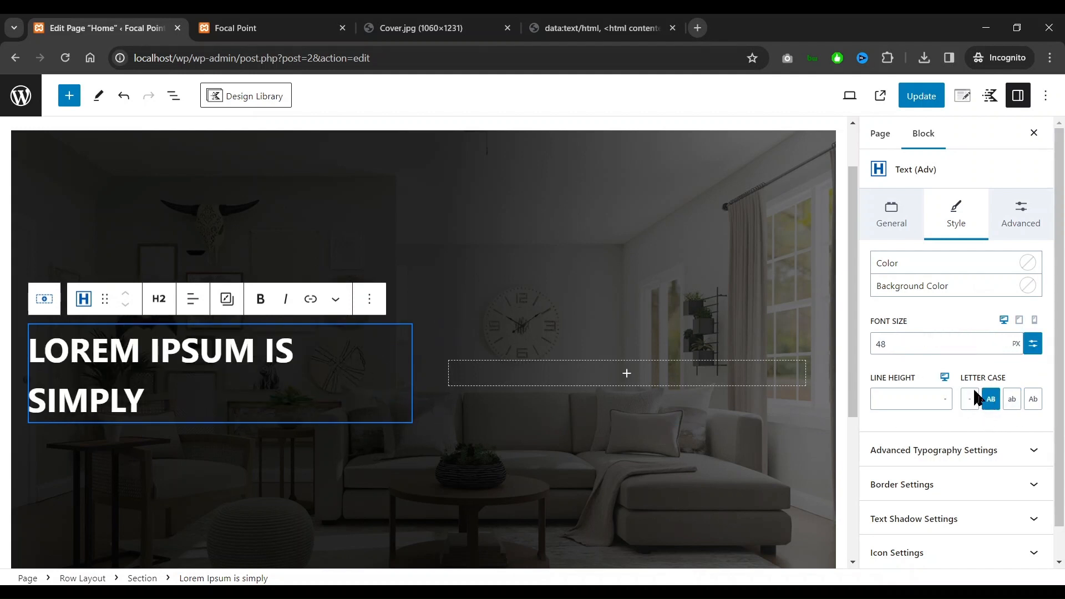
{"action": "double_click", "coordinate": [917, 345]}
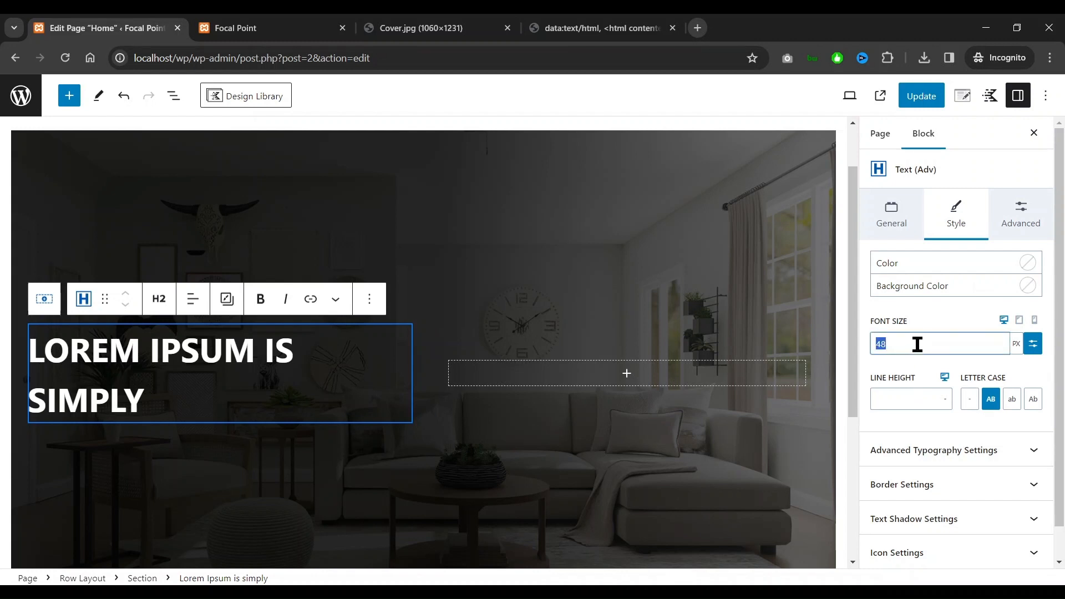
{"action": "type", "text": "45"}
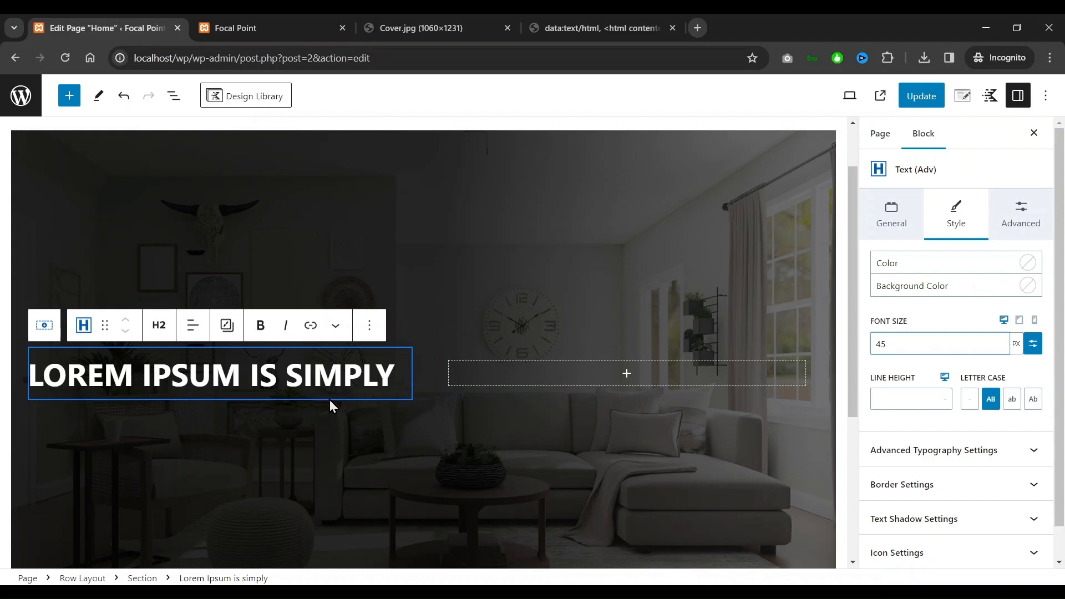
Duplicate the "Lorem Ipsum is simply" heading in the hero row's first column
{"action": "left_click", "coordinate": [360, 375]}
{"action": "left_click", "coordinate": [997, 220]}
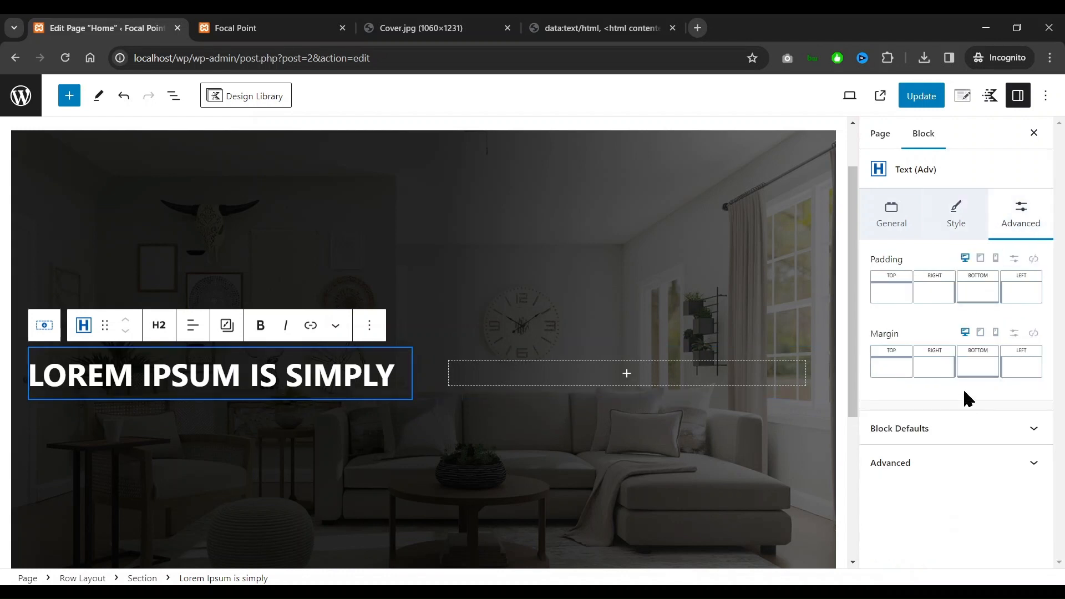
{"action": "left_click", "coordinate": [371, 331]}
{"action": "left_click", "coordinate": [388, 420]}
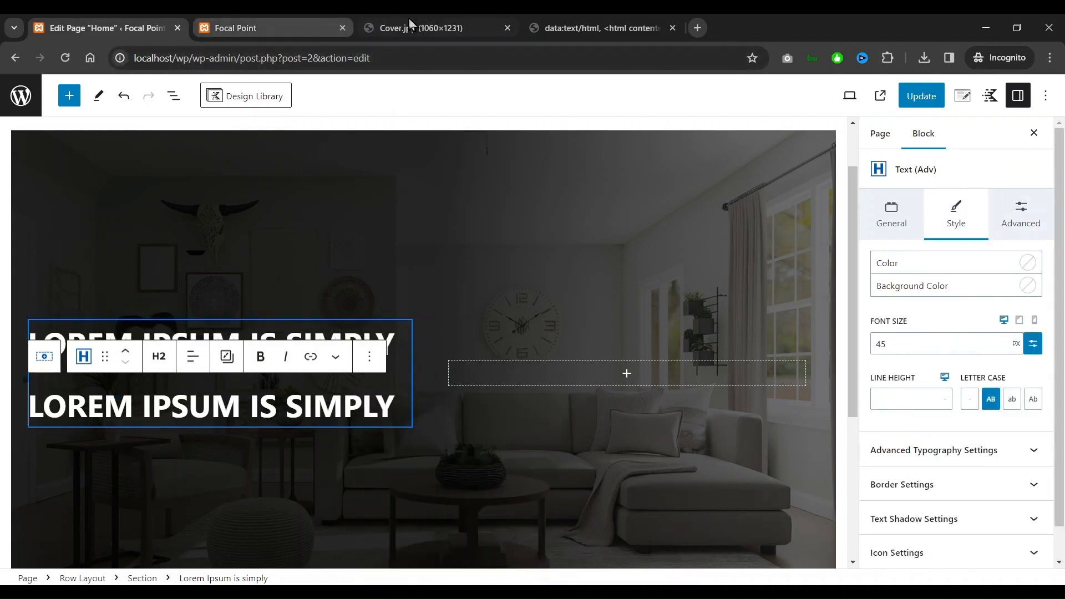
Replace the duplicated heading's text with "dummy text of the printing" copied from the placeholder text page
{"action": "left_click", "coordinate": [575, 28]}
{"action": "left_click", "coordinate": [296, 169]}
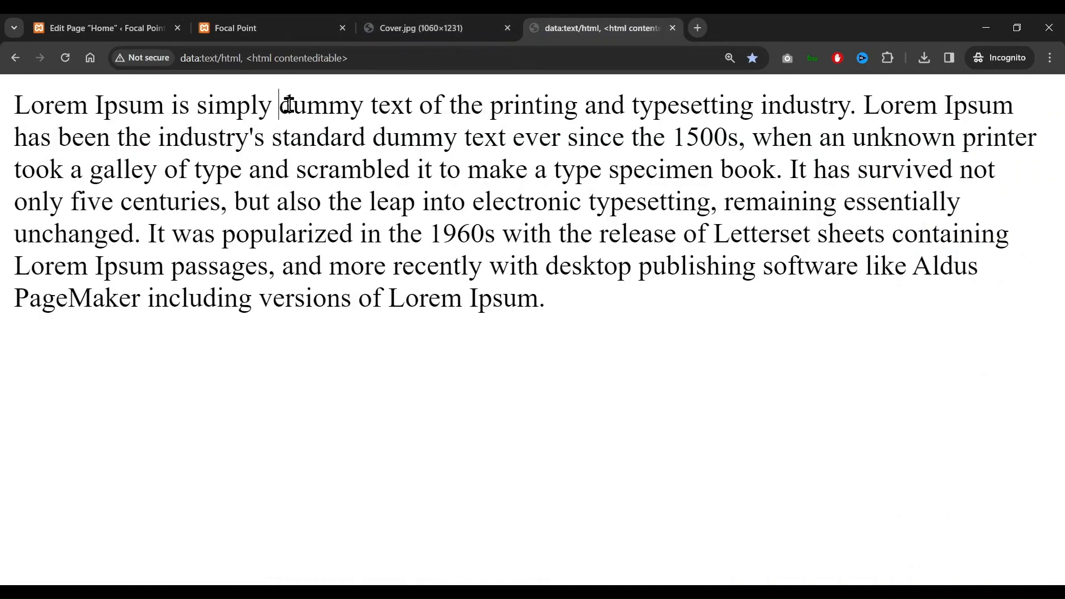
{"action": "left_click_drag", "start_coordinate": [289, 104], "coordinate": [578, 107]}
{"action": "key", "text": "ctrl+c"}
{"action": "left_click", "coordinate": [104, 31]}
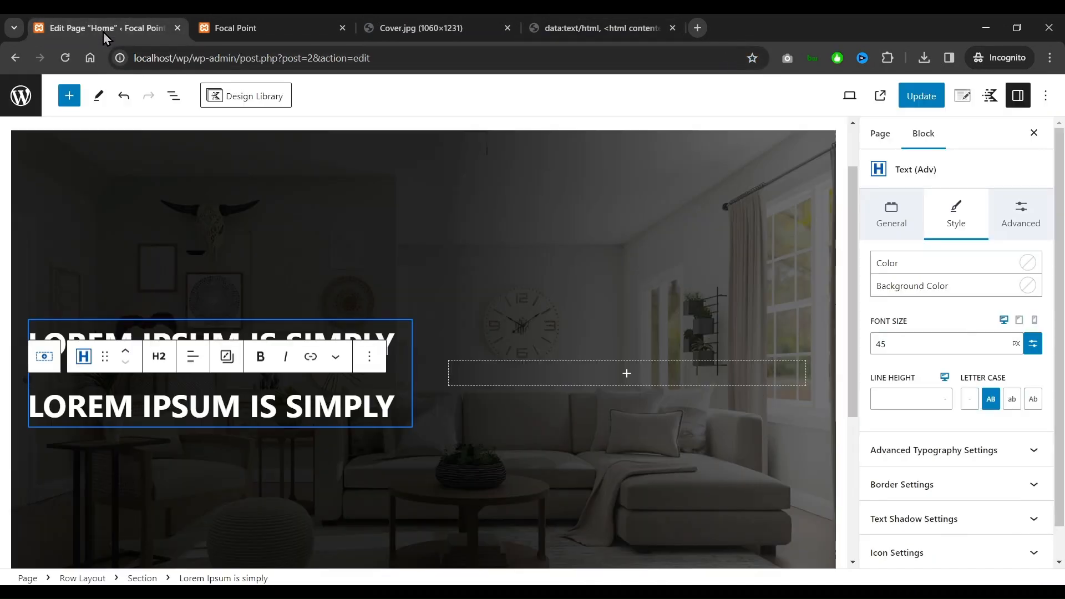
{"action": "left_click", "coordinate": [258, 408]}
{"action": "key", "text": "ctrl+a"}
{"action": "key", "text": "ctrl+v"}
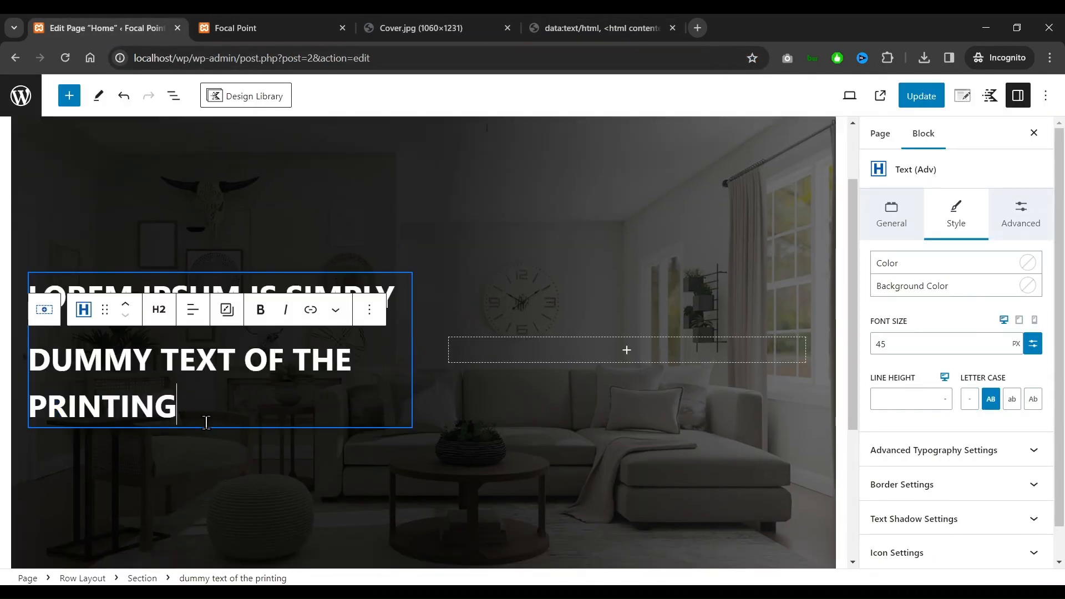
Change the HTML tag of the "Lorem Ipsum is simply" heading to H1
{"action": "left_click", "coordinate": [891, 217]}
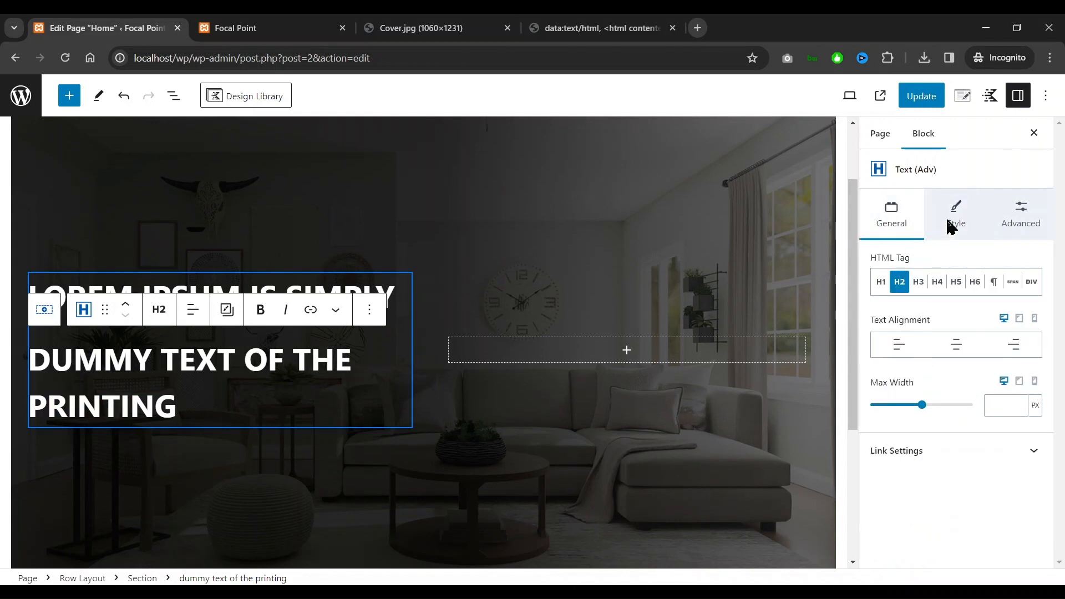
{"action": "left_click", "coordinate": [393, 289]}
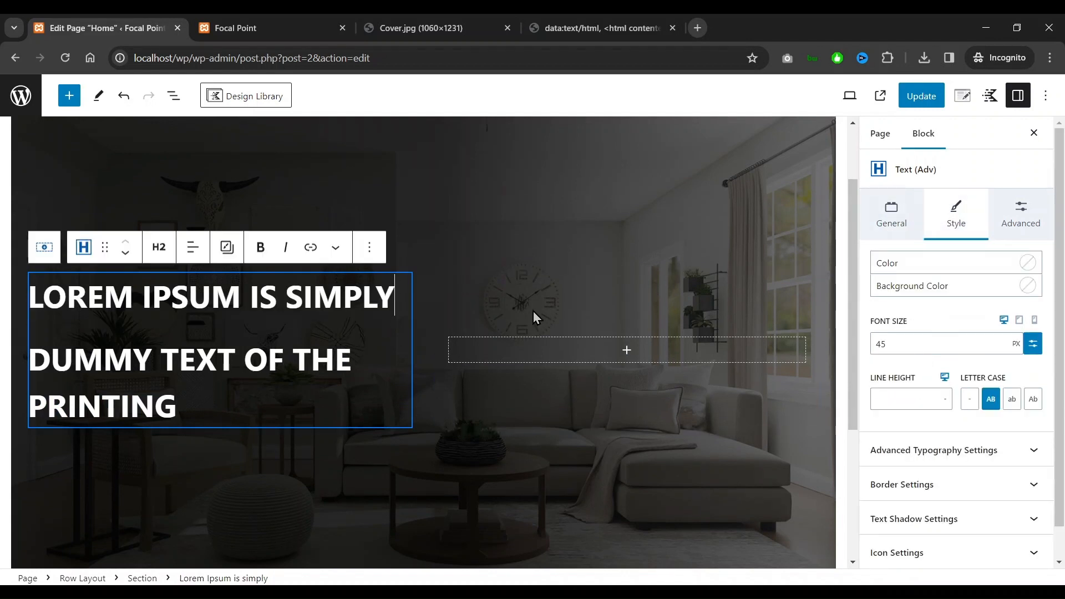
{"action": "left_click", "coordinate": [892, 219]}
{"action": "left_click", "coordinate": [882, 283]}
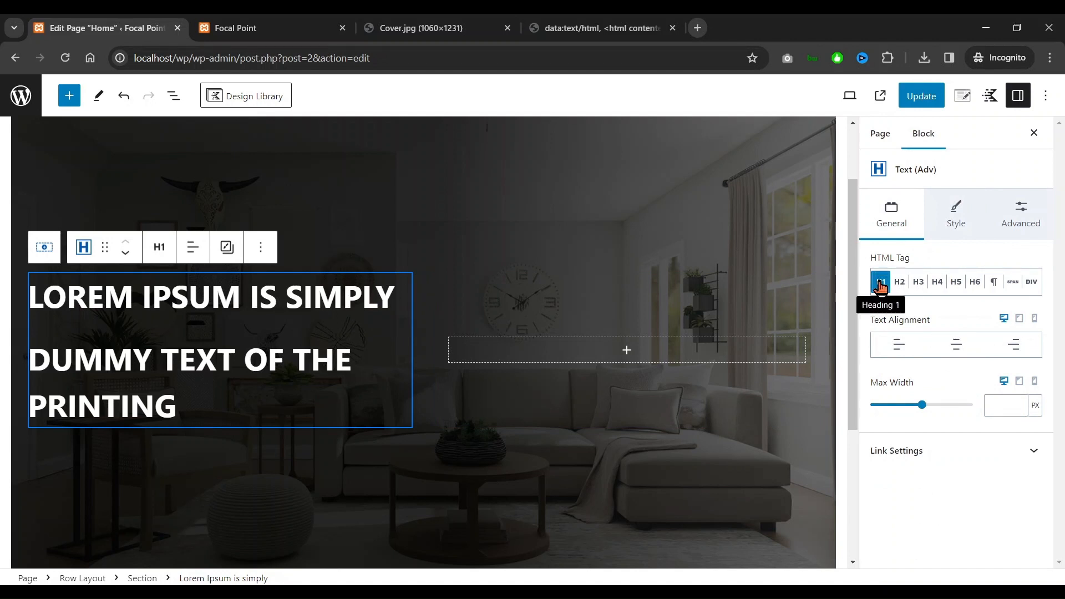
{"action": "left_click", "coordinate": [270, 307]}
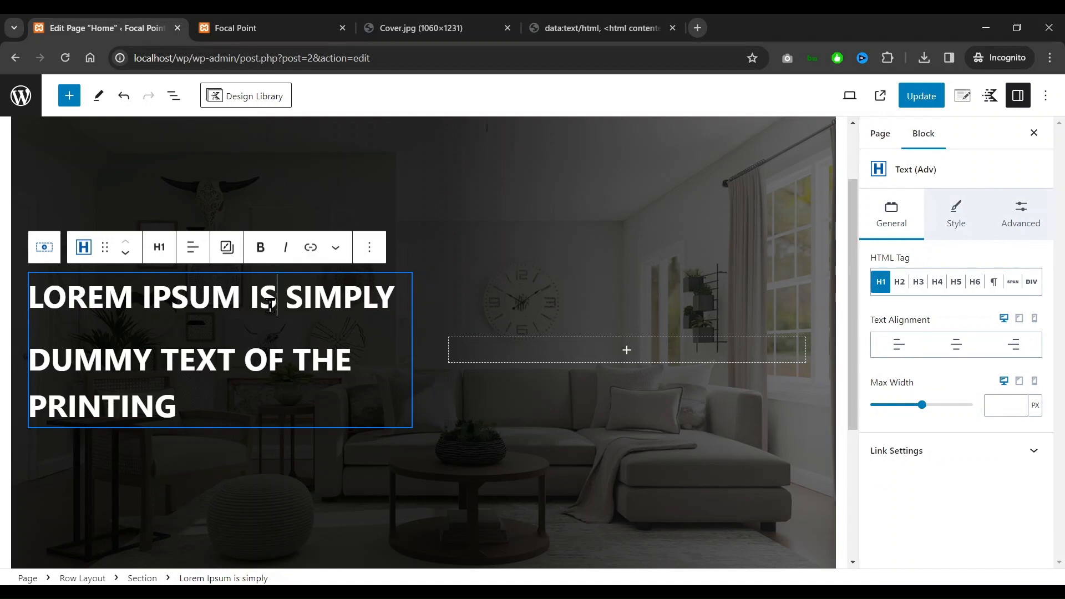
Set the font size of the "dummy text of the printing" heading to 35 px
{"action": "left_click", "coordinate": [286, 365]}
{"action": "left_click", "coordinate": [892, 222]}
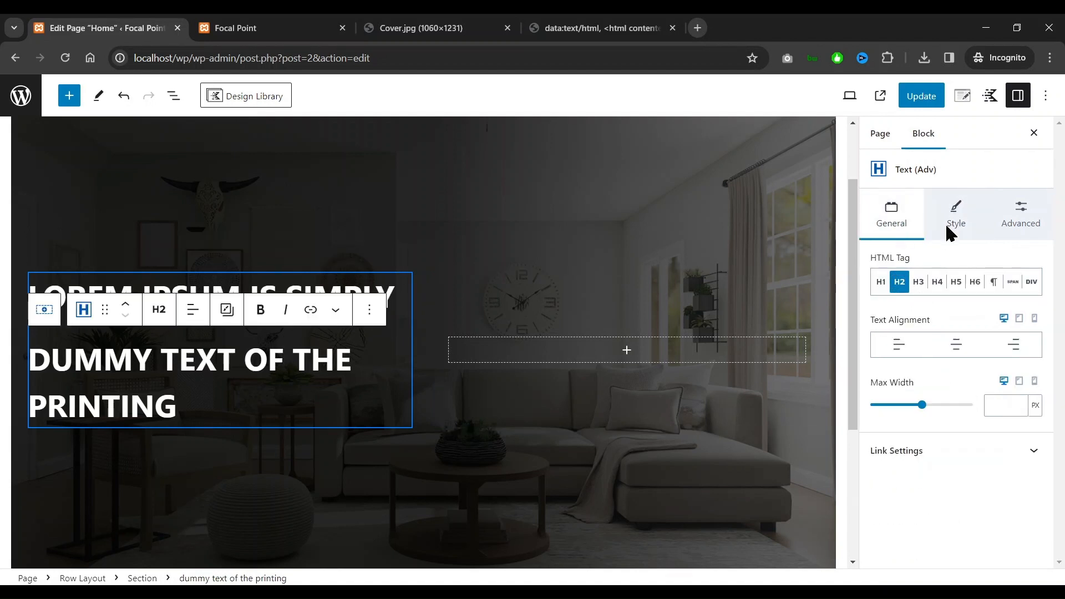
{"action": "left_click", "coordinate": [951, 236]}
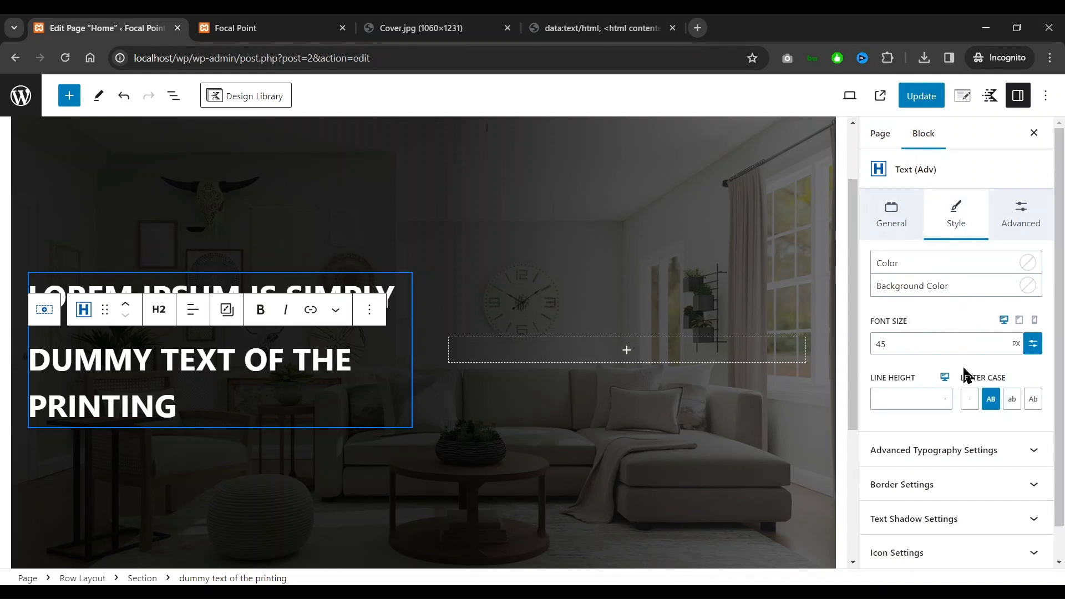
{"action": "double_click", "coordinate": [902, 345]}
{"action": "type", "text": "35"}
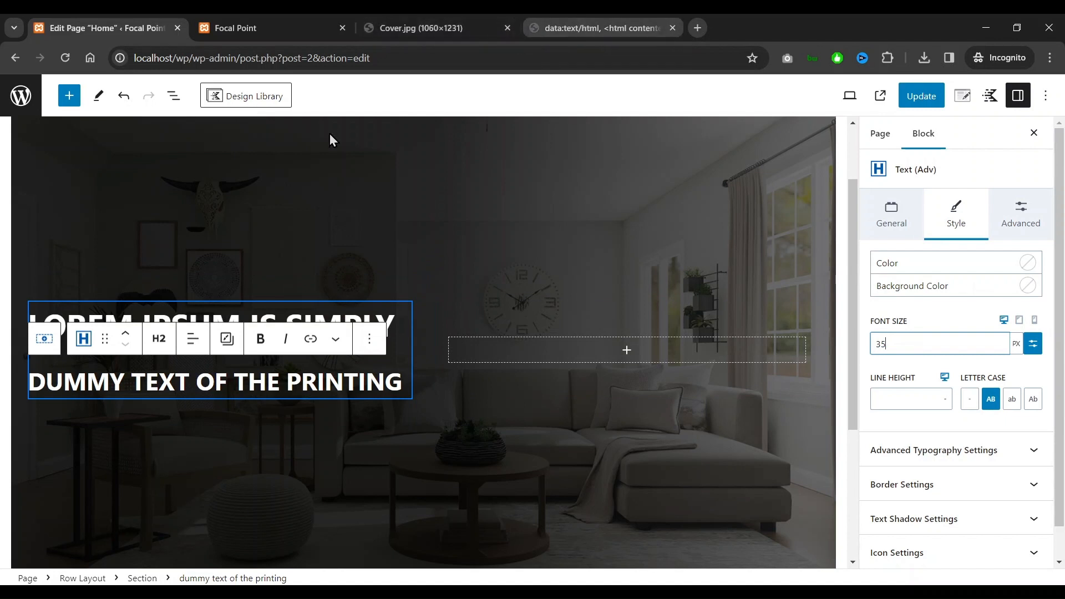
Set the bottom margin of the "Lorem Ipsum is simply" heading to None
{"action": "left_click", "coordinate": [393, 324]}
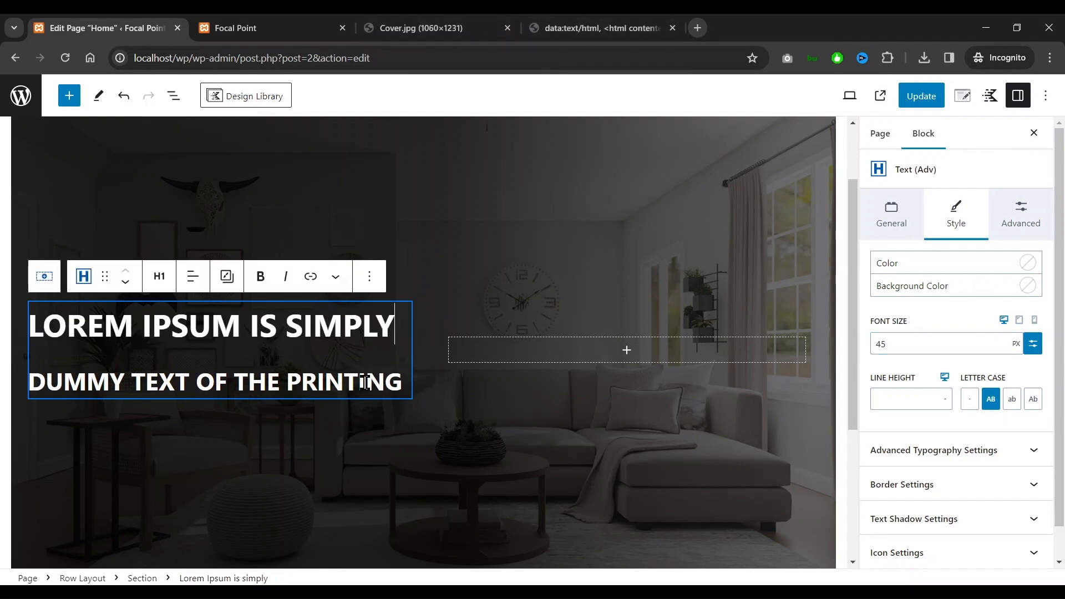
{"action": "left_click", "coordinate": [1013, 219]}
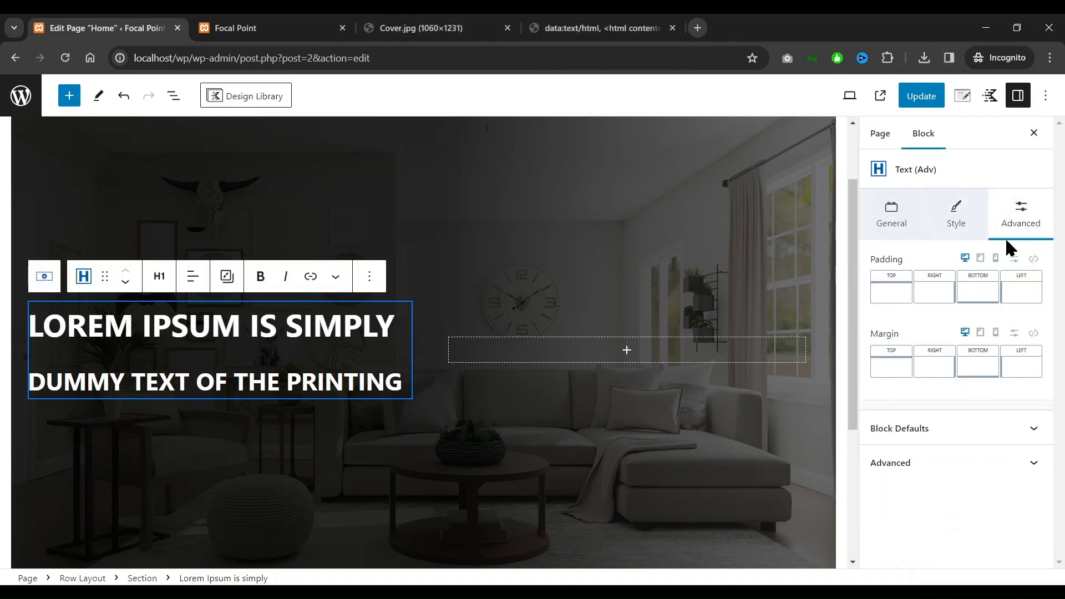
{"action": "left_click", "coordinate": [978, 366]}
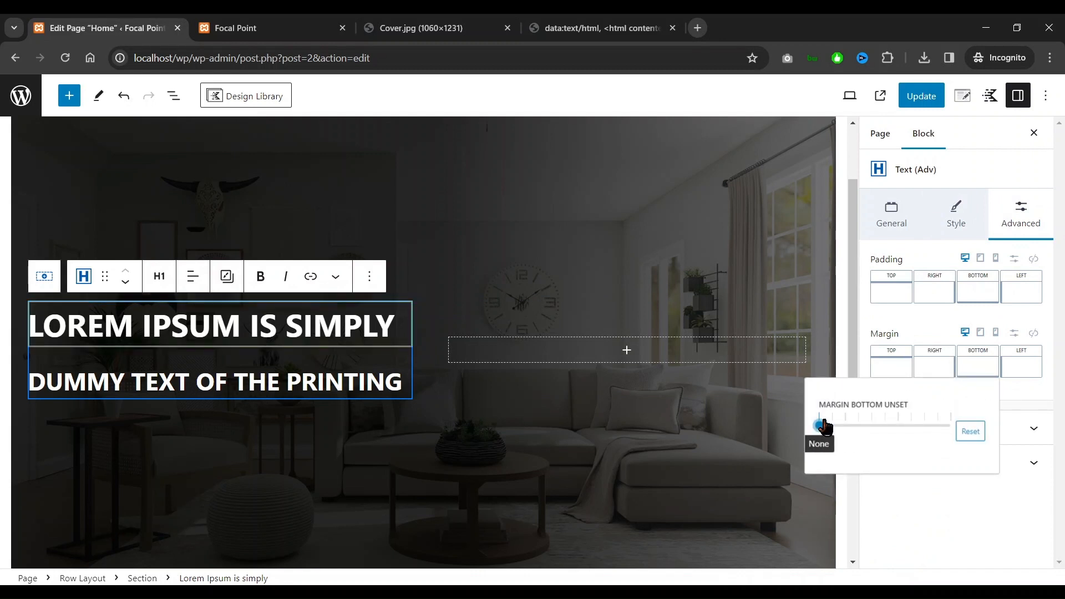
Add a paragraph below the headings with the copied placeholder text up to "since the 1500s", and start an empty block beneath it
{"action": "left_click", "coordinate": [366, 378]}
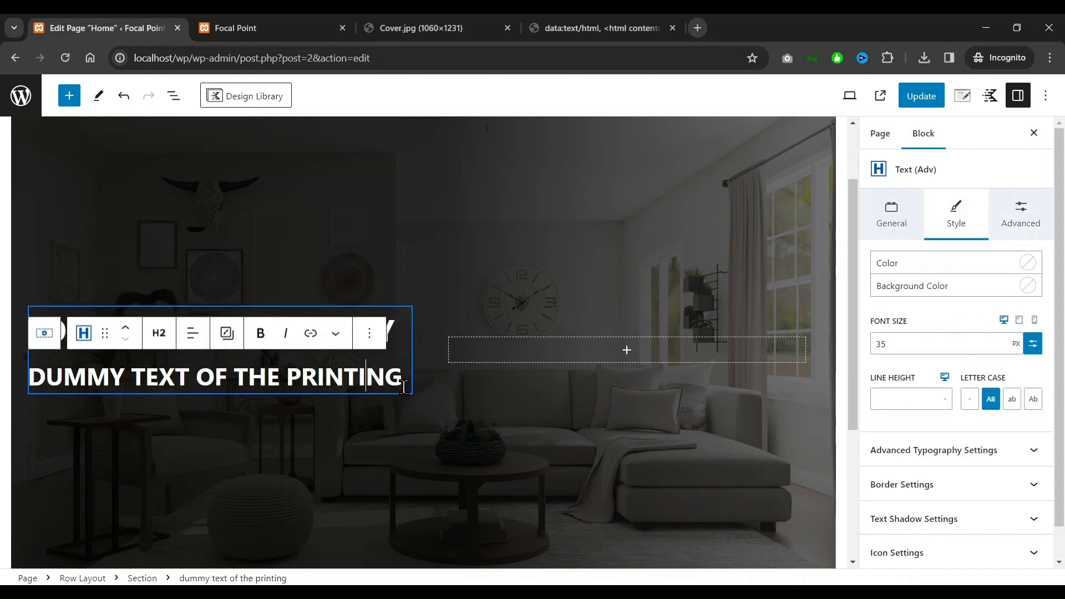
{"action": "key", "text": "Return"}
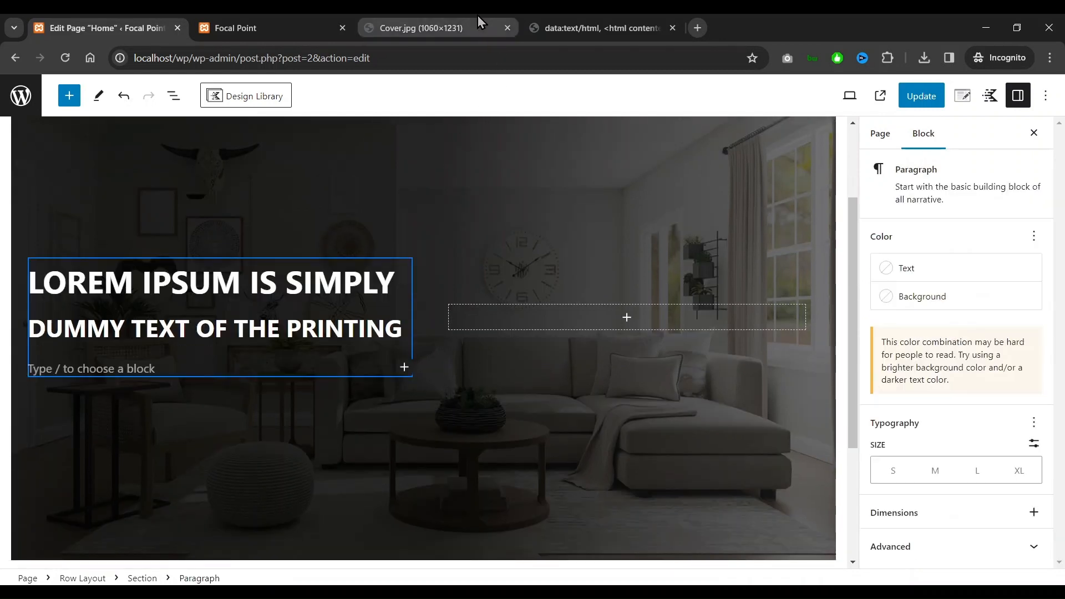
{"action": "left_click", "coordinate": [598, 29]}
{"action": "left_click", "coordinate": [17, 118]}
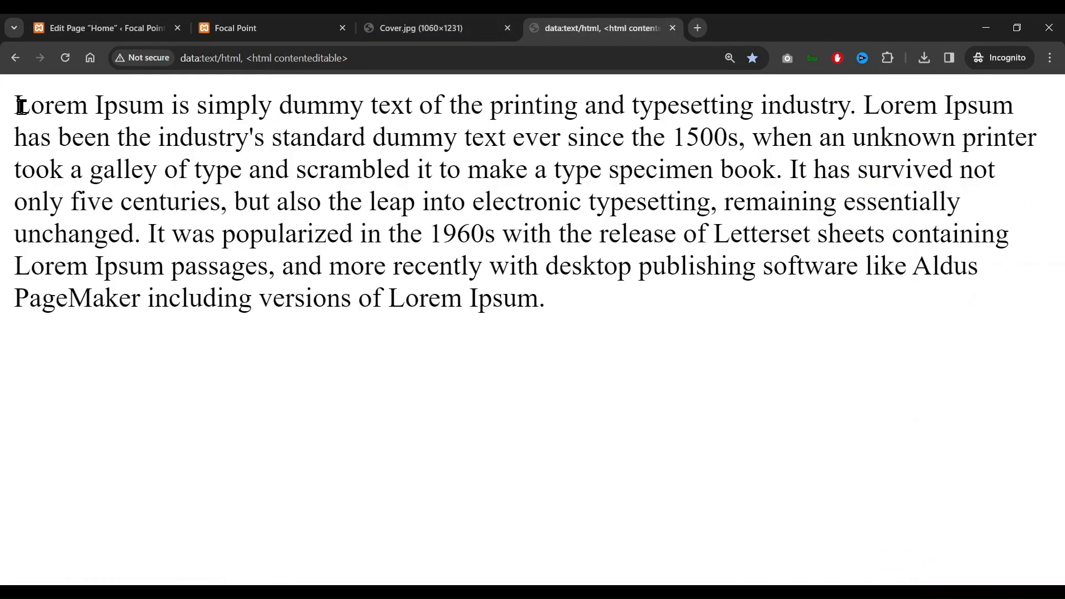
{"action": "left_click_drag", "start_coordinate": [19, 102], "coordinate": [738, 139]}
{"action": "key", "text": "ctrl+c"}
{"action": "left_click", "coordinate": [457, 32]}
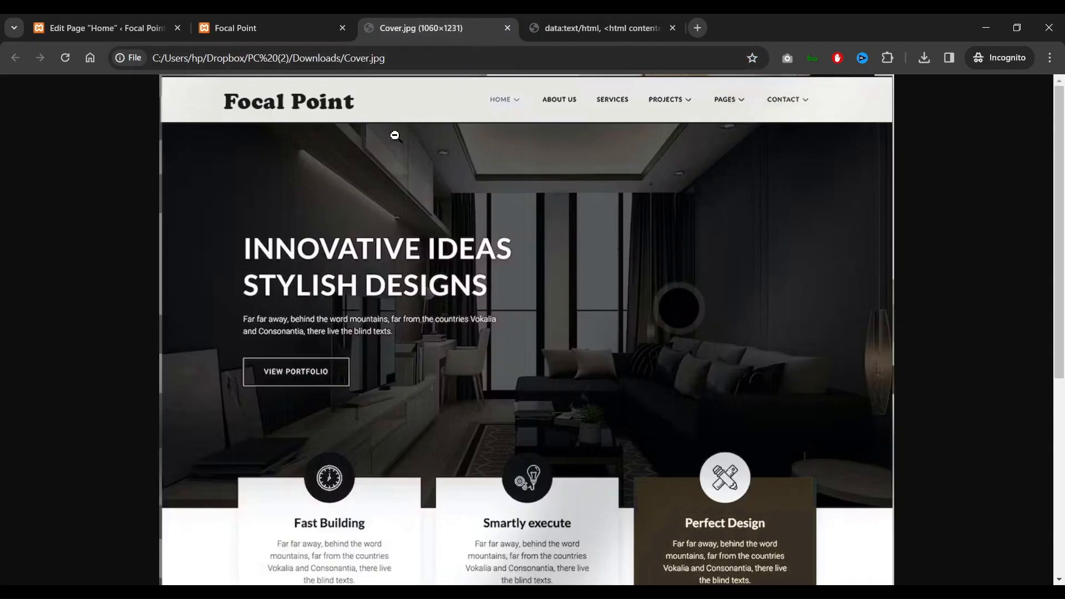
{"action": "left_click", "coordinate": [154, 28]}
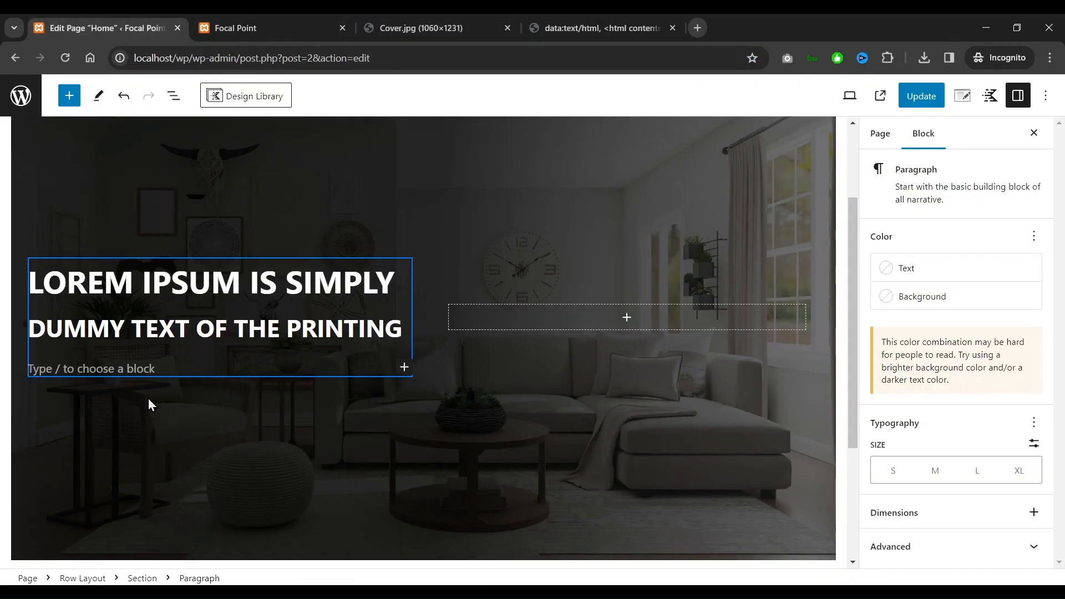
{"action": "key", "text": "ctrl+v"}
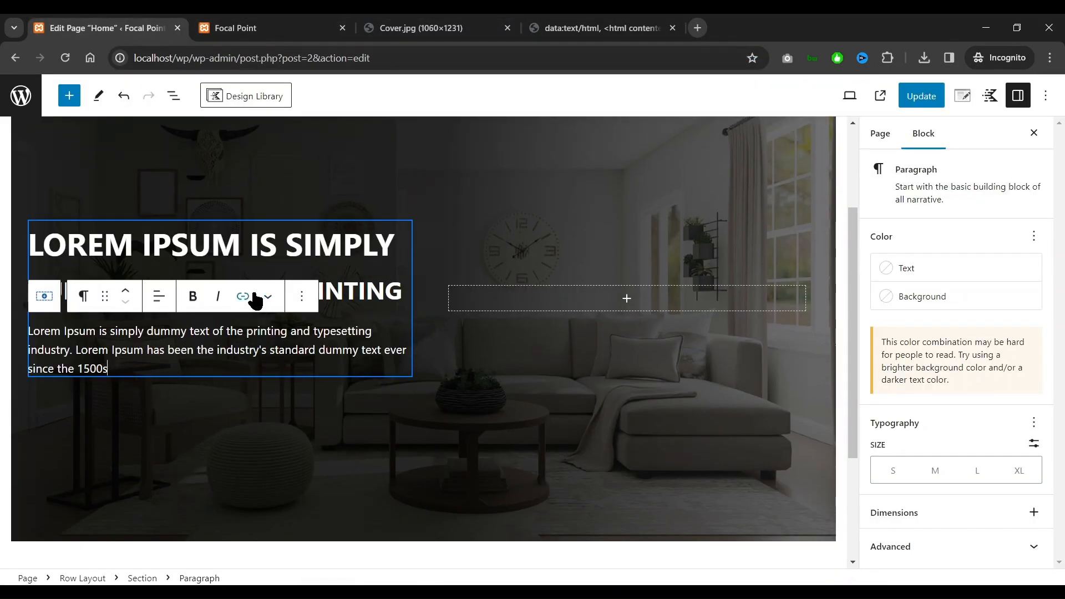
{"action": "key", "text": "Return"}
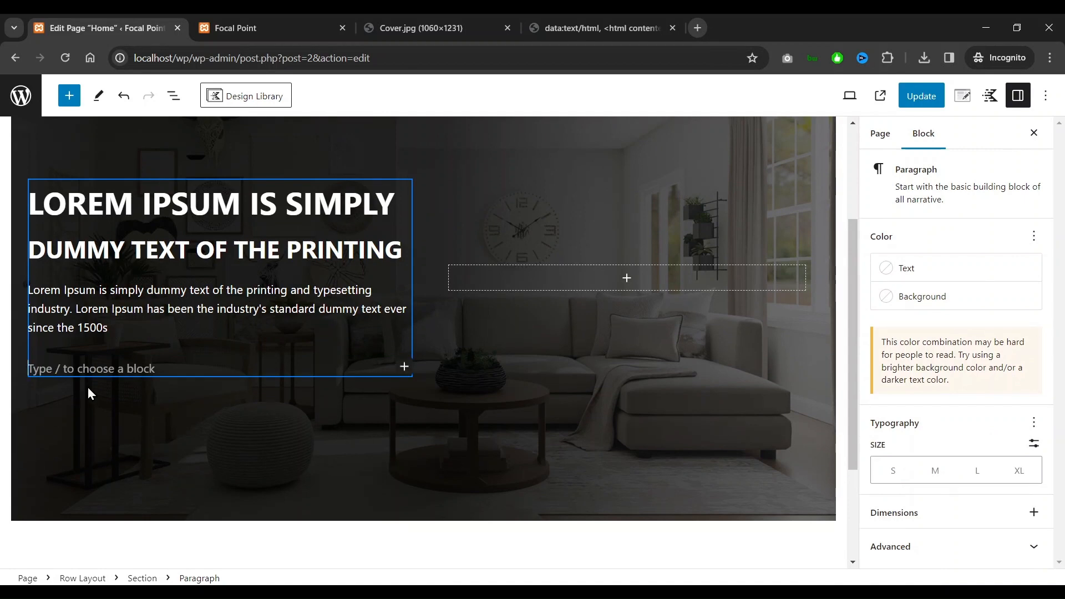
Check the hero button in Cover.jpg, and add a Buttons (Adv) block labelled "View Portfolio" below the hero paragraph
{"action": "left_click", "coordinate": [450, 28]}
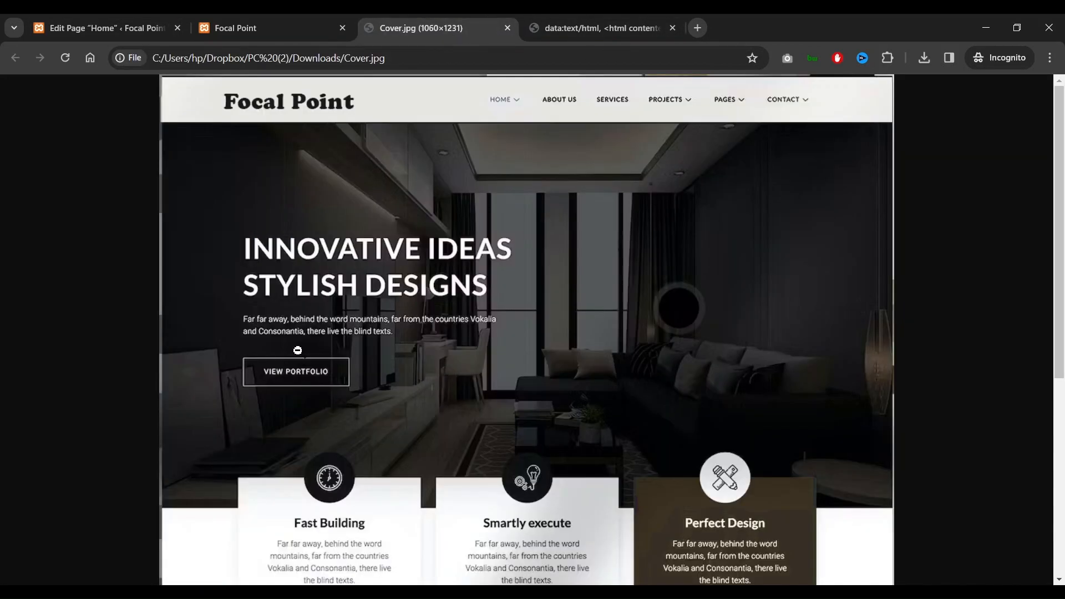
{"action": "left_click", "coordinate": [136, 29]}
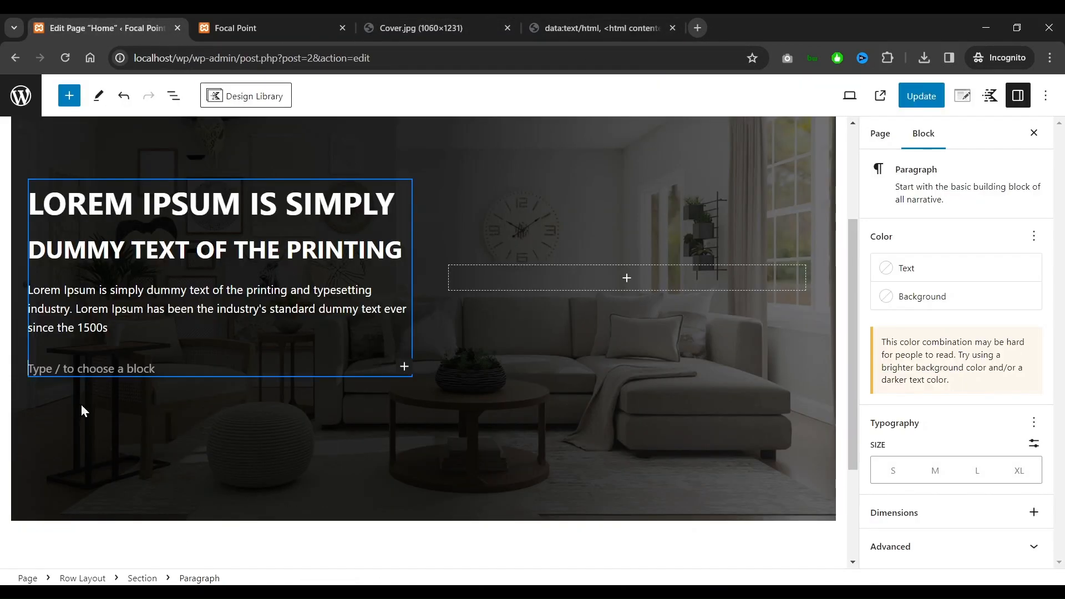
{"action": "left_click", "coordinate": [404, 367]}
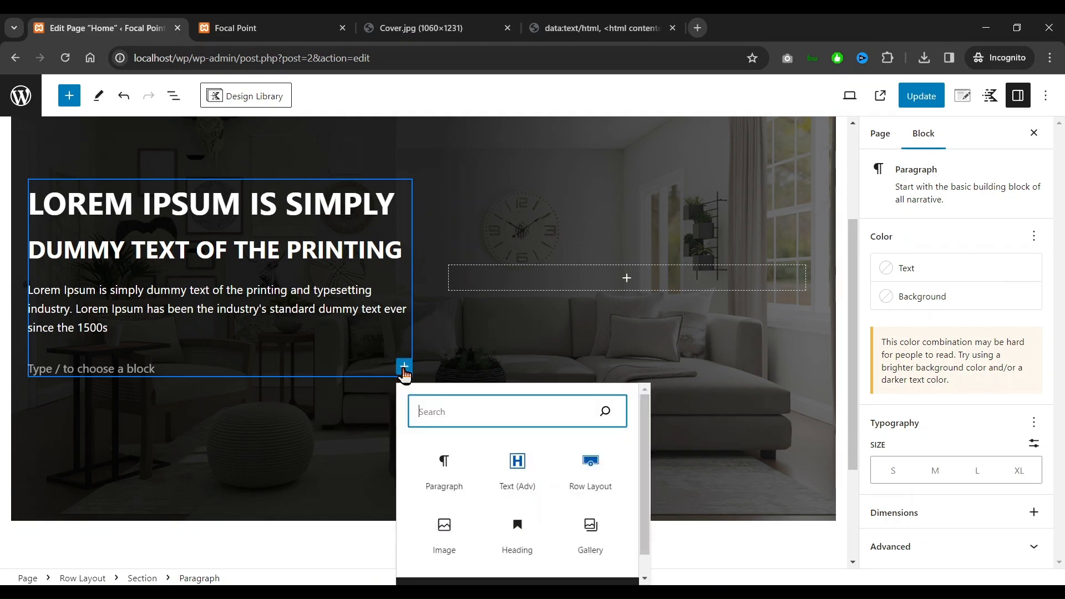
{"action": "type", "text": "butt"}
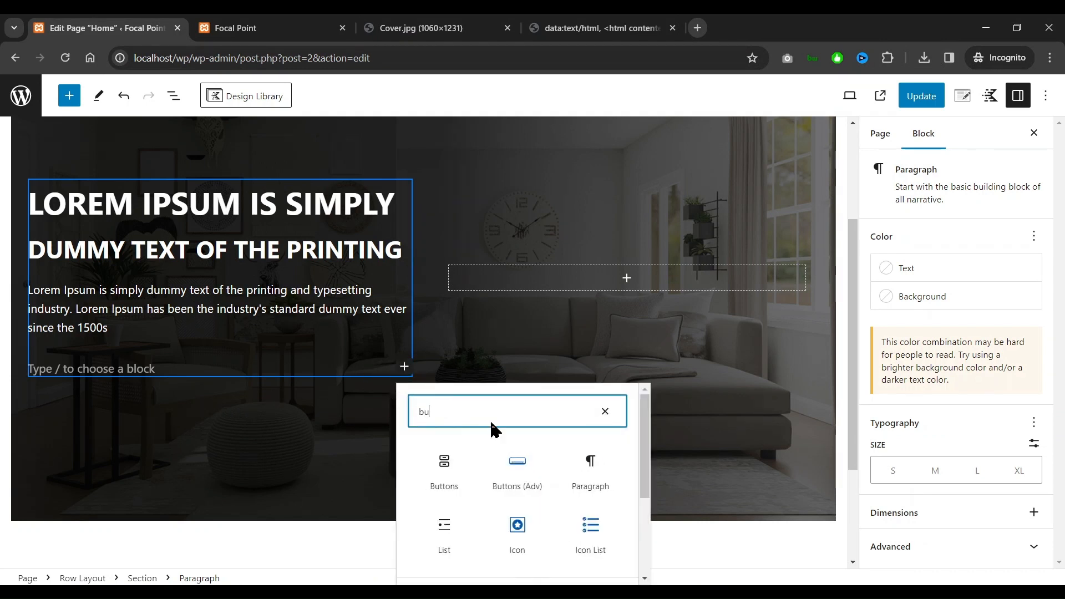
{"action": "left_click", "coordinate": [507, 484]}
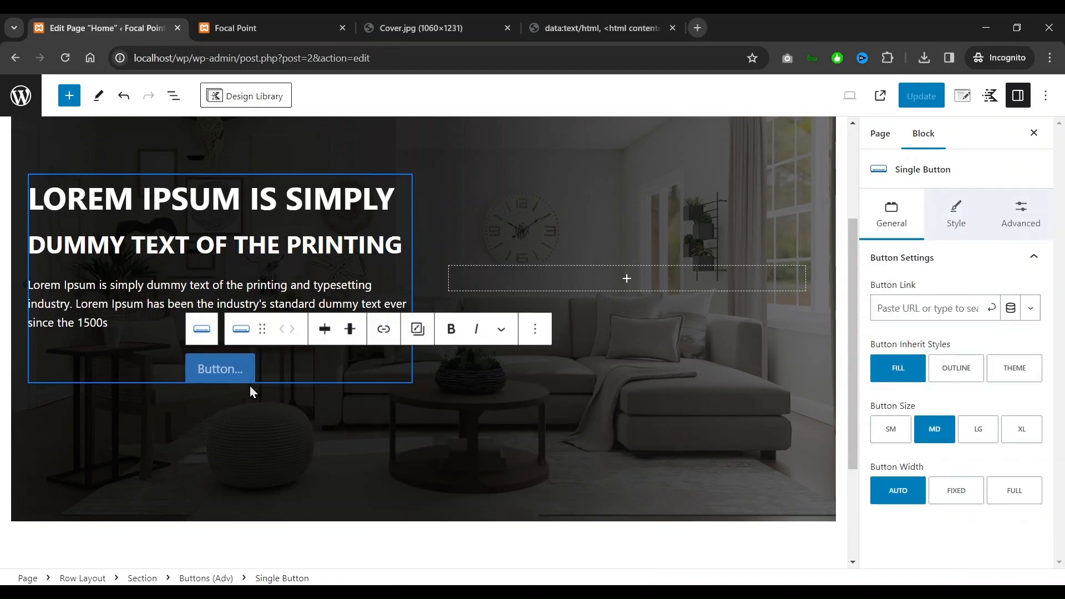
{"action": "type", "text": "View Po"}
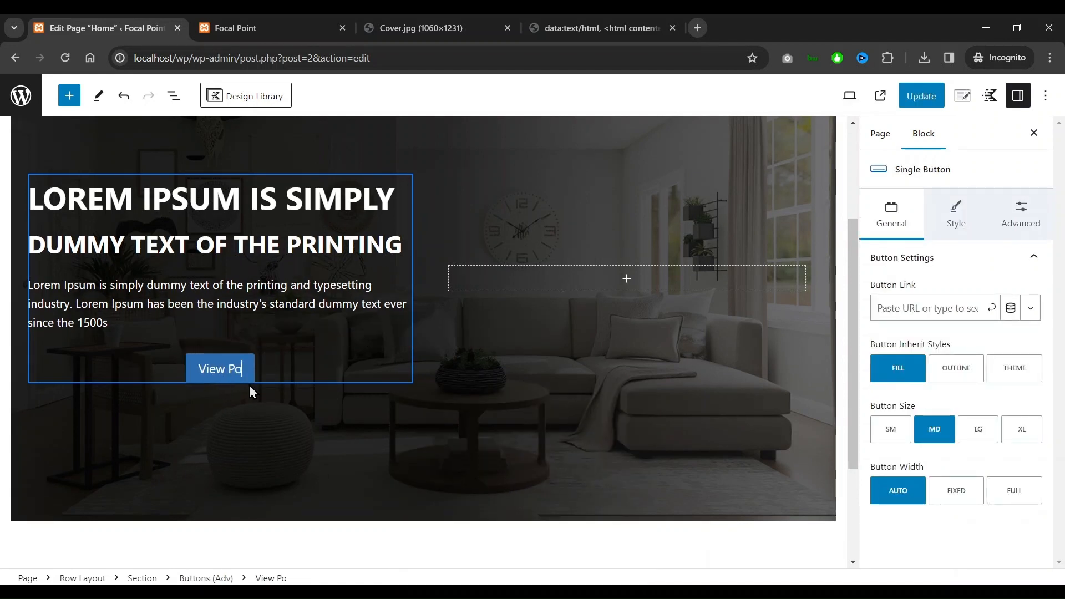
{"action": "type", "text": "rtfolio"}
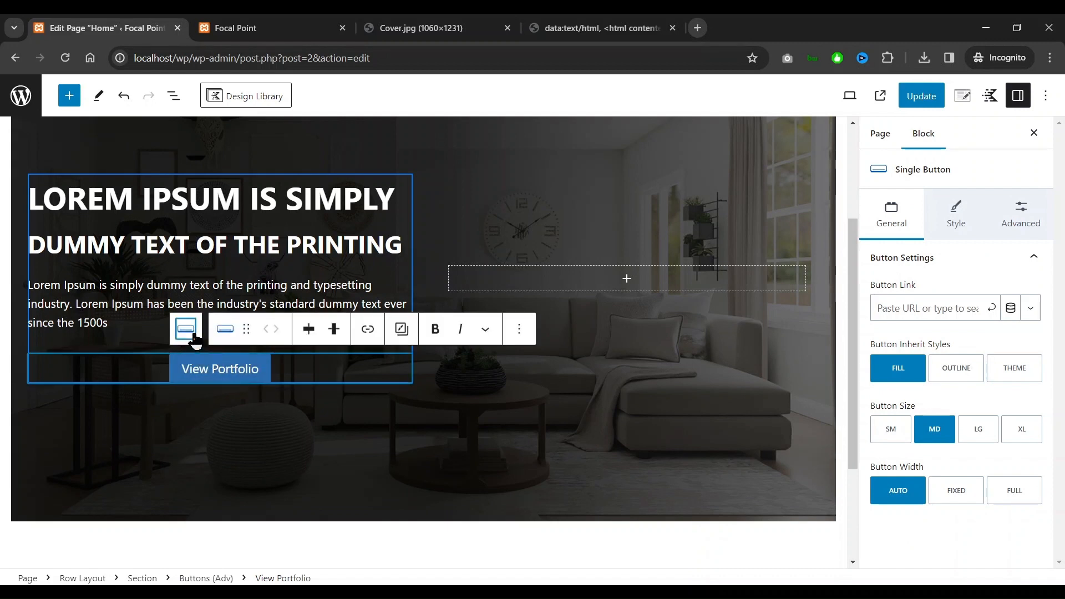
Left-align the buttons block and give the "View Portfolio" button the Outline style
{"action": "left_click", "coordinate": [187, 331]}
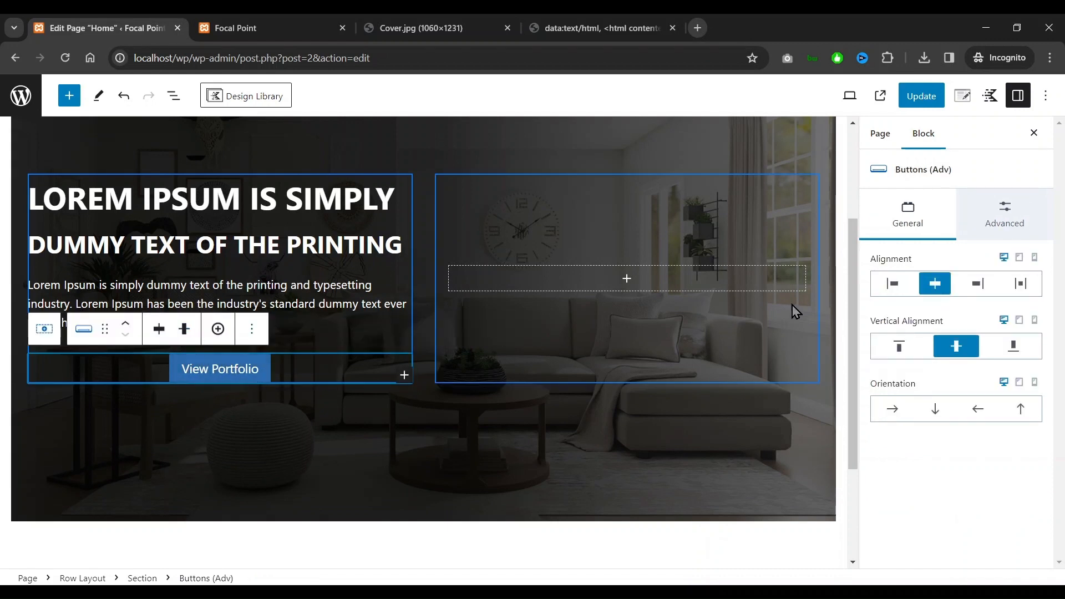
{"action": "left_click", "coordinate": [894, 285]}
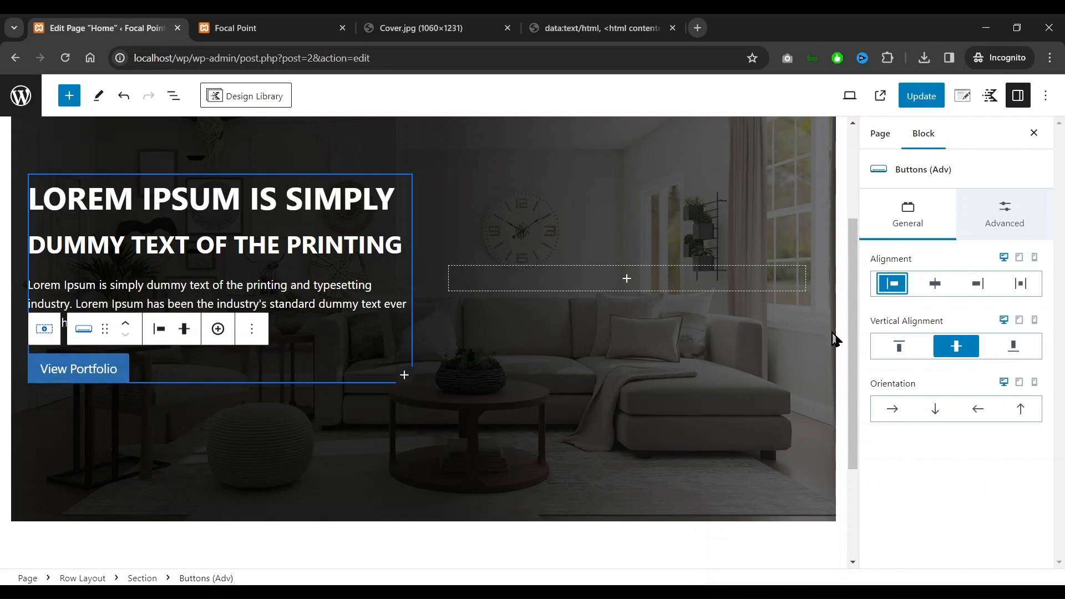
{"action": "left_click", "coordinate": [94, 370]}
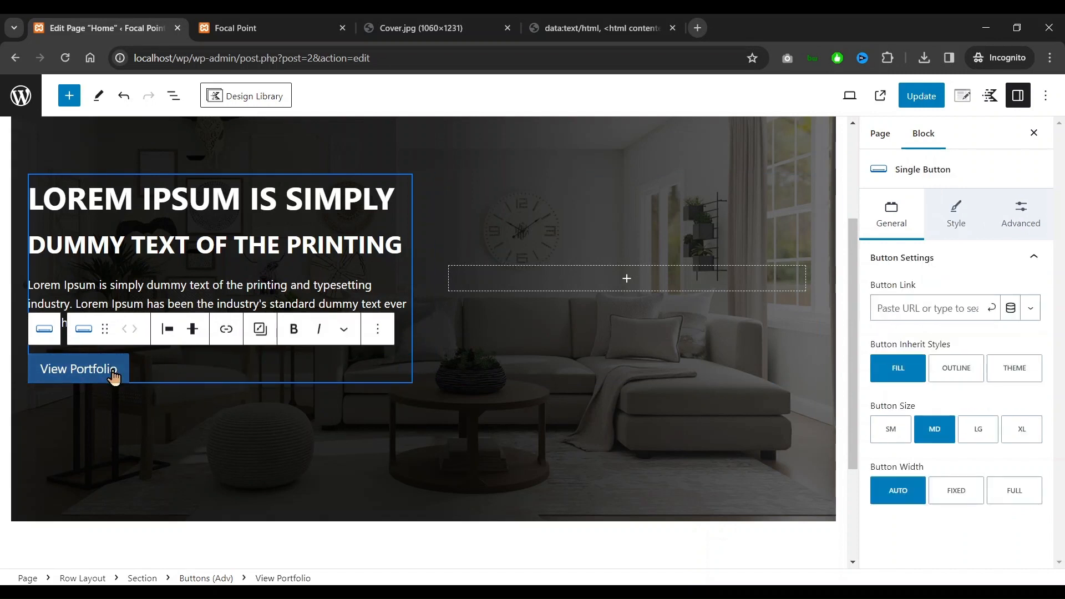
{"action": "left_click", "coordinate": [956, 372]}
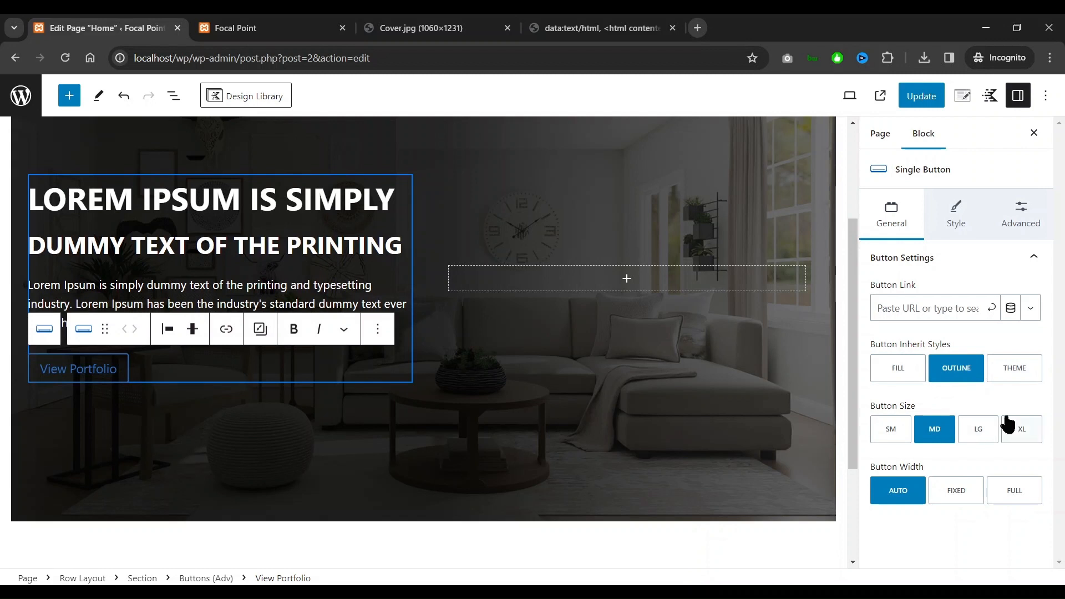
Set the normal text color of the "View Portfolio" button to white (FFFFFF)
{"action": "left_click", "coordinate": [961, 225]}
{"action": "scroll", "coordinate": [970, 355], "scroll_direction": "down", "scroll_amount": 1}
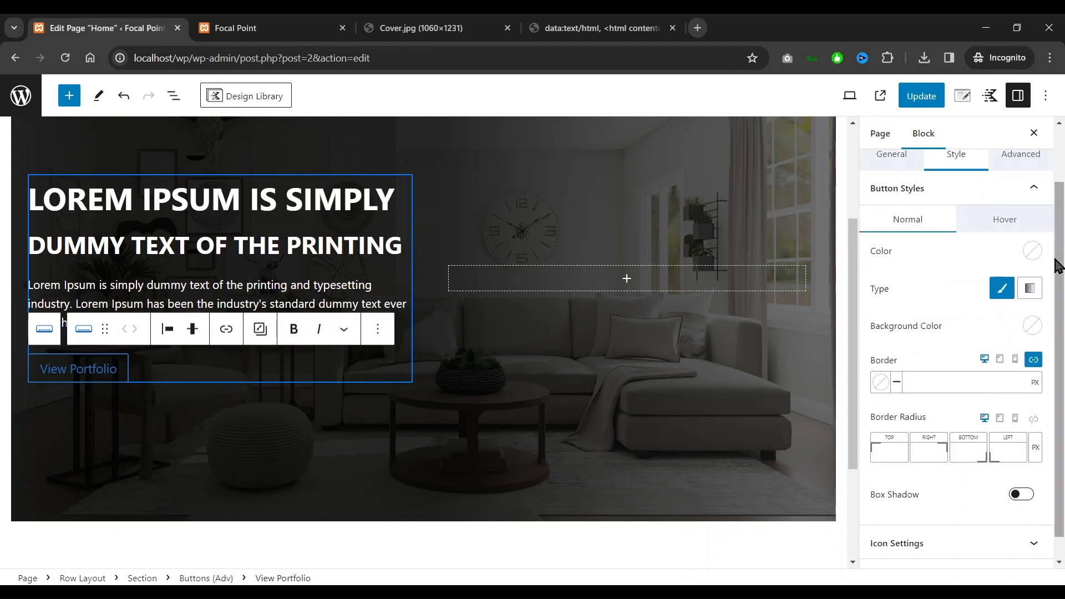
{"action": "left_click", "coordinate": [1032, 251]}
{"action": "left_click", "coordinate": [1015, 463]}
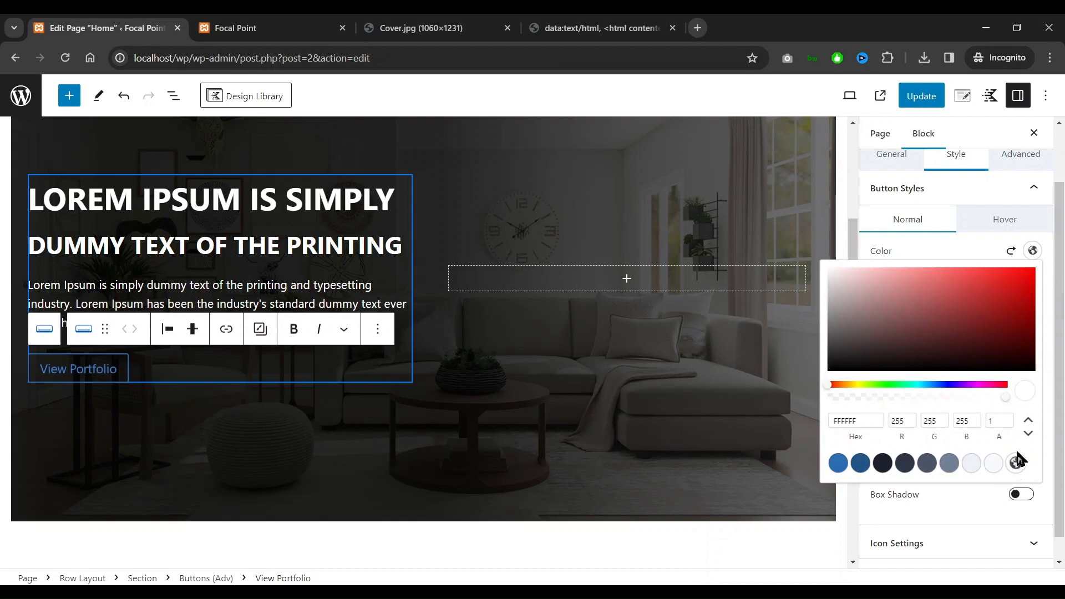
{"action": "left_click", "coordinate": [951, 252]}
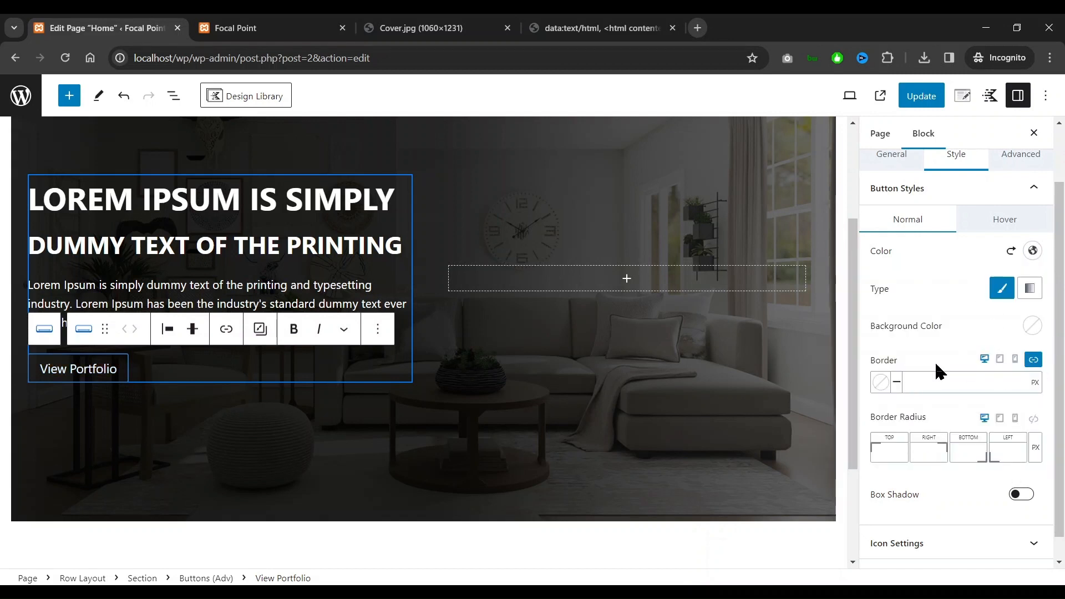
Give the "View Portfolio" button a white border 2 px wide in its normal state
{"action": "left_click", "coordinate": [879, 384]}
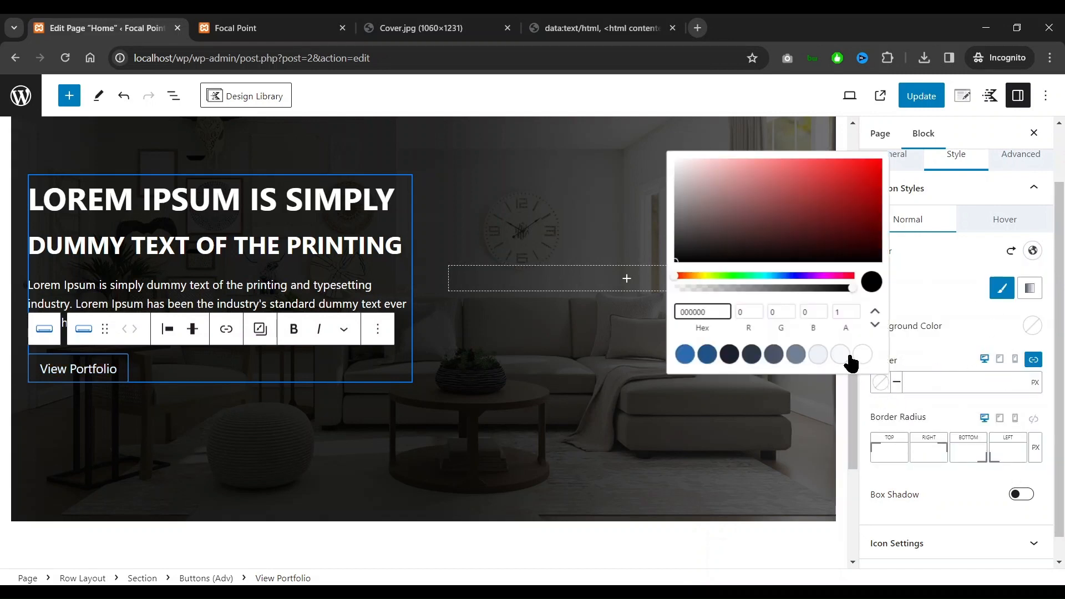
{"action": "left_click", "coordinate": [866, 357]}
{"action": "left_click", "coordinate": [939, 384]}
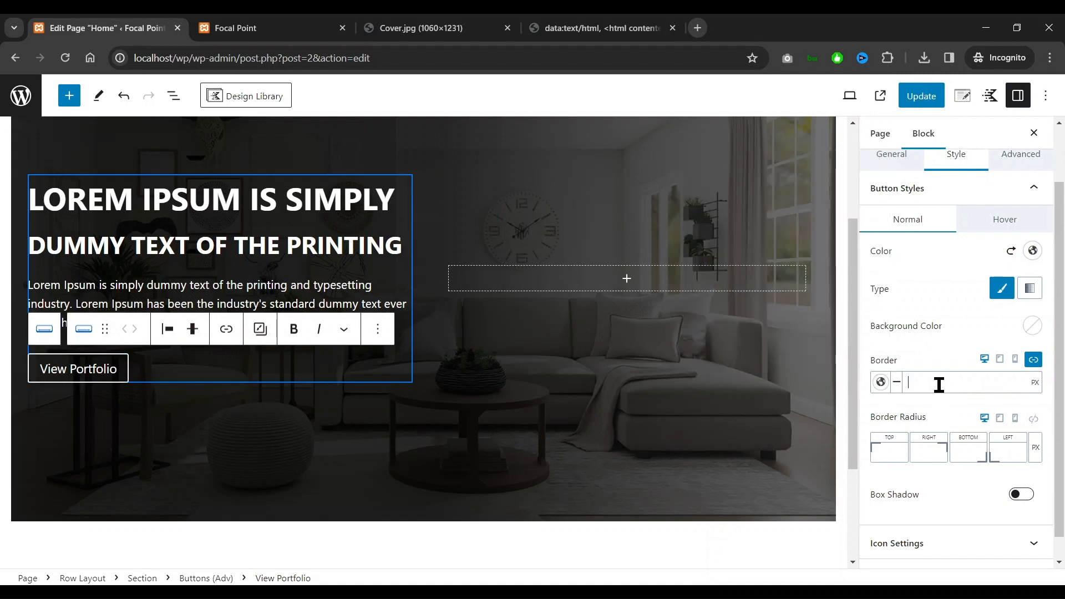
{"action": "type", "text": "1"}
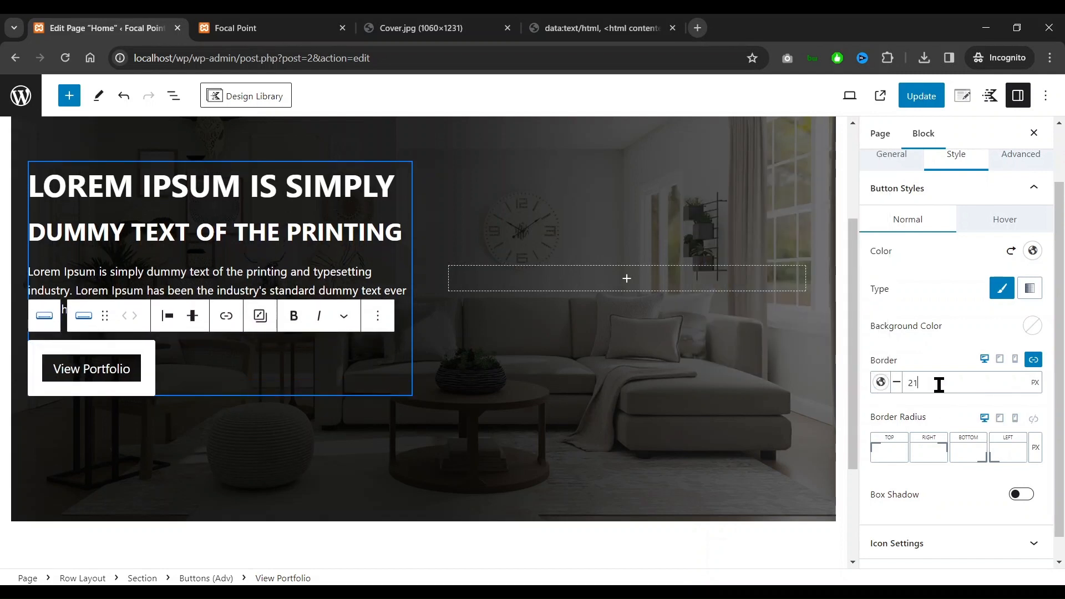
{"action": "key", "text": "BackSpace"}
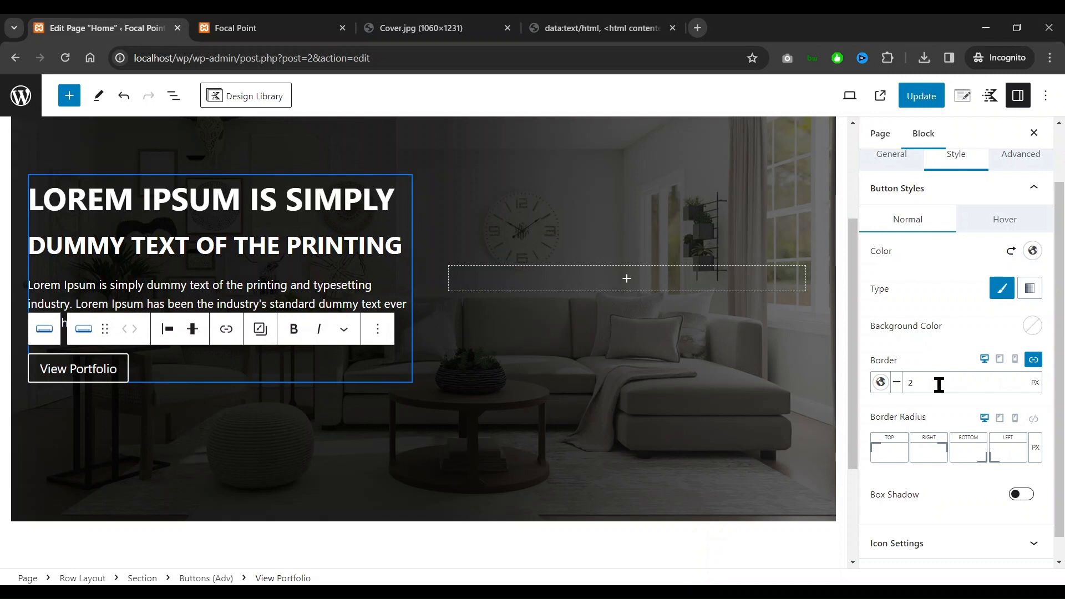
Set the hover text color of the "View Portfolio" button to the light gray palette color EDF2F7
{"action": "left_click", "coordinate": [980, 223]}
{"action": "left_click", "coordinate": [1031, 253]}
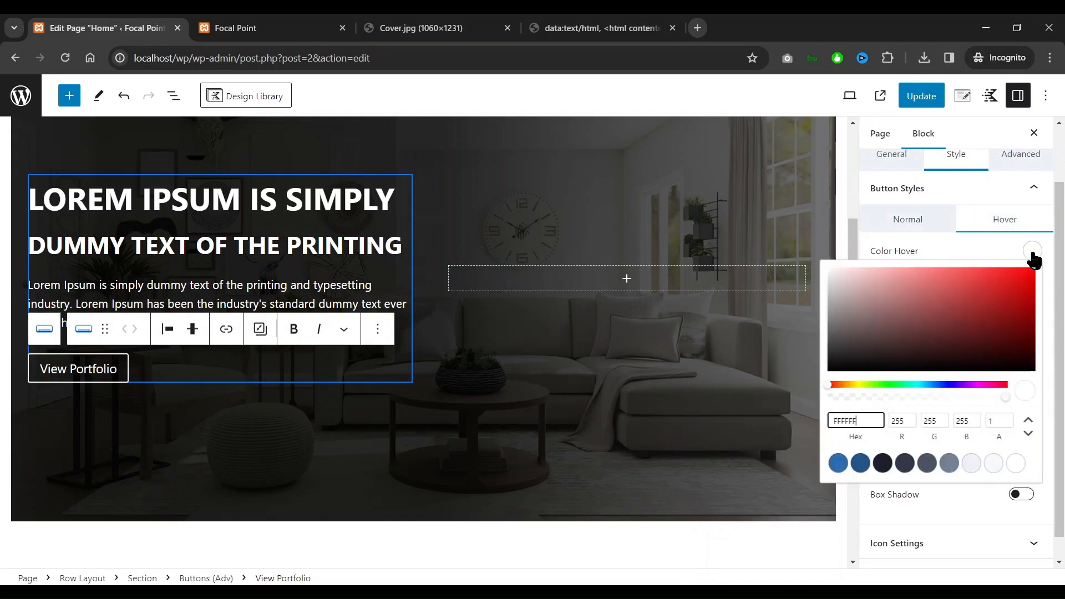
{"action": "left_click", "coordinate": [971, 464]}
{"action": "left_click", "coordinate": [958, 247]}
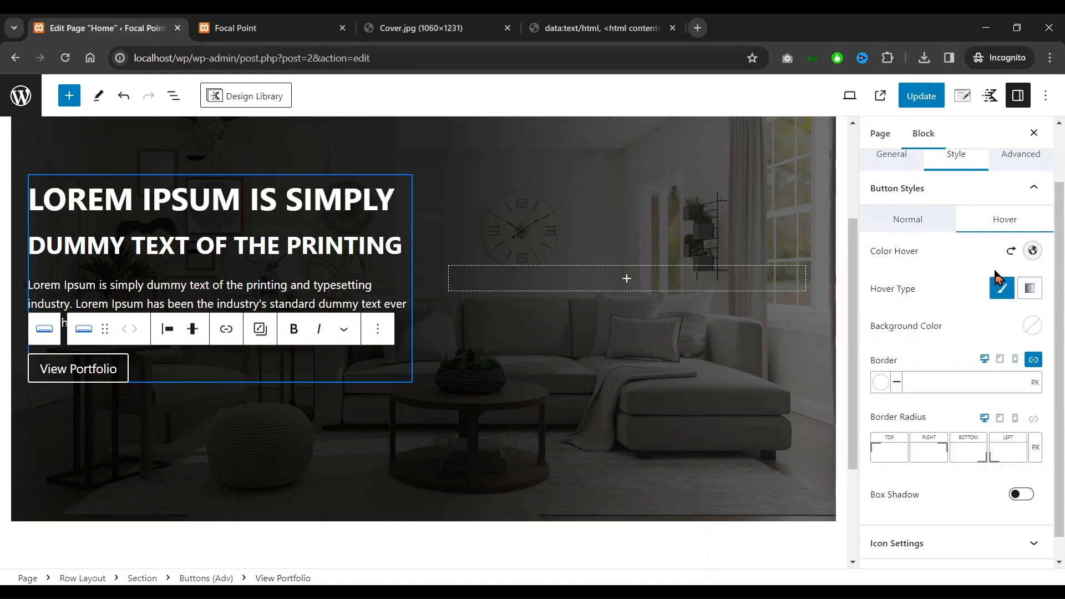
Try EDF2F7 as the hover background color of the "View Portfolio" button, and reset it
{"action": "left_click", "coordinate": [1040, 329]}
{"action": "left_click", "coordinate": [971, 300]}
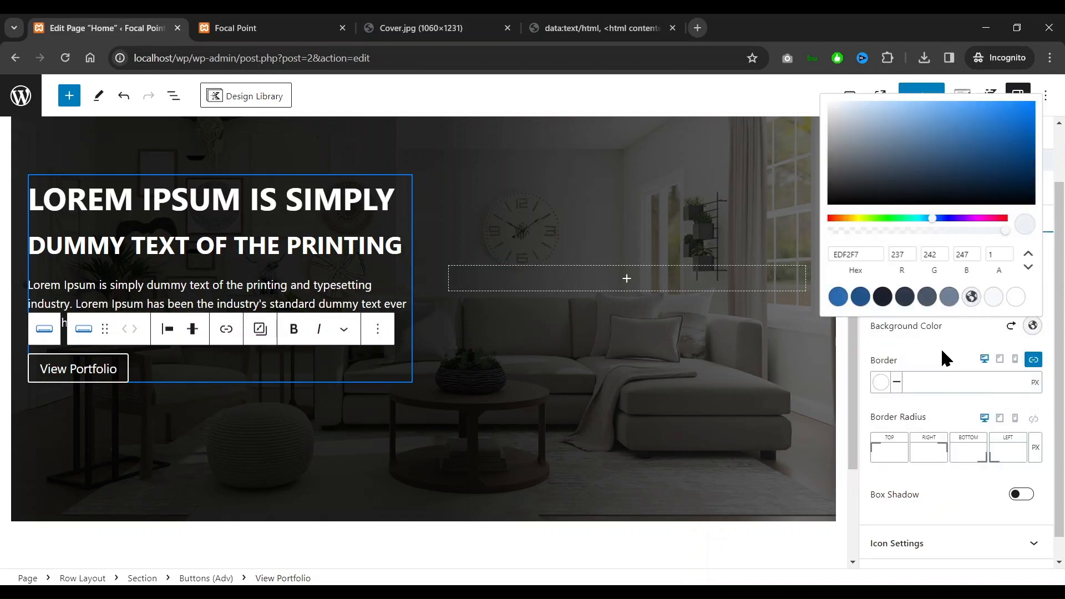
{"action": "left_click", "coordinate": [947, 357]}
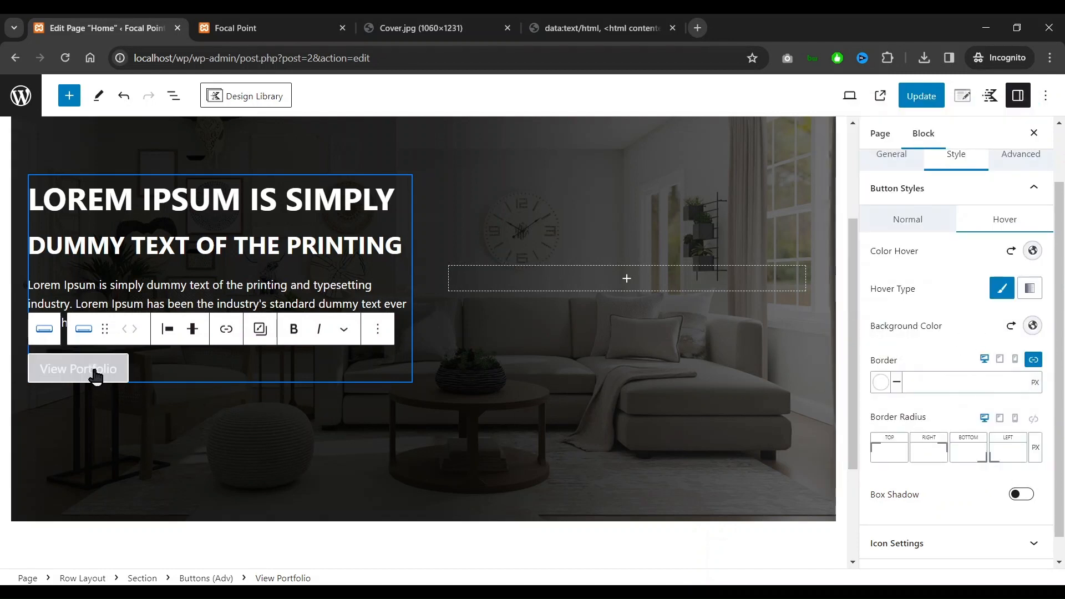
{"action": "left_click", "coordinate": [1011, 326]}
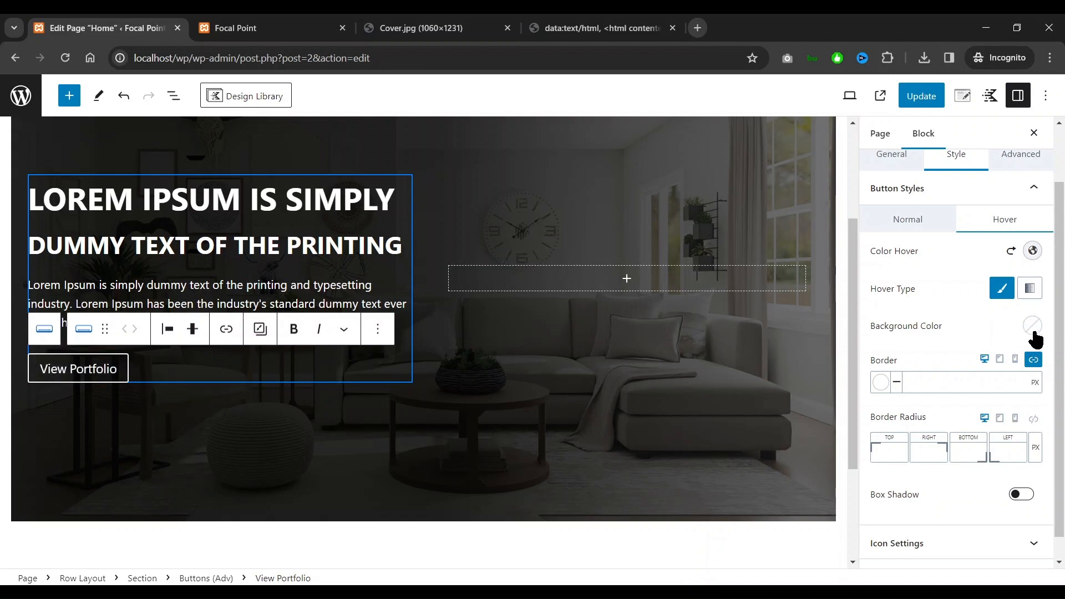
Set the hover border color of the "View Portfolio" button to EDF2F7 and compare the design with Cover.jpg
{"action": "left_click", "coordinate": [880, 382]}
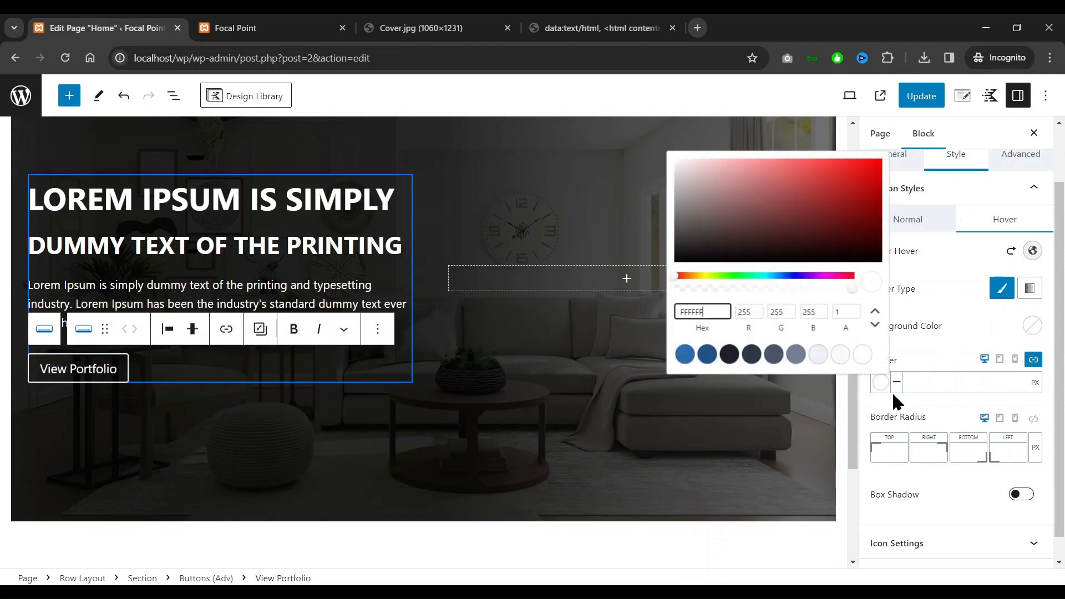
{"action": "left_click", "coordinate": [817, 353]}
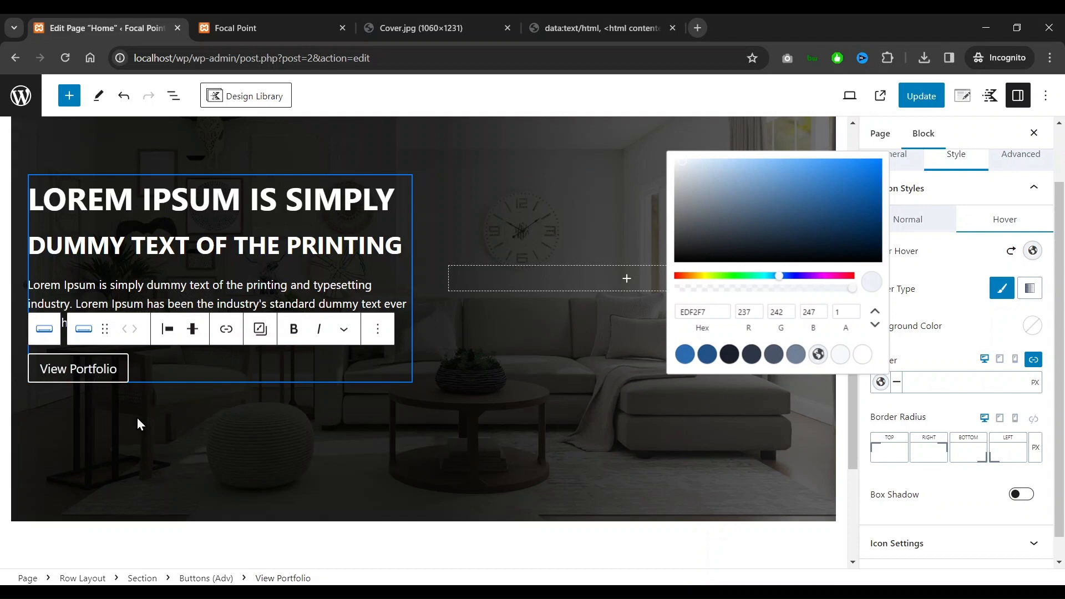
{"action": "left_click", "coordinate": [478, 27]}
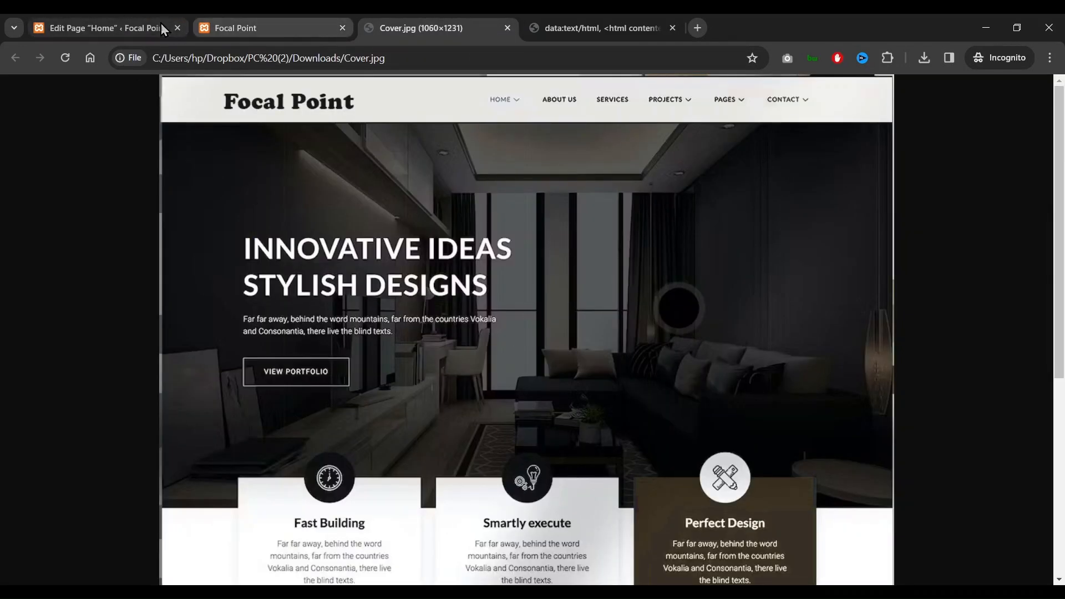
{"action": "left_click", "coordinate": [99, 28]}
Select the hero row layout and save the changes to the Home page
{"action": "left_click", "coordinate": [607, 153]}
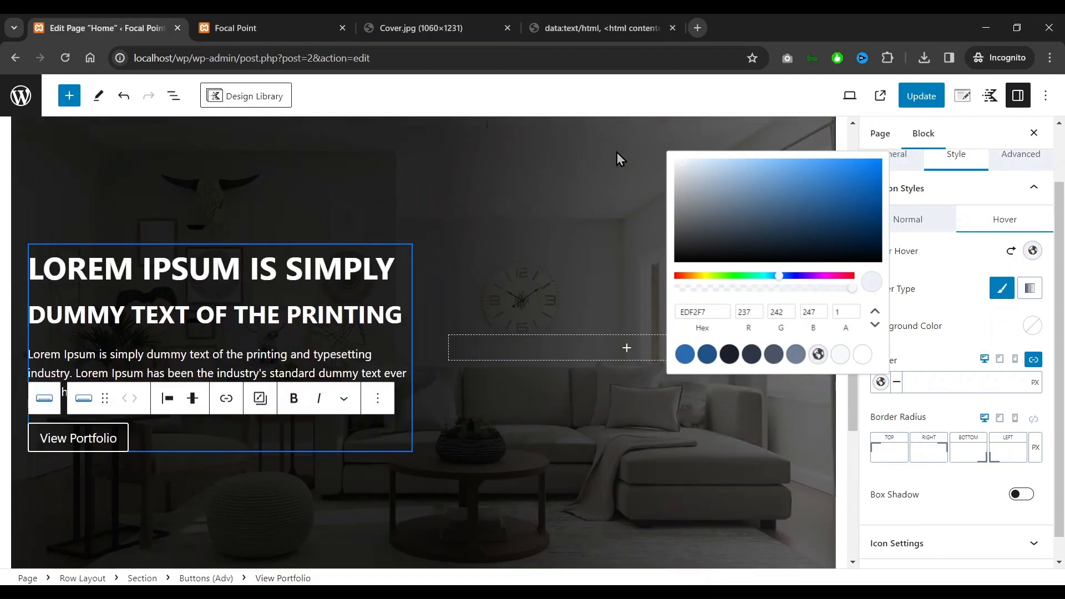
{"action": "left_click", "coordinate": [921, 98]}
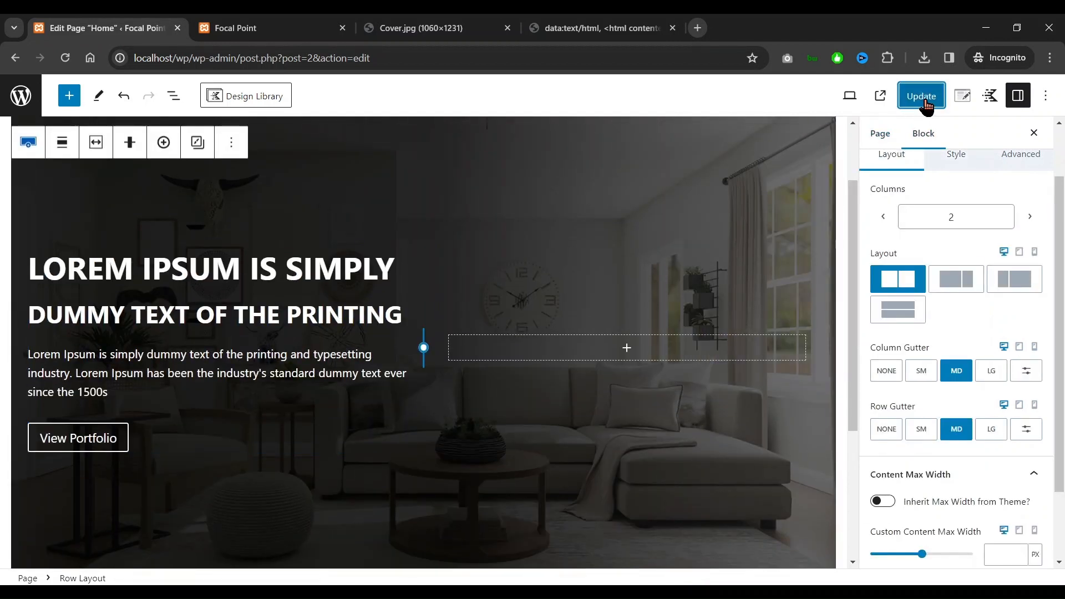
{"action": "left_click", "coordinate": [923, 99]}
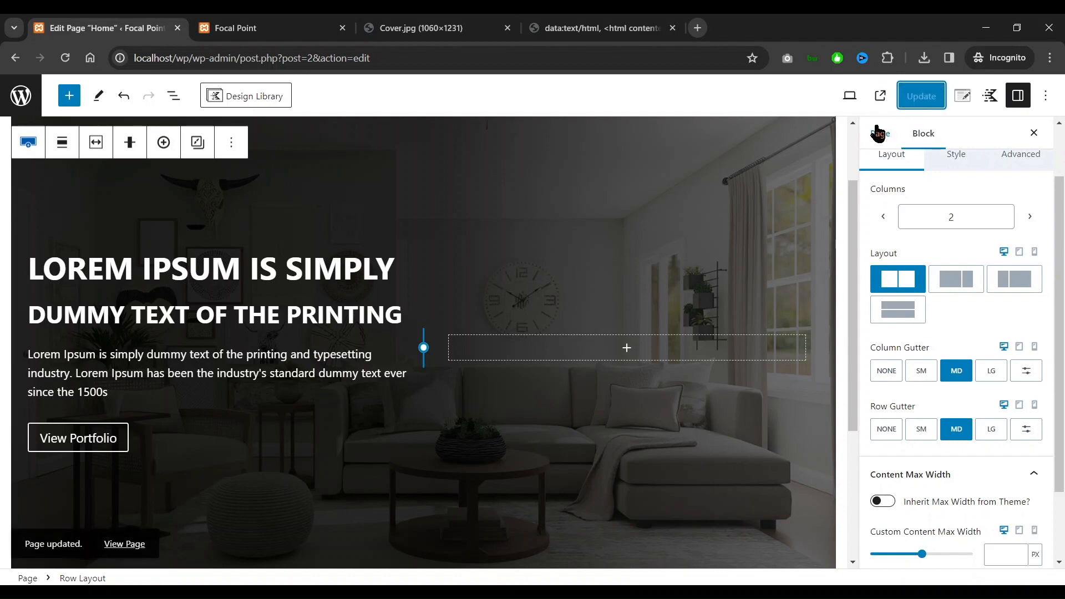
Reload the live Focal Point site, examine the hero section's layout and alignment with the header, and return to the page editor
{"action": "left_click", "coordinate": [335, 34]}
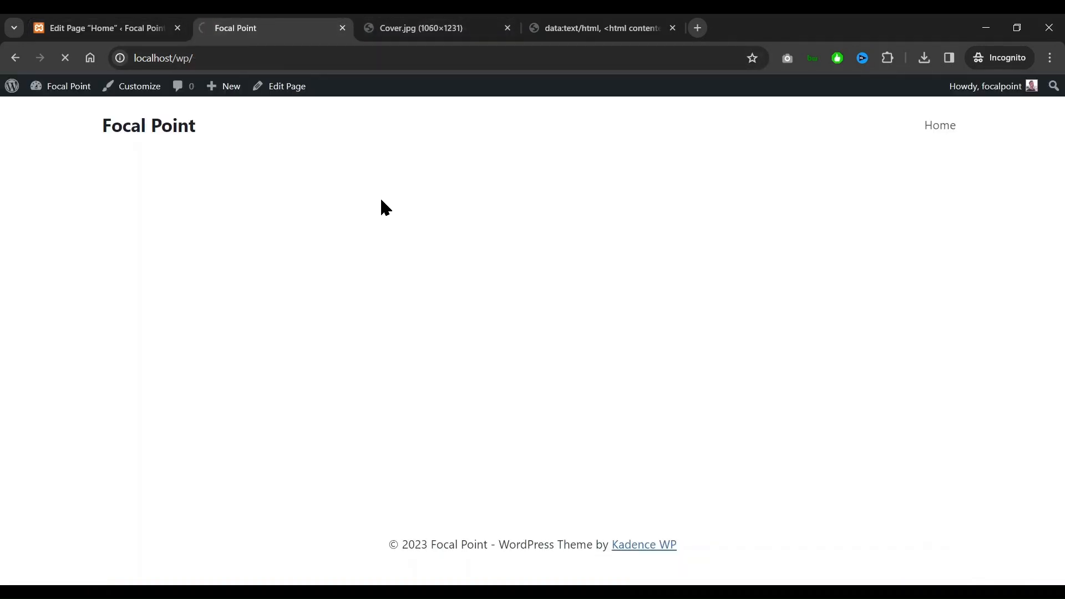
{"action": "scroll", "coordinate": [610, 228], "scroll_direction": "down", "scroll_amount": 1}
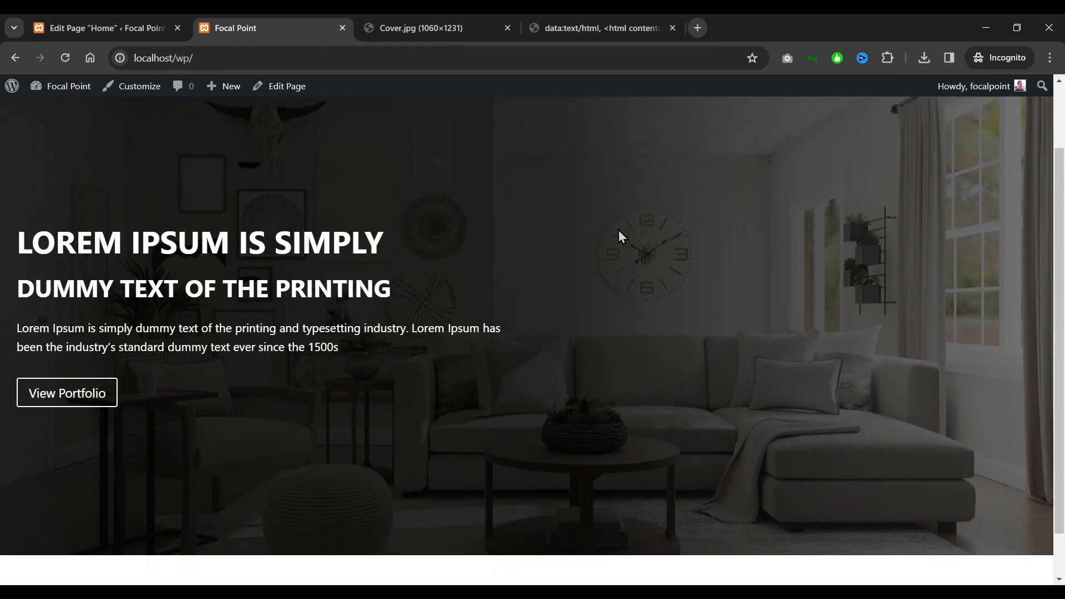
{"action": "scroll", "coordinate": [618, 231], "scroll_direction": "up", "scroll_amount": 1}
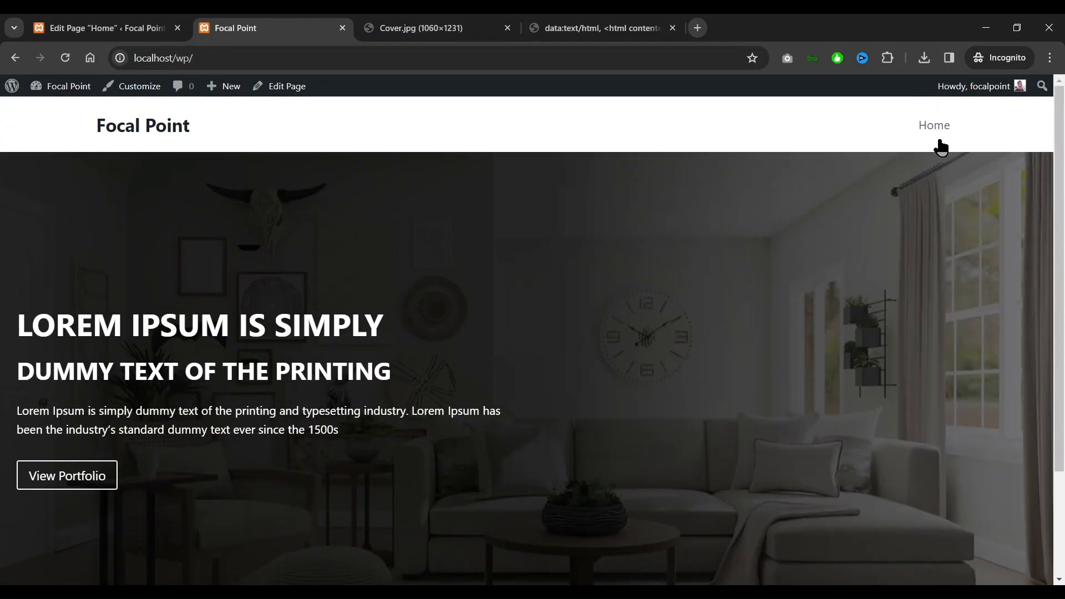
{"action": "scroll", "coordinate": [618, 202], "scroll_direction": "down", "scroll_amount": 1}
{"action": "scroll", "coordinate": [928, 185], "scroll_direction": "up", "scroll_amount": 1}
{"action": "left_click_drag", "start_coordinate": [1062, 157], "coordinate": [1062, 188]}
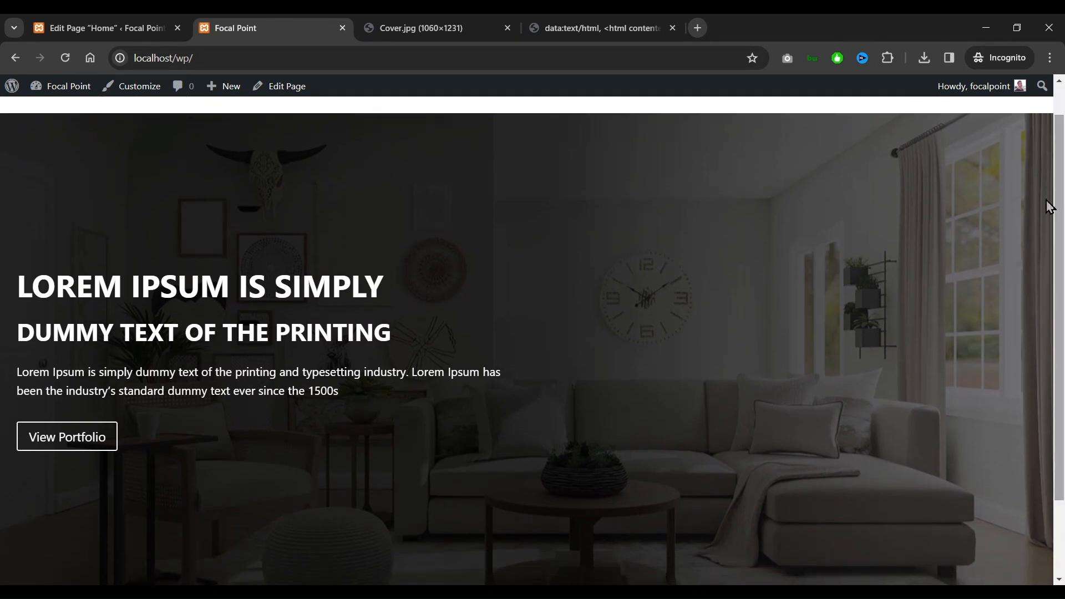
{"action": "scroll", "coordinate": [541, 288], "scroll_direction": "down", "scroll_amount": 1}
{"action": "scroll", "coordinate": [594, 287], "scroll_direction": "up", "scroll_amount": 1}
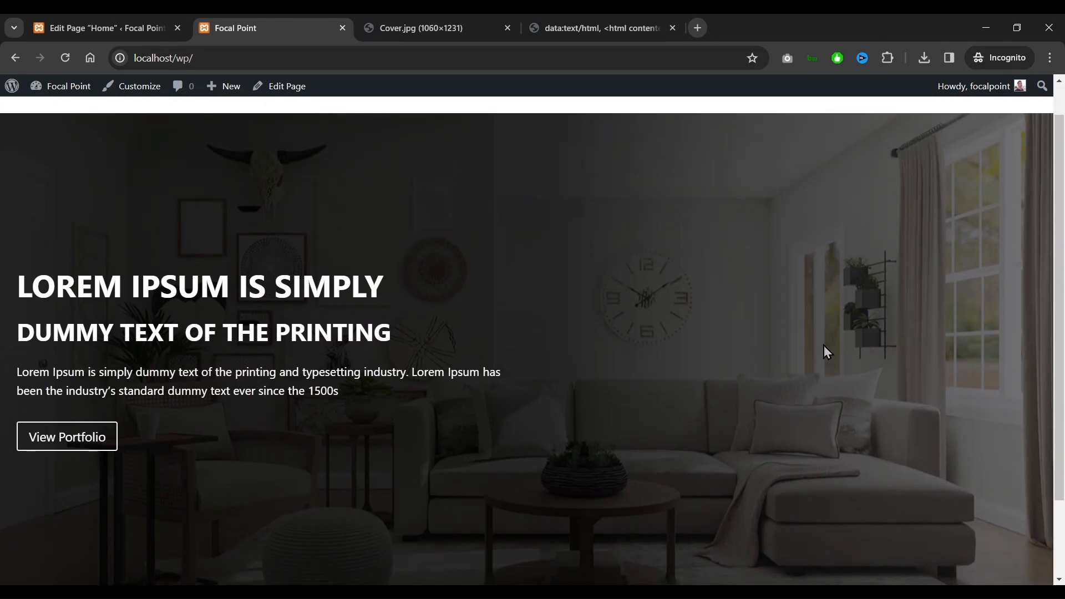
{"action": "left_click", "coordinate": [110, 28]}
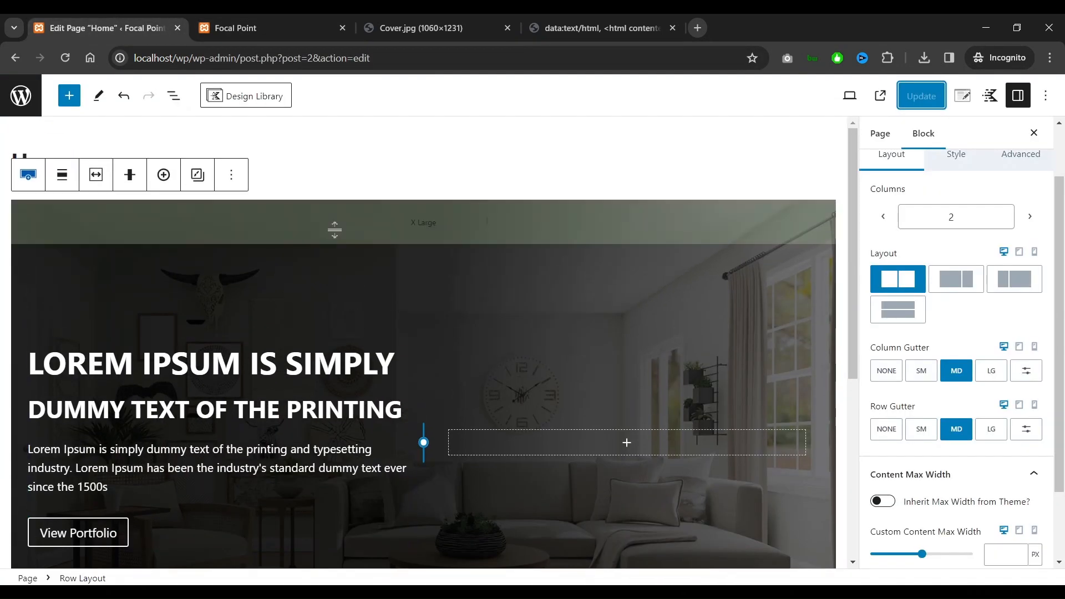
Make the hero row use the theme's content inner width and save the changes to the Home page
{"action": "left_click", "coordinate": [97, 176]}
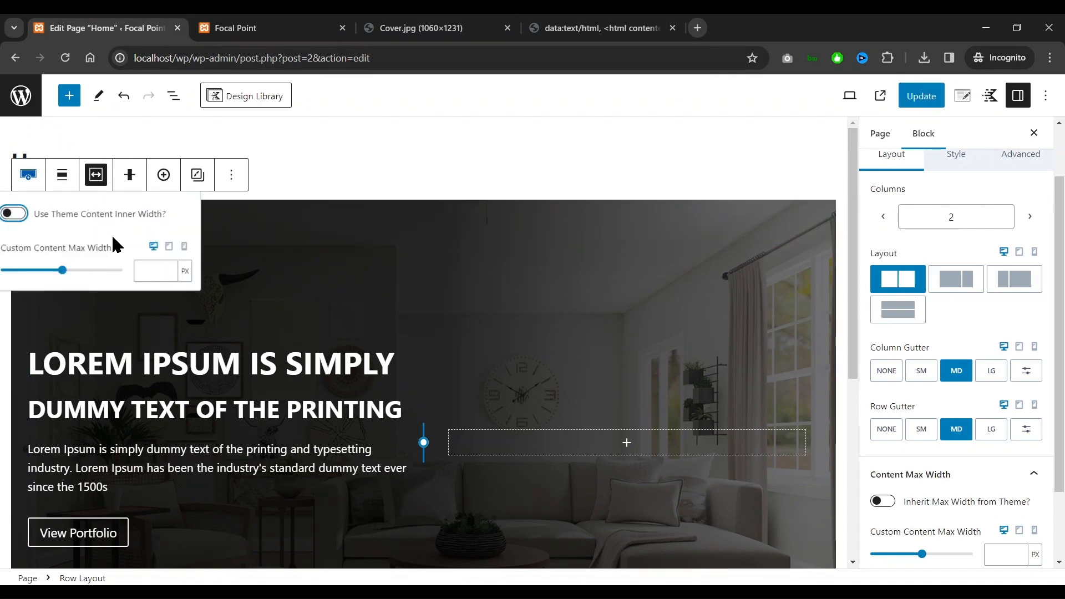
{"action": "left_click", "coordinate": [19, 217]}
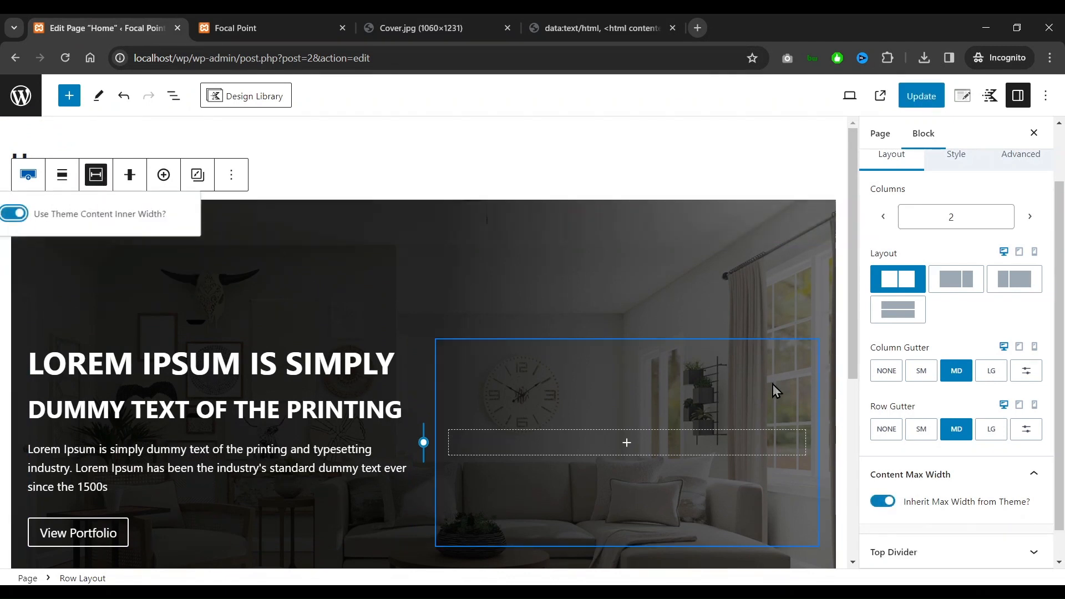
{"action": "scroll", "coordinate": [979, 516], "scroll_direction": "down", "scroll_amount": 1}
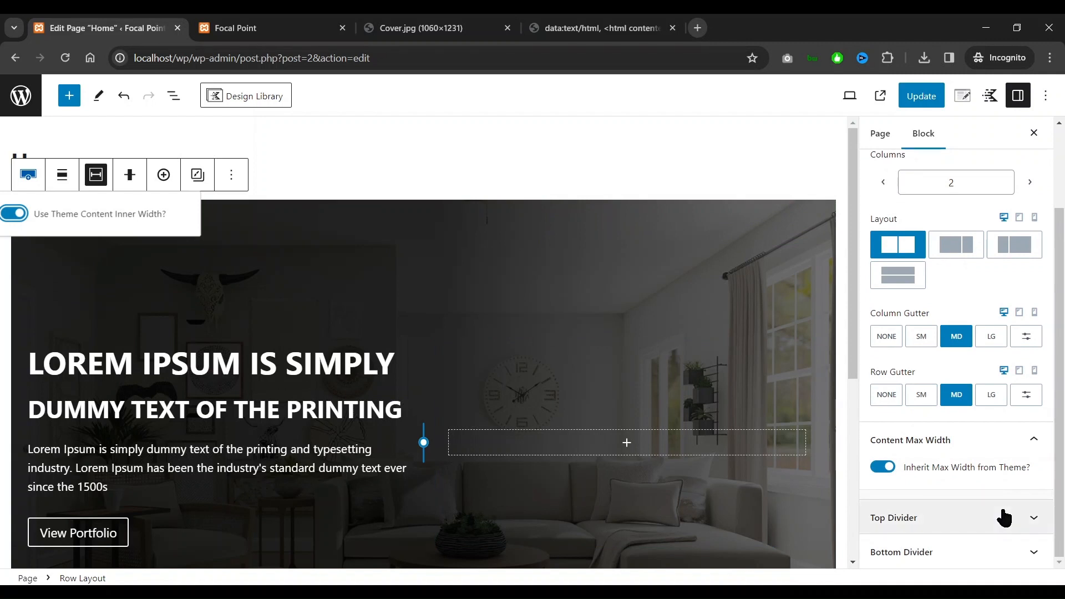
{"action": "scroll", "coordinate": [984, 516], "scroll_direction": "up", "scroll_amount": 3}
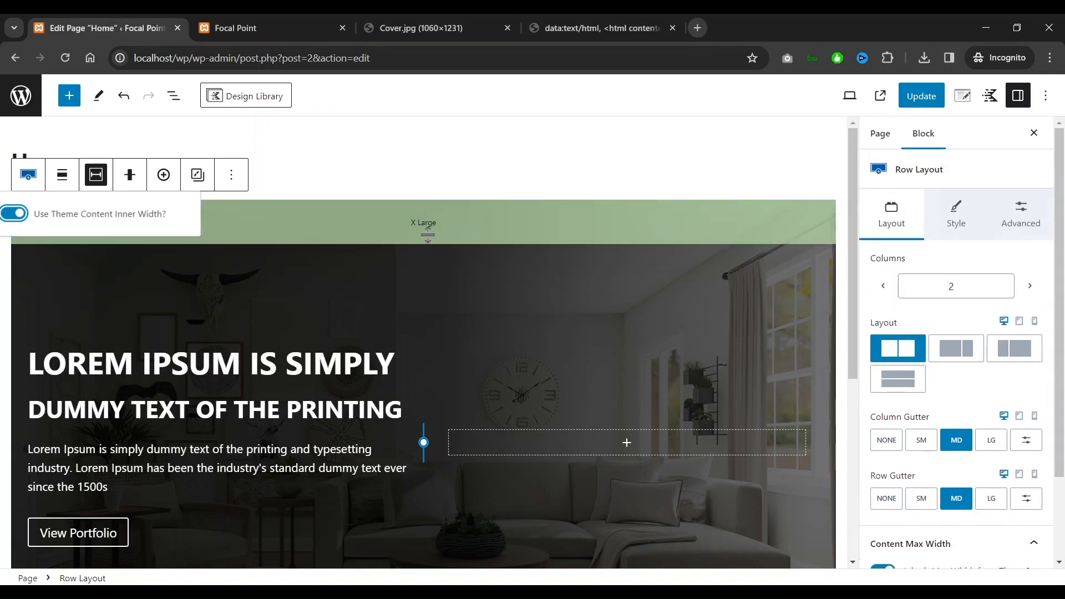
{"action": "left_click", "coordinate": [914, 100]}
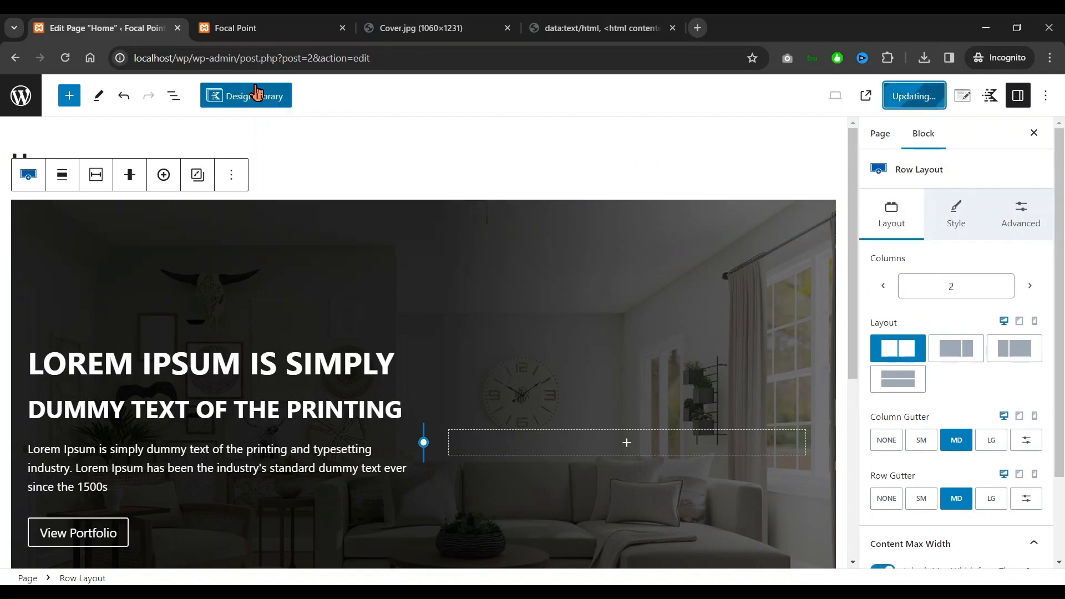
Check the hero content's alignment with the header on the live Focal Point site, and examine the three feature cards in Cover.jpg
{"action": "left_click", "coordinate": [251, 25]}
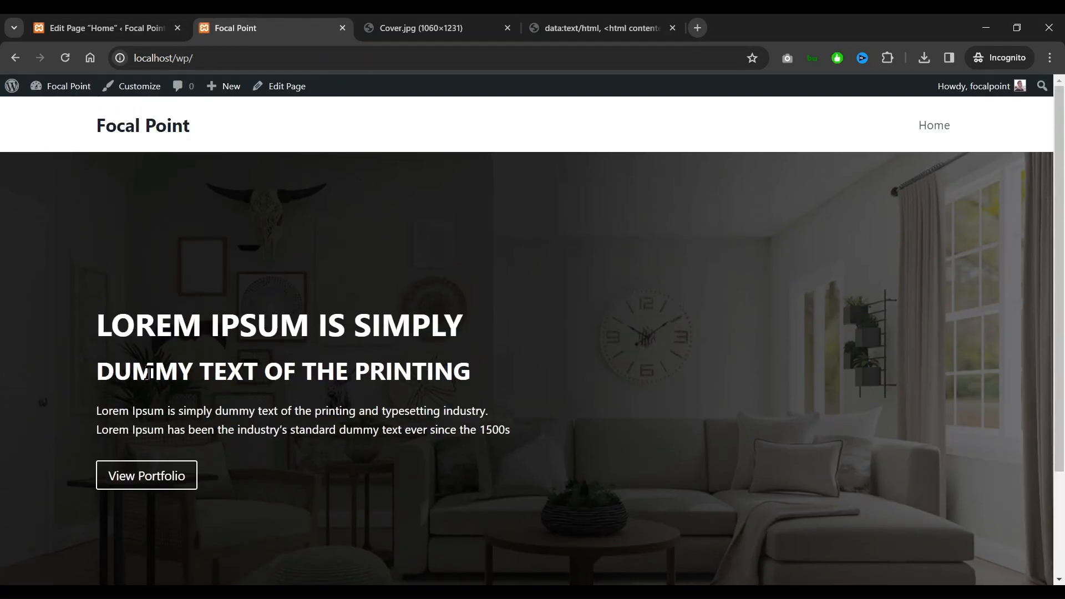
{"action": "scroll", "coordinate": [565, 358], "scroll_direction": "down", "scroll_amount": 3}
{"action": "scroll", "coordinate": [564, 359], "scroll_direction": "up", "scroll_amount": 3}
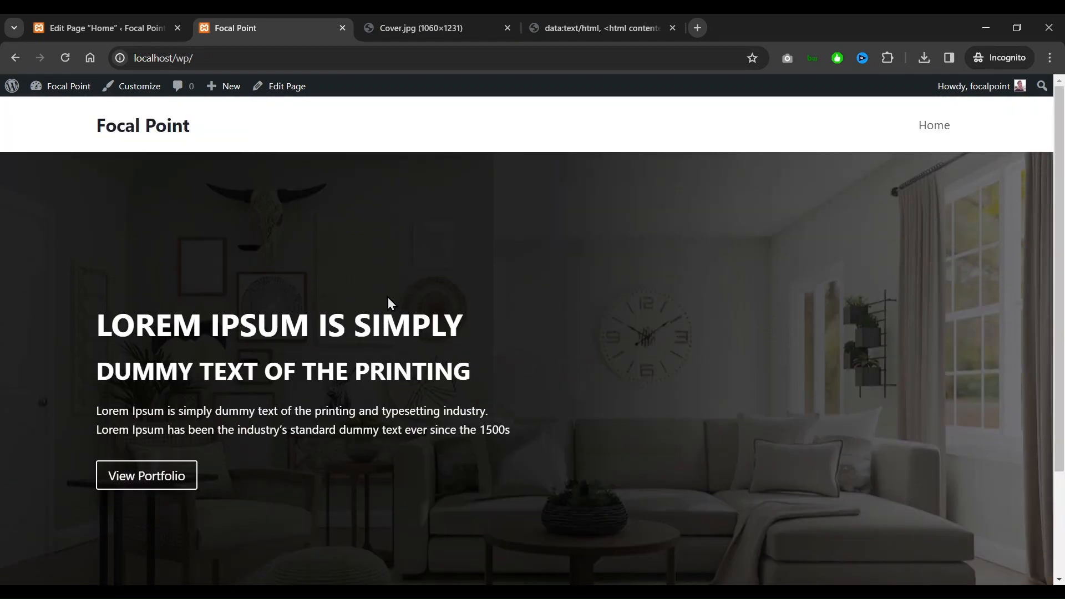
{"action": "left_click", "coordinate": [98, 17]}
{"action": "scroll", "coordinate": [587, 305], "scroll_direction": "down", "scroll_amount": 3}
{"action": "left_click", "coordinate": [381, 23]}
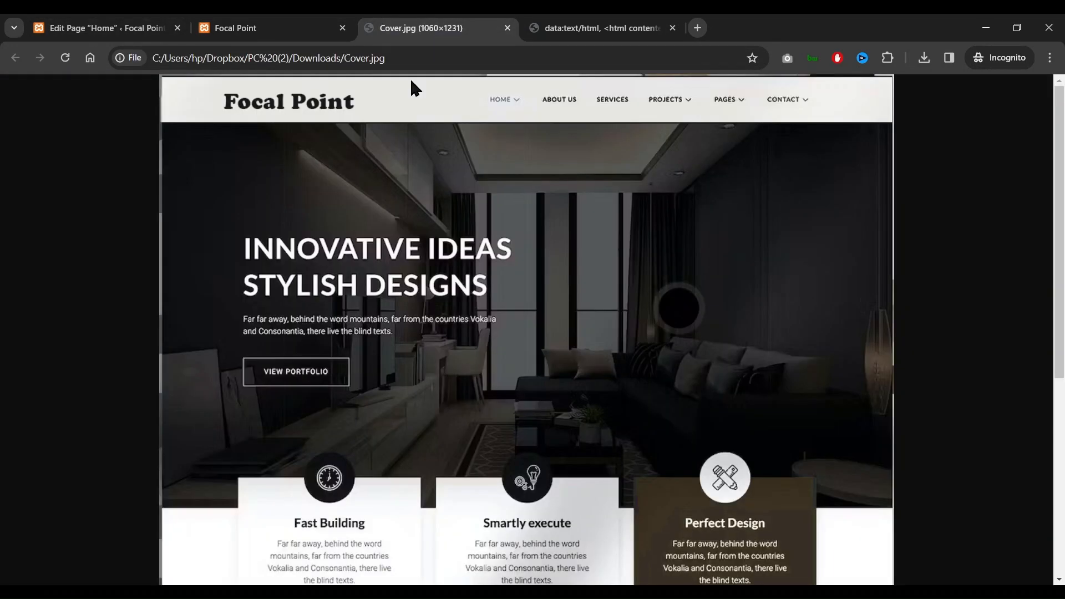
{"action": "scroll", "coordinate": [399, 298], "scroll_direction": "down", "scroll_amount": 3}
{"action": "scroll", "coordinate": [399, 297], "scroll_direction": "up", "scroll_amount": 3}
{"action": "scroll", "coordinate": [493, 426], "scroll_direction": "down", "scroll_amount": 2}
{"action": "scroll", "coordinate": [340, 469], "scroll_direction": "down", "scroll_amount": 2}
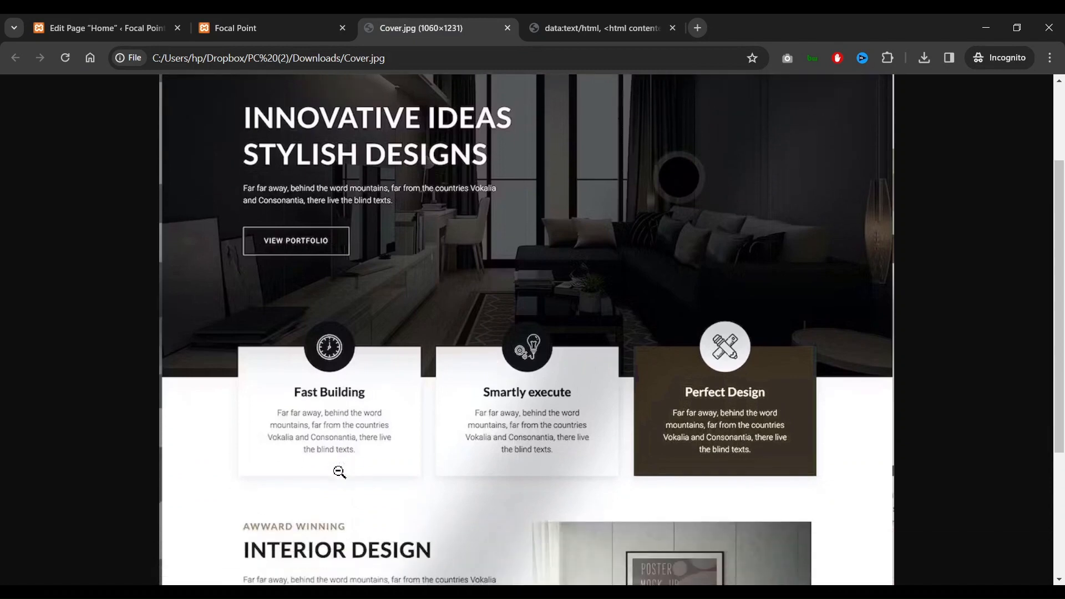
{"action": "scroll", "coordinate": [355, 414], "scroll_direction": "down", "scroll_amount": 1}
{"action": "scroll", "coordinate": [507, 438], "scroll_direction": "up", "scroll_amount": 3}
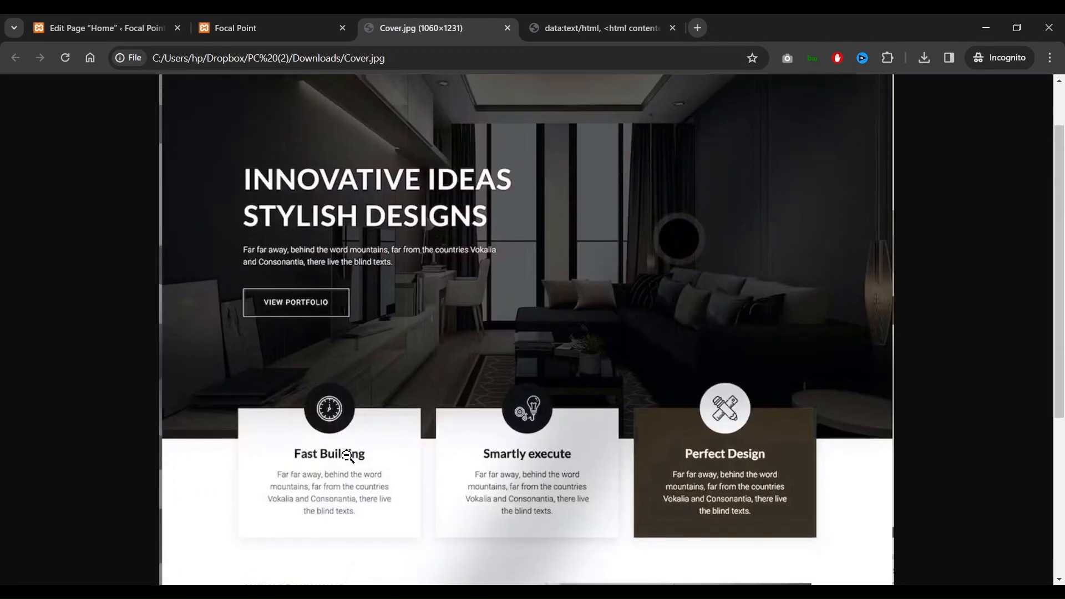
In the Home page editor, add a two-column Row Layout block directly after the hero row
{"action": "left_click", "coordinate": [140, 25]}
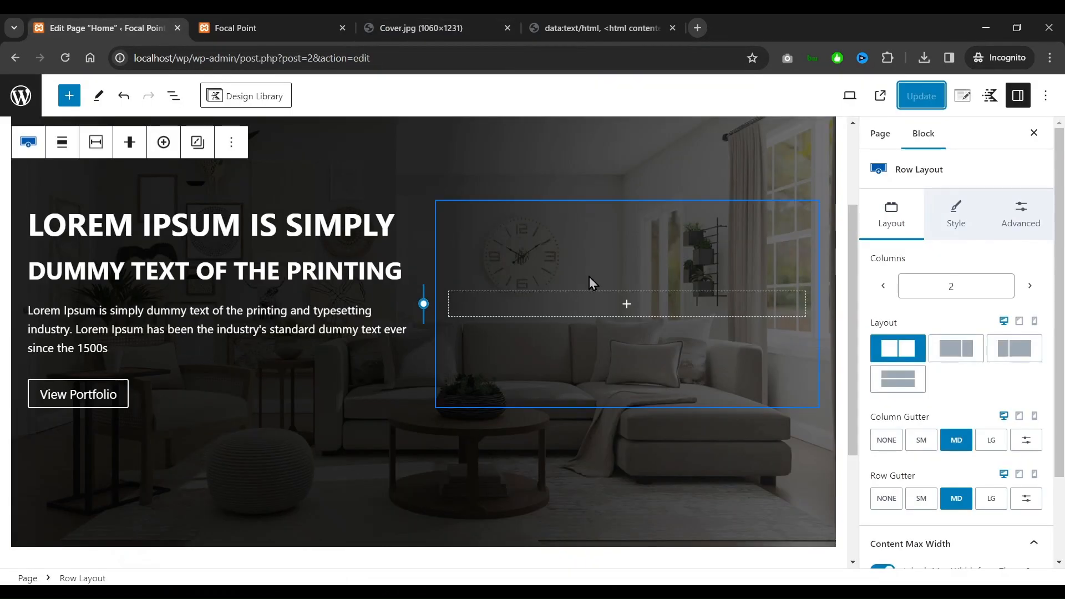
{"action": "scroll", "coordinate": [589, 276], "scroll_direction": "down", "scroll_amount": 3}
{"action": "left_click", "coordinate": [368, 364]}
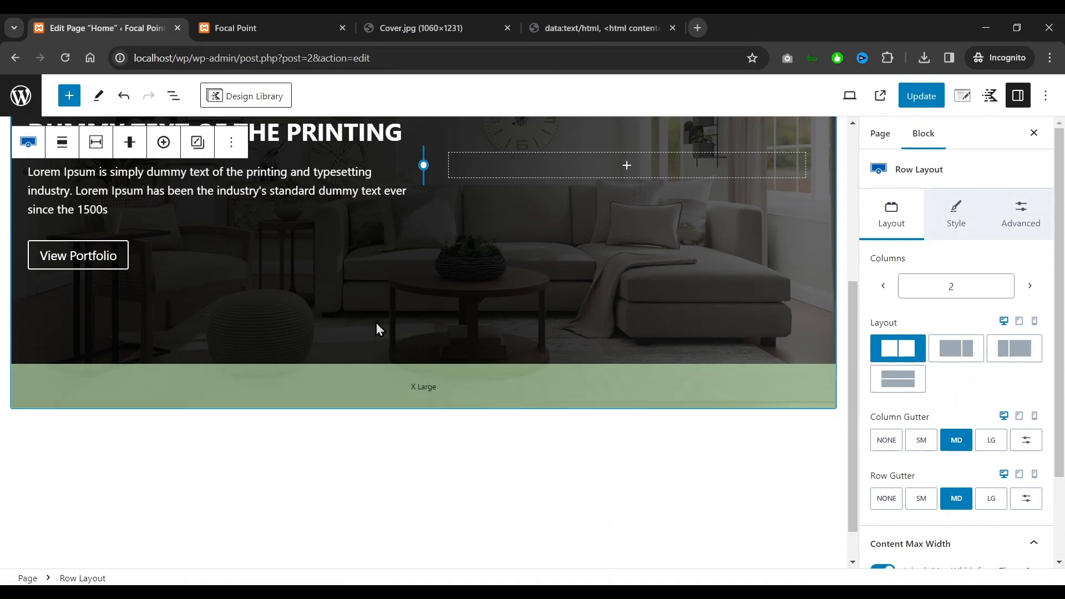
{"action": "left_click", "coordinate": [232, 142]}
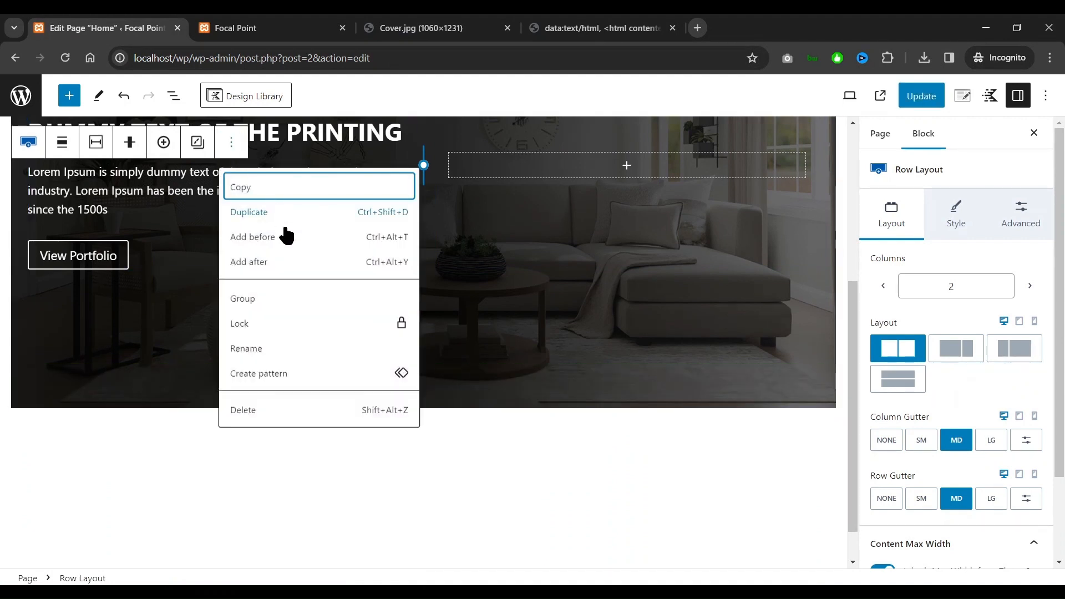
{"action": "left_click", "coordinate": [249, 269]}
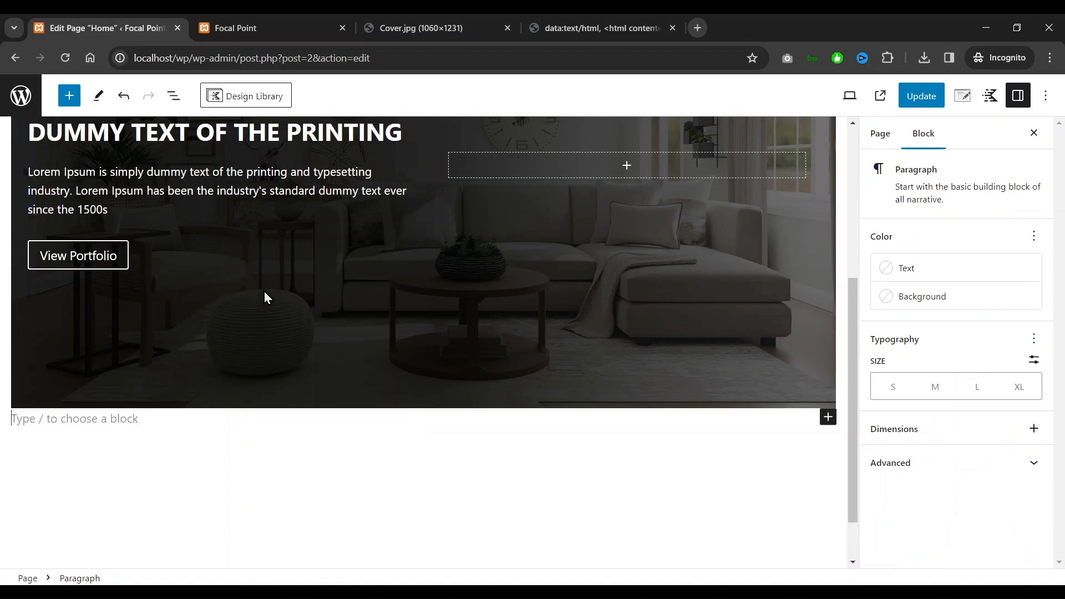
{"action": "left_click", "coordinate": [828, 417]}
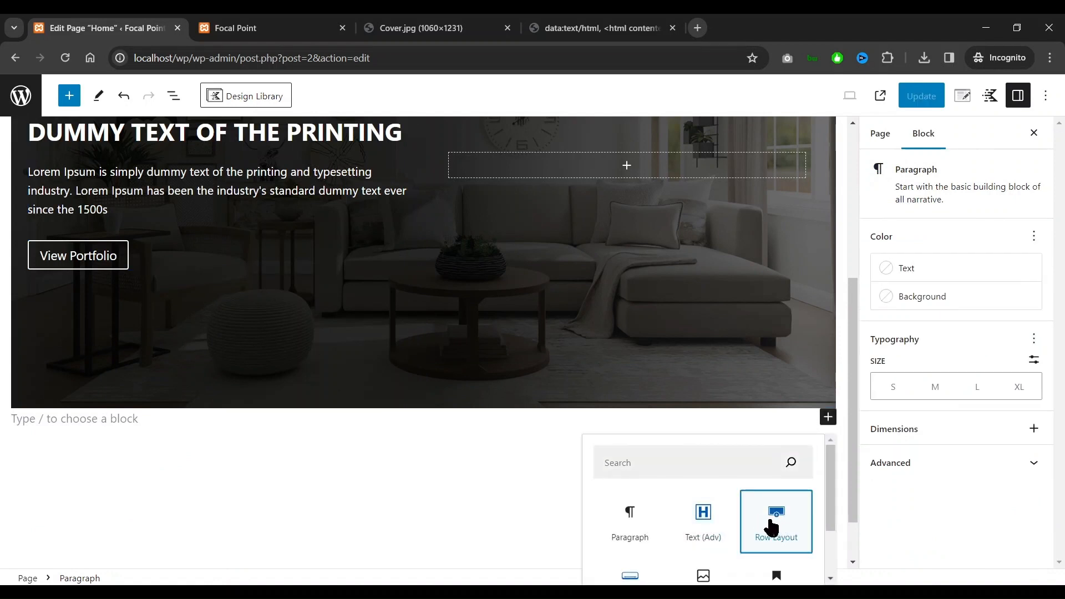
{"action": "left_click", "coordinate": [779, 530]}
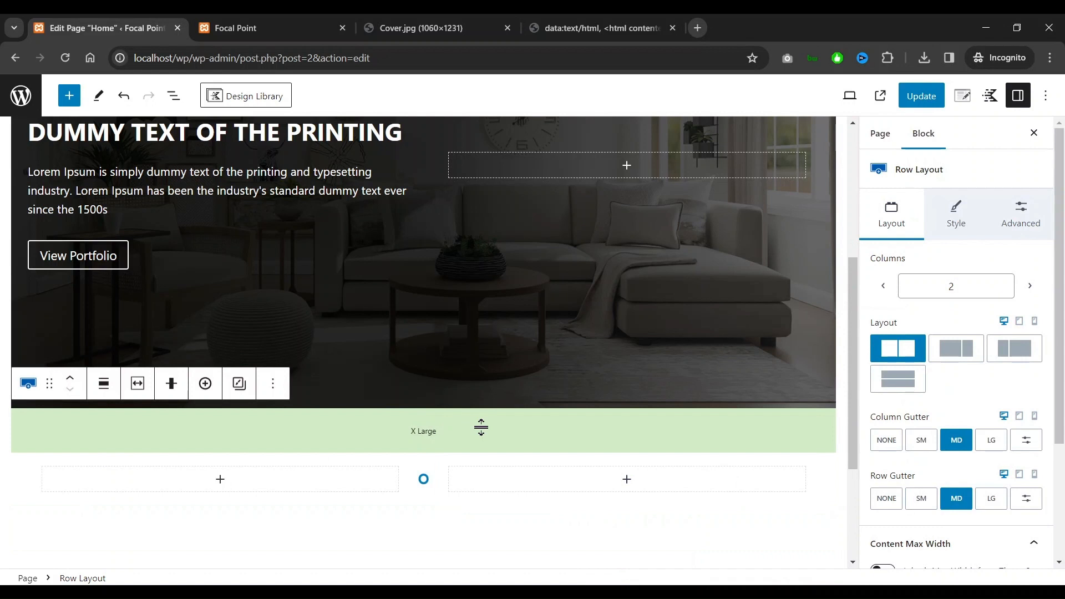
Examine the new row's layout and padding settings, comparing its placement with Cover.jpg and the live Focal Point page
{"action": "scroll", "coordinate": [465, 421], "scroll_direction": "down", "scroll_amount": 1}
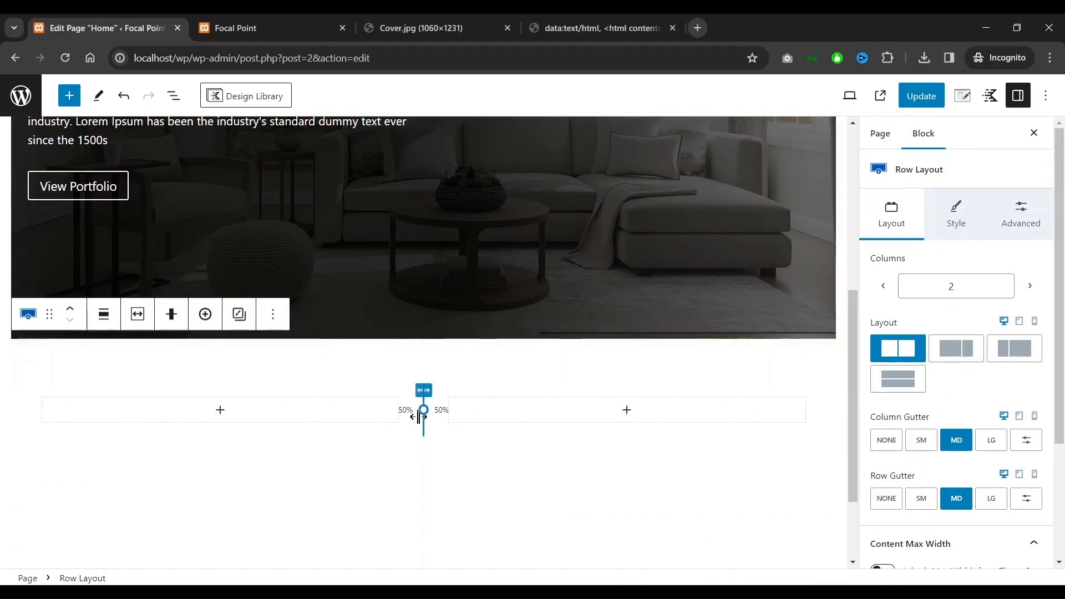
{"action": "scroll", "coordinate": [411, 327], "scroll_direction": "up", "scroll_amount": 5}
{"action": "scroll", "coordinate": [431, 244], "scroll_direction": "down", "scroll_amount": 5}
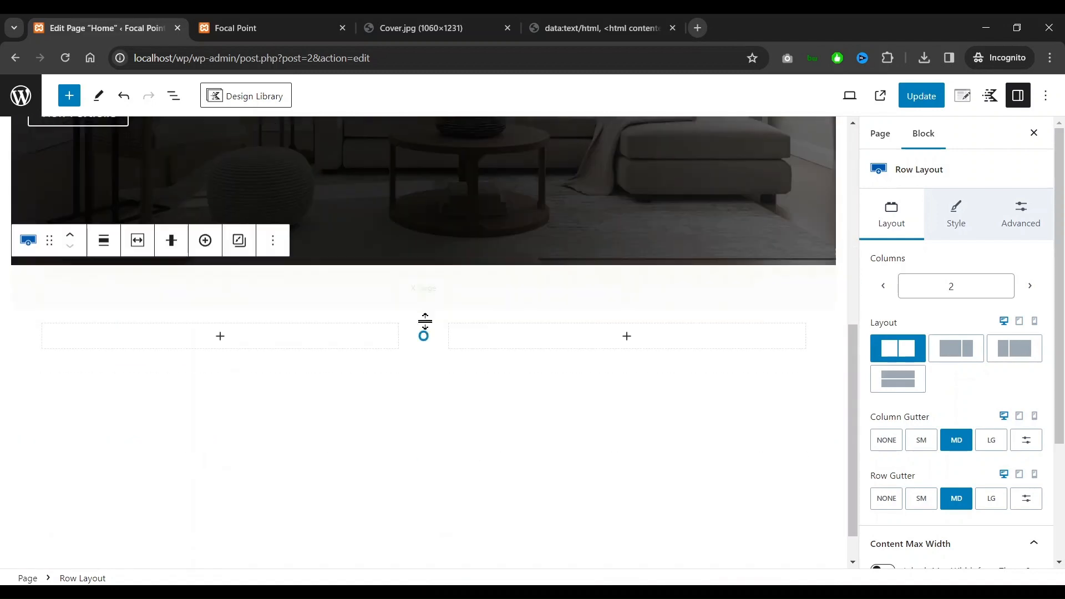
{"action": "left_click", "coordinate": [1022, 210]}
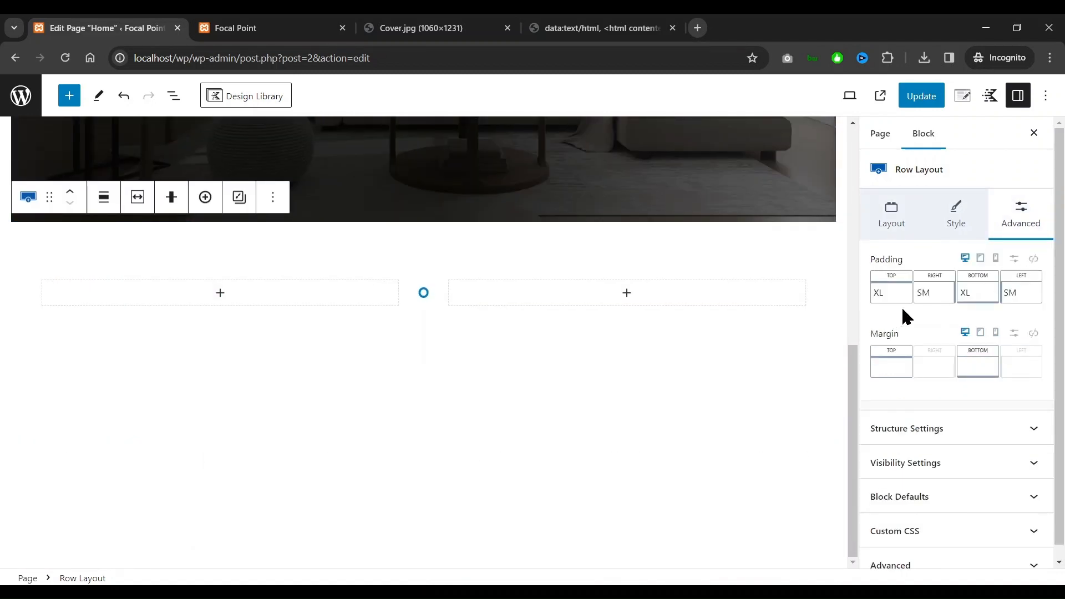
{"action": "left_click", "coordinate": [891, 218]}
{"action": "left_click", "coordinate": [433, 29]}
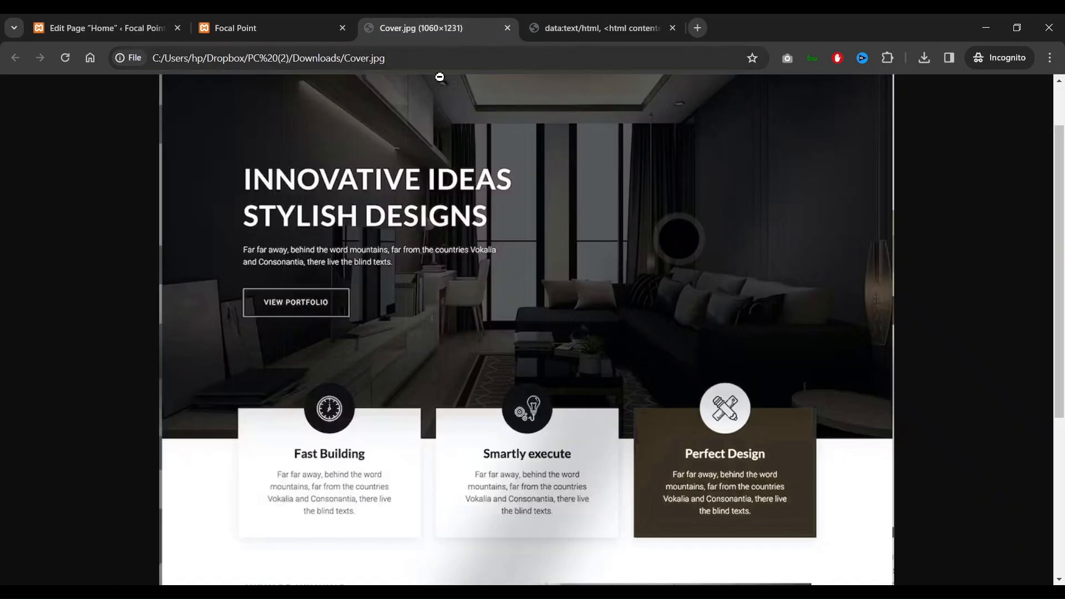
{"action": "left_click", "coordinate": [250, 28]}
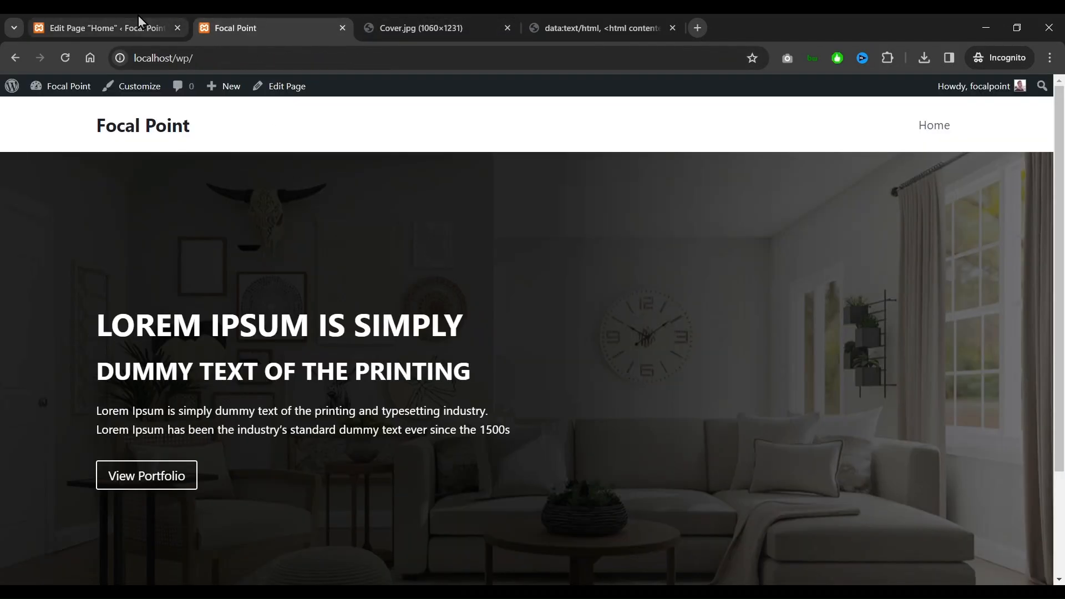
{"action": "left_click", "coordinate": [118, 24]}
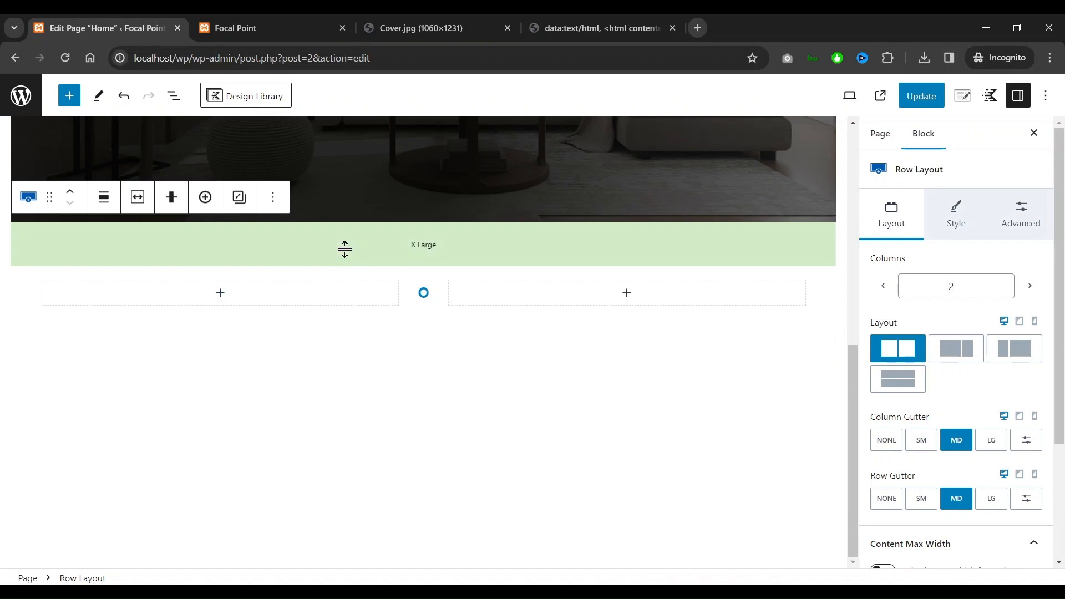
{"action": "scroll", "coordinate": [494, 283], "scroll_direction": "up", "scroll_amount": 1}
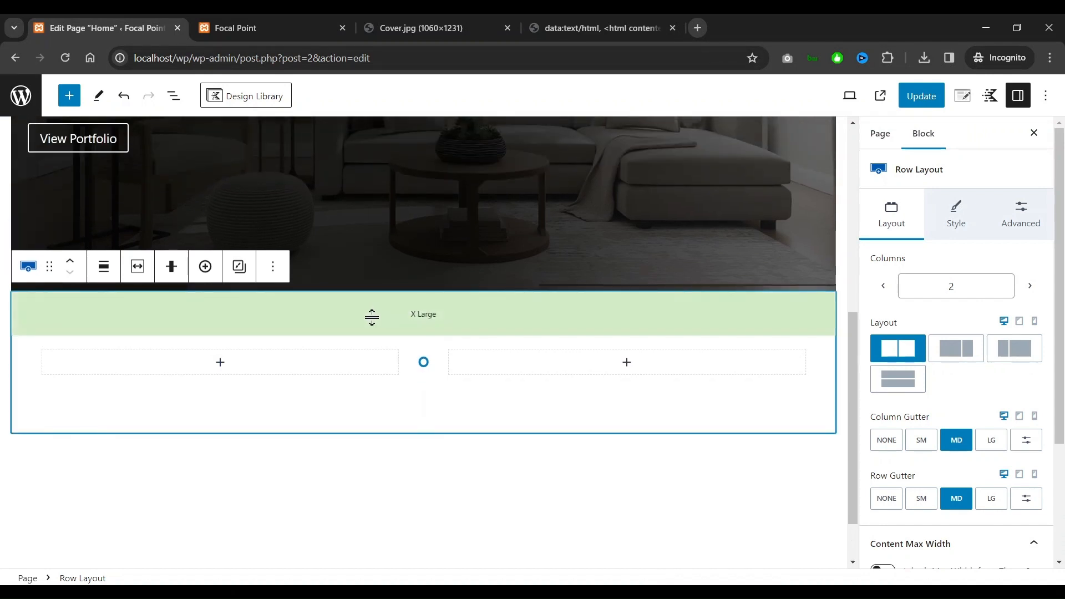
Link the padding sides of the new row and set the padding to None (0px) all around
{"action": "left_click", "coordinate": [1020, 218]}
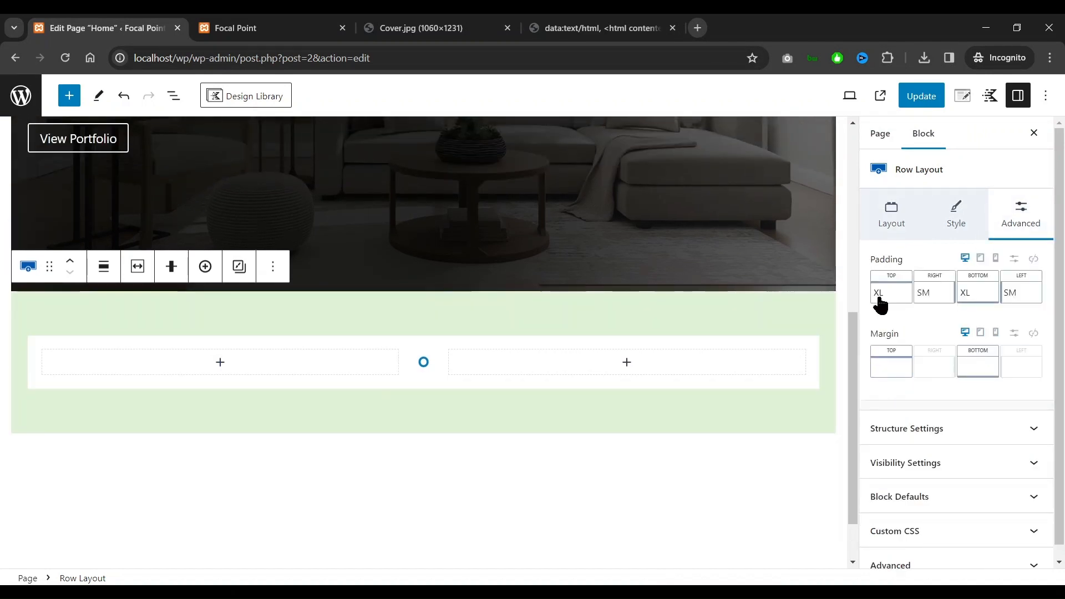
{"action": "left_click", "coordinate": [878, 298]}
{"action": "left_click_drag", "start_coordinate": [963, 352], "coordinate": [884, 352]}
{"action": "left_click", "coordinate": [936, 294]}
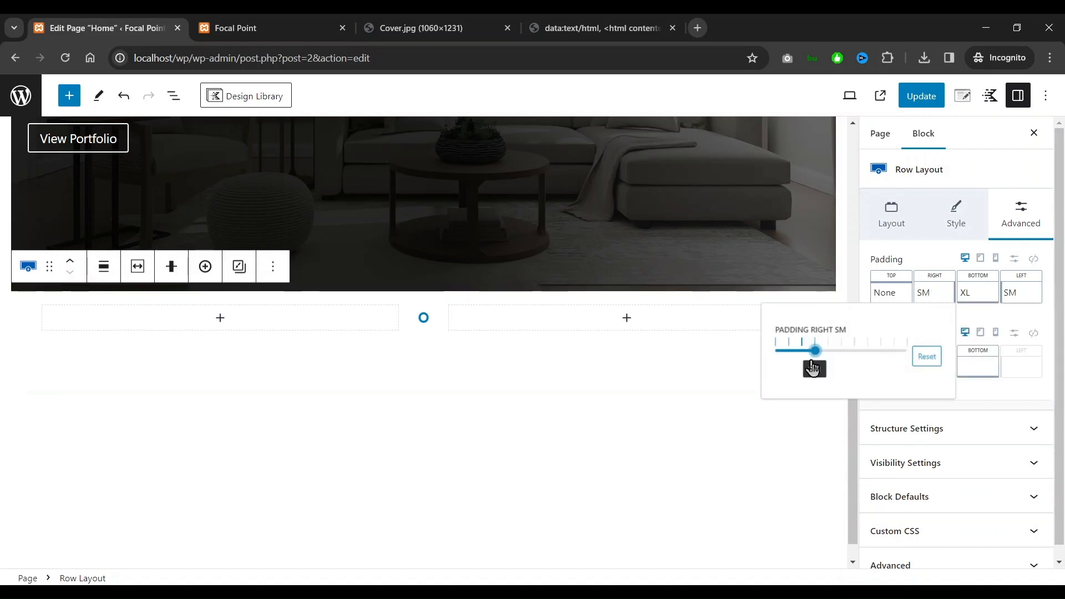
{"action": "left_click_drag", "start_coordinate": [813, 350], "coordinate": [763, 360]}
{"action": "left_click", "coordinate": [983, 299]}
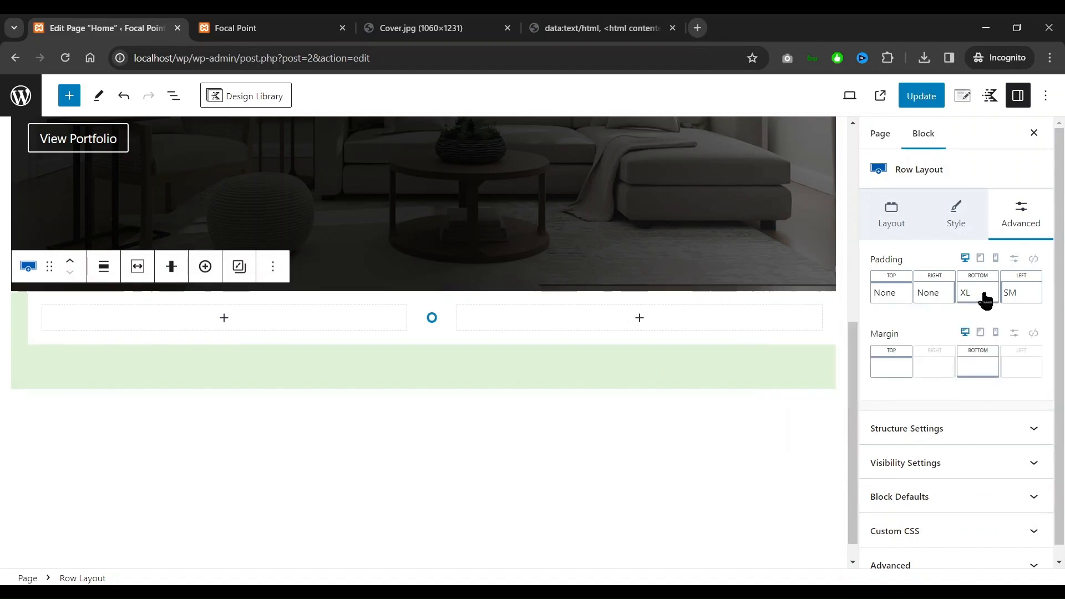
{"action": "left_click", "coordinate": [1033, 259]}
{"action": "left_click_drag", "start_coordinate": [877, 301], "coordinate": [855, 306]}
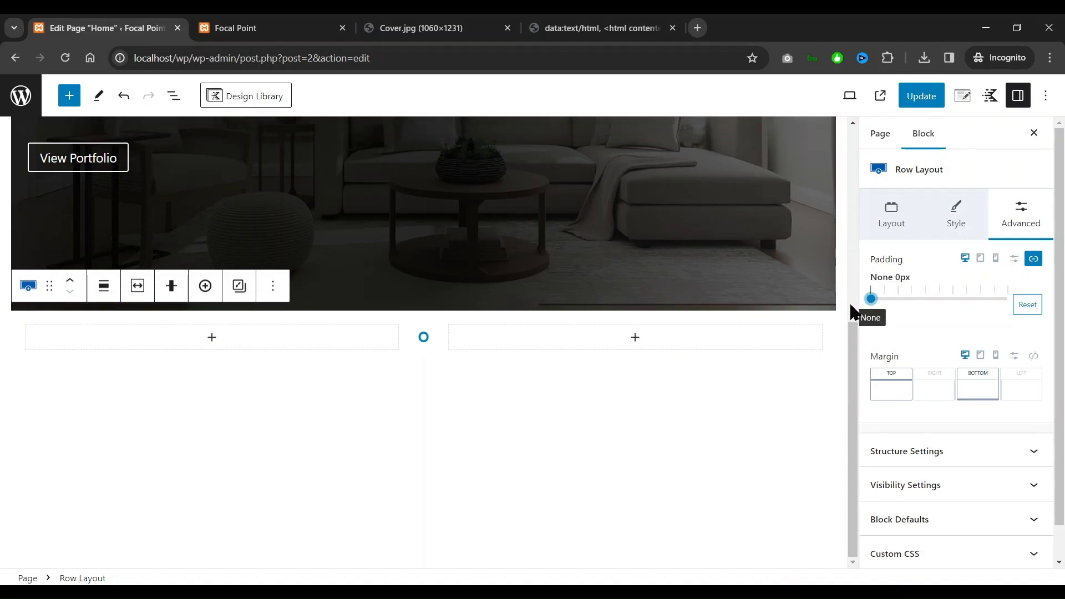
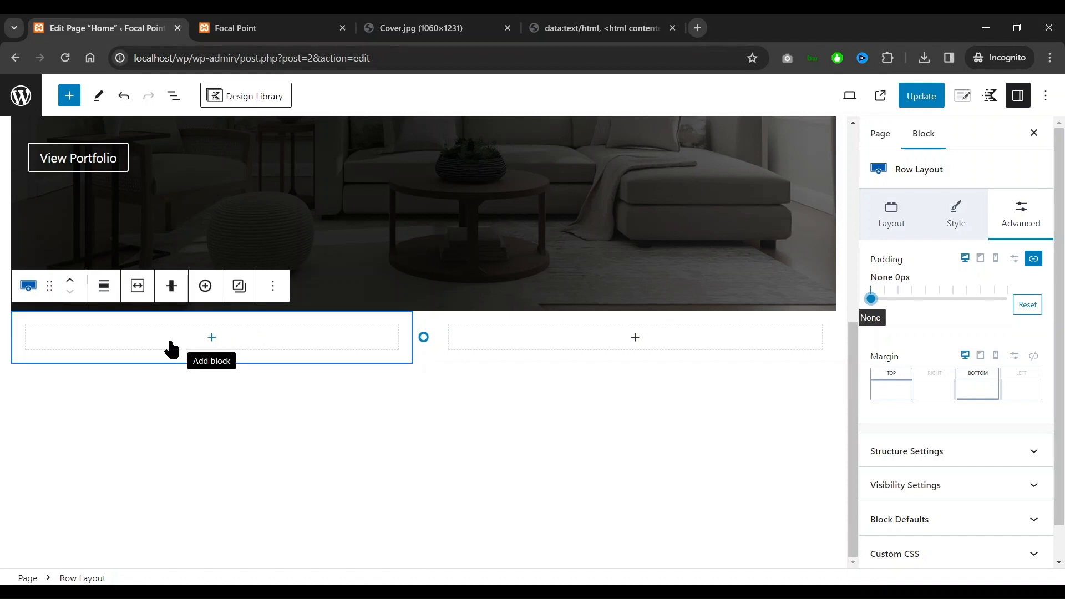
Reduce the new row layout below the hero to 1 column
{"action": "left_click", "coordinate": [27, 291]}
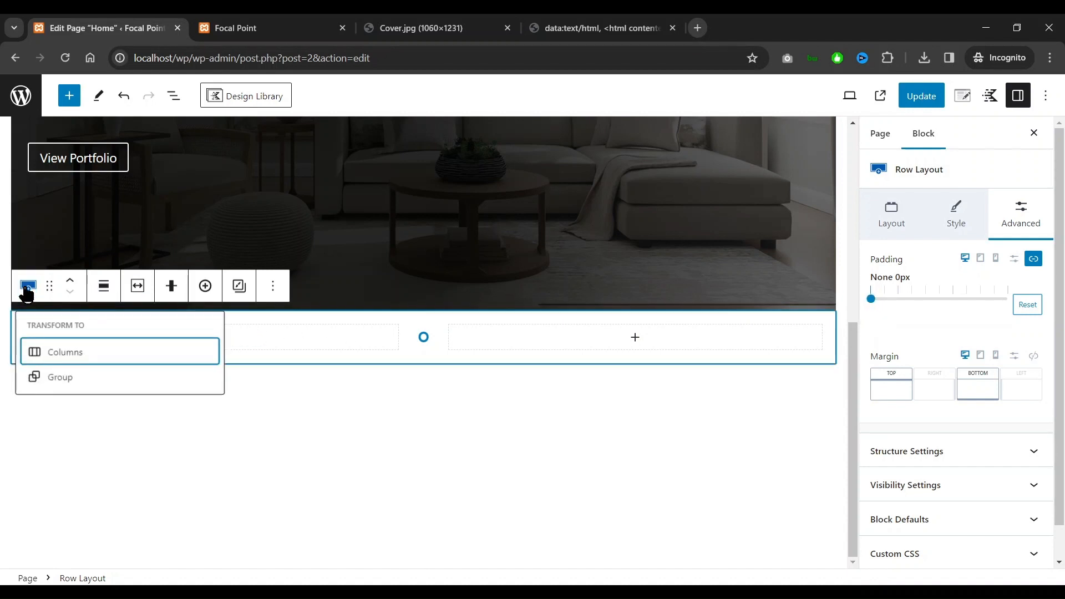
{"action": "left_click", "coordinate": [875, 205]}
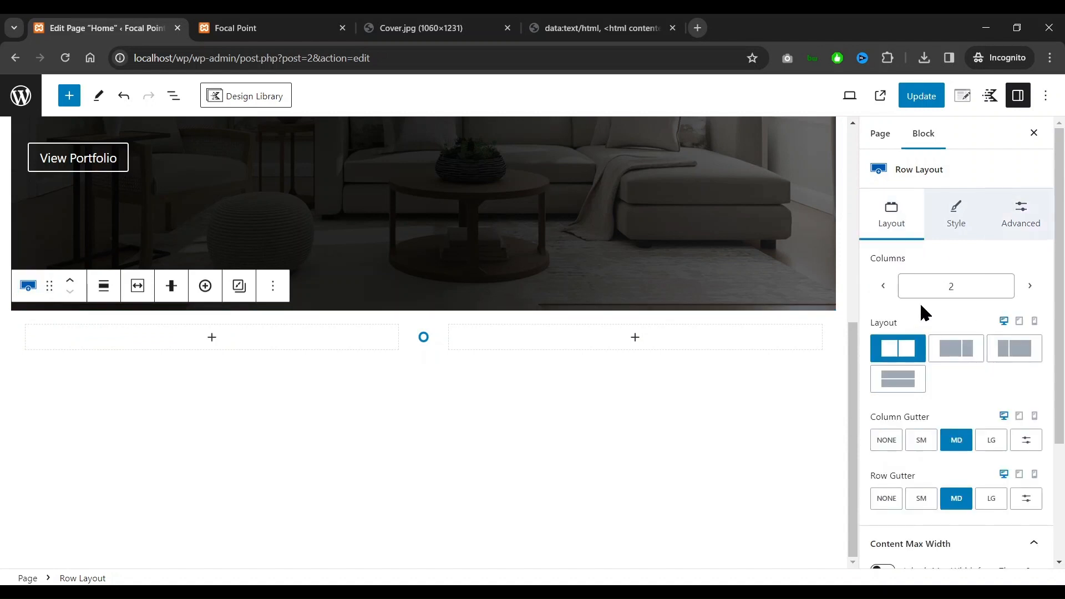
{"action": "left_click", "coordinate": [883, 285]}
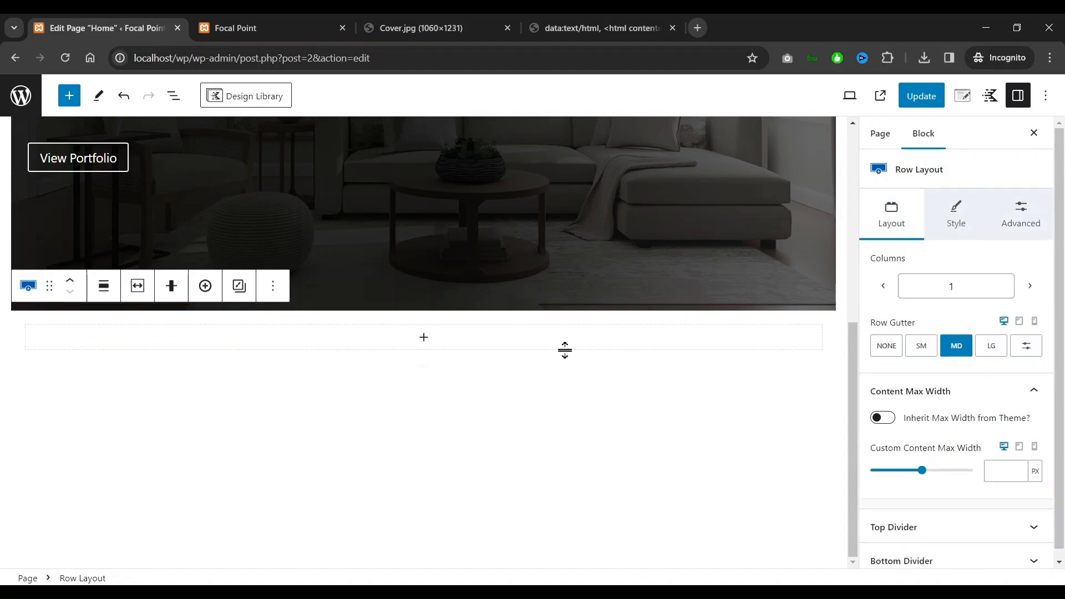
Inspect the Section nested inside the new row in the block structure, and reselect its parent Row Layout
{"action": "left_click", "coordinate": [185, 97]}
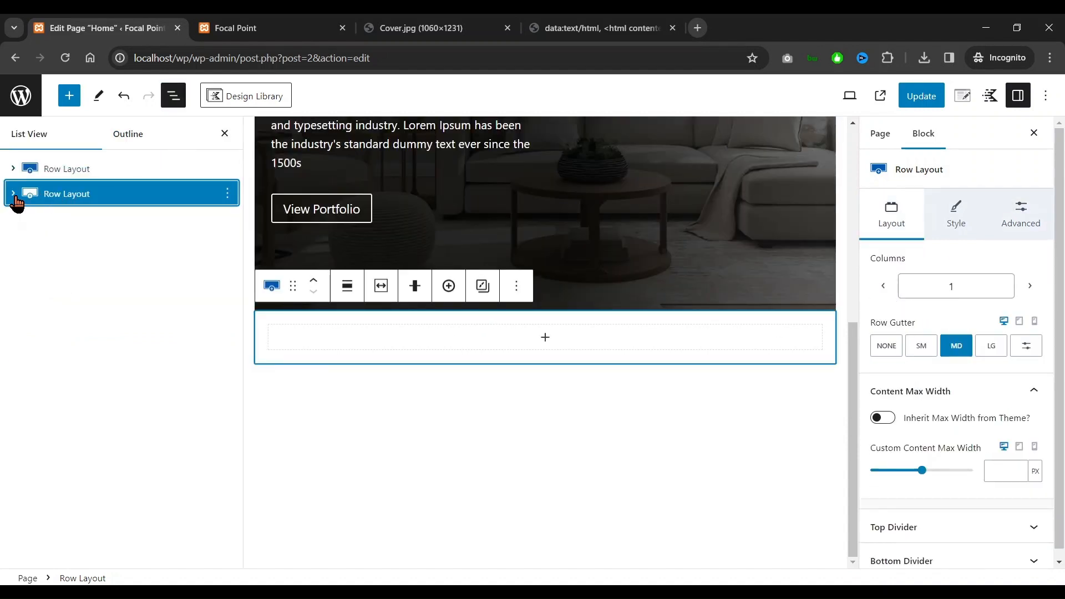
{"action": "left_click", "coordinate": [13, 194]}
{"action": "left_click", "coordinate": [79, 222]}
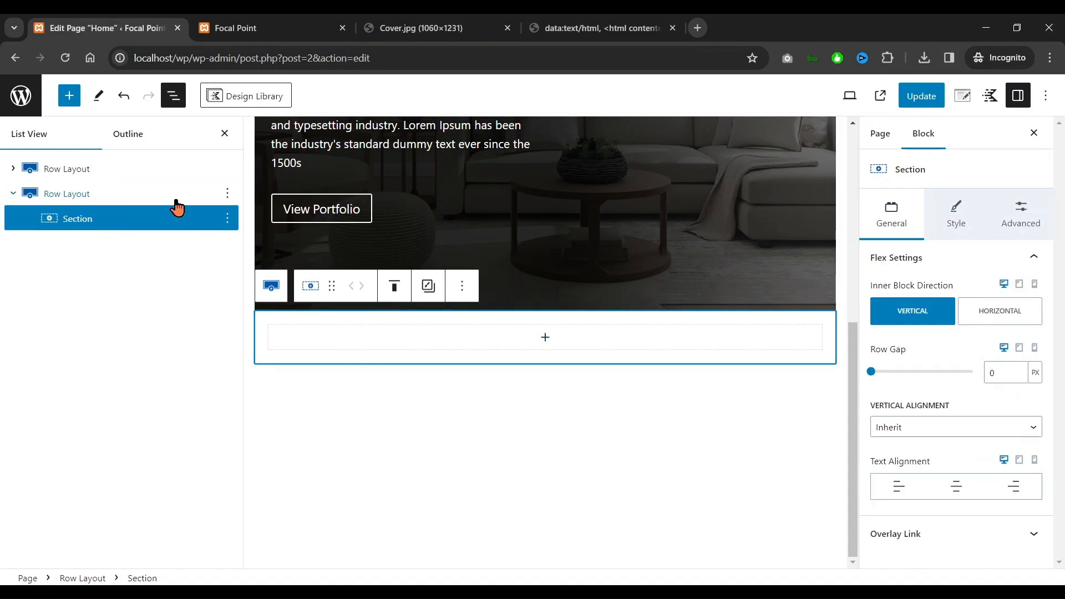
{"action": "left_click", "coordinate": [225, 134]}
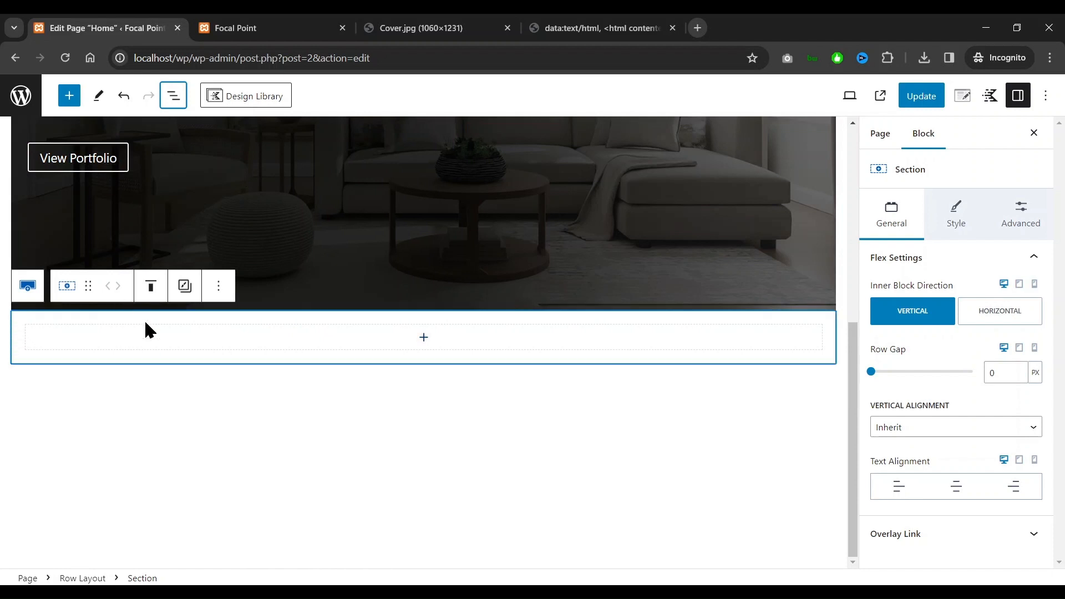
{"action": "left_click", "coordinate": [29, 288]}
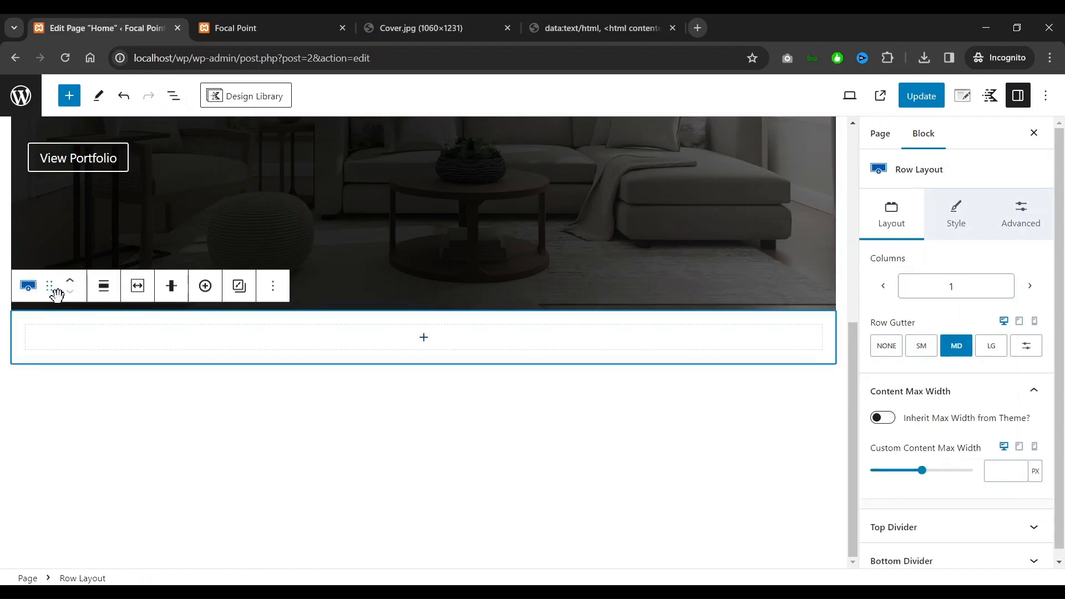
Insert a nested Row Layout with 3 columns inside the section of the row below the hero
{"action": "left_click", "coordinate": [135, 289]}
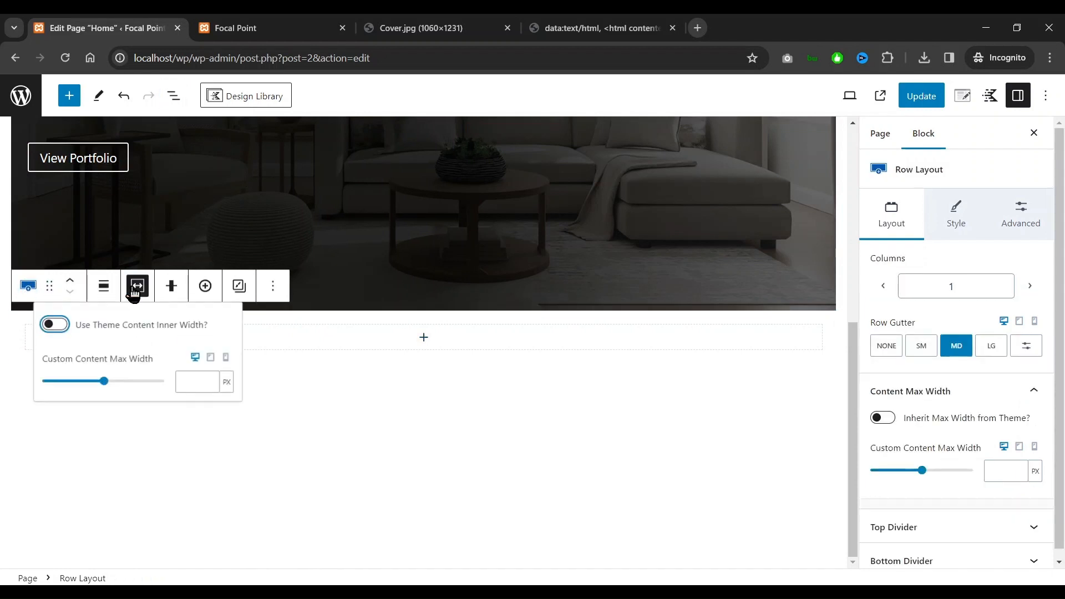
{"action": "left_click", "coordinate": [328, 320]}
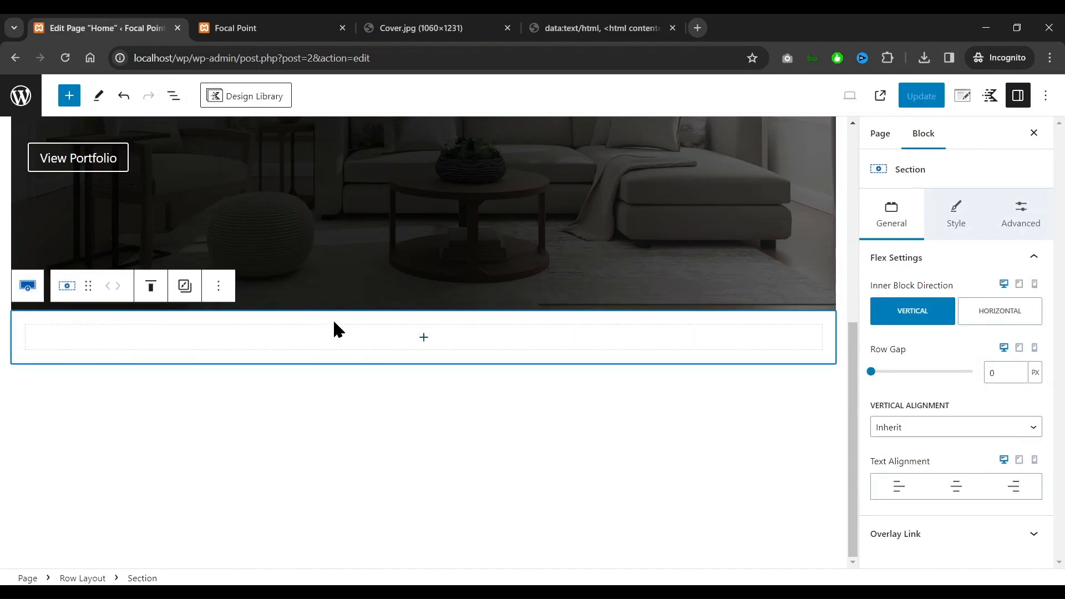
{"action": "left_click", "coordinate": [424, 338]}
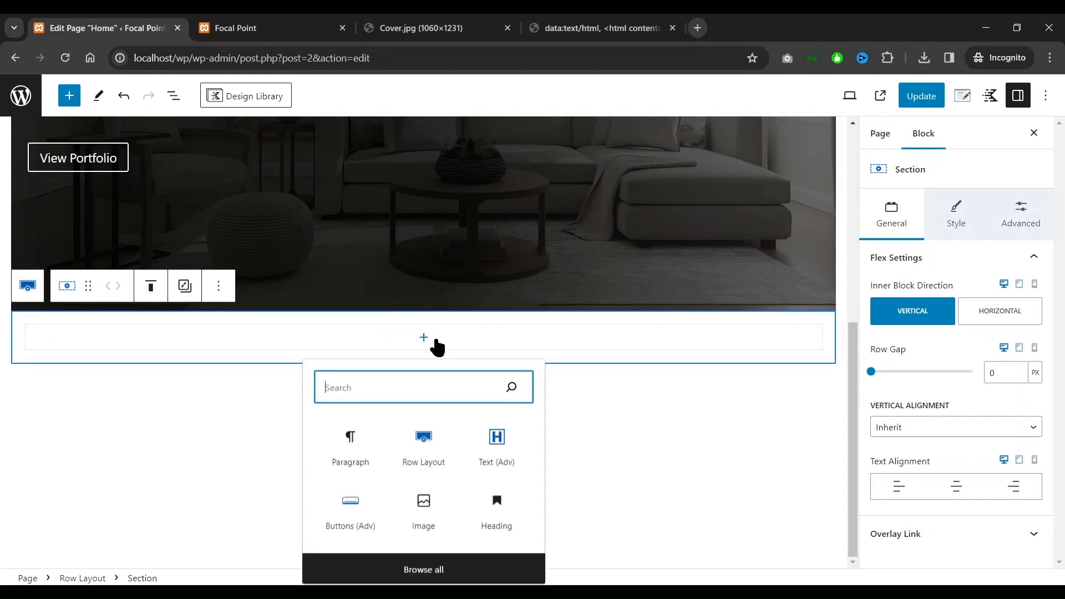
{"action": "left_click", "coordinate": [429, 451]}
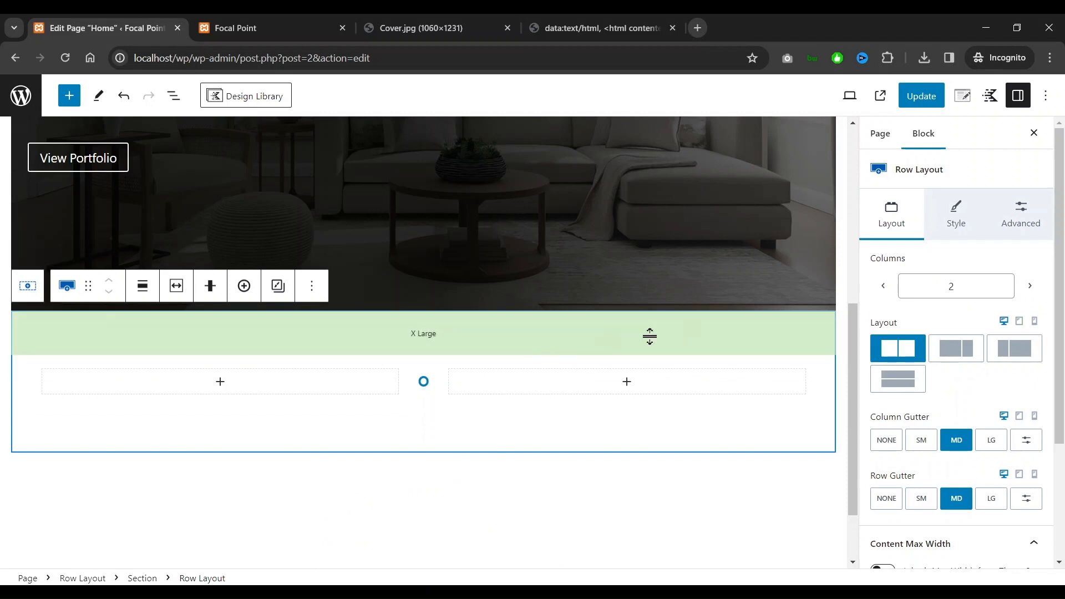
{"action": "left_click", "coordinate": [1029, 286]}
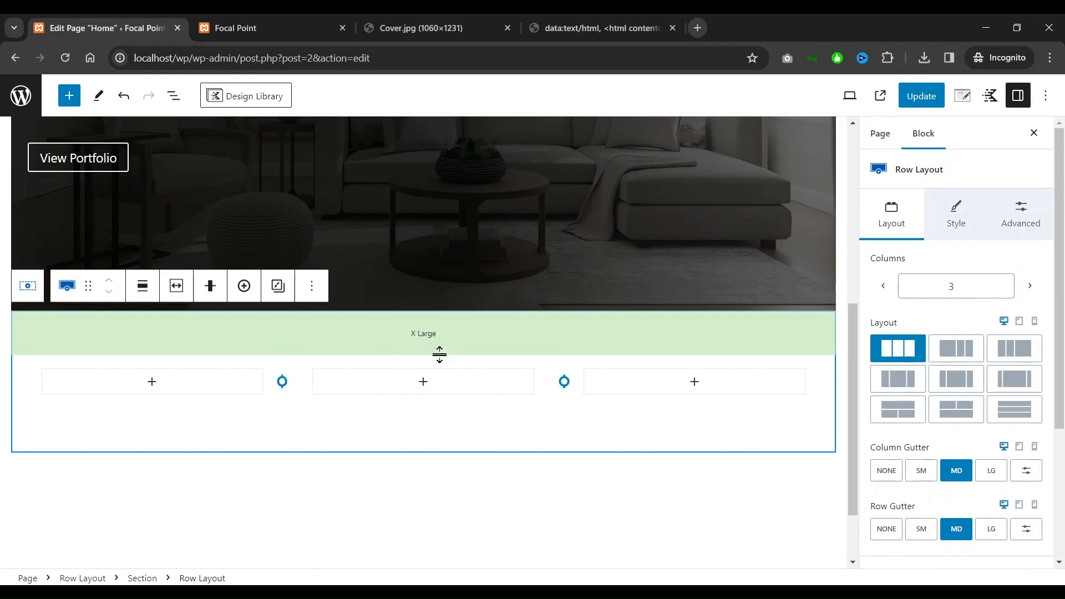
Compare the nested three-column row with the hero and overlapping feature cards in Cover.jpg
{"action": "left_click", "coordinate": [409, 22]}
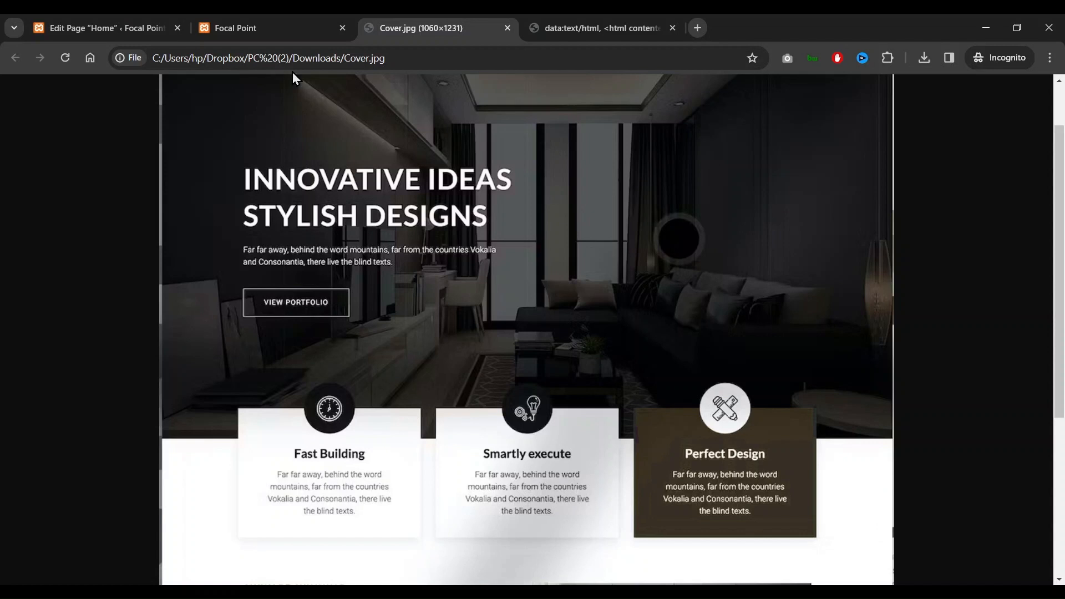
{"action": "left_click", "coordinate": [152, 26]}
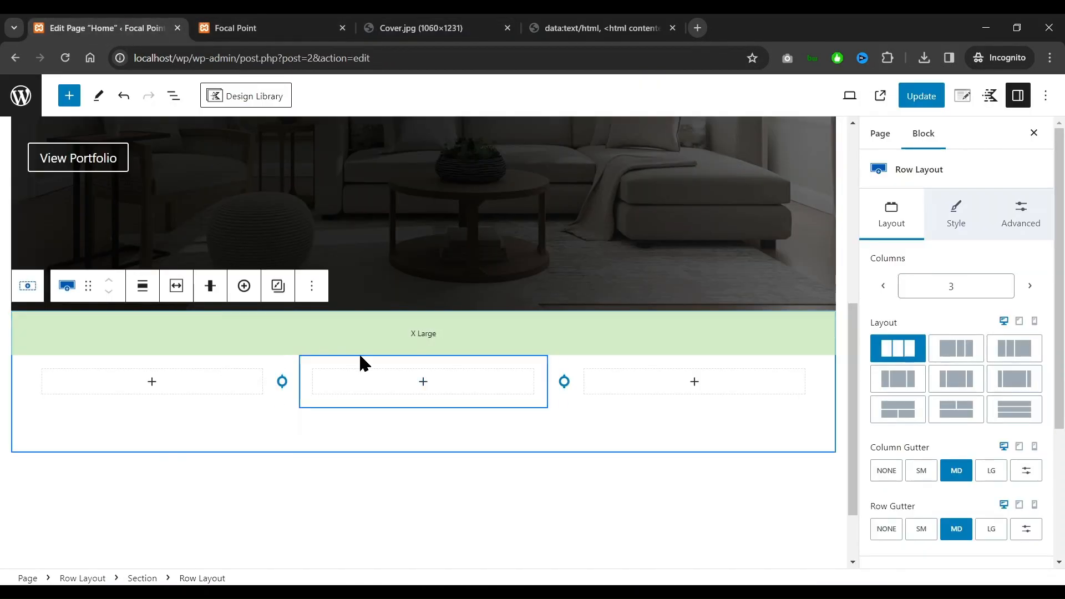
{"action": "left_click", "coordinate": [397, 341]}
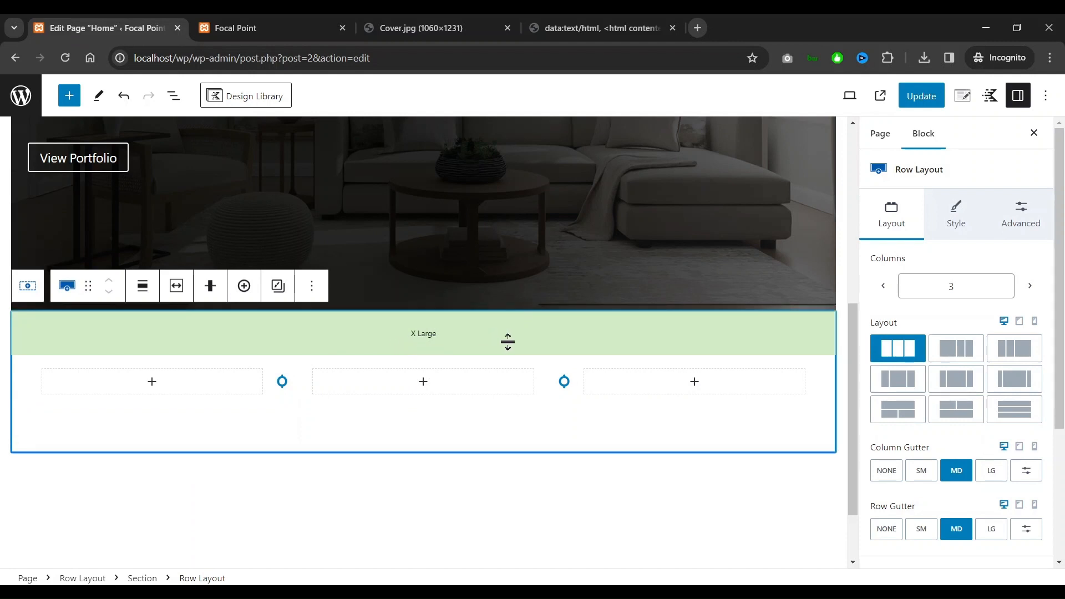
{"action": "left_click", "coordinate": [435, 28]}
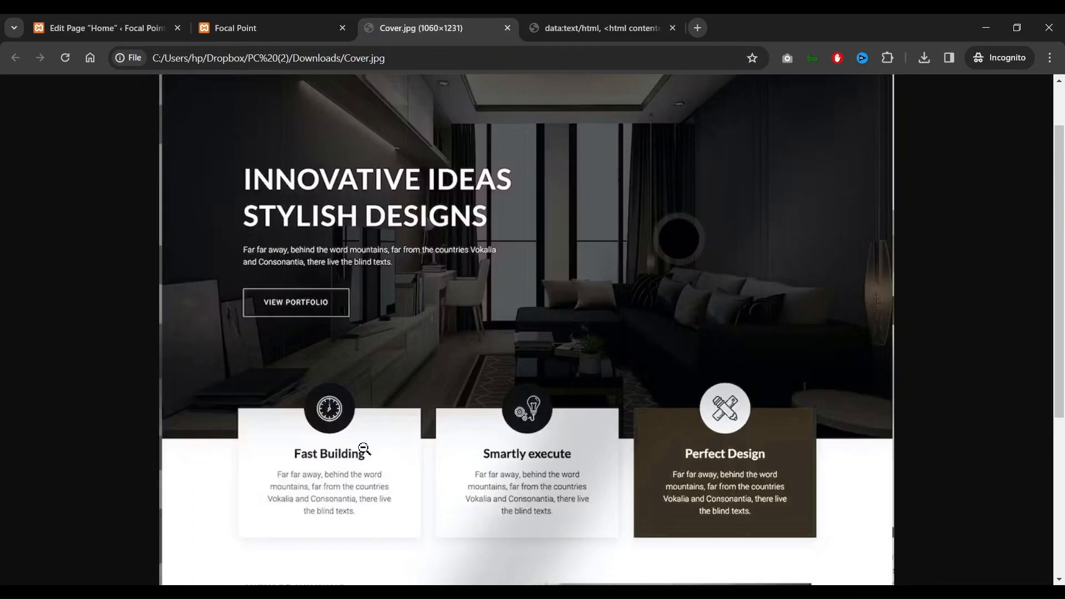
{"action": "scroll", "coordinate": [363, 454], "scroll_direction": "up", "scroll_amount": 1}
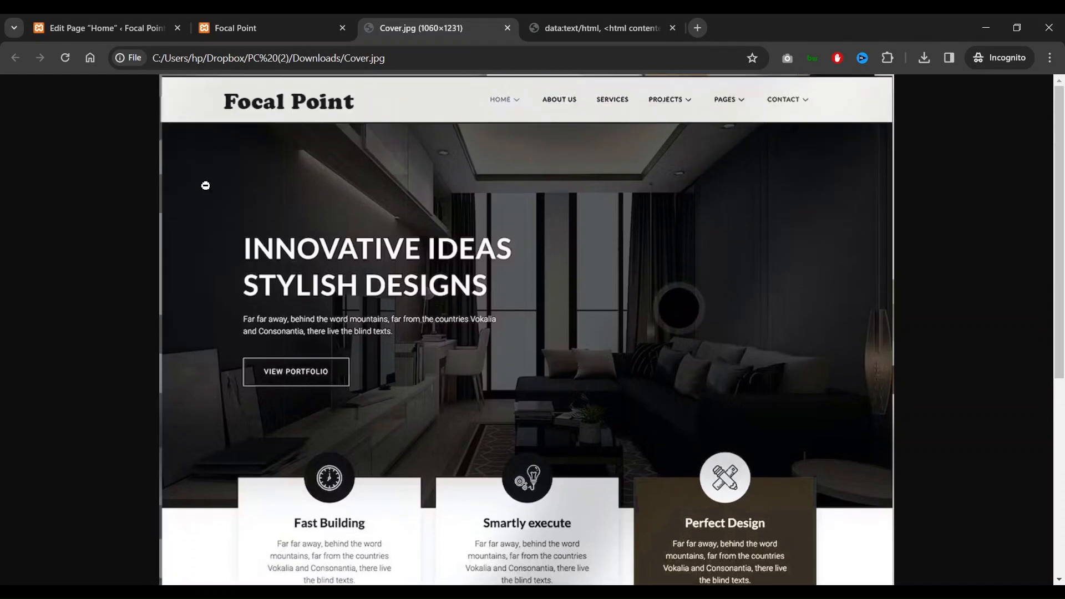
{"action": "left_click", "coordinate": [132, 28]}
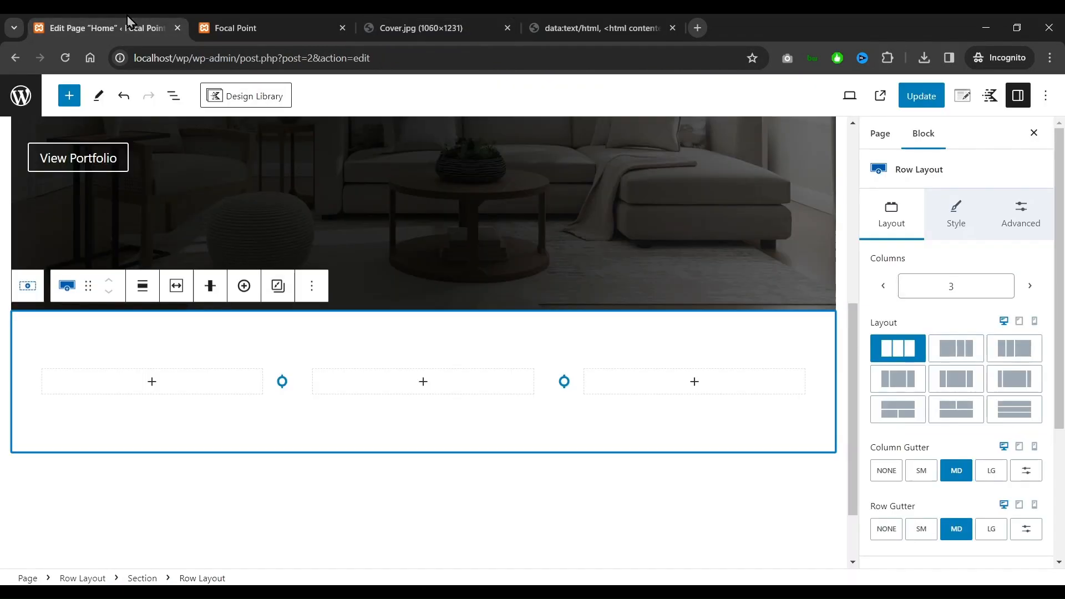
Set the nested three-column row's top padding to 0 px and clear its right, bottom and left padding
{"action": "left_click", "coordinate": [1033, 216]}
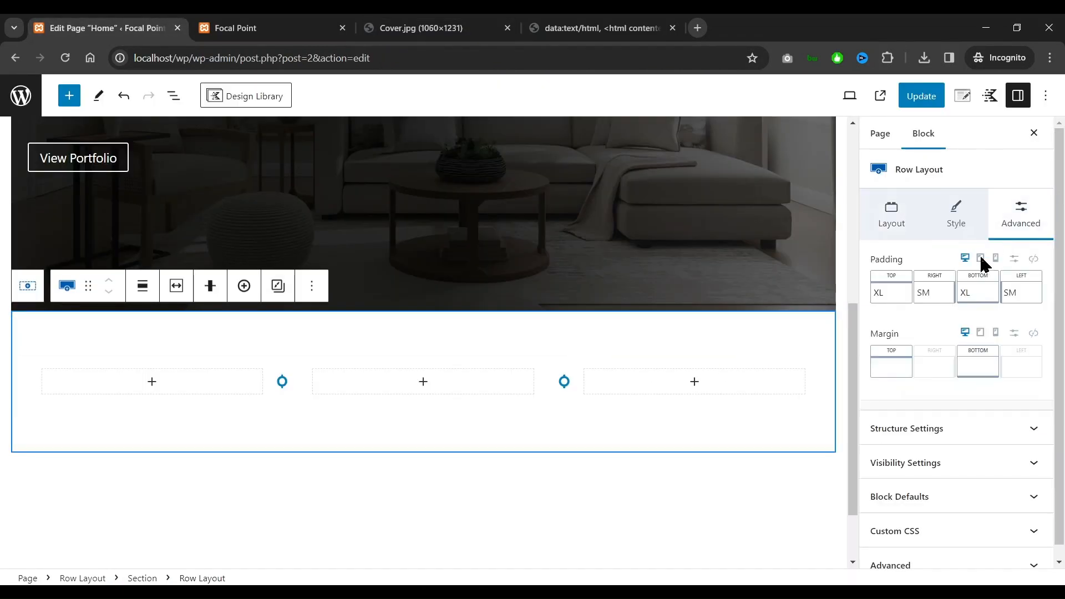
{"action": "left_click", "coordinate": [181, 98]}
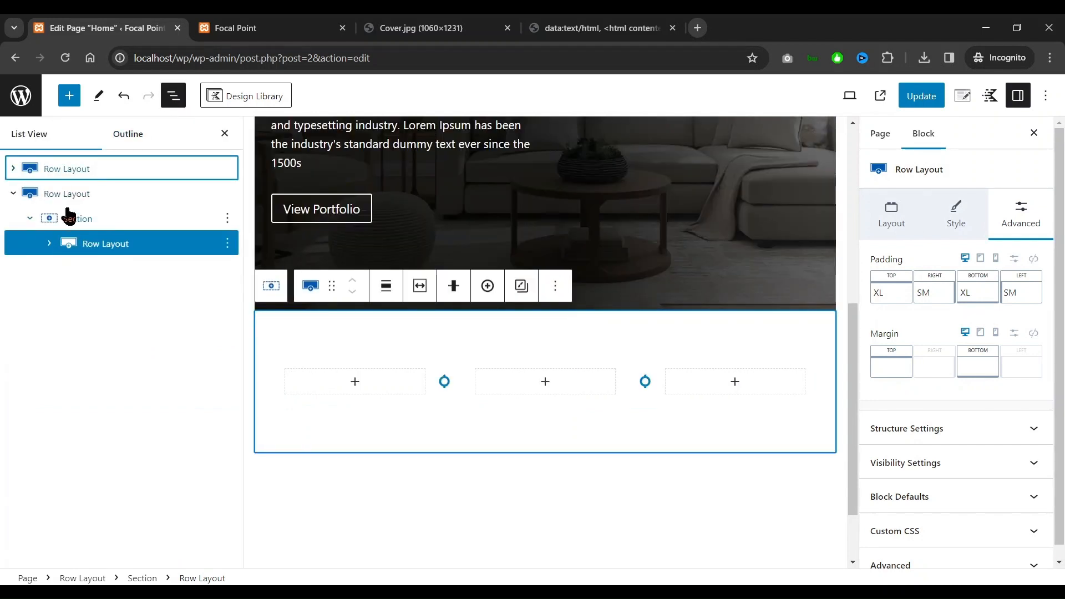
{"action": "left_click", "coordinate": [92, 246]}
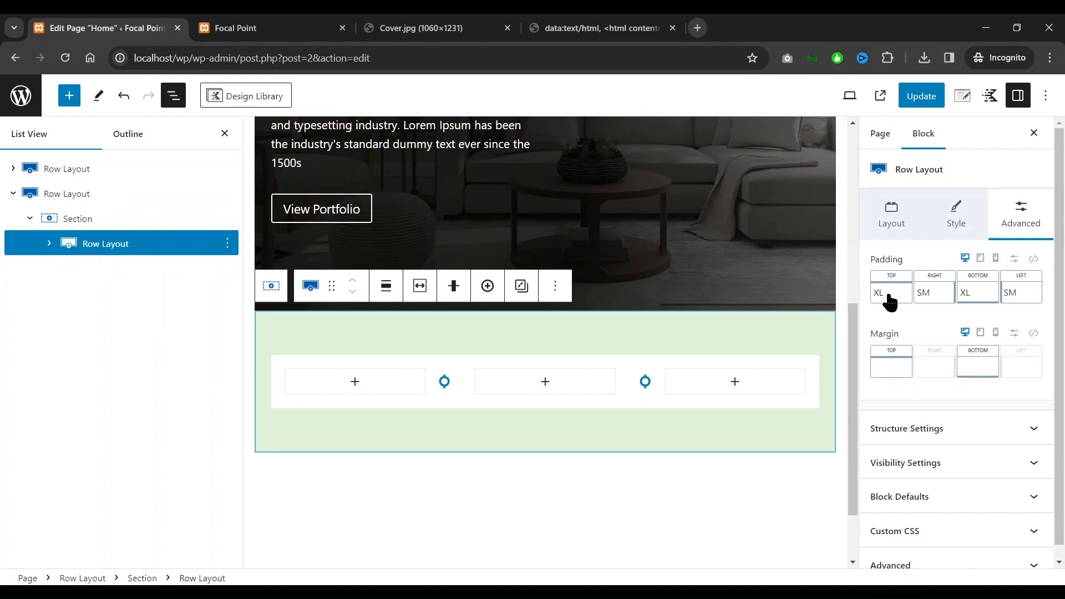
{"action": "left_click", "coordinate": [1015, 260]}
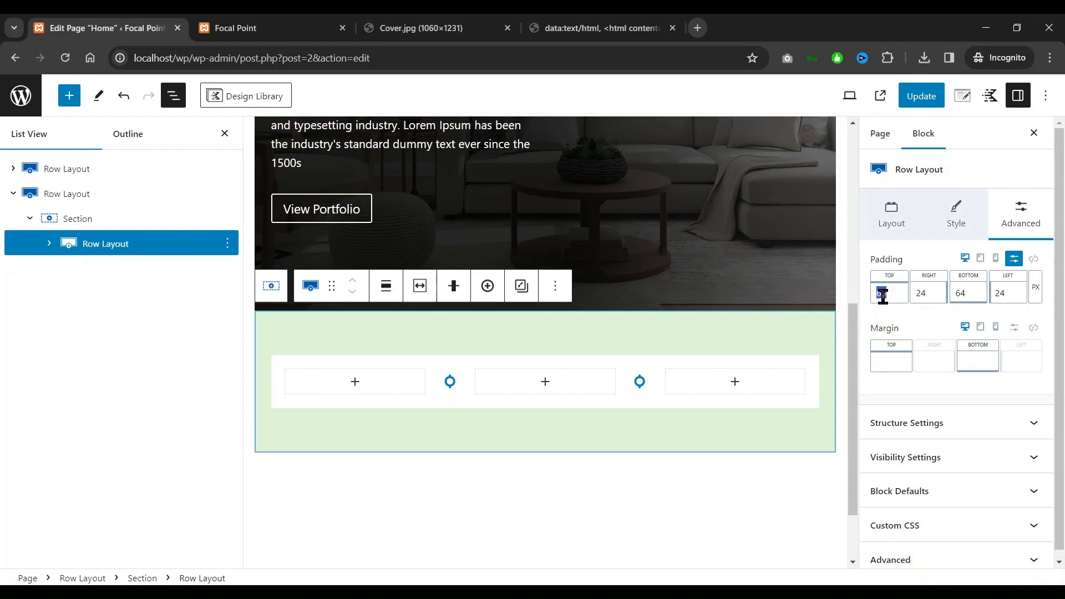
{"action": "key", "text": "BackSpace"}
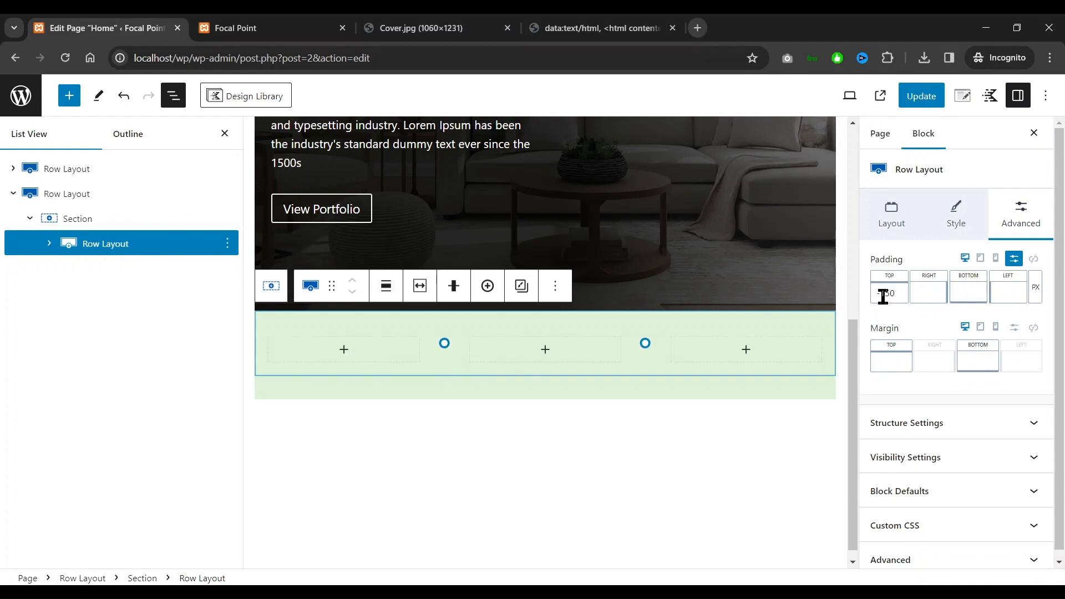
{"action": "scroll", "coordinate": [573, 363], "scroll_direction": "up", "scroll_amount": 1}
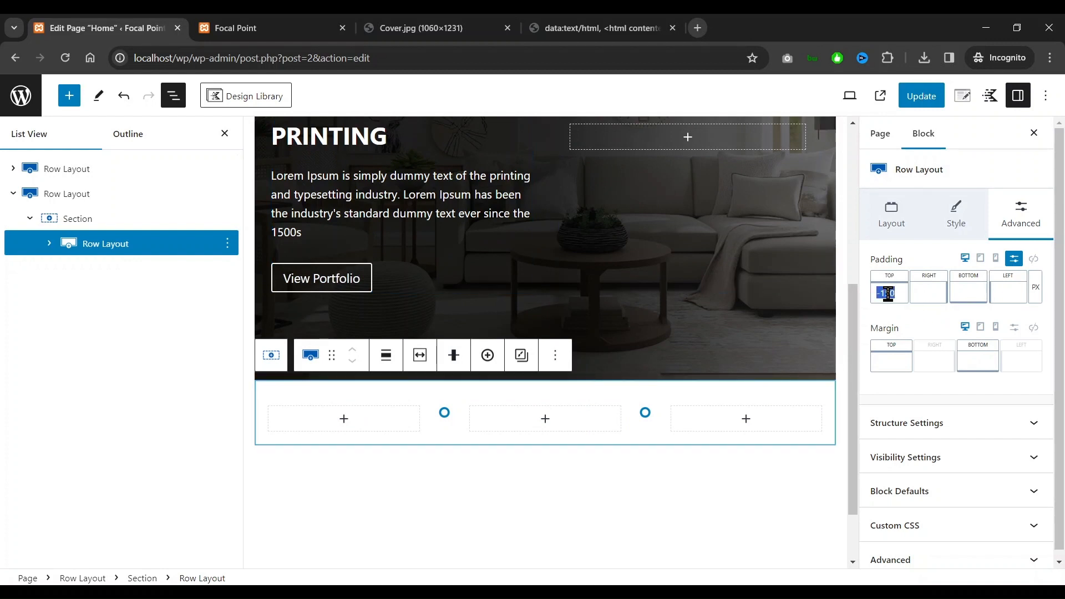
{"action": "type", "text": "0"}
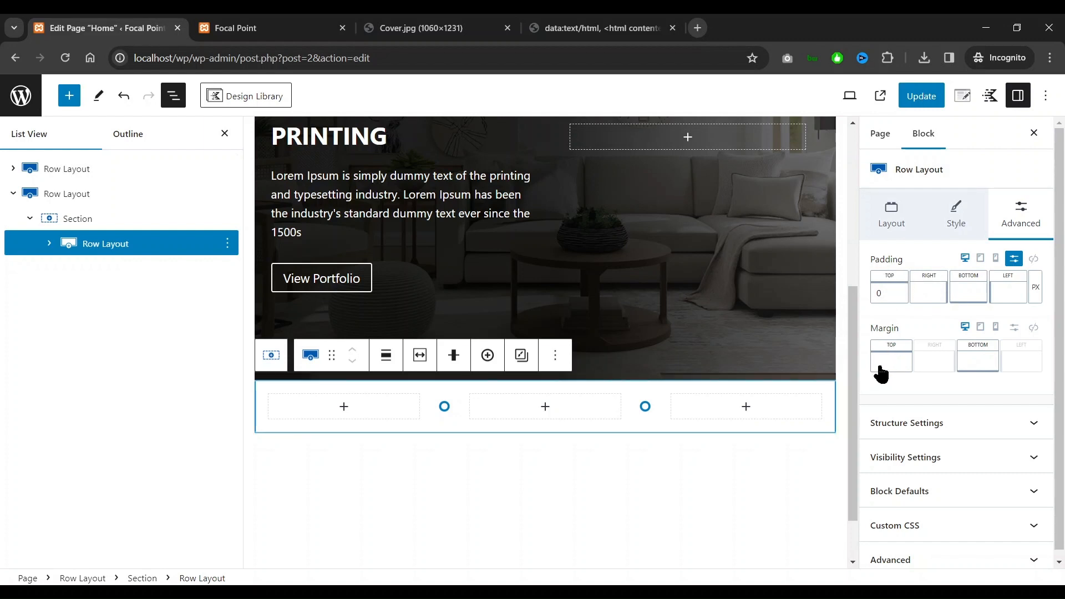
Move the nested three-column row up over the hero with a custom top margin of -80 px
{"action": "left_click", "coordinate": [880, 366]}
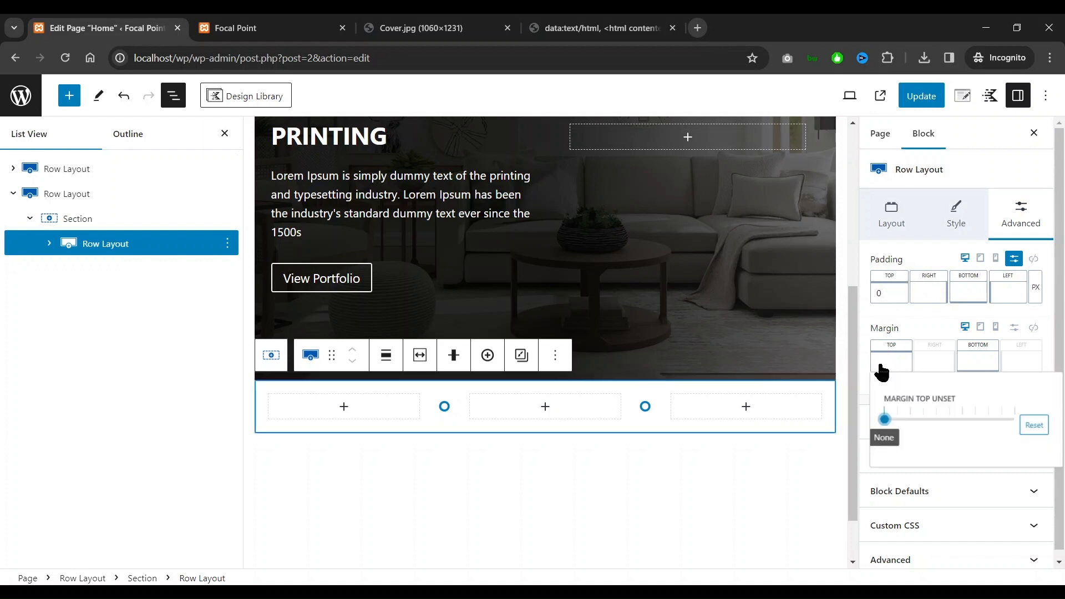
{"action": "left_click", "coordinate": [1014, 327]}
{"action": "left_click", "coordinate": [888, 364]}
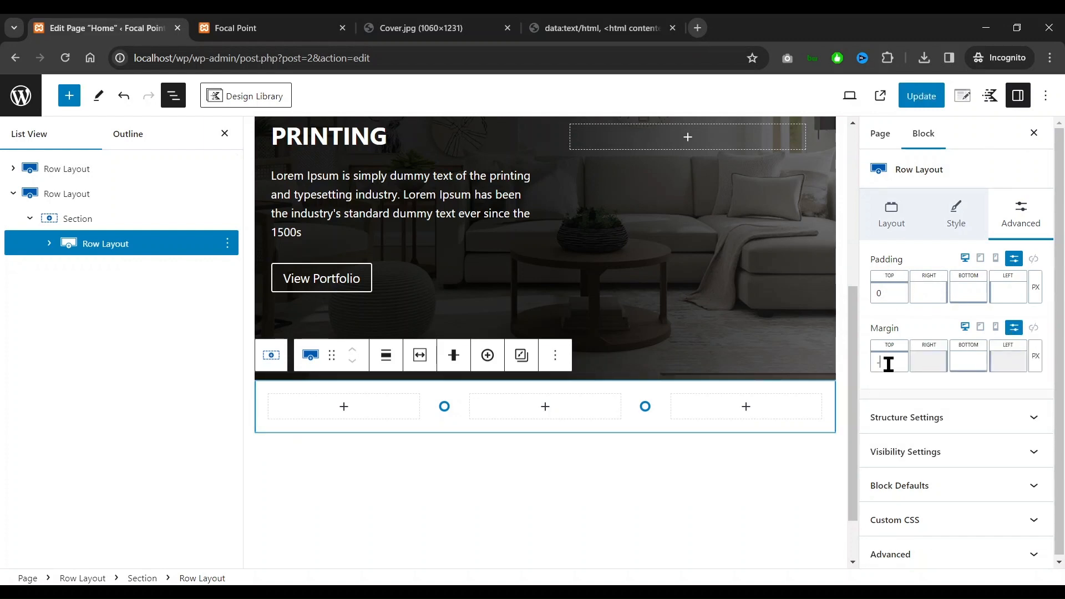
{"action": "type", "text": "-150"}
{"action": "scroll", "coordinate": [606, 459], "scroll_direction": "up", "scroll_amount": 5}
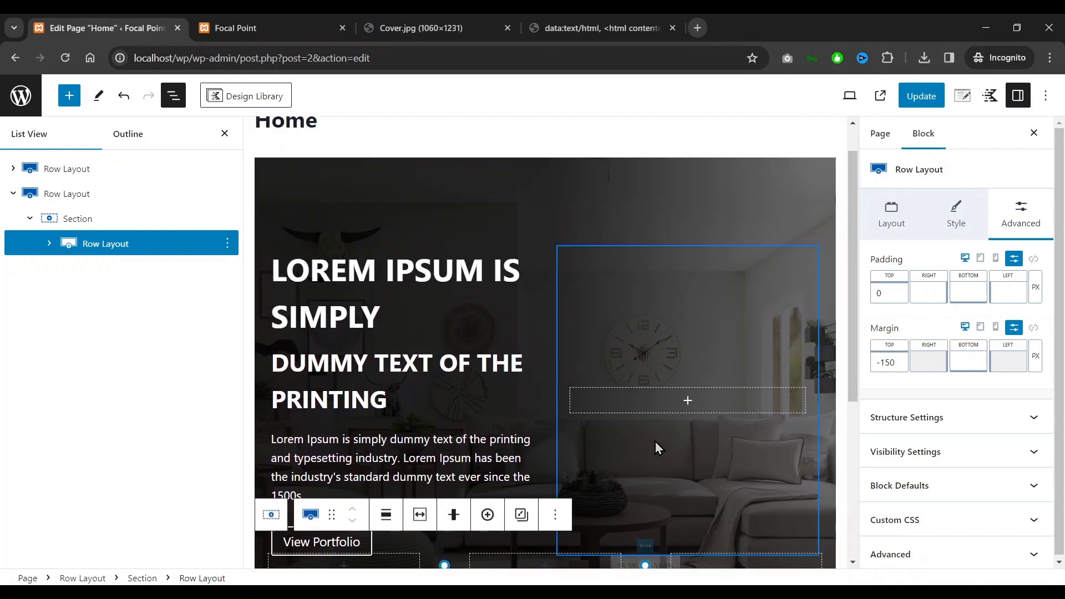
{"action": "scroll", "coordinate": [656, 448], "scroll_direction": "down", "scroll_amount": 3}
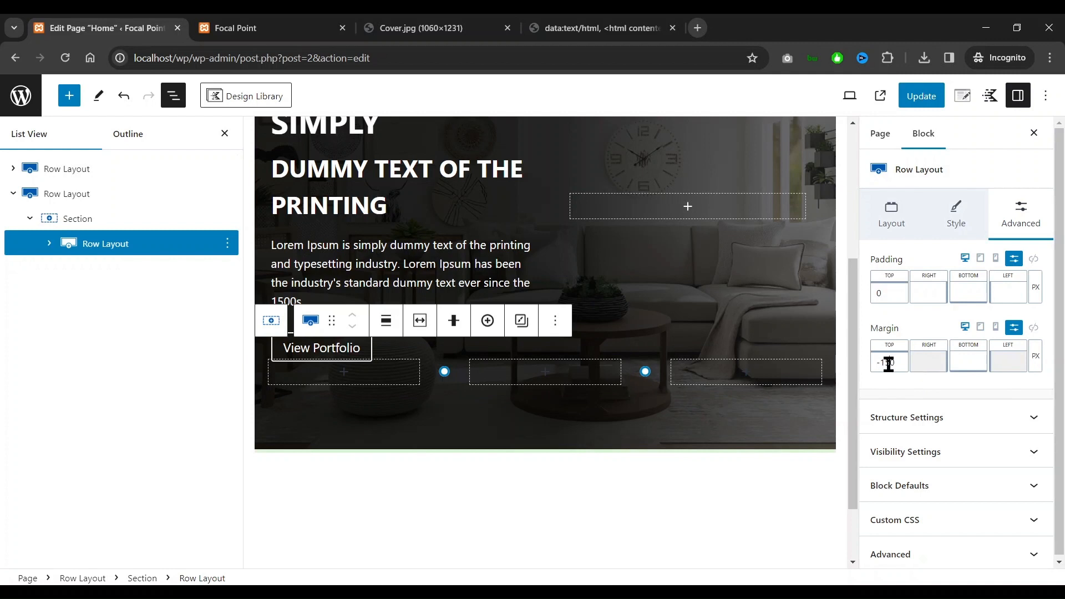
{"action": "key", "text": "BackSpace"}
{"action": "key", "text": "BackSpace"}
{"action": "key", "text": "BackSpace"}
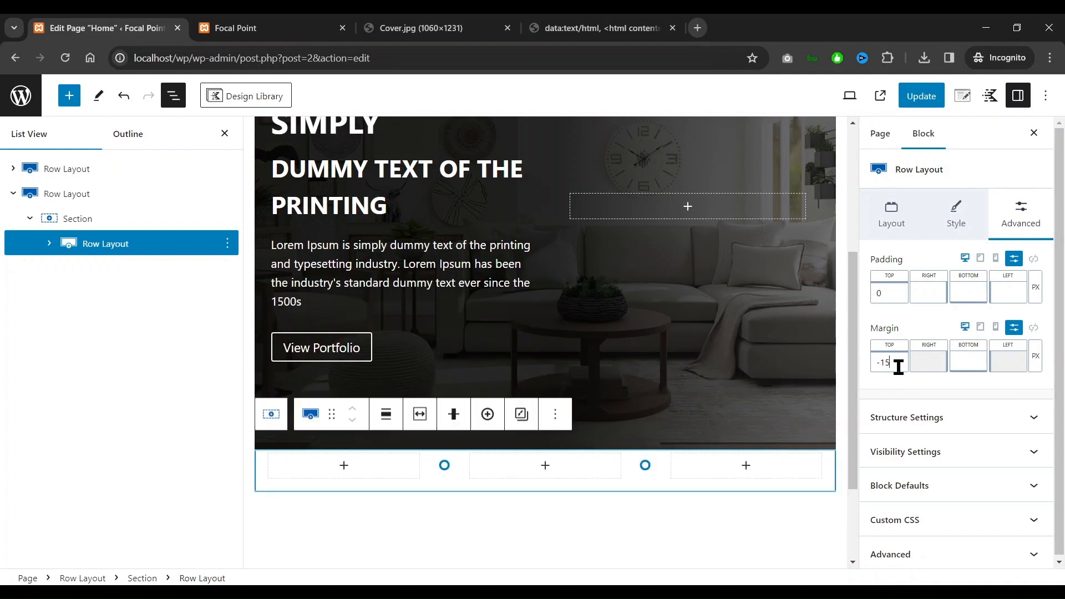
{"action": "type", "text": "80"}
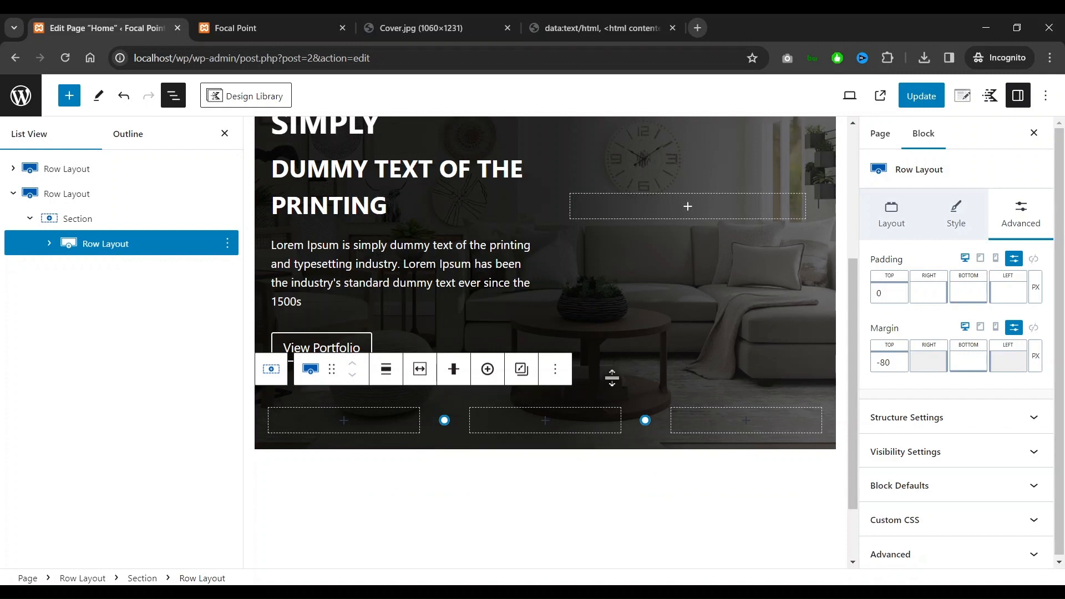
Increase the hero row's bottom padding to 3XL
{"action": "left_click", "coordinate": [646, 371]}
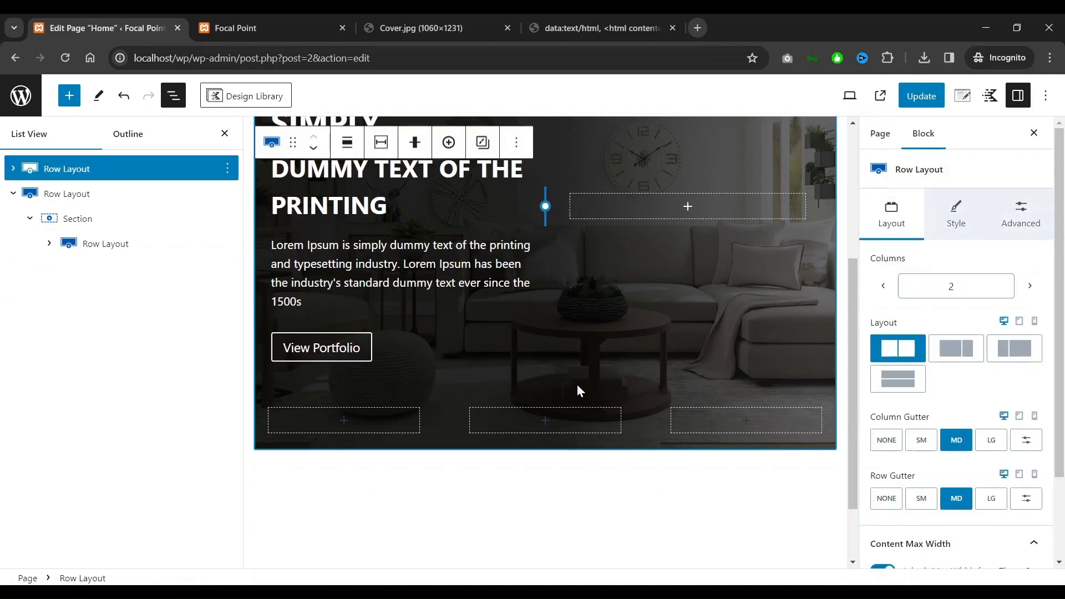
{"action": "scroll", "coordinate": [388, 343], "scroll_direction": "up", "scroll_amount": 1}
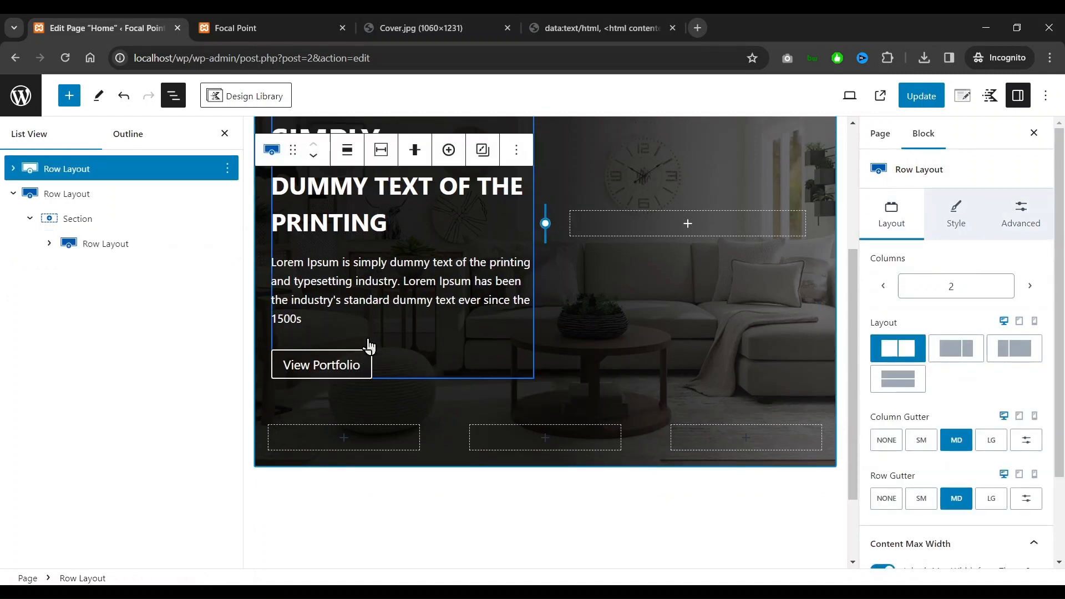
{"action": "scroll", "coordinate": [369, 347], "scroll_direction": "up", "scroll_amount": 2}
{"action": "scroll", "coordinate": [706, 238], "scroll_direction": "up", "scroll_amount": 2}
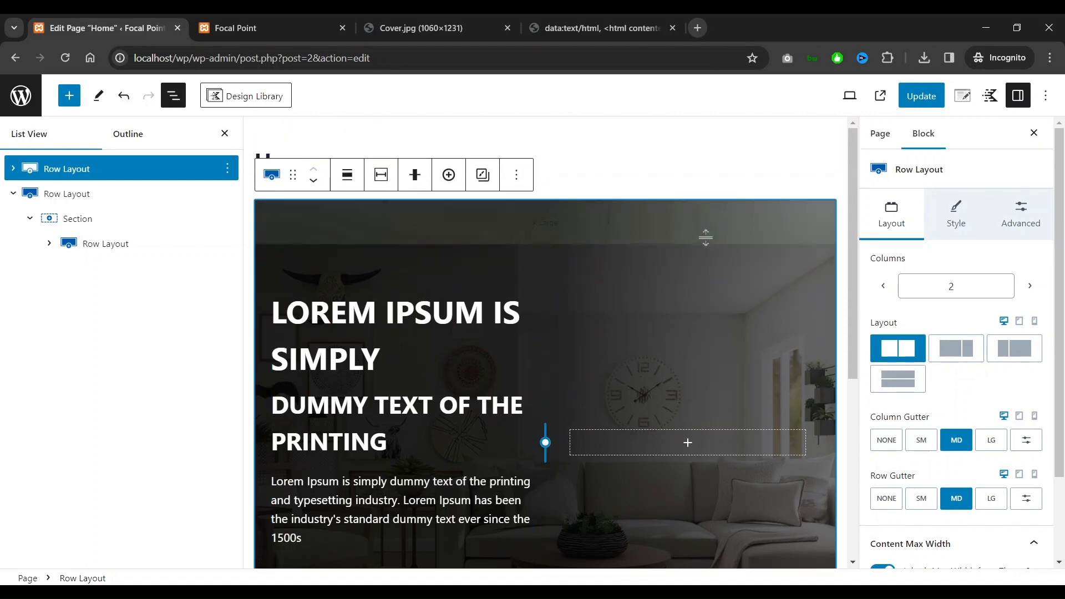
{"action": "left_click", "coordinate": [1021, 219]}
{"action": "scroll", "coordinate": [556, 364], "scroll_direction": "down", "scroll_amount": 3}
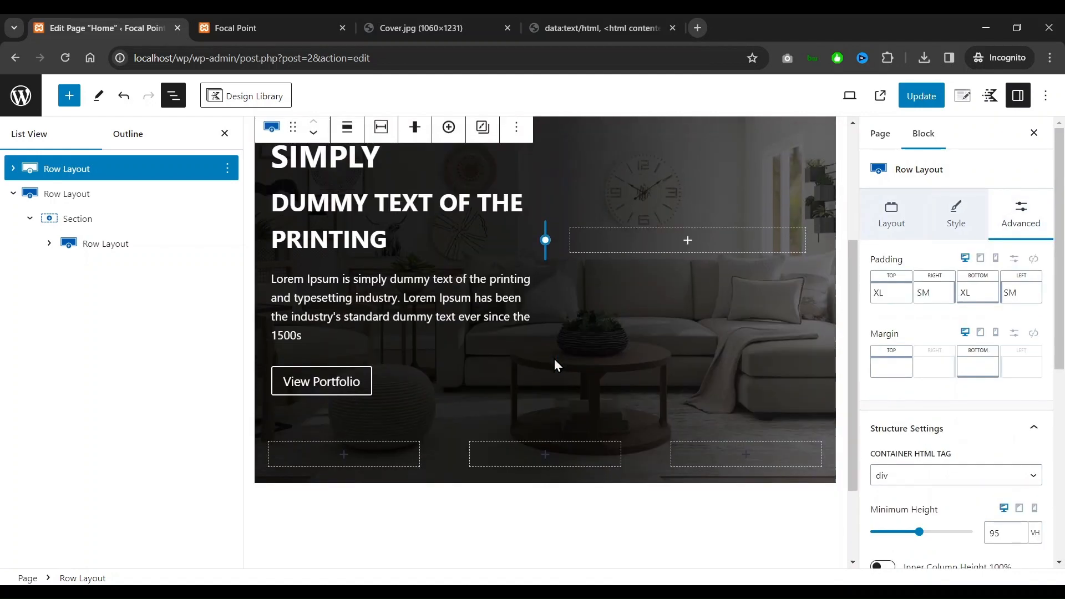
{"action": "left_click", "coordinate": [979, 294]}
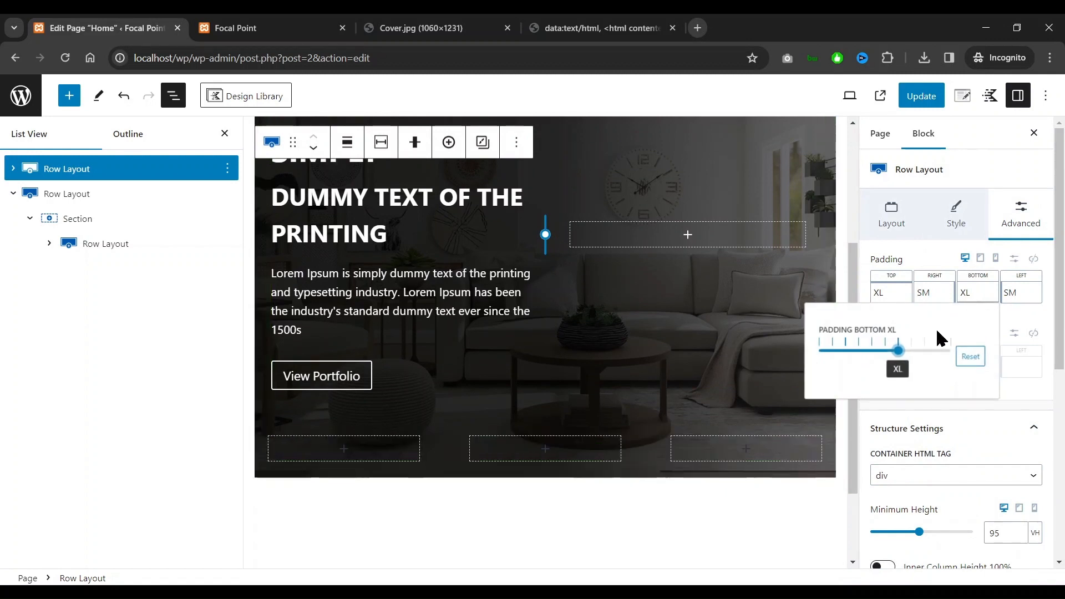
{"action": "left_click_drag", "start_coordinate": [898, 350], "coordinate": [924, 352]}
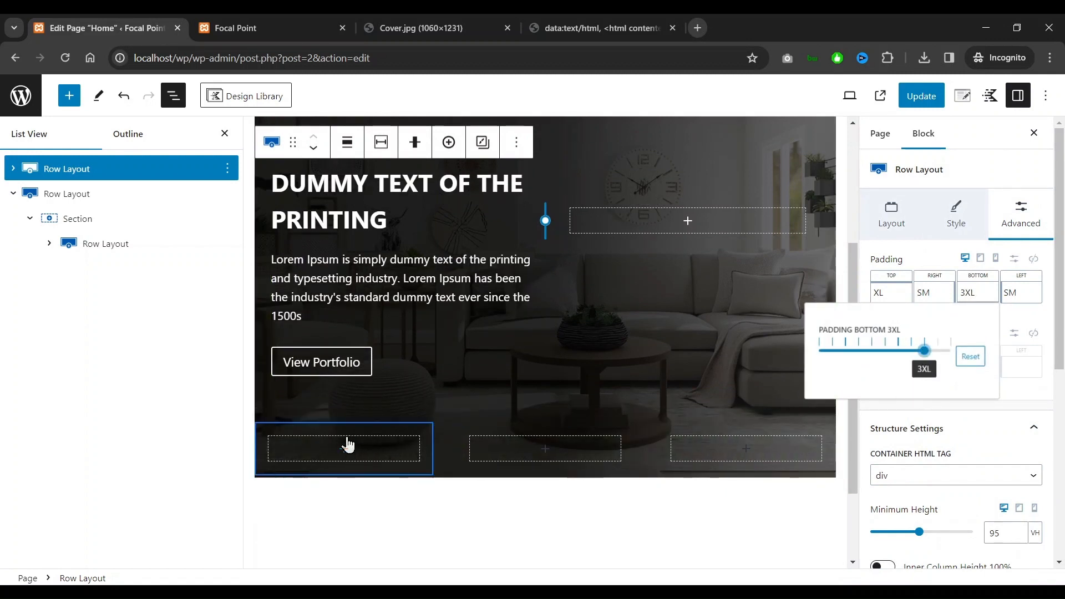
Check the feature cards' placement in Cover.jpg, then reselect the nested three-column row and close the block structure list
{"action": "left_click", "coordinate": [65, 204]}
{"action": "left_click", "coordinate": [452, 29]}
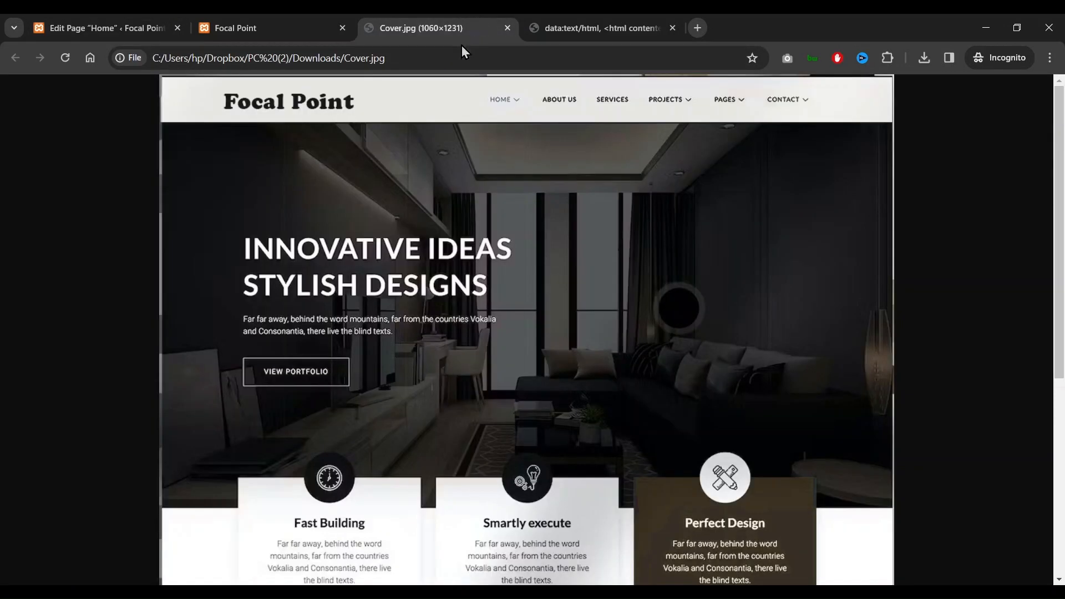
{"action": "scroll", "coordinate": [542, 497], "scroll_direction": "down", "scroll_amount": 1}
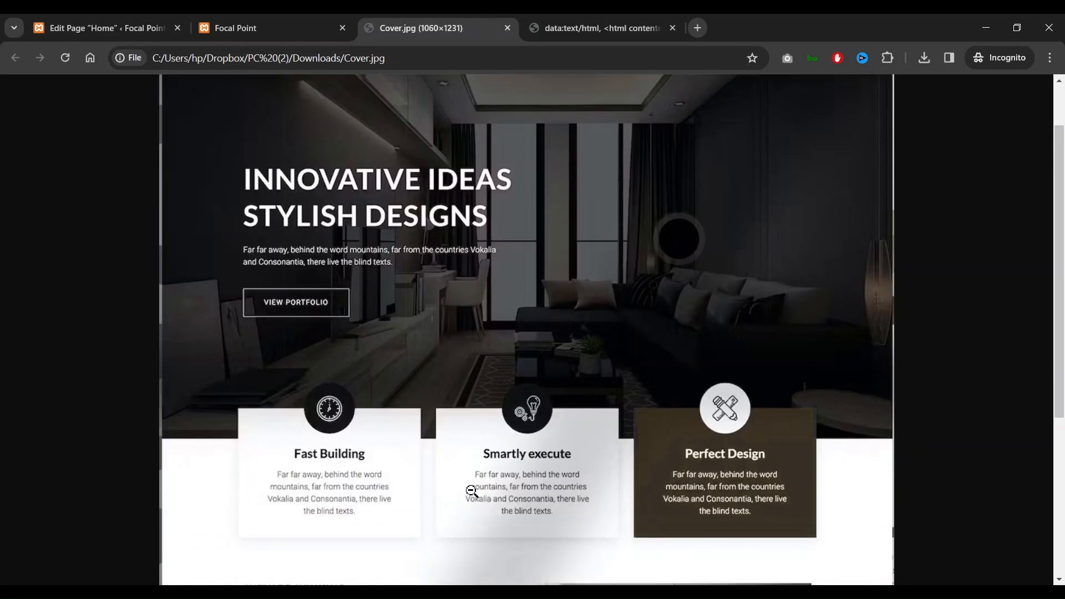
{"action": "left_click", "coordinate": [108, 28]}
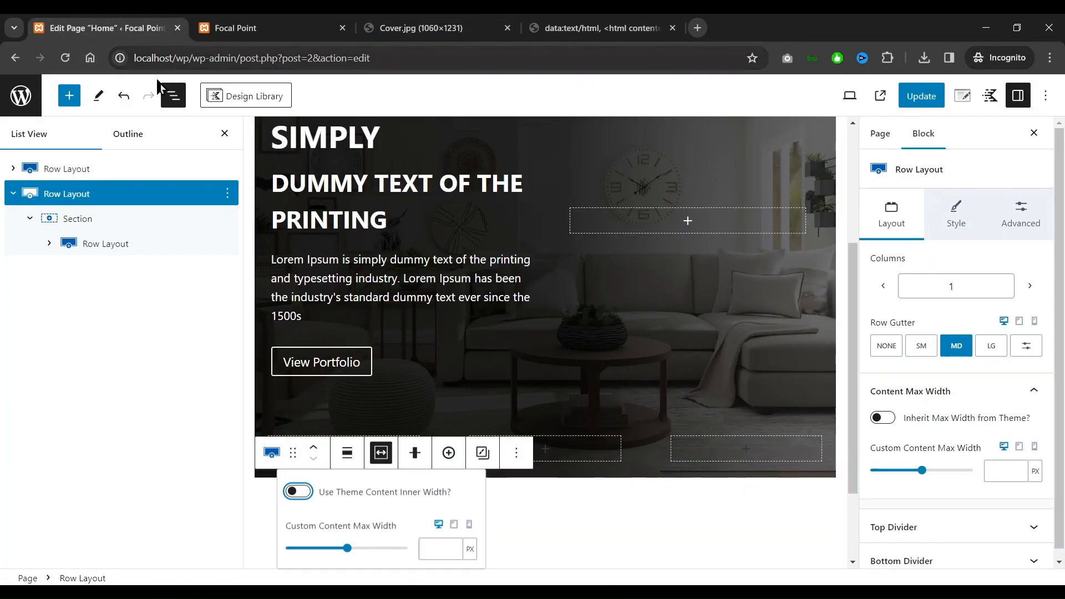
{"action": "left_click", "coordinate": [108, 245]}
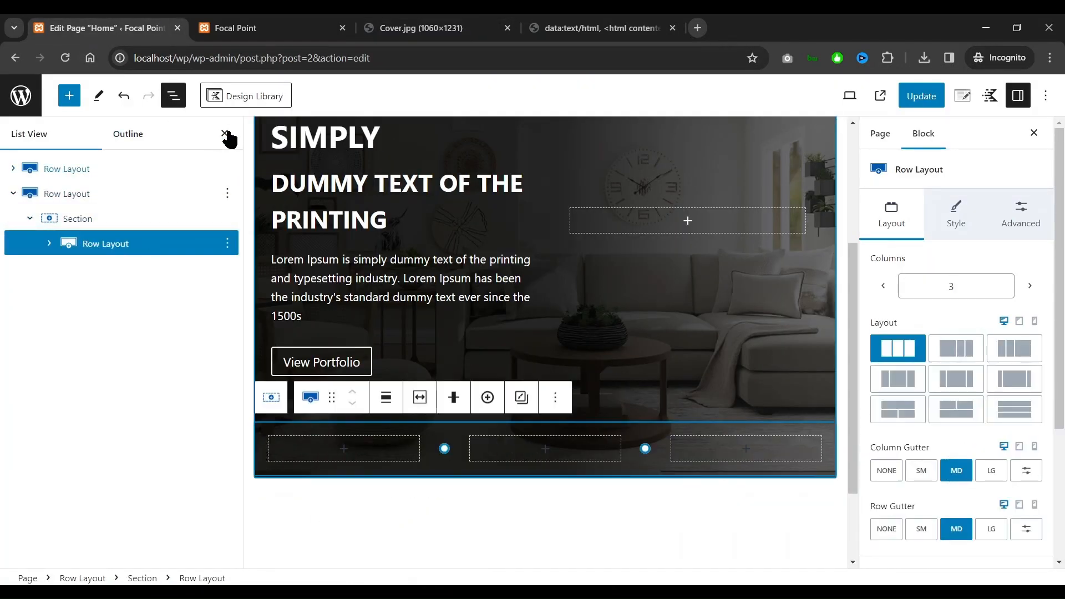
{"action": "left_click", "coordinate": [225, 133]}
{"action": "scroll", "coordinate": [279, 262], "scroll_direction": "down", "scroll_amount": 1}
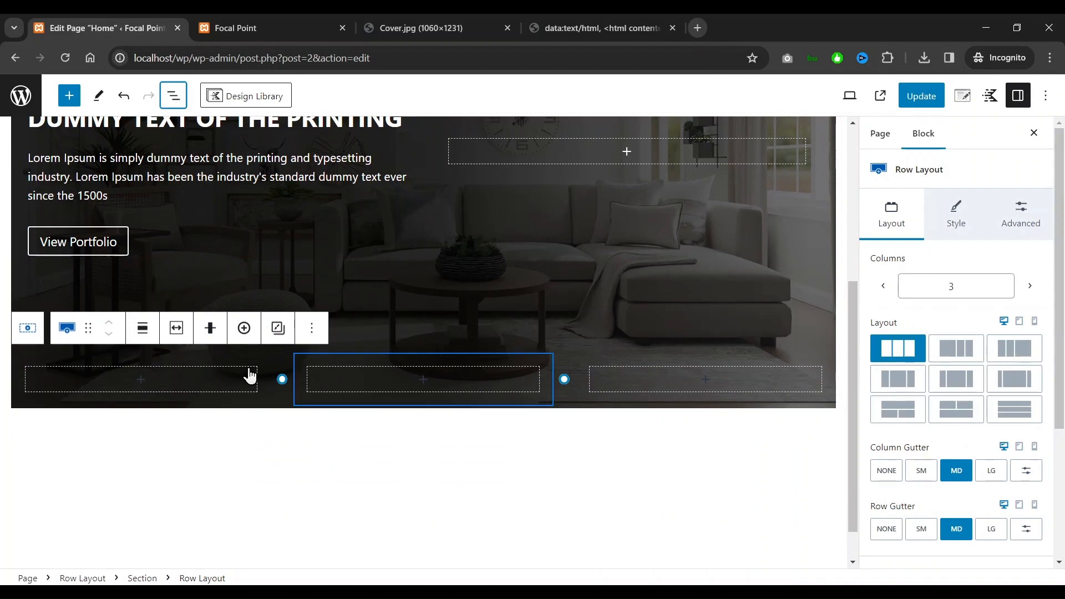
Make the nested three-column row use the theme's content inner width
{"action": "left_click", "coordinate": [67, 333]}
{"action": "left_click", "coordinate": [67, 333]}
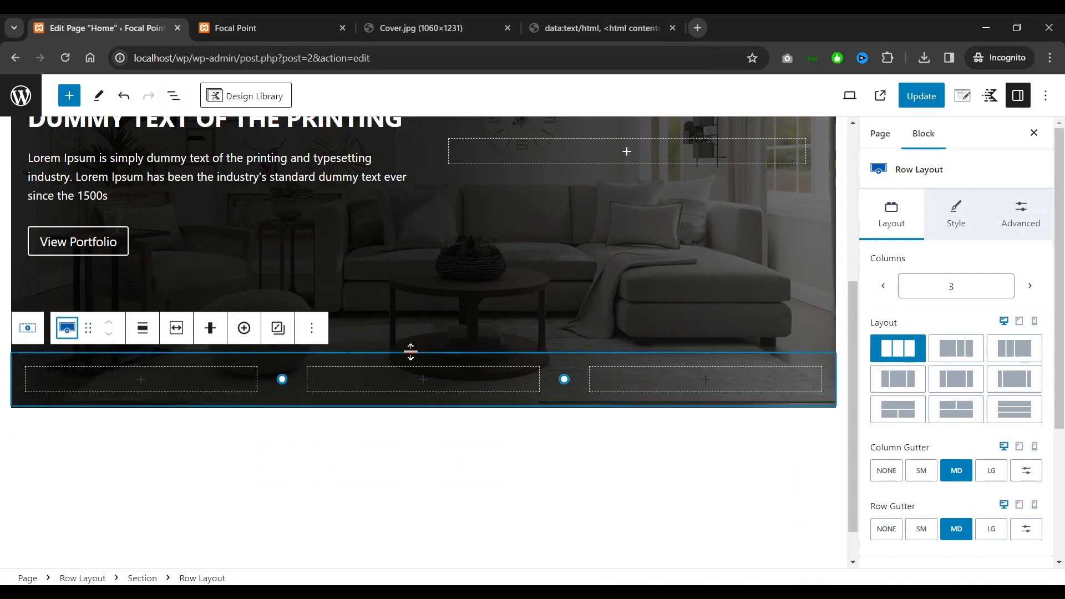
{"action": "left_click", "coordinate": [177, 328]}
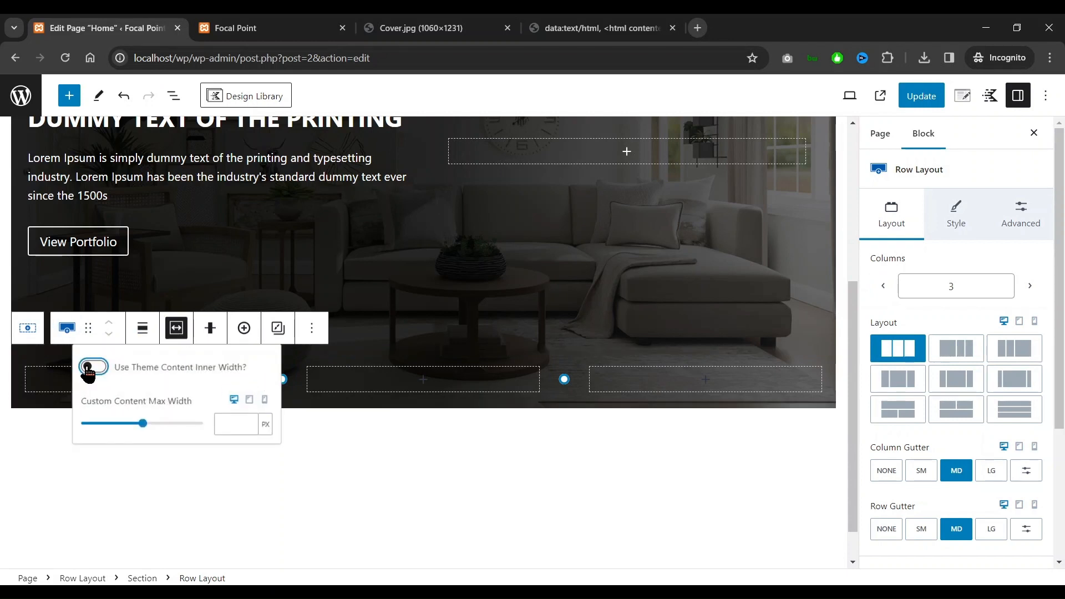
{"action": "left_click", "coordinate": [95, 369]}
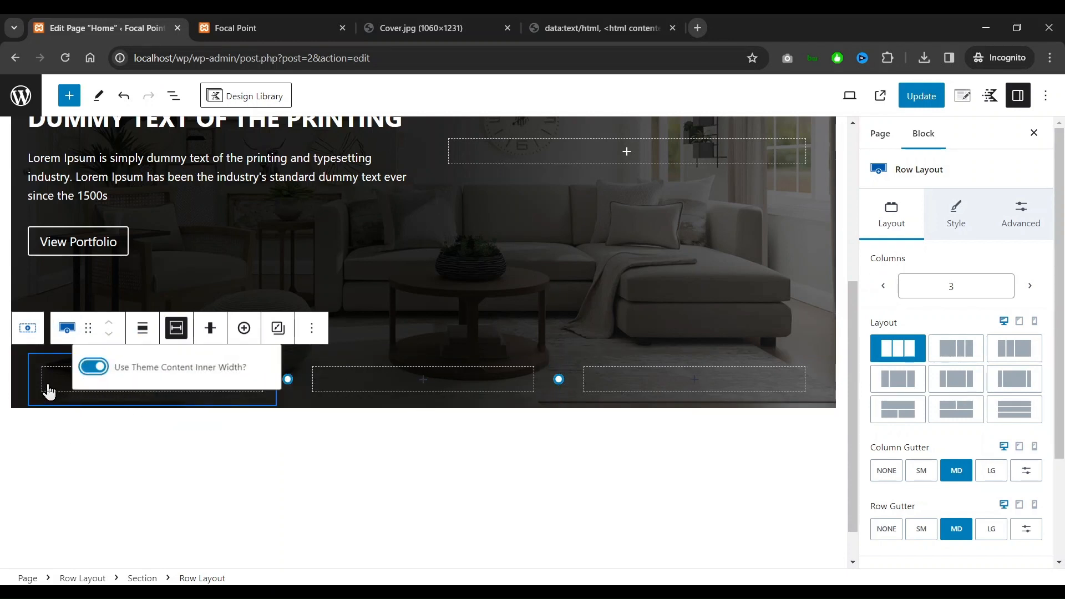
Add an Info Box block to the first column of the nested three-column row
{"action": "left_click", "coordinate": [77, 389]}
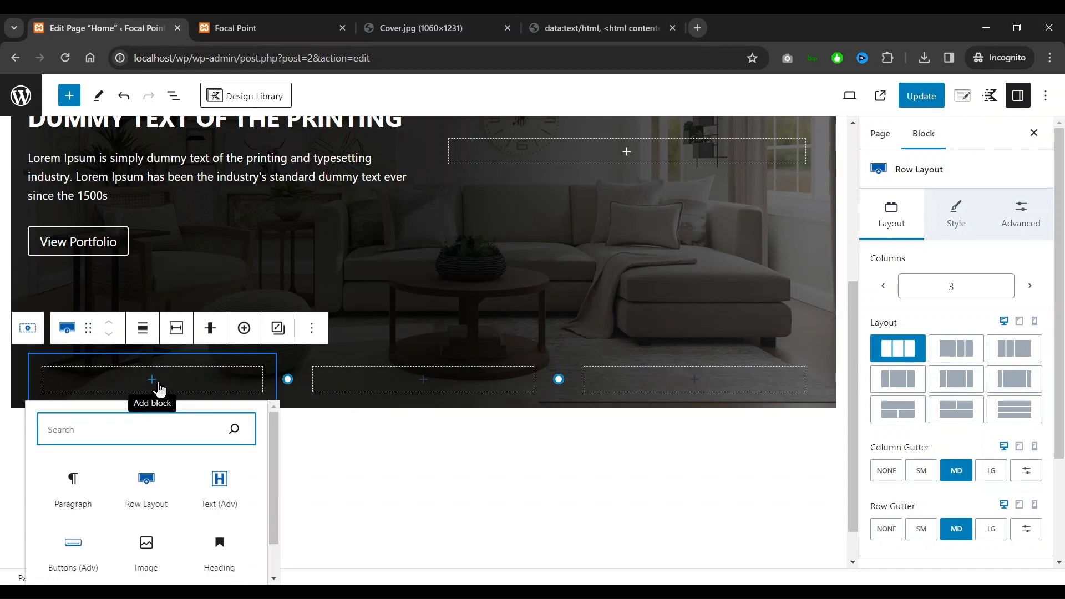
{"action": "type", "text": "info"}
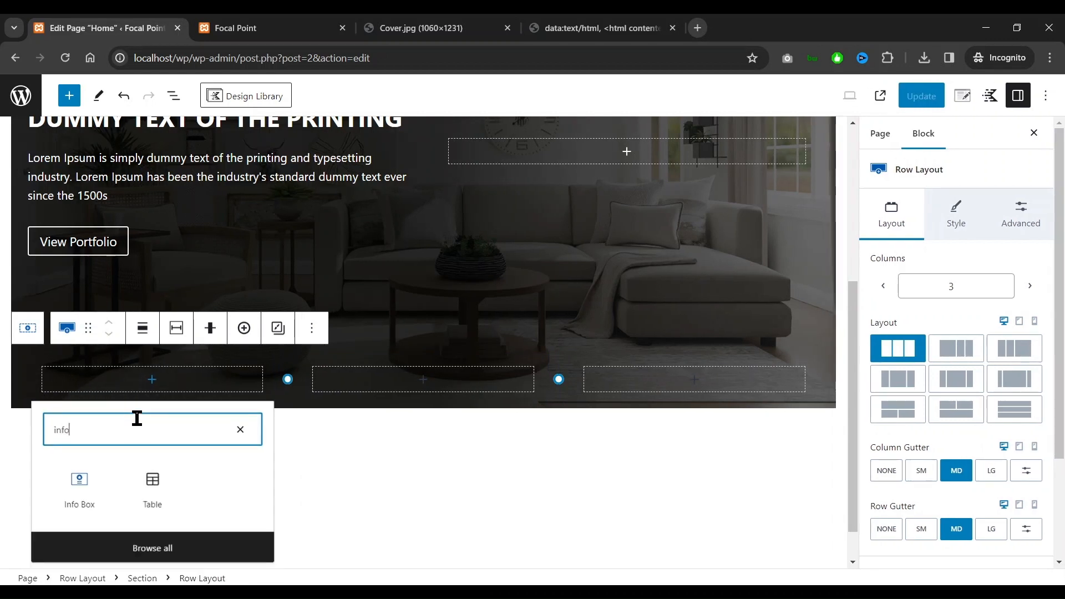
{"action": "left_click", "coordinate": [78, 478]}
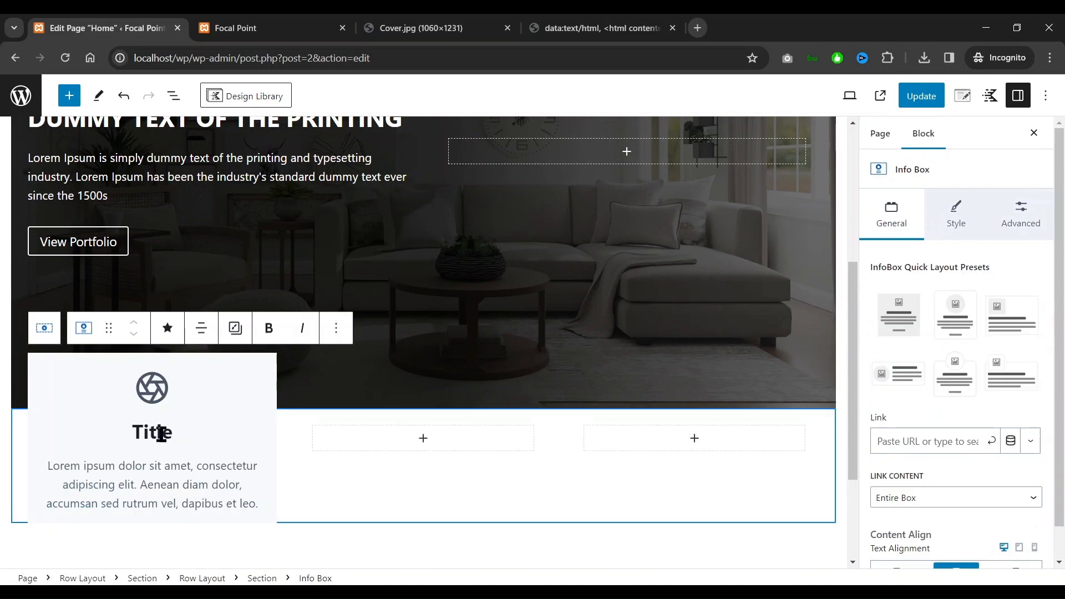
Check the feature card headings in Cover.jpg and change the info box title to "Demo Title"
{"action": "left_click", "coordinate": [427, 36]}
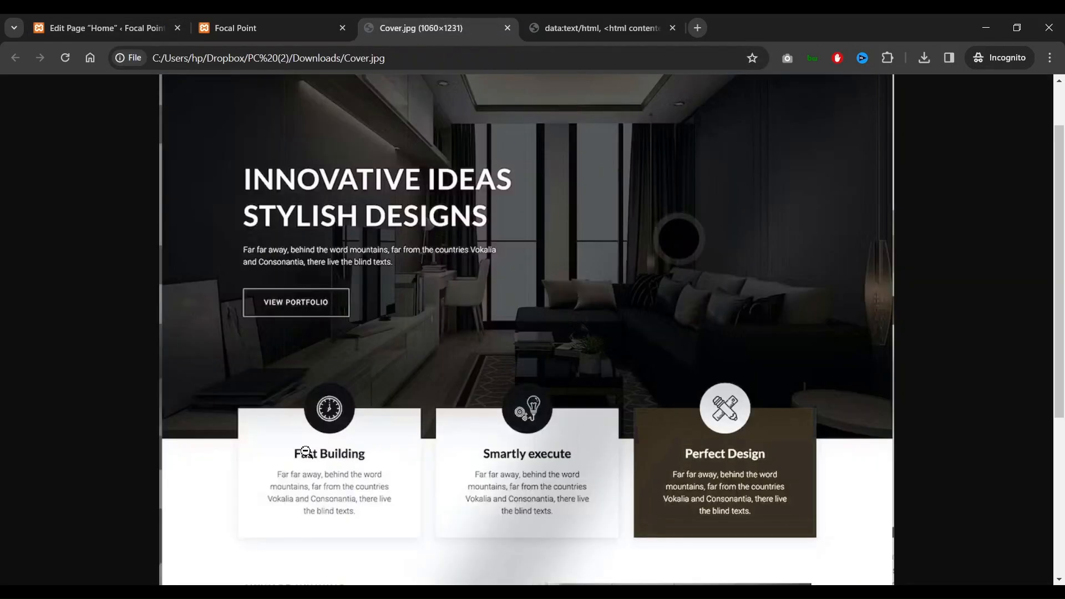
{"action": "left_click", "coordinate": [100, 27]}
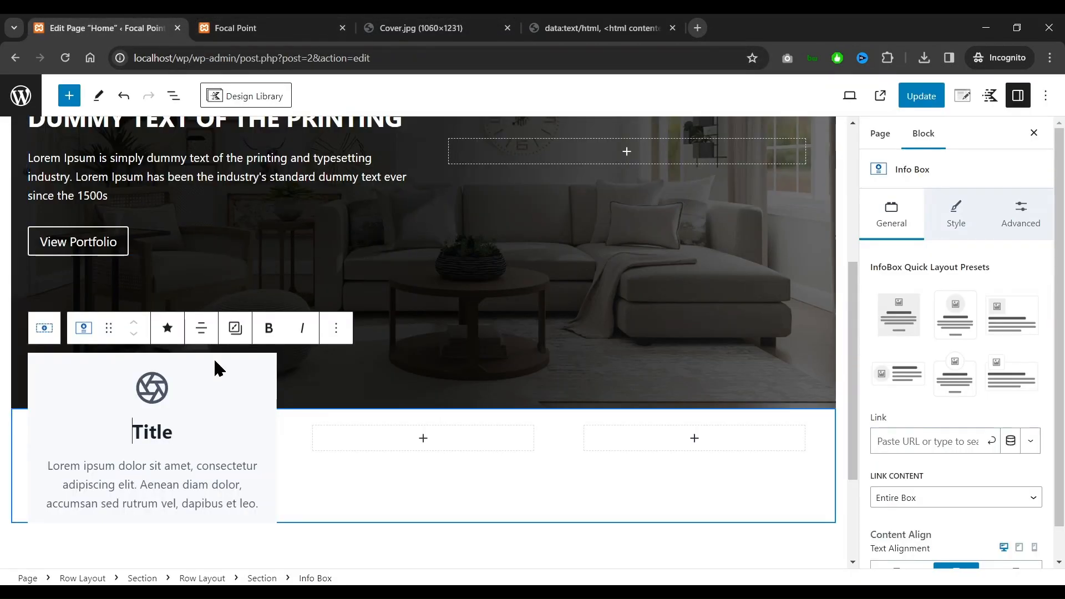
{"action": "left_click", "coordinate": [413, 31]}
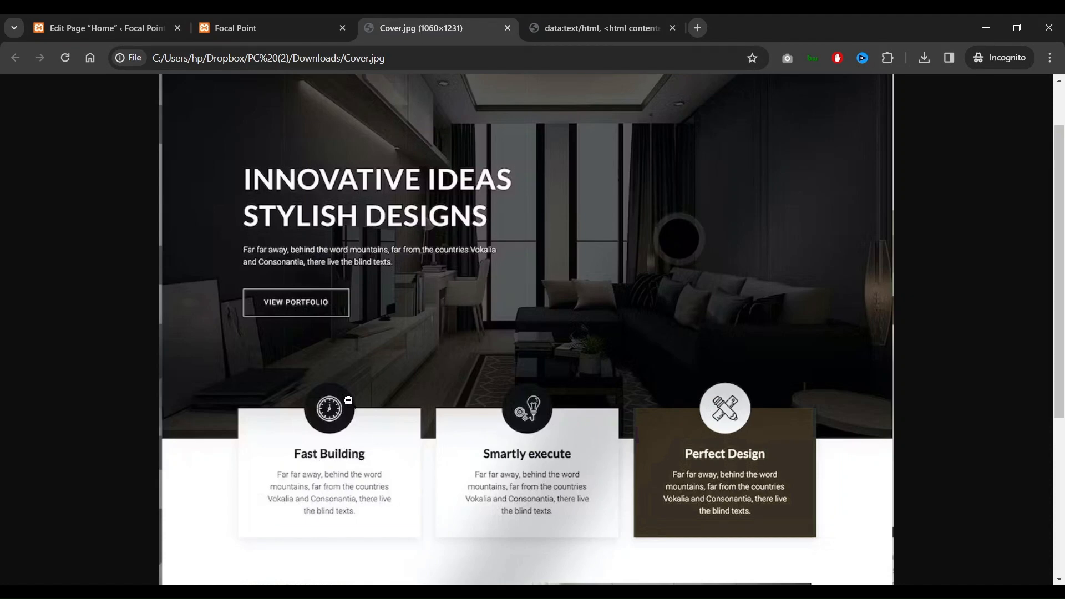
{"action": "left_click", "coordinate": [115, 25]}
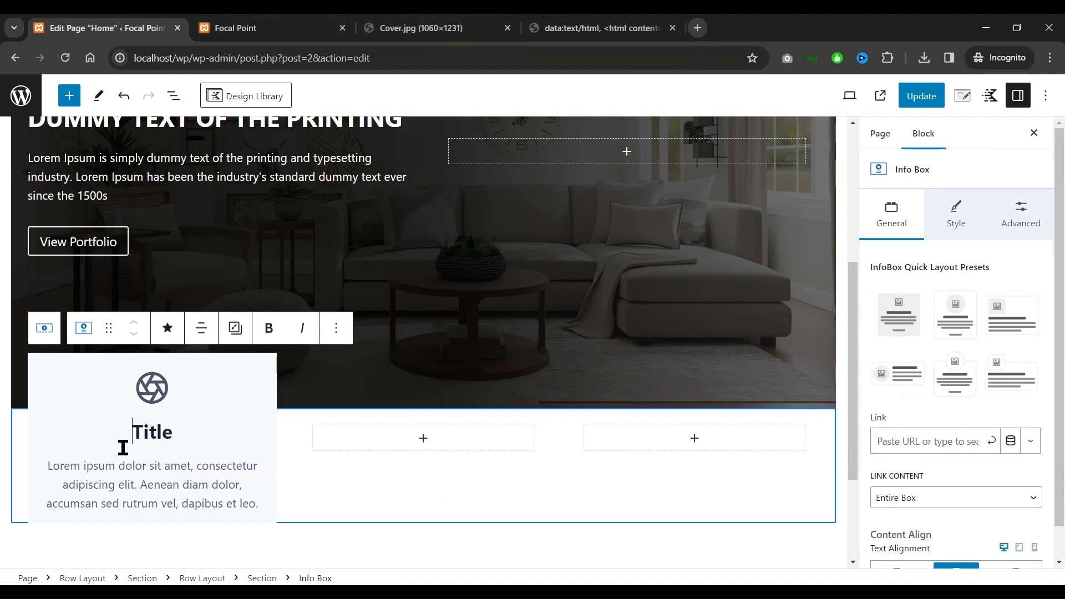
{"action": "double_click", "coordinate": [145, 439]}
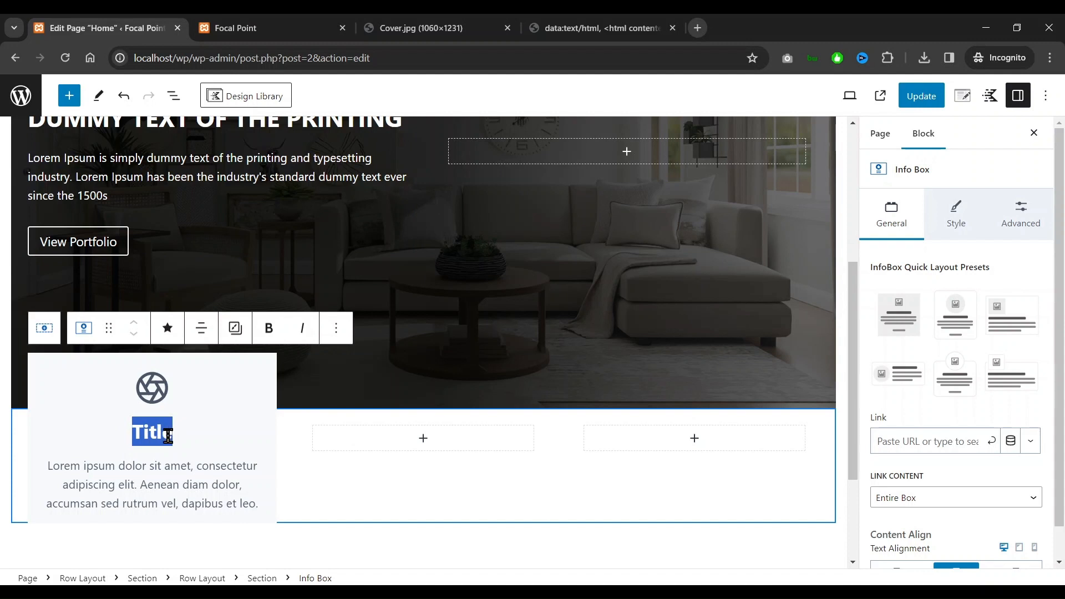
{"action": "left_click", "coordinate": [131, 435]}
{"action": "type", "text": "Demo"}
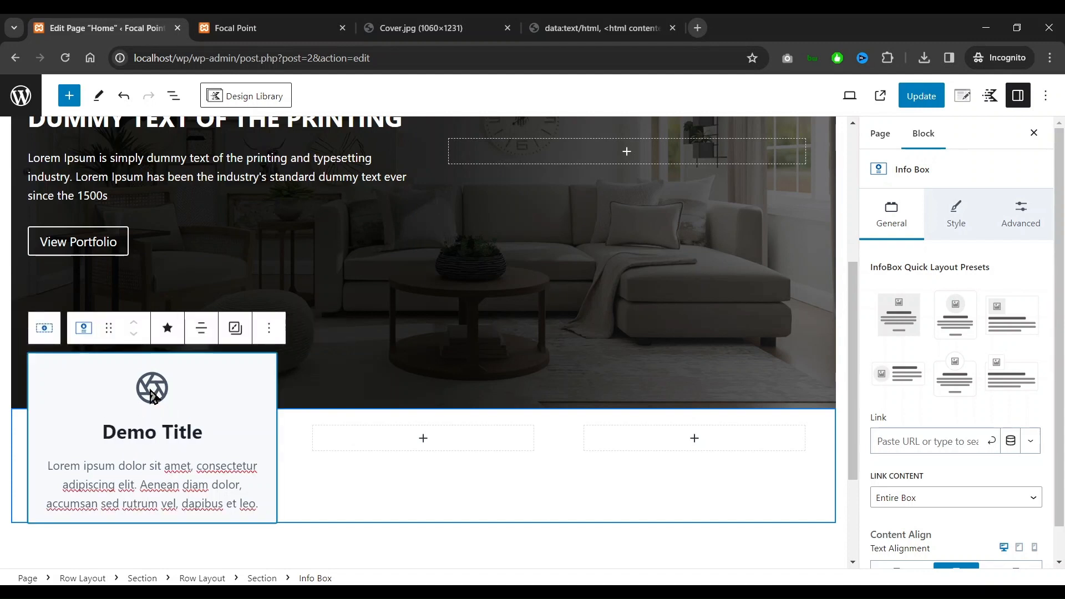
Compare with the cards in Cover.jpg and set the info box's normal background to white (FFFFFF)
{"action": "left_click", "coordinate": [422, 28]}
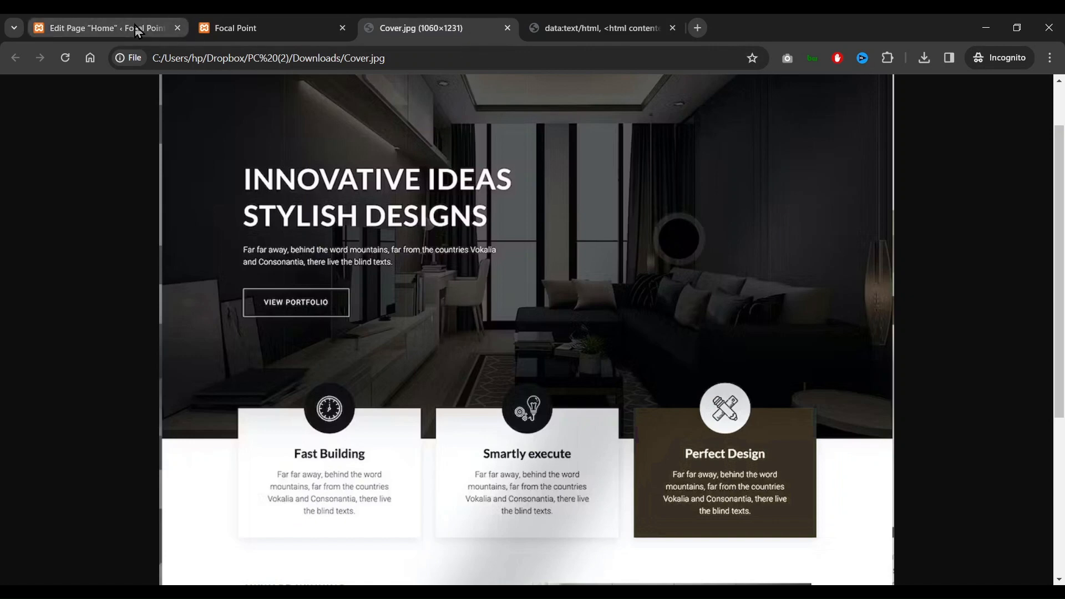
{"action": "left_click", "coordinate": [100, 28]}
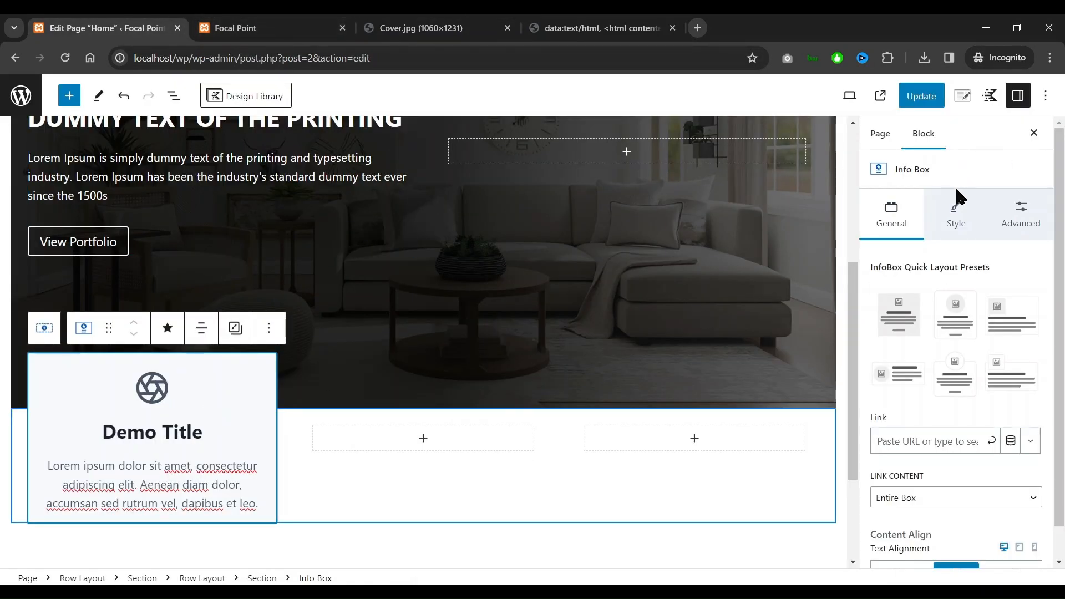
{"action": "left_click", "coordinate": [950, 222]}
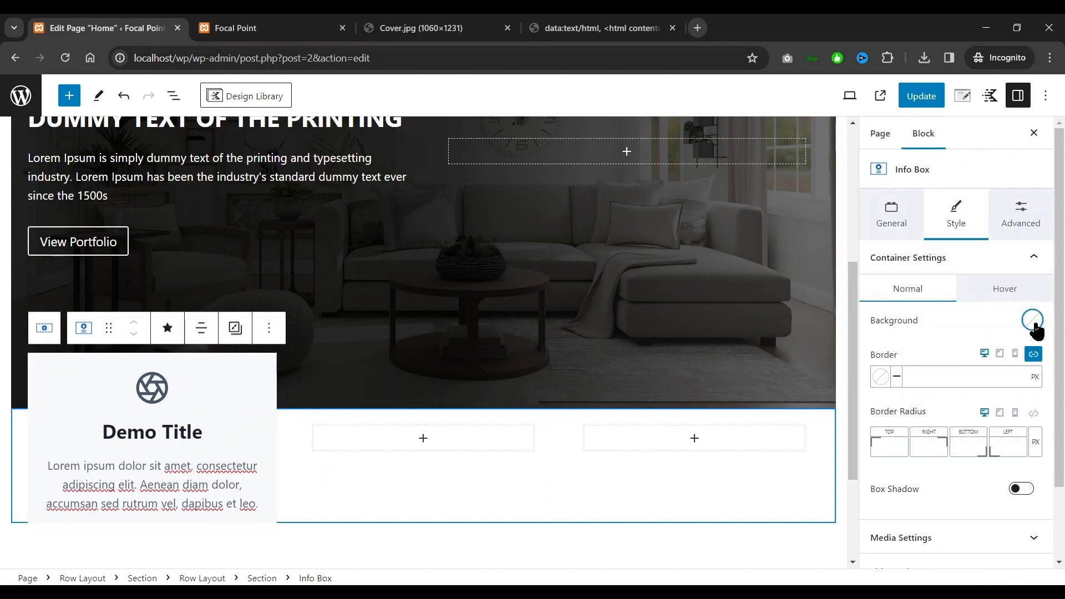
{"action": "left_click", "coordinate": [1034, 325]}
{"action": "left_click", "coordinate": [1016, 291]}
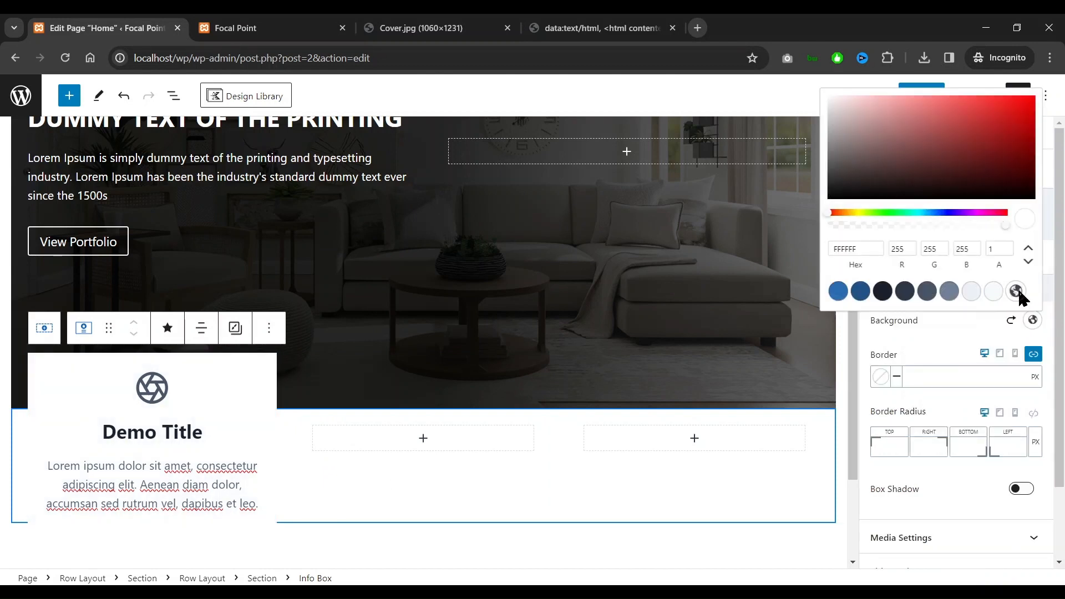
{"action": "left_click", "coordinate": [946, 339]}
Try a light EDF2F7 hover background on the info box and undo the change
{"action": "left_click", "coordinate": [1015, 294]}
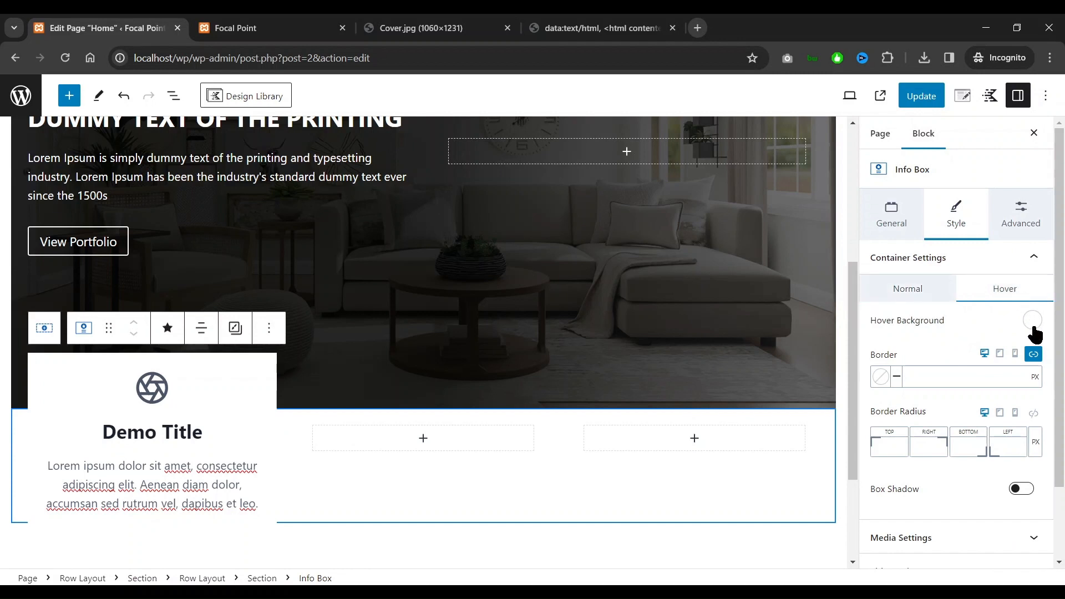
{"action": "left_click", "coordinate": [1032, 320]}
{"action": "left_click", "coordinate": [969, 292]}
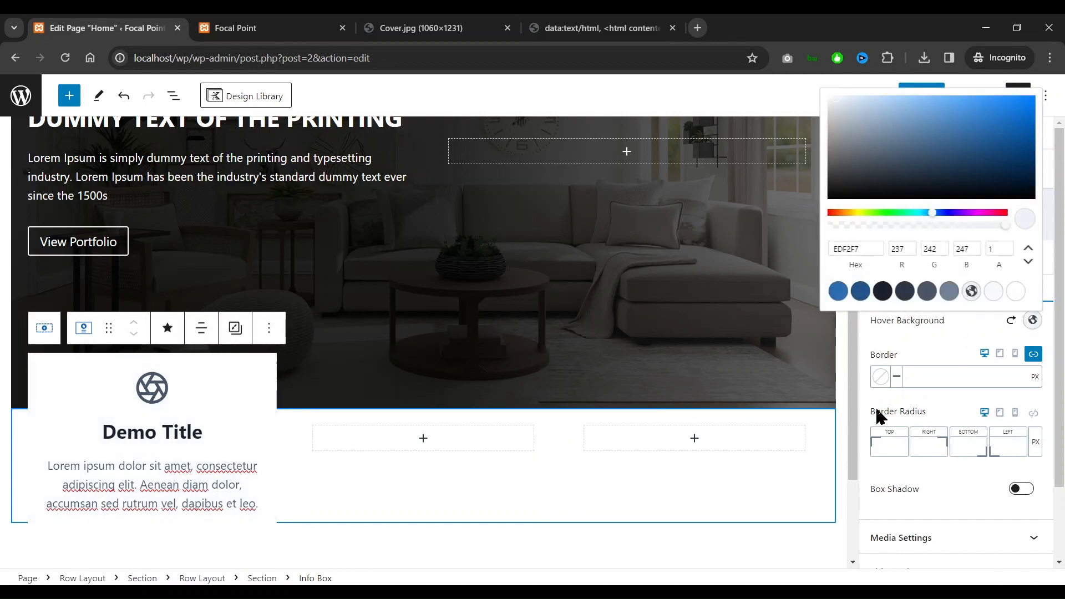
{"action": "key", "text": "ctrl+z"}
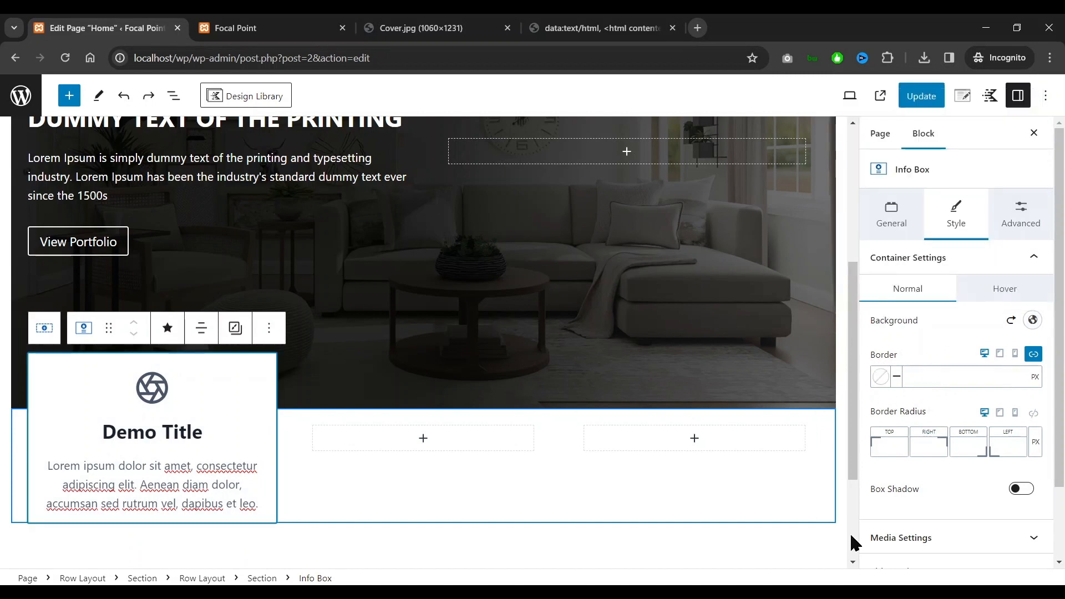
Enable the info box's box shadow with a blur of 5, a spread of 5 and a dark grey colour
{"action": "left_click", "coordinate": [1022, 489]}
{"action": "scroll", "coordinate": [1023, 490], "scroll_direction": "down", "scroll_amount": 3}
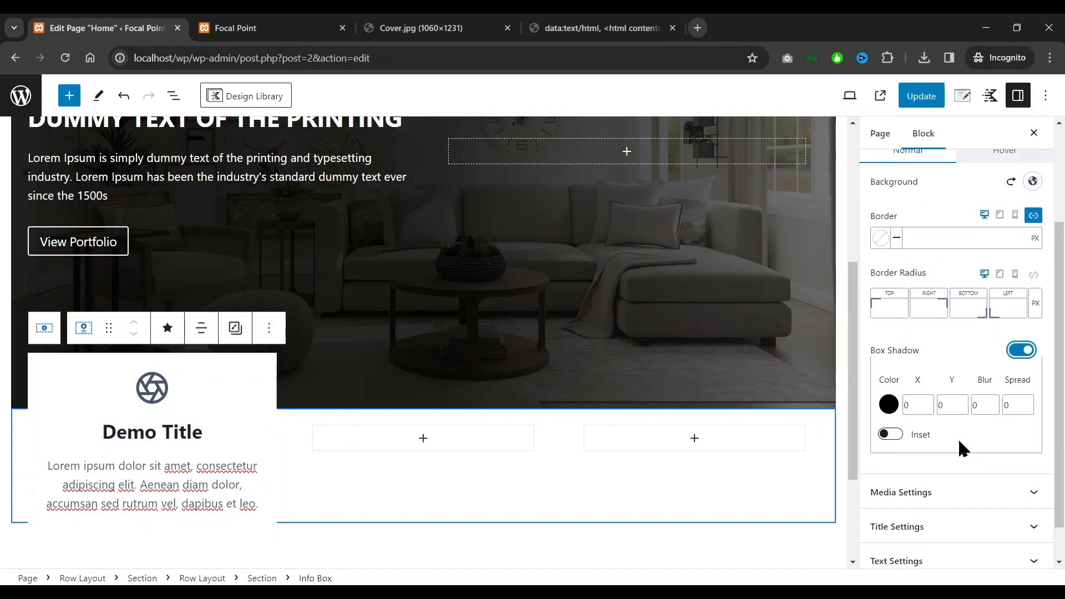
{"action": "left_click", "coordinate": [977, 408]}
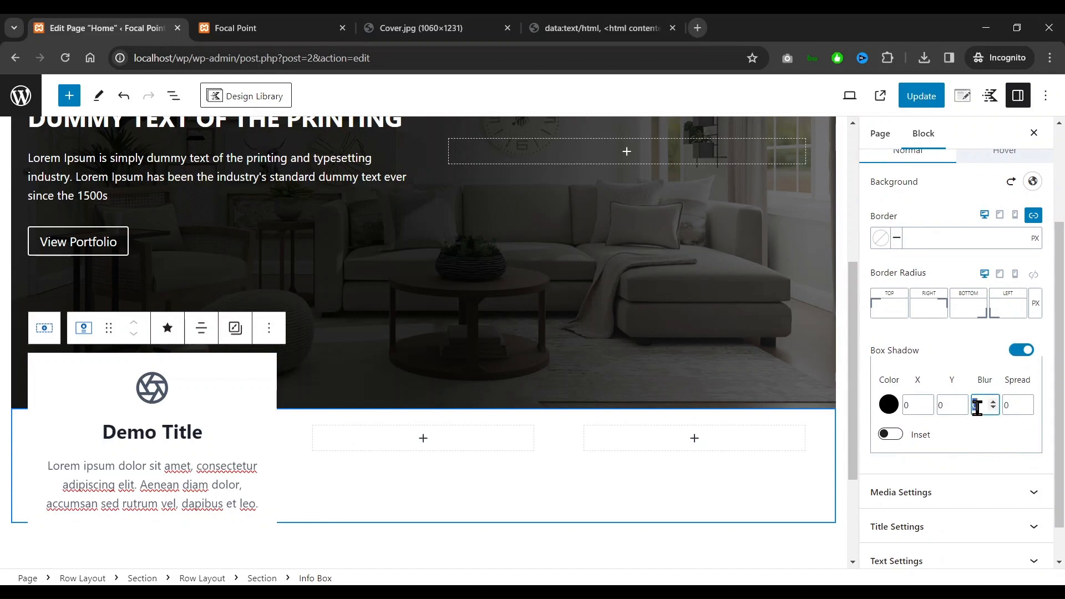
{"action": "left_click", "coordinate": [1008, 406]}
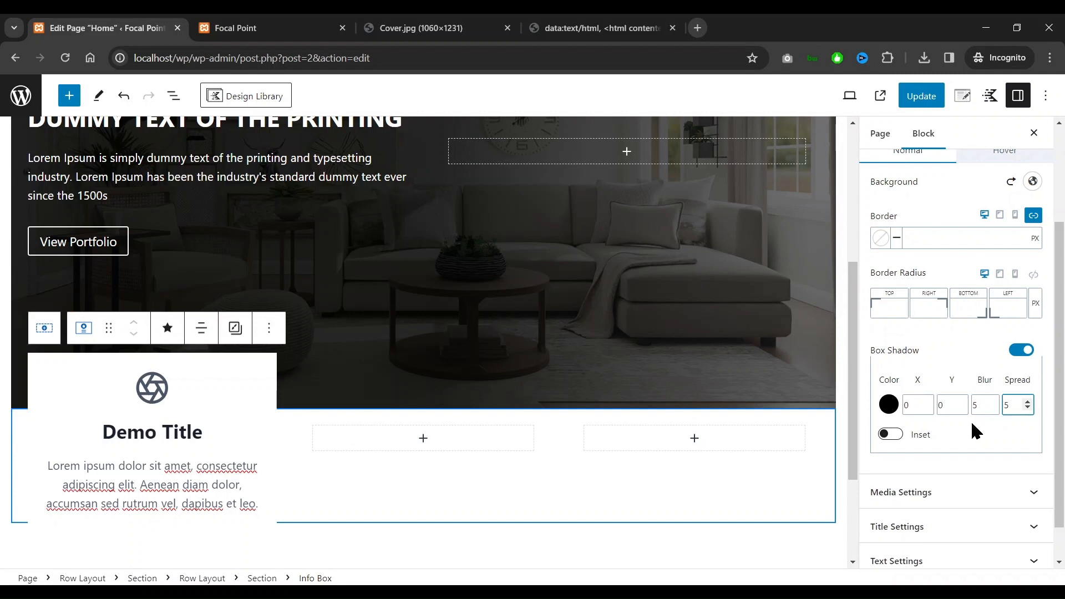
{"action": "left_click", "coordinate": [887, 409]}
{"action": "left_click_drag", "start_coordinate": [696, 271], "coordinate": [691, 262]}
{"action": "left_click", "coordinate": [690, 264]}
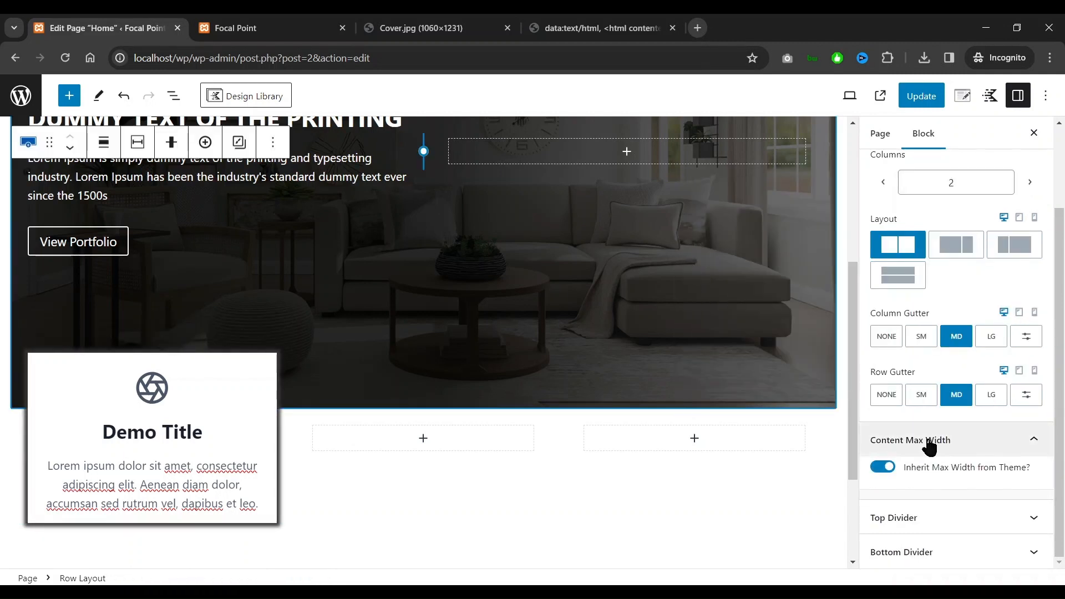
{"action": "scroll", "coordinate": [982, 473], "scroll_direction": "up", "scroll_amount": 2}
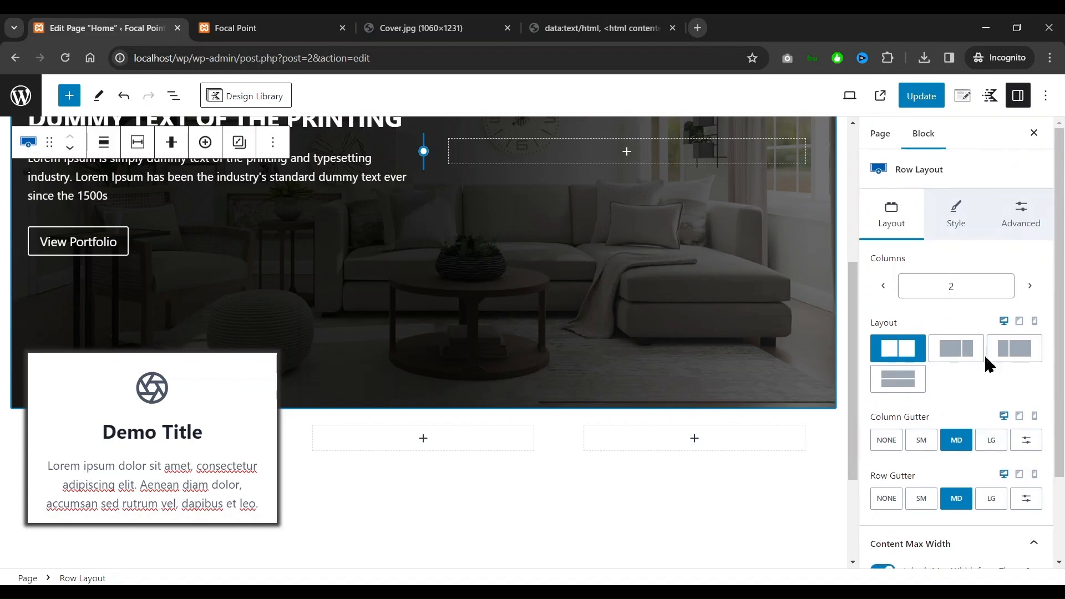
{"action": "left_click", "coordinate": [953, 210]}
{"action": "scroll", "coordinate": [1029, 335], "scroll_direction": "down", "scroll_amount": 4}
{"action": "scroll", "coordinate": [1038, 364], "scroll_direction": "up", "scroll_amount": 2}
Soften the Demo Title info box's shadow by setting its spread to 1 and its blur to 8
{"action": "left_click", "coordinate": [271, 386]}
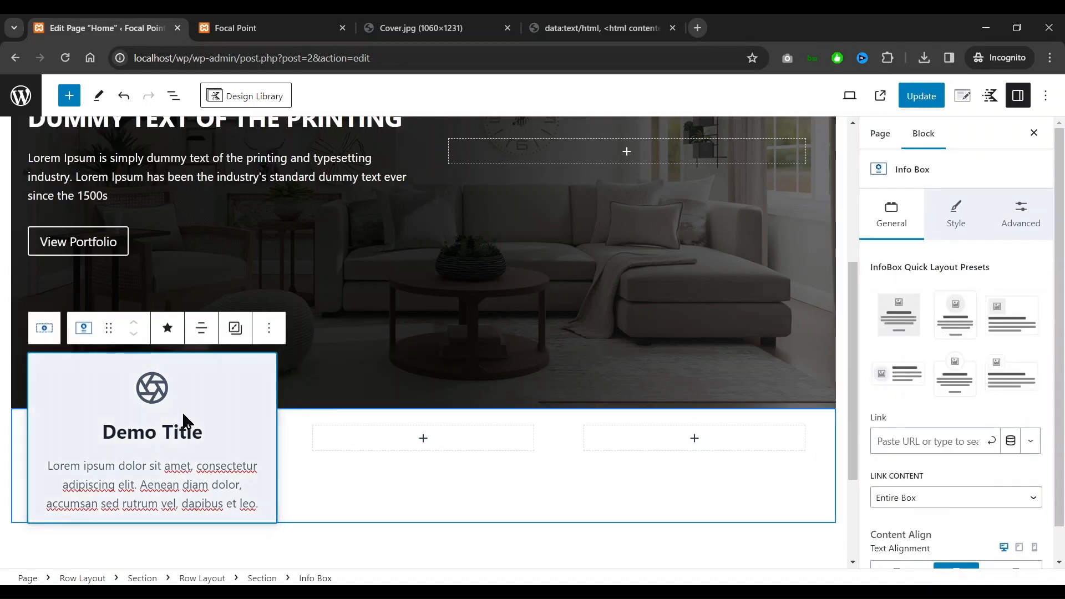
{"action": "scroll", "coordinate": [1027, 437], "scroll_direction": "down", "scroll_amount": 1}
{"action": "scroll", "coordinate": [998, 333], "scroll_direction": "up", "scroll_amount": 1}
{"action": "left_click", "coordinate": [957, 210]}
{"action": "scroll", "coordinate": [1018, 377], "scroll_direction": "down", "scroll_amount": 3}
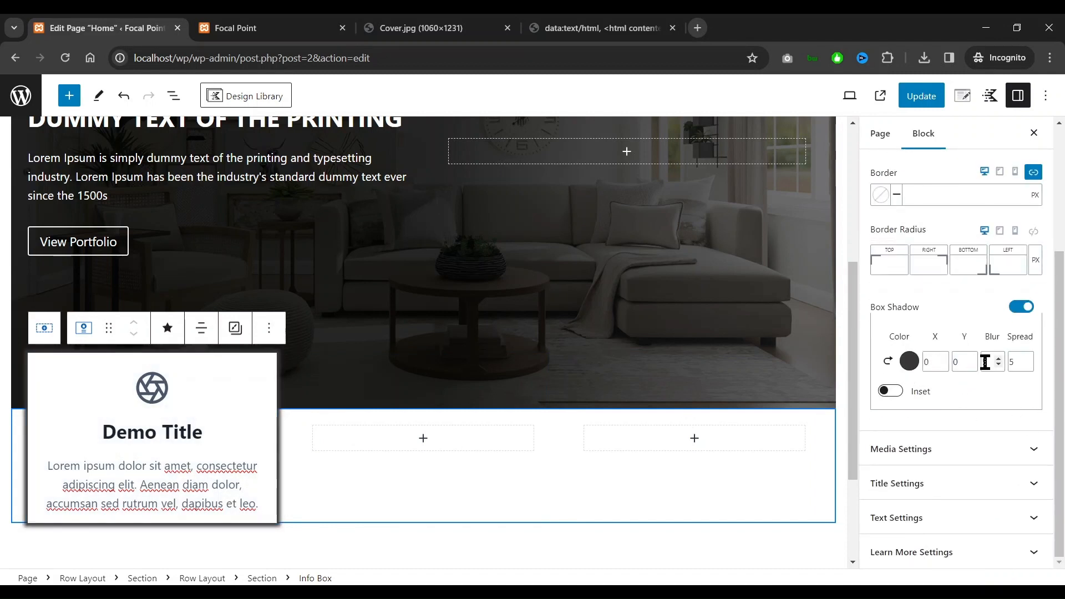
{"action": "double_click", "coordinate": [1014, 363]}
{"action": "key", "text": "BackSpace"}
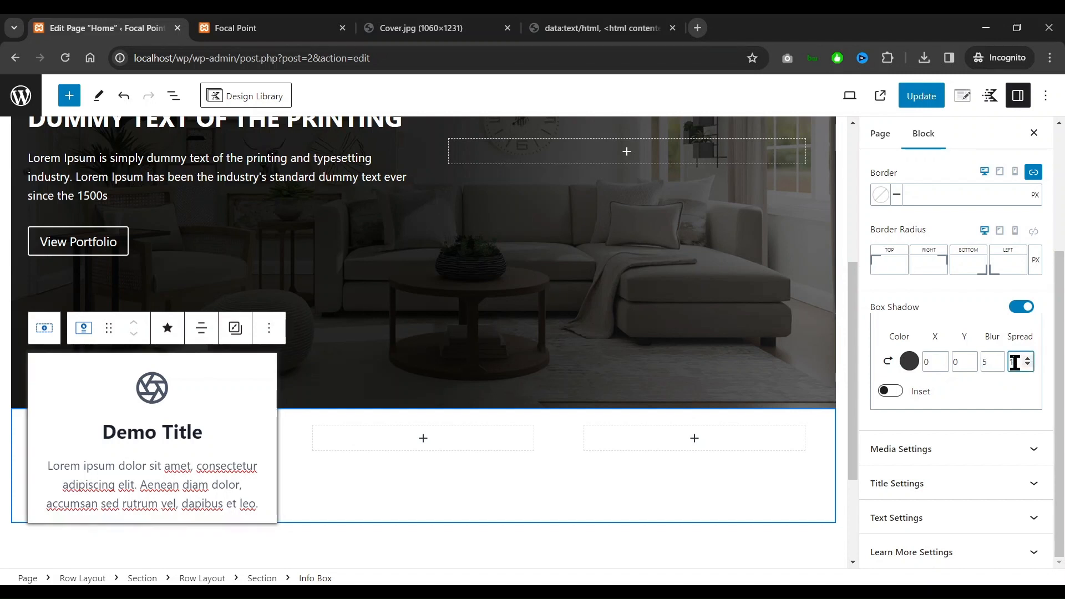
{"action": "left_click", "coordinate": [985, 362]}
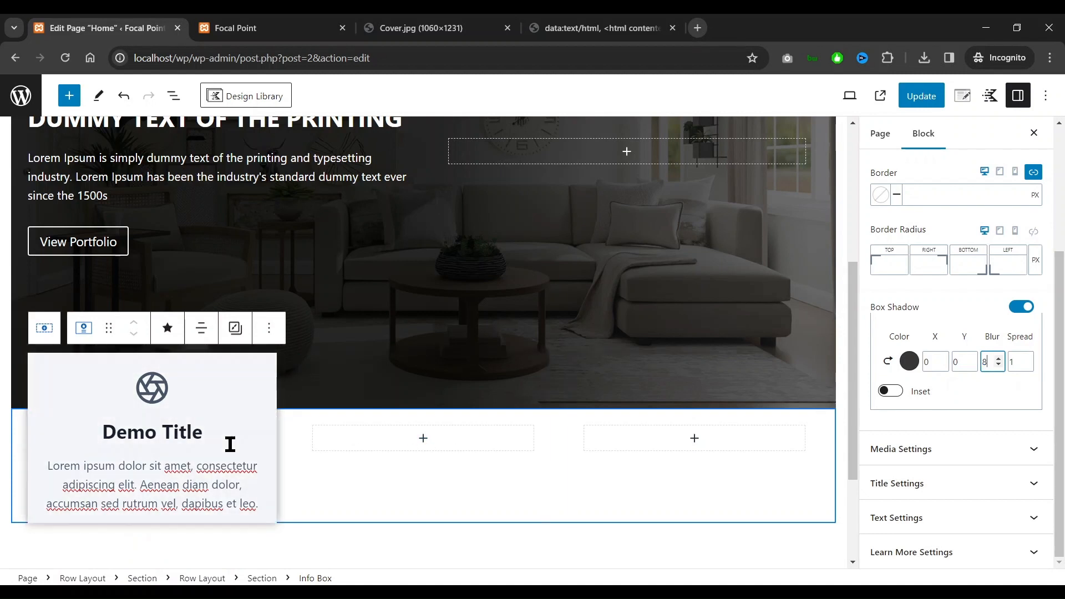
Try different box shadow colours, including grey 979696, on the first info box while comparing with the Cover.jpg reference design
{"action": "left_click", "coordinate": [470, 36]}
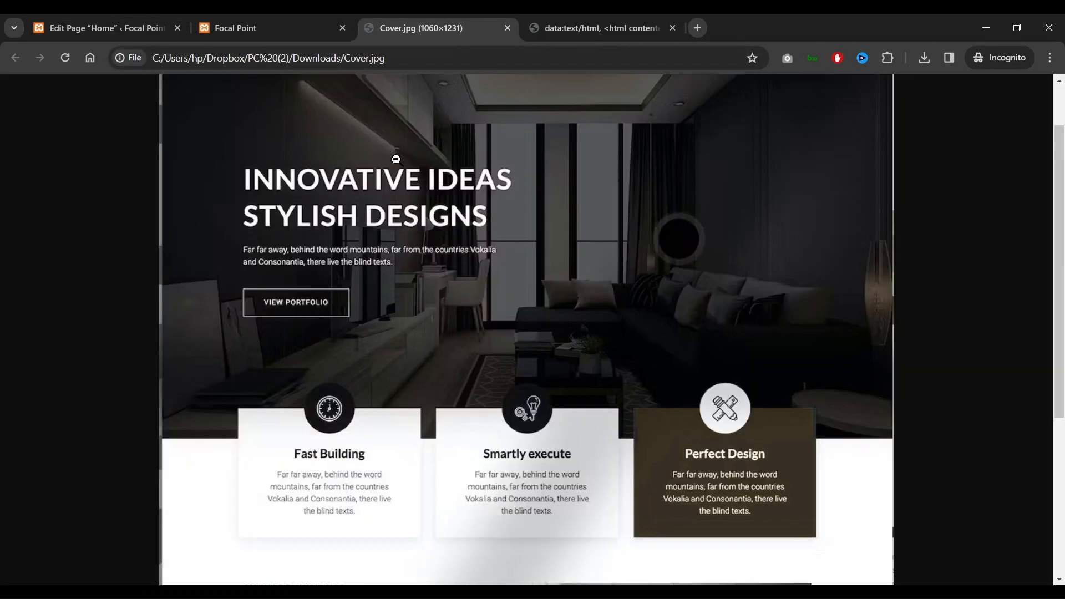
{"action": "left_click", "coordinate": [144, 34]}
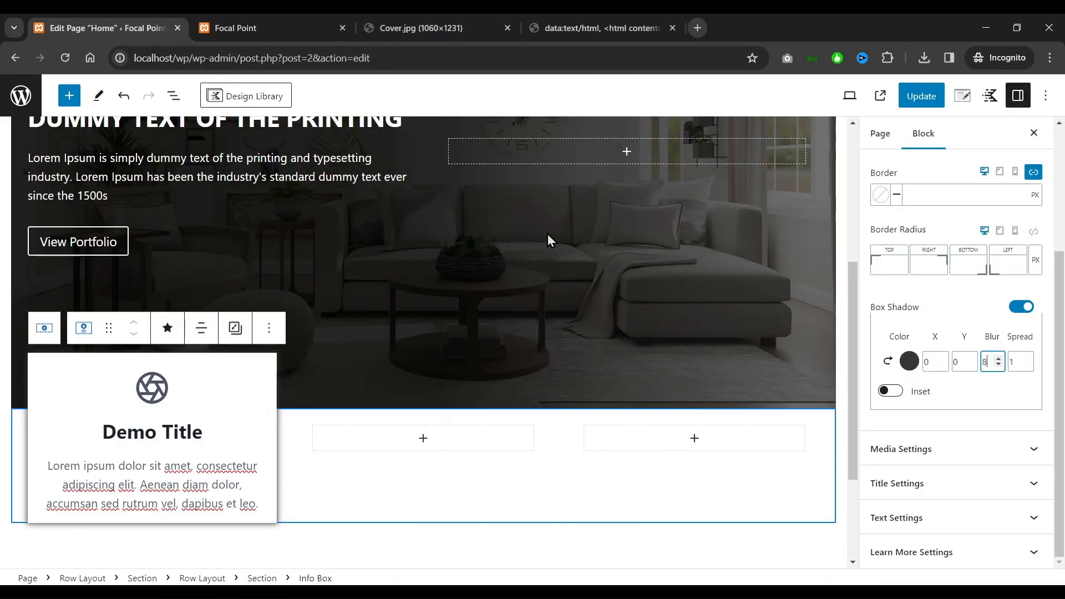
{"action": "left_click", "coordinate": [909, 366]}
{"action": "left_click_drag", "start_coordinate": [709, 227], "coordinate": [650, 182]}
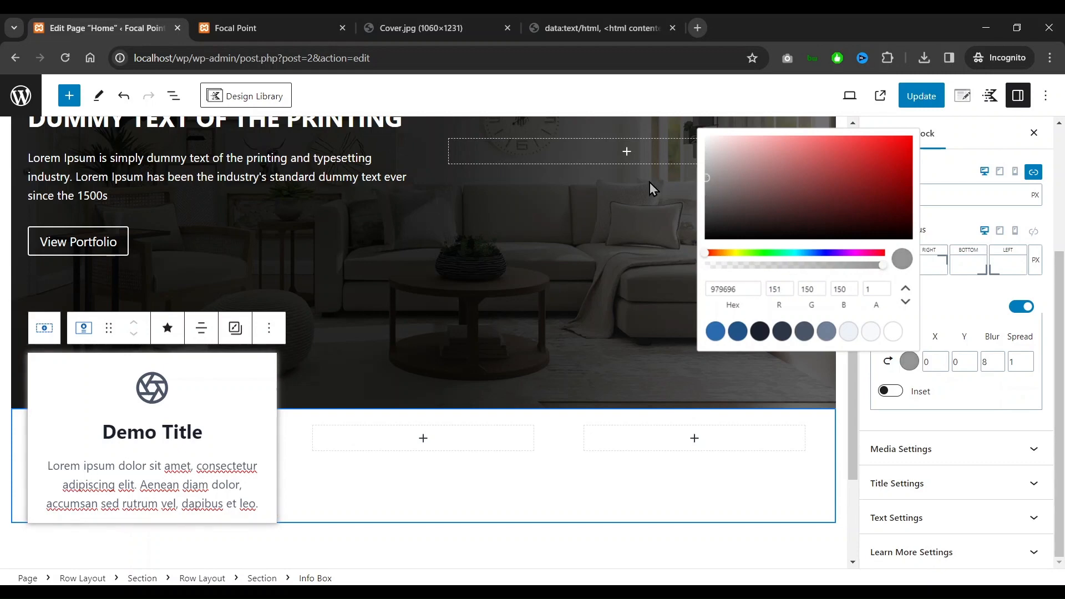
{"action": "left_click", "coordinate": [427, 29]}
{"action": "scroll", "coordinate": [410, 455], "scroll_direction": "down", "scroll_amount": 1}
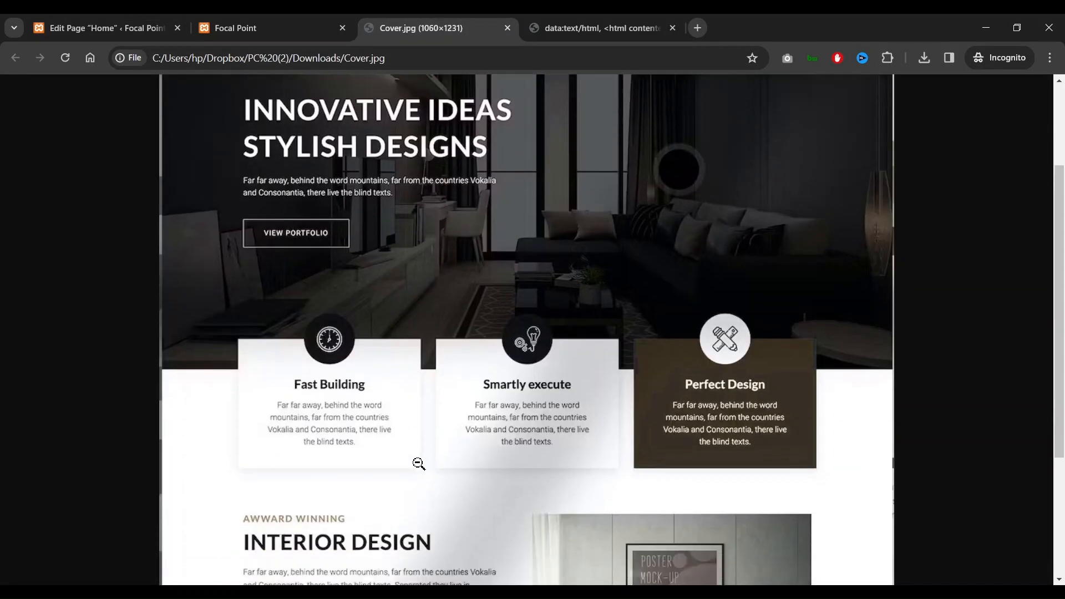
{"action": "scroll", "coordinate": [276, 459], "scroll_direction": "up", "scroll_amount": 2}
{"action": "left_click", "coordinate": [105, 25]}
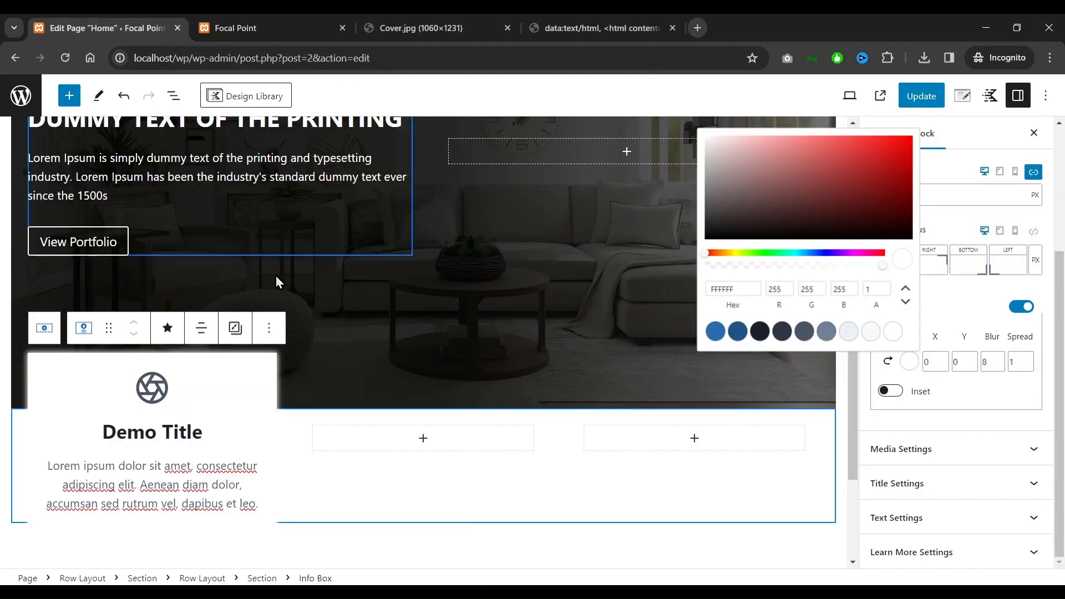
{"action": "scroll", "coordinate": [982, 462], "scroll_direction": "up", "scroll_amount": 2}
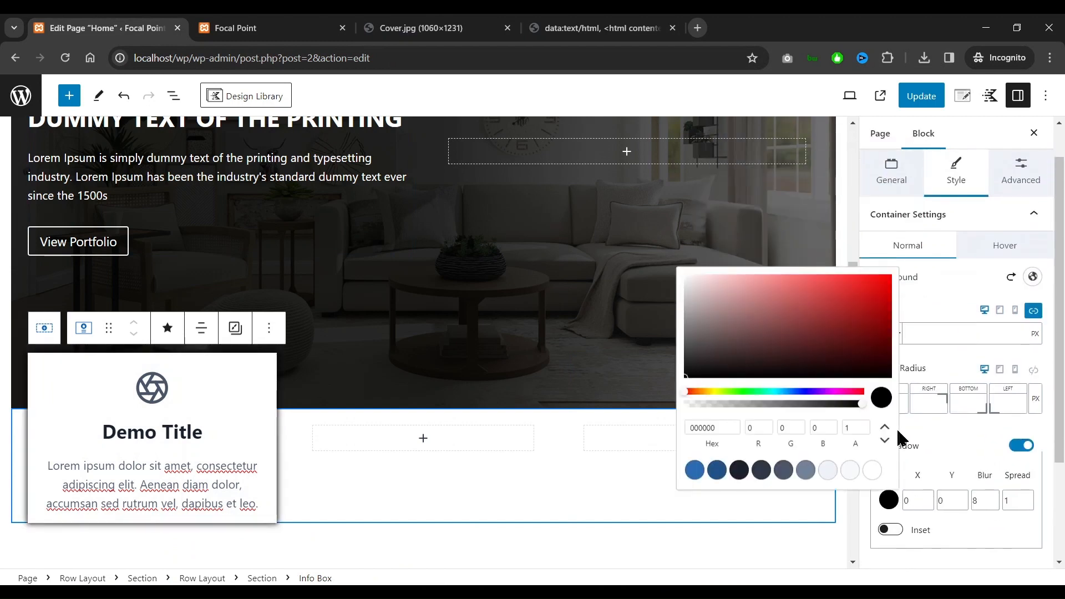
{"action": "left_click", "coordinate": [938, 343]}
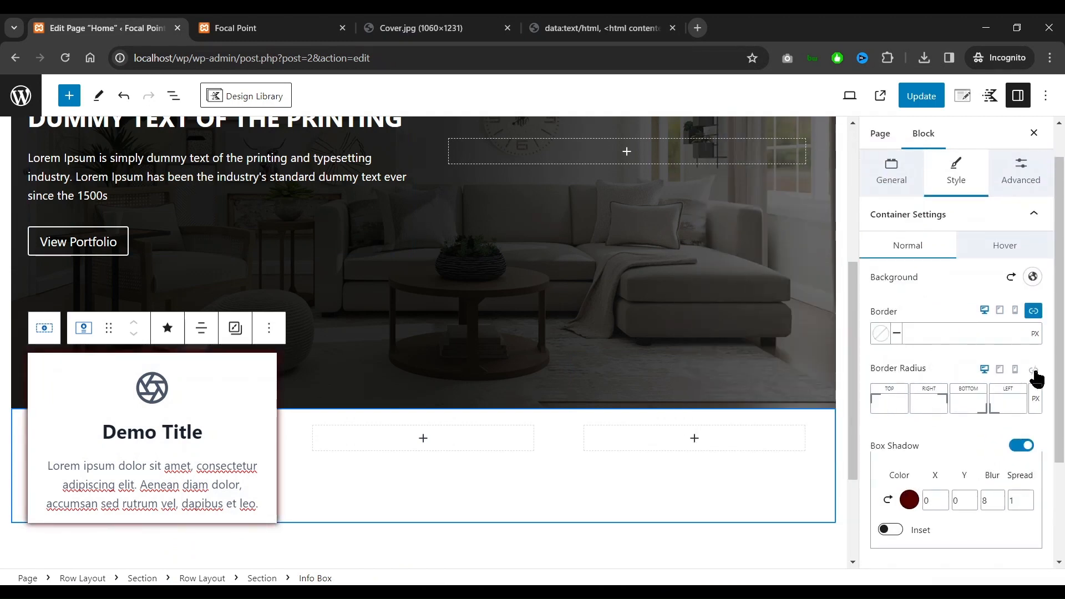
Link the first info box's corner radii and set the border radius to 5 px on all corners
{"action": "left_click", "coordinate": [1034, 371]}
{"action": "left_click", "coordinate": [993, 394]}
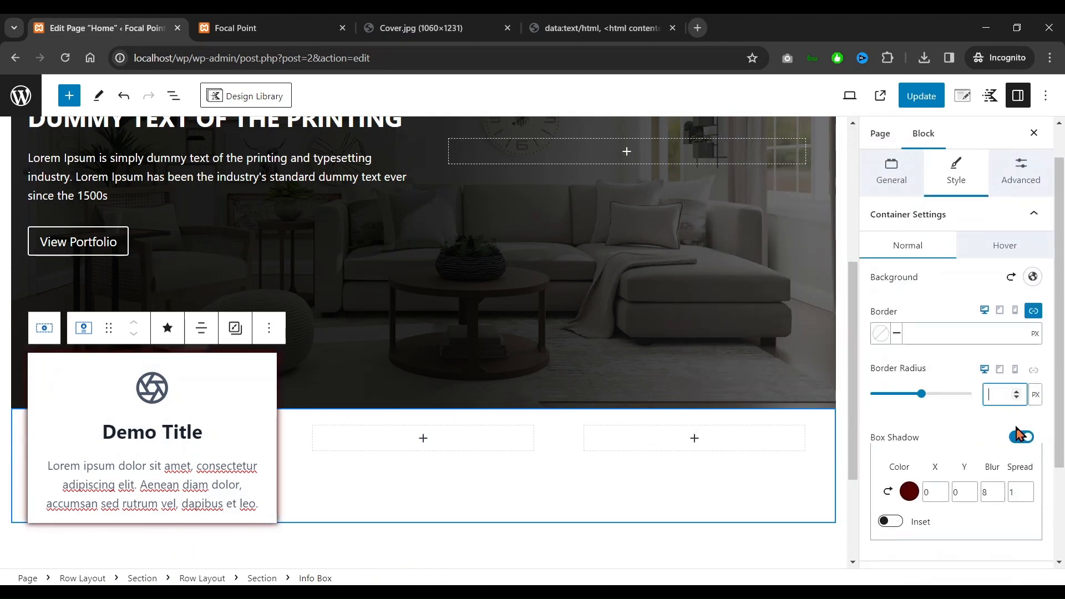
{"action": "type", "text": "5"}
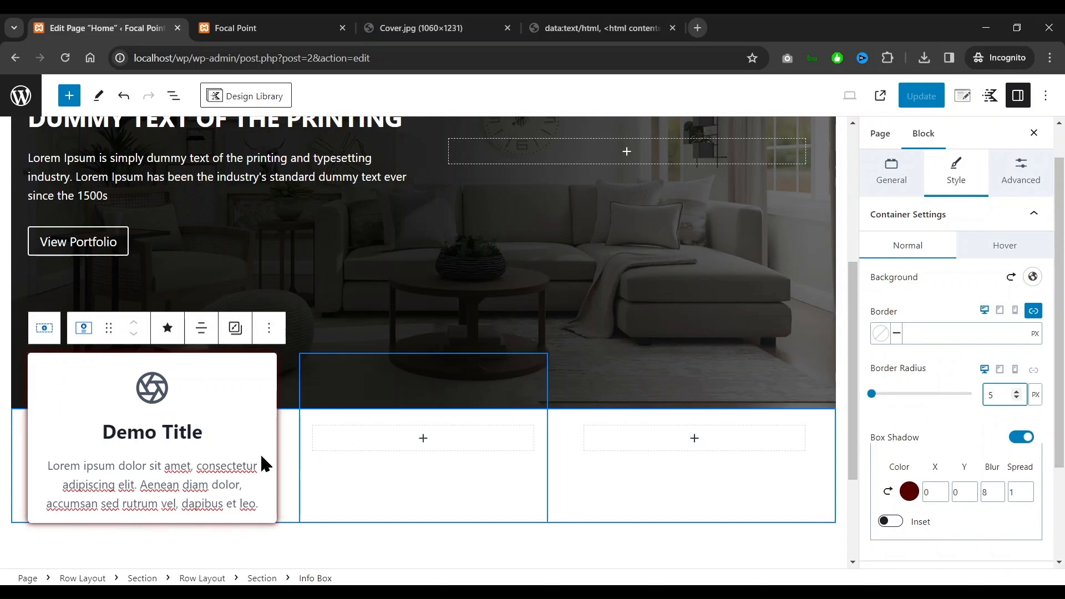
Set the first info box's box shadow colour to light grey AAAAAA
{"action": "scroll", "coordinate": [524, 488], "scroll_direction": "down", "scroll_amount": 1}
{"action": "scroll", "coordinate": [542, 489], "scroll_direction": "up", "scroll_amount": 1}
{"action": "left_click", "coordinate": [909, 492]}
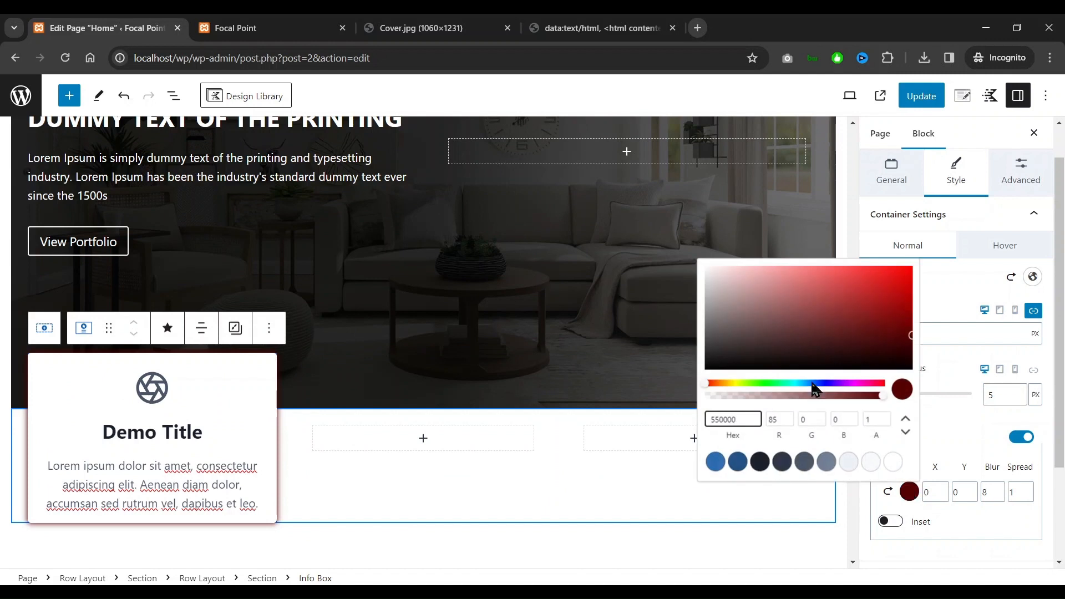
{"action": "left_click_drag", "start_coordinate": [722, 362], "coordinate": [703, 308]}
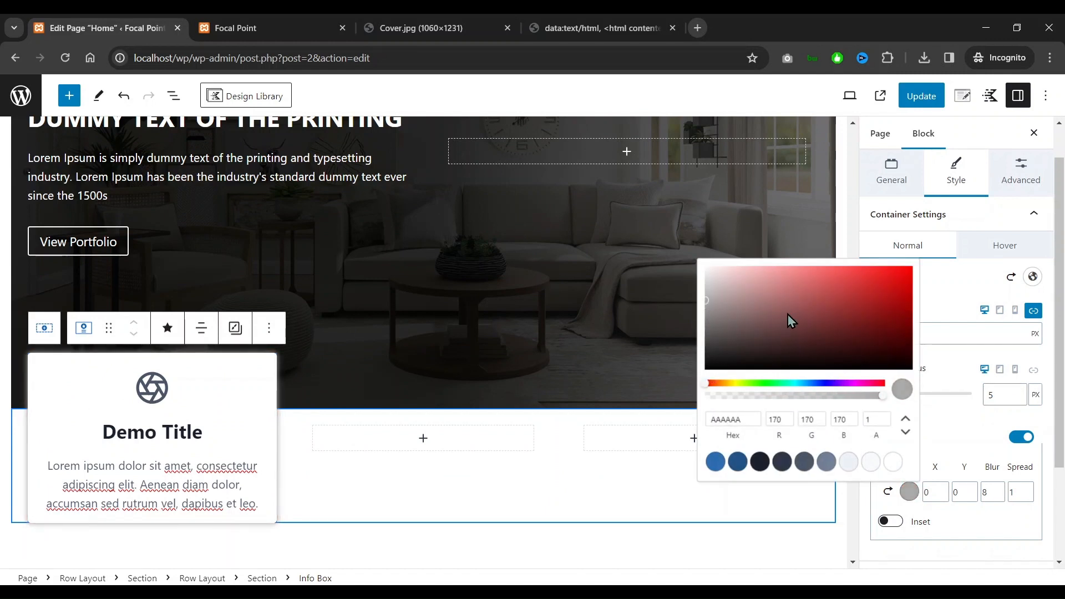
{"action": "left_click", "coordinate": [943, 305]}
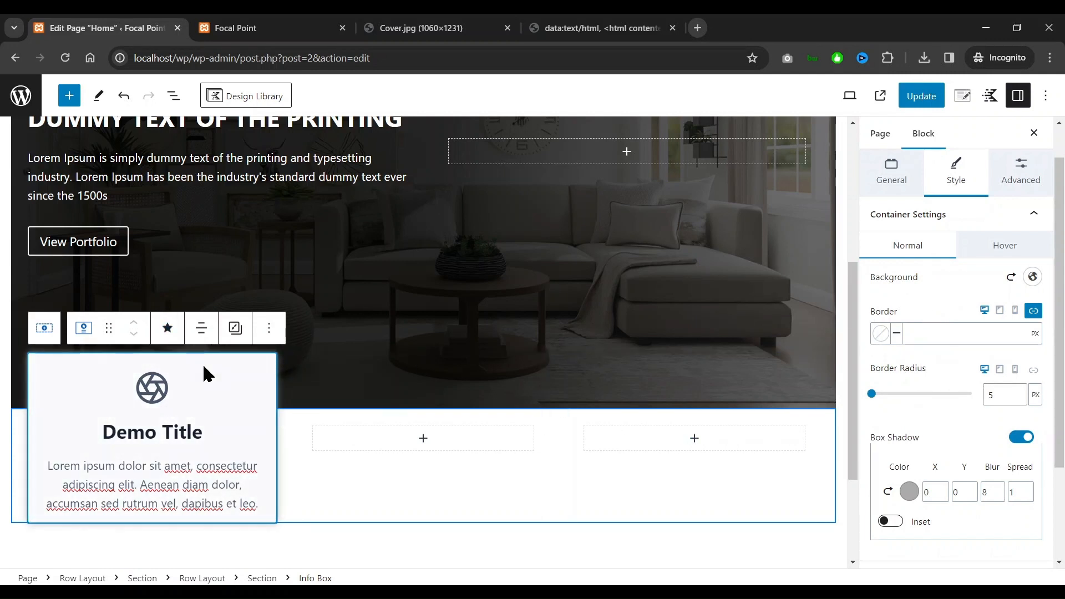
Duplicate the styled info box and move the copy into the empty middle column
{"action": "left_click", "coordinate": [268, 328]}
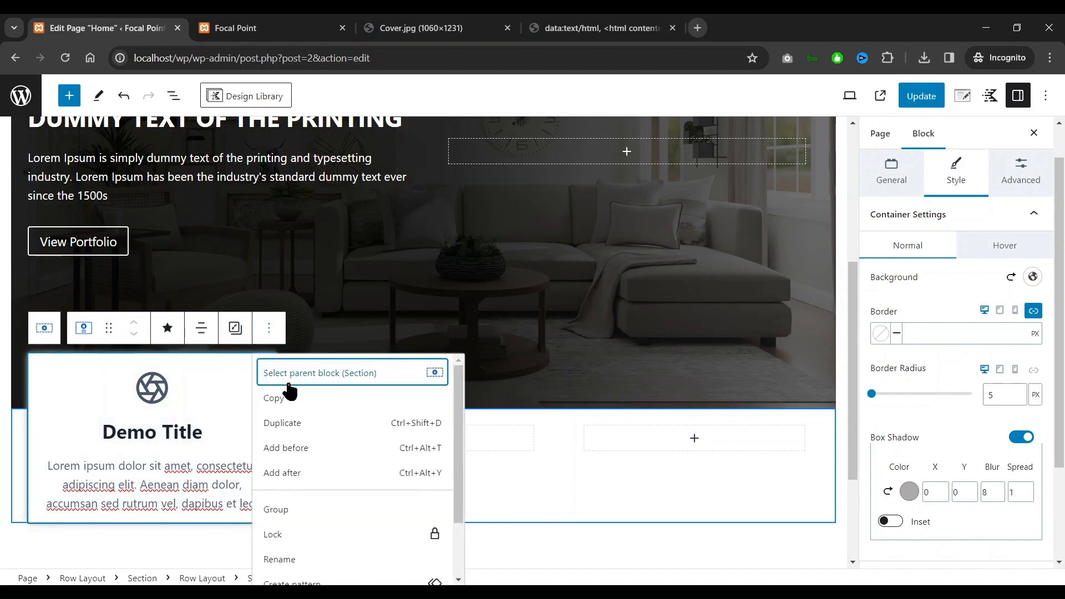
{"action": "left_click", "coordinate": [290, 426]}
{"action": "scroll", "coordinate": [155, 425], "scroll_direction": "up", "scroll_amount": 2}
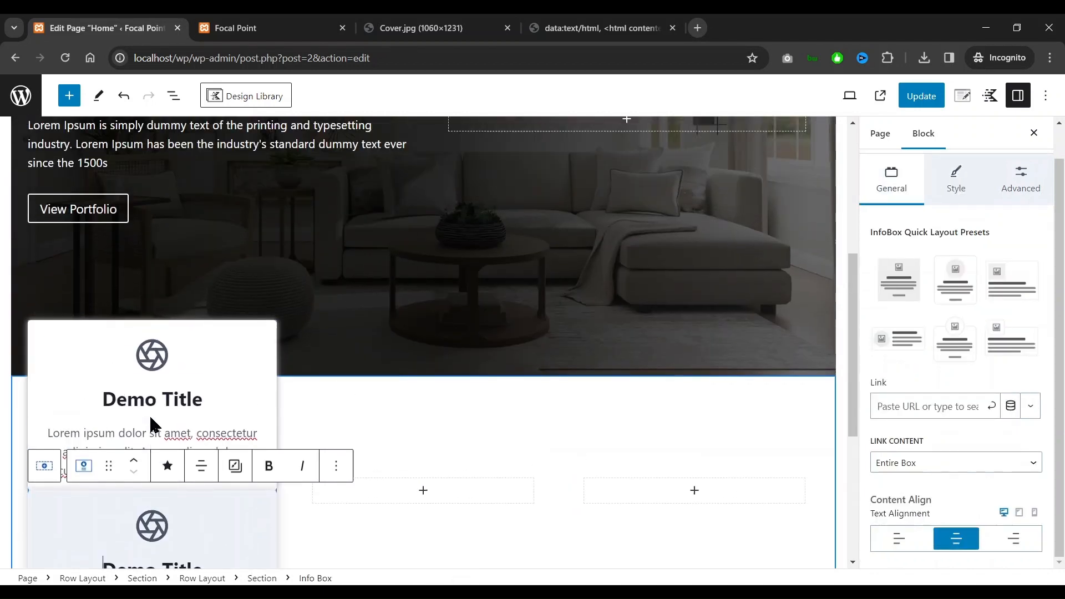
{"action": "scroll", "coordinate": [104, 487], "scroll_direction": "down", "scroll_amount": 2}
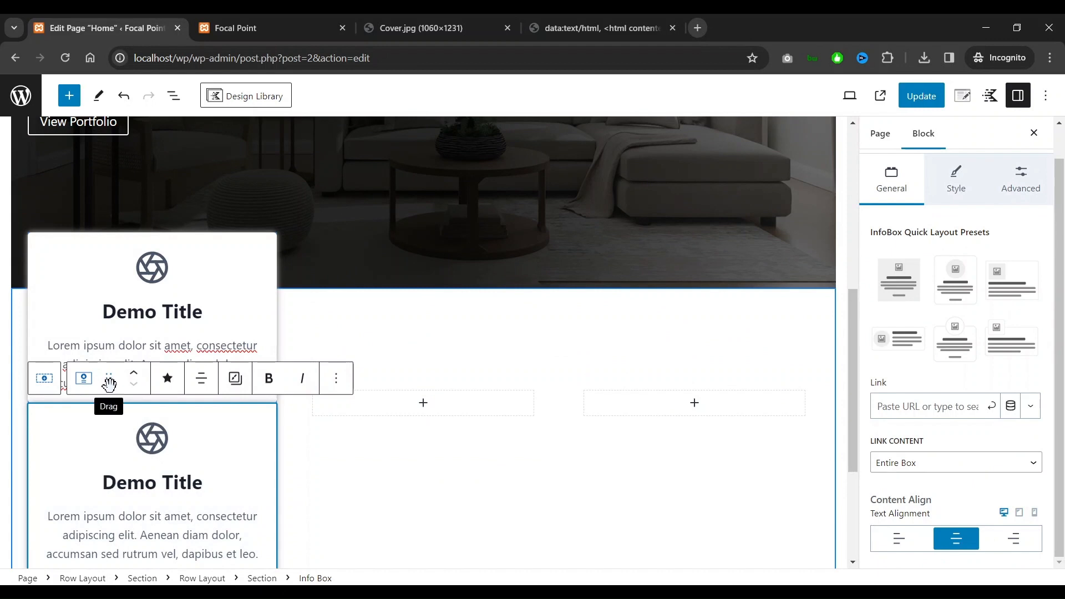
{"action": "left_click_drag", "start_coordinate": [108, 382], "coordinate": [361, 405]}
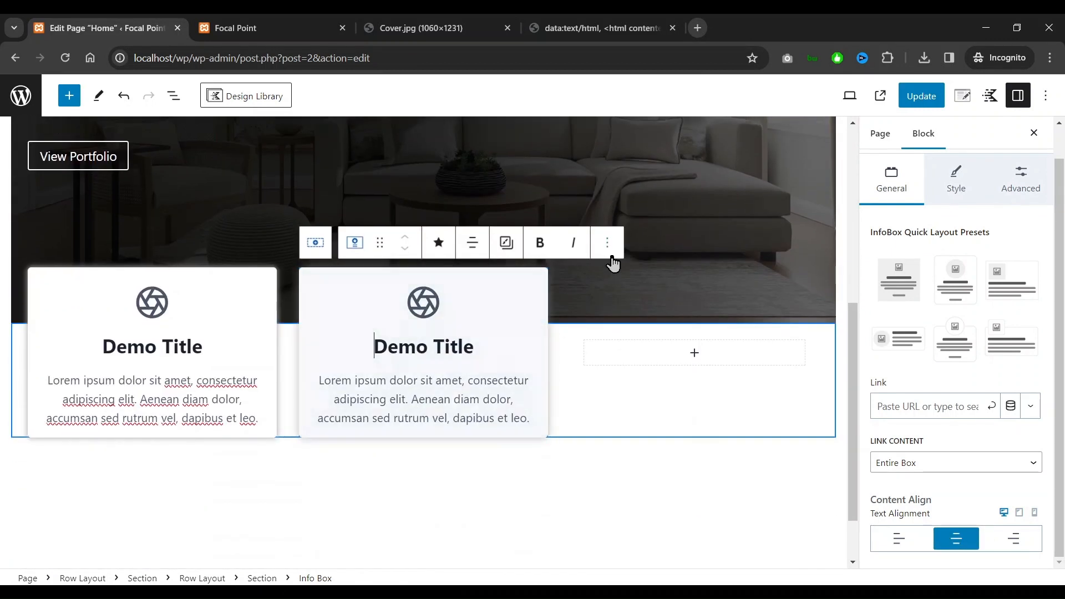
Duplicate the middle column's info box and move the copy into the empty third column
{"action": "left_click", "coordinate": [608, 244]}
{"action": "left_click", "coordinate": [636, 339]}
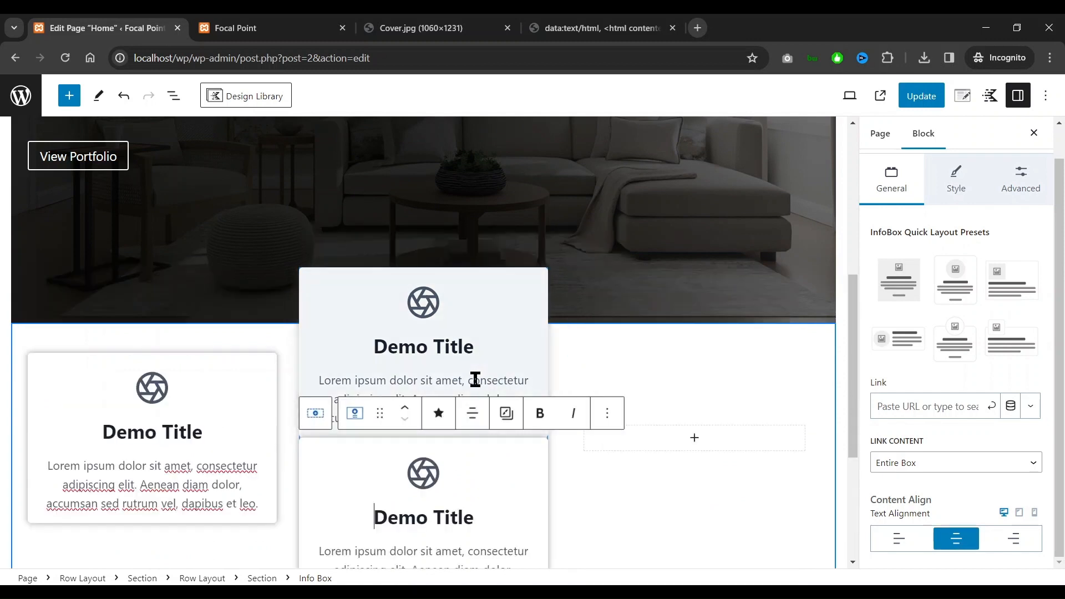
{"action": "left_click_drag", "start_coordinate": [380, 413], "coordinate": [682, 444]}
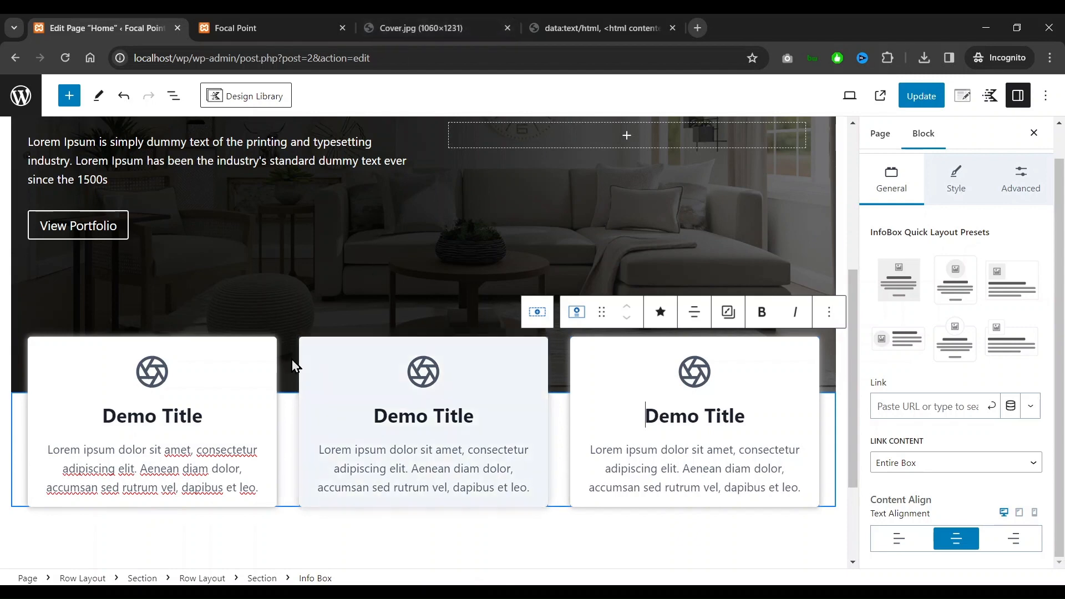
Check the card icons in the Cover.jpg reference and replace the first info box's icon with the clock line icon
{"action": "left_click", "coordinate": [436, 21]}
{"action": "scroll", "coordinate": [346, 487], "scroll_direction": "down", "scroll_amount": 3}
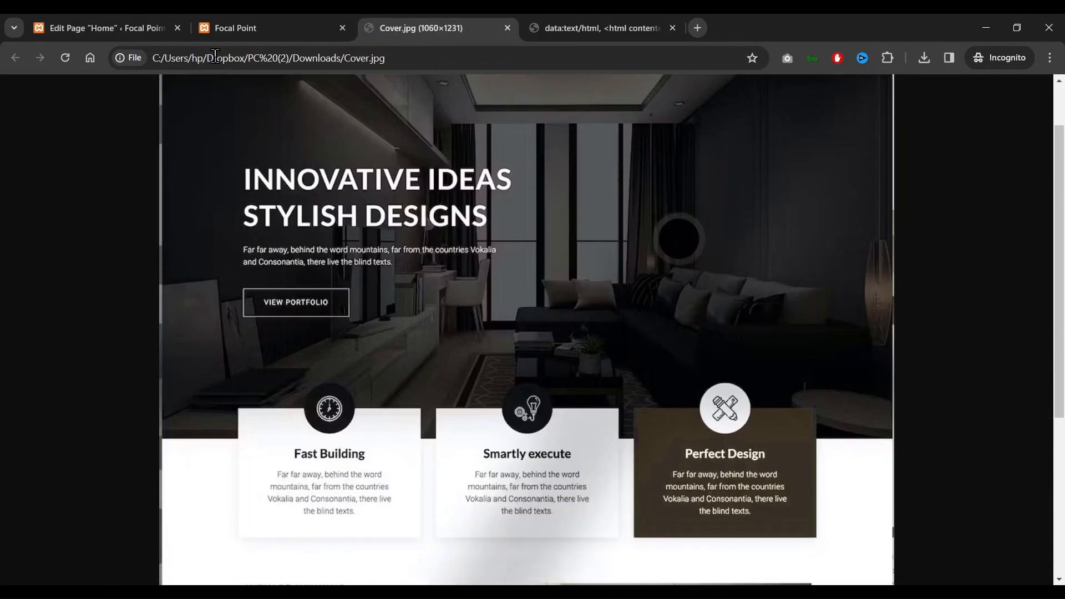
{"action": "left_click", "coordinate": [130, 22]}
{"action": "left_click", "coordinate": [157, 344]}
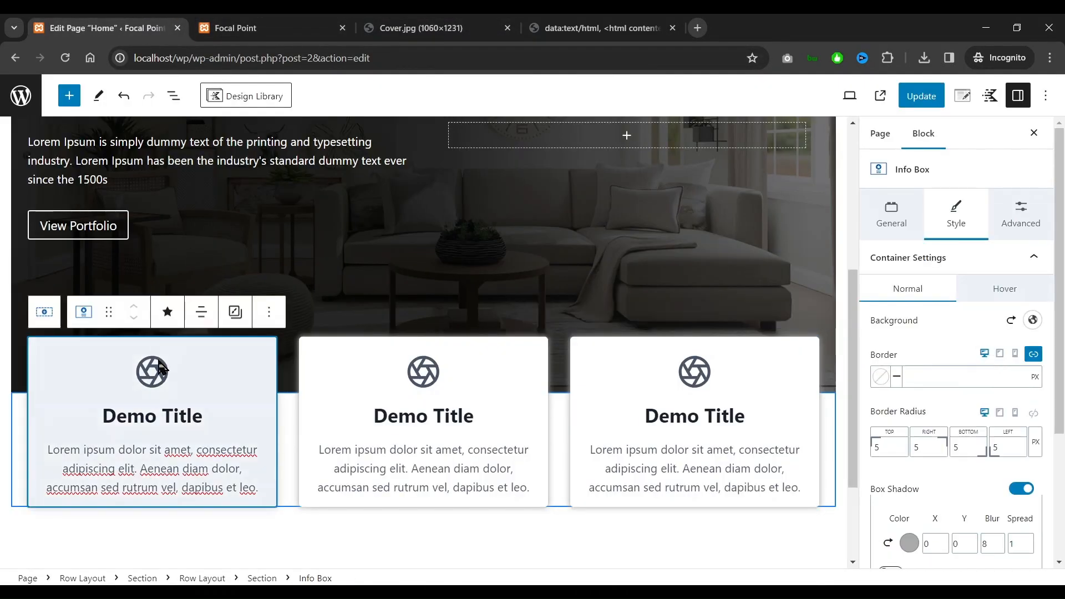
{"action": "left_click", "coordinate": [167, 313]}
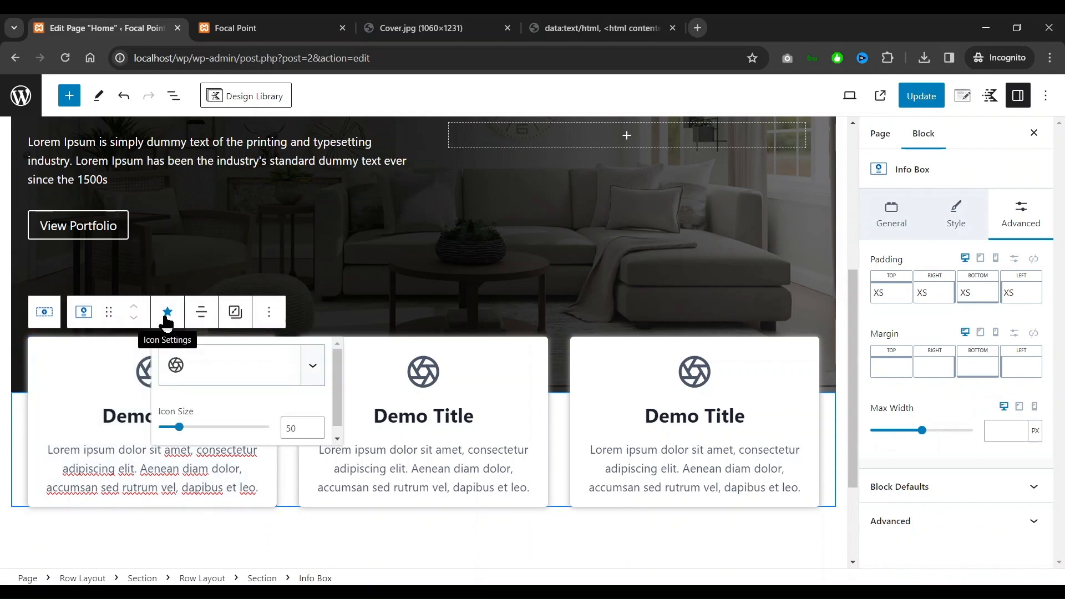
{"action": "left_click", "coordinate": [311, 367]}
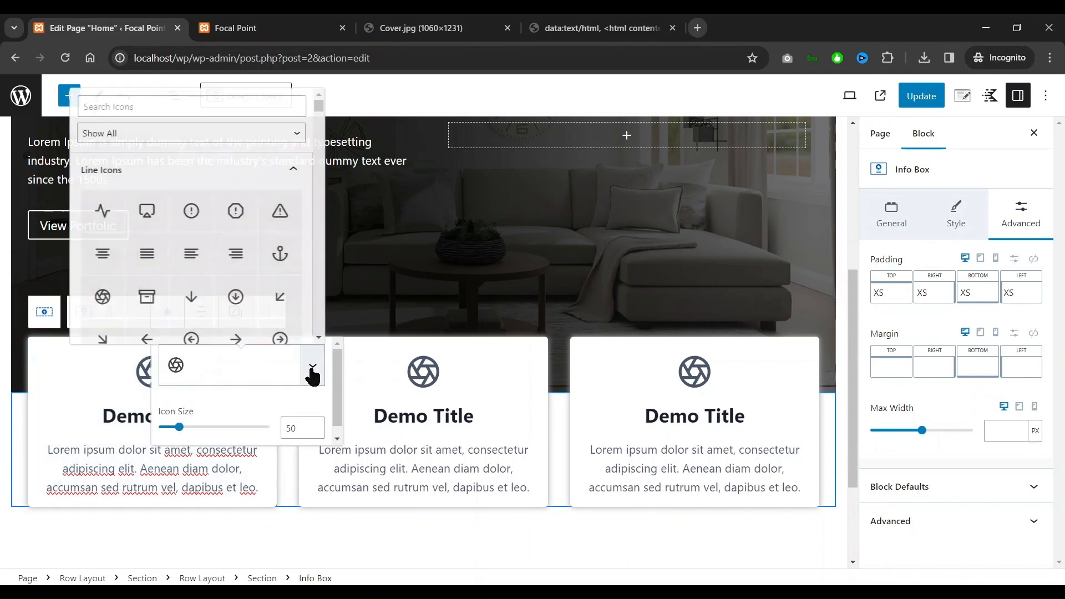
{"action": "type", "text": "cloc"}
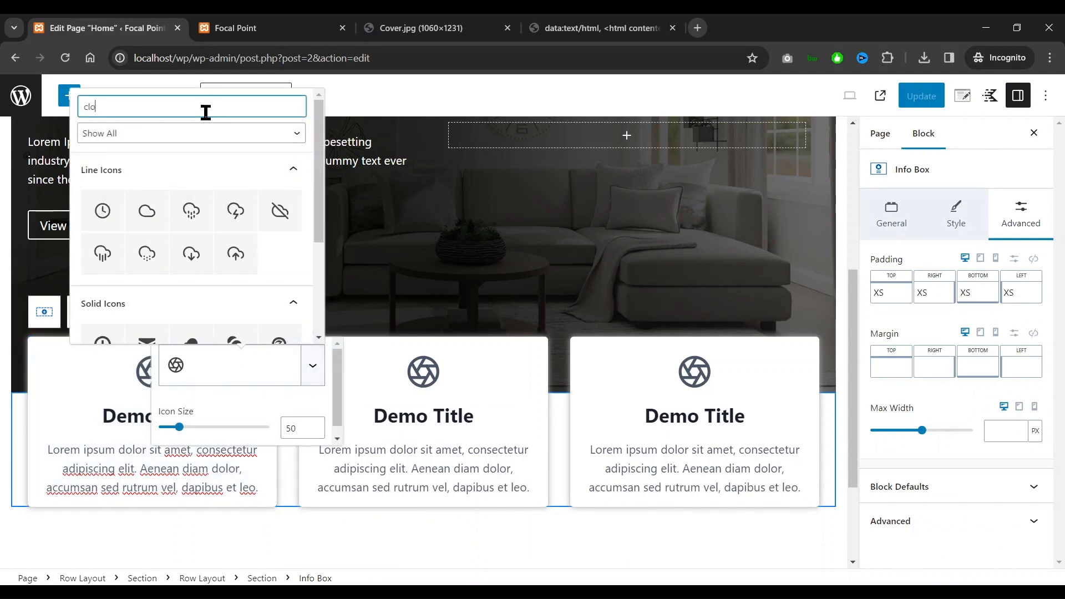
{"action": "left_click", "coordinate": [114, 210]}
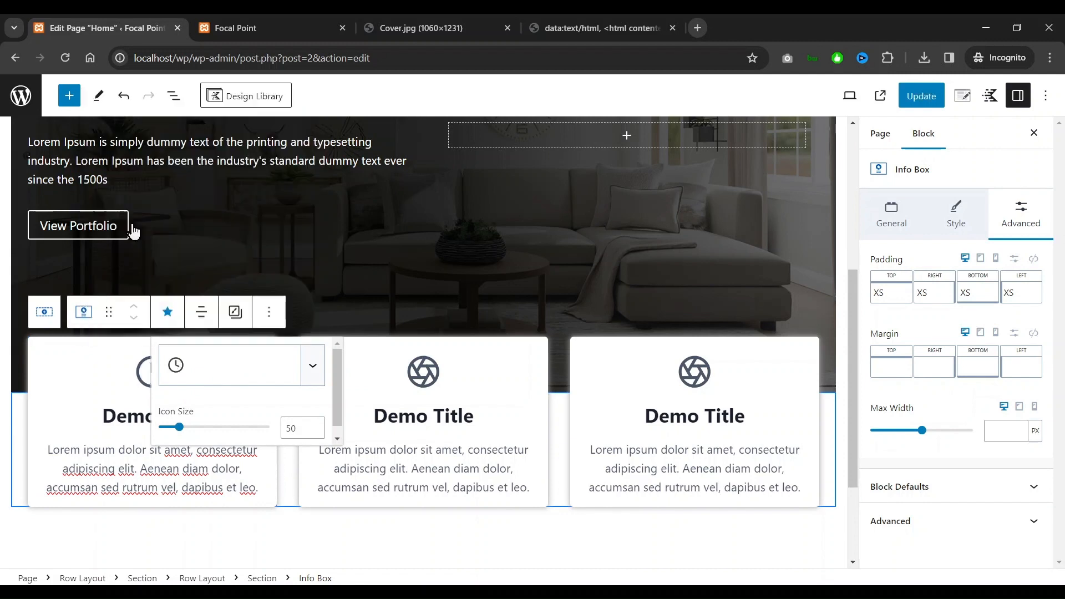
{"action": "left_click", "coordinate": [123, 377]}
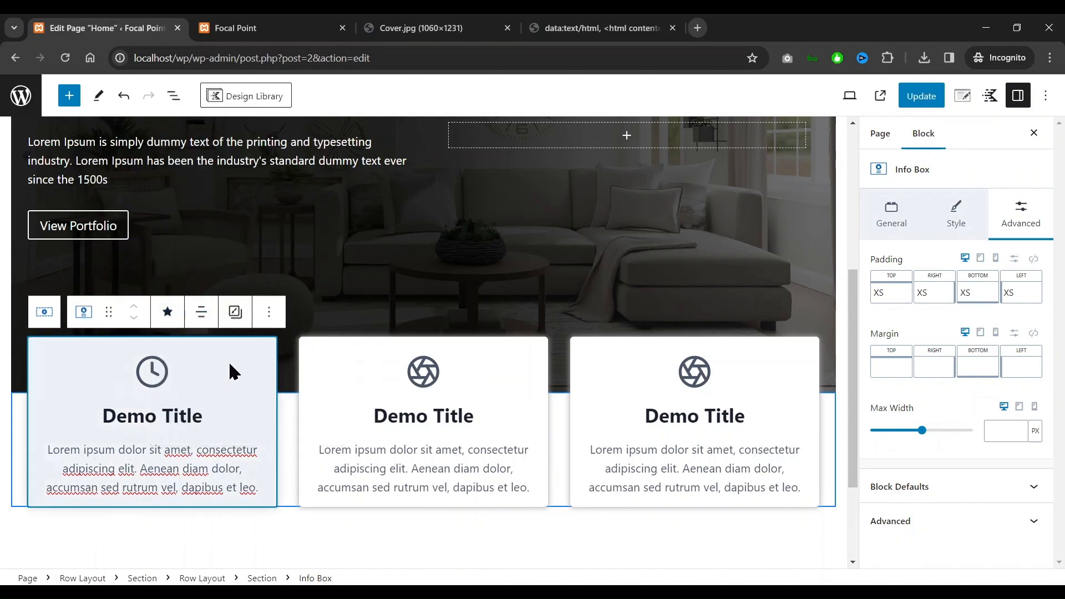
Check the reference design again and replace the middle info box's icon with the solid light bulb found by searching "bulb"
{"action": "left_click", "coordinate": [413, 25]}
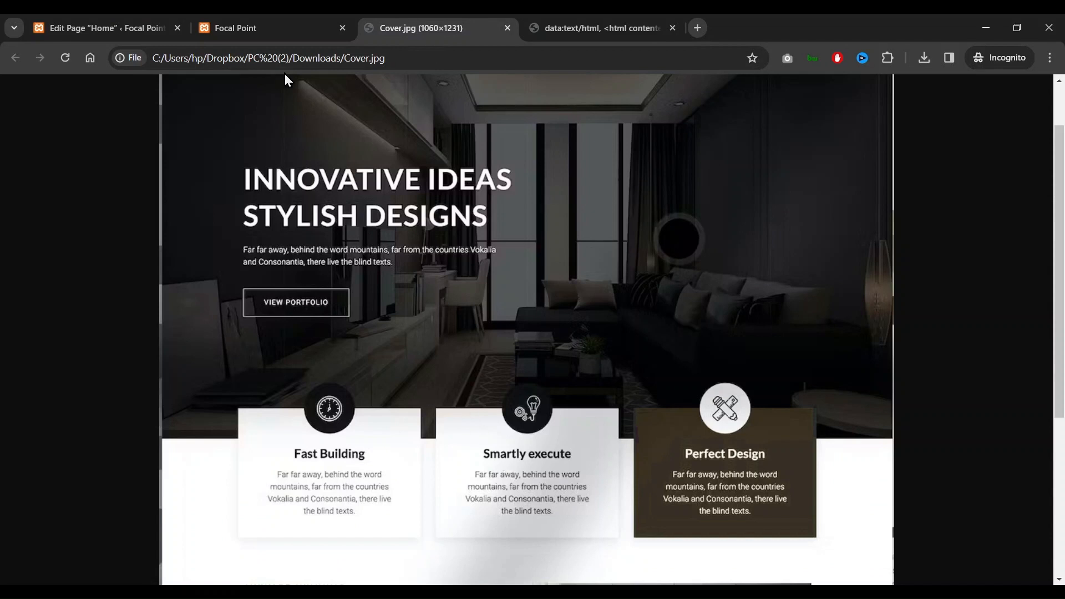
{"action": "left_click", "coordinate": [142, 22]}
{"action": "left_click", "coordinate": [417, 418]}
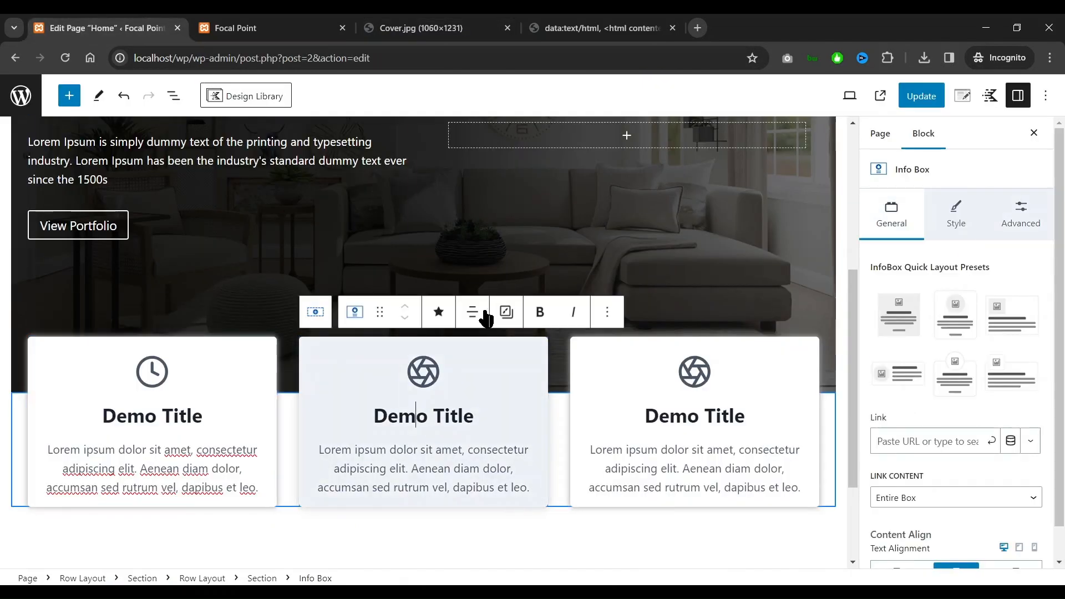
{"action": "left_click", "coordinate": [438, 311]}
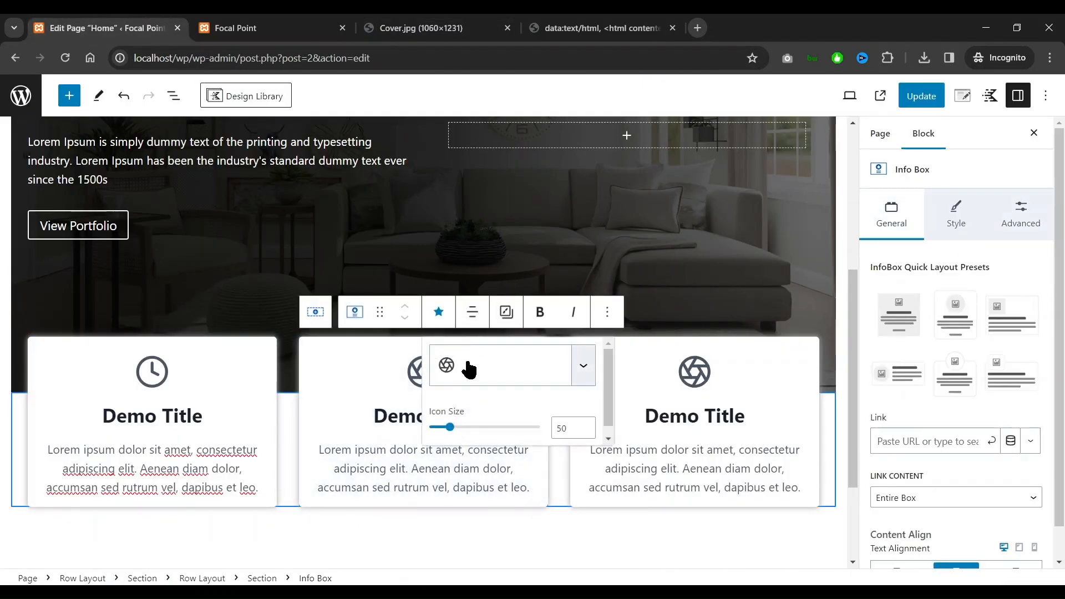
{"action": "left_click", "coordinate": [443, 358]}
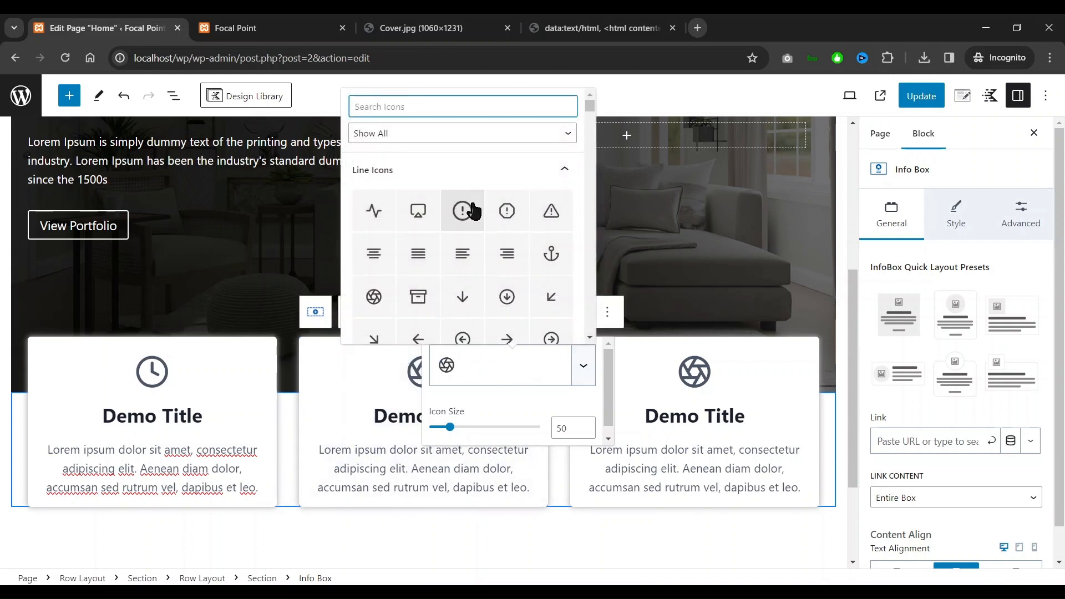
{"action": "type", "text": "bulb"}
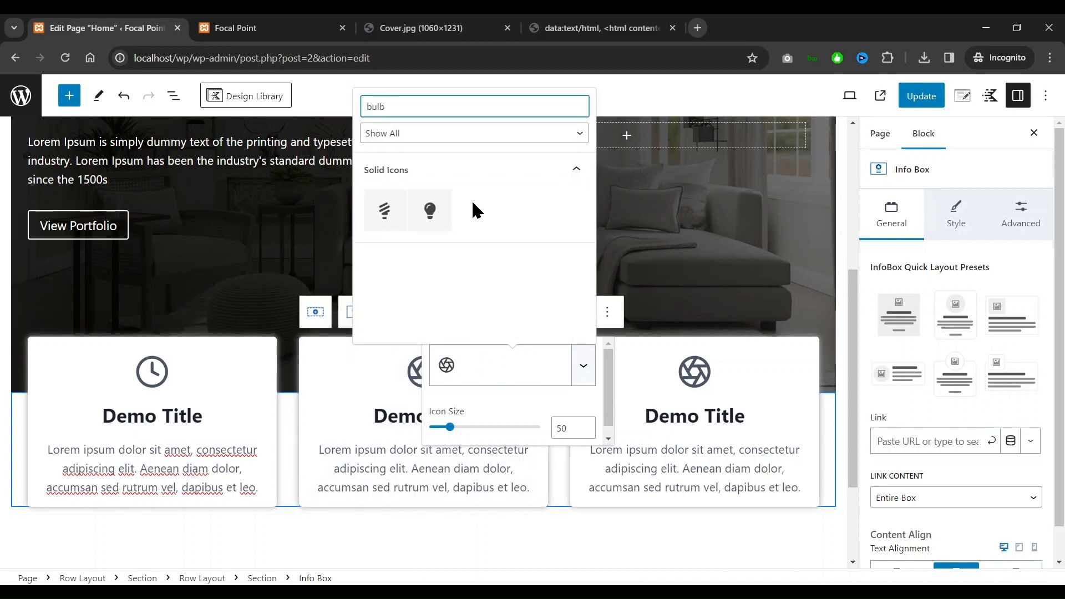
{"action": "left_click", "coordinate": [430, 210]}
{"action": "left_click", "coordinate": [414, 413]}
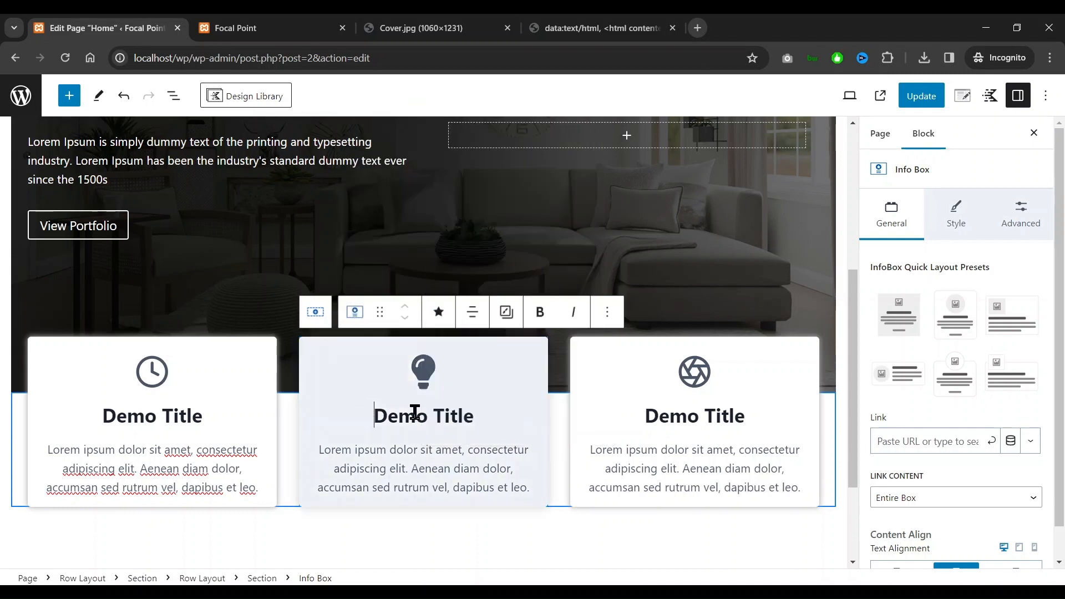
Check the third card's icon in the Cover.jpg reference and replace the third info box's icon with the crossed pen-and-ruler icon found by searching "pen"
{"action": "left_click", "coordinate": [660, 408]}
{"action": "left_click", "coordinate": [478, 15]}
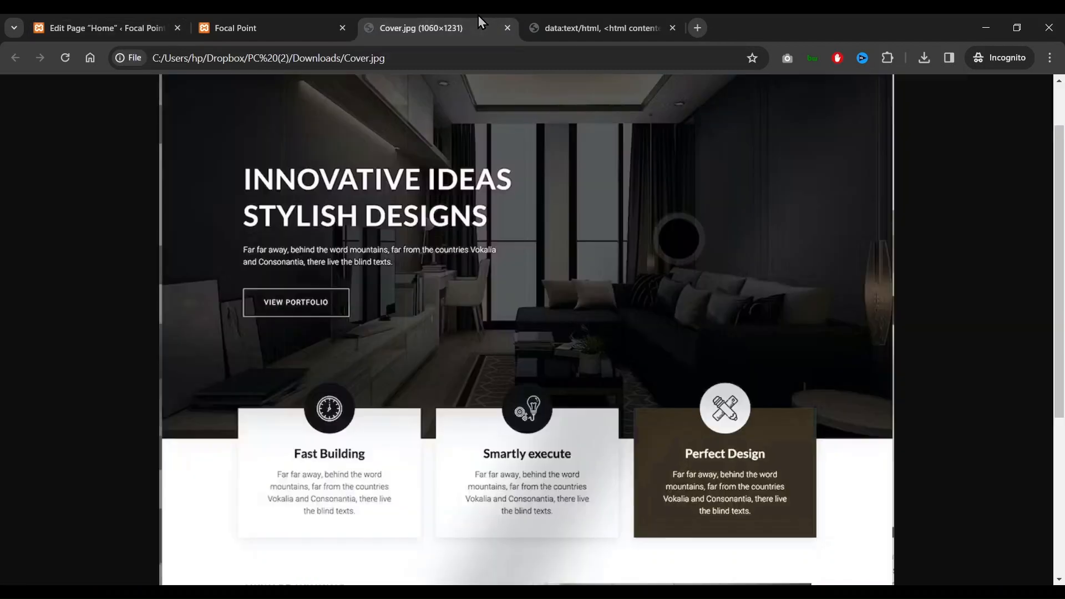
{"action": "left_click", "coordinate": [121, 25]}
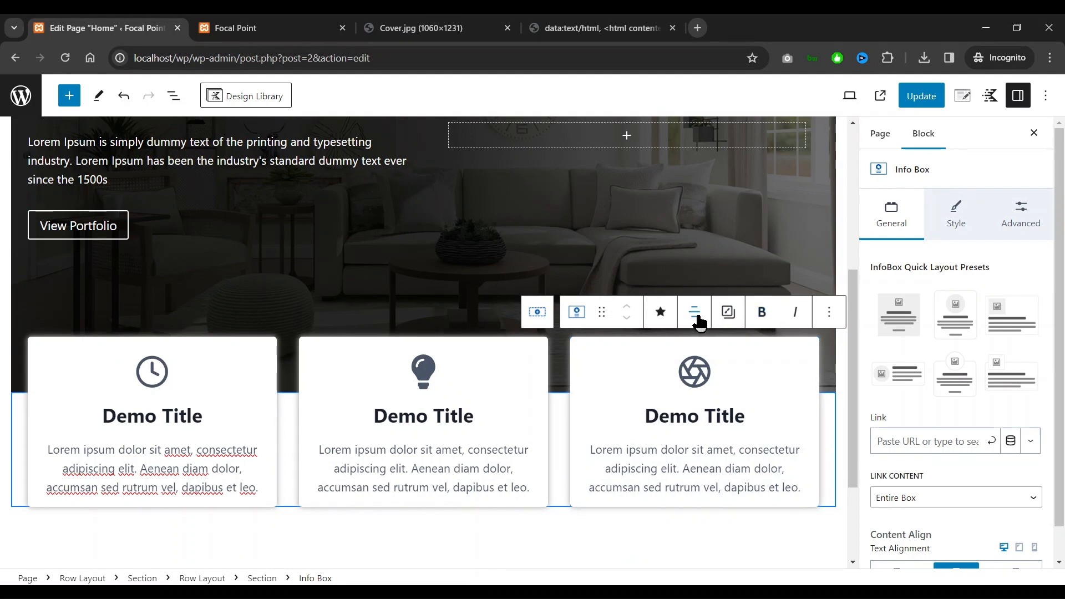
{"action": "left_click", "coordinate": [658, 314]}
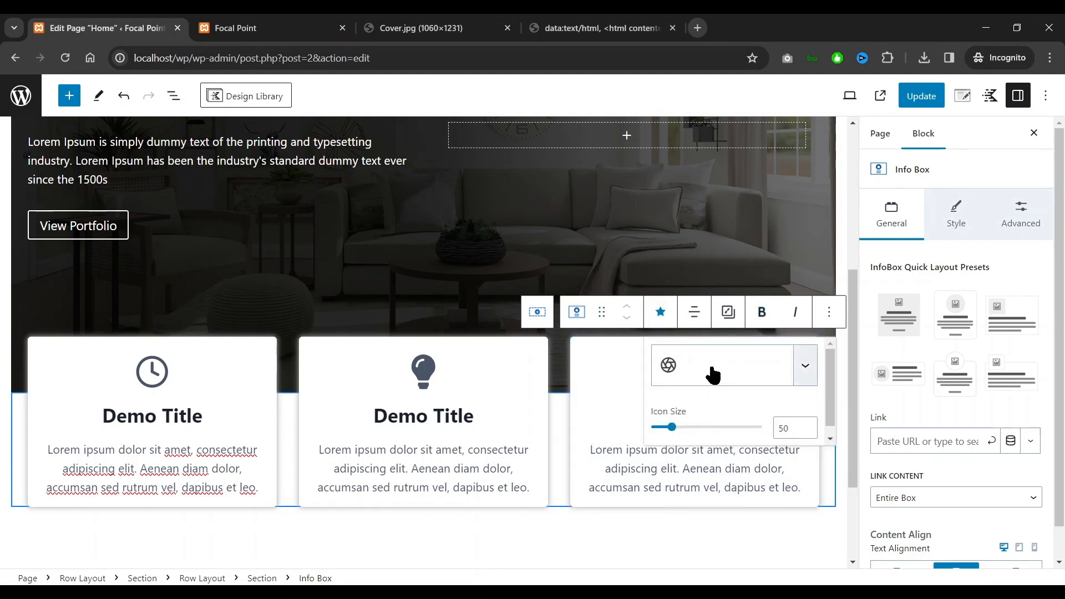
{"action": "left_click", "coordinate": [682, 367]}
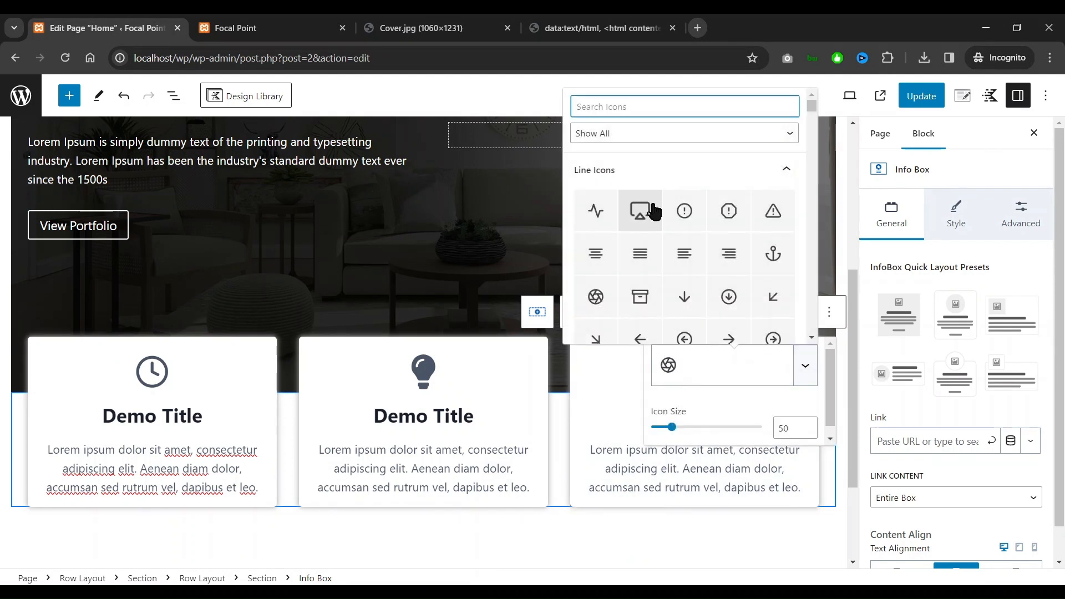
{"action": "type", "text": "pen"}
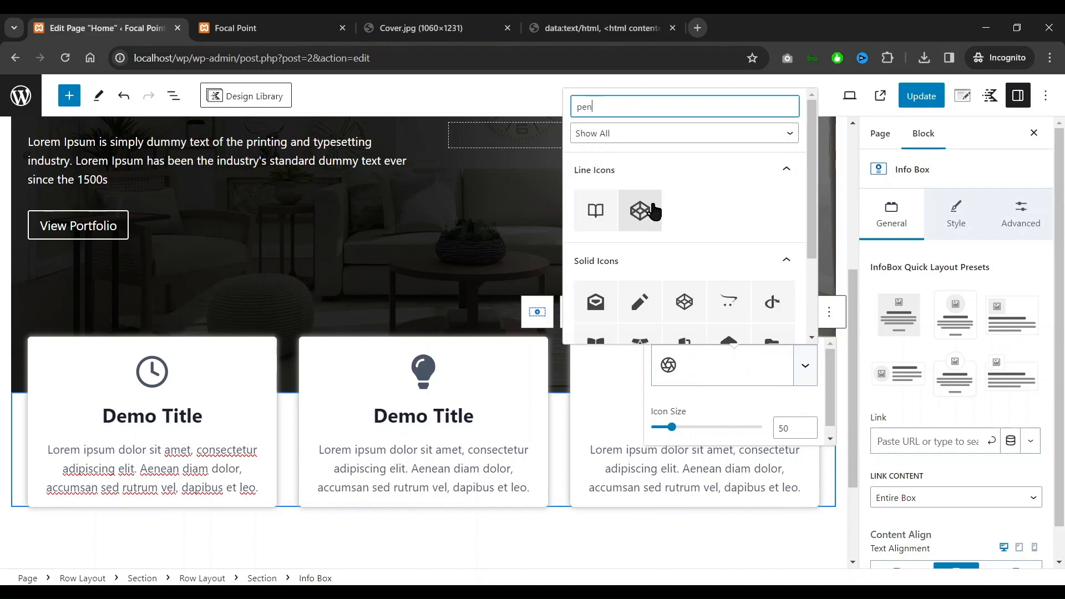
{"action": "scroll", "coordinate": [687, 233], "scroll_direction": "down", "scroll_amount": 3}
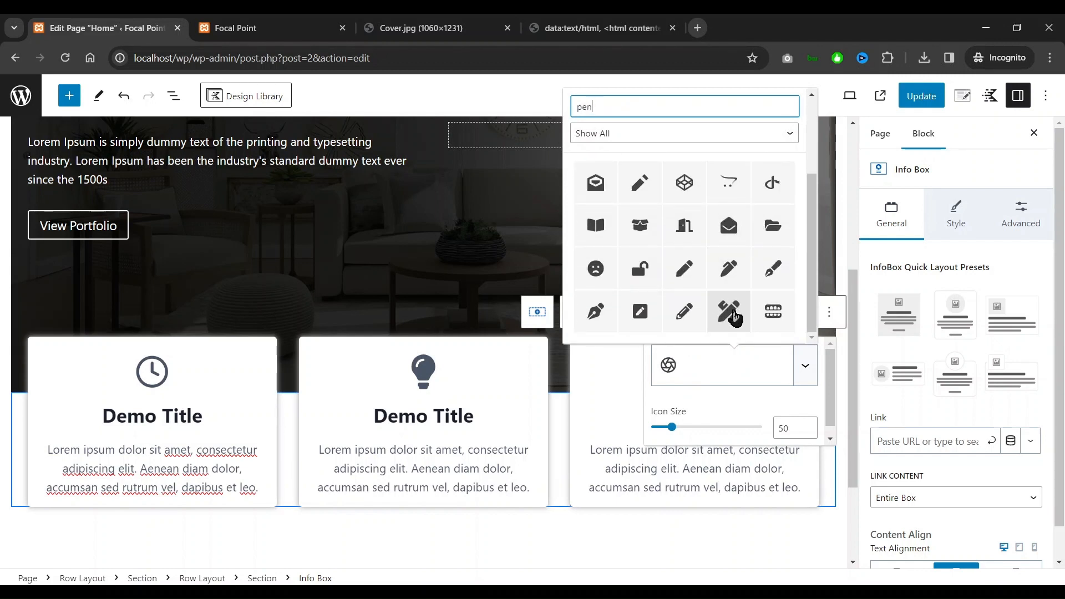
{"action": "left_click", "coordinate": [730, 312]}
{"action": "left_click", "coordinate": [600, 384]}
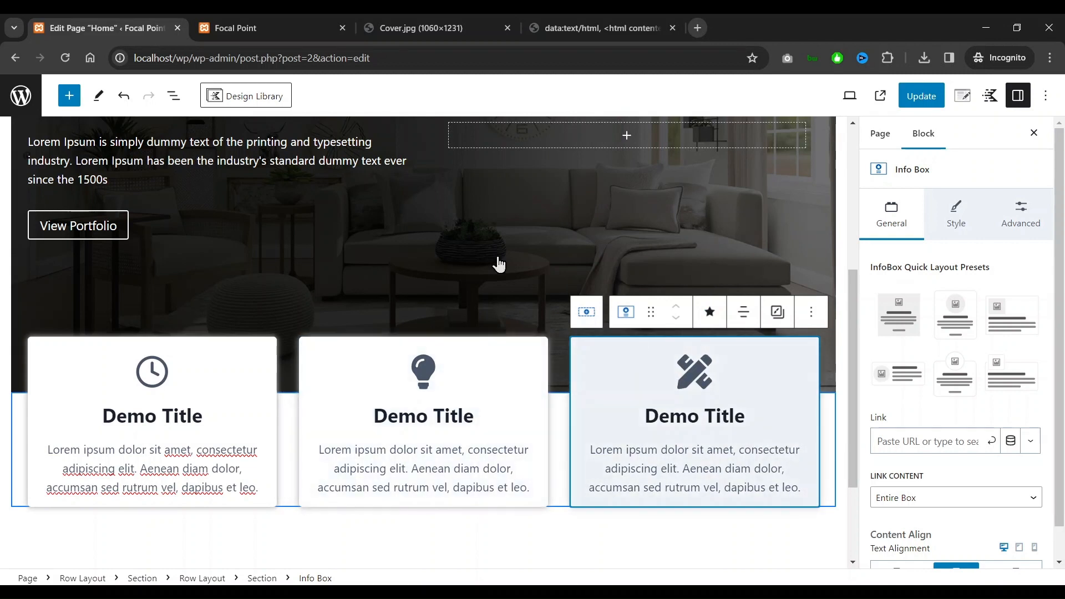
Check the icon placement in Cover.jpg and set the first info box's top media margin to -50
{"action": "left_click", "coordinate": [428, 16]}
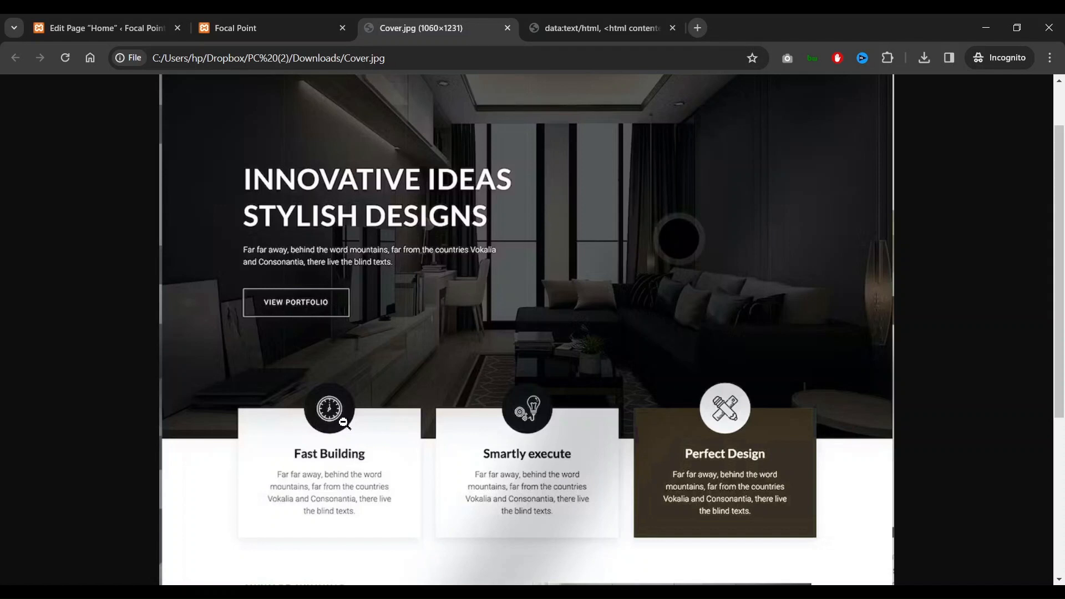
{"action": "left_click", "coordinate": [134, 29]}
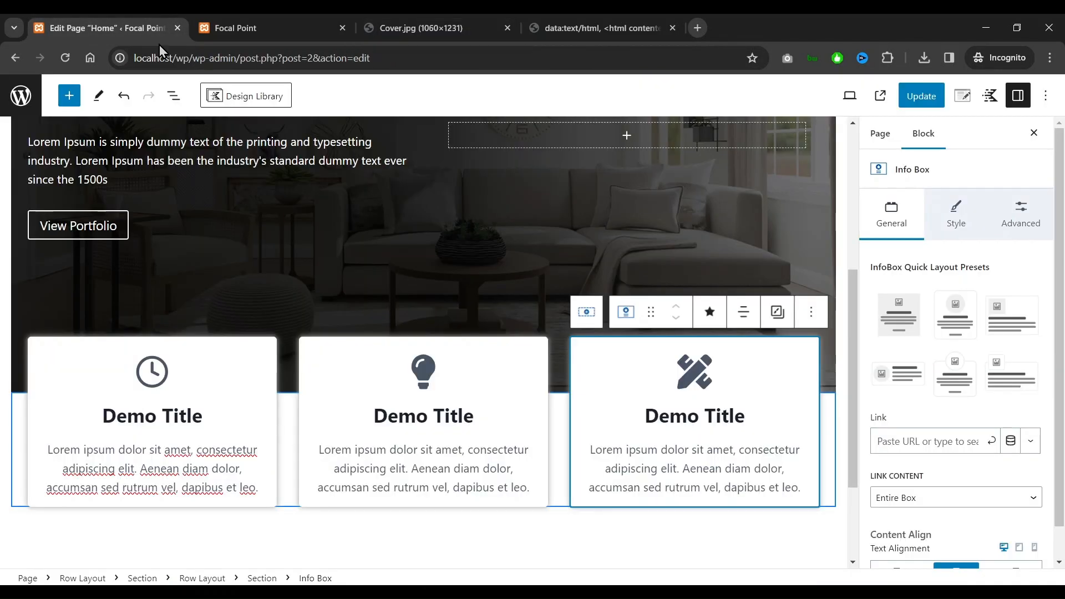
{"action": "left_click", "coordinate": [495, 407]}
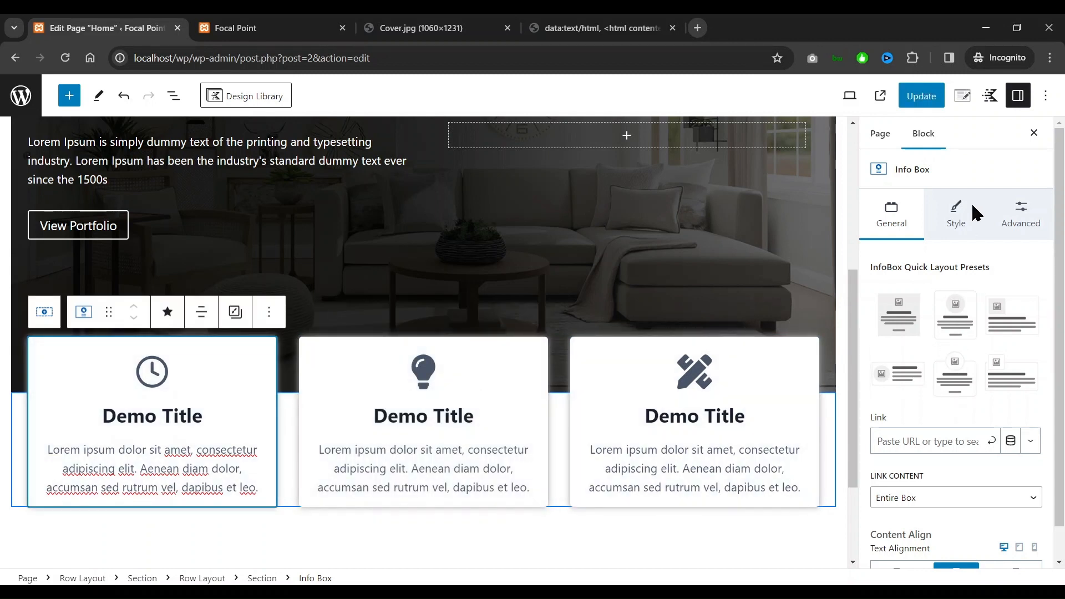
{"action": "left_click", "coordinate": [974, 221]}
{"action": "scroll", "coordinate": [1007, 326], "scroll_direction": "down", "scroll_amount": 2}
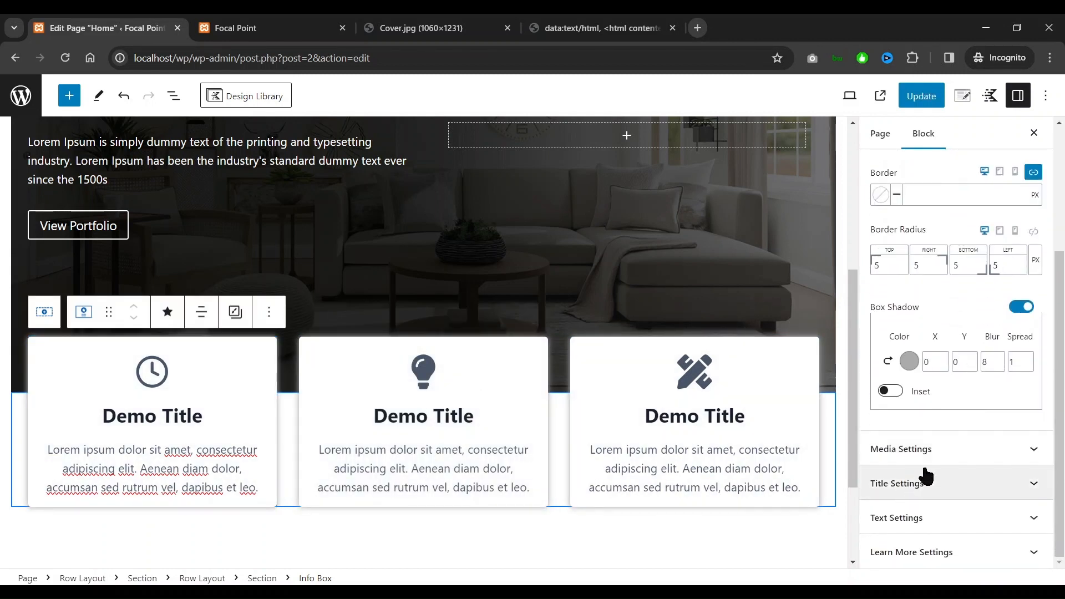
{"action": "left_click", "coordinate": [949, 459]}
{"action": "scroll", "coordinate": [946, 452], "scroll_direction": "down", "scroll_amount": 6}
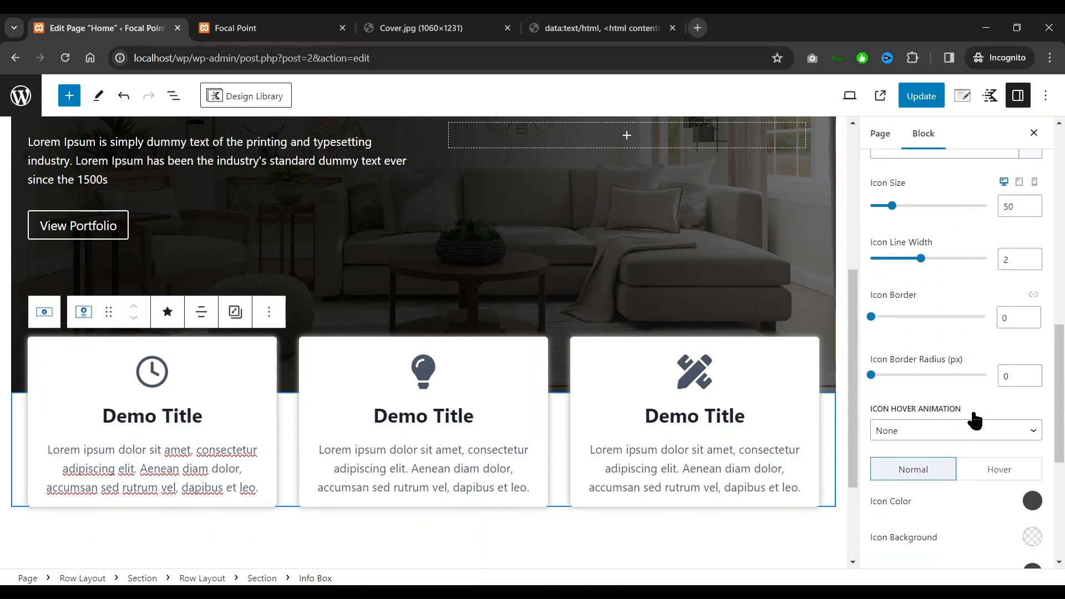
{"action": "scroll", "coordinate": [973, 419], "scroll_direction": "down", "scroll_amount": 3}
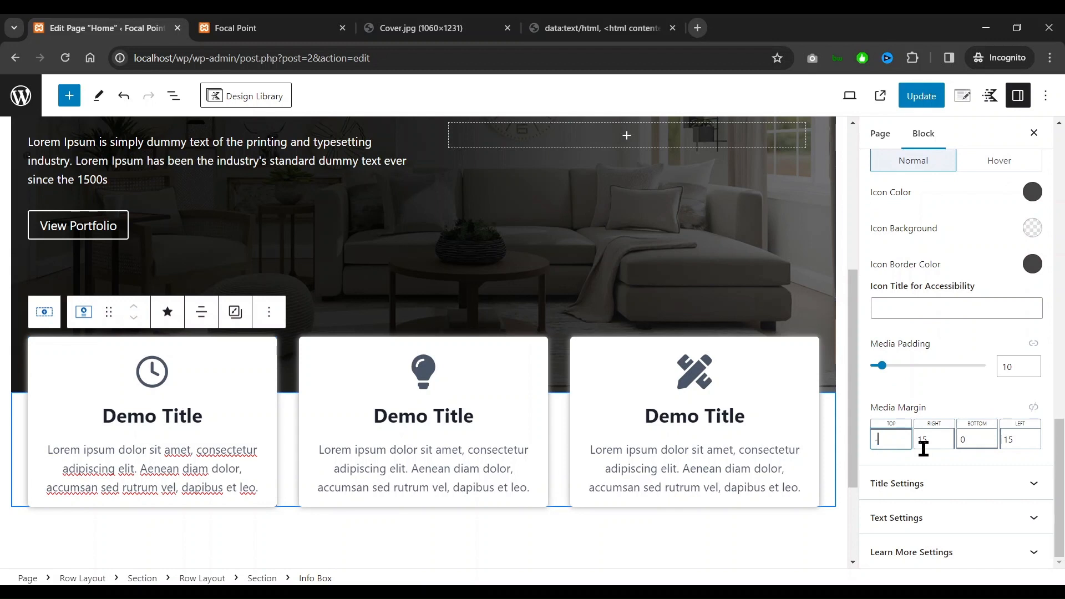
{"action": "type", "text": "-50"}
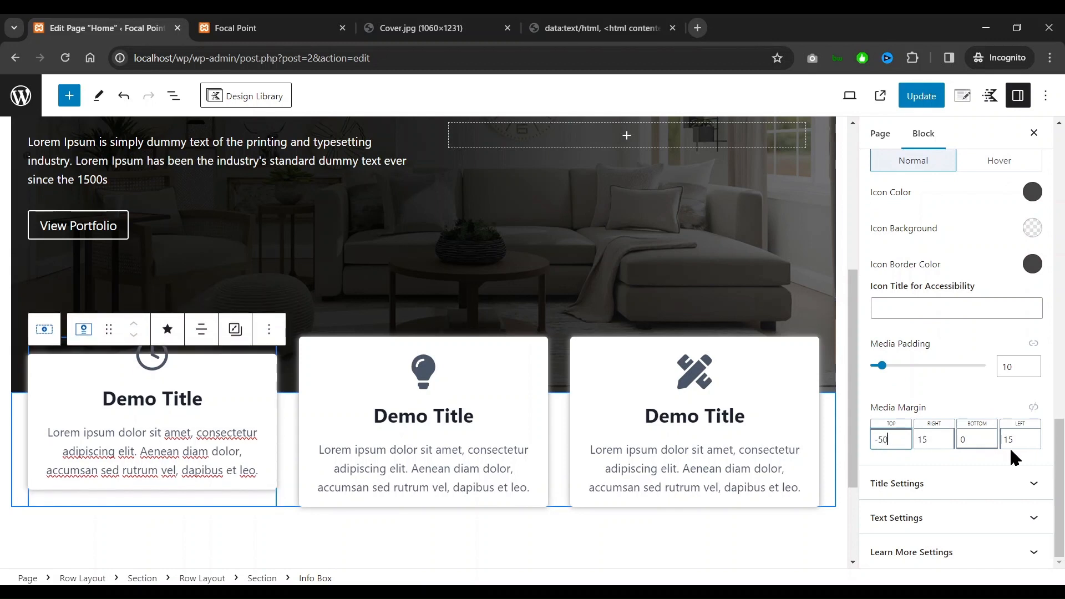
Make the first info box's clock icon white and give it the dark 1A202C icon background
{"action": "scroll", "coordinate": [1004, 399], "scroll_direction": "up", "scroll_amount": 5}
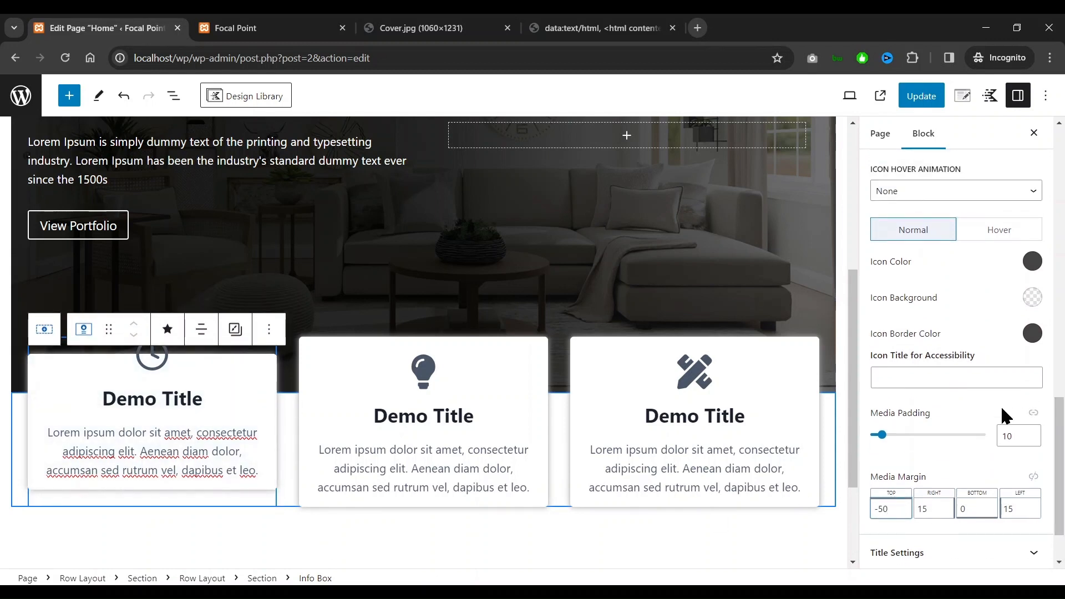
{"action": "left_click", "coordinate": [1032, 331]}
{"action": "left_click", "coordinate": [1015, 301]}
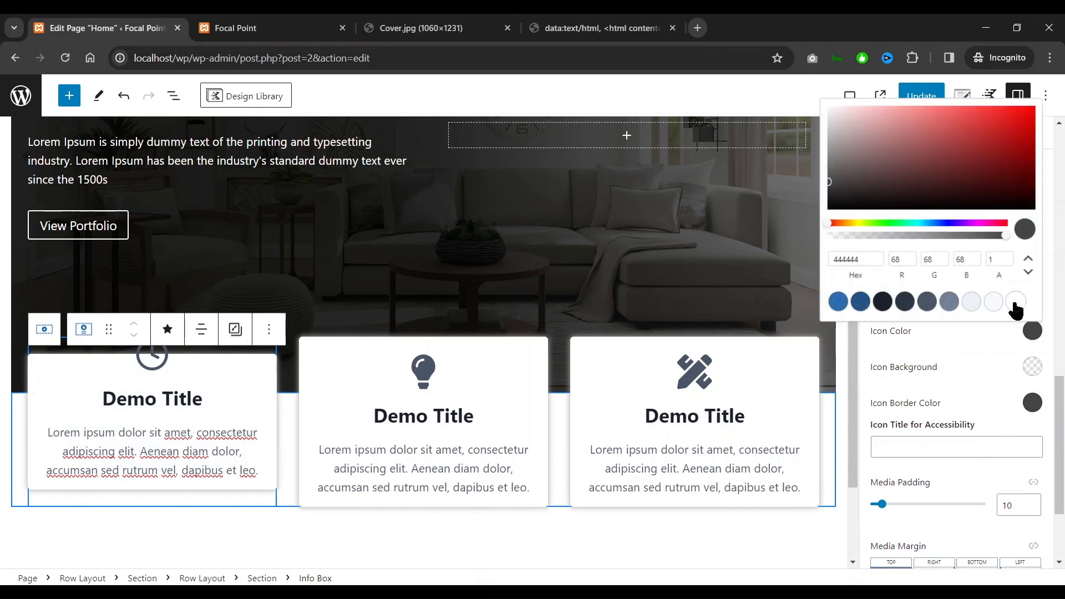
{"action": "left_click", "coordinate": [1032, 367]}
{"action": "left_click", "coordinate": [883, 337]}
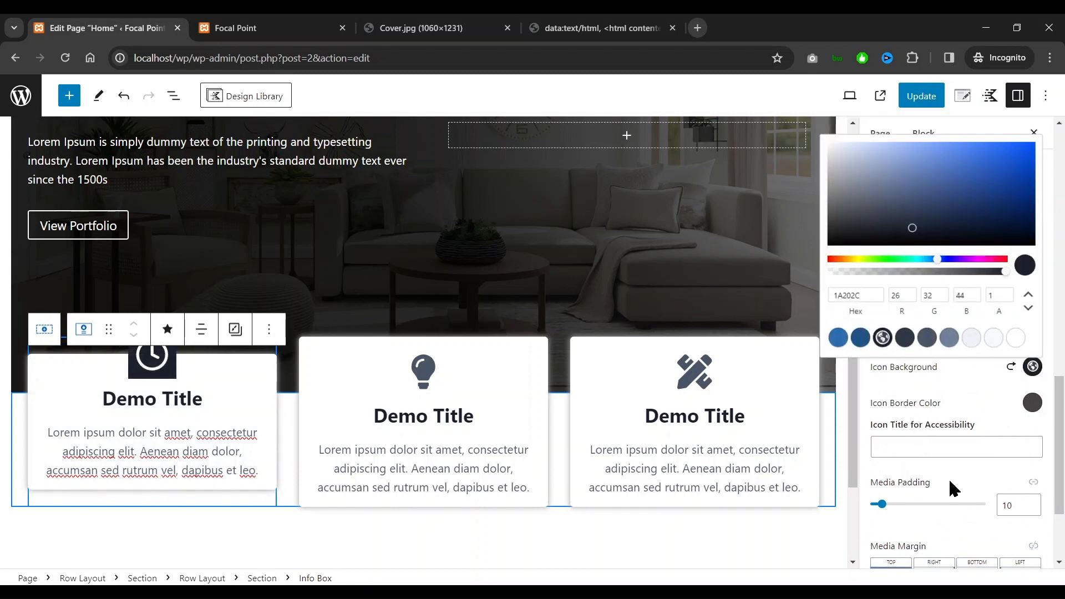
Set the first info box's media padding to 15 and its icon border radius to 200 px
{"action": "left_click", "coordinate": [1009, 508]}
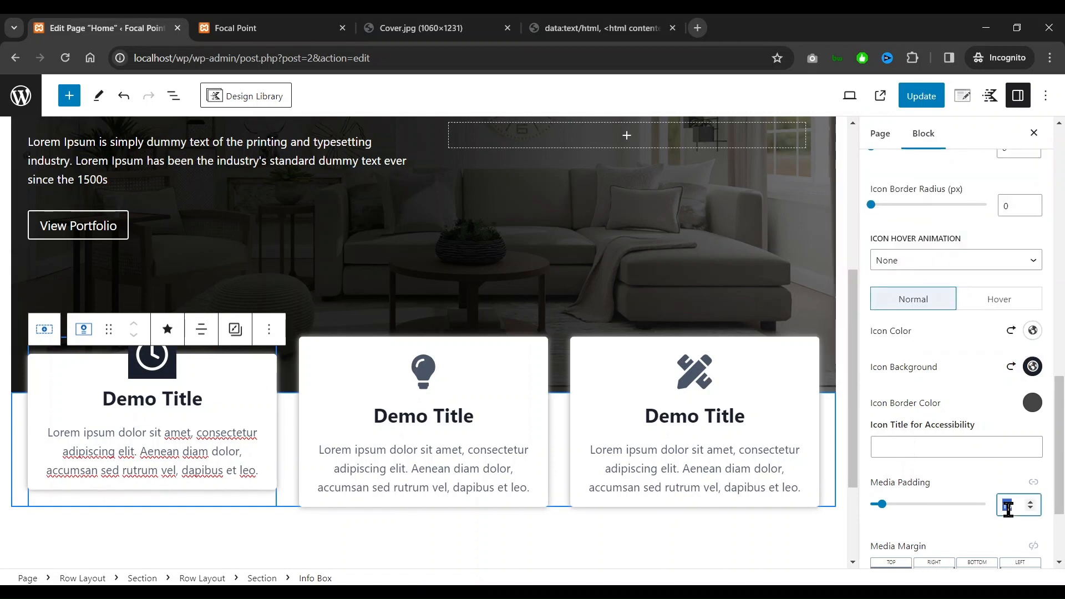
{"action": "type", "text": "15"}
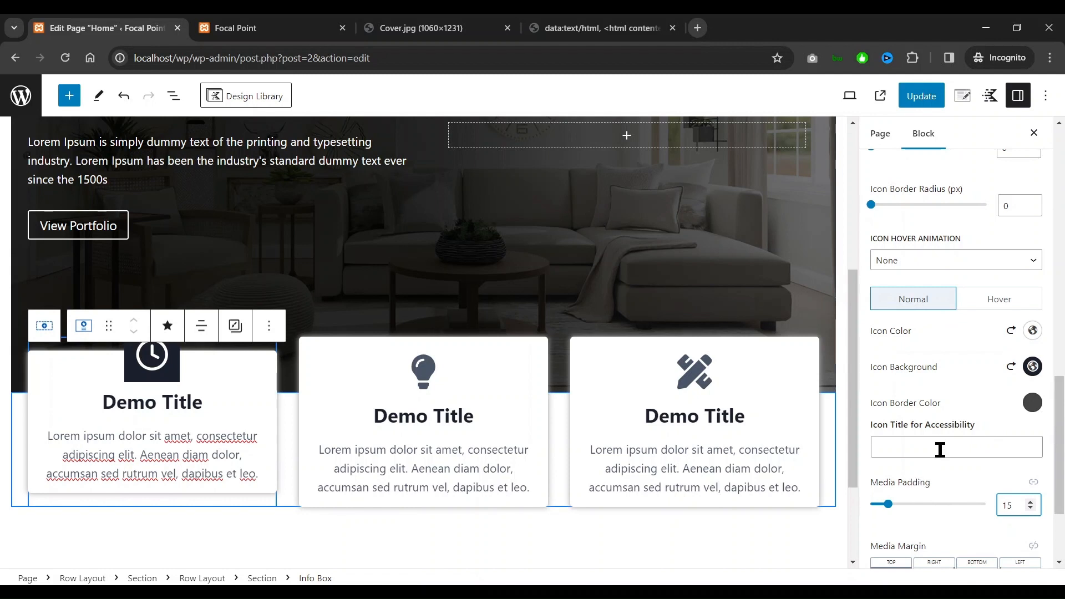
{"action": "scroll", "coordinate": [940, 448], "scroll_direction": "down", "scroll_amount": 3}
{"action": "scroll", "coordinate": [939, 448], "scroll_direction": "up", "scroll_amount": 4}
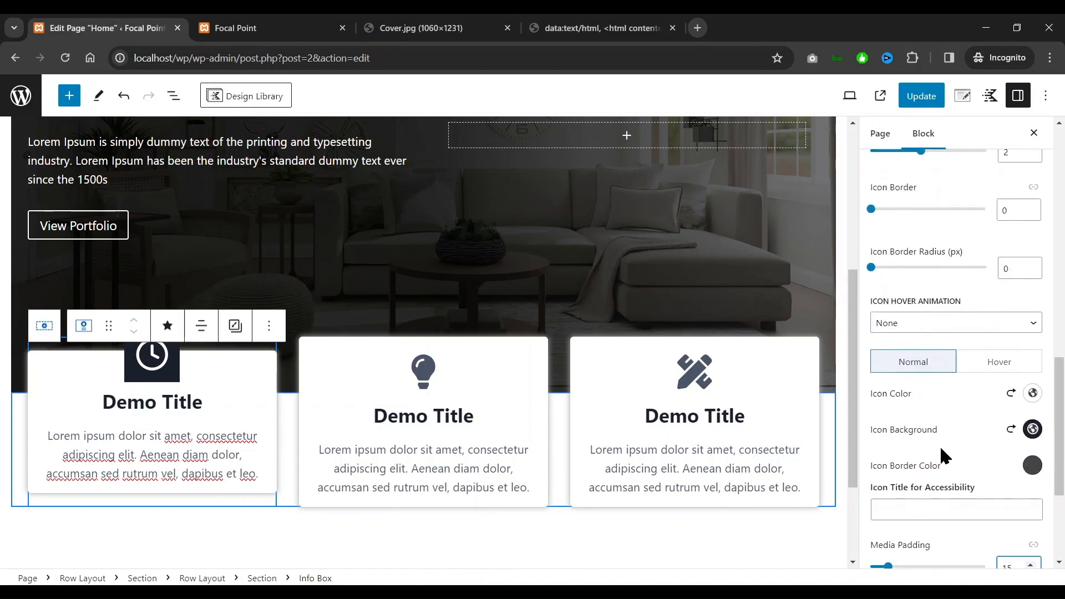
{"action": "scroll", "coordinate": [943, 454], "scroll_direction": "up", "scroll_amount": 3}
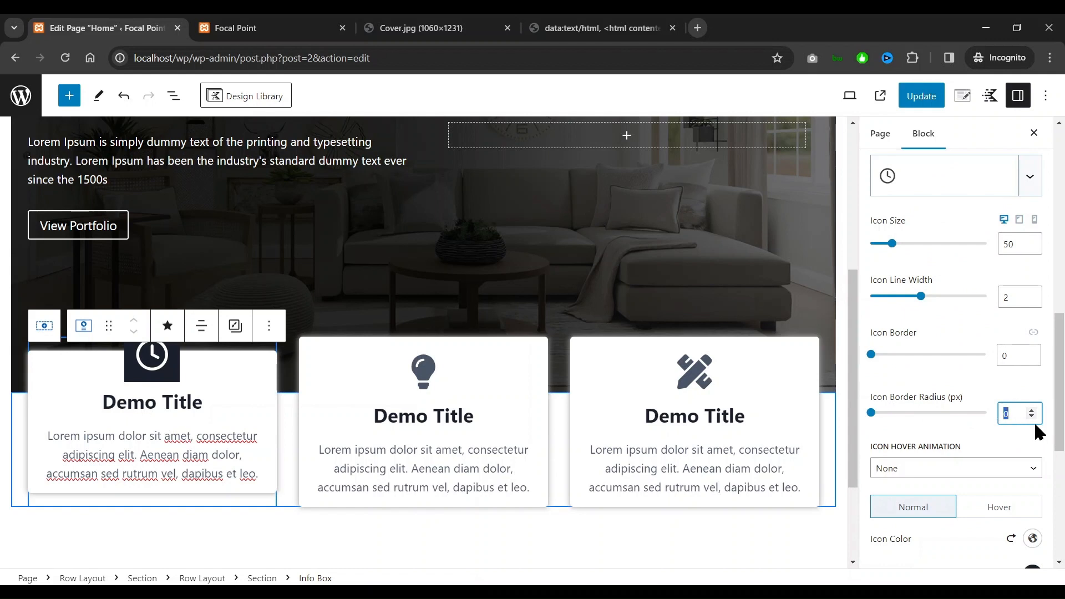
{"action": "type", "text": "200"}
{"action": "scroll", "coordinate": [286, 444], "scroll_direction": "up", "scroll_amount": 1}
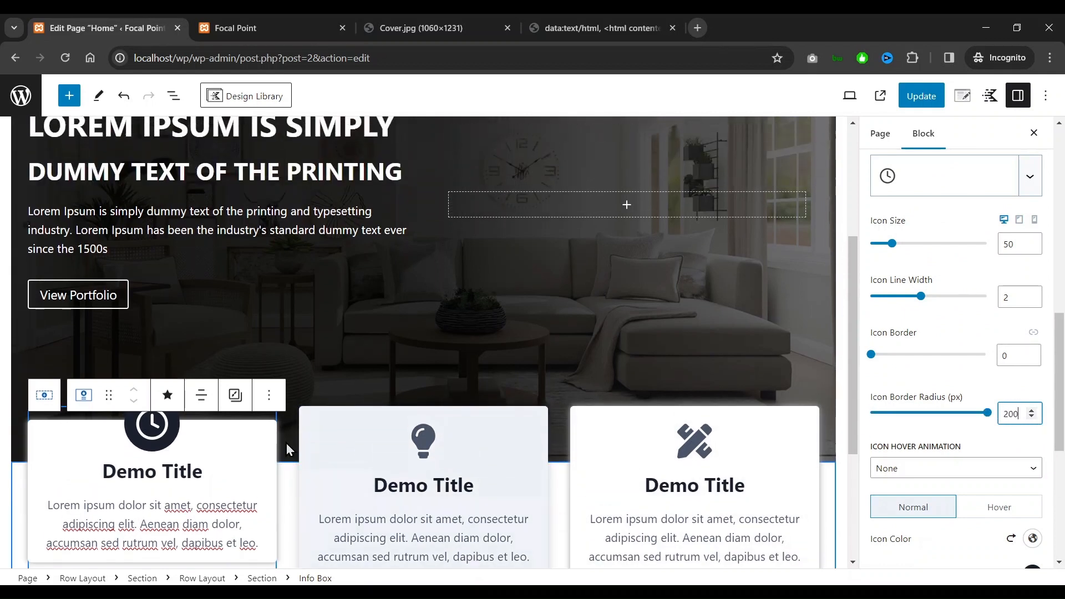
Copy the first info box's styles and paste them onto the middle info box
{"action": "left_click", "coordinate": [216, 462]}
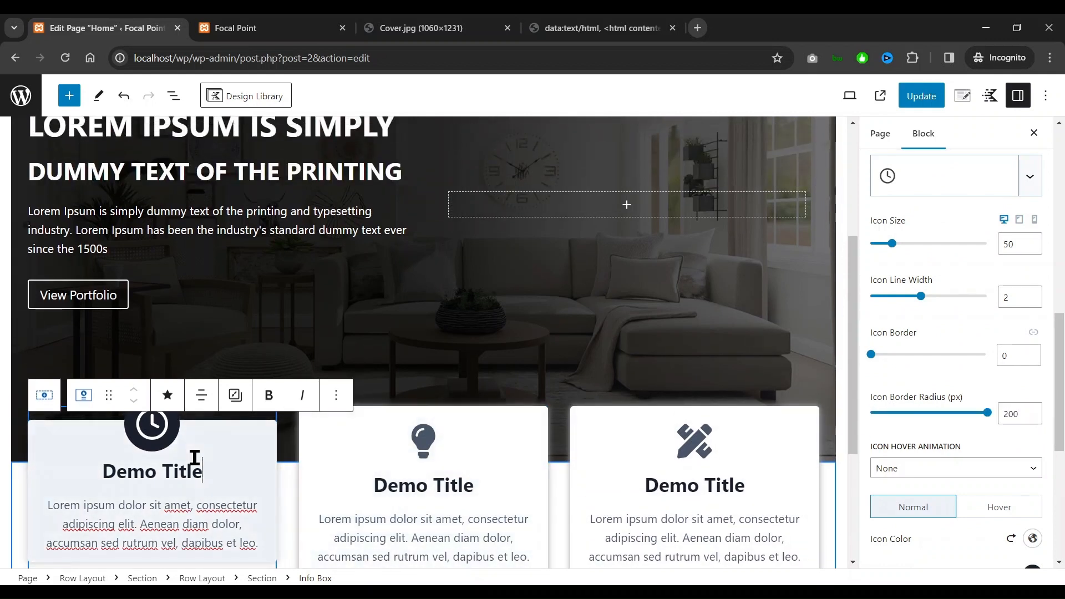
{"action": "scroll", "coordinate": [210, 456], "scroll_direction": "down", "scroll_amount": 1}
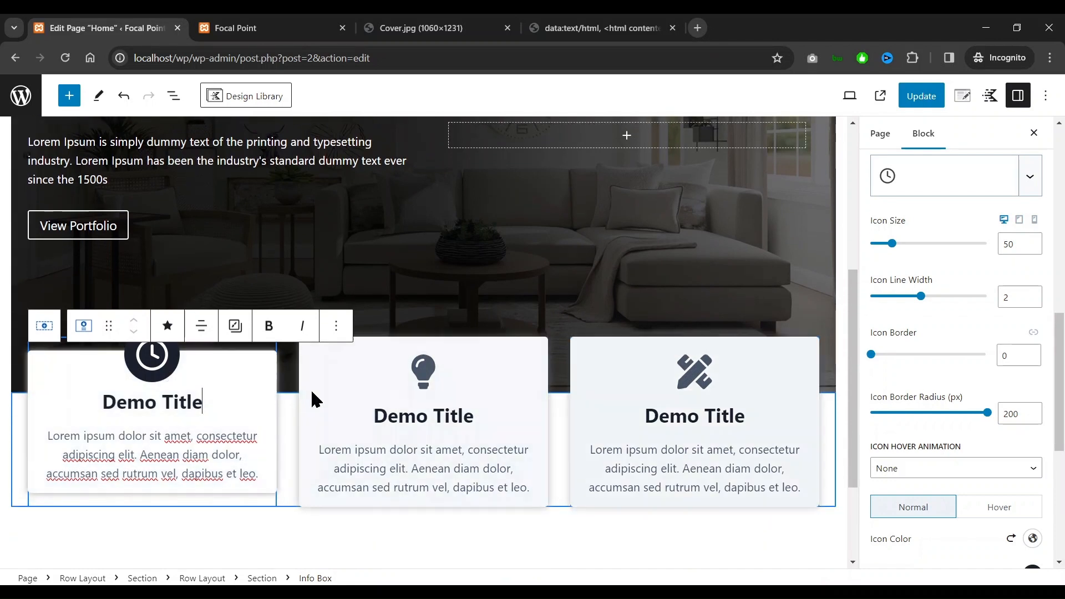
{"action": "left_click", "coordinate": [235, 326]}
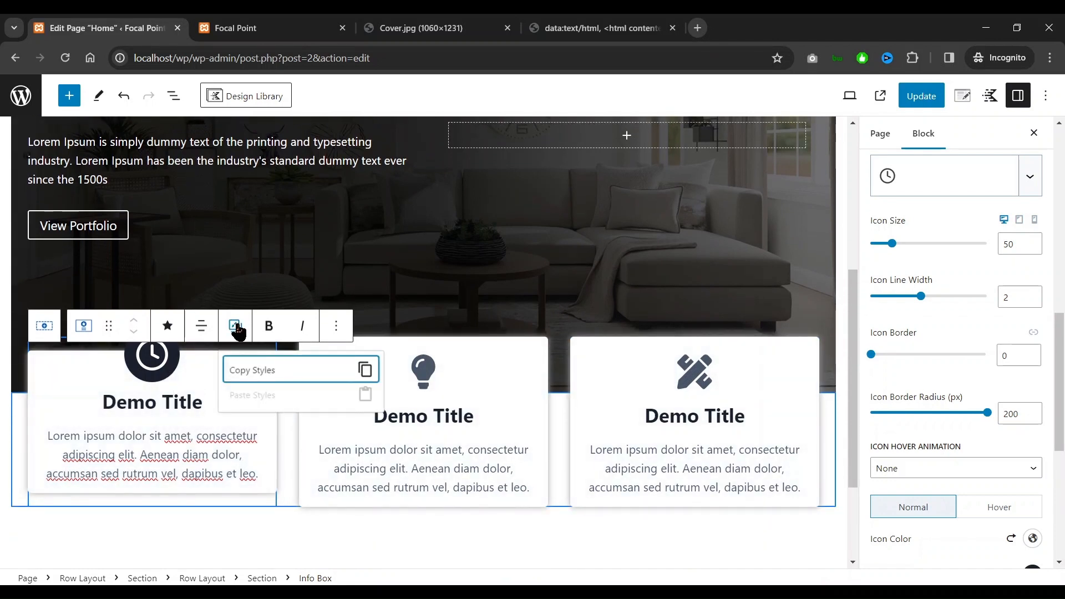
{"action": "left_click", "coordinate": [253, 370]}
{"action": "left_click", "coordinate": [361, 357]}
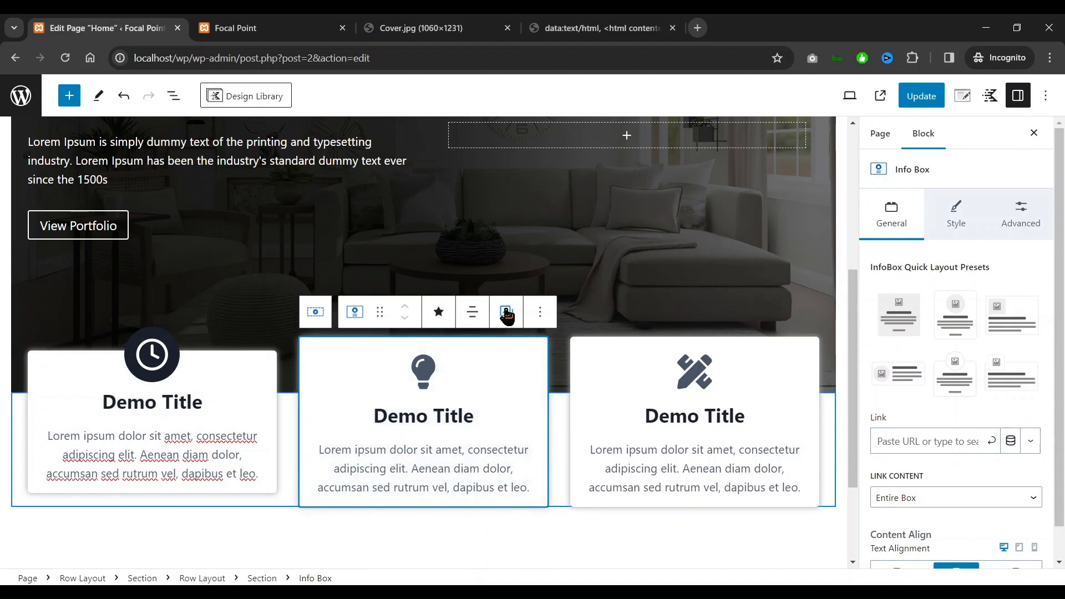
{"action": "left_click", "coordinate": [505, 312]}
{"action": "left_click", "coordinate": [514, 381]}
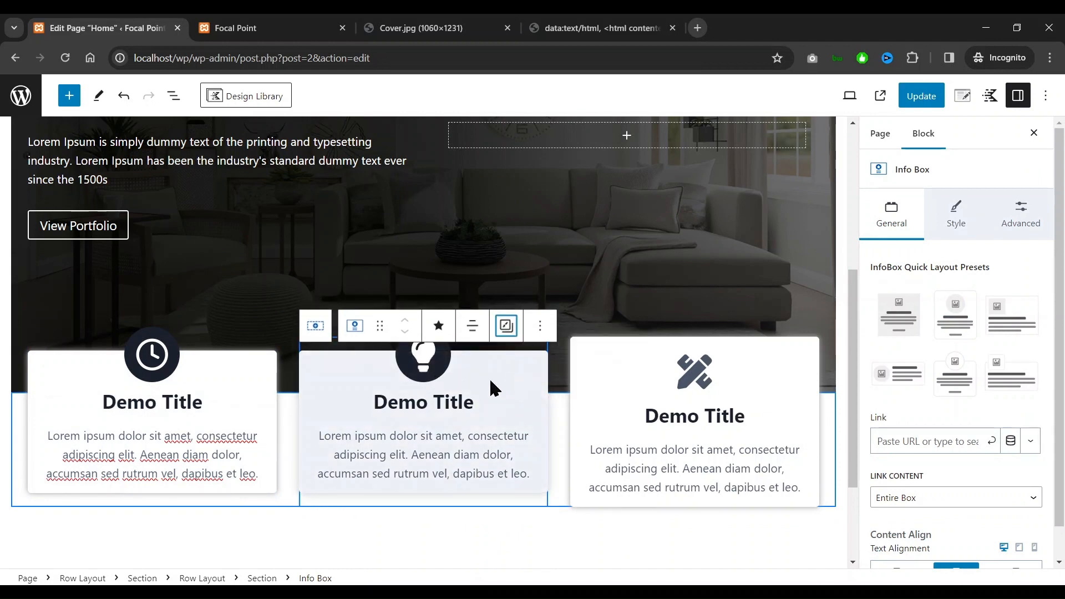
Paste the copied styles onto the third info box
{"action": "left_click", "coordinate": [666, 368]}
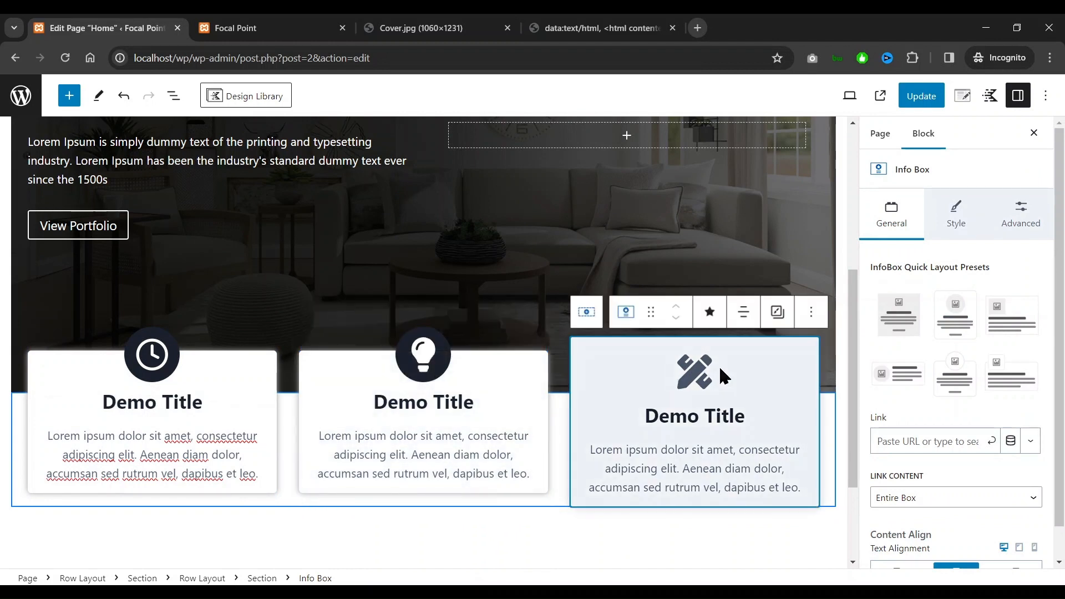
{"action": "left_click", "coordinate": [777, 321]}
{"action": "left_click", "coordinate": [795, 378]}
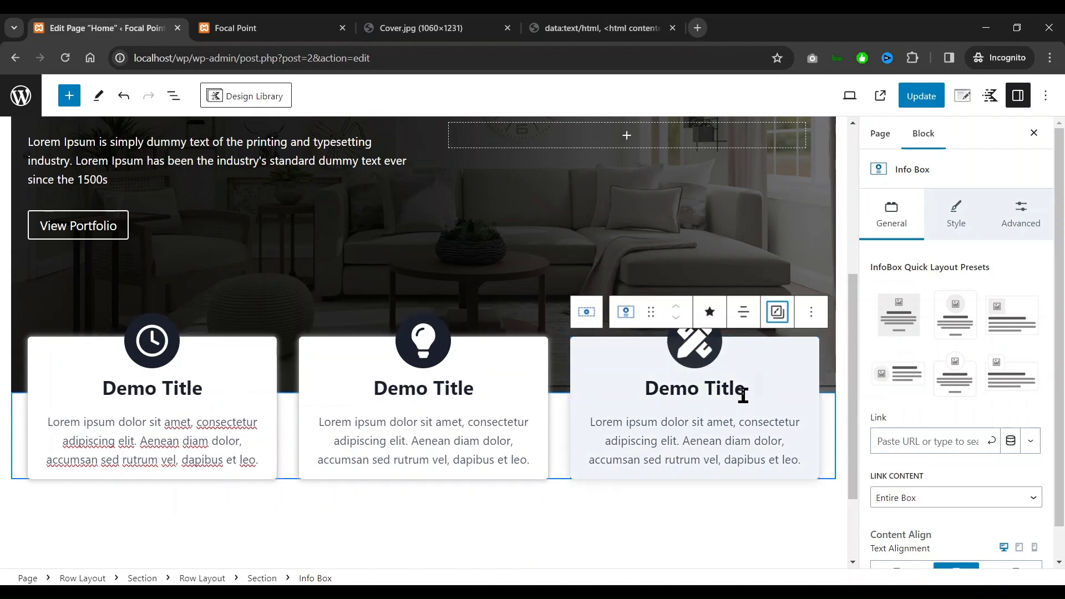
{"action": "left_click", "coordinate": [428, 422]}
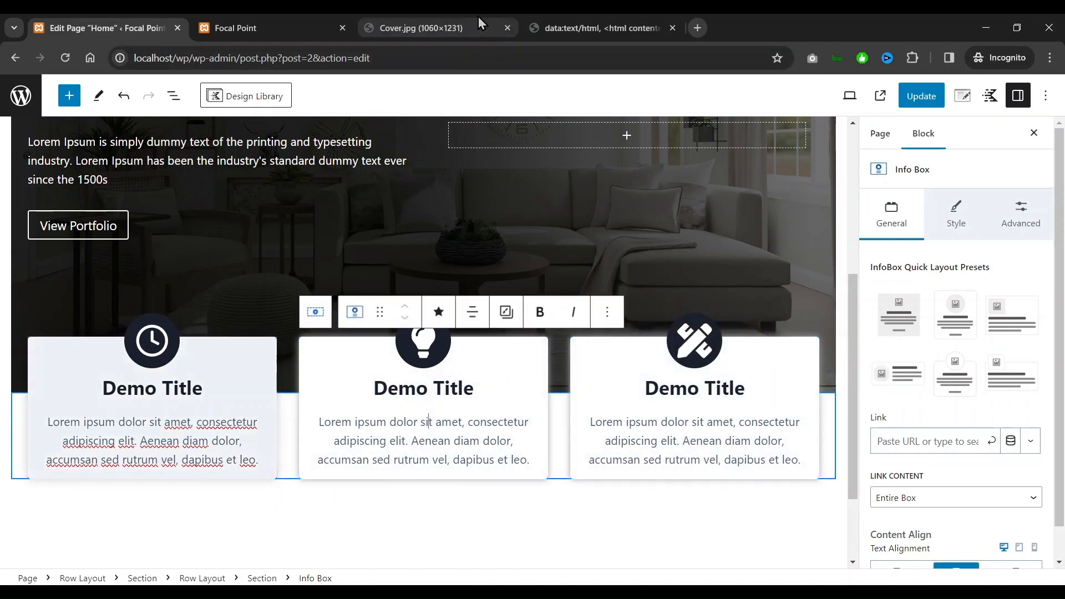
Check the third card in Cover.jpg, and give the third info box the dark Strong Text (2D3748) background
{"action": "left_click", "coordinate": [478, 17]}
{"action": "scroll", "coordinate": [765, 477], "scroll_direction": "down", "scroll_amount": 1}
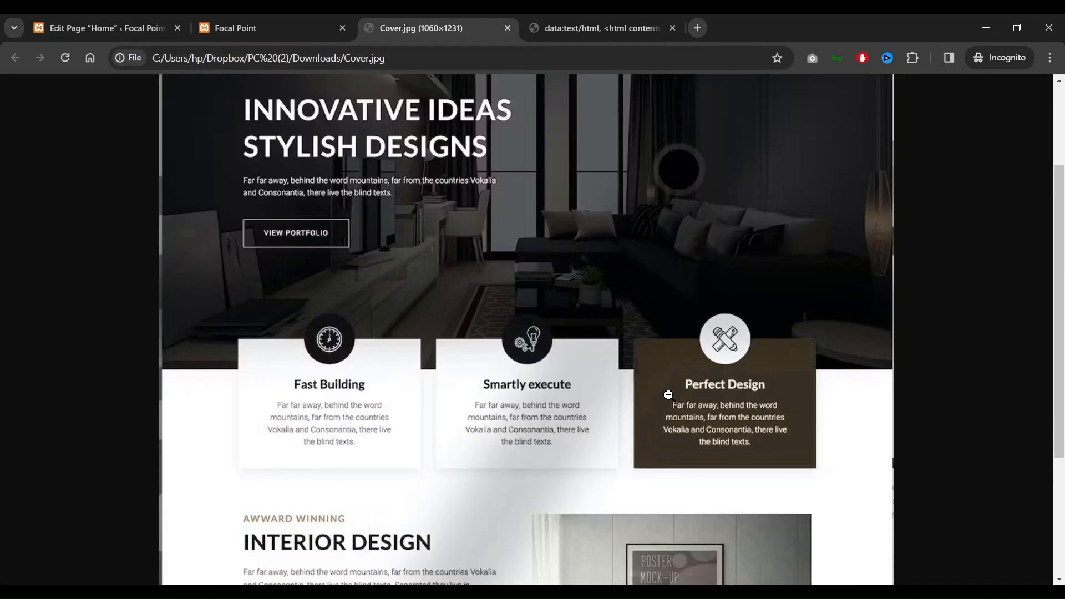
{"action": "left_click", "coordinate": [143, 30]}
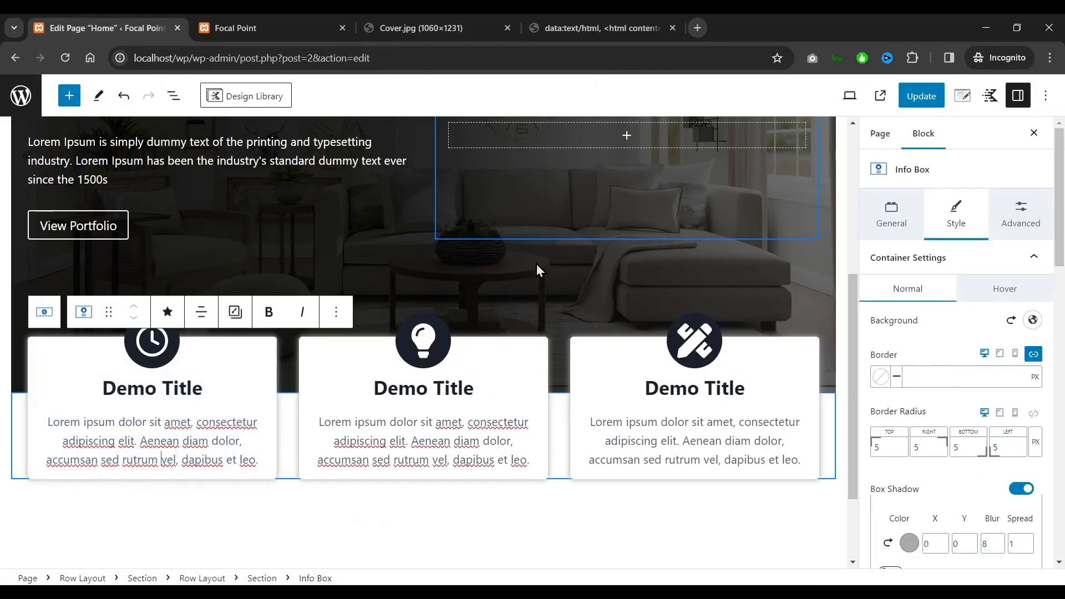
{"action": "left_click", "coordinate": [638, 376]}
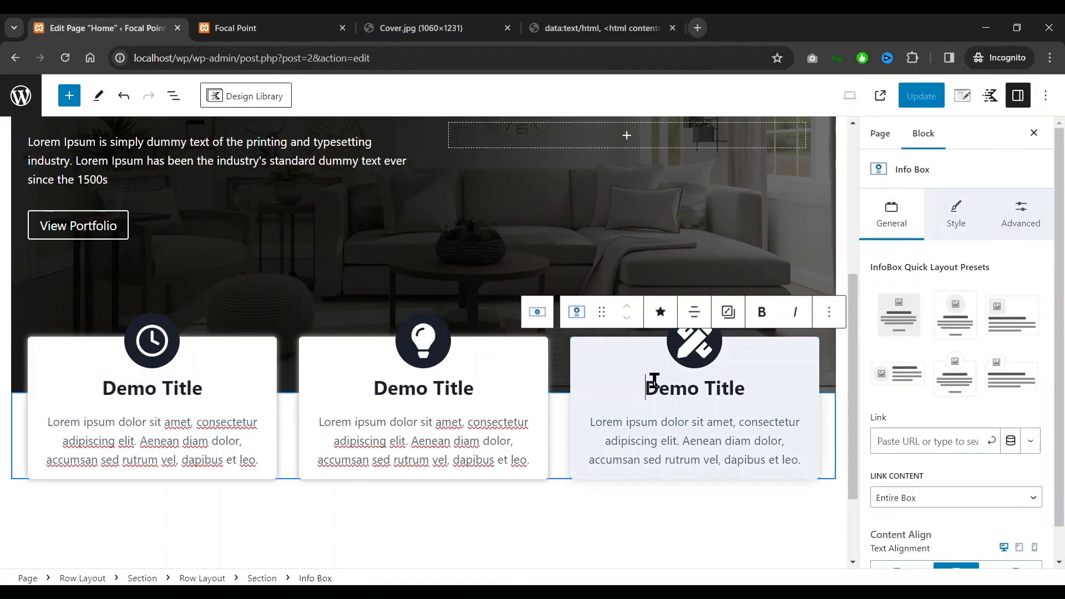
{"action": "left_click", "coordinate": [955, 213]}
{"action": "scroll", "coordinate": [972, 377], "scroll_direction": "down", "scroll_amount": 1}
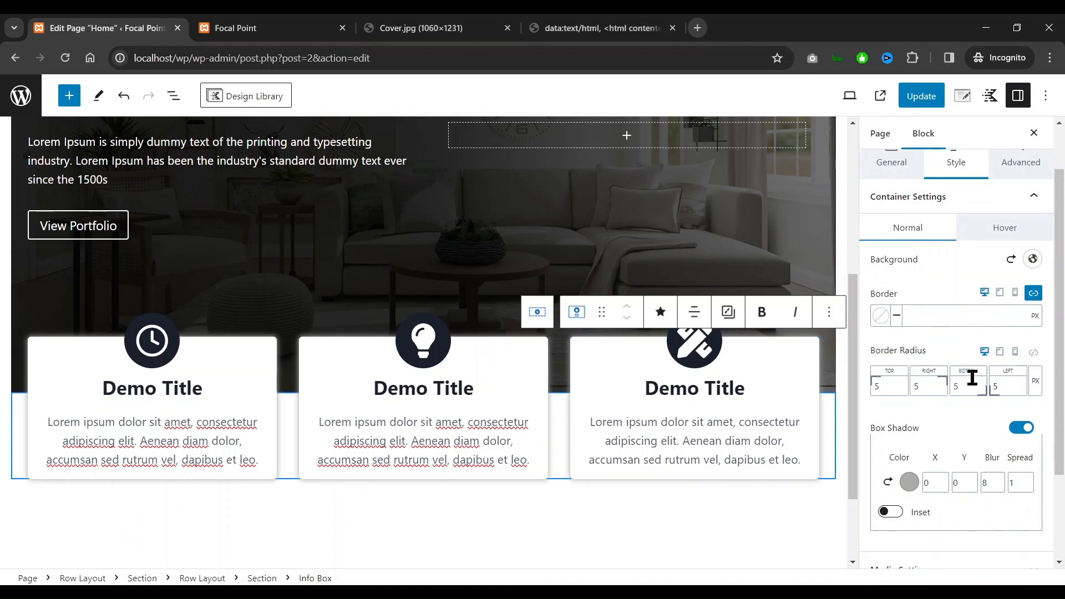
{"action": "scroll", "coordinate": [971, 377], "scroll_direction": "down", "scroll_amount": 2}
{"action": "scroll", "coordinate": [967, 383], "scroll_direction": "up", "scroll_amount": 1}
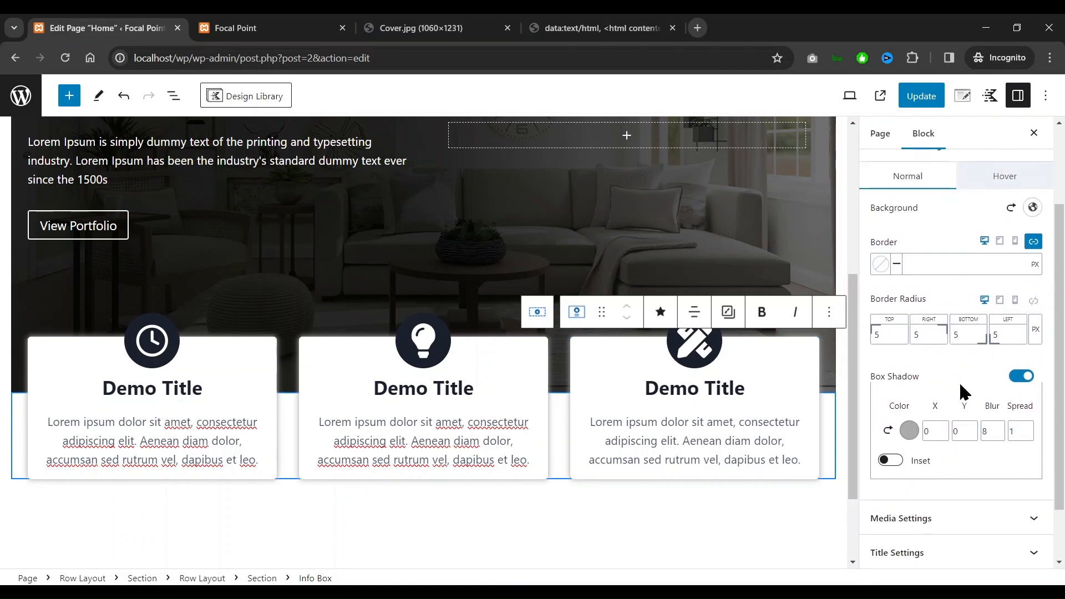
{"action": "scroll", "coordinate": [982, 380], "scroll_direction": "up", "scroll_amount": 2}
{"action": "left_click", "coordinate": [1033, 320]}
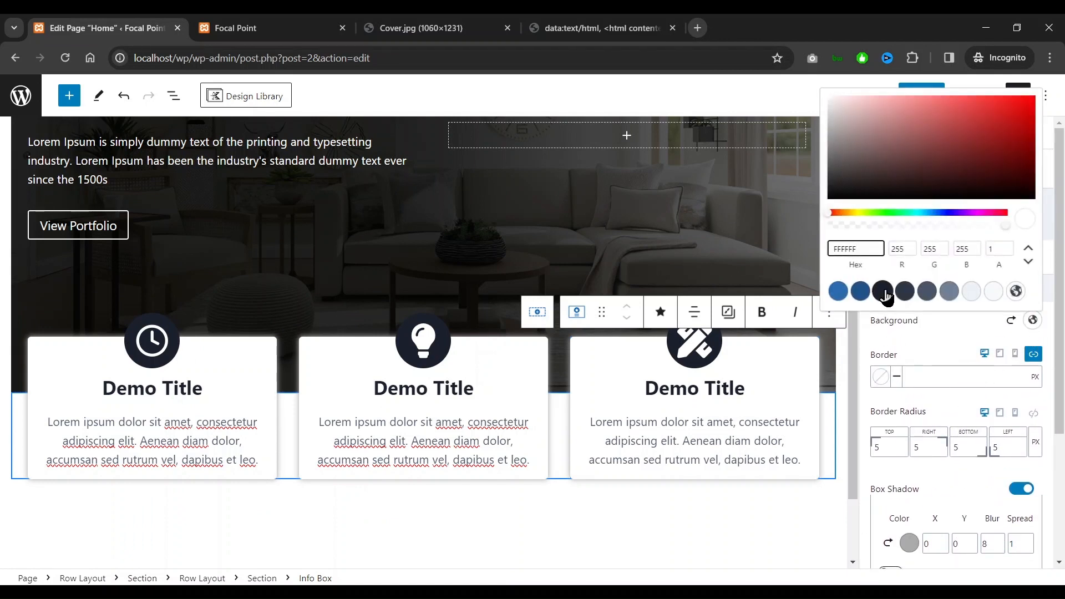
{"action": "left_click", "coordinate": [903, 292]}
{"action": "left_click", "coordinate": [922, 346]}
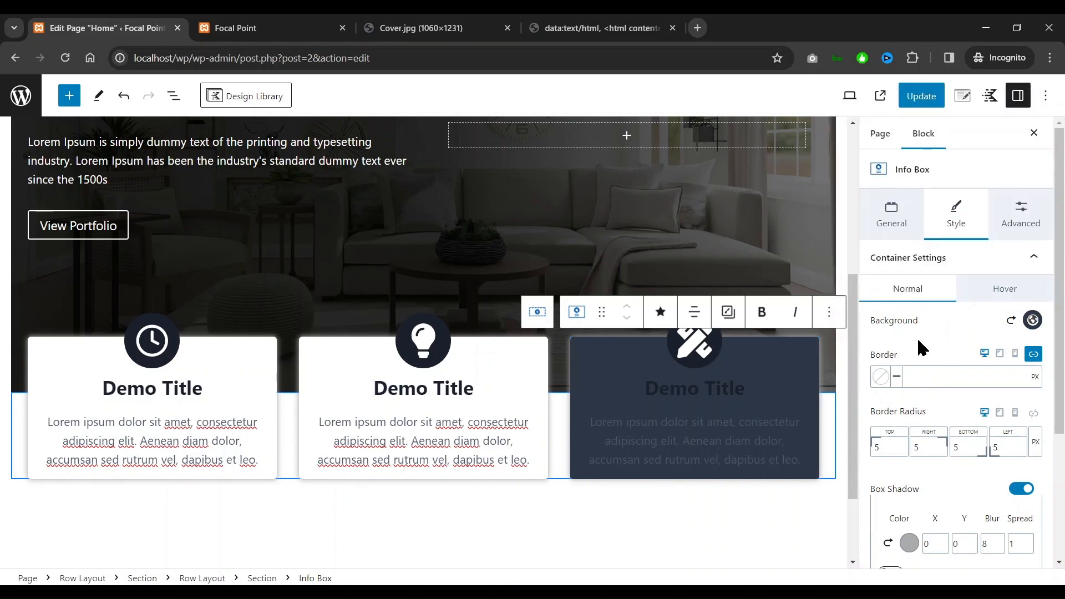
Set the third info box's normal and hover title colors to white (FFFFFF)
{"action": "scroll", "coordinate": [954, 373], "scroll_direction": "down", "scroll_amount": 3}
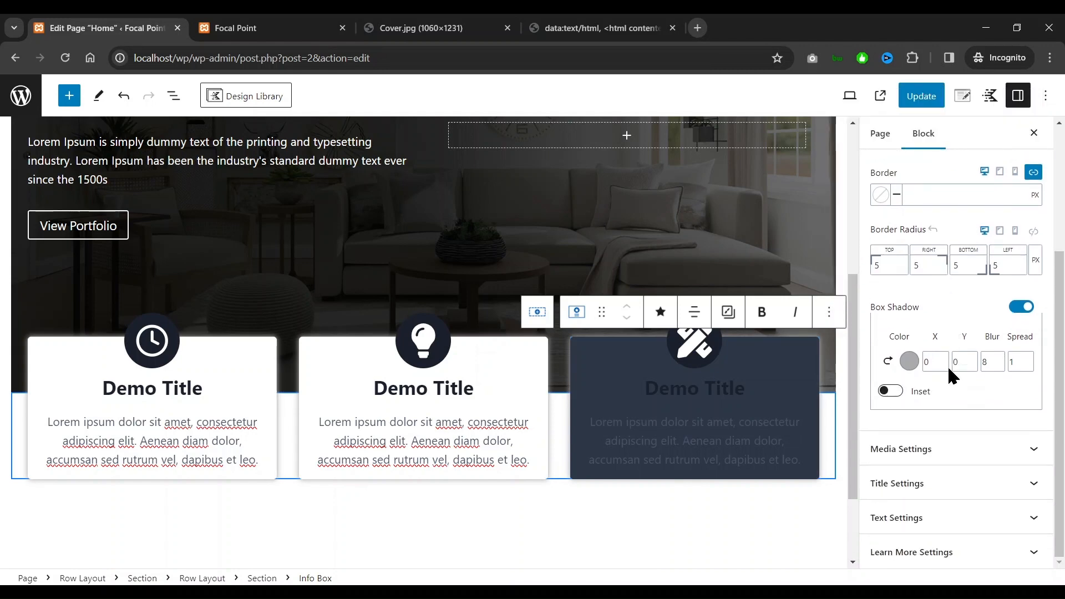
{"action": "left_click", "coordinate": [938, 486]}
{"action": "scroll", "coordinate": [987, 327], "scroll_direction": "up", "scroll_amount": 1}
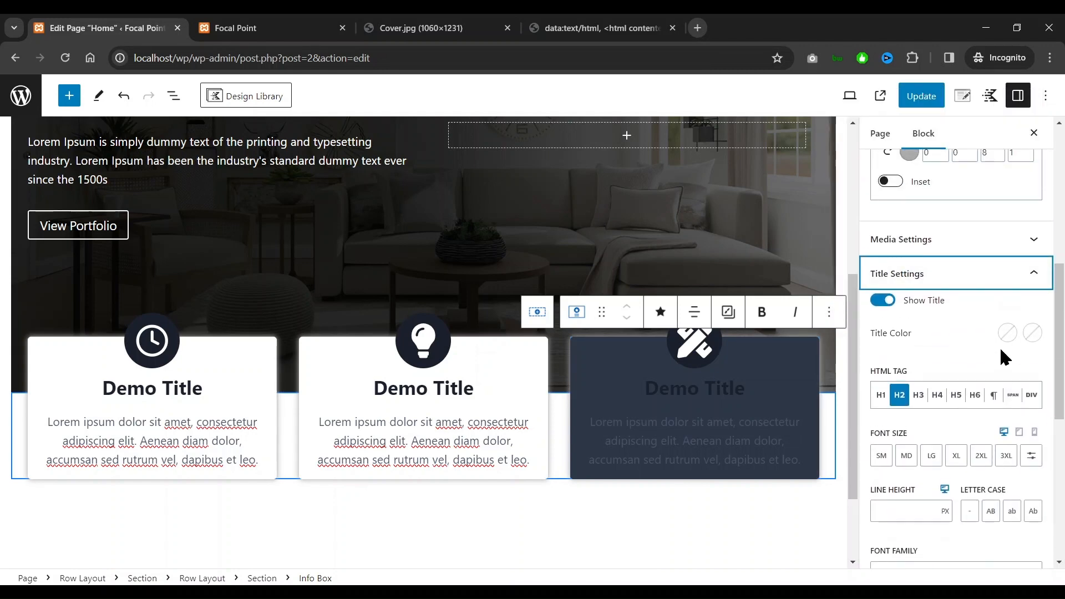
{"action": "left_click", "coordinate": [1007, 333]}
{"action": "left_click", "coordinate": [991, 305]}
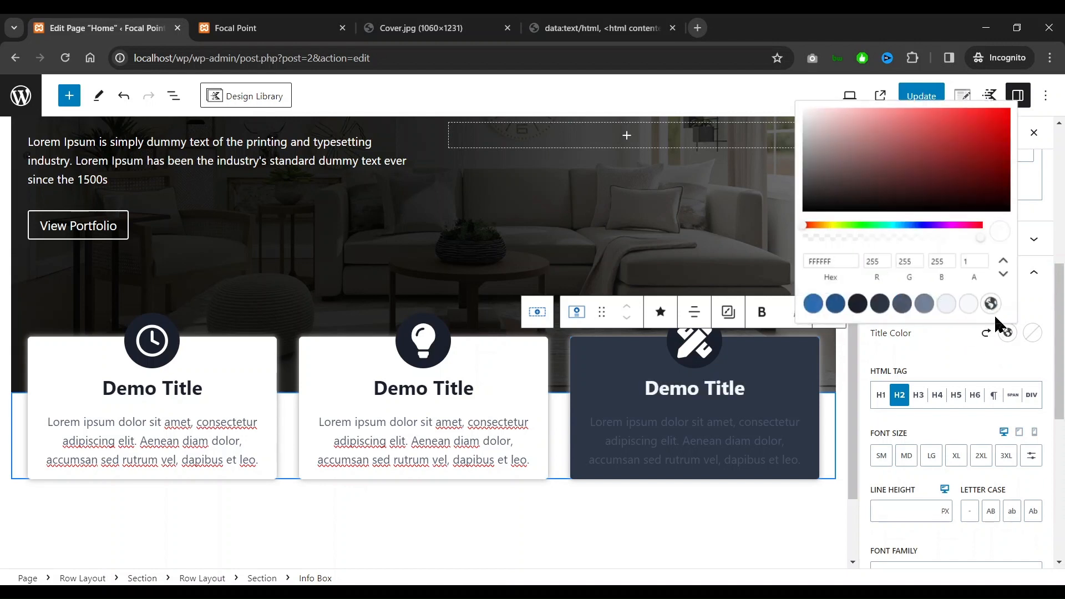
{"action": "left_click", "coordinate": [1031, 336]}
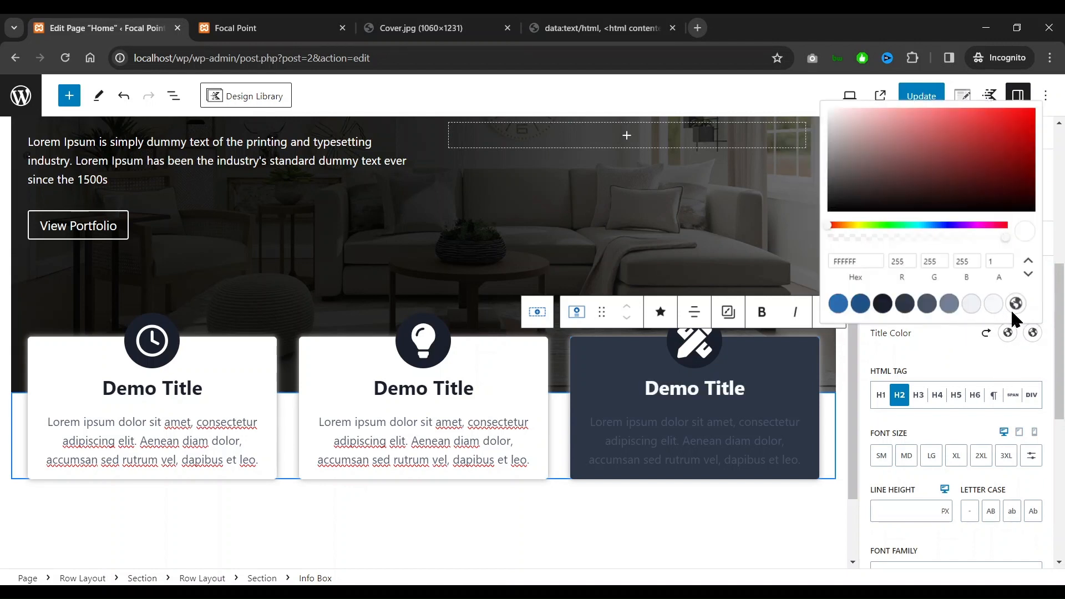
{"action": "left_click", "coordinate": [937, 349]}
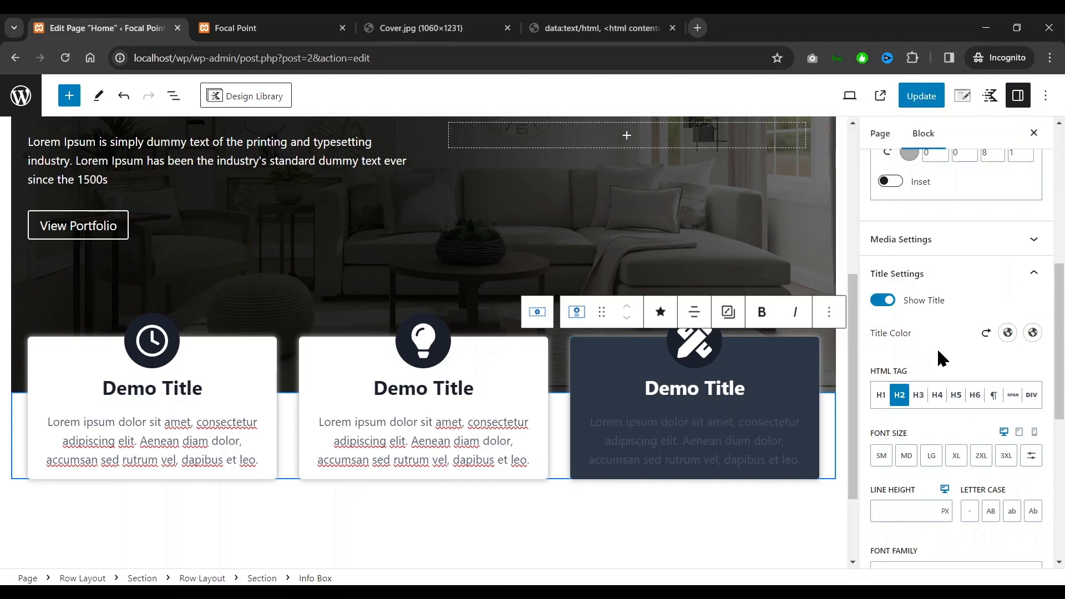
Set the third info box's normal text color to white (FFFFFF)
{"action": "scroll", "coordinate": [959, 374], "scroll_direction": "down", "scroll_amount": 3}
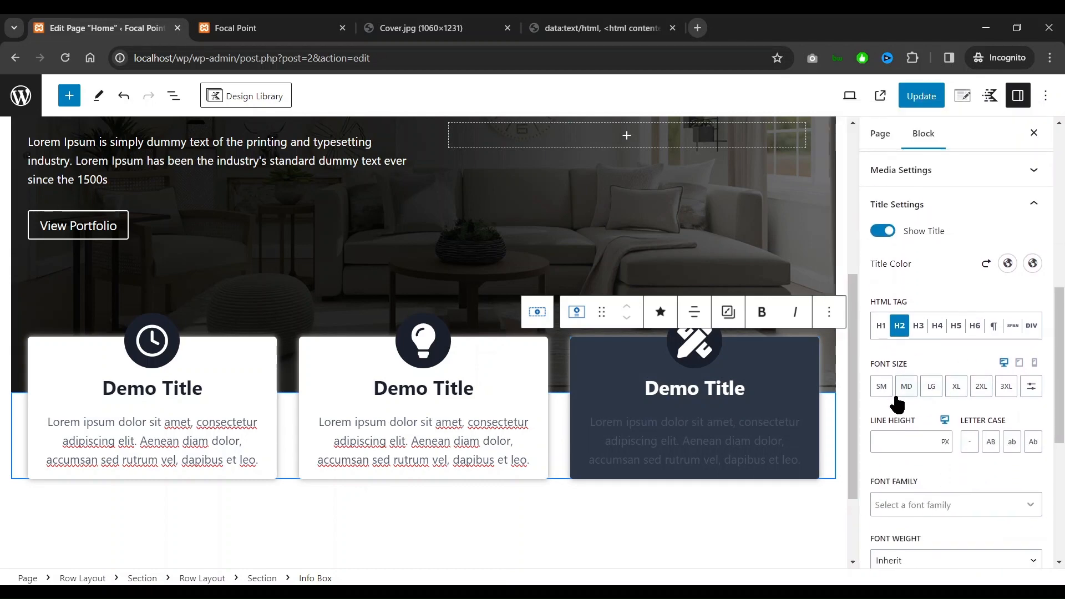
{"action": "scroll", "coordinate": [915, 416], "scroll_direction": "down", "scroll_amount": 6}
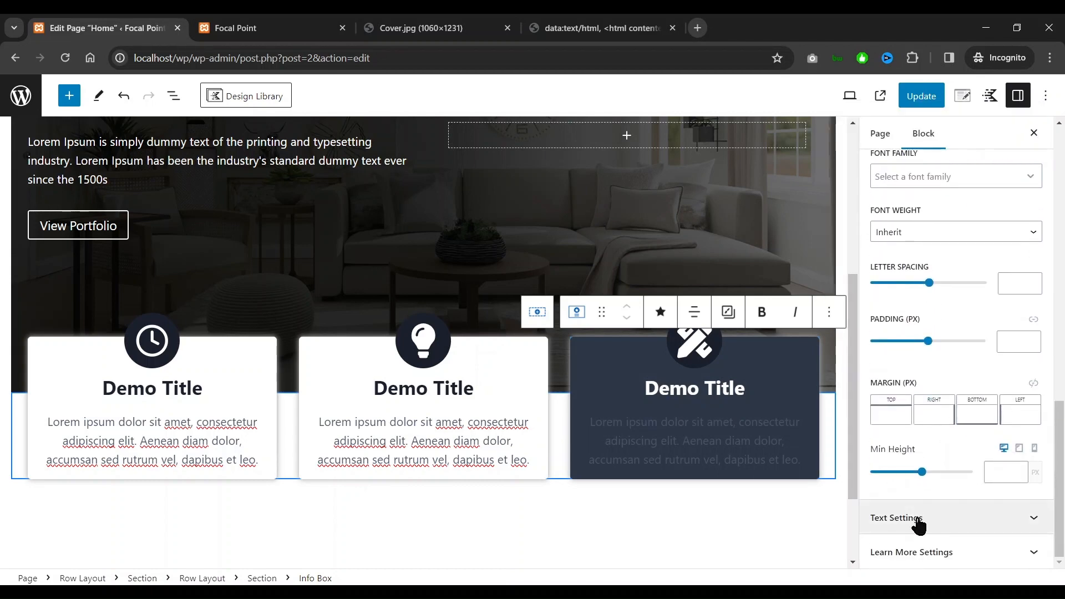
{"action": "left_click", "coordinate": [919, 519]}
{"action": "scroll", "coordinate": [954, 388], "scroll_direction": "down", "scroll_amount": 5}
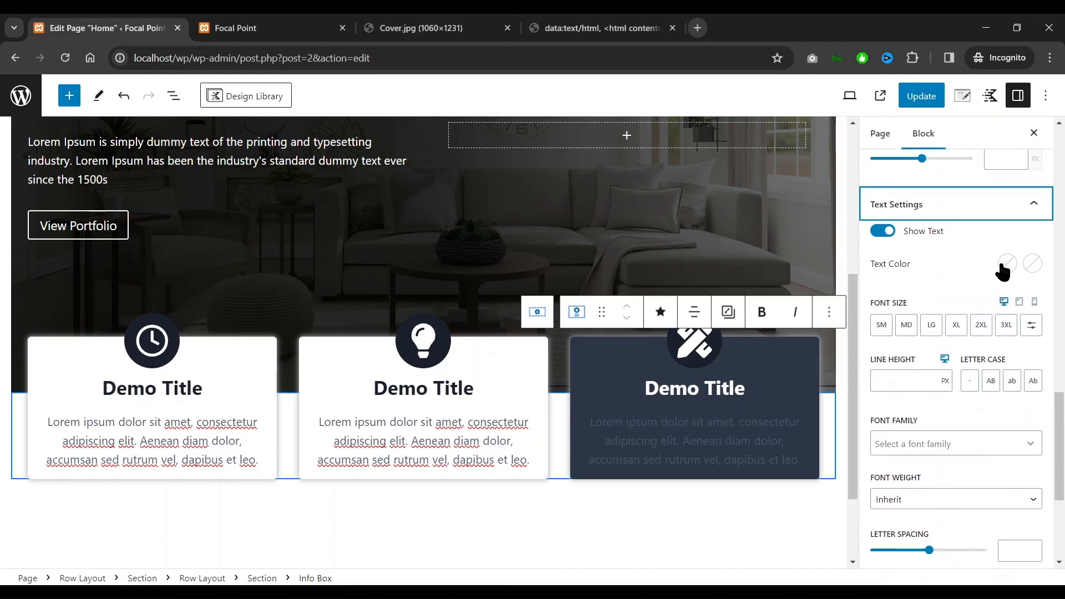
{"action": "left_click", "coordinate": [1004, 267]}
{"action": "left_click", "coordinate": [991, 477]}
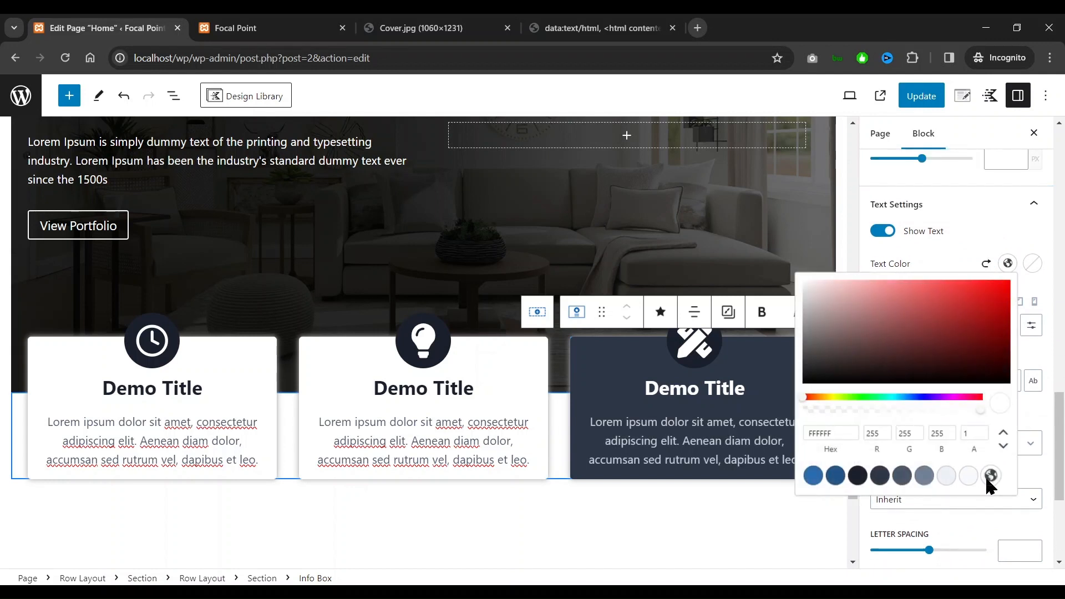
{"action": "left_click", "coordinate": [983, 222]}
Set the third info box's container hover background to the darkest color in the palette
{"action": "scroll", "coordinate": [978, 266], "scroll_direction": "up", "scroll_amount": 3}
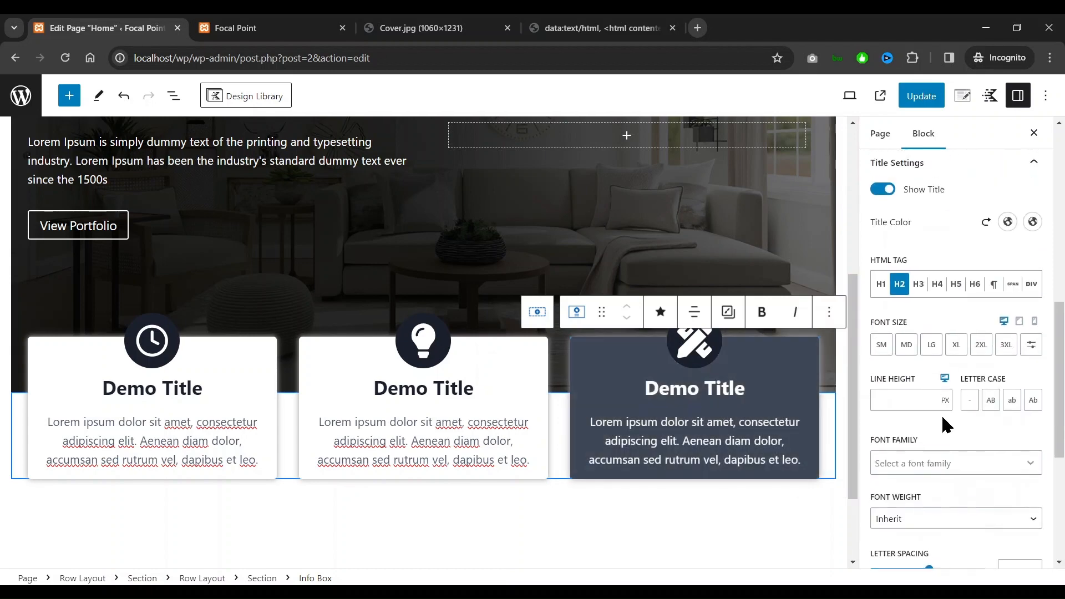
{"action": "scroll", "coordinate": [946, 425], "scroll_direction": "up", "scroll_amount": 10}
{"action": "left_click", "coordinate": [1005, 290]}
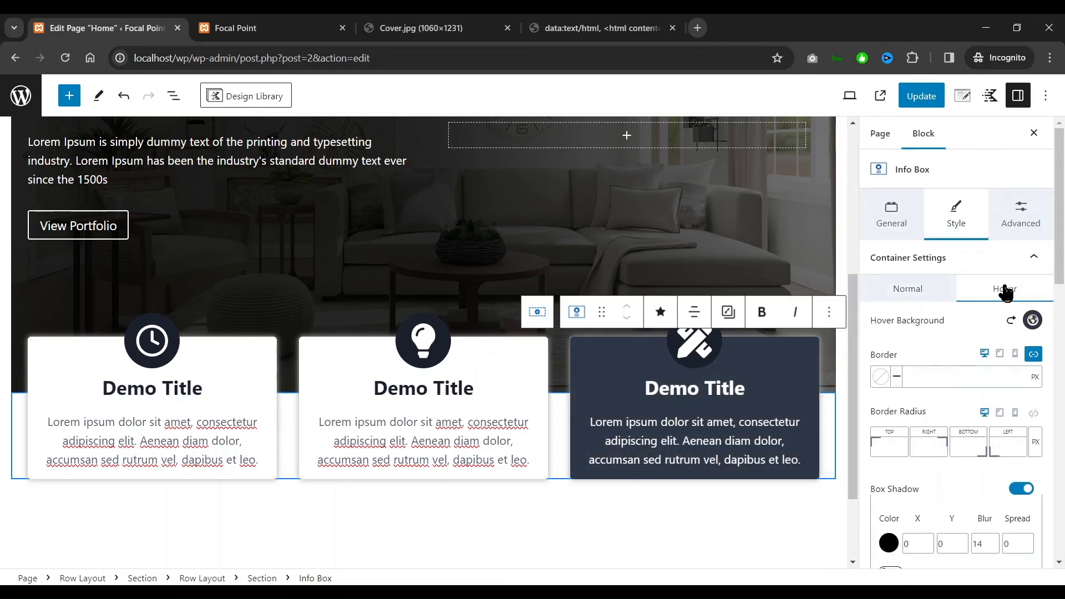
{"action": "left_click", "coordinate": [899, 294]}
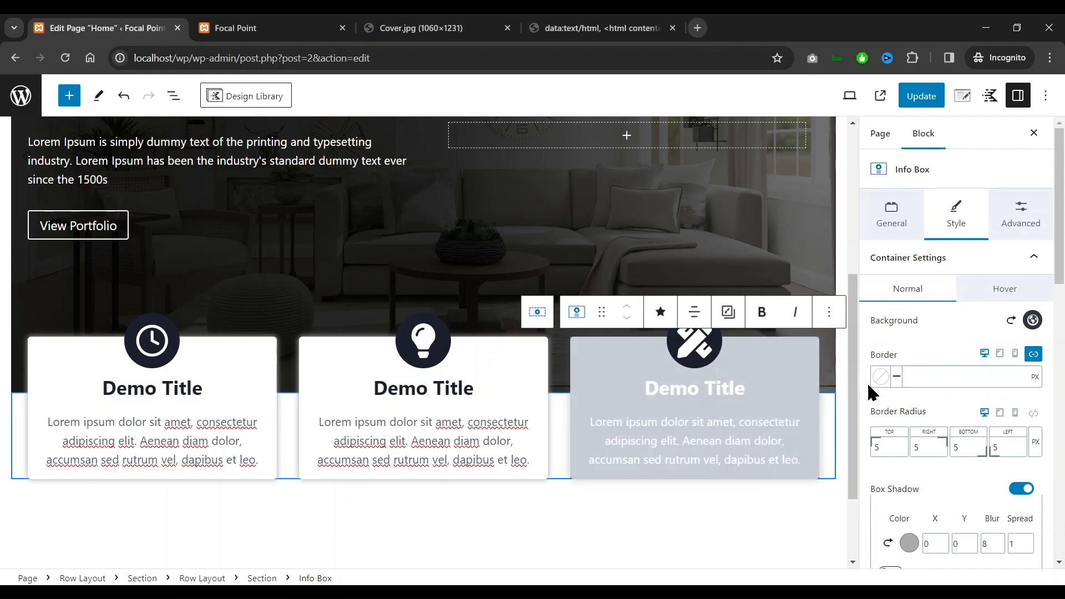
{"action": "left_click", "coordinate": [1013, 295]}
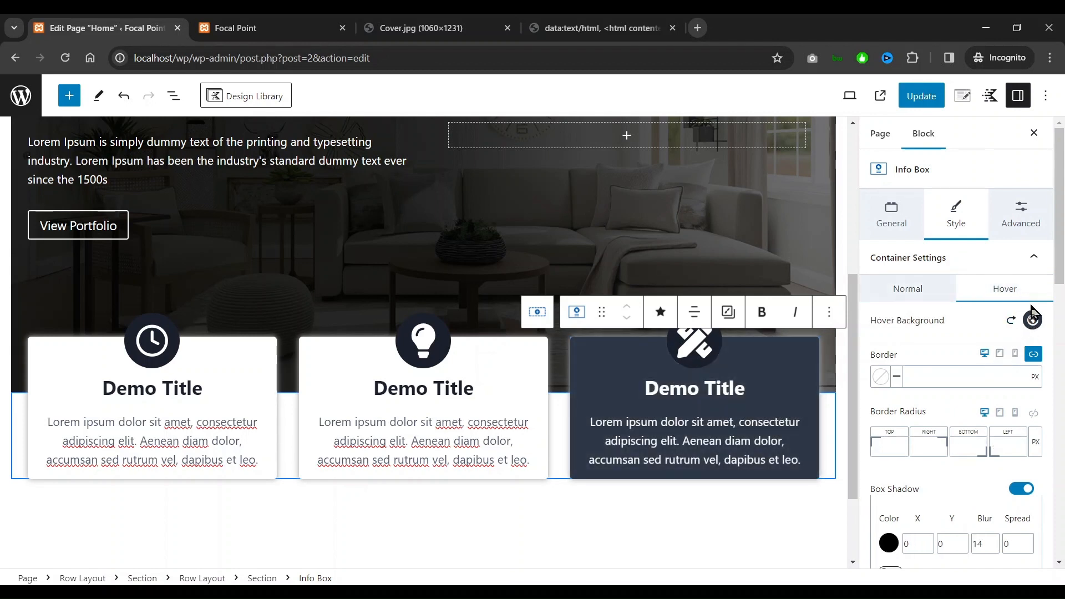
{"action": "left_click", "coordinate": [1035, 321]}
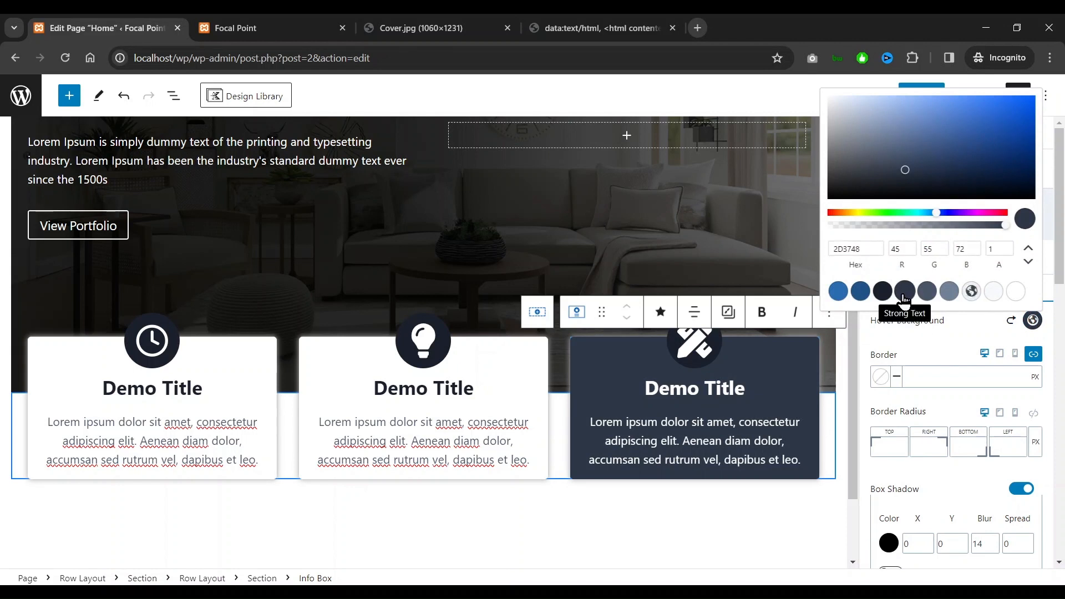
{"action": "left_click", "coordinate": [882, 290]}
{"action": "left_click", "coordinate": [925, 332]}
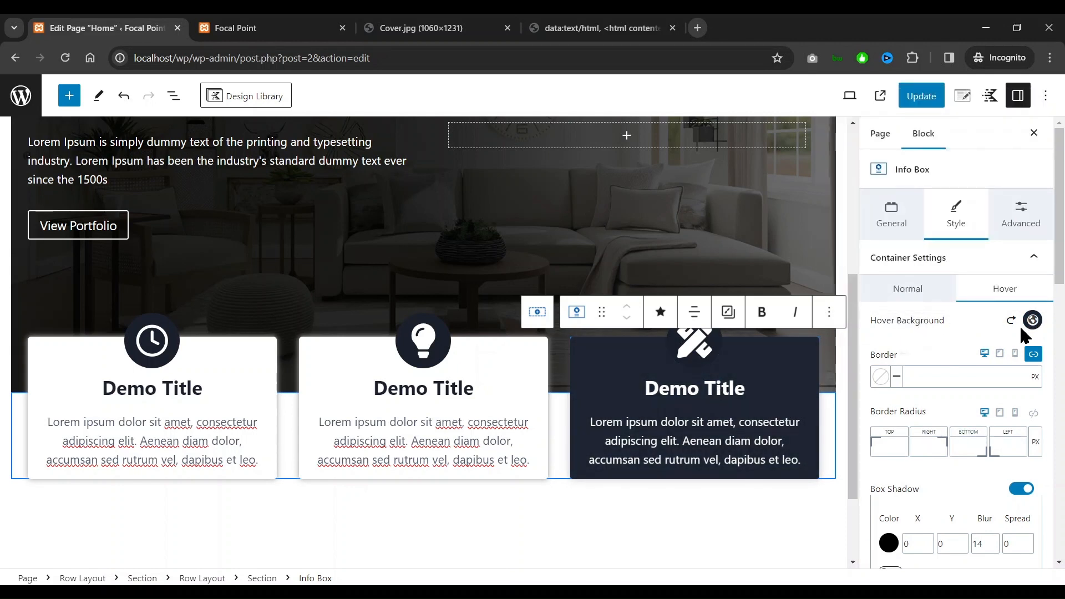
{"action": "left_click", "coordinate": [928, 299]}
Update the Home page, reload the live Focal Point site and check the third info box's hover effect
{"action": "scroll", "coordinate": [769, 416], "scroll_direction": "down", "scroll_amount": 2}
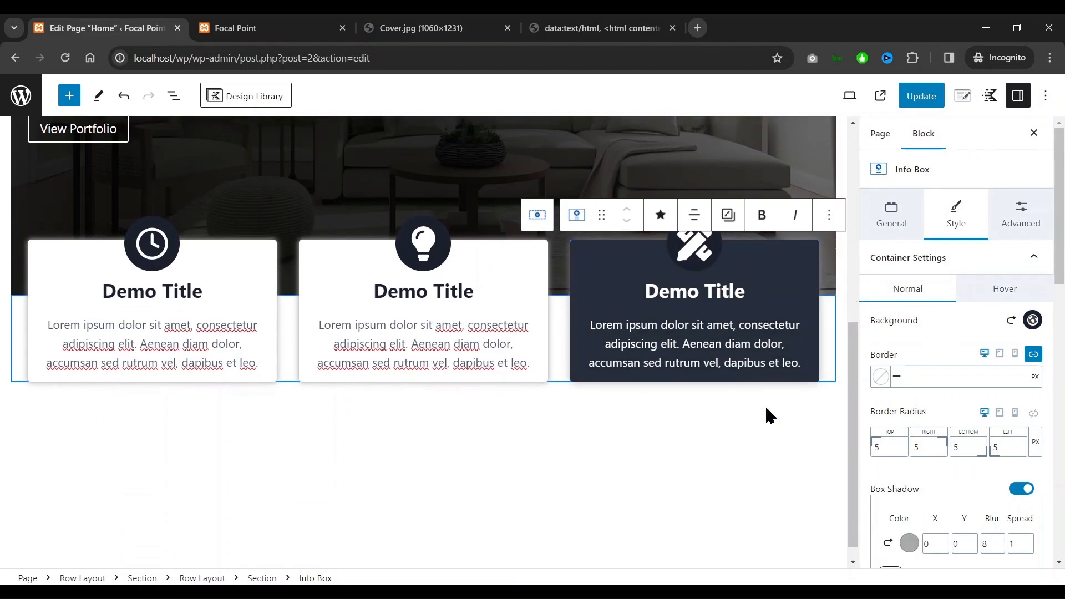
{"action": "scroll", "coordinate": [980, 397], "scroll_direction": "down", "scroll_amount": 3}
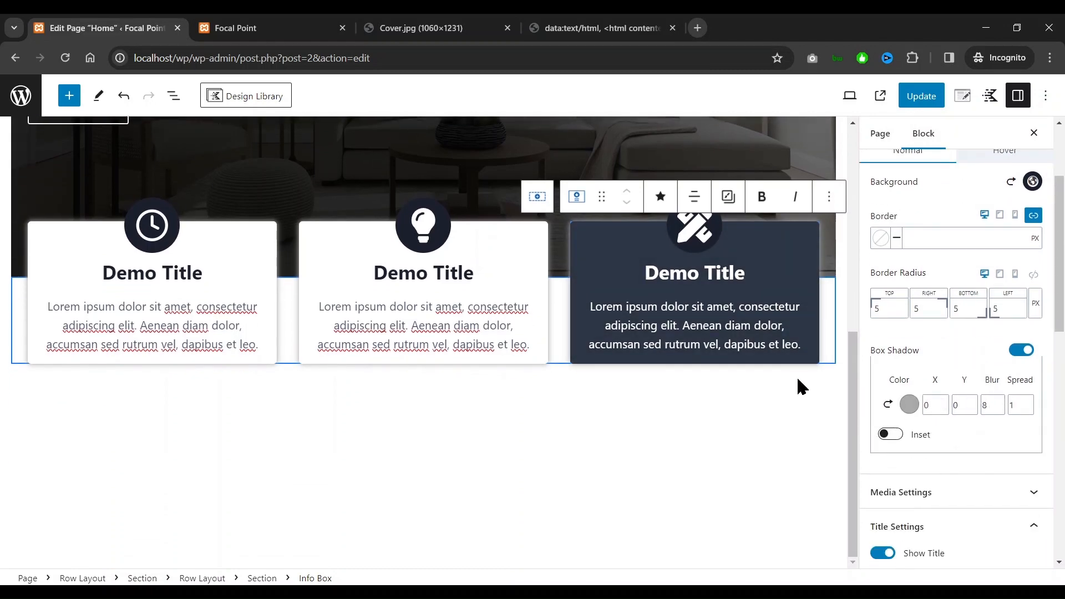
{"action": "scroll", "coordinate": [802, 387], "scroll_direction": "up", "scroll_amount": 3}
{"action": "scroll", "coordinate": [691, 410], "scroll_direction": "up", "scroll_amount": 1}
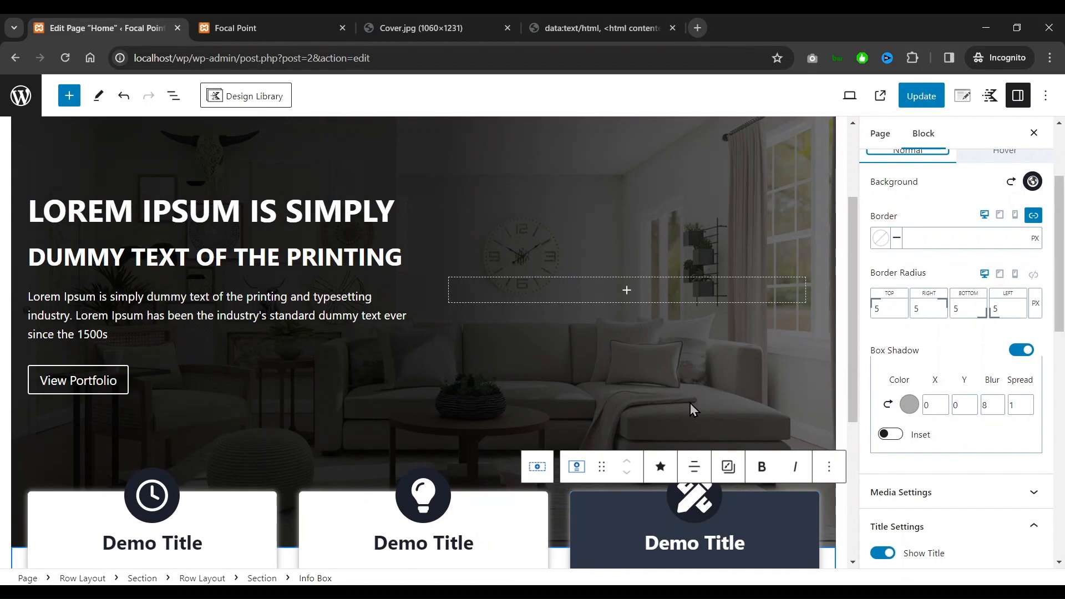
{"action": "left_click", "coordinate": [920, 96]}
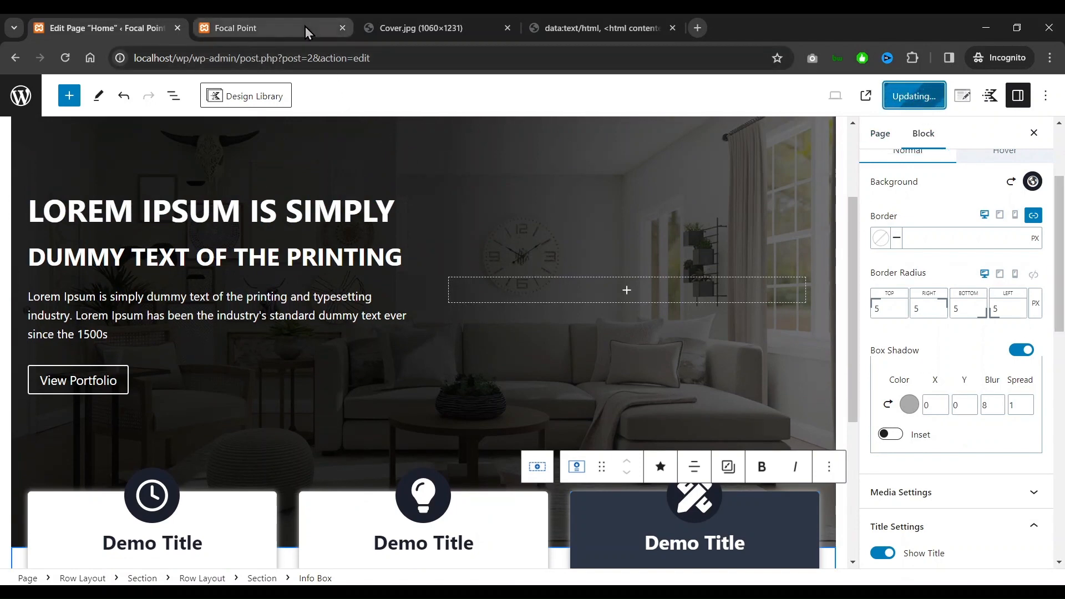
{"action": "left_click", "coordinate": [305, 28]}
{"action": "left_click", "coordinate": [111, 29]}
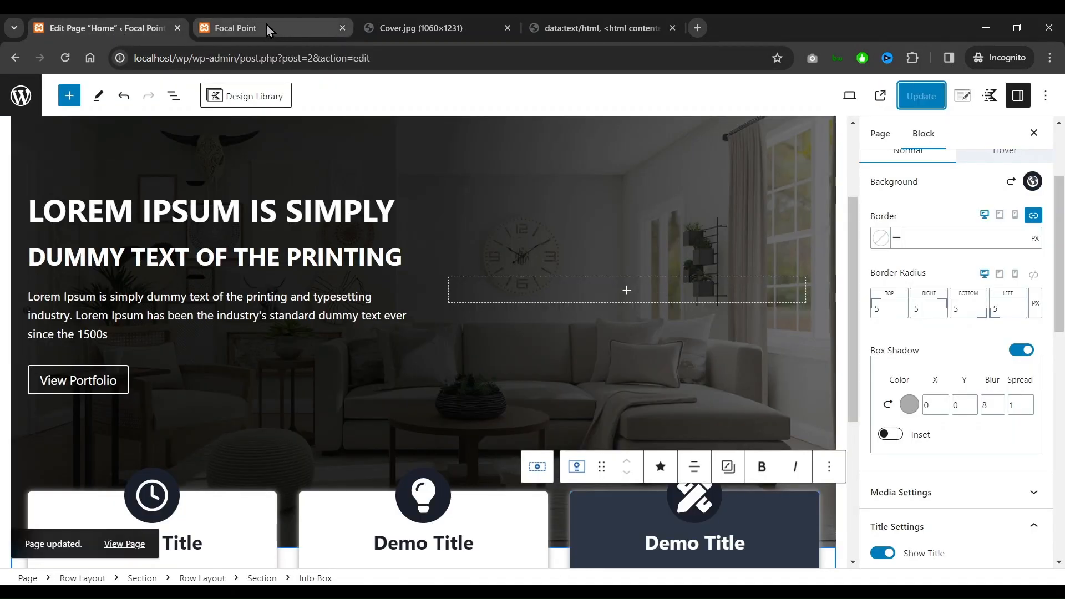
{"action": "left_click", "coordinate": [266, 25]}
{"action": "left_click", "coordinate": [139, 133]}
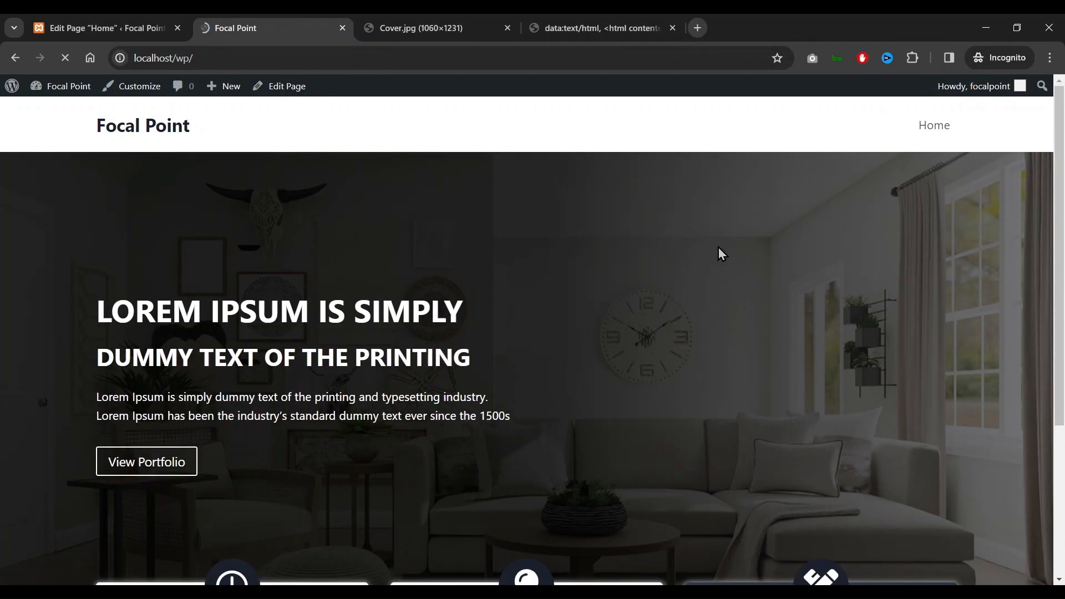
{"action": "scroll", "coordinate": [718, 247], "scroll_direction": "down", "scroll_amount": 4}
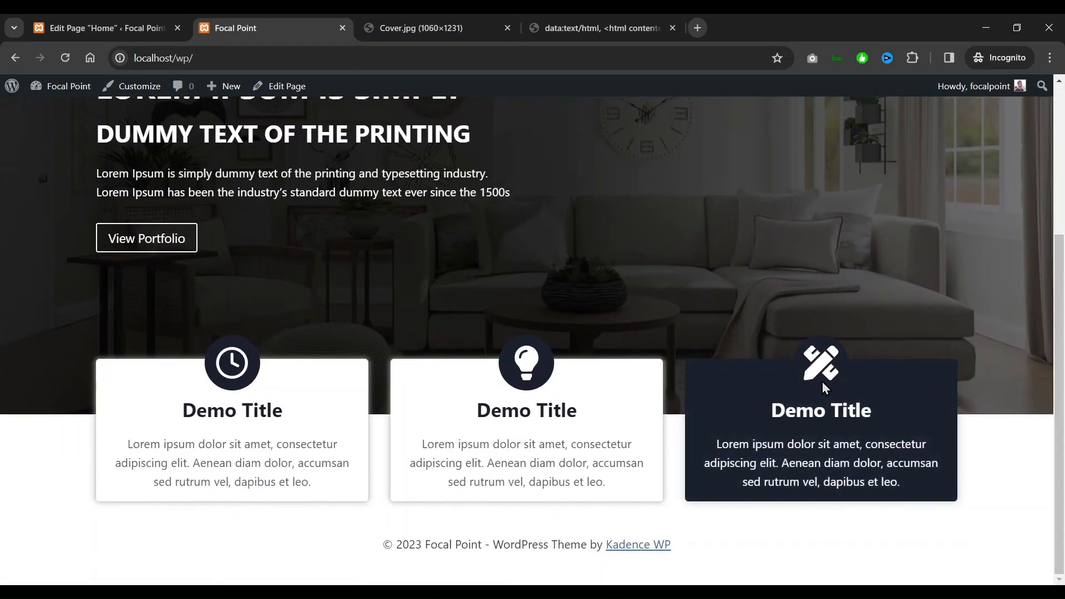
Change the third info box's normal box shadow color to near-black 111111 and compare with Cover.jpg
{"action": "left_click", "coordinate": [106, 28]}
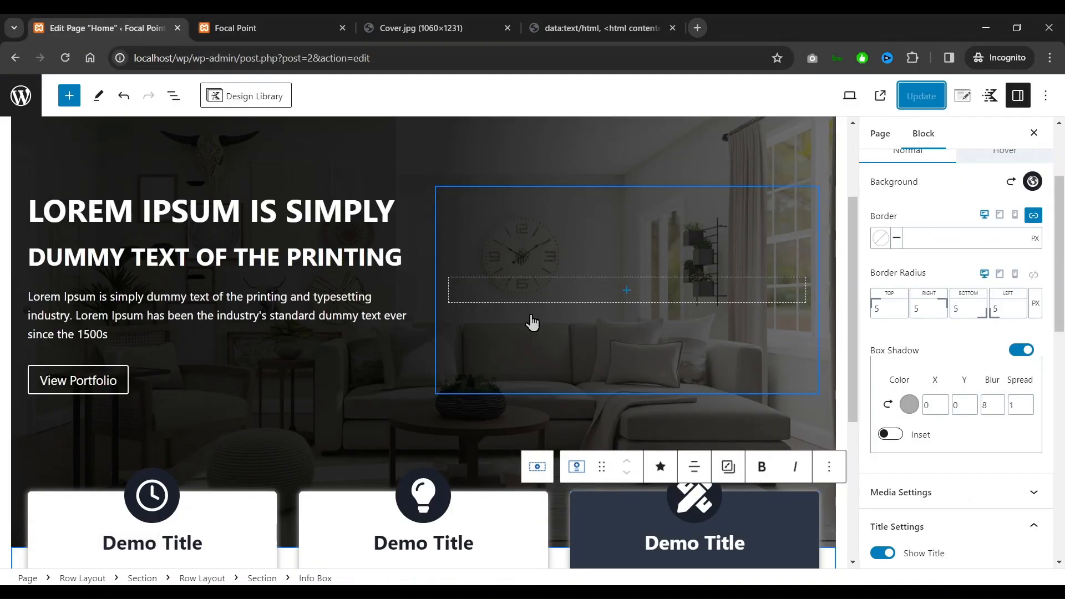
{"action": "scroll", "coordinate": [617, 388], "scroll_direction": "down", "scroll_amount": 3}
{"action": "left_click", "coordinate": [617, 388]}
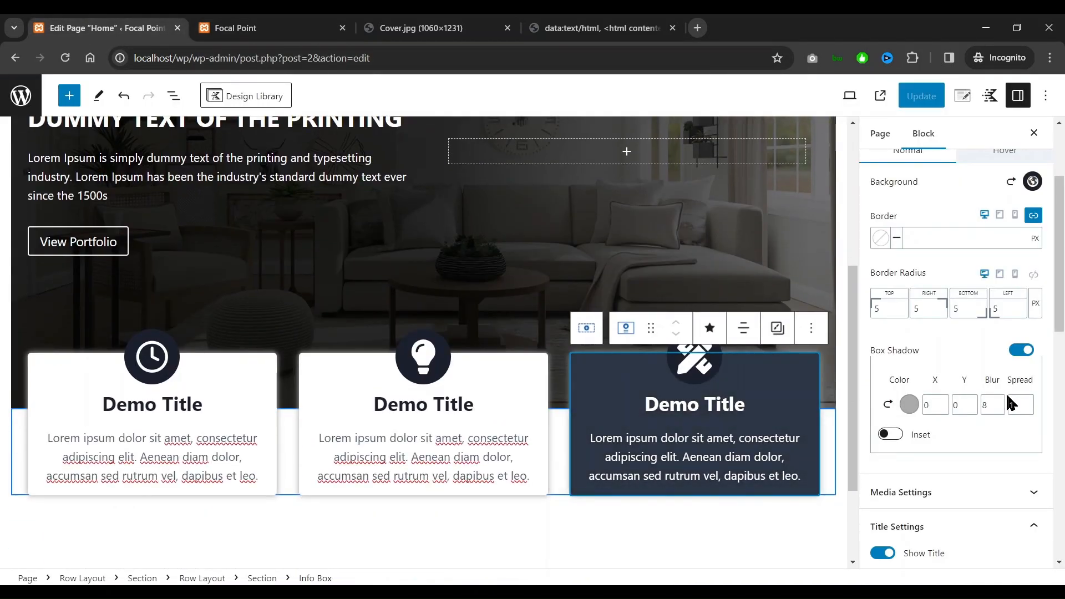
{"action": "left_click", "coordinate": [908, 408]}
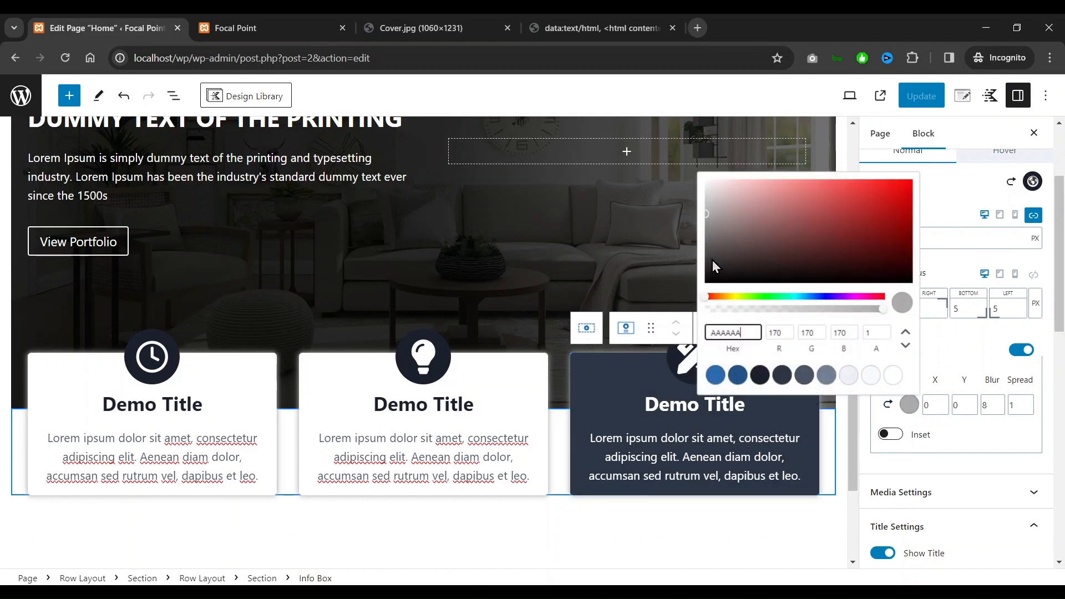
{"action": "left_click_drag", "start_coordinate": [706, 215], "coordinate": [705, 283]}
{"action": "left_click", "coordinate": [421, 28]}
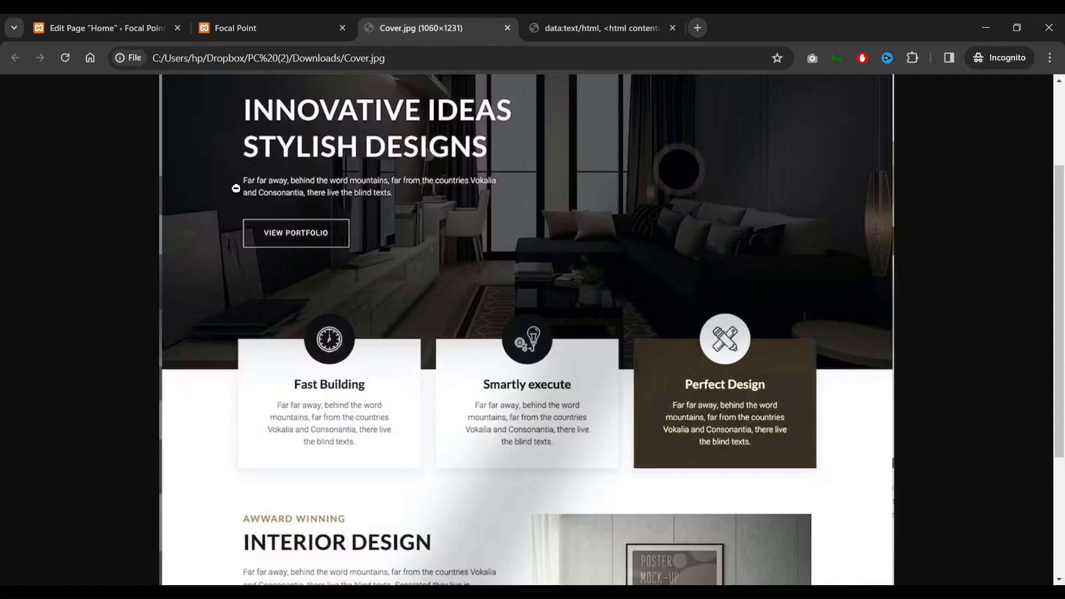
{"action": "left_click", "coordinate": [109, 28]}
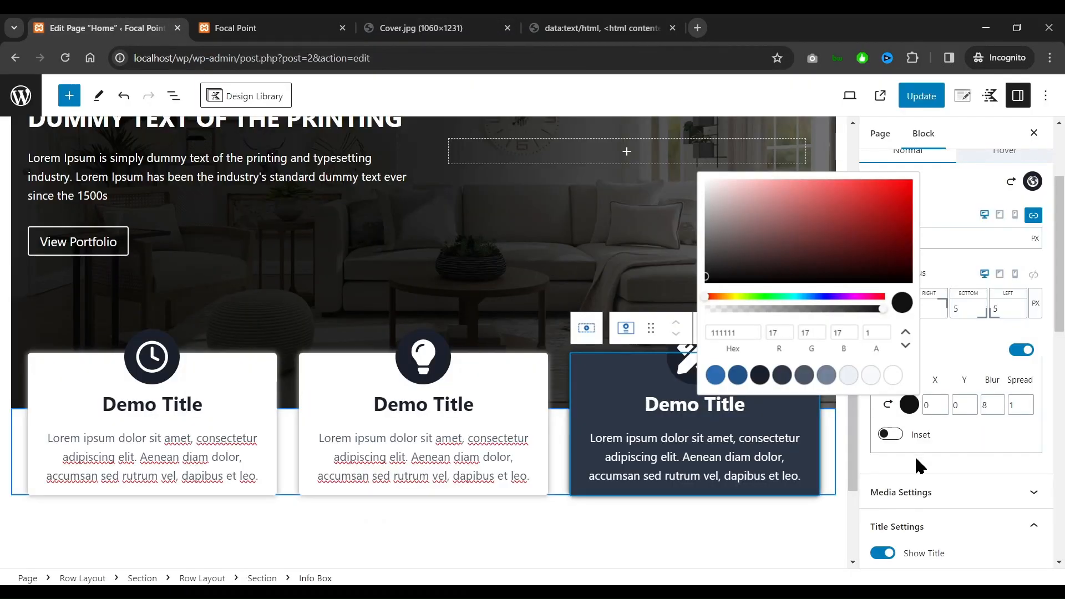
{"action": "left_click", "coordinate": [601, 429]}
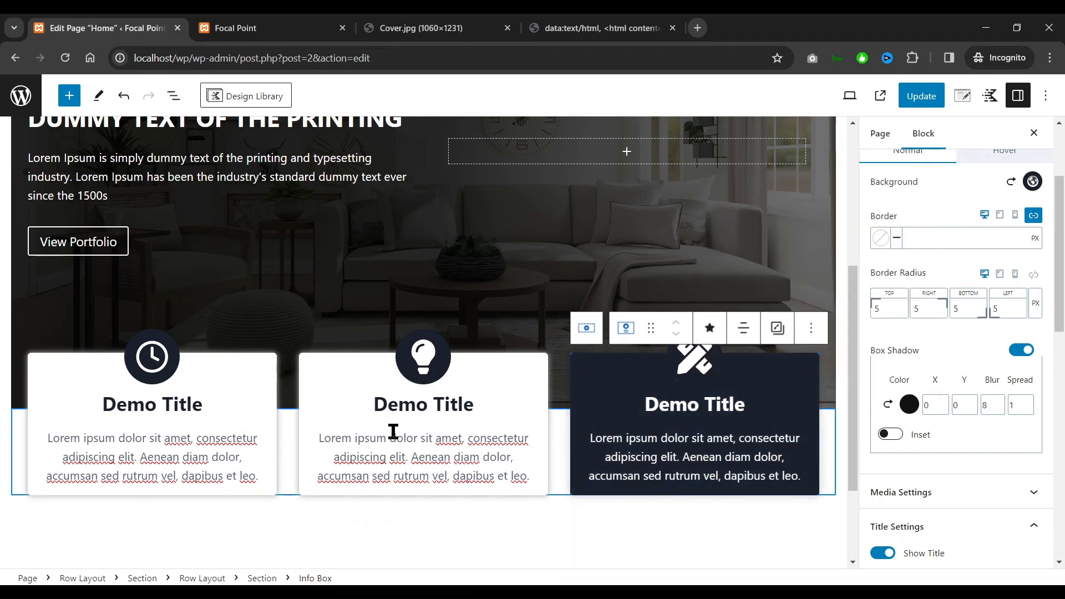
Set the third info box's normal box shadow color to gray 585858, toggling the shadow off and on to compare
{"action": "left_click", "coordinate": [1019, 351]}
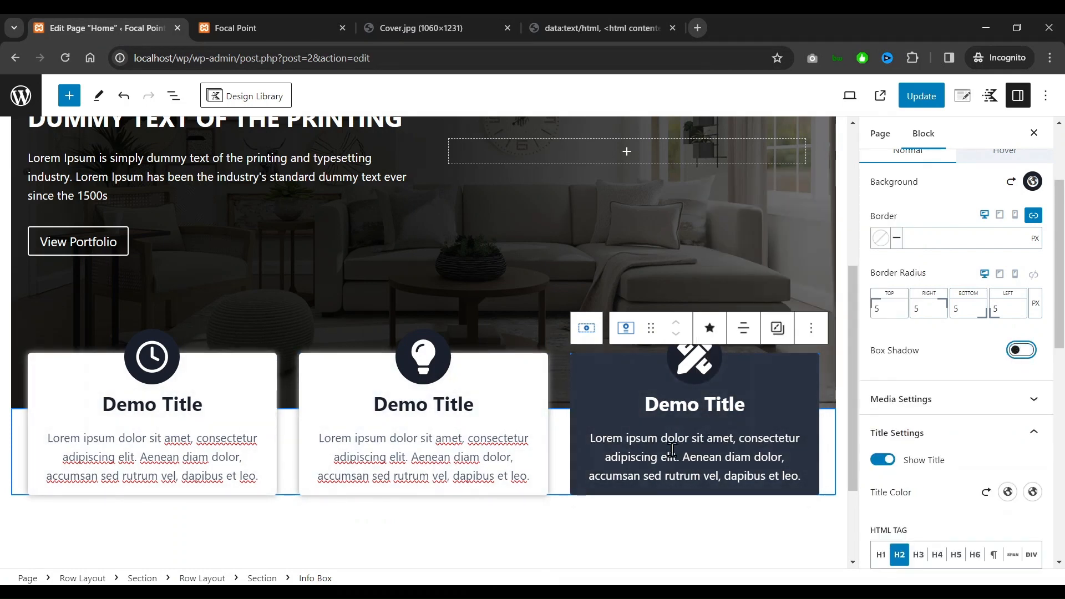
{"action": "left_click", "coordinate": [1020, 350]}
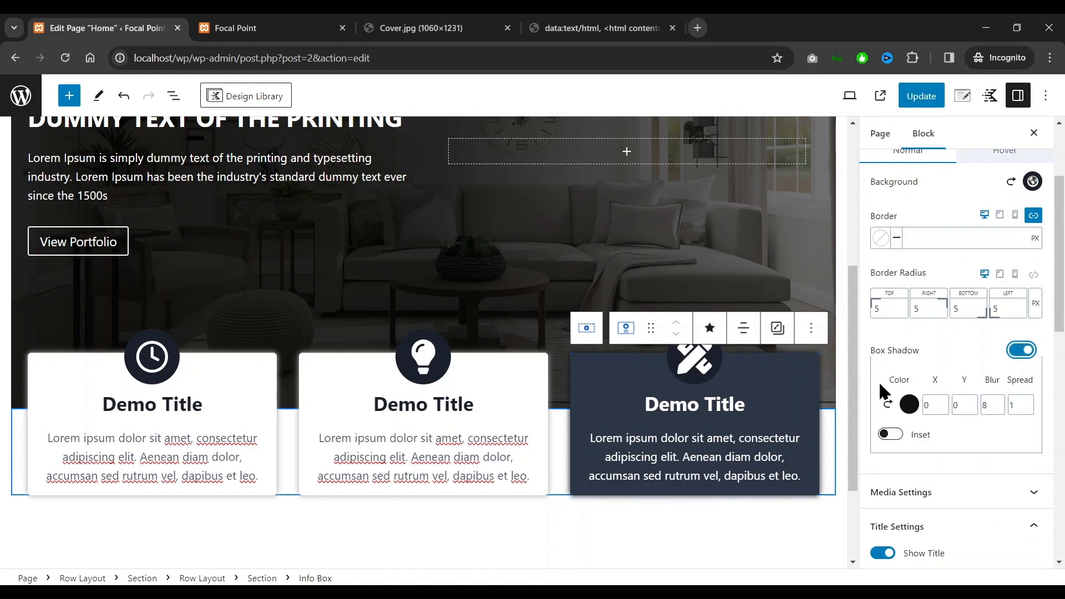
{"action": "left_click", "coordinate": [909, 405]}
{"action": "mouse_move", "coordinate": [712, 248]}
{"action": "left_mouse_down"}
{"action": "mouse_move", "coordinate": [707, 233]}
{"action": "mouse_move", "coordinate": [703, 249]}
{"action": "left_mouse_up"}
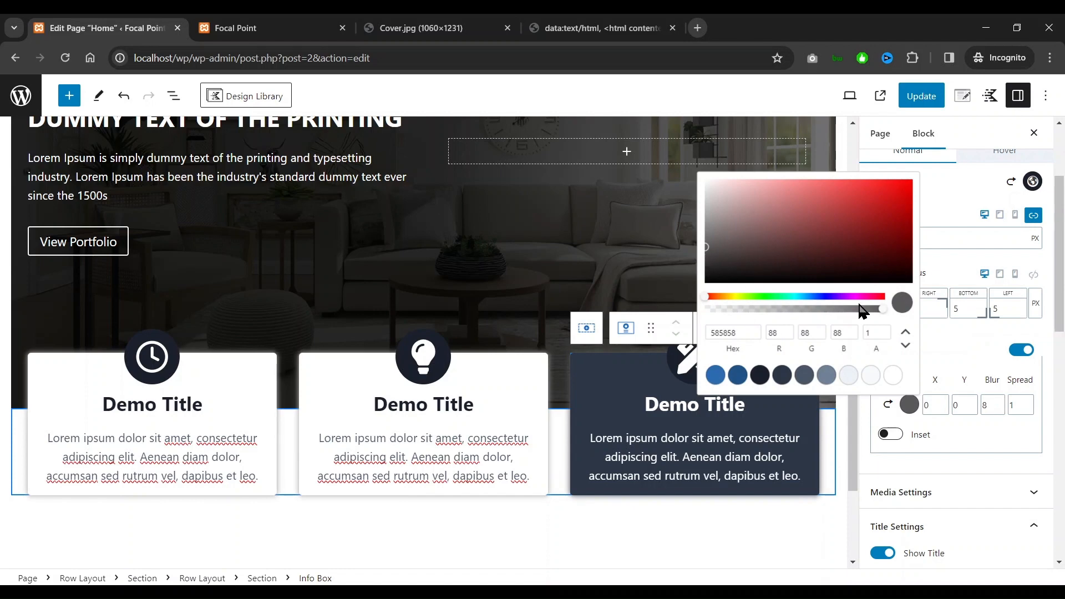
{"action": "left_click", "coordinate": [971, 348]}
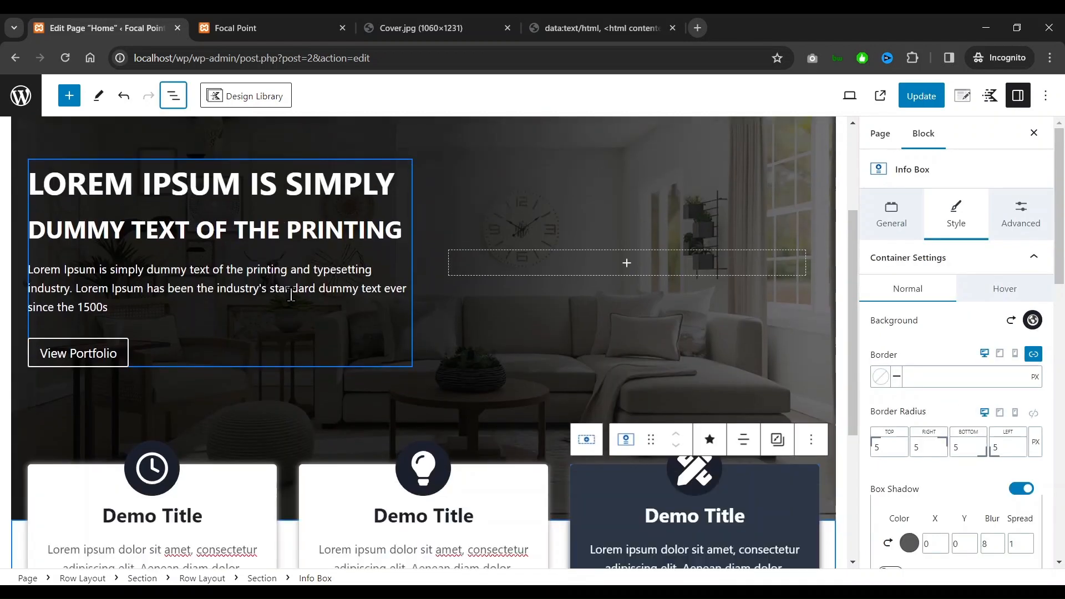
Consult the section below the info boxes in Cover.jpg and add an empty paragraph block after the second row layout
{"action": "scroll", "coordinate": [291, 294], "scroll_direction": "down", "scroll_amount": 1}
{"action": "left_click", "coordinate": [402, 34]}
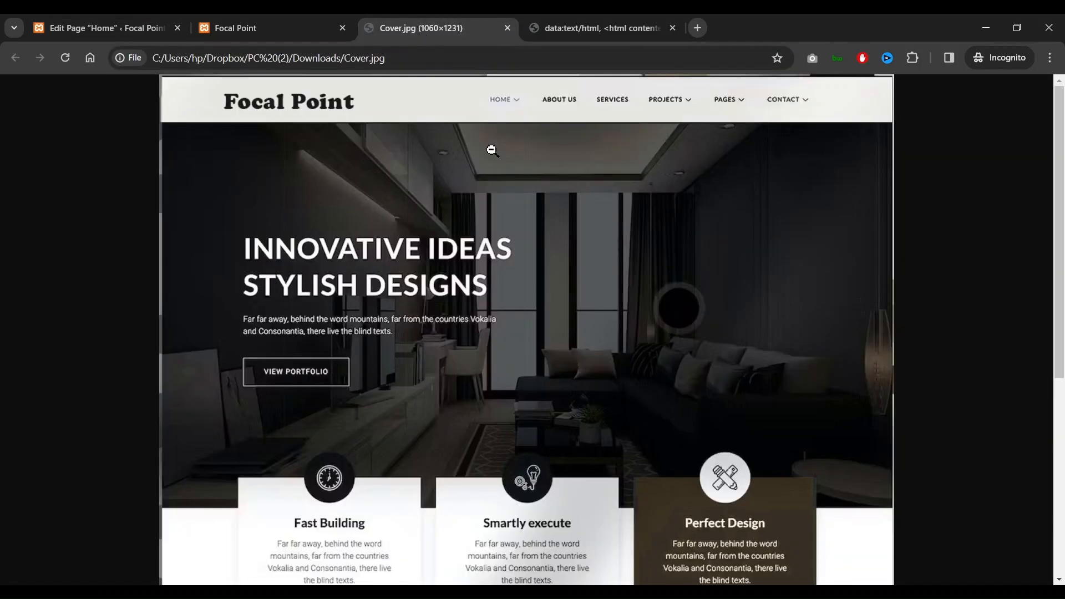
{"action": "left_click", "coordinate": [619, 308]}
{"action": "scroll", "coordinate": [619, 308], "scroll_direction": "down", "scroll_amount": 1}
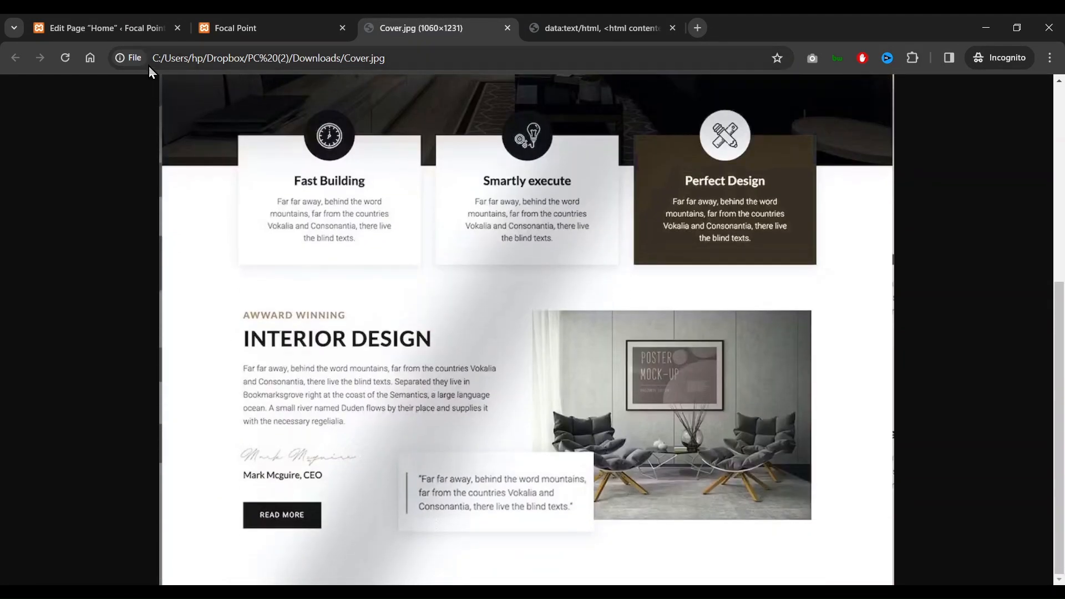
{"action": "left_click", "coordinate": [161, 26]}
{"action": "scroll", "coordinate": [332, 358], "scroll_direction": "down", "scroll_amount": 3}
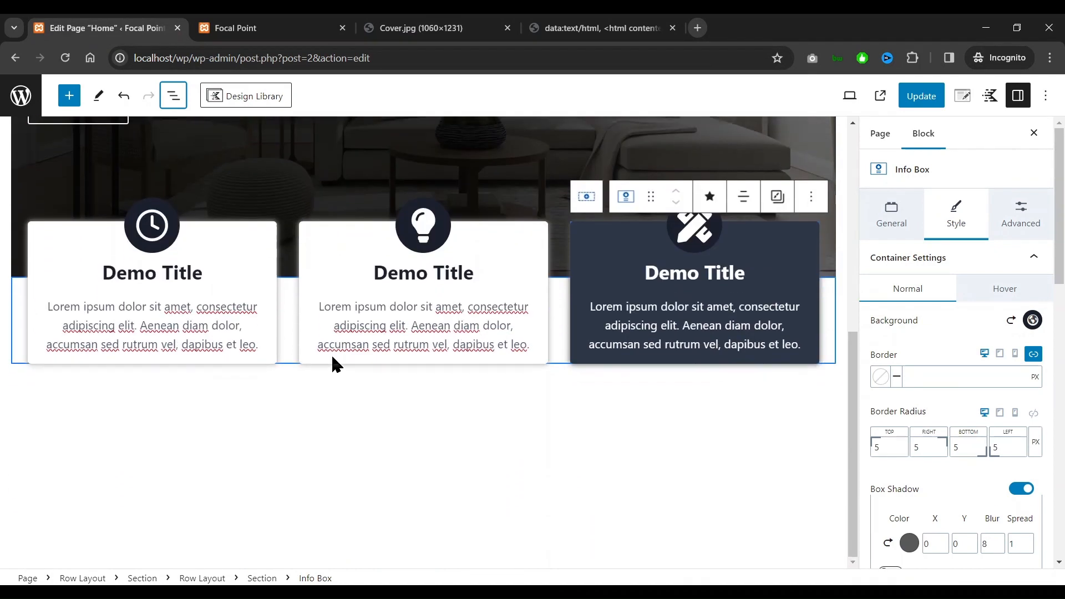
{"action": "left_click", "coordinate": [173, 97]}
{"action": "left_click", "coordinate": [15, 194]}
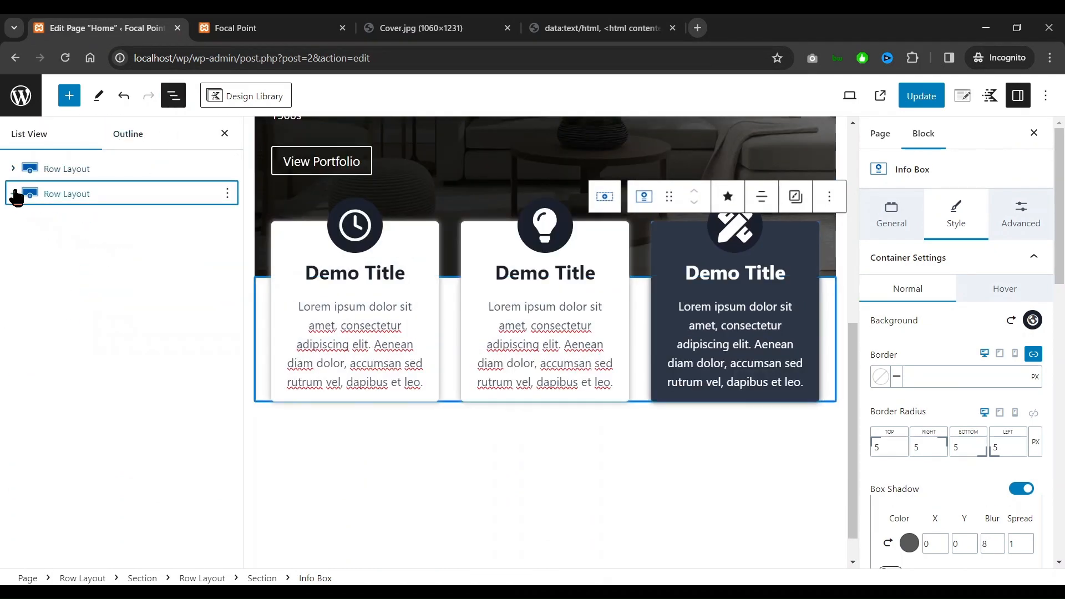
{"action": "left_click", "coordinate": [228, 194]}
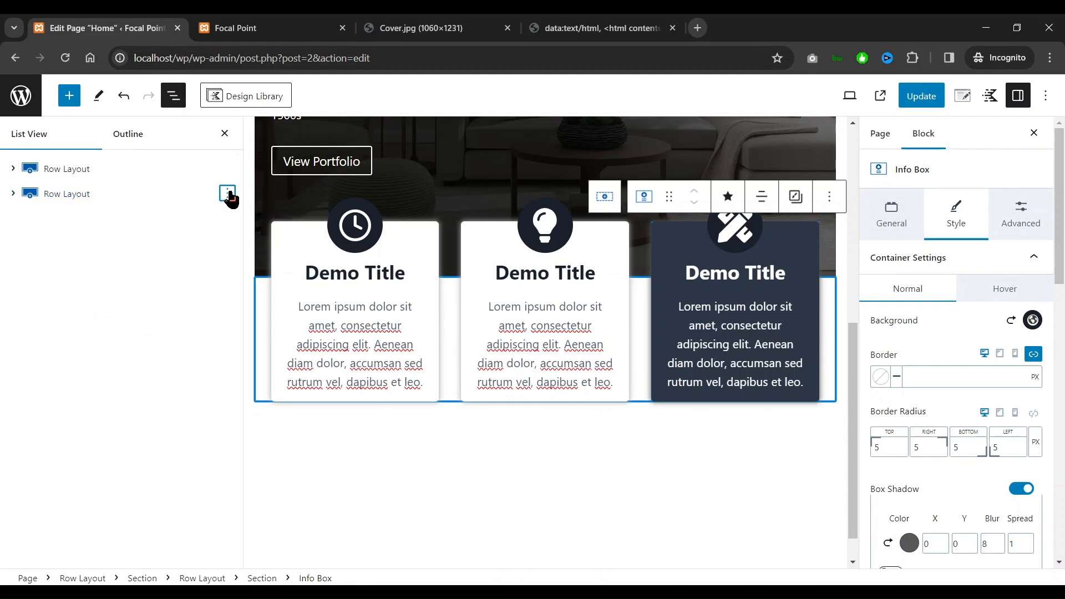
{"action": "left_click", "coordinate": [228, 194]}
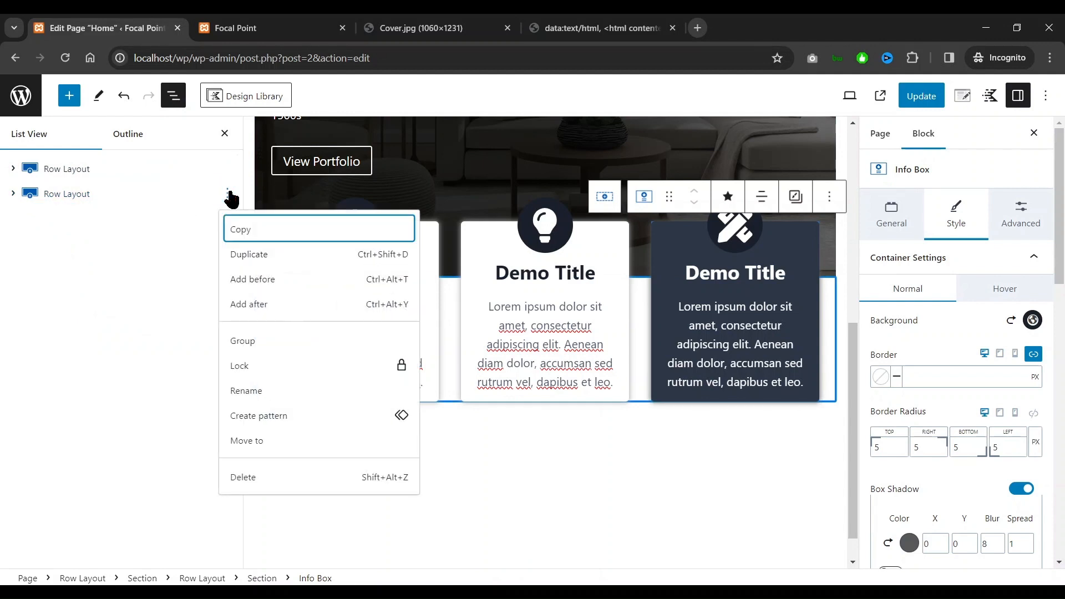
{"action": "left_click", "coordinate": [258, 312]}
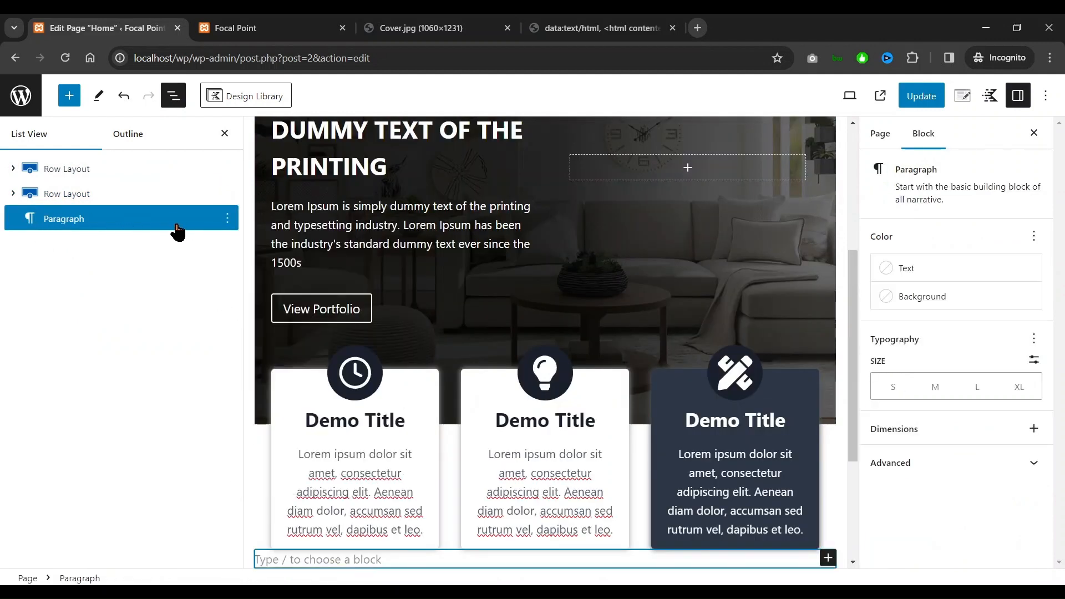
{"action": "left_click", "coordinate": [224, 133]}
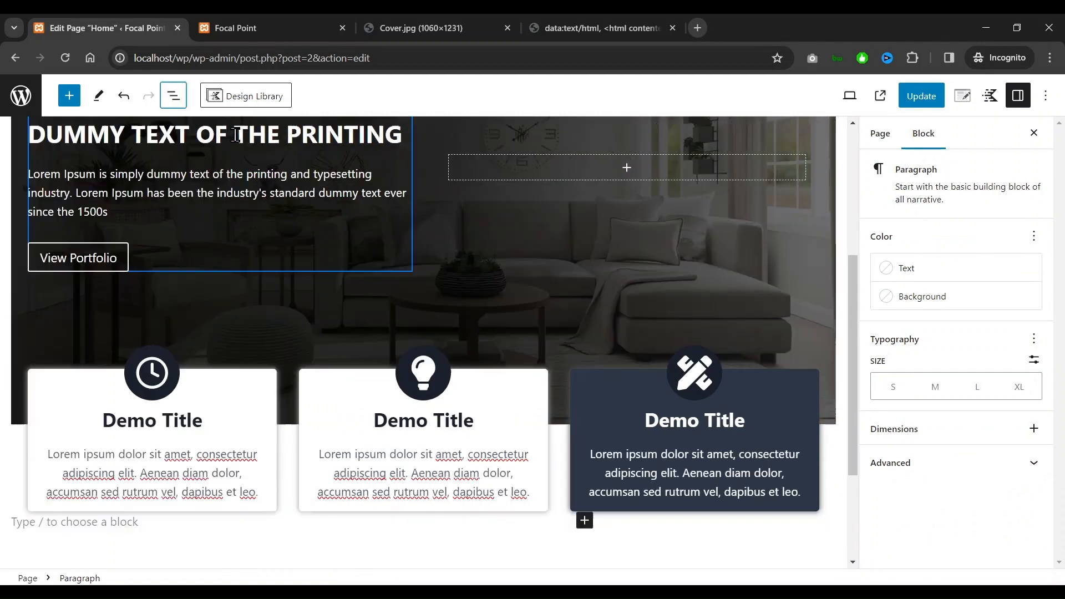
Insert a two-column Row Layout block at the empty paragraph below the info boxes
{"action": "scroll", "coordinate": [552, 278], "scroll_direction": "down", "scroll_amount": 3}
{"action": "left_click", "coordinate": [99, 355]}
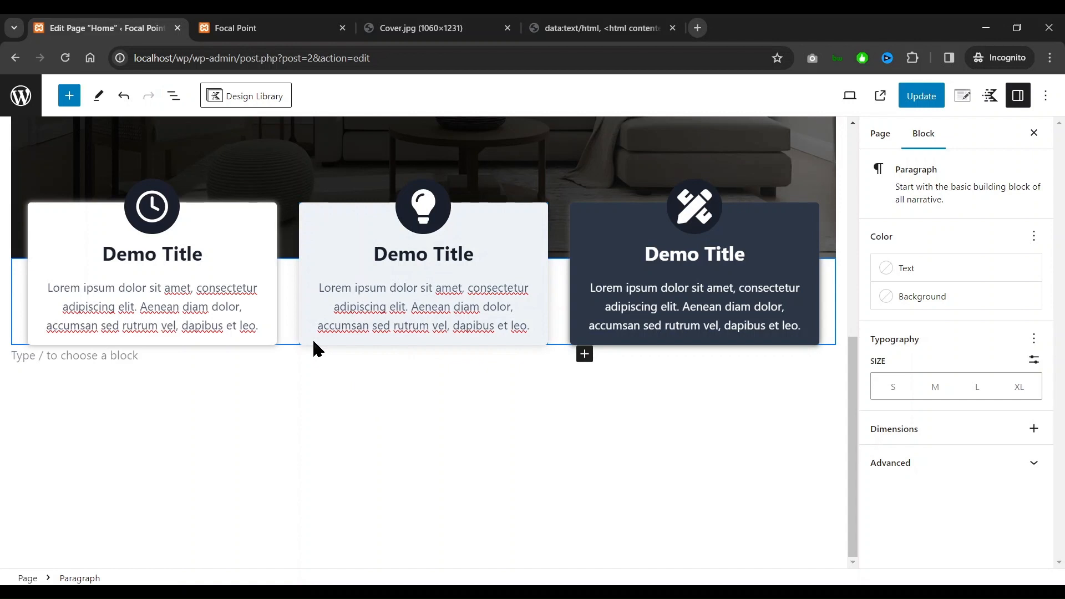
{"action": "type", "text": "/"}
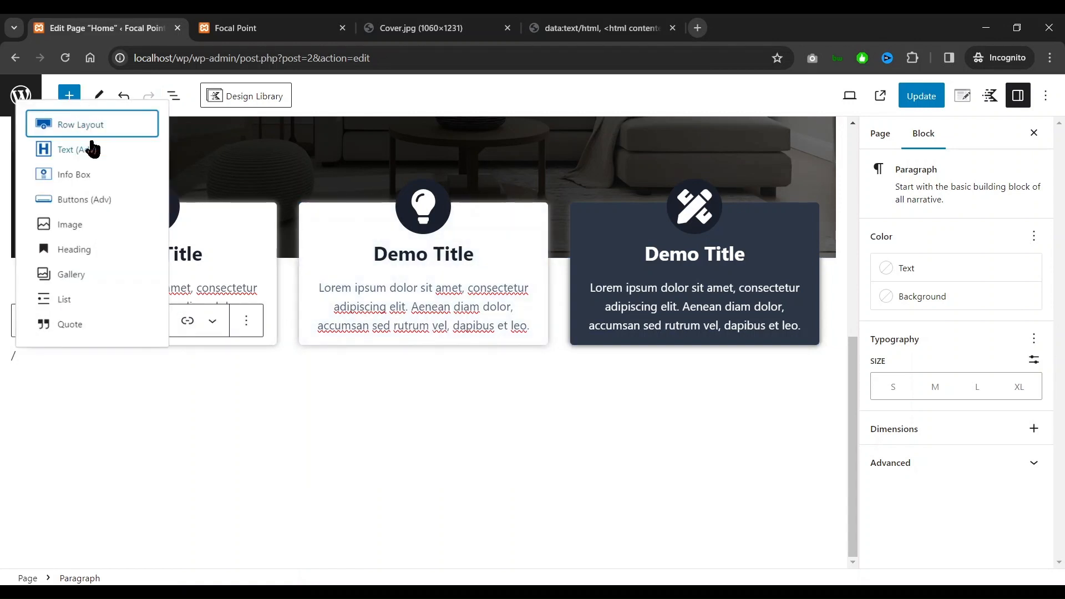
{"action": "key", "text": "Escape"}
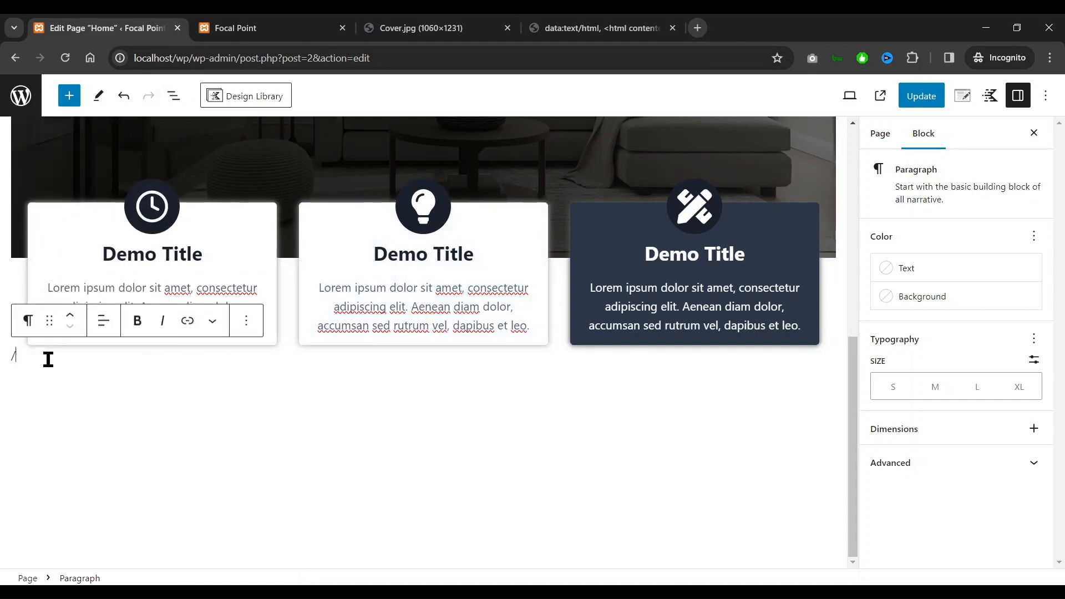
{"action": "key", "text": "BackSpace"}
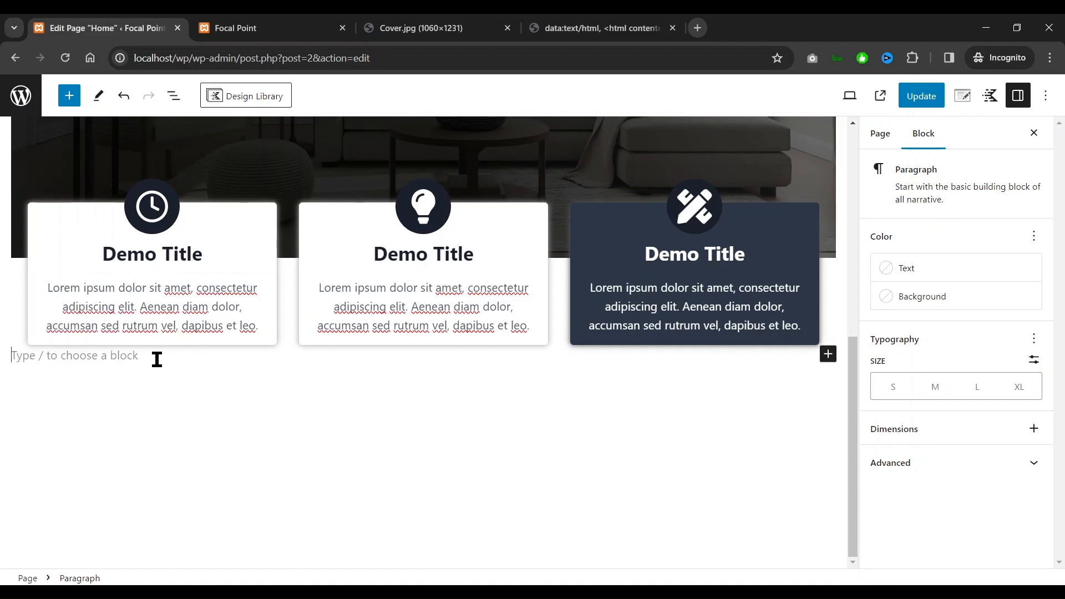
{"action": "left_click", "coordinate": [827, 355]}
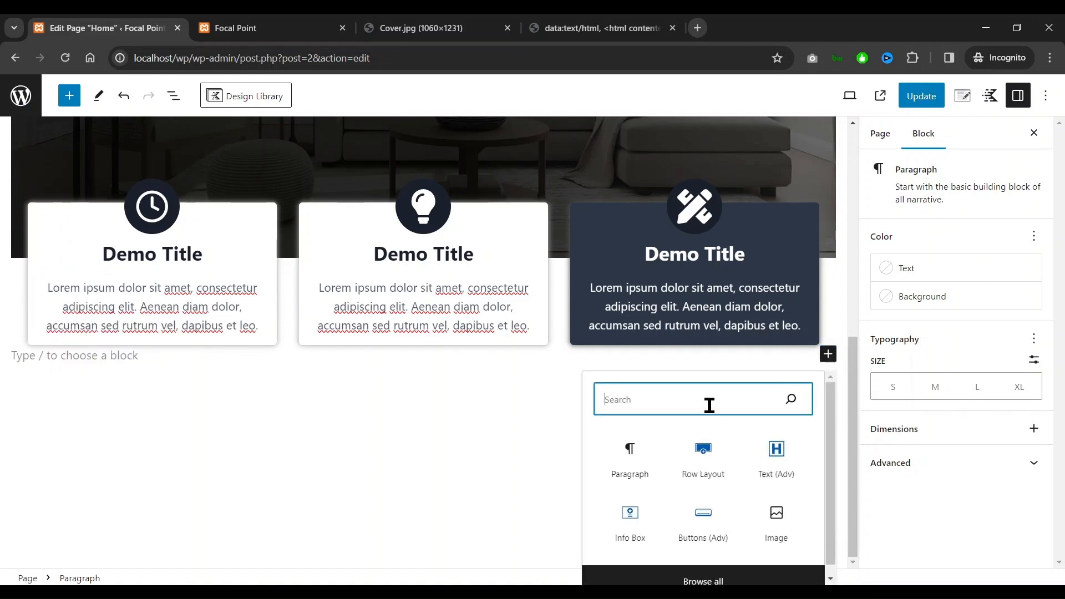
{"action": "left_click", "coordinate": [705, 452]}
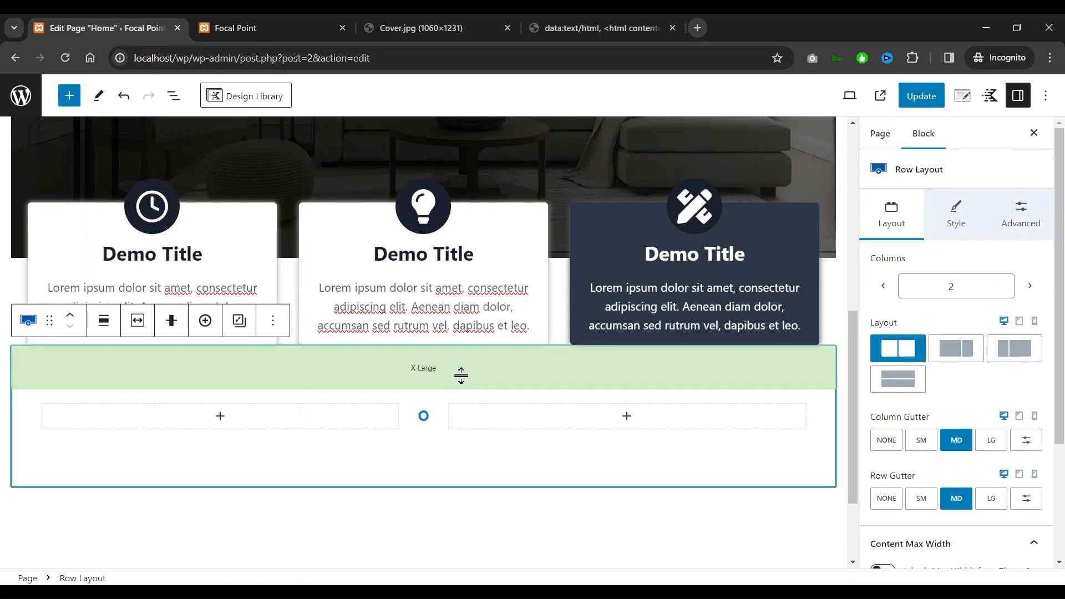
Add a Text (Adv) heading in the new row's first column reading "Lorem Ipsum is simply", copied from the dummy text page
{"action": "scroll", "coordinate": [449, 374], "scroll_direction": "up", "scroll_amount": 5}
{"action": "scroll", "coordinate": [438, 426], "scroll_direction": "down", "scroll_amount": 6}
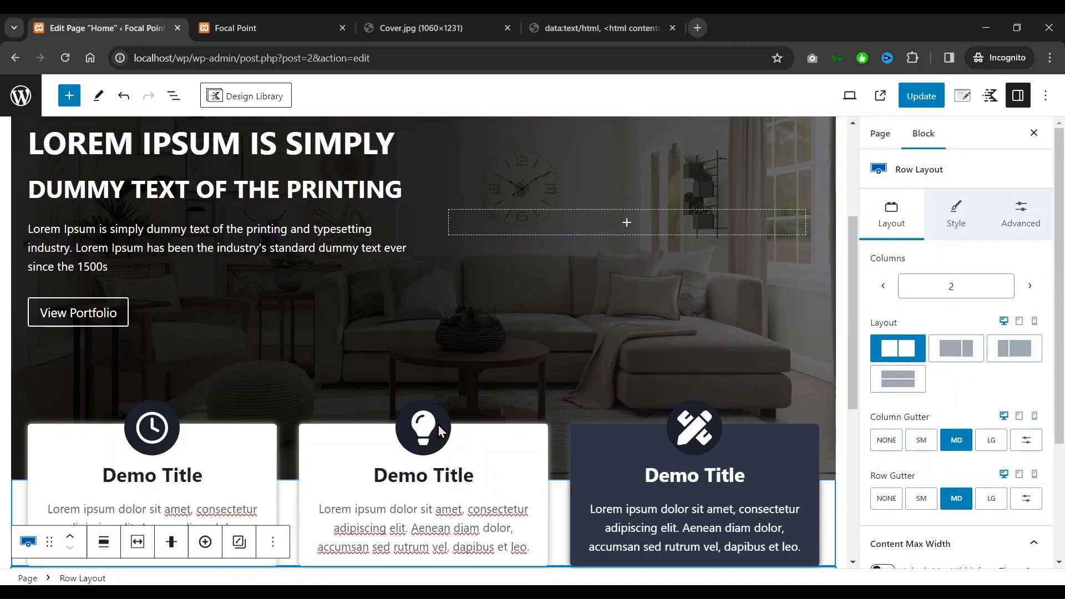
{"action": "left_click", "coordinate": [460, 28]}
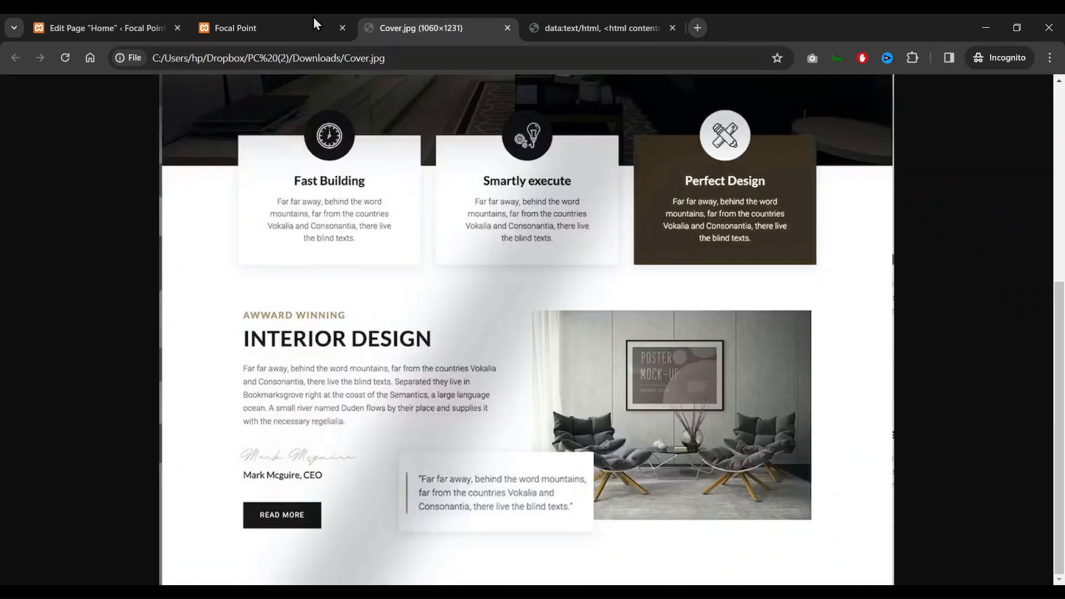
{"action": "left_click", "coordinate": [585, 19]}
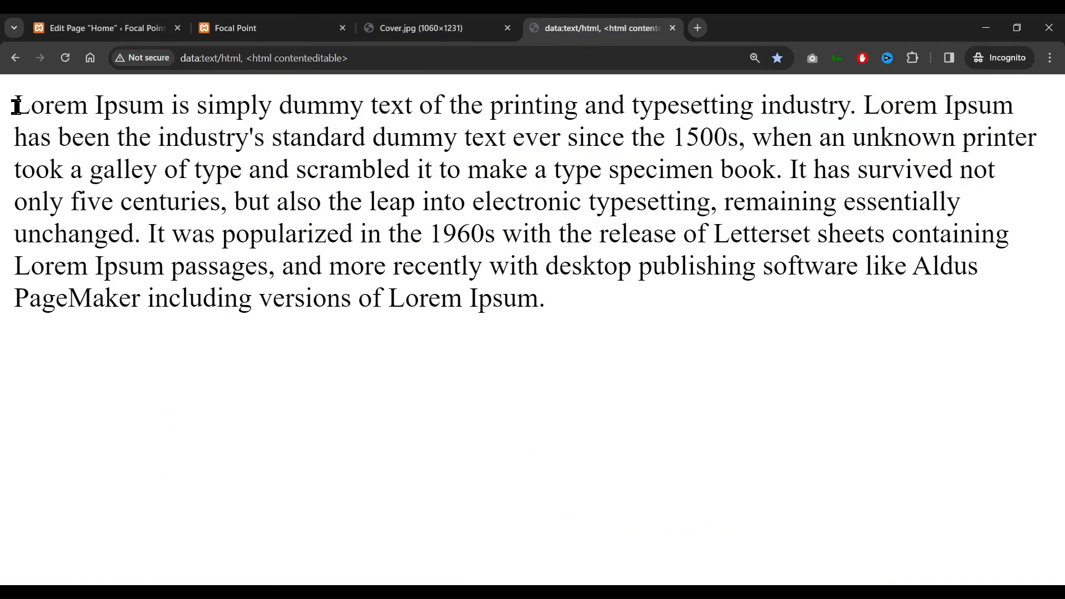
{"action": "left_click_drag", "start_coordinate": [16, 106], "coordinate": [274, 105]}
{"action": "key", "text": "ctrl+c"}
{"action": "left_click", "coordinate": [105, 28]}
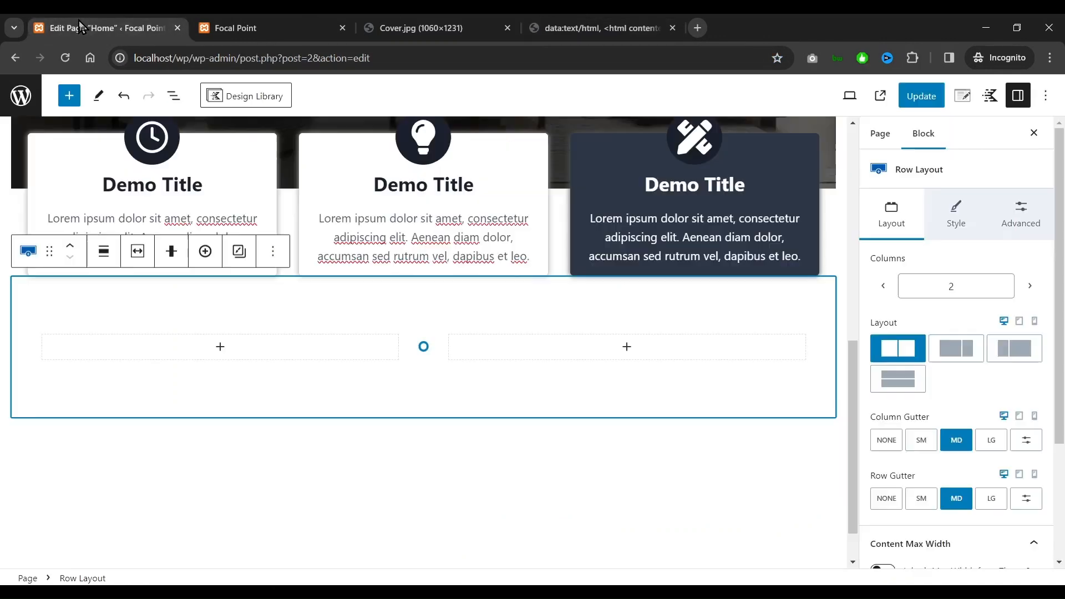
{"action": "left_click", "coordinate": [220, 349]}
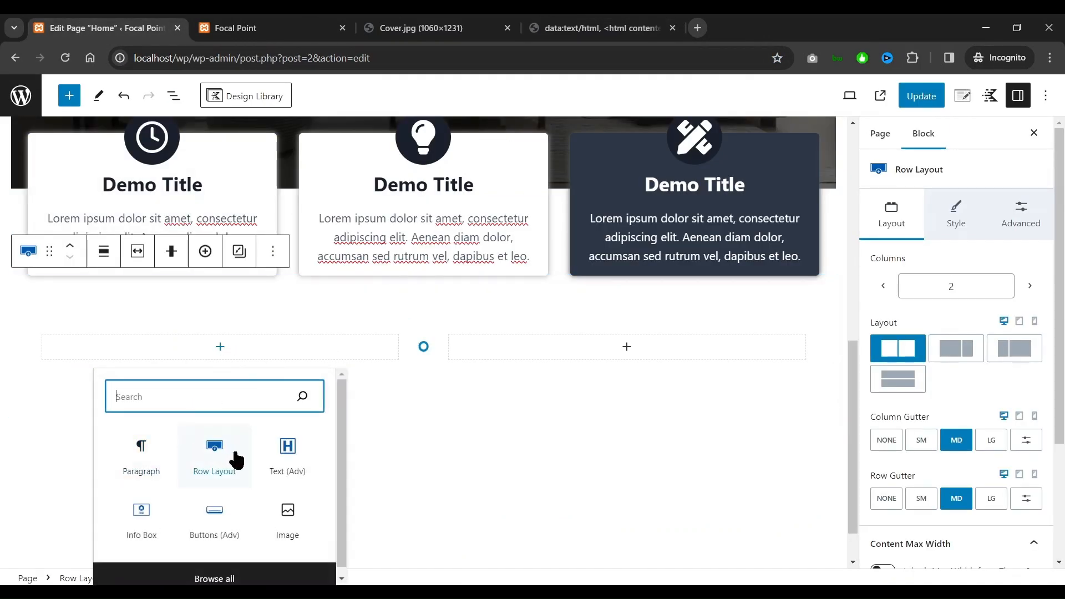
{"action": "left_click", "coordinate": [286, 450]}
{"action": "key", "text": "ctrl+v"}
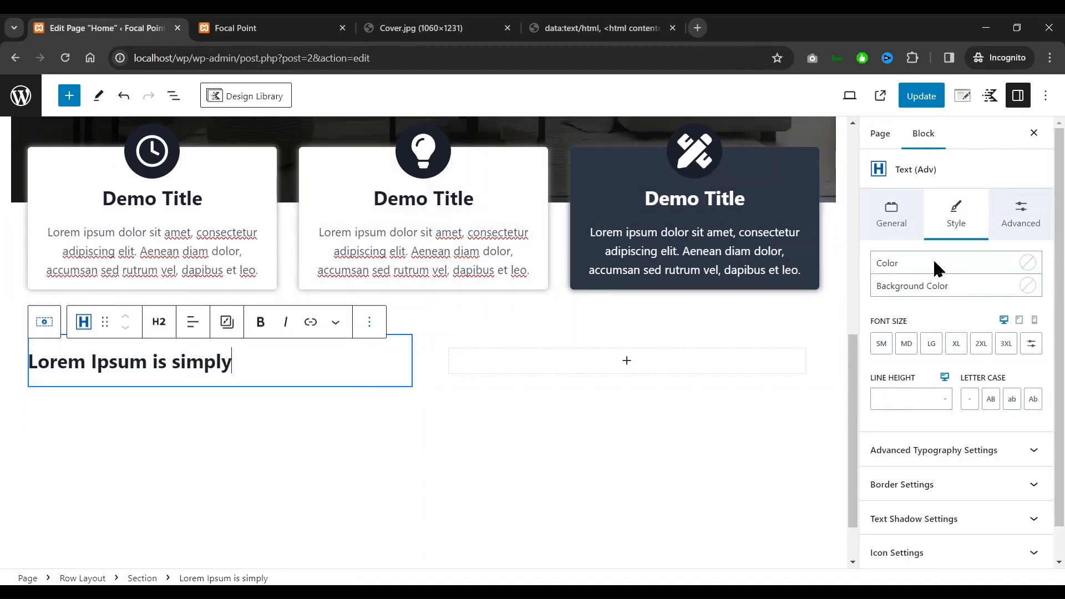
Check the heading design in Cover.jpg and copy "dummy text of the printing" from the dummy text page
{"action": "left_click", "coordinate": [910, 217]}
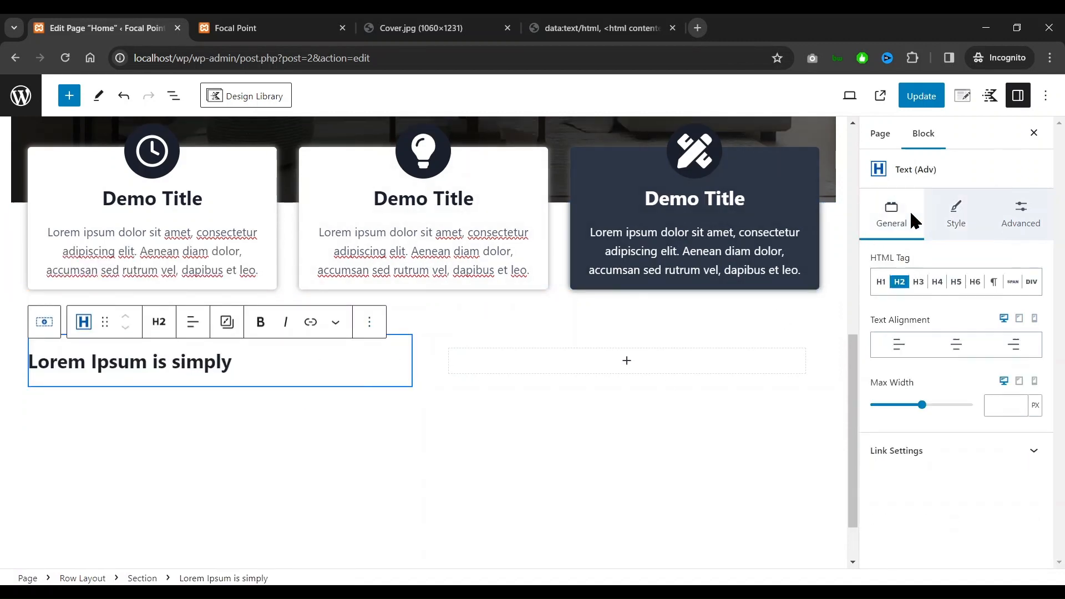
{"action": "left_click", "coordinate": [464, 25]}
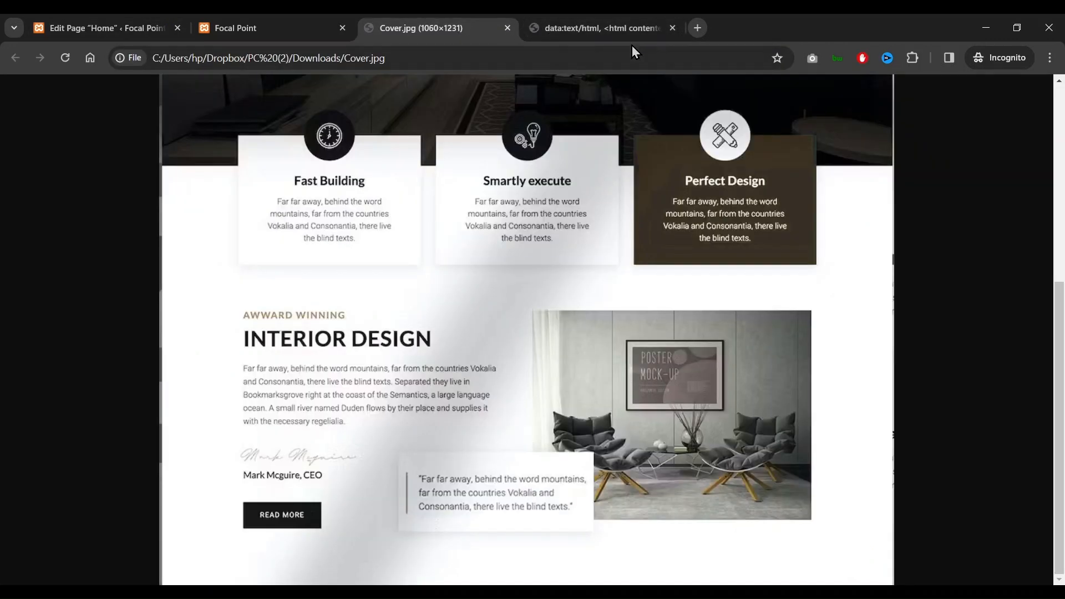
{"action": "left_click", "coordinate": [625, 28]}
{"action": "left_click", "coordinate": [297, 123]}
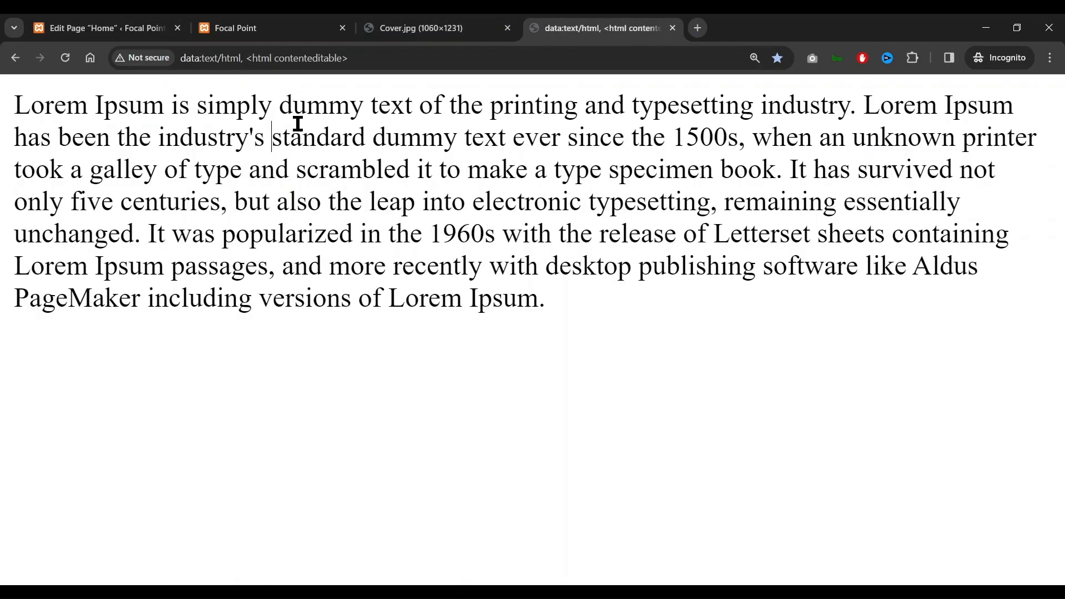
{"action": "left_click_drag", "start_coordinate": [285, 107], "coordinate": [575, 108]}
{"action": "key", "text": "ctrl+c"}
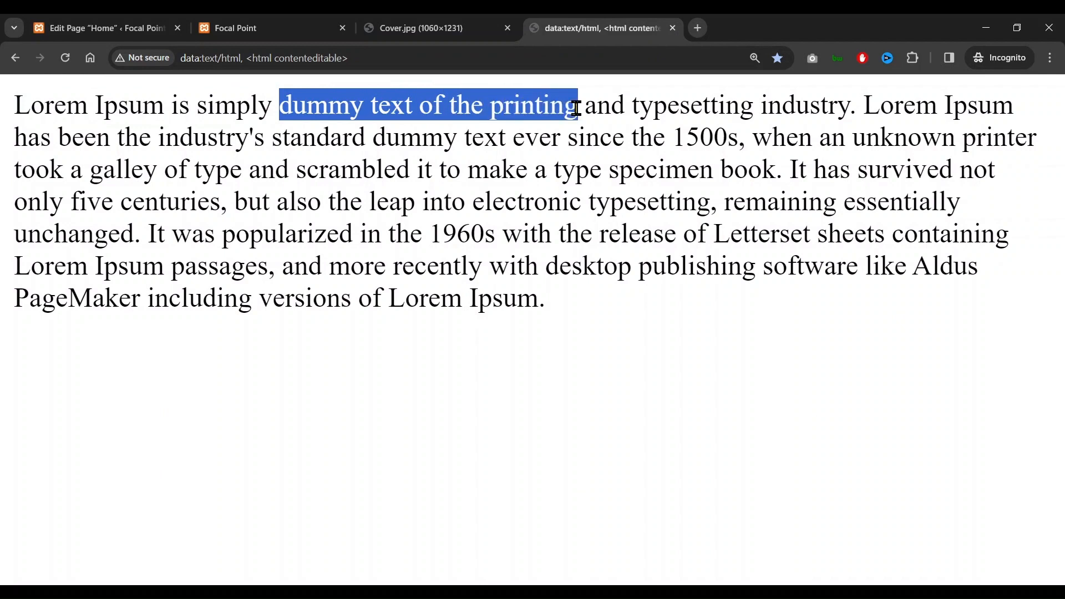
{"action": "left_click", "coordinate": [89, 28]}
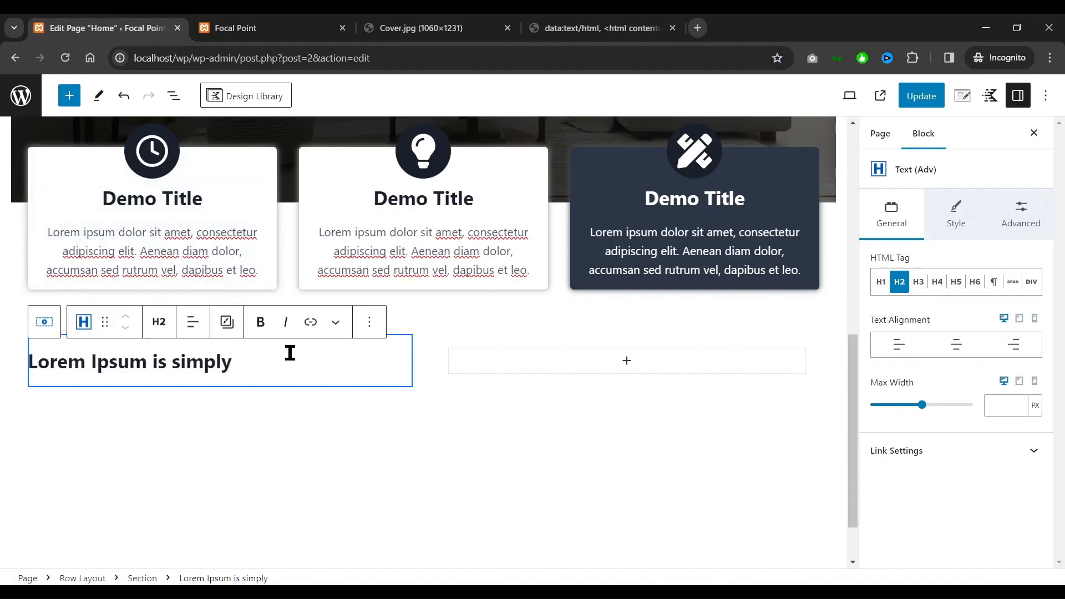
Duplicate the "Lorem Ipsum is simply" heading and replace the upper one's text with "dummy text of the printing"
{"action": "left_click", "coordinate": [369, 323]}
{"action": "left_click", "coordinate": [409, 418]}
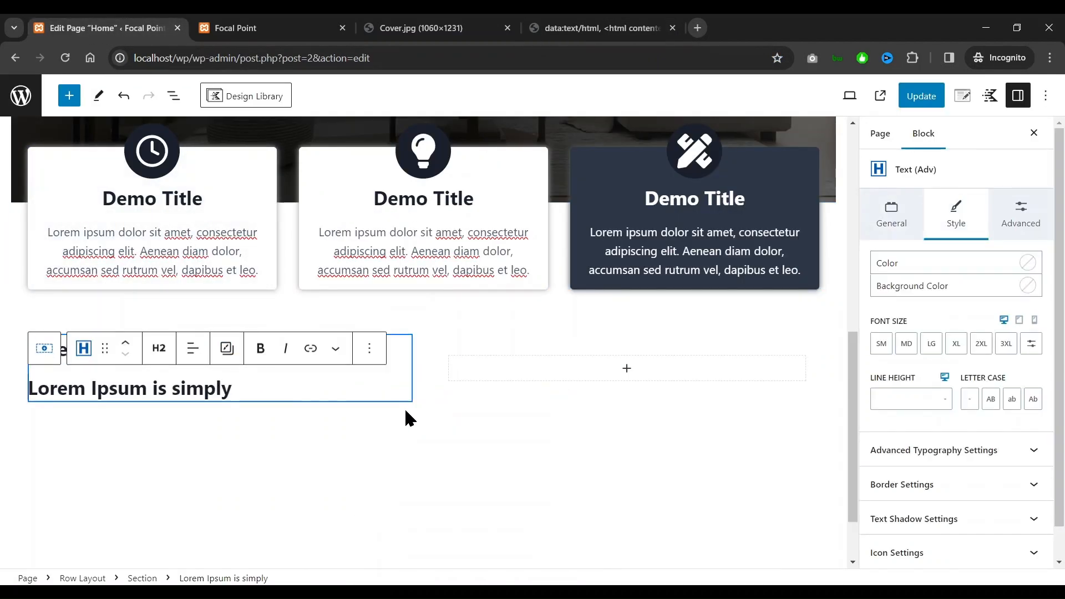
{"action": "left_click", "coordinate": [287, 315]}
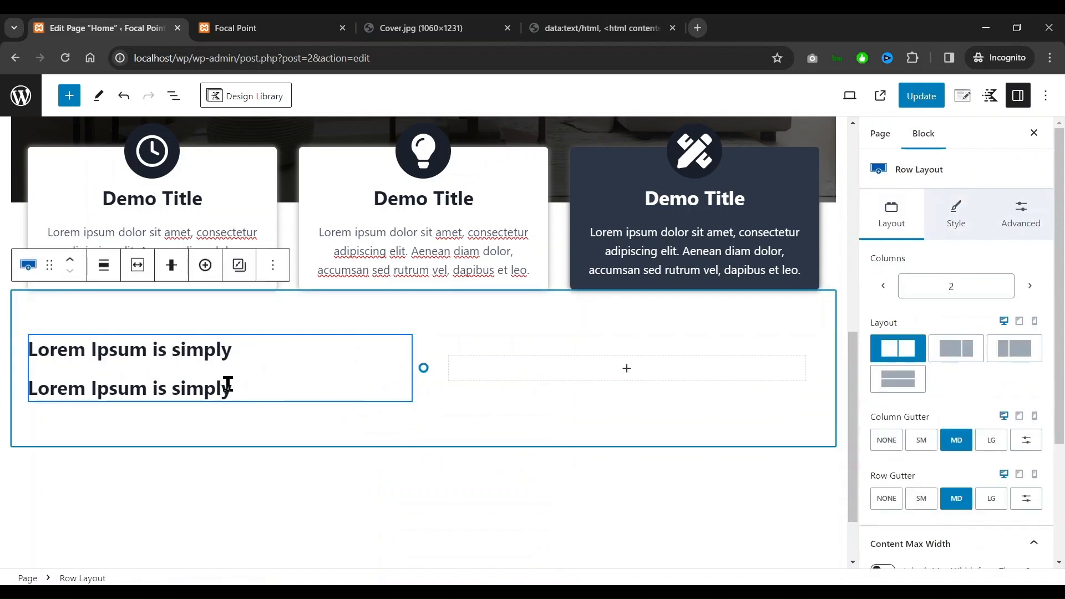
{"action": "triple_click", "coordinate": [213, 351]}
{"action": "key", "text": "ctrl+v"}
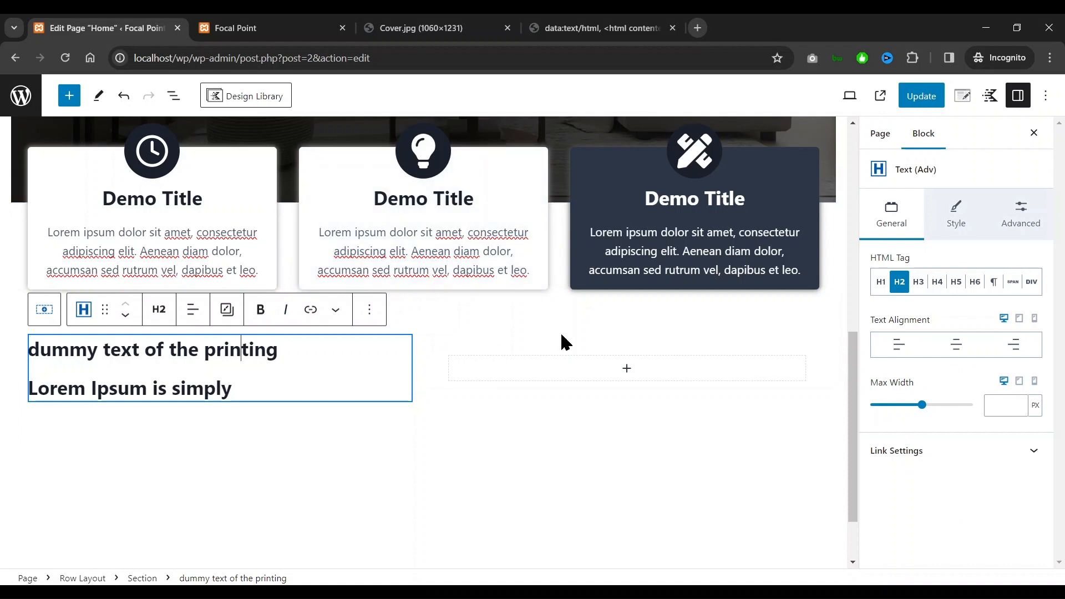
Compare with Cover.jpg and set the upper heading's HTML tag to H3
{"action": "left_click", "coordinate": [448, 22]}
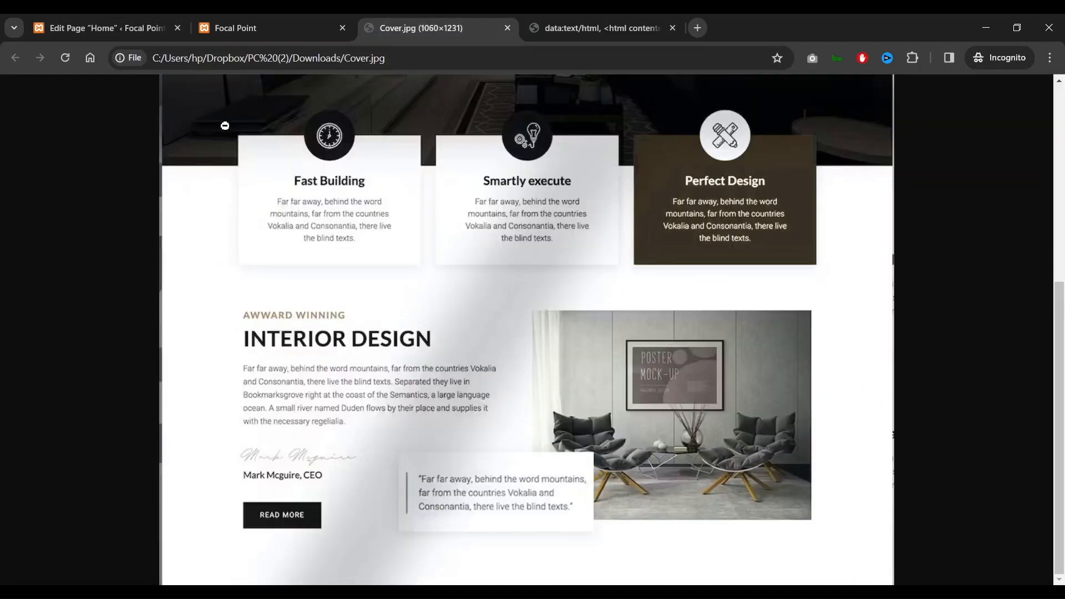
{"action": "left_click", "coordinate": [110, 27]}
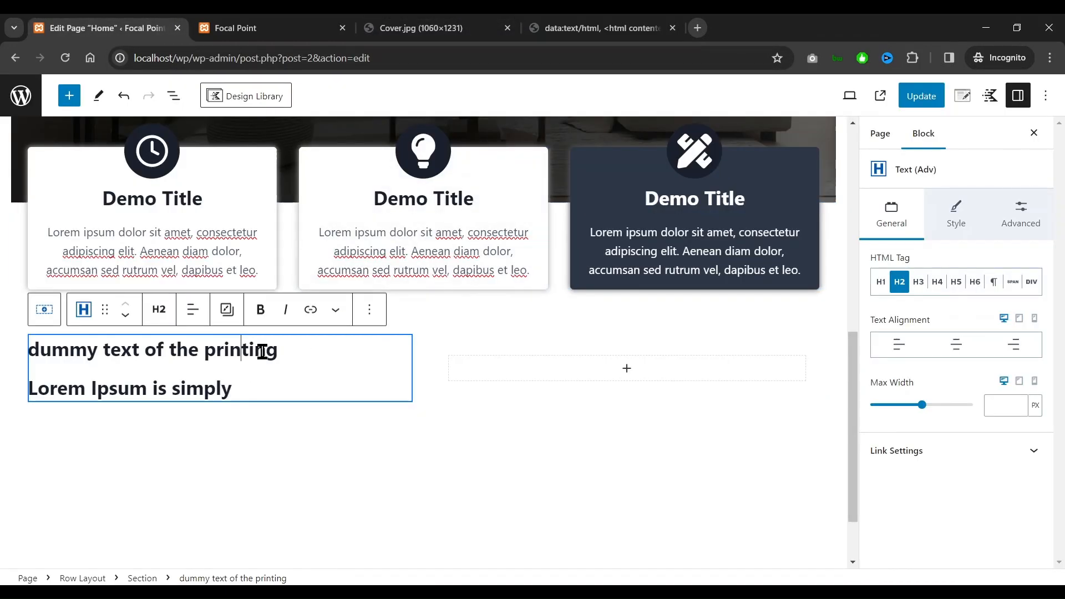
{"action": "left_click", "coordinate": [918, 283]}
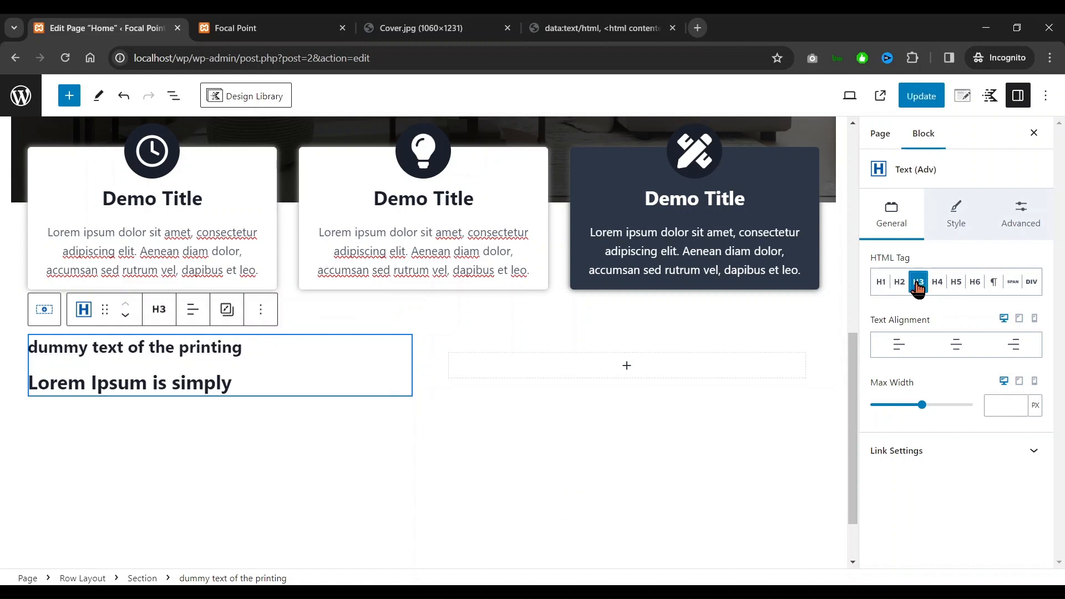
Set the bottom margin of the "dummy text of the printing" heading to None
{"action": "left_click", "coordinate": [1020, 213]}
{"action": "left_click", "coordinate": [977, 366]}
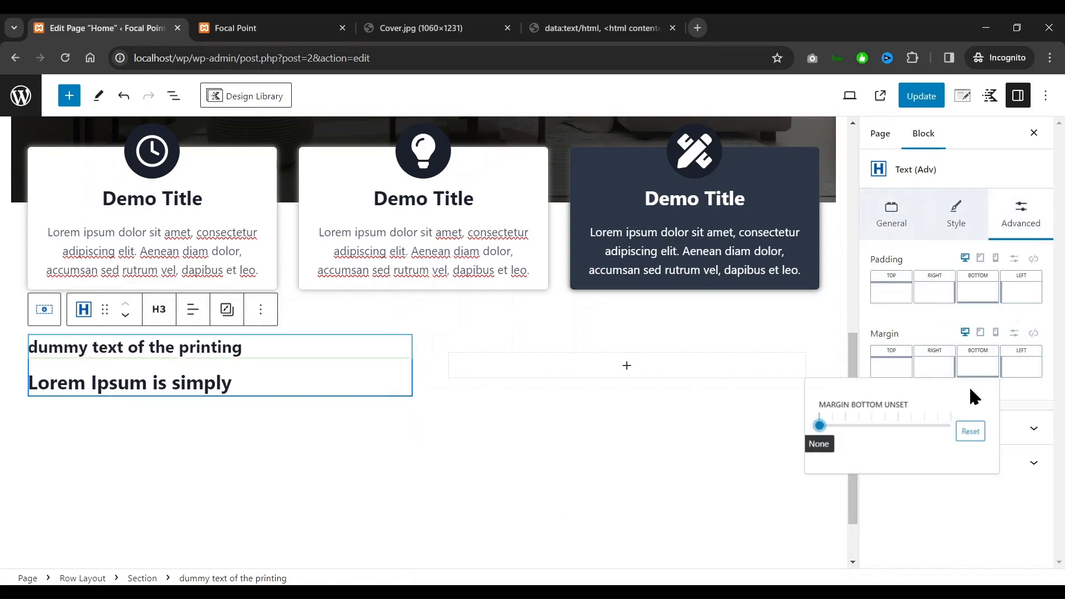
{"action": "left_click", "coordinate": [819, 426]}
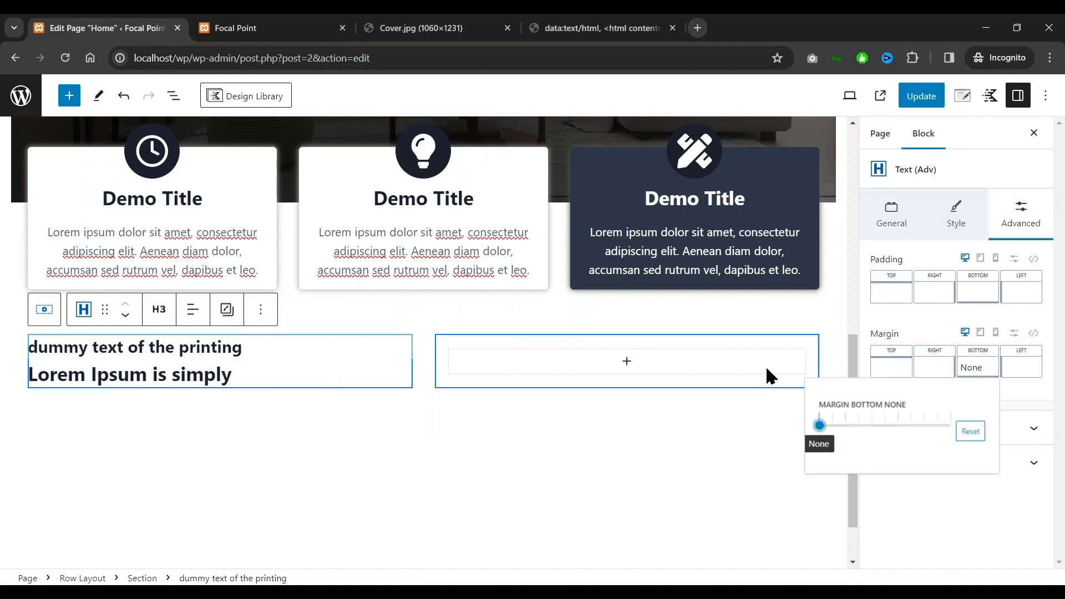
Make the "dummy text of the printing" heading uppercase and, after checking Cover.jpg, colour it with the palette's blue 2B6CB0
{"action": "left_click", "coordinate": [955, 216]}
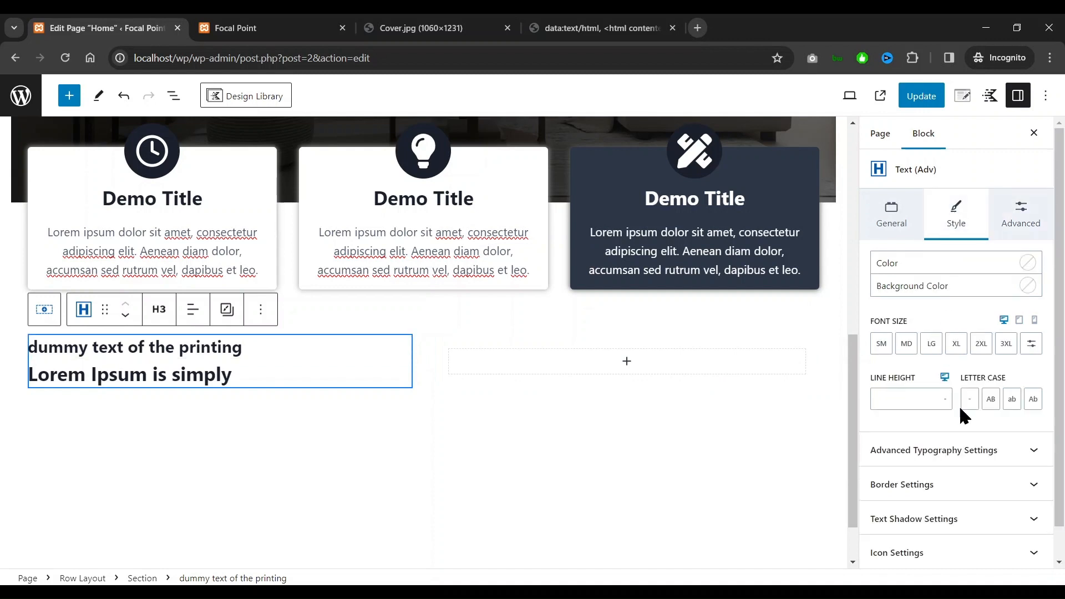
{"action": "scroll", "coordinate": [963, 414], "scroll_direction": "down", "scroll_amount": 1}
{"action": "left_click", "coordinate": [990, 364]}
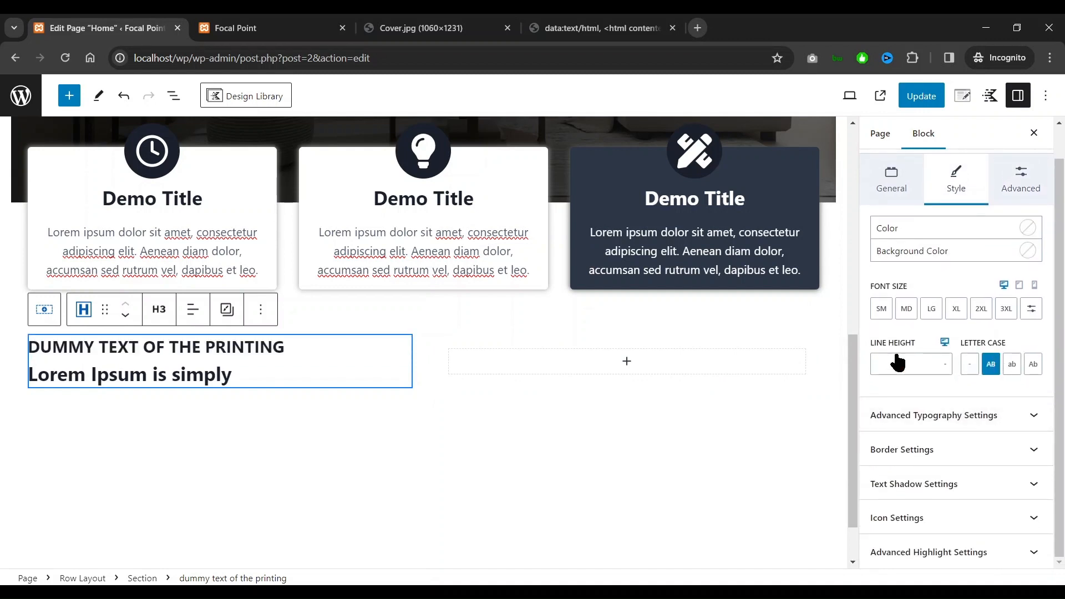
{"action": "left_click", "coordinate": [435, 30]}
{"action": "left_click", "coordinate": [119, 29]}
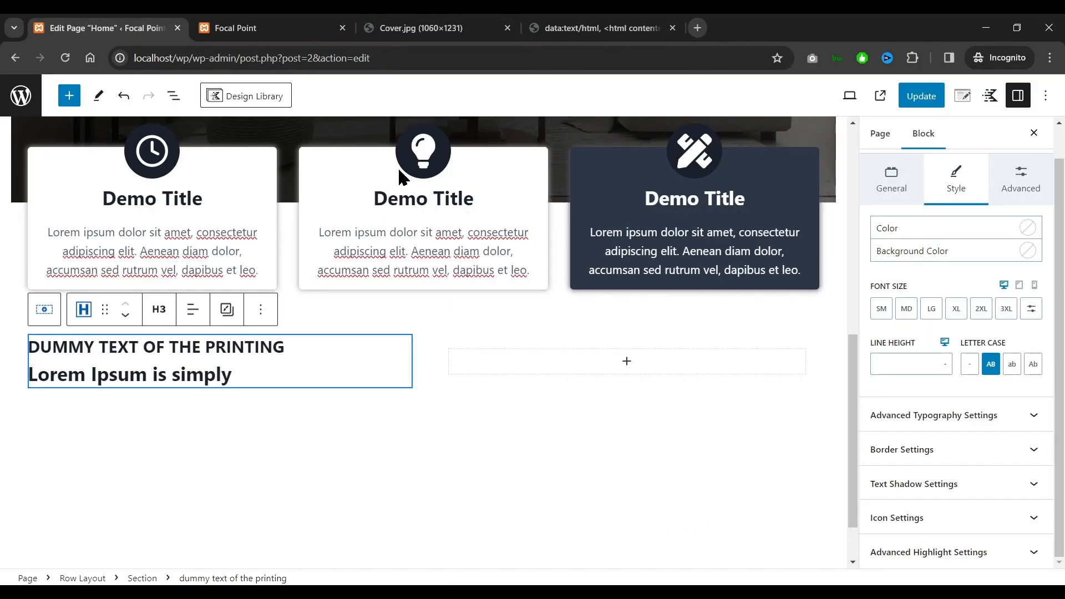
{"action": "left_click", "coordinate": [1026, 228]}
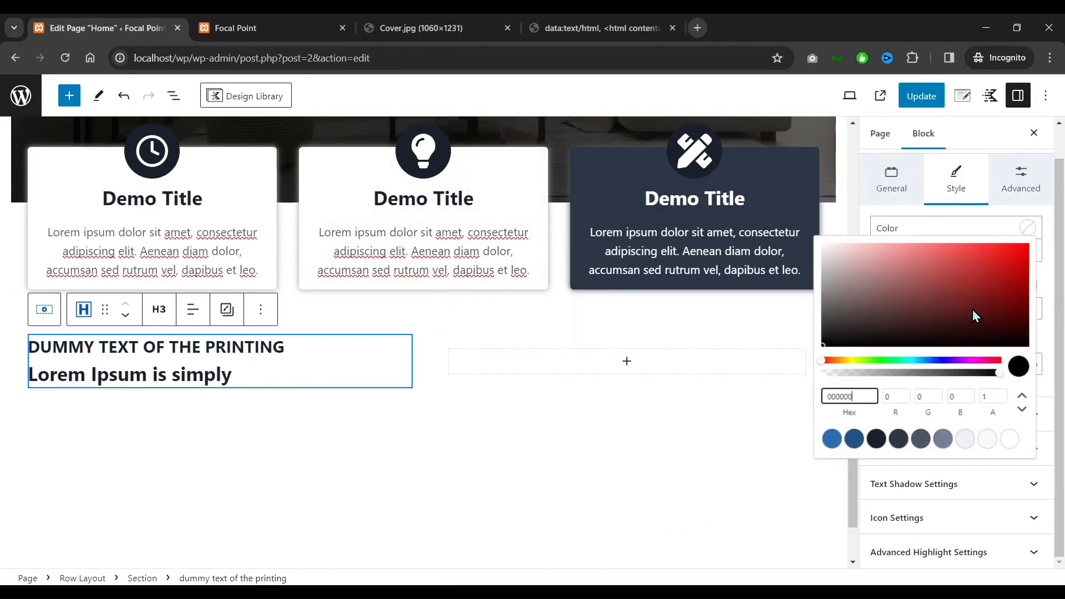
{"action": "left_click", "coordinate": [836, 441]}
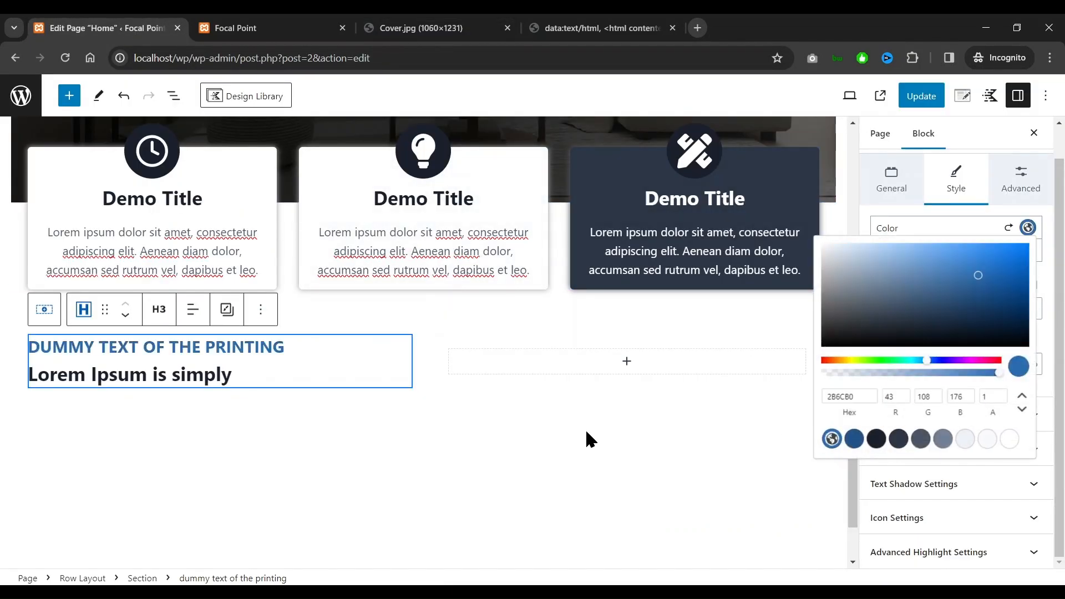
Make the "Lorem Ipsum is simply" heading uppercase with a font size of 45 px
{"action": "left_click", "coordinate": [194, 380]}
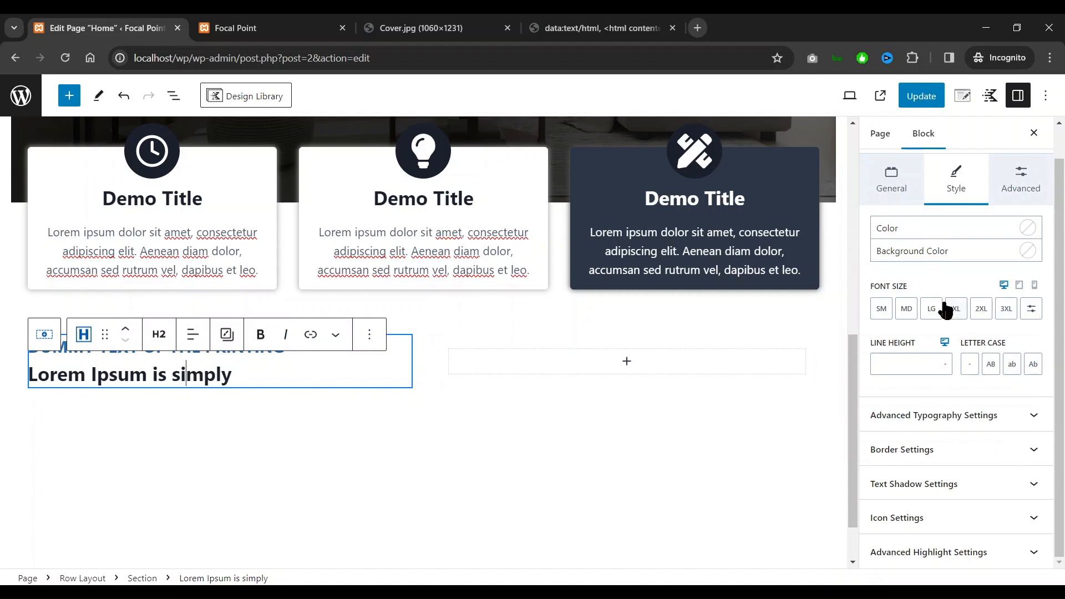
{"action": "left_click", "coordinate": [977, 312]}
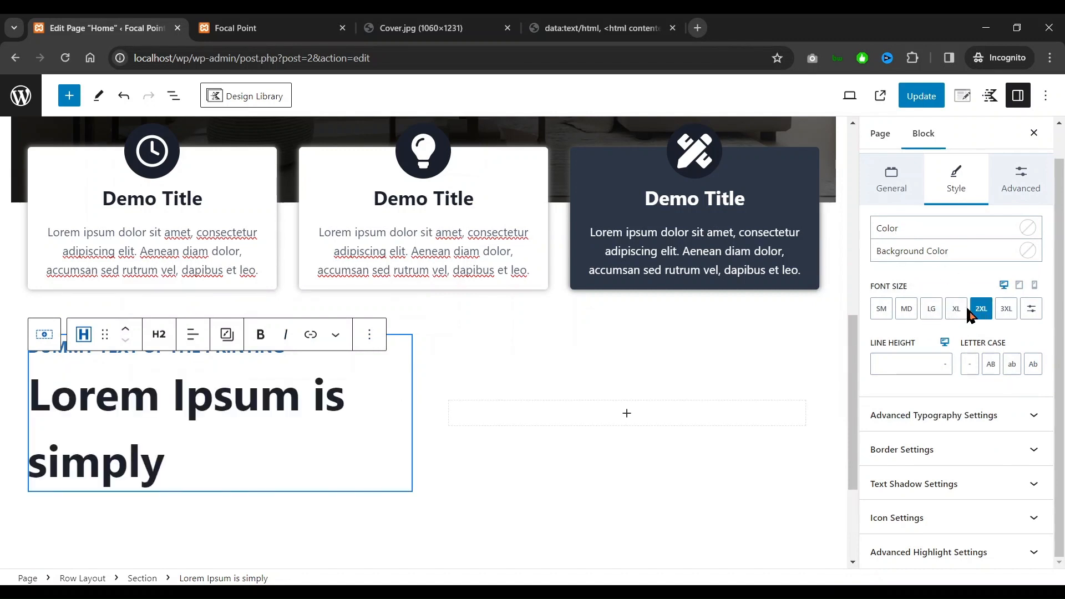
{"action": "left_click", "coordinate": [961, 315]}
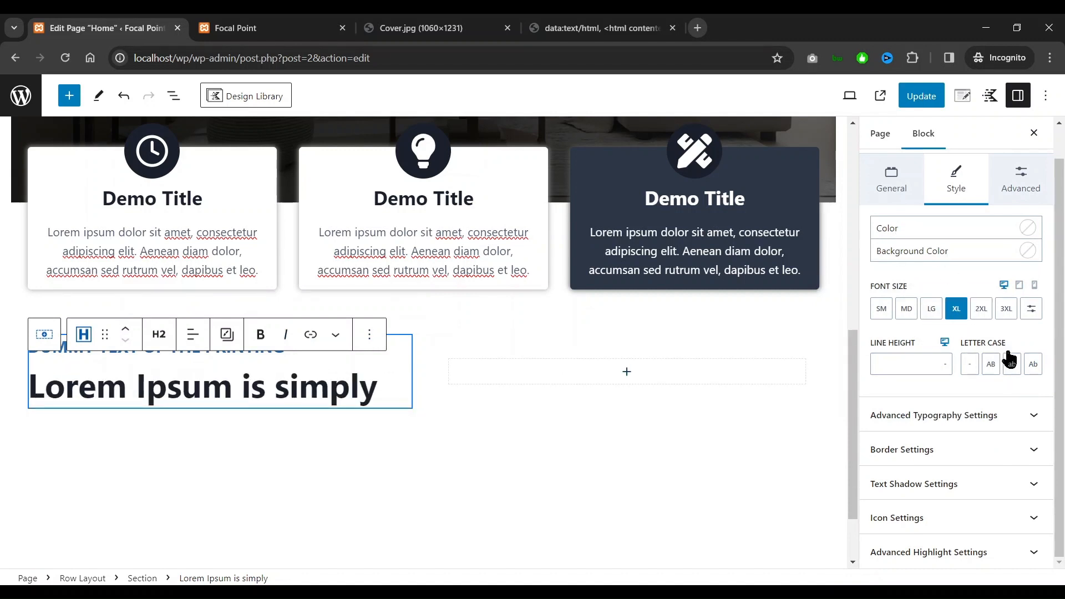
{"action": "left_click", "coordinate": [990, 365]}
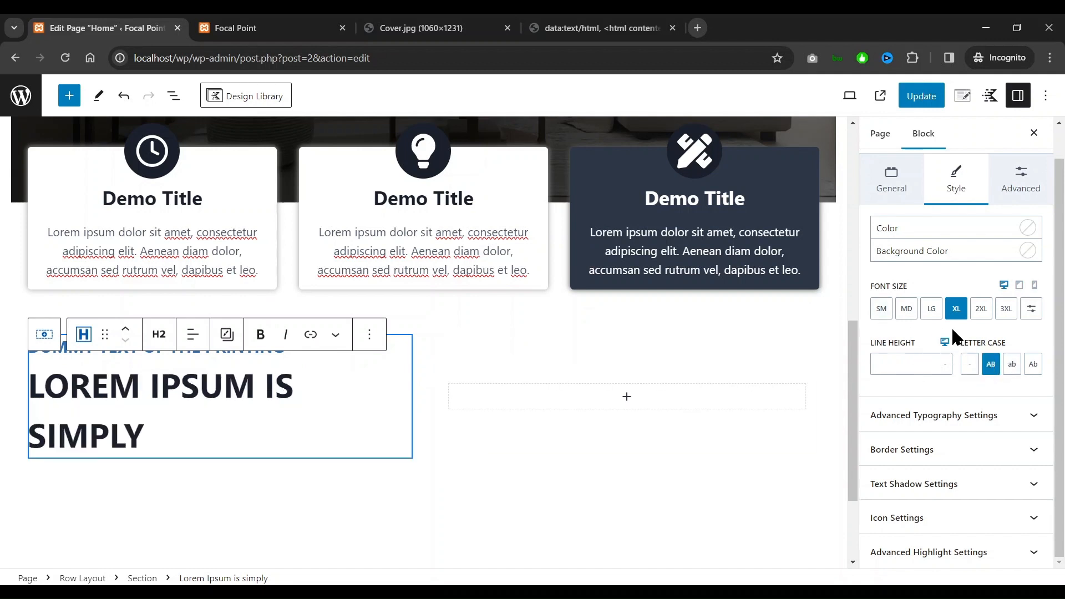
{"action": "left_click", "coordinate": [1031, 308]}
{"action": "double_click", "coordinate": [900, 310]}
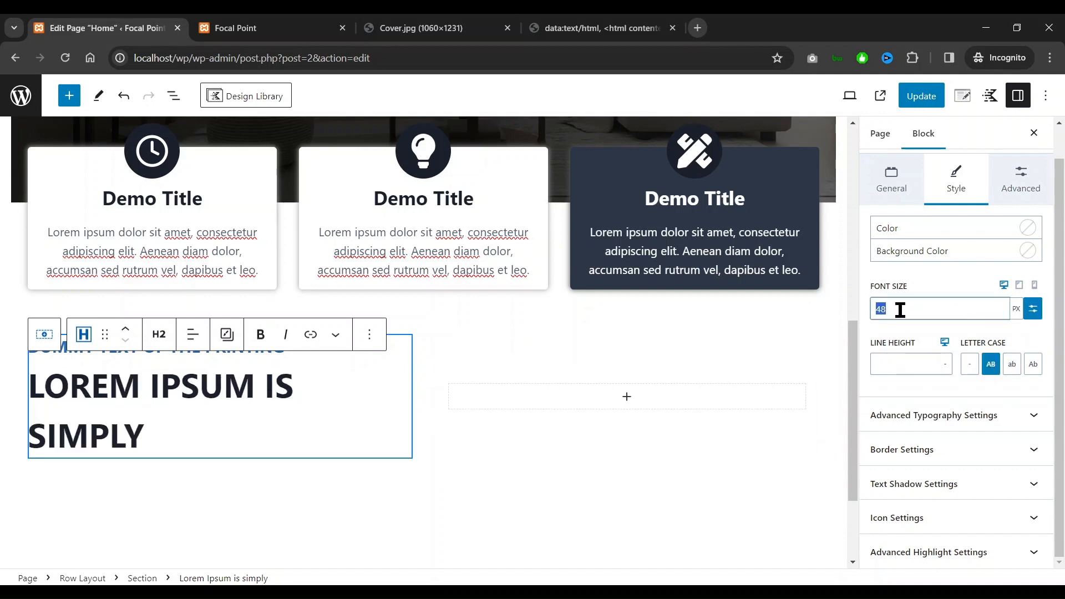
{"action": "type", "text": "45"}
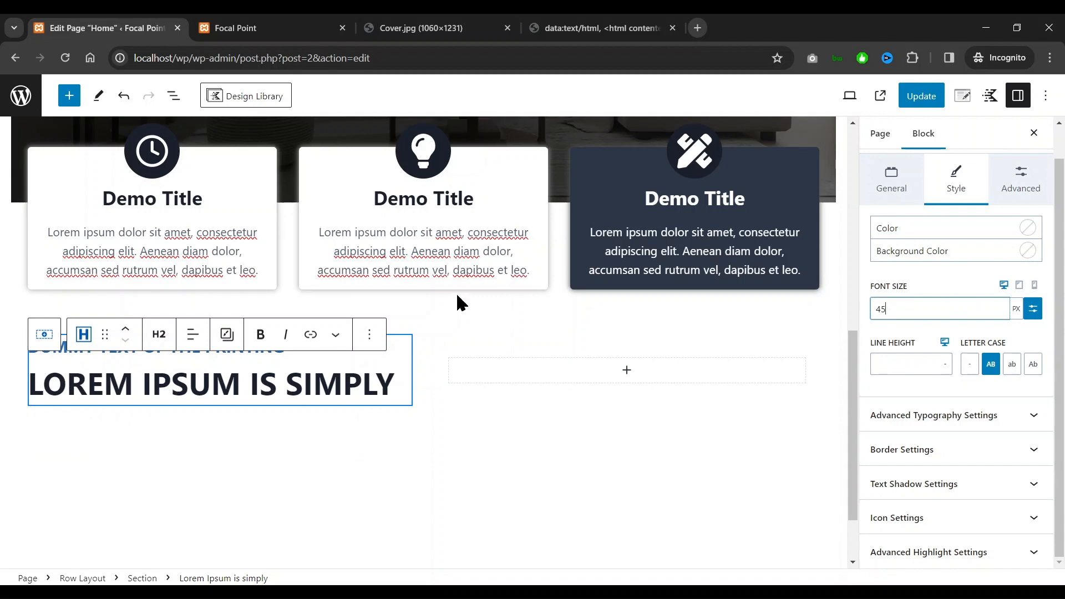
Copy the dummy text from "Lorem Ipsum is simply" through "since the 1500s," and paste it as a paragraph below the "Lorem Ipsum is simply" heading
{"action": "left_click", "coordinate": [445, 29]}
{"action": "left_click", "coordinate": [599, 28]}
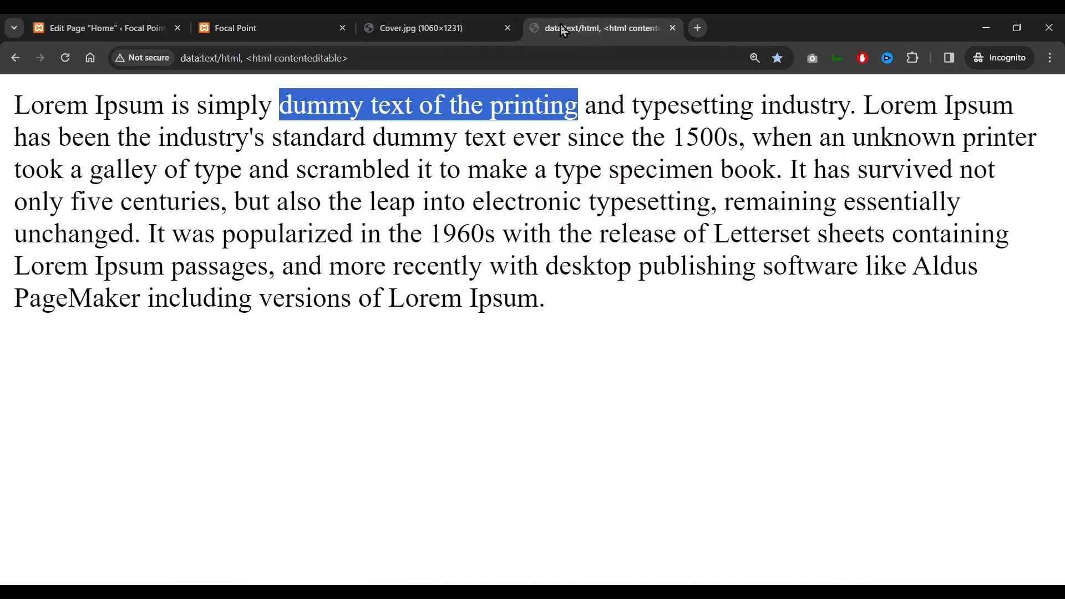
{"action": "left_click", "coordinate": [350, 201]}
{"action": "left_click_drag", "start_coordinate": [12, 109], "coordinate": [744, 146]}
{"action": "key", "text": "ctrl+c"}
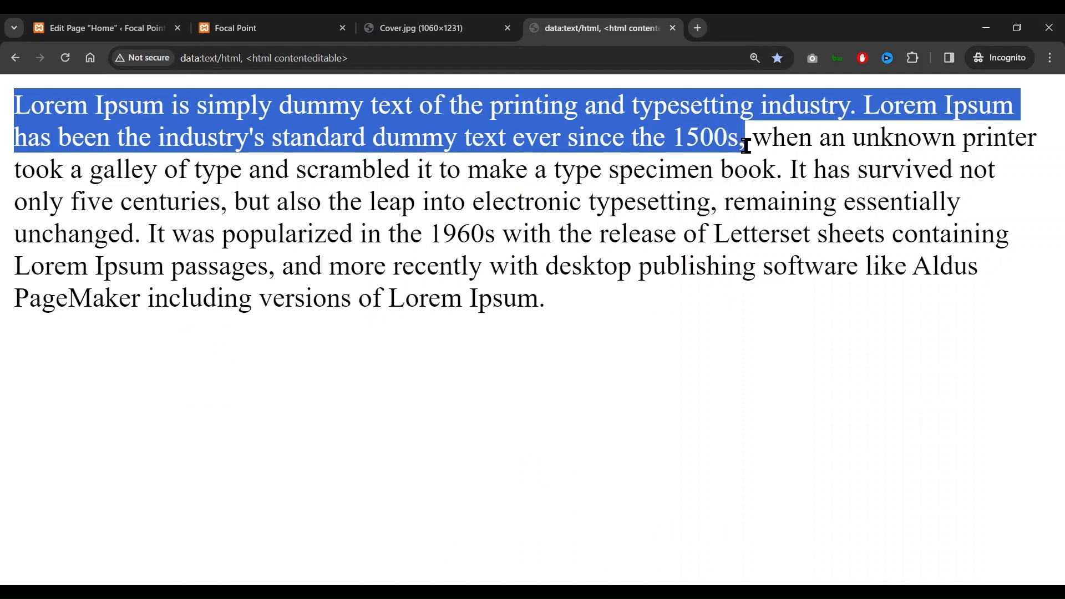
{"action": "left_click", "coordinate": [92, 32]}
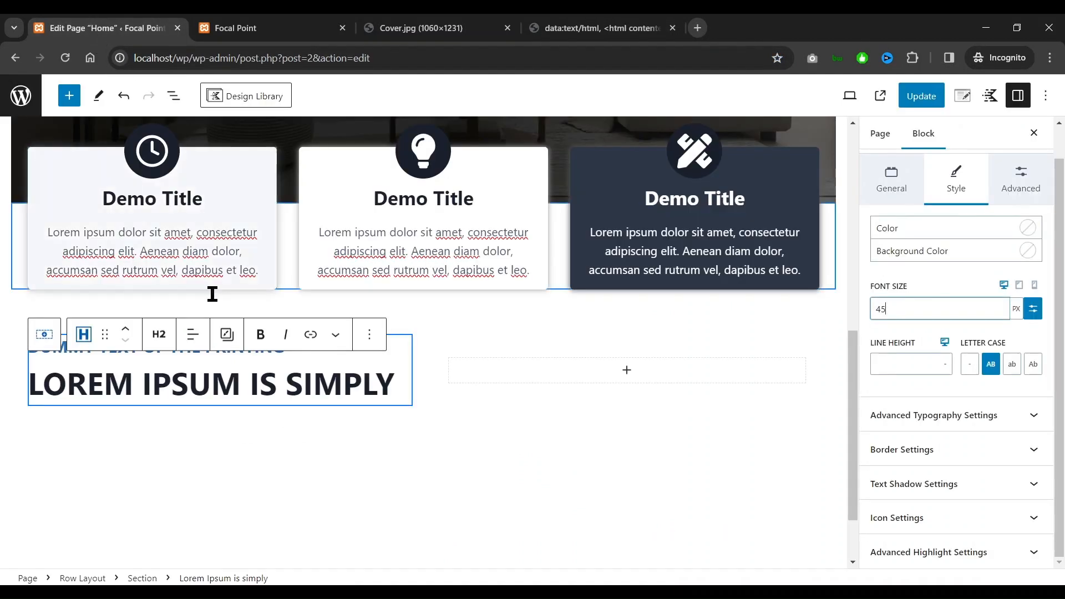
{"action": "left_click", "coordinate": [406, 387]}
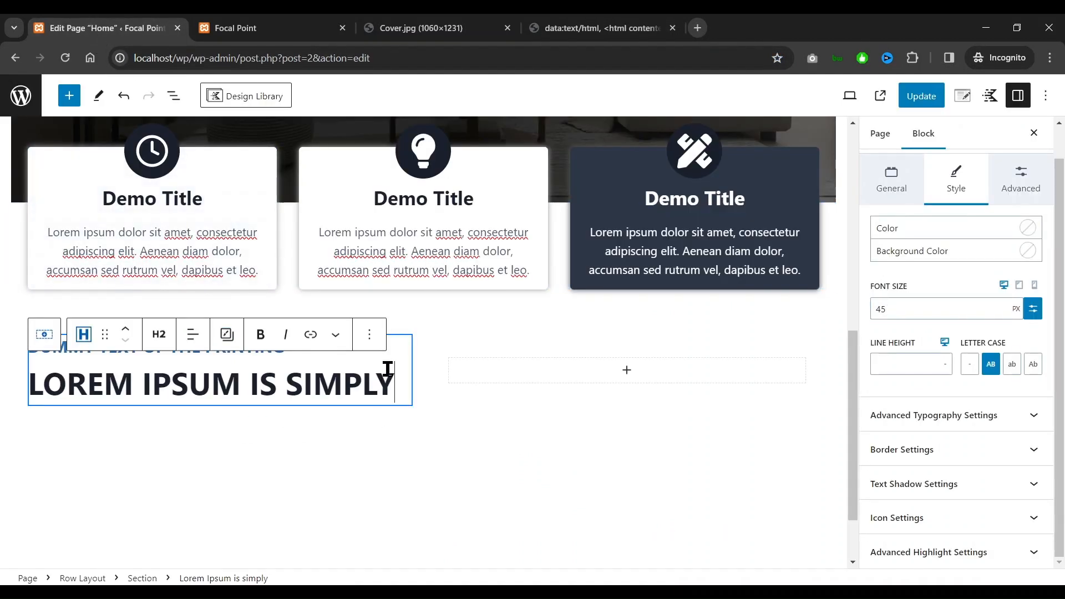
{"action": "key", "text": "Return"}
{"action": "key", "text": "ctrl+v"}
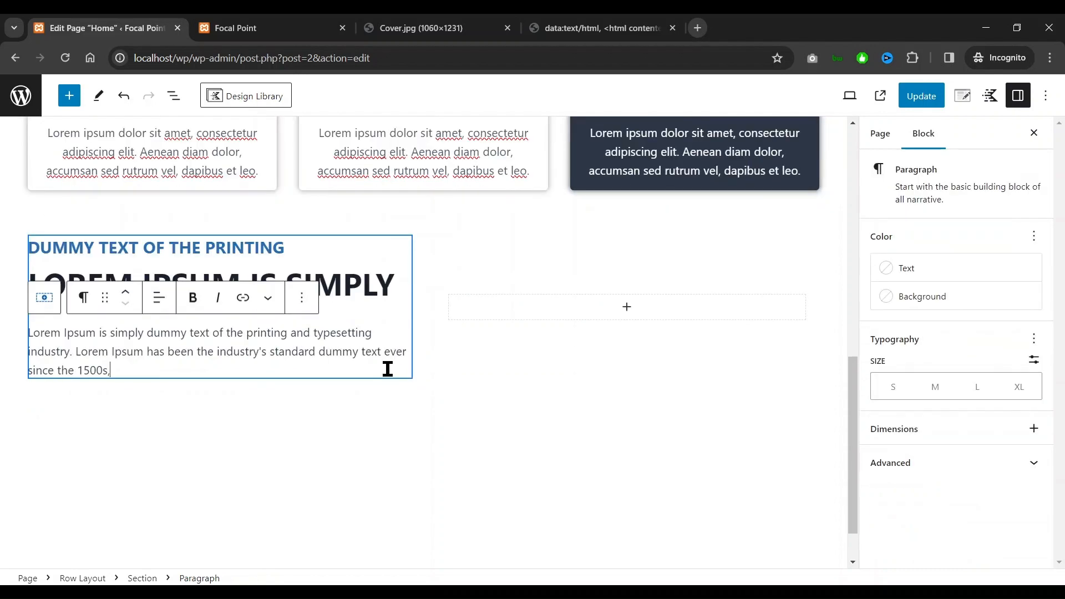
Compare with Cover.jpg and extend the paragraph with the dummy text from "when an unknown printer" through "type specimen book."
{"action": "left_click", "coordinate": [438, 28]}
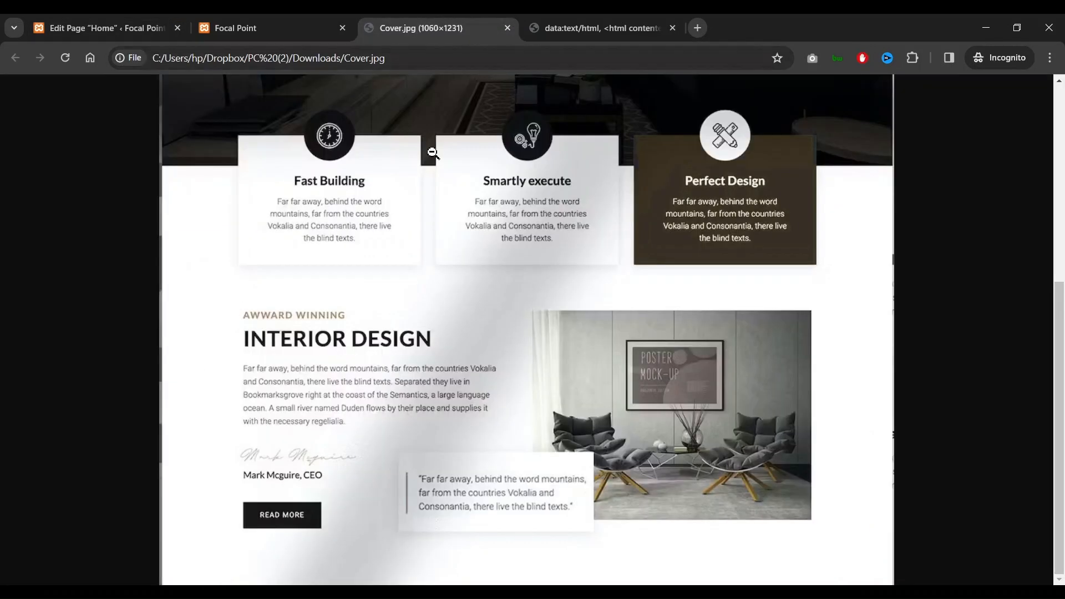
{"action": "left_click", "coordinate": [599, 28]}
{"action": "left_click", "coordinate": [228, 197]}
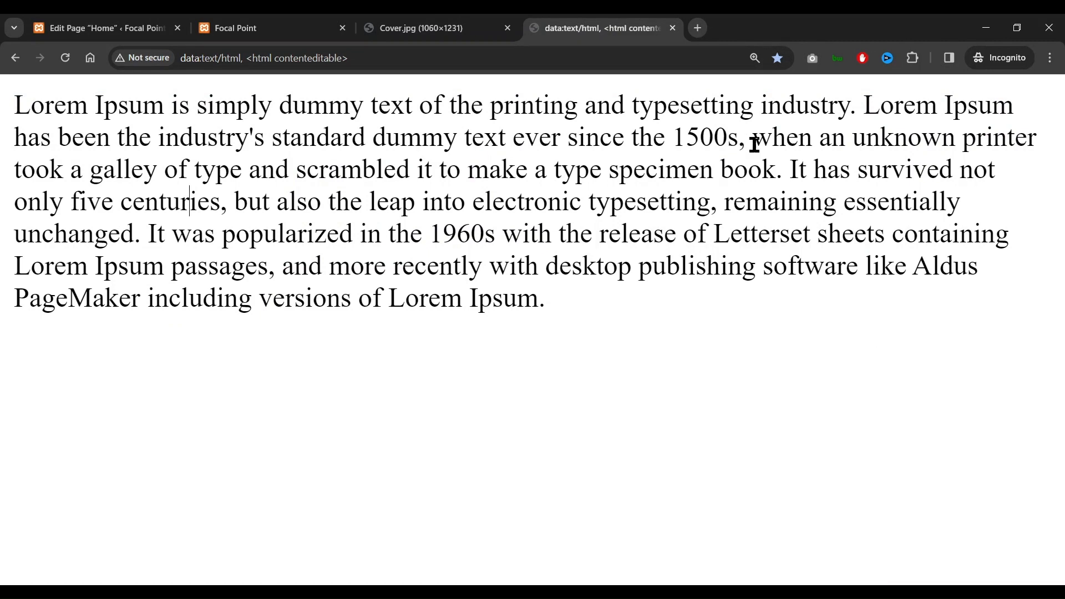
{"action": "left_click_drag", "start_coordinate": [755, 144], "coordinate": [780, 162]}
{"action": "key", "text": "ctrl+c"}
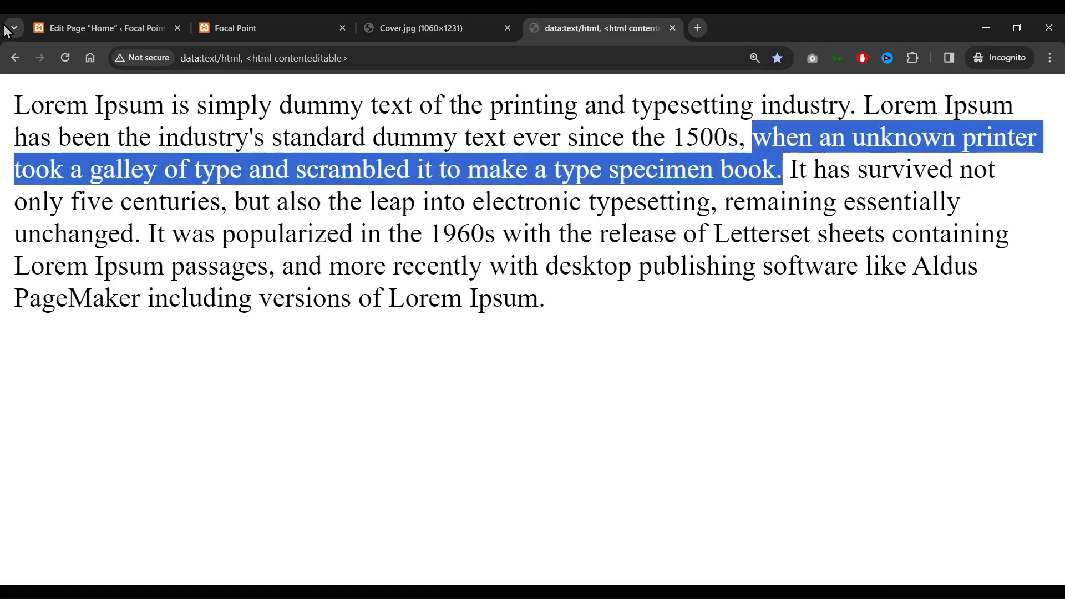
{"action": "left_click", "coordinate": [127, 33]}
{"action": "key", "text": "ctrl+v"}
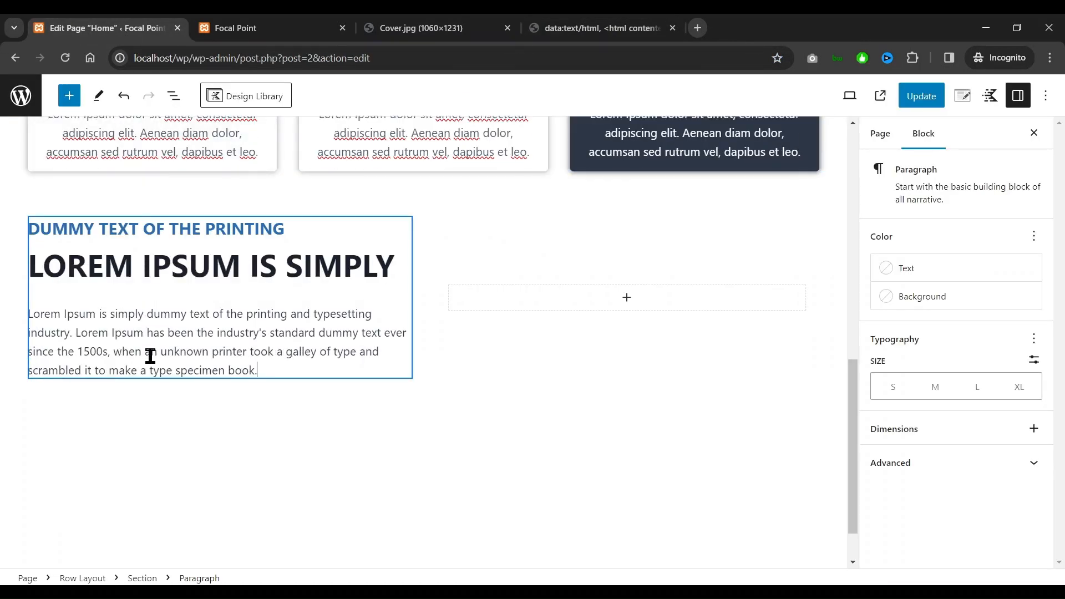
Check the signature area in Cover.jpg and add a paragraph reading "Signature Here" below the dummy text paragraph
{"action": "left_click", "coordinate": [302, 29]}
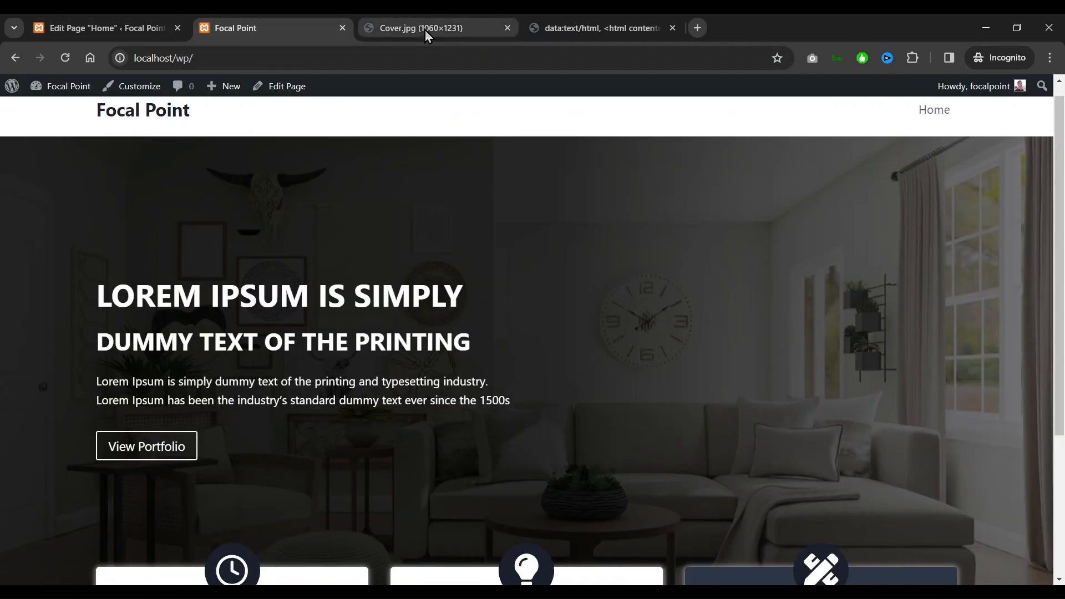
{"action": "left_click", "coordinate": [425, 30]}
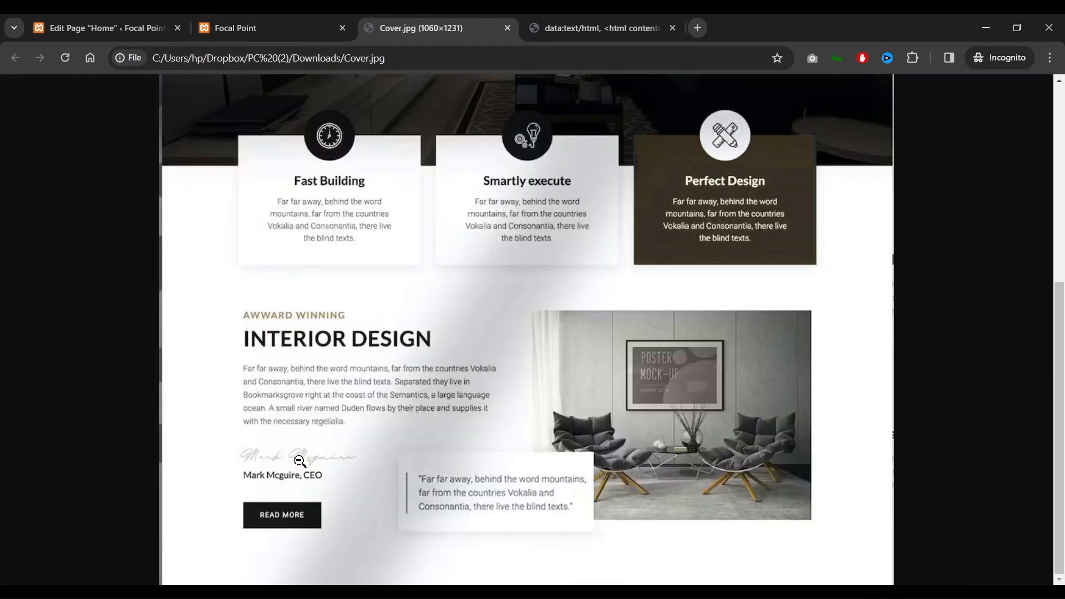
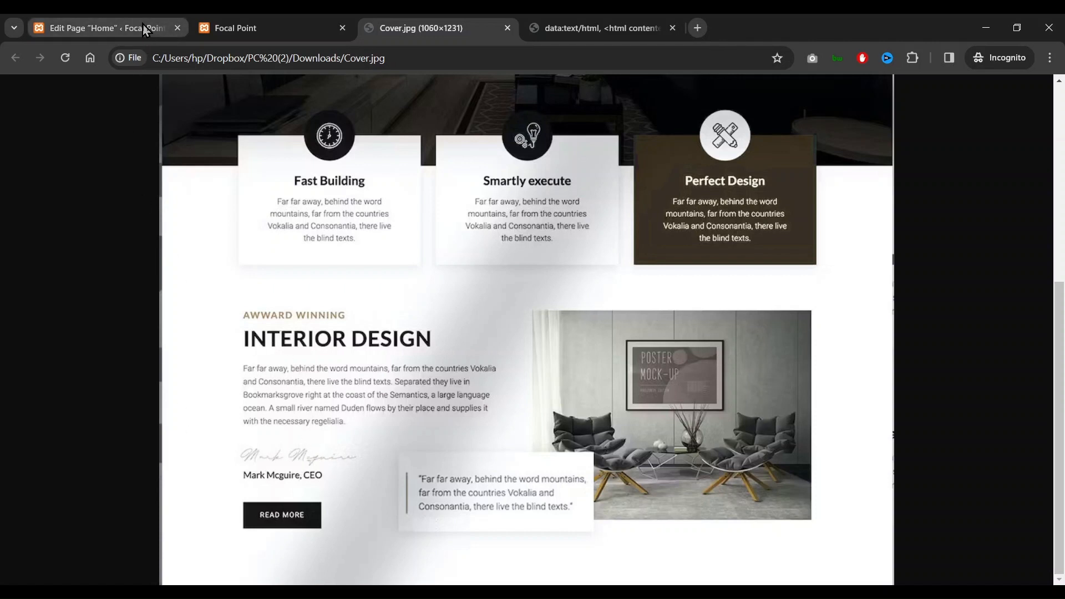
{"action": "left_click", "coordinate": [105, 28]}
{"action": "key", "text": "Return"}
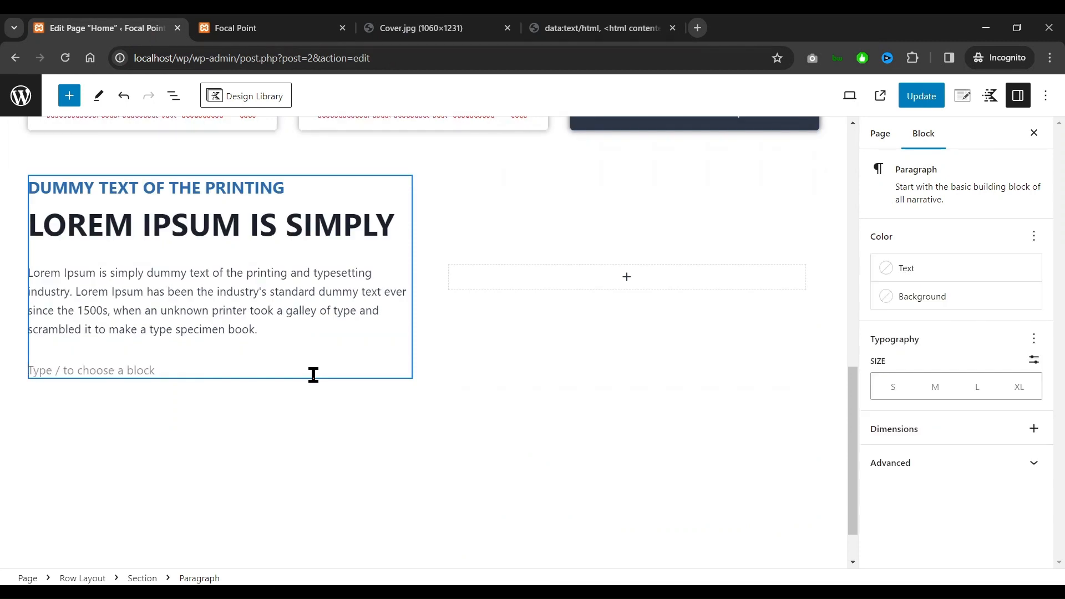
{"action": "left_click", "coordinate": [182, 224]}
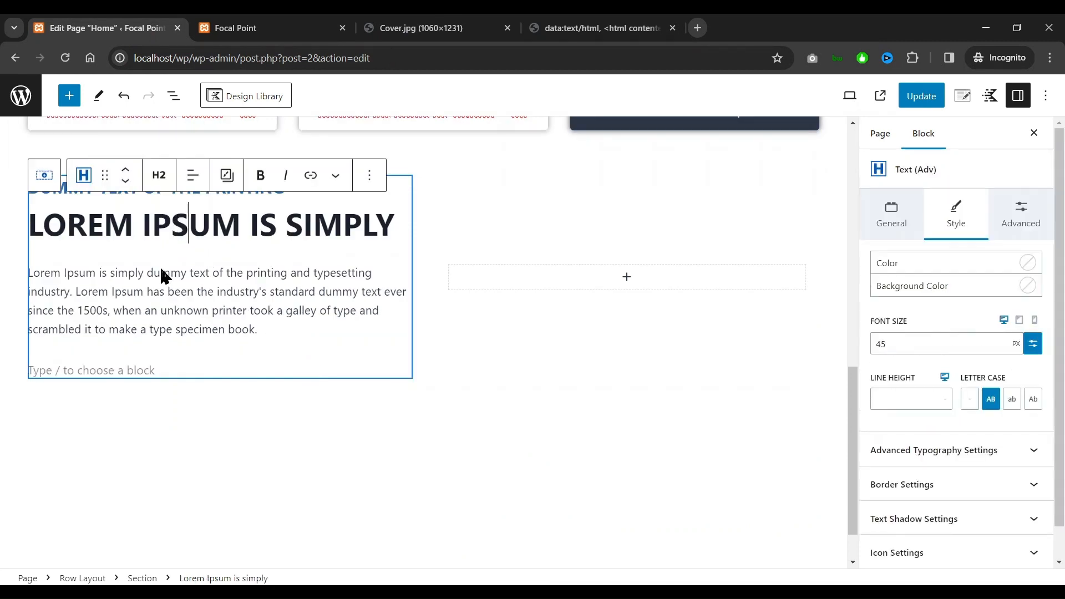
{"action": "left_click", "coordinate": [111, 363]}
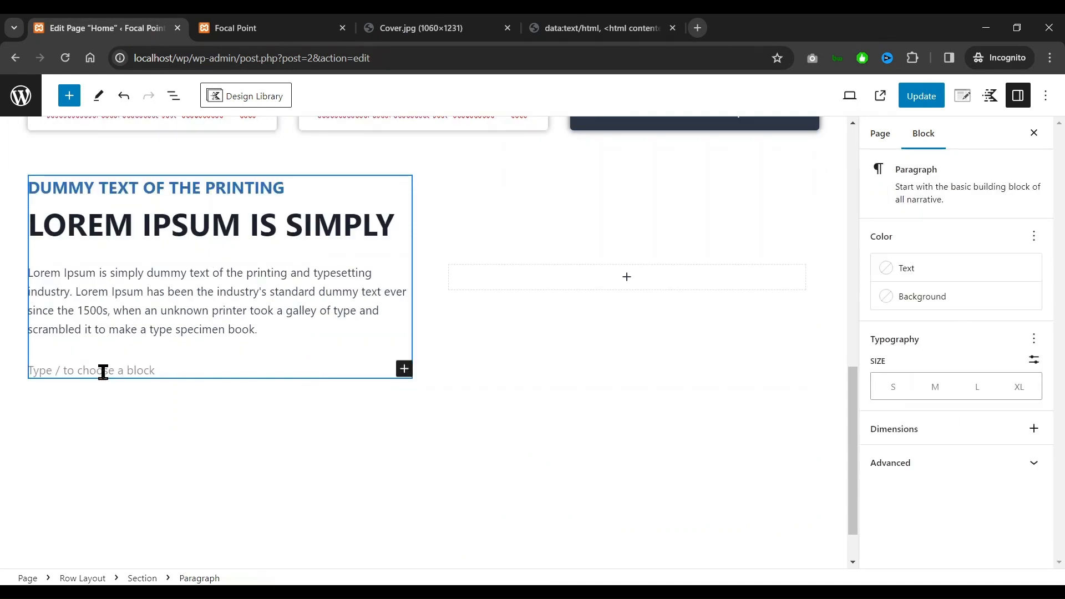
{"action": "type", "text": "Sing"}
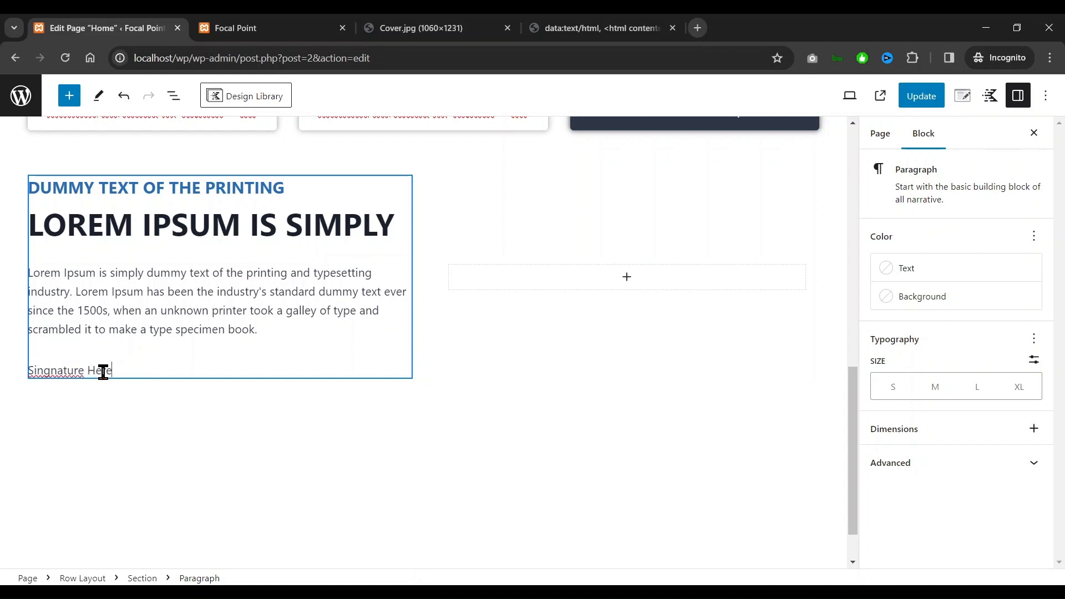
{"action": "type", "text": "nature Here"}
{"action": "double_click", "coordinate": [50, 372]}
{"action": "type", "text": "Signature"}
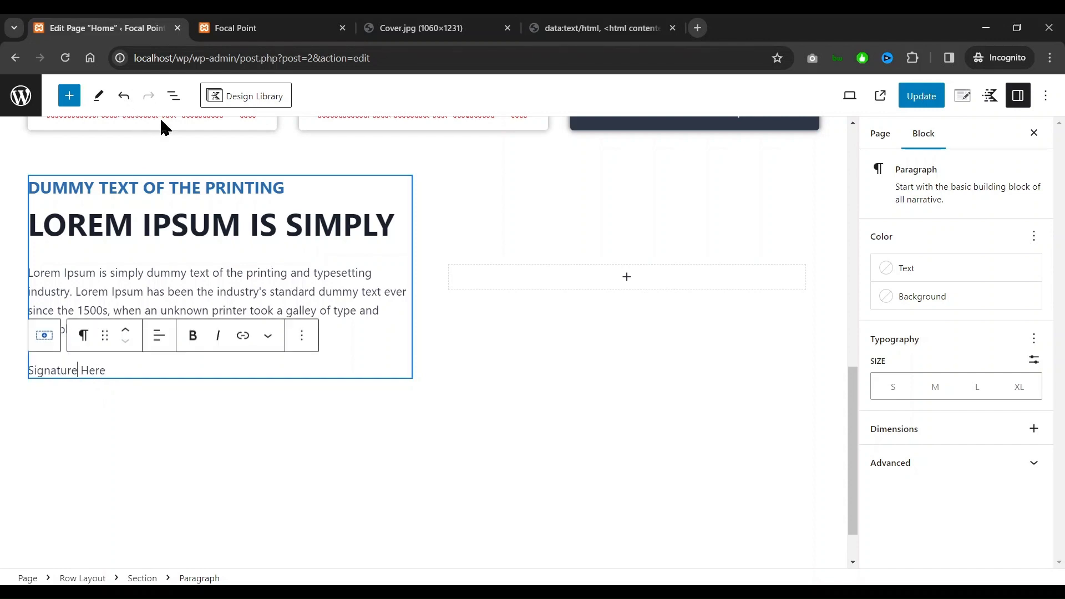
Try the small and medium text sizes on the "Signature Here" paragraph
{"action": "left_click", "coordinate": [893, 388]}
{"action": "left_click", "coordinate": [933, 391]}
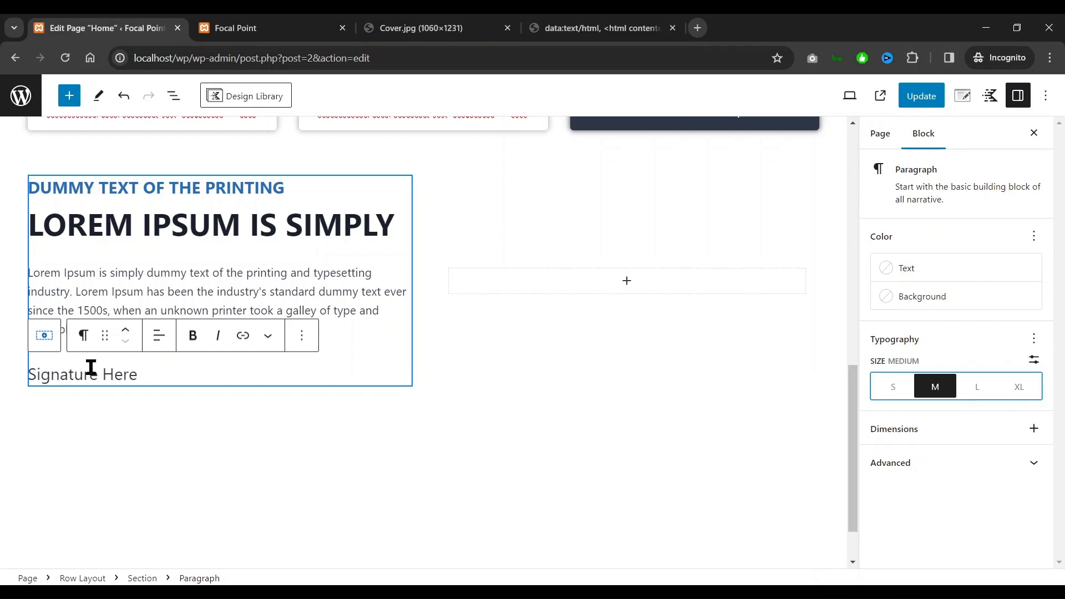
Convert the "Signature Here" paragraph to a Text (Adv) block and set its HTML tag to paragraph
{"action": "left_click", "coordinate": [80, 344]}
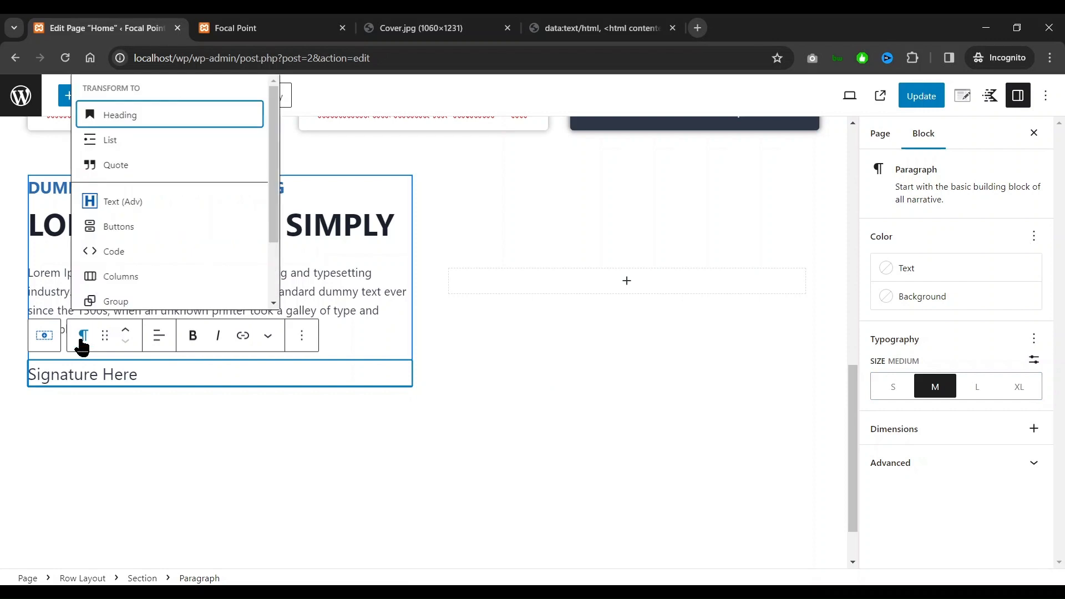
{"action": "left_click", "coordinate": [144, 207]}
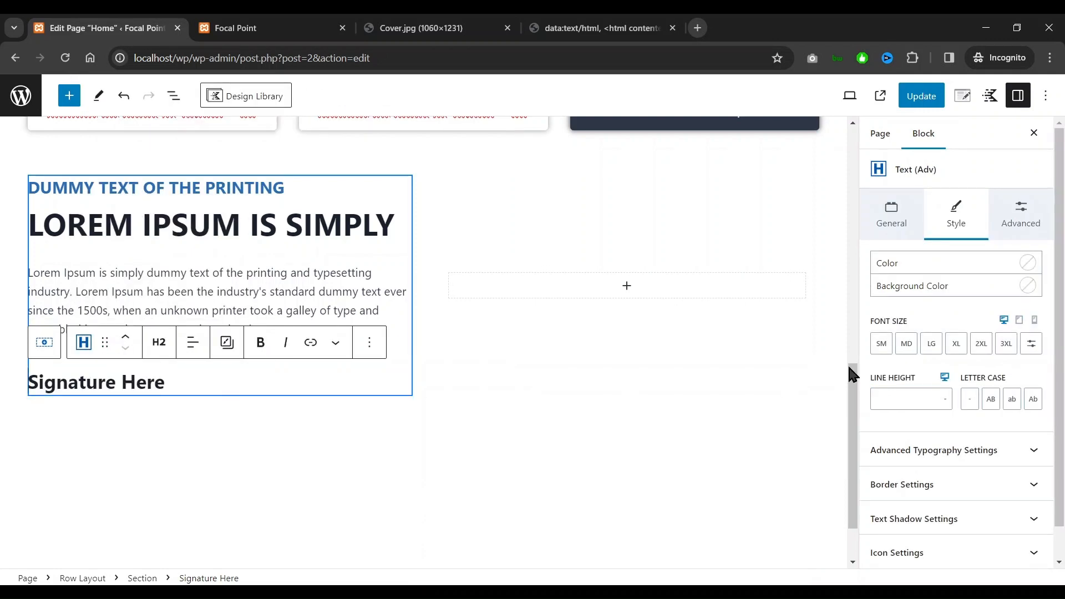
{"action": "left_click", "coordinate": [888, 225]}
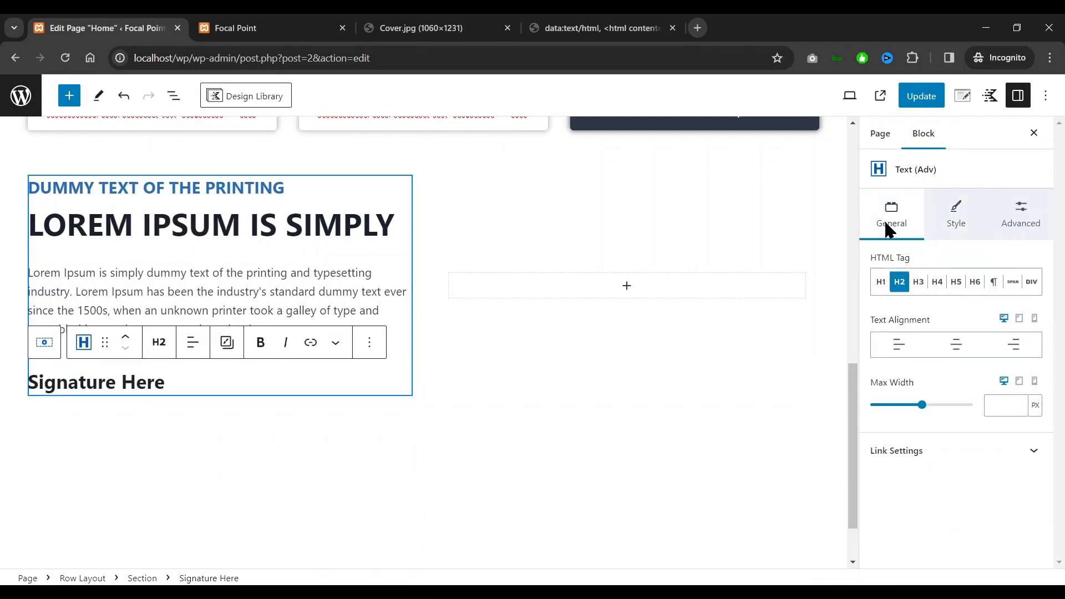
{"action": "left_click", "coordinate": [993, 284]}
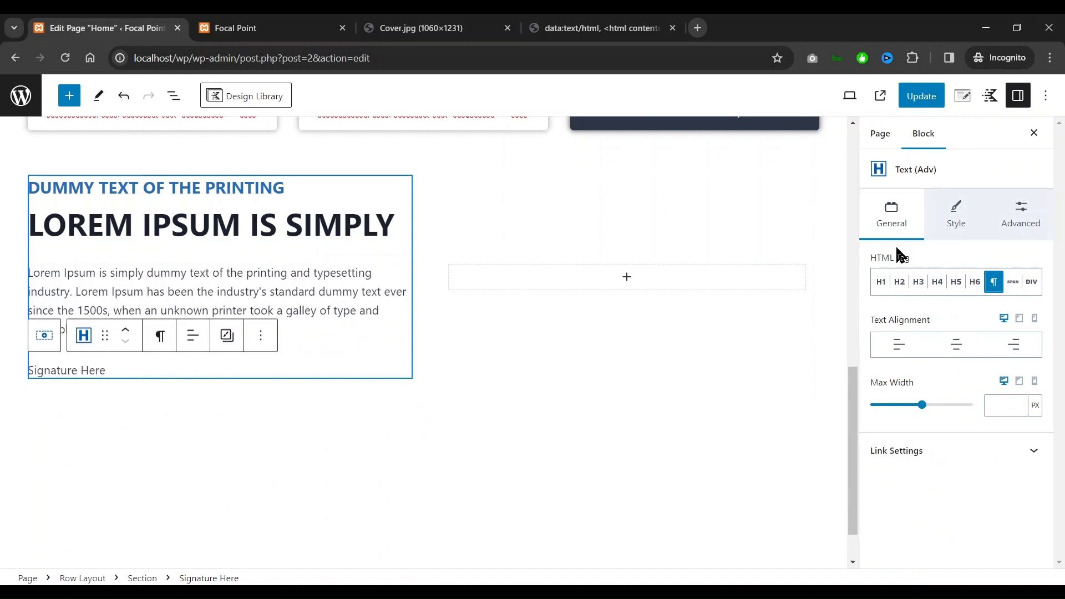
Style the "Signature Here" text with the MD font size and the Clicker Script font family
{"action": "left_click", "coordinate": [961, 205]}
{"action": "left_click", "coordinate": [906, 346]}
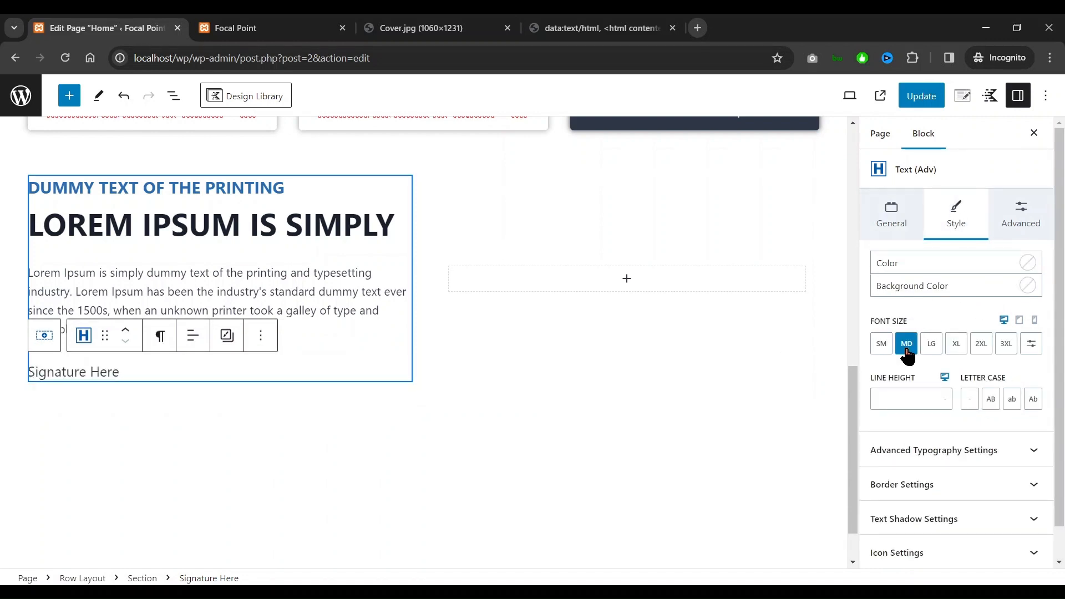
{"action": "scroll", "coordinate": [993, 399], "scroll_direction": "down", "scroll_amount": 1}
{"action": "left_click", "coordinate": [970, 422]}
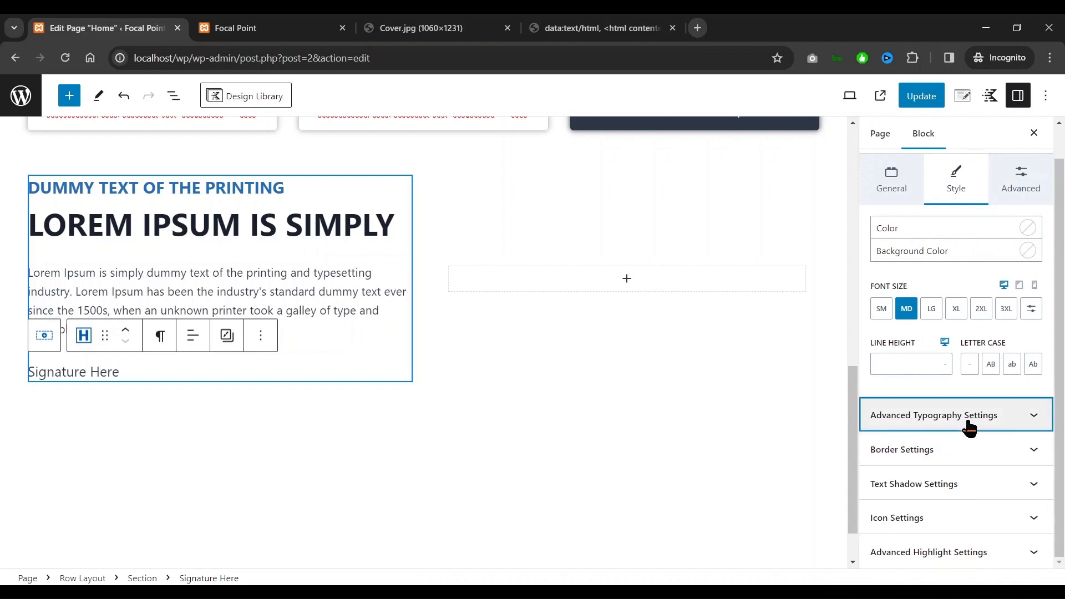
{"action": "scroll", "coordinate": [970, 427], "scroll_direction": "down", "scroll_amount": 3}
{"action": "left_click", "coordinate": [952, 332]}
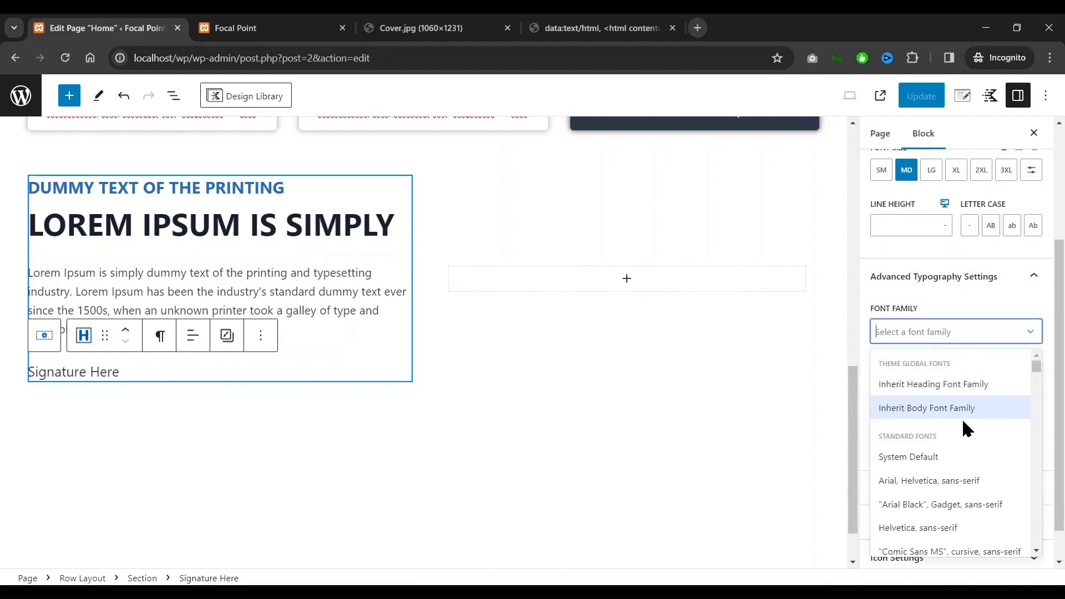
{"action": "scroll", "coordinate": [963, 427], "scroll_direction": "down", "scroll_amount": 3}
{"action": "type", "text": "scri"}
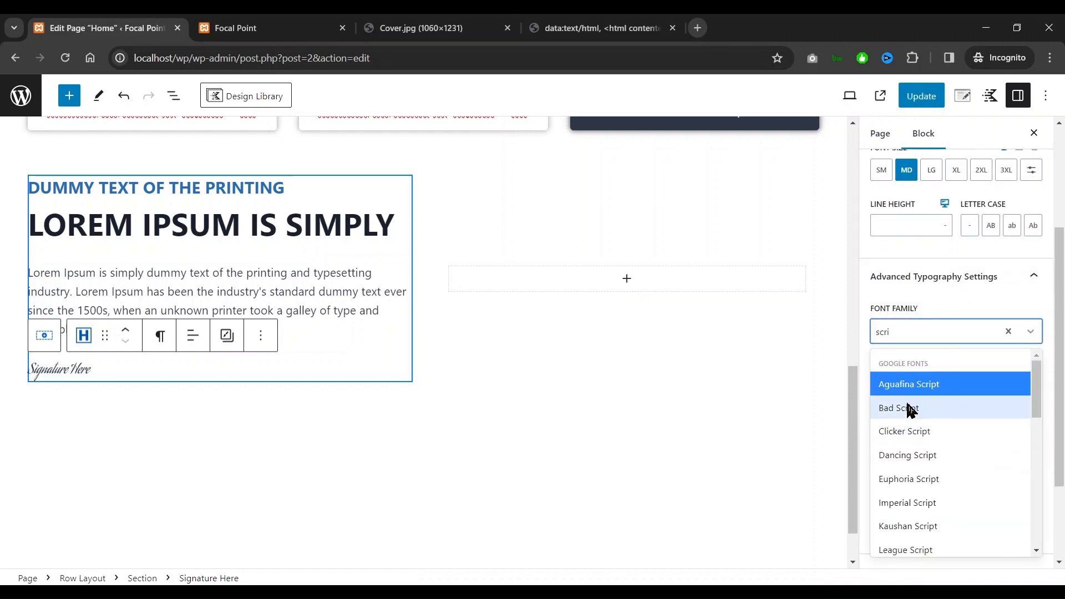
{"action": "left_click", "coordinate": [919, 431]}
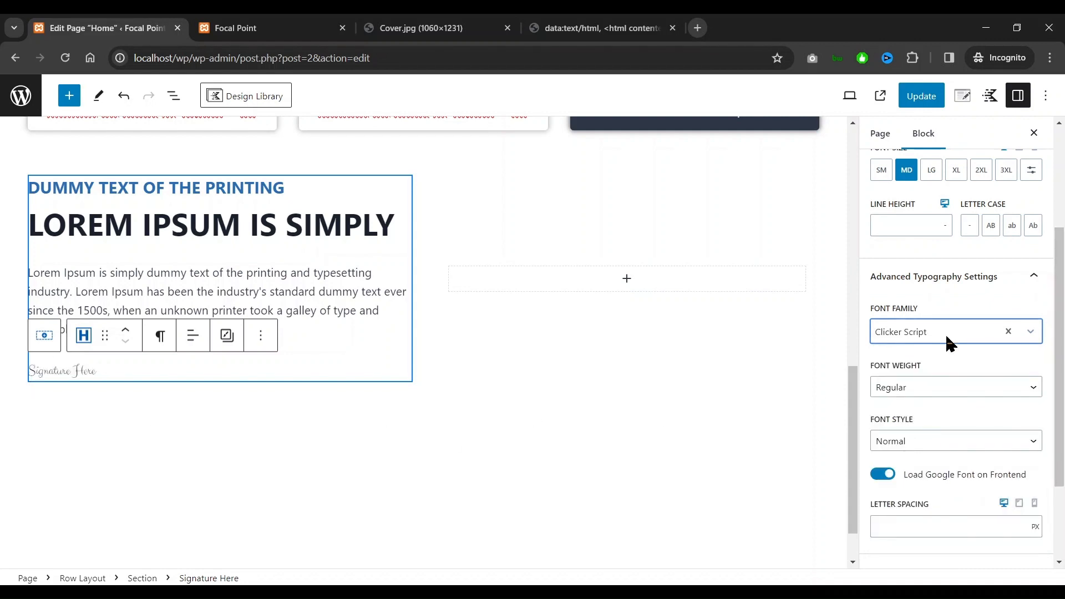
Enlarge the "Signature Here" text, trying LG and settling on the XL font size
{"action": "scroll", "coordinate": [946, 340], "scroll_direction": "up", "scroll_amount": 3}
{"action": "left_click", "coordinate": [931, 348]}
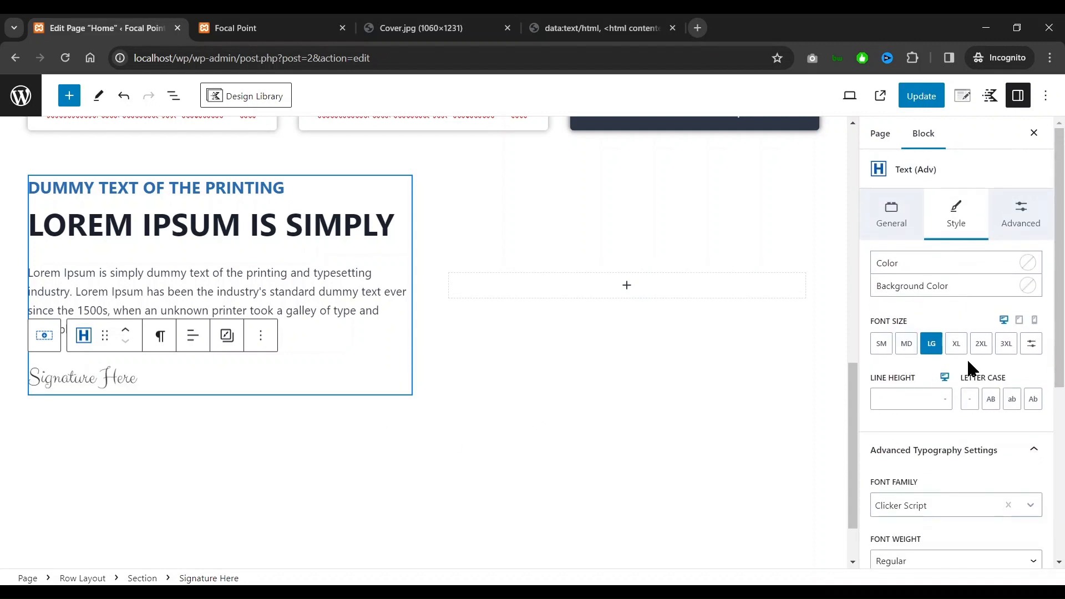
{"action": "left_click", "coordinate": [952, 348]}
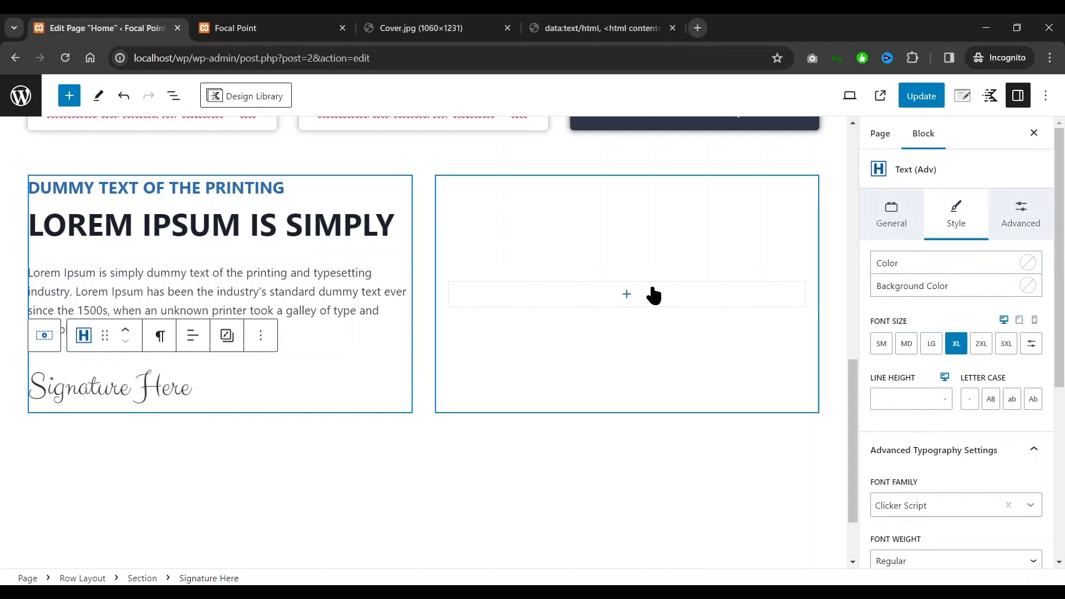
Check the line under the signature in Cover.jpg and add a paragraph reading "Person Name, CEO" below "Signature Here"
{"action": "left_click", "coordinate": [441, 29]}
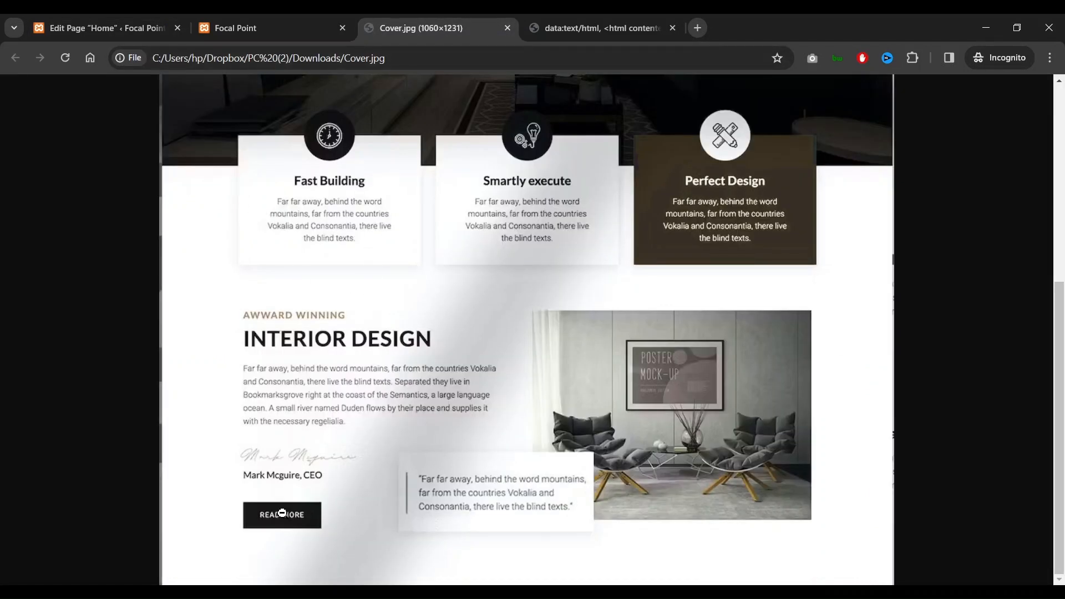
{"action": "left_click", "coordinate": [159, 36]}
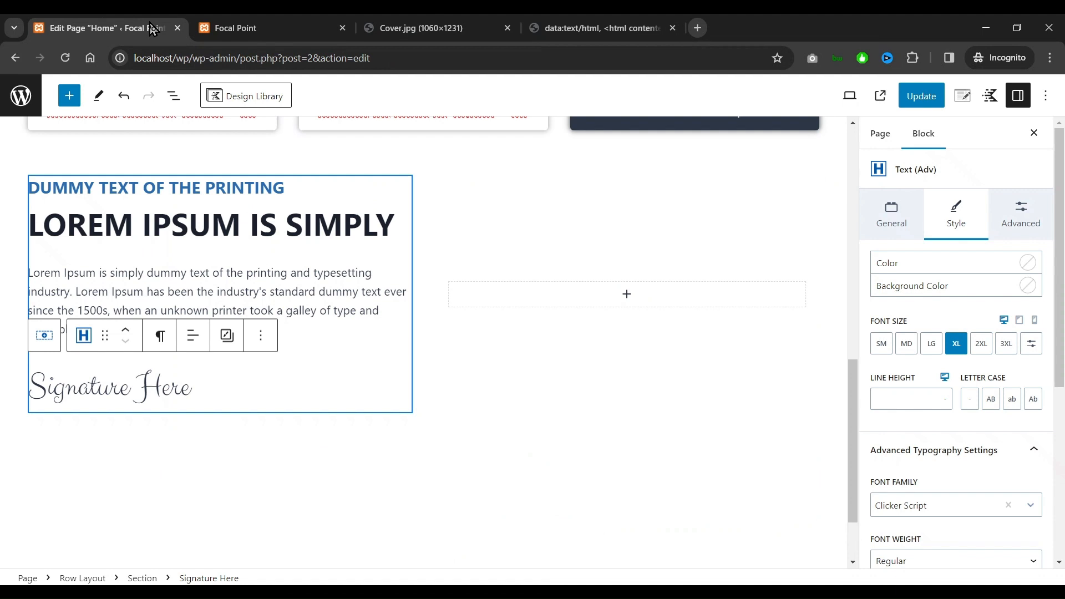
{"action": "left_click", "coordinate": [214, 392]}
{"action": "key", "text": "Return"}
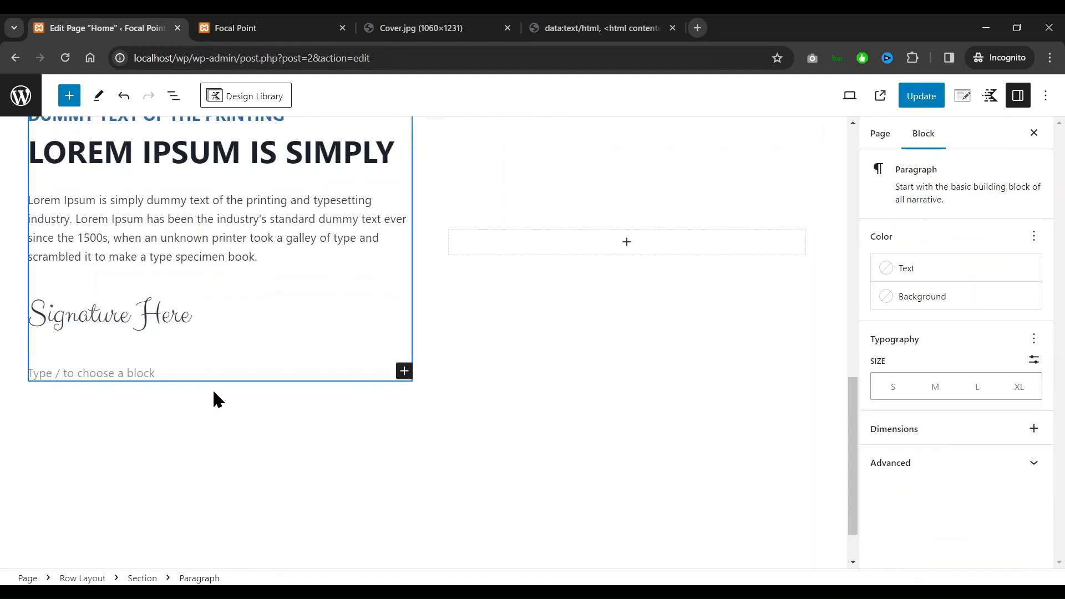
{"action": "type", "text": "Per"}
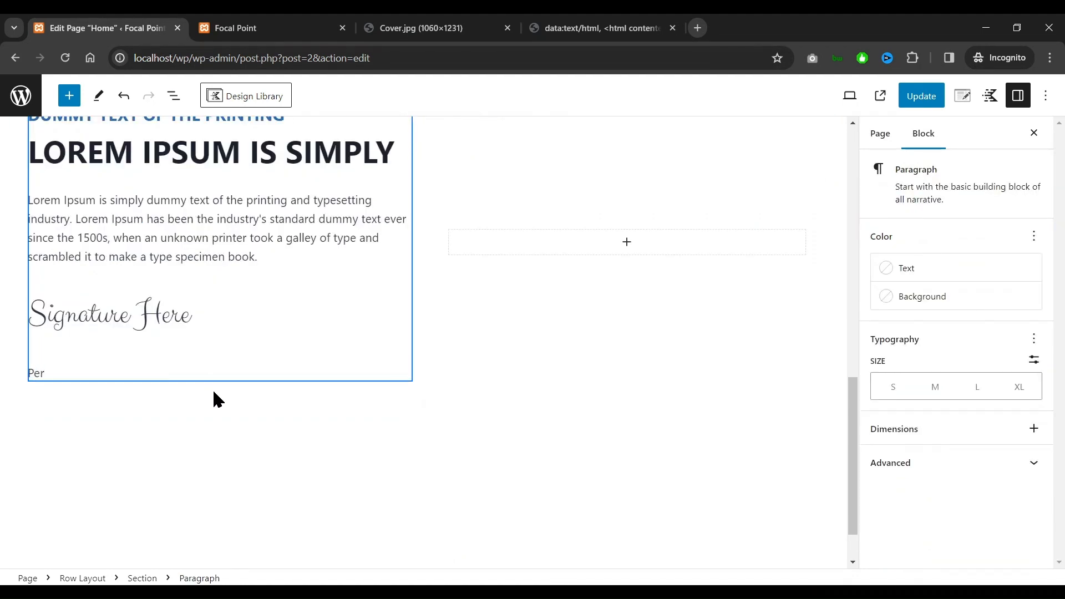
{"action": "type", "text": "son Name, CEO"}
Set the bottom margin of the "Signature Here" text to None
{"action": "left_click", "coordinate": [185, 304]}
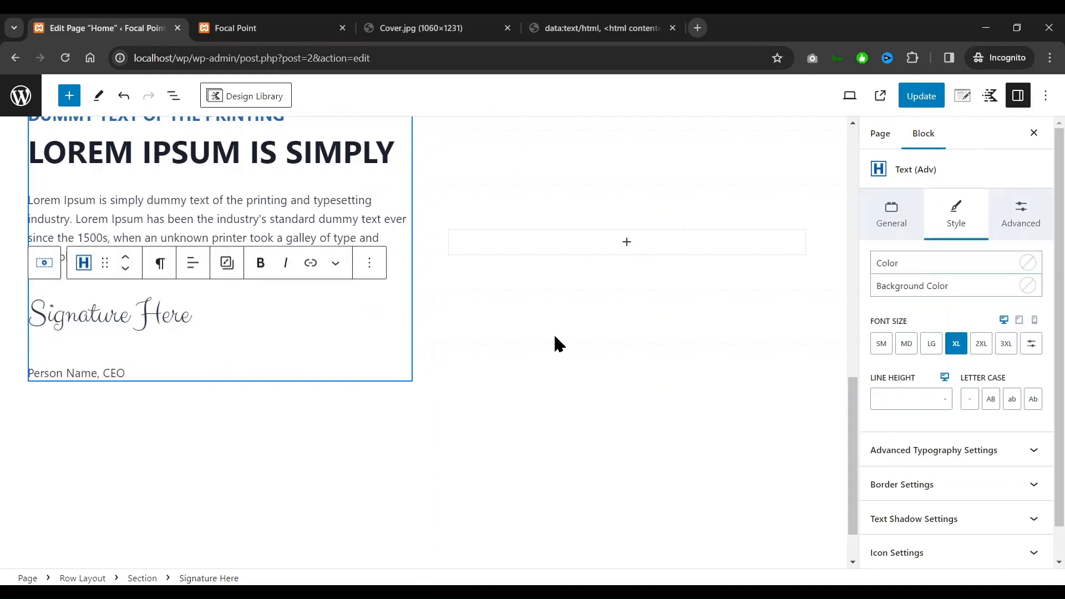
{"action": "left_click", "coordinate": [1010, 227]}
{"action": "left_click", "coordinate": [977, 366]}
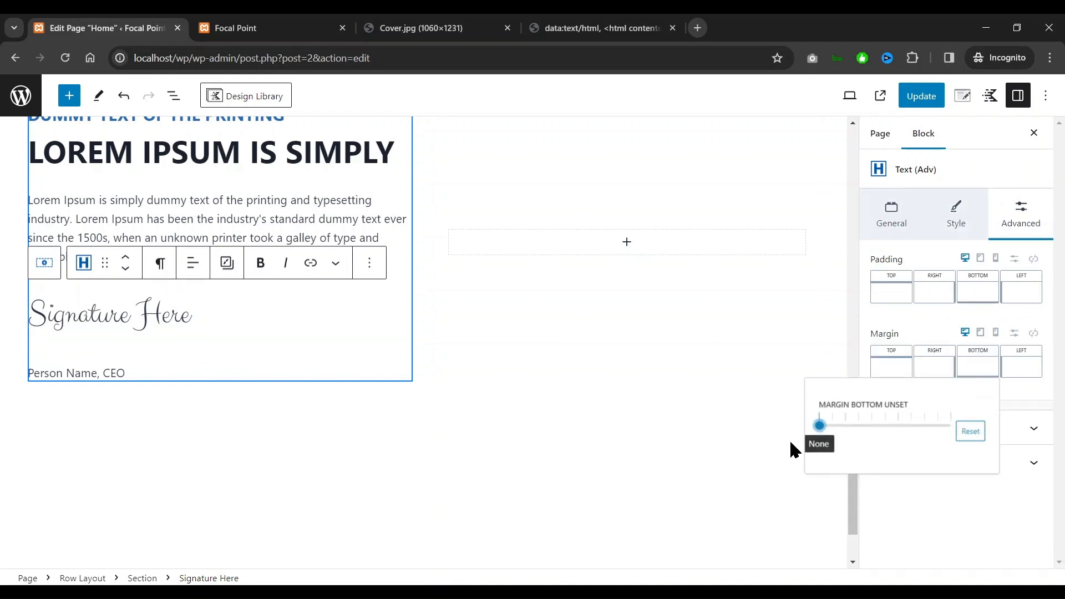
{"action": "left_click", "coordinate": [820, 426]}
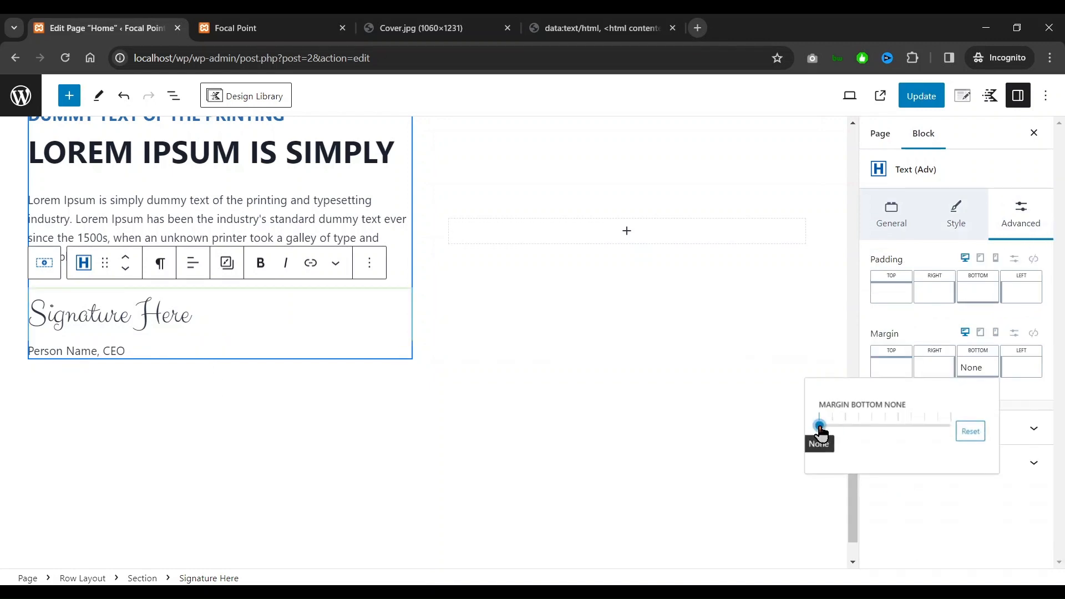
Make the "Person Name, CEO" paragraph bold and set its text size to medium
{"action": "left_click", "coordinate": [176, 347]}
{"action": "triple_click", "coordinate": [176, 347]}
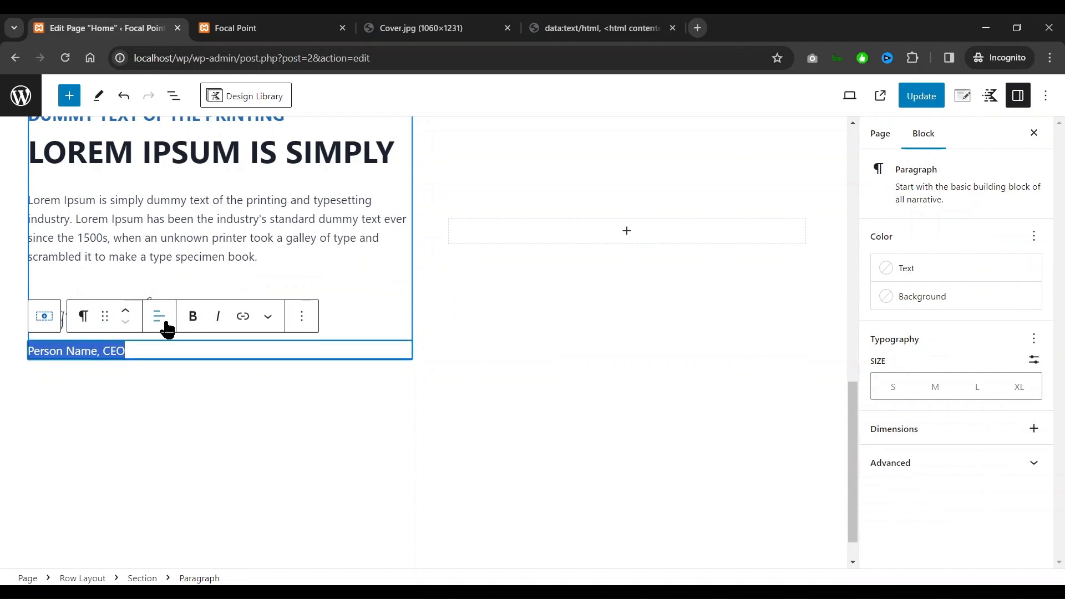
{"action": "left_click", "coordinate": [191, 320]}
{"action": "left_click", "coordinate": [374, 354]}
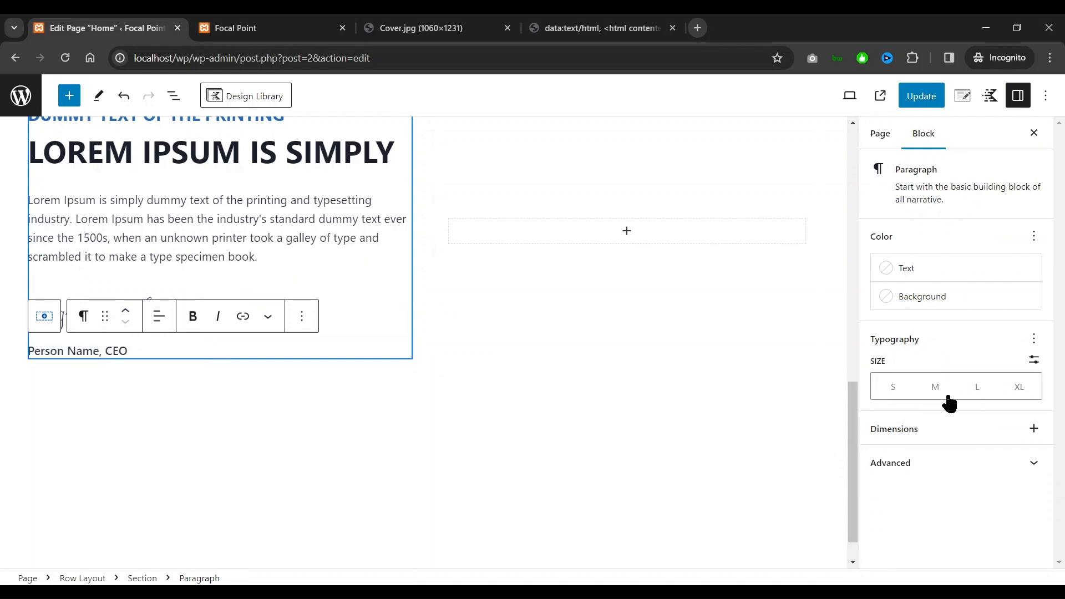
{"action": "left_click", "coordinate": [978, 390]}
{"action": "left_click", "coordinate": [935, 391]}
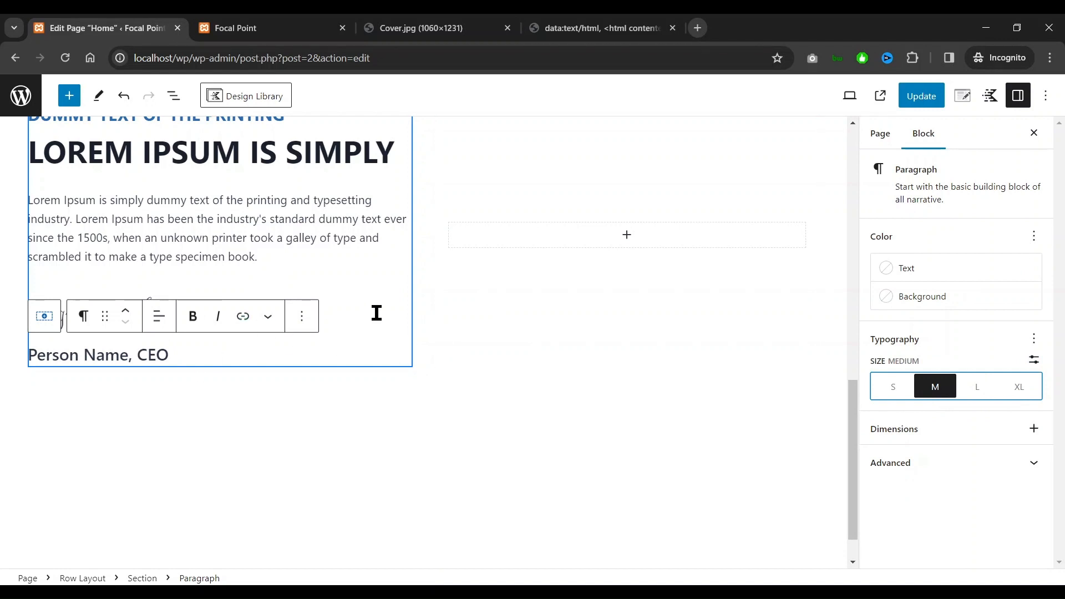
{"action": "left_click", "coordinate": [359, 318]}
Insert a Buttons (Adv) block below "Person Name, CEO" and align it to the left
{"action": "left_click", "coordinate": [214, 356]}
{"action": "scroll", "coordinate": [214, 426], "scroll_direction": "up", "scroll_amount": 1}
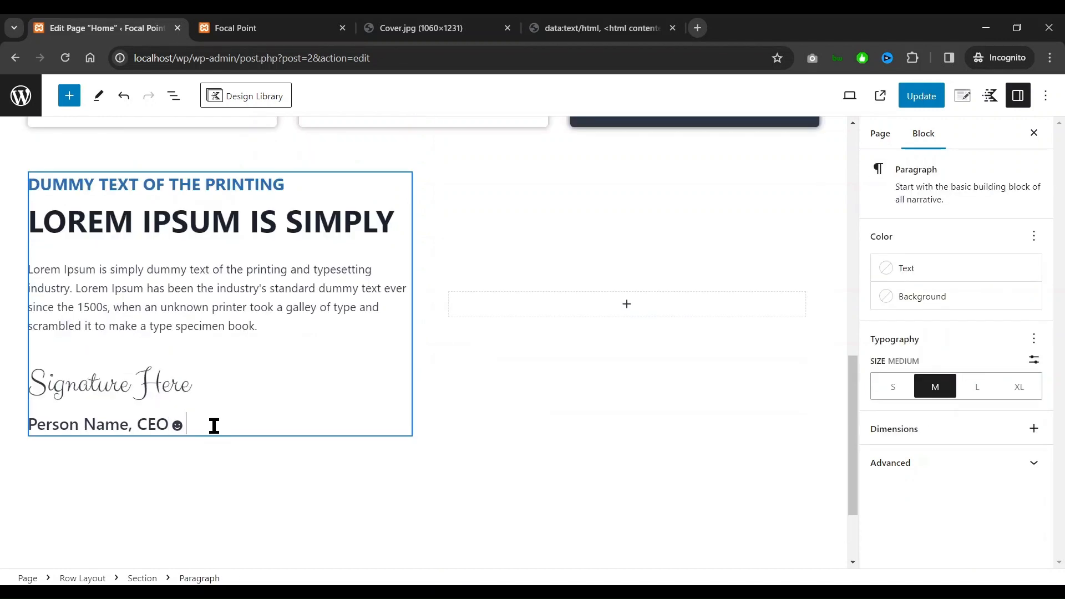
{"action": "key", "text": "Return"}
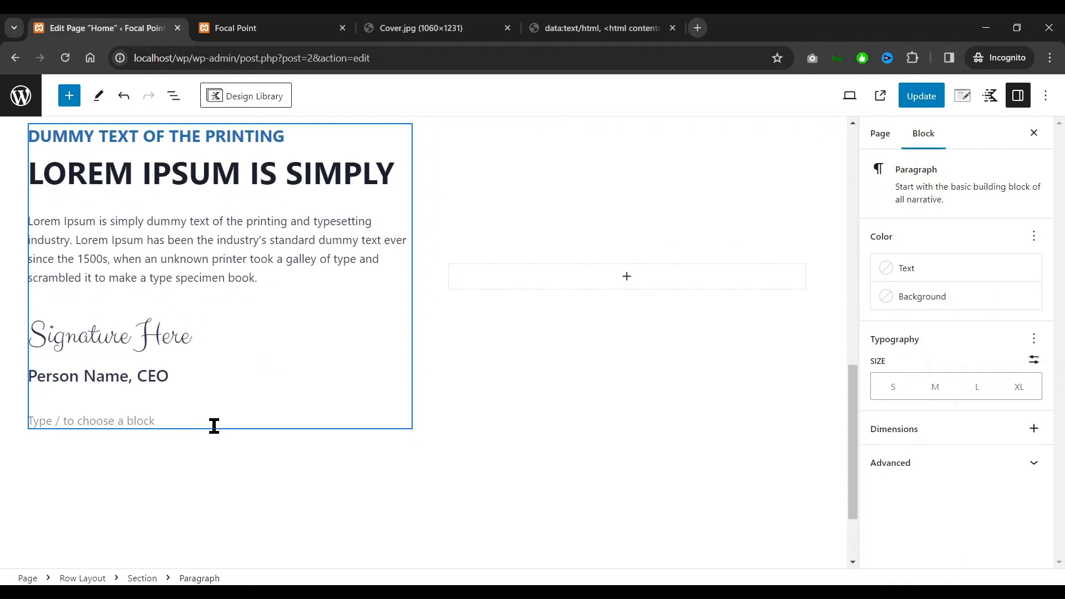
{"action": "type", "text": "/bu"}
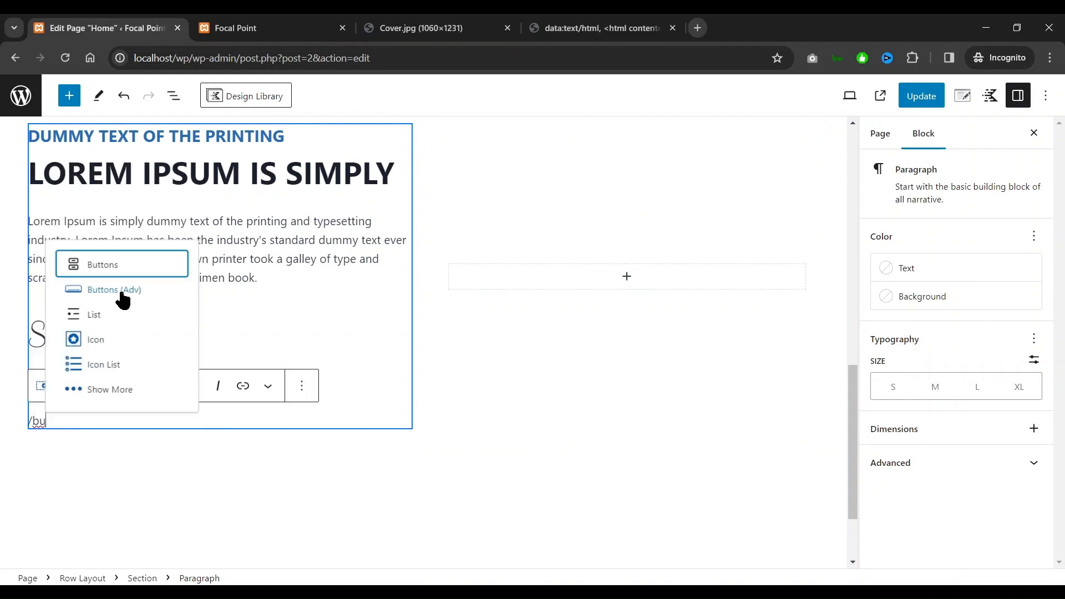
{"action": "left_click", "coordinate": [122, 292]}
{"action": "left_click", "coordinate": [202, 385]}
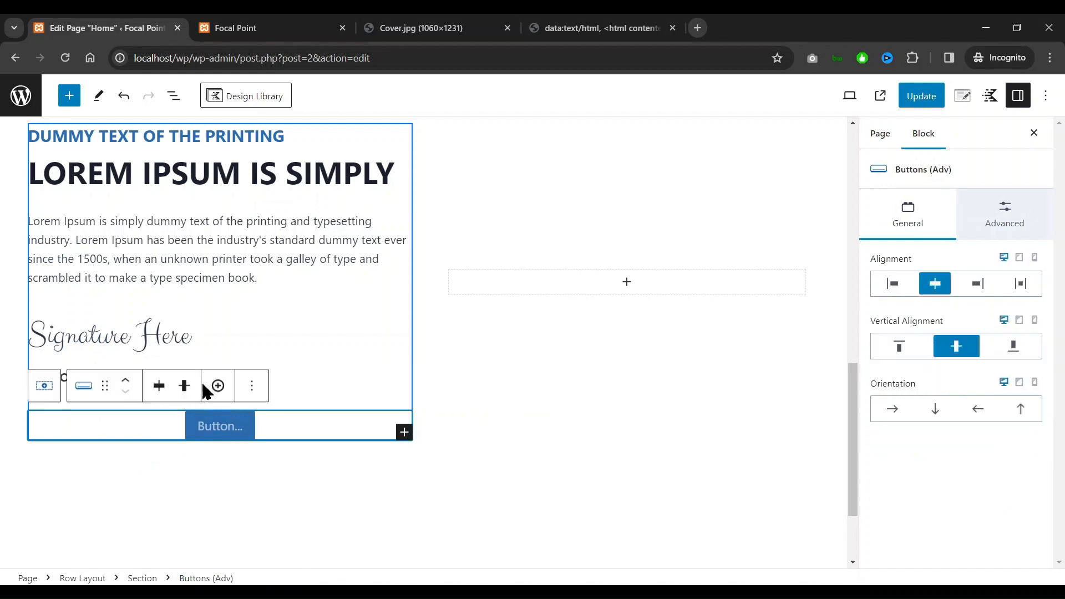
{"action": "left_click", "coordinate": [892, 285]}
Check the button wording in Cover.jpg and label the new button "READ MORE"
{"action": "left_click", "coordinate": [88, 434]}
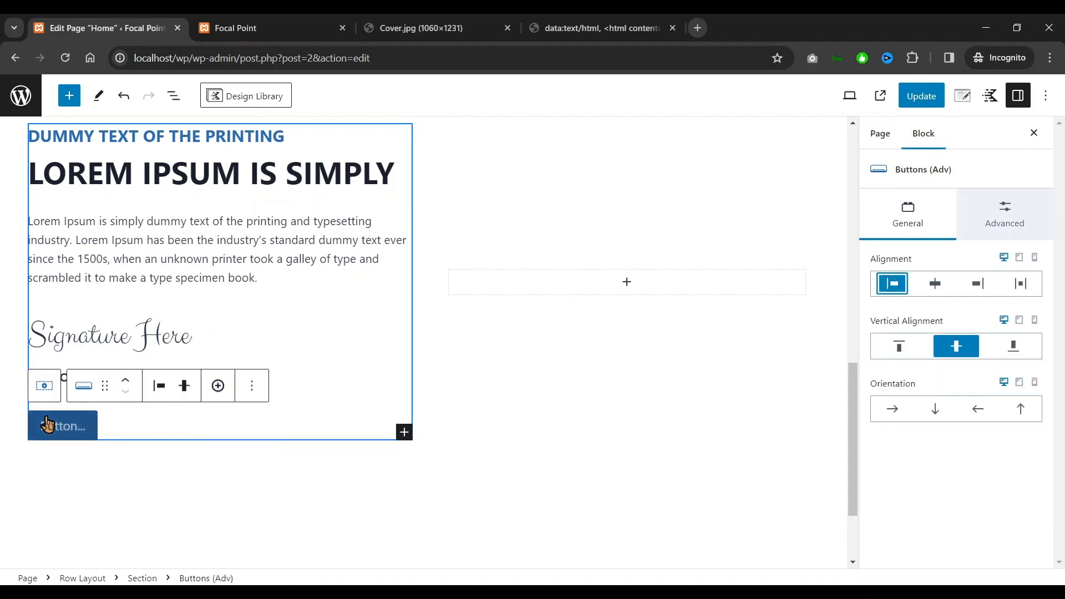
{"action": "left_click", "coordinate": [433, 31]}
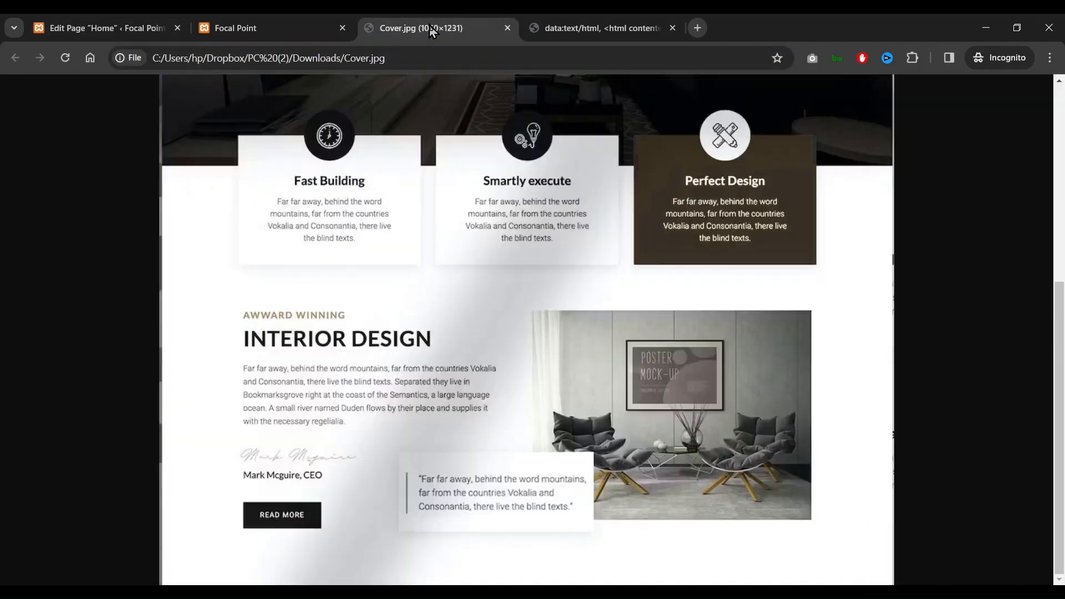
{"action": "left_click", "coordinate": [105, 27]}
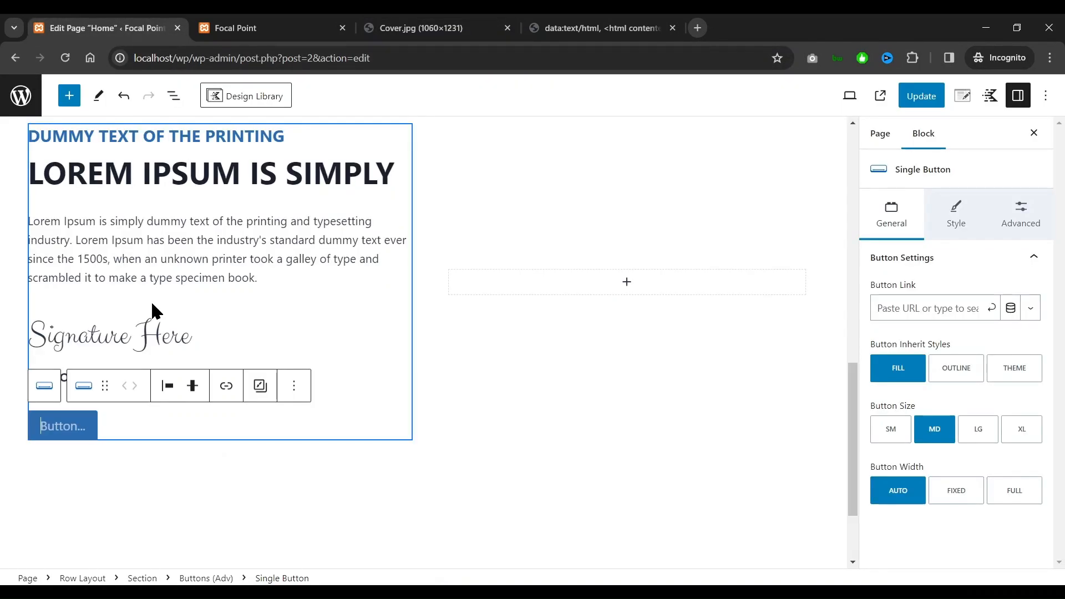
{"action": "type", "text": "READ"}
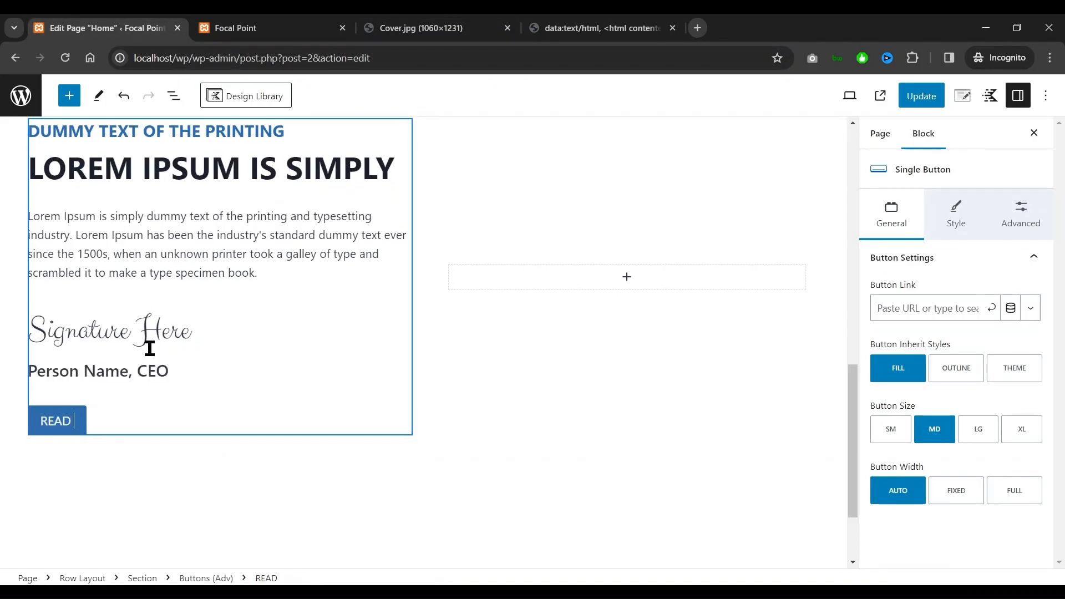
{"action": "type", "text": "MORE"}
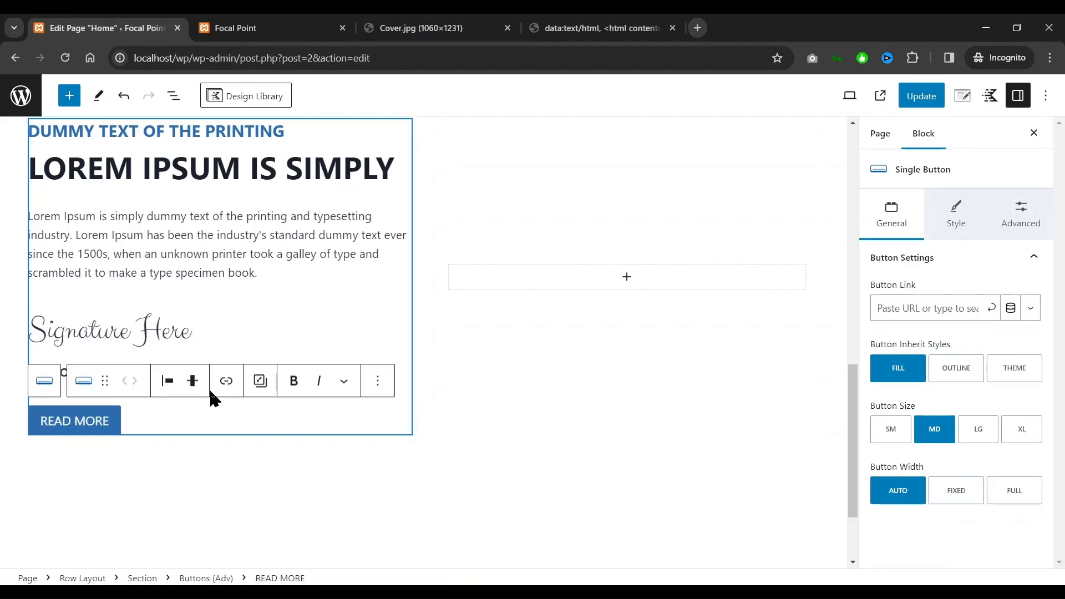
Compare with Cover.jpg and set spacejoy-XpbtQfr9Skg.jpg from the media library as the background image of the empty right-hand section
{"action": "scroll", "coordinate": [475, 368], "scroll_direction": "up", "scroll_amount": 1}
{"action": "left_click", "coordinate": [395, 22]}
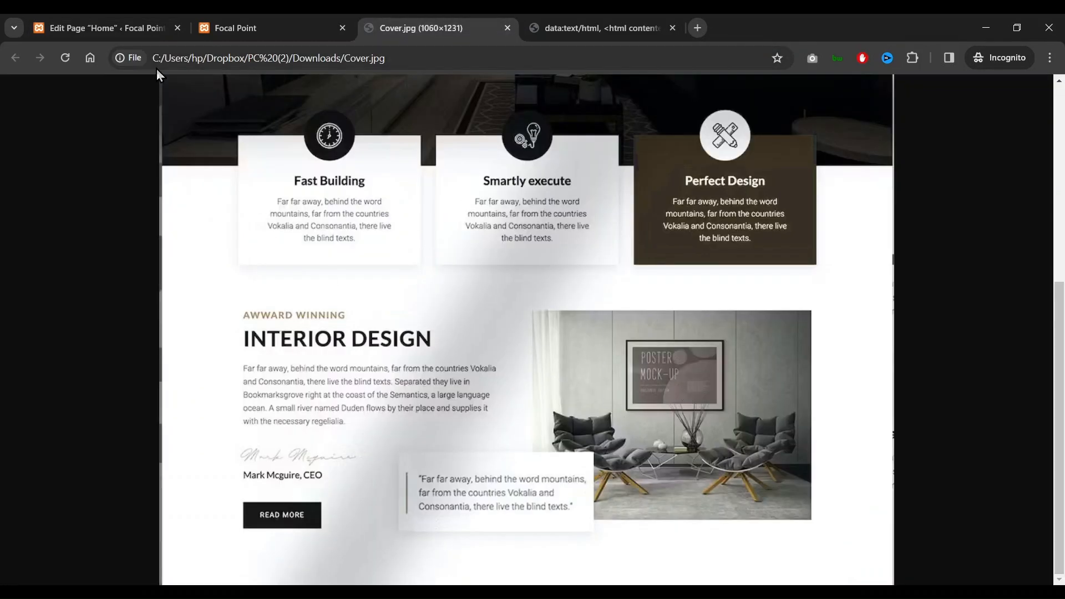
{"action": "left_click", "coordinate": [150, 28]}
{"action": "left_click", "coordinate": [541, 255]}
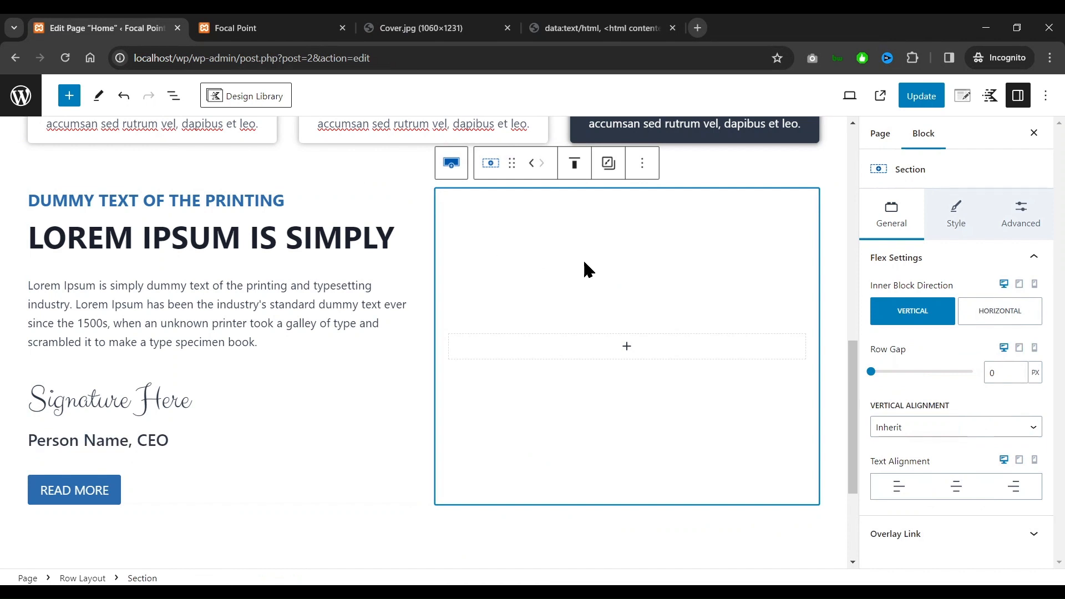
{"action": "left_click", "coordinate": [956, 230]}
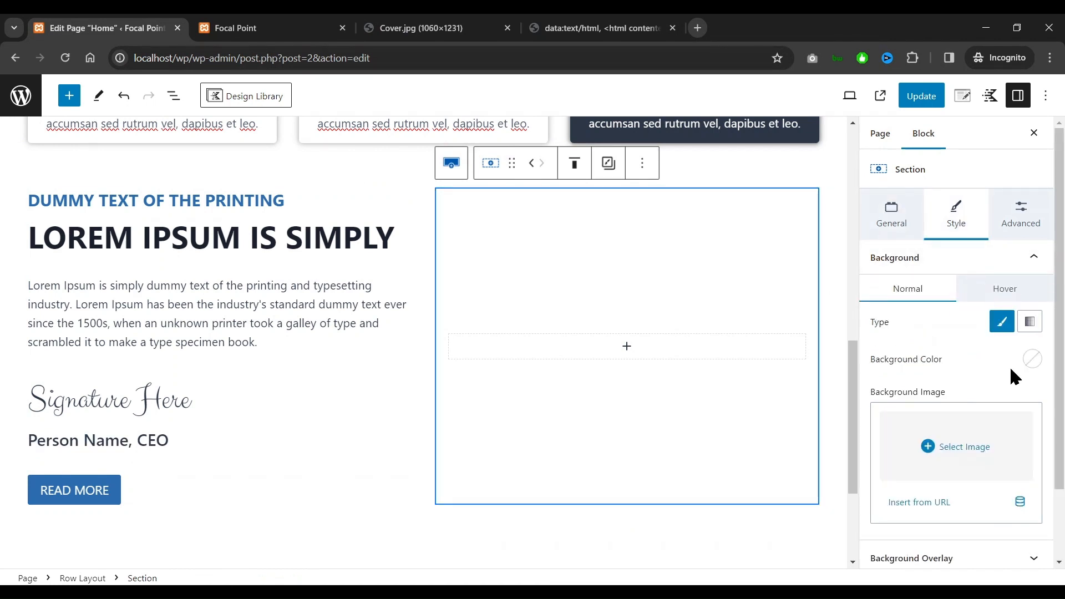
{"action": "left_click", "coordinate": [963, 449]}
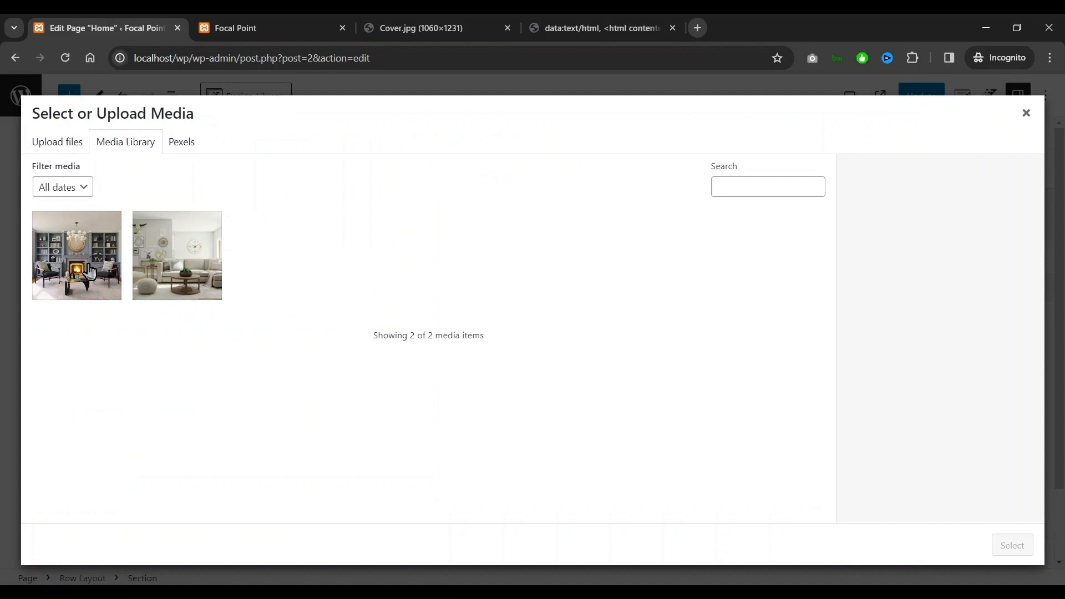
{"action": "left_click", "coordinate": [83, 275]}
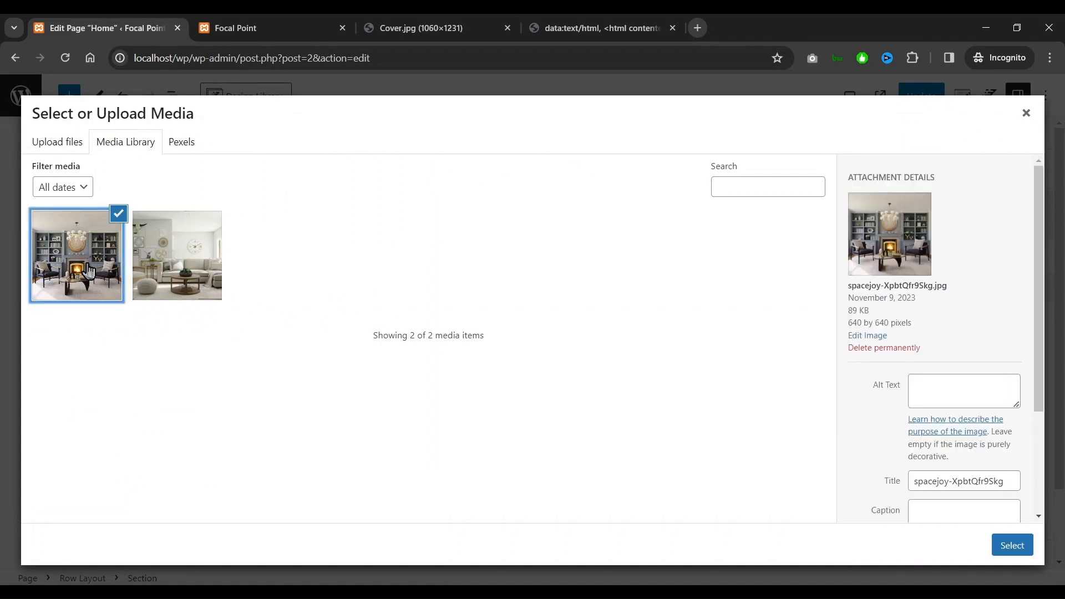
{"action": "left_click", "coordinate": [1011, 545]}
{"action": "scroll", "coordinate": [632, 388], "scroll_direction": "up", "scroll_amount": 2}
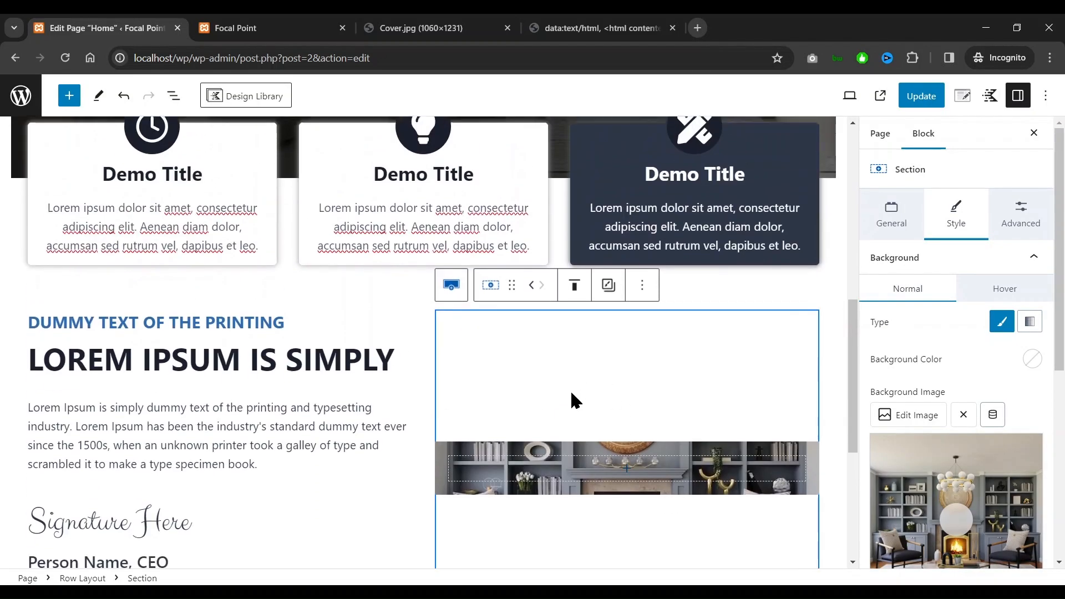
Turn on Inner Column Height 100% for the two-column row so the background image fills its section
{"action": "scroll", "coordinate": [573, 400], "scroll_direction": "down", "scroll_amount": 1}
{"action": "scroll", "coordinate": [503, 404], "scroll_direction": "down", "scroll_amount": 1}
{"action": "scroll", "coordinate": [533, 391], "scroll_direction": "up", "scroll_amount": 1}
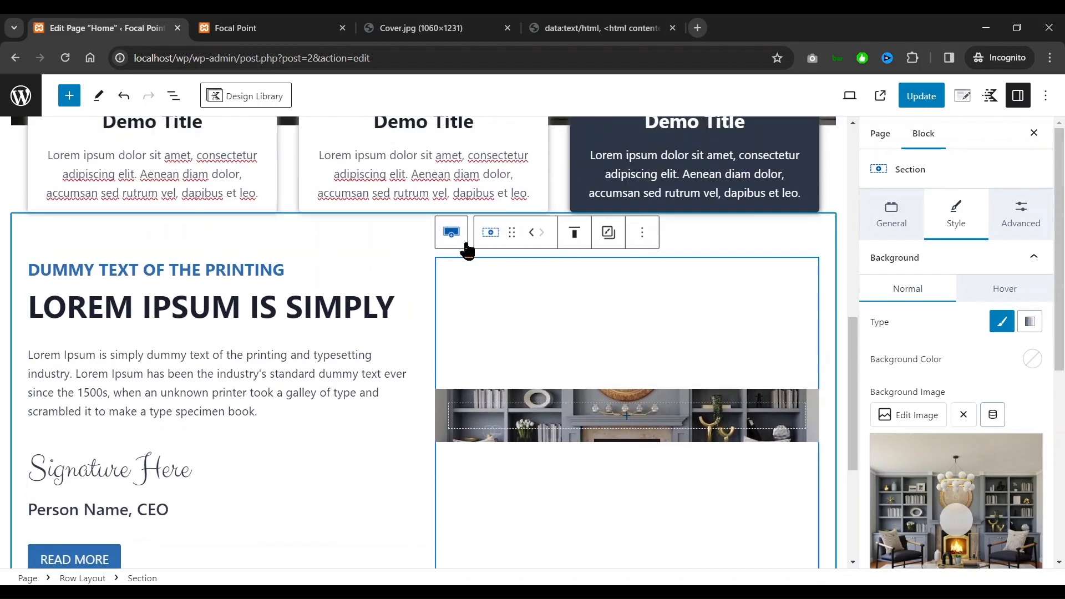
{"action": "left_click", "coordinate": [451, 233]}
{"action": "scroll", "coordinate": [409, 238], "scroll_direction": "up", "scroll_amount": 1}
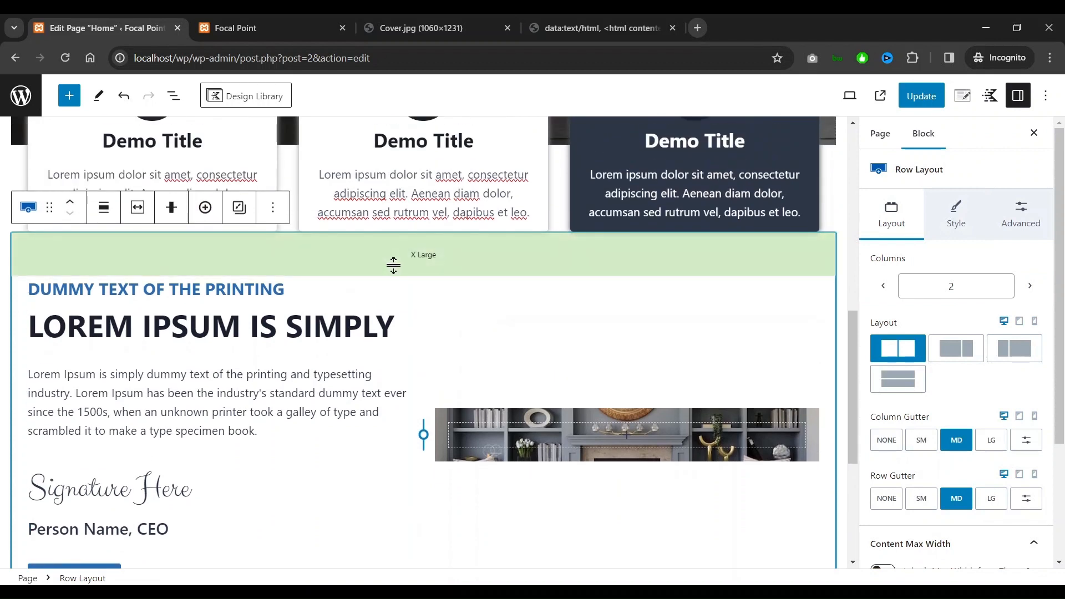
{"action": "left_click", "coordinate": [1011, 221]}
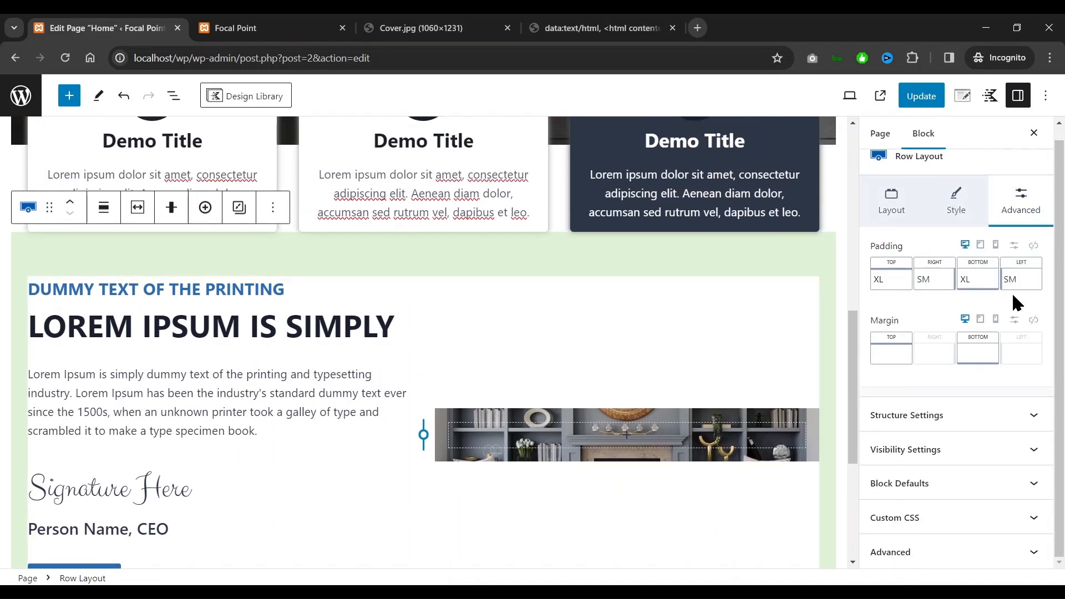
{"action": "left_click", "coordinate": [913, 411]}
{"action": "scroll", "coordinate": [929, 412], "scroll_direction": "down", "scroll_amount": 1}
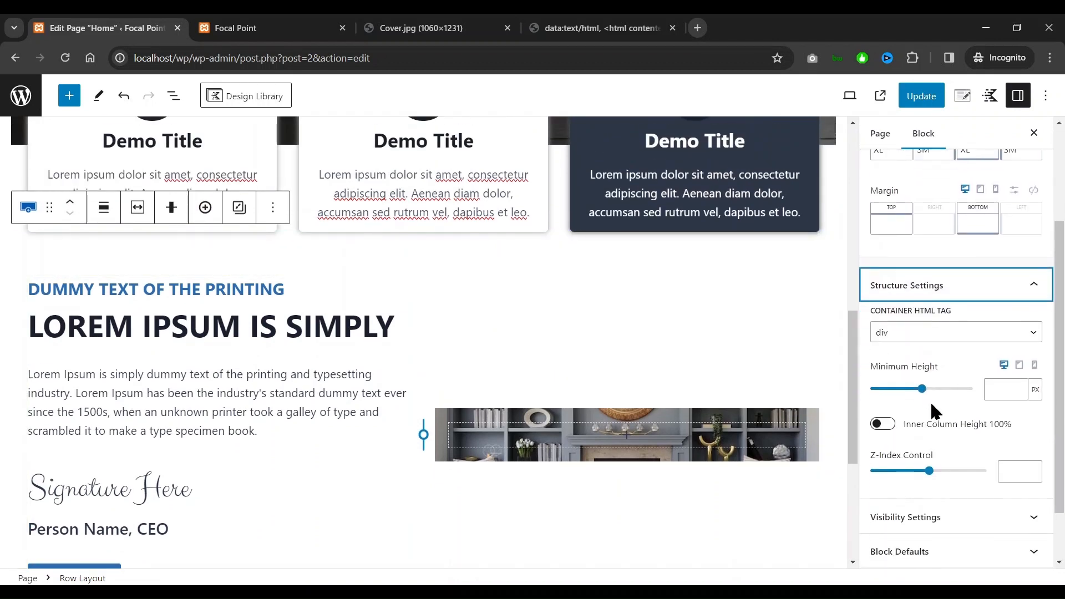
{"action": "left_click", "coordinate": [881, 425]}
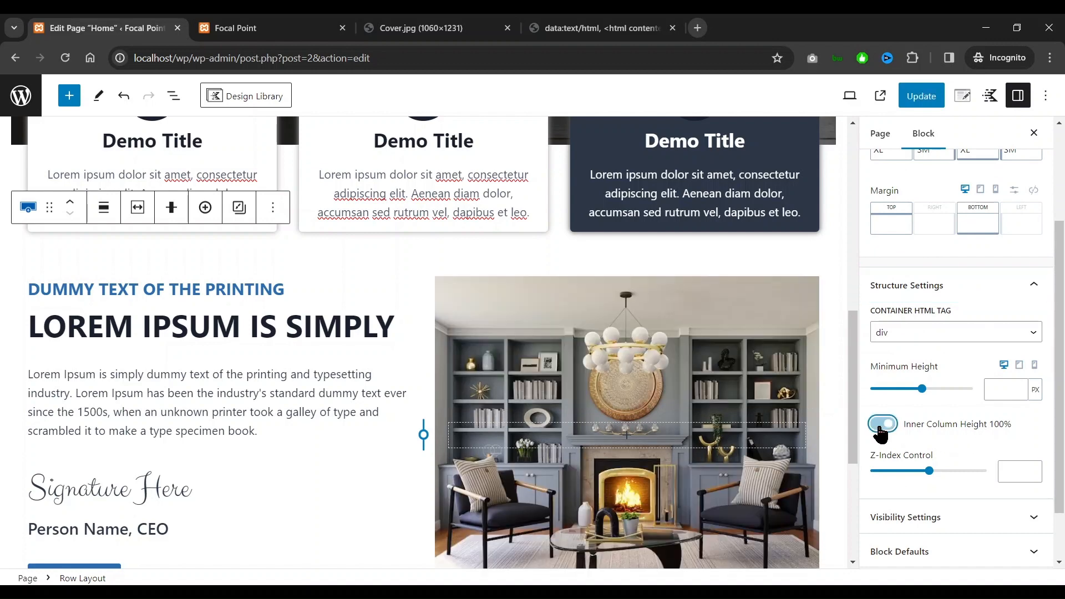
{"action": "scroll", "coordinate": [597, 381], "scroll_direction": "down", "scroll_amount": 3}
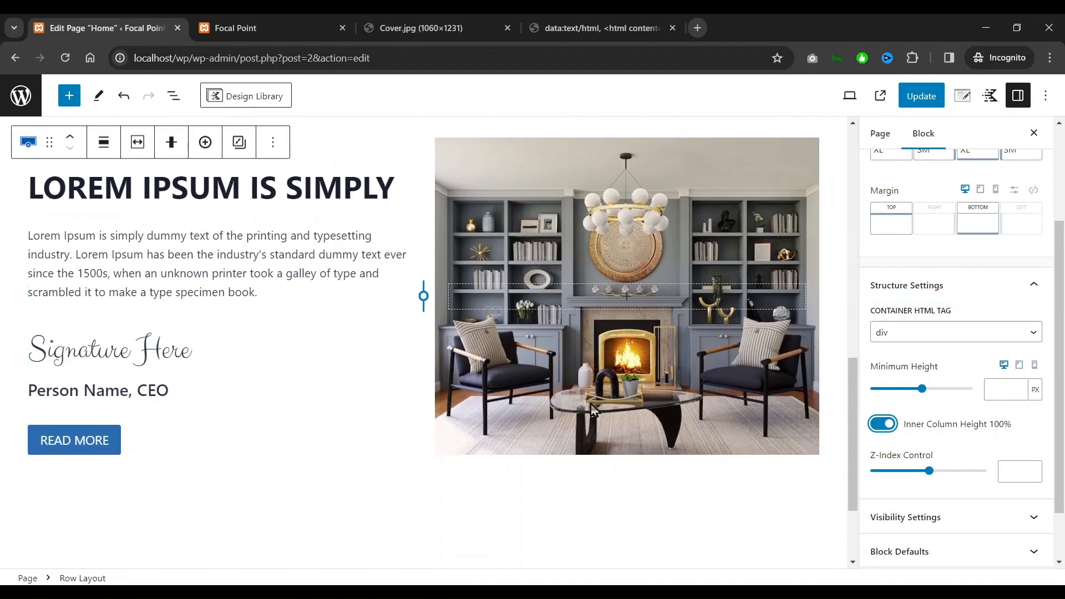
Set the two-column row's top padding to 3XL and compare the spacing with Cover.jpg
{"action": "scroll", "coordinate": [596, 407], "scroll_direction": "up", "scroll_amount": 4}
{"action": "scroll", "coordinate": [404, 404], "scroll_direction": "down", "scroll_amount": 1}
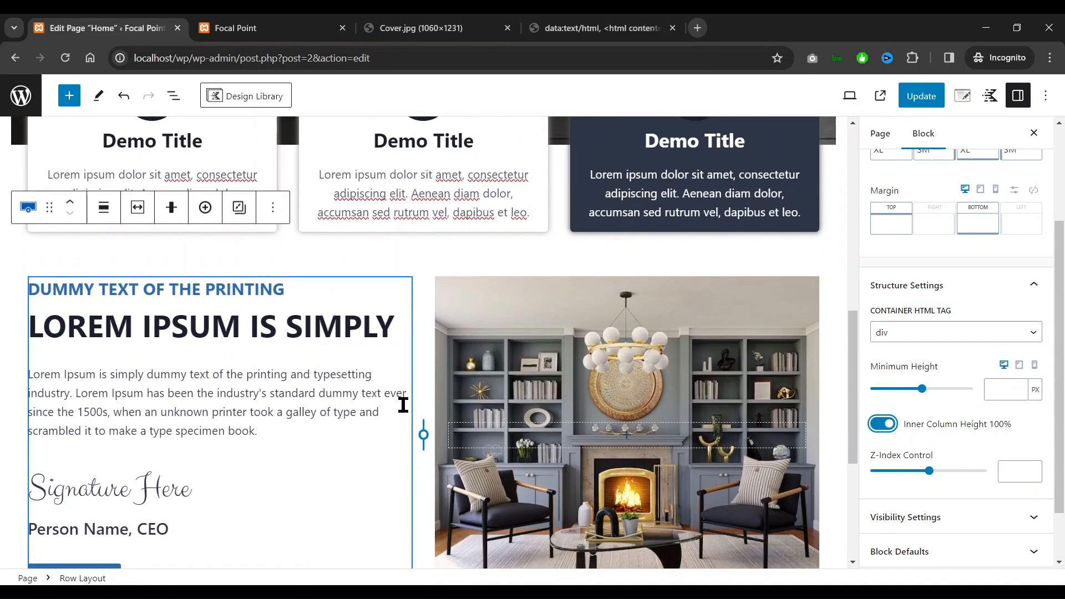
{"action": "left_click", "coordinate": [503, 259]}
{"action": "left_click_drag", "start_coordinate": [503, 260], "coordinate": [503, 281]}
{"action": "left_click", "coordinate": [469, 28]}
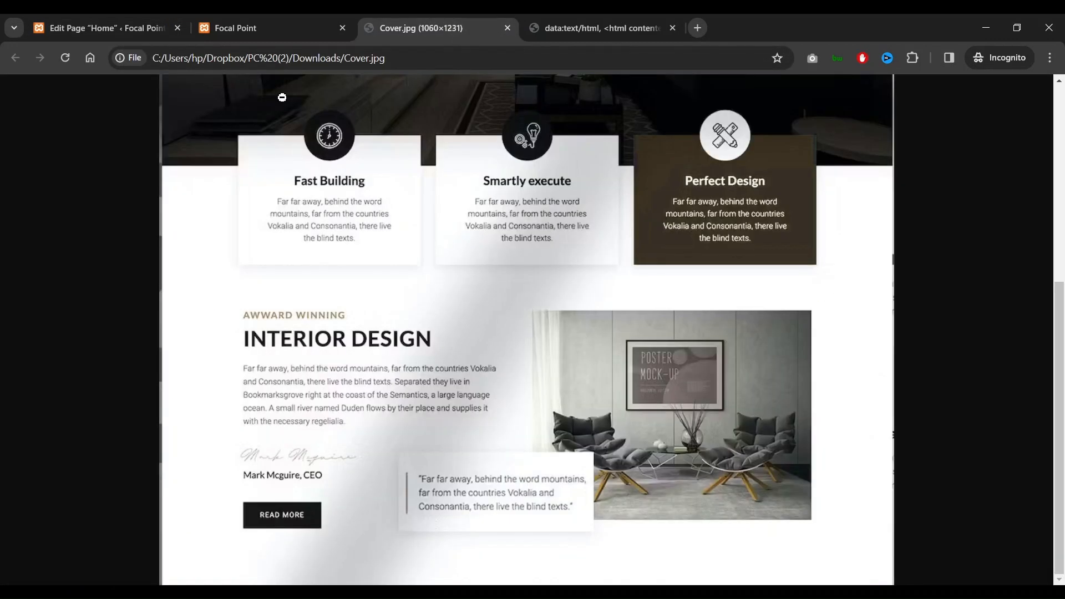
{"action": "left_click", "coordinate": [261, 28]}
{"action": "left_click", "coordinate": [105, 27]}
{"action": "scroll", "coordinate": [448, 313], "scroll_direction": "down", "scroll_amount": 2}
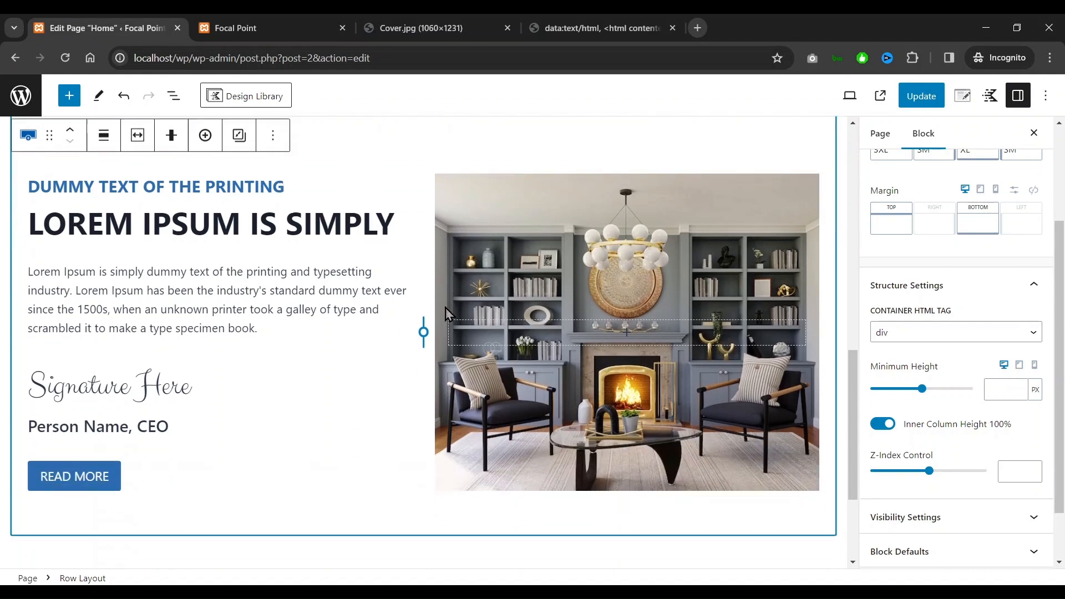
Make the two-column row use the theme's content inner width
{"action": "scroll", "coordinate": [444, 311], "scroll_direction": "up", "scroll_amount": 2}
{"action": "left_click", "coordinate": [137, 207]}
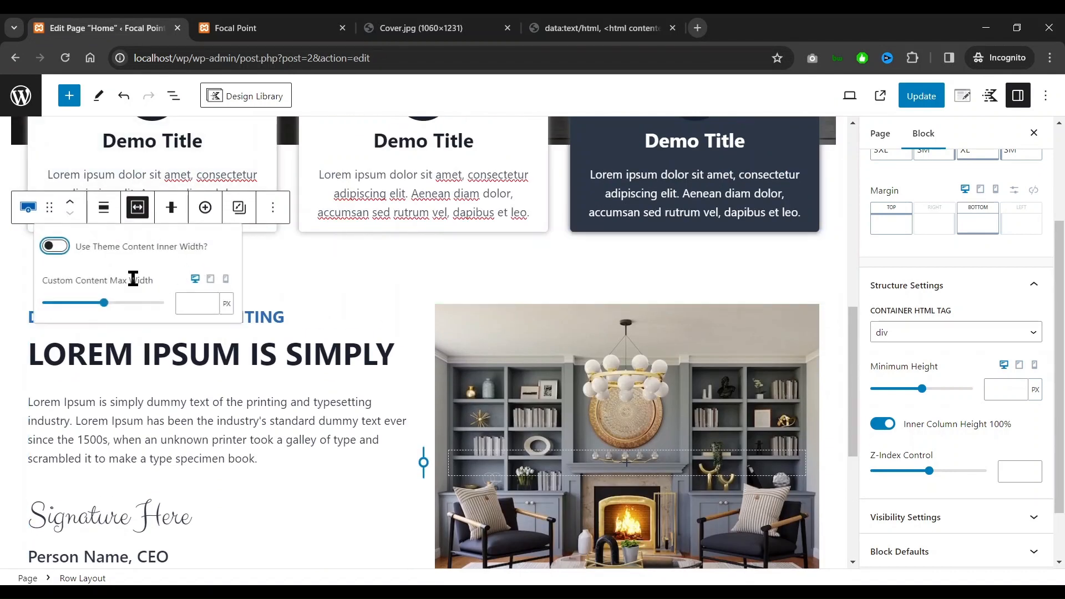
{"action": "left_click", "coordinate": [55, 246]}
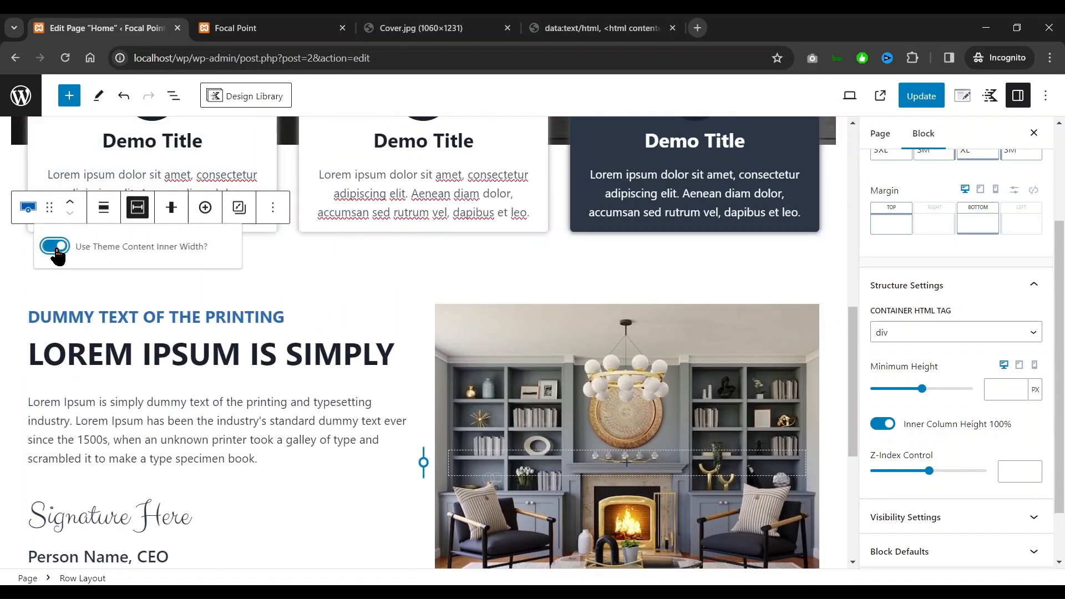
{"action": "scroll", "coordinate": [454, 322], "scroll_direction": "down", "scroll_amount": 2}
{"action": "scroll", "coordinate": [455, 329], "scroll_direction": "down", "scroll_amount": 1}
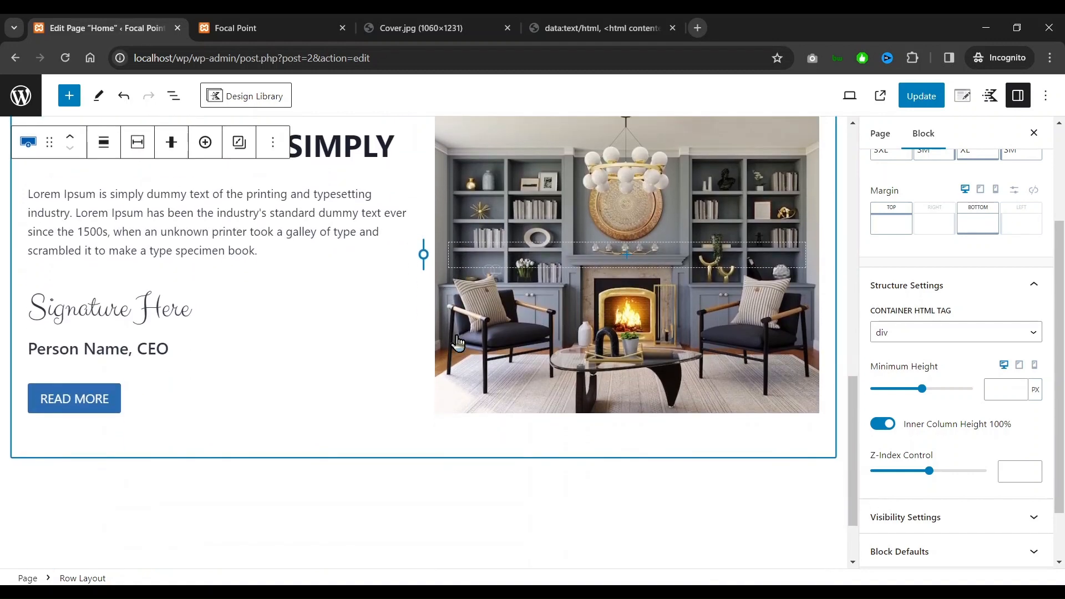
{"action": "scroll", "coordinate": [452, 324], "scroll_direction": "up", "scroll_amount": 2}
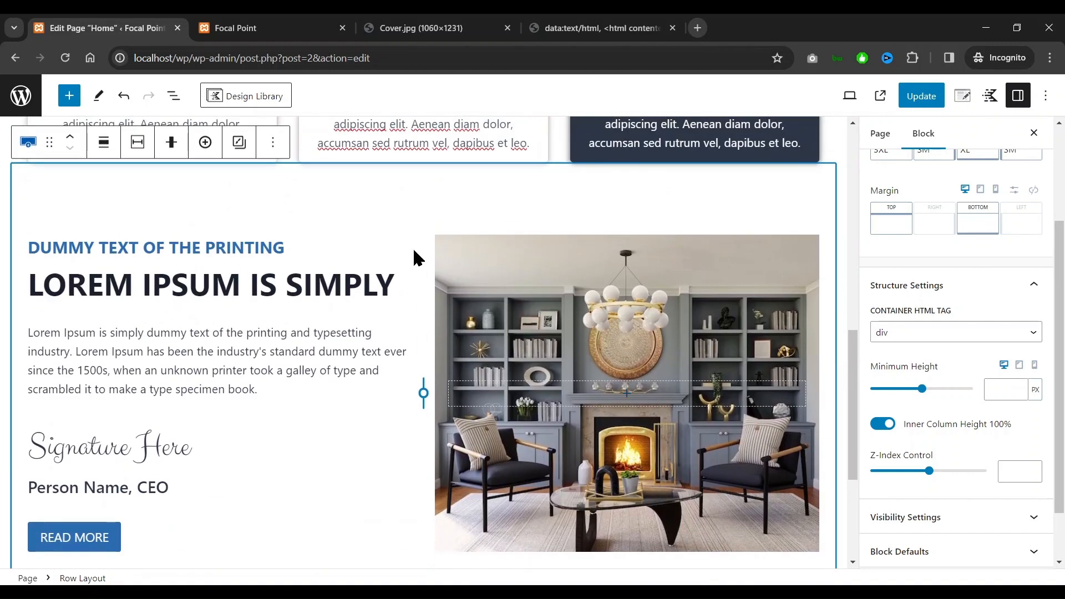
Check the quote box in Cover.jpg and insert a Quote block below the READ MORE button
{"action": "left_click", "coordinate": [425, 29]}
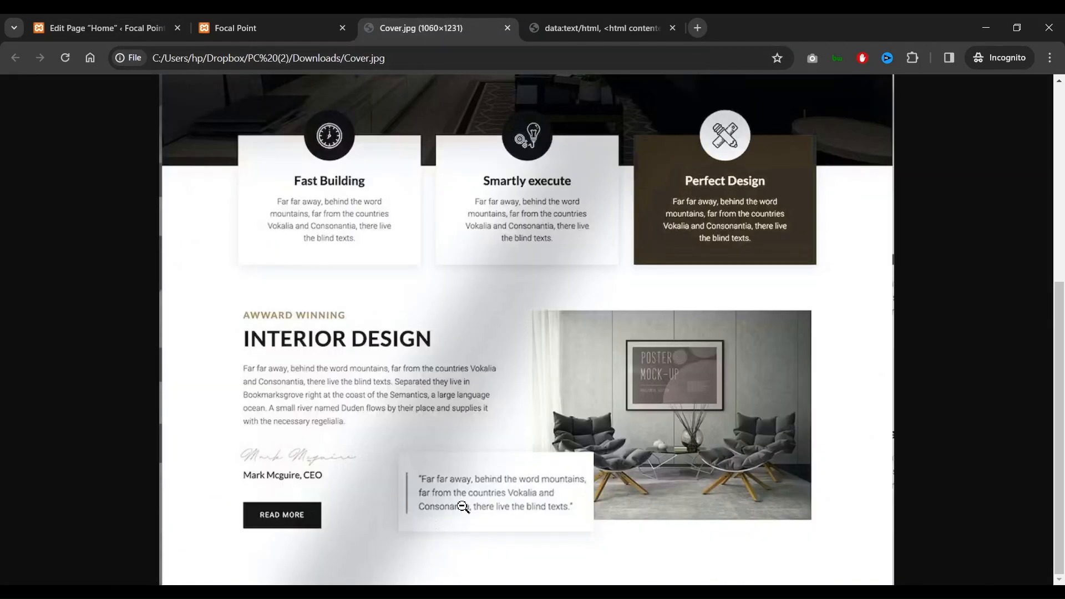
{"action": "left_click", "coordinate": [141, 25]}
{"action": "scroll", "coordinate": [276, 473], "scroll_direction": "down", "scroll_amount": 1}
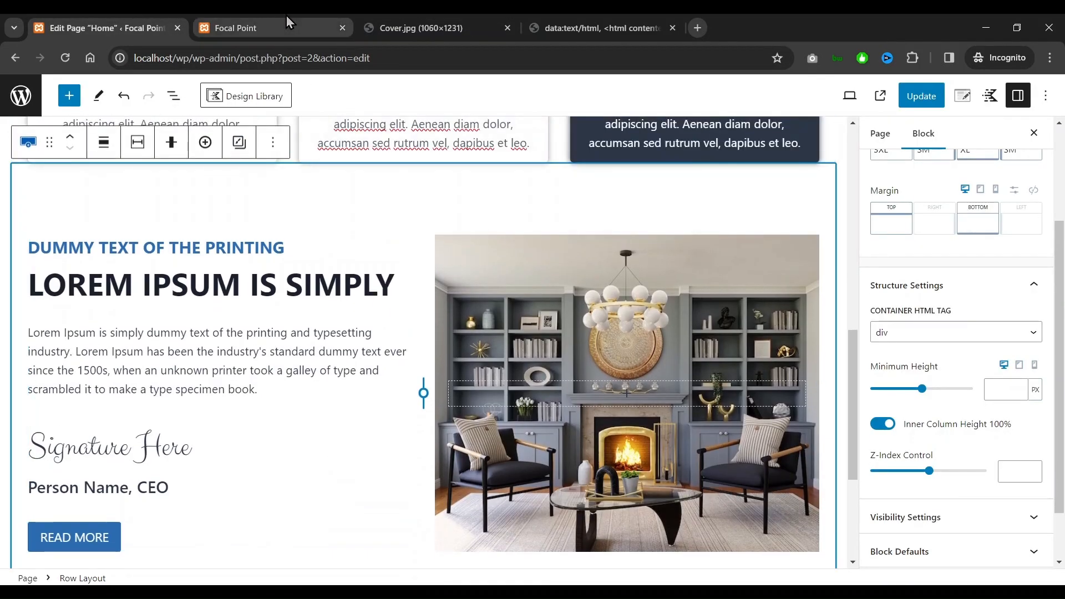
{"action": "left_click", "coordinate": [427, 27]}
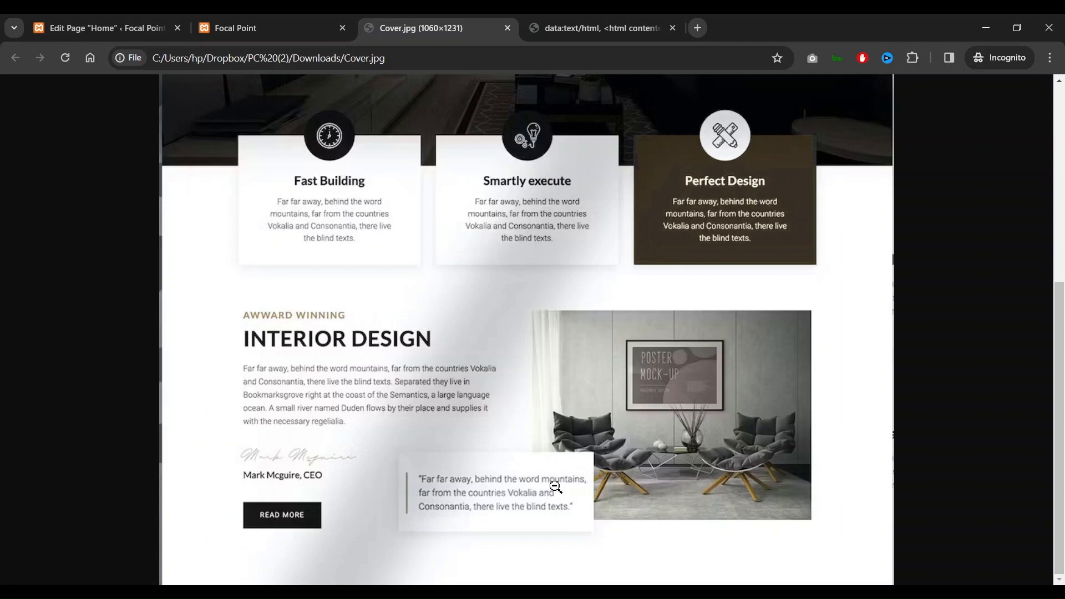
{"action": "left_click", "coordinate": [149, 33]}
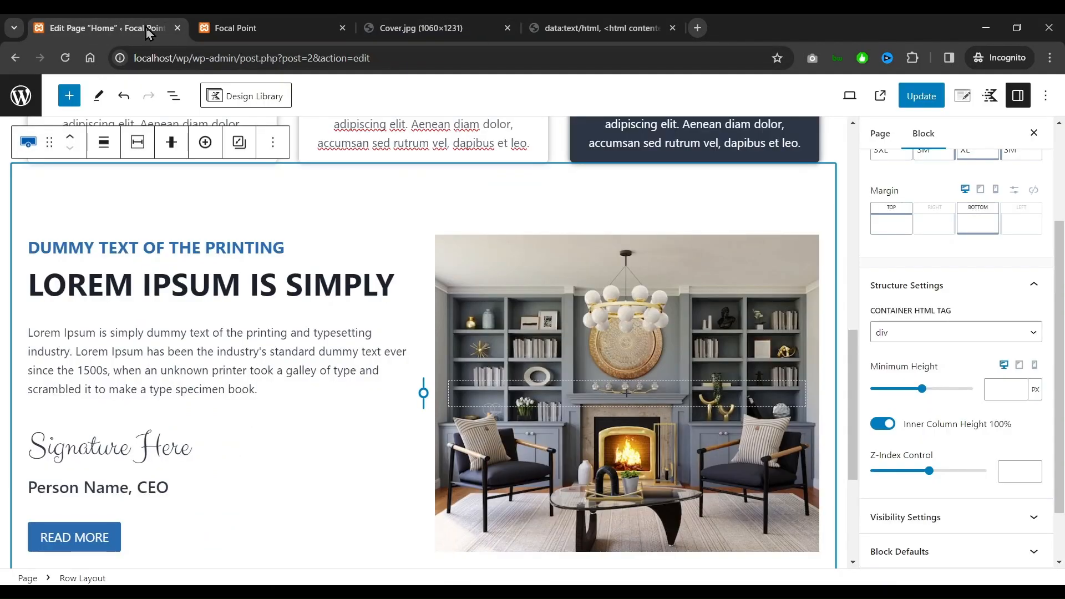
{"action": "left_click", "coordinate": [272, 535]}
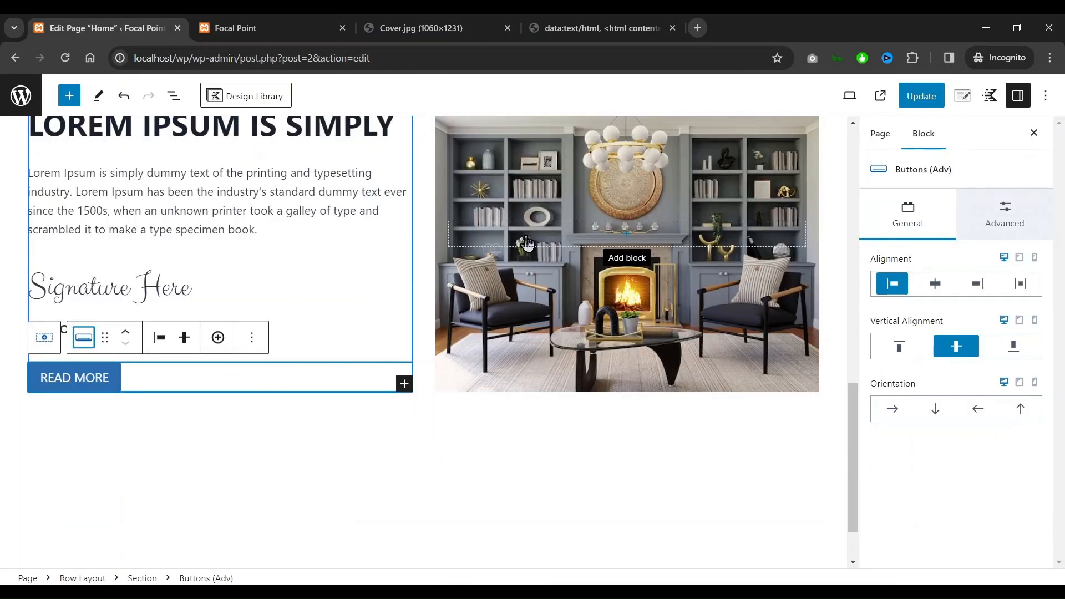
{"action": "left_click", "coordinate": [250, 341]}
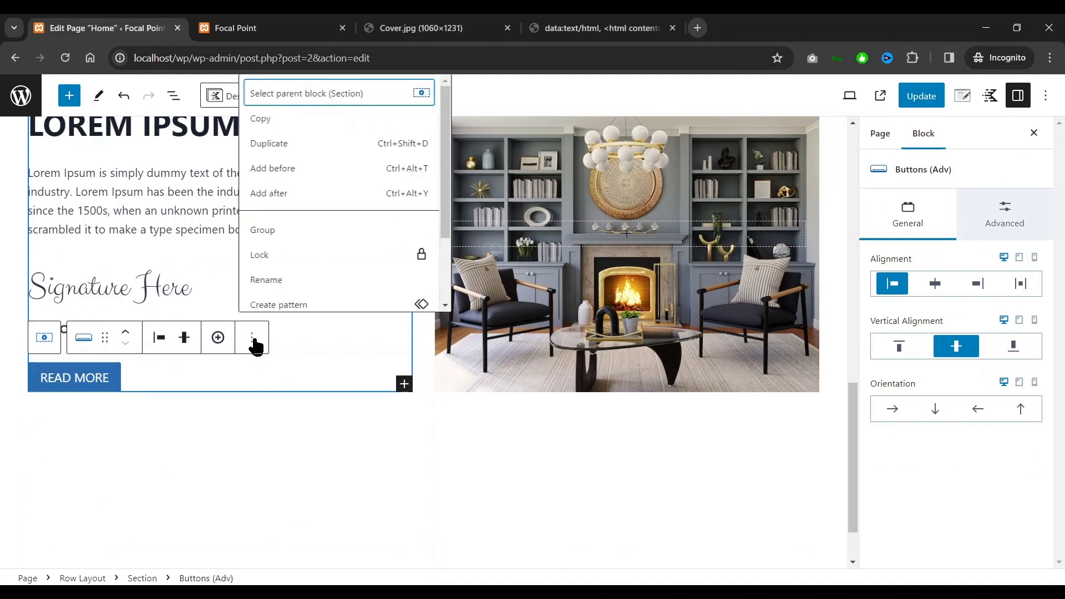
{"action": "left_click", "coordinate": [269, 197]}
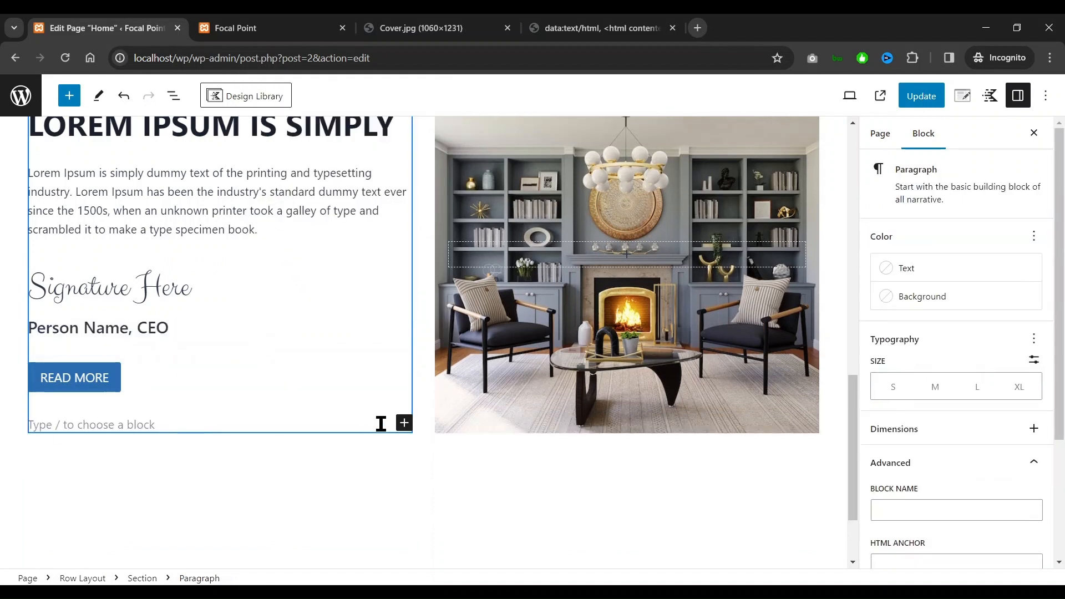
{"action": "left_click", "coordinate": [404, 423]}
{"action": "scroll", "coordinate": [540, 444], "scroll_direction": "down", "scroll_amount": 2}
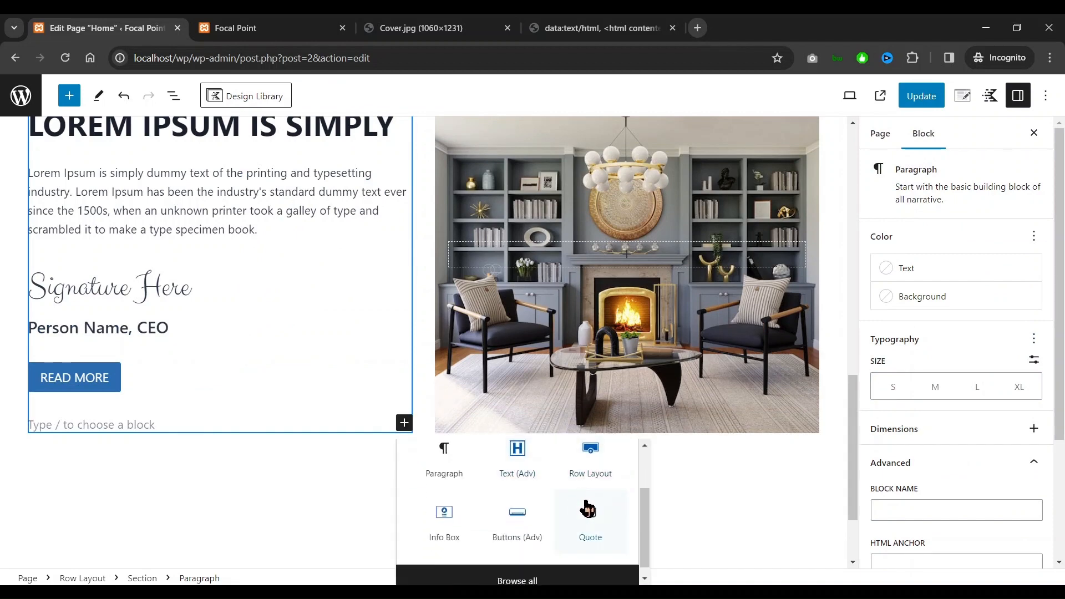
{"action": "left_click", "coordinate": [588, 509]}
{"action": "scroll", "coordinate": [468, 214], "scroll_direction": "down", "scroll_amount": 1}
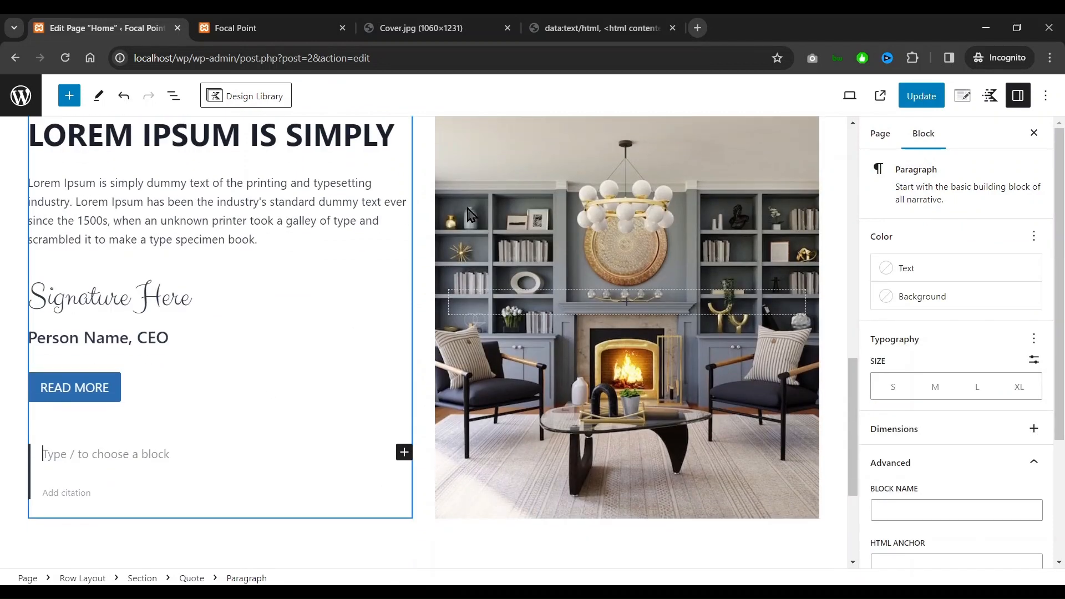
Fill the quote with the sentence "Lorem Ipsum is simply dummy text of the printing and typesetting industry." copied from the dummy-text tab
{"action": "left_click", "coordinate": [561, 28]}
{"action": "left_click", "coordinate": [247, 167]}
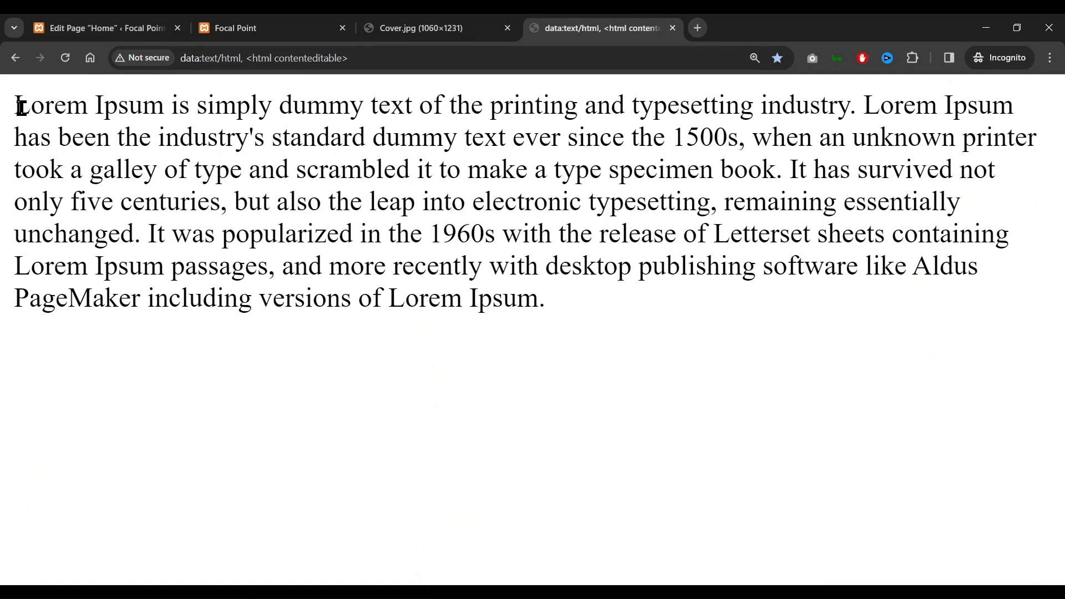
{"action": "left_click_drag", "start_coordinate": [21, 107], "coordinate": [859, 112]}
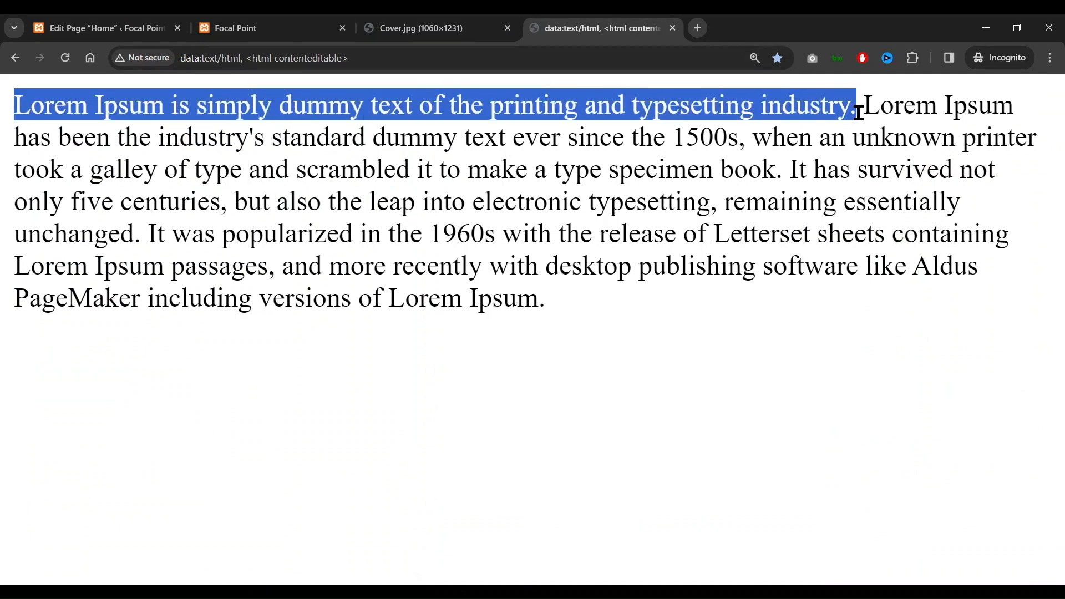
{"action": "key", "text": "ctrl+c"}
{"action": "left_click", "coordinate": [100, 28]}
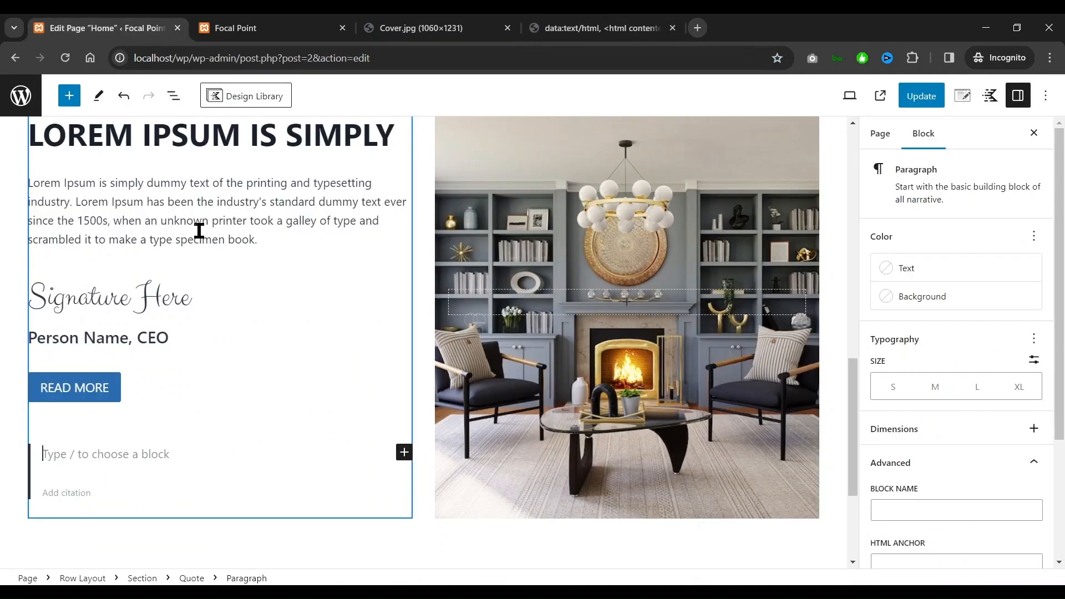
{"action": "left_click", "coordinate": [95, 470]}
{"action": "key", "text": "ctrl+v"}
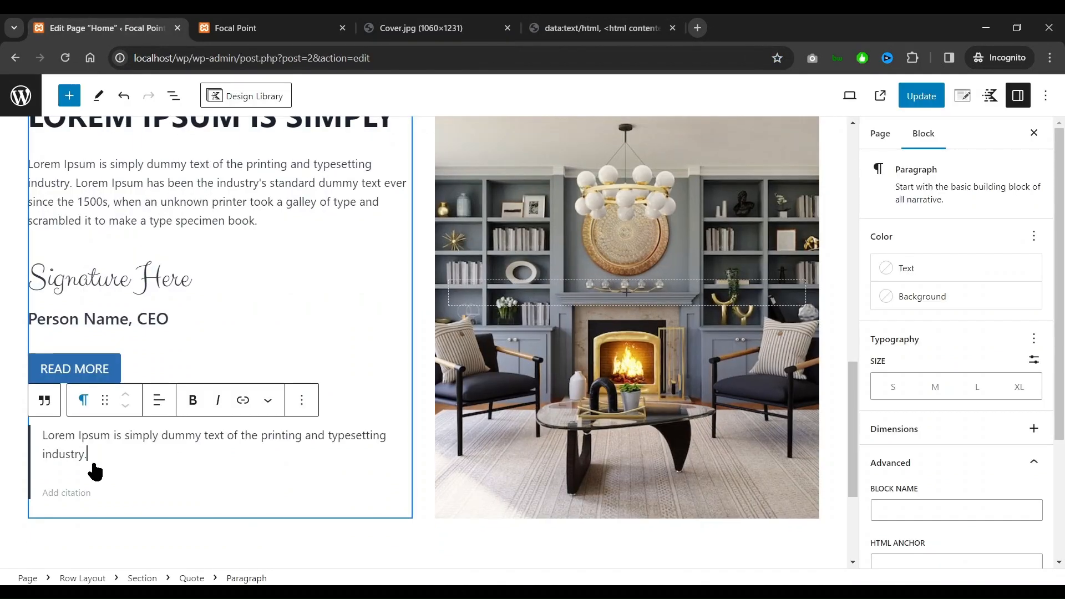
Give the Quote block the additional CSS class qoute_box and copy that class name
{"action": "left_click", "coordinate": [43, 404]}
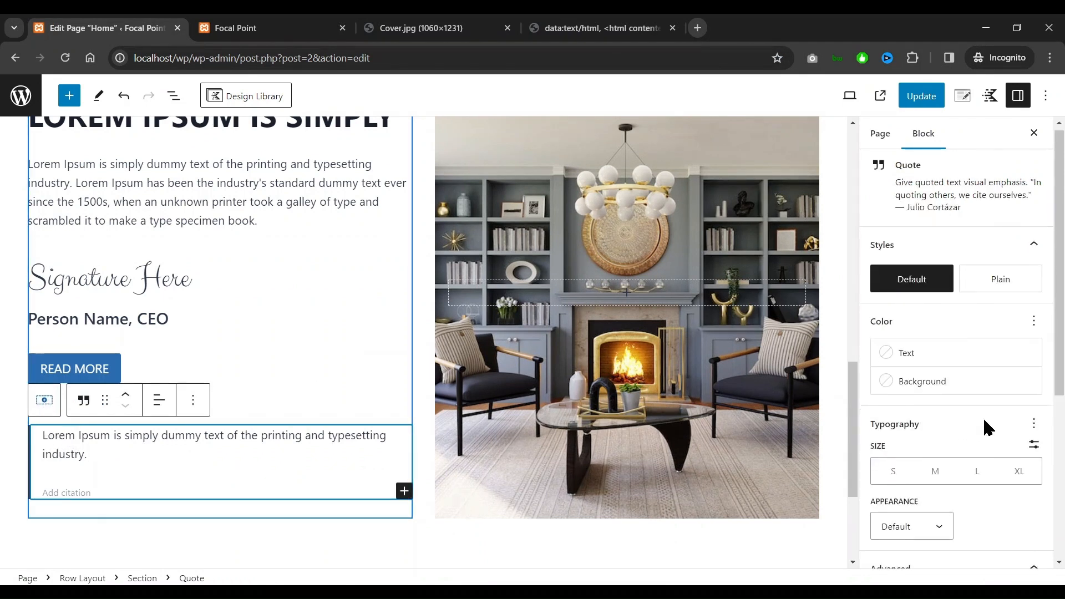
{"action": "scroll", "coordinate": [983, 415], "scroll_direction": "down", "scroll_amount": 4}
{"action": "left_click", "coordinate": [912, 524]}
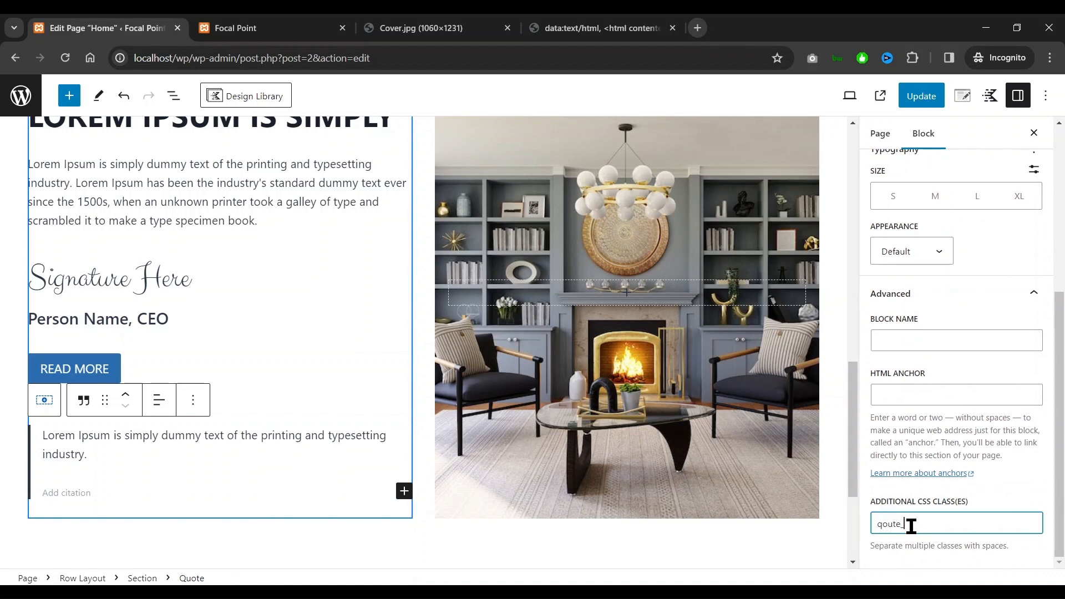
{"action": "double_click", "coordinate": [954, 521]}
{"action": "left_click", "coordinate": [84, 455]}
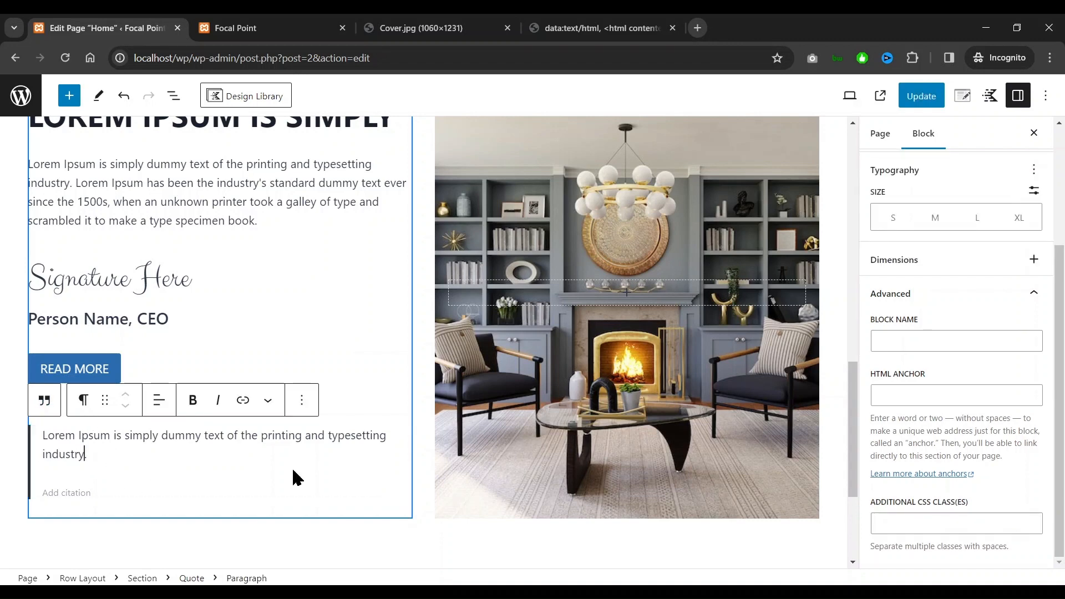
Replace the two-column row's custom CSS with an empty .qoute_box rule
{"action": "scroll", "coordinate": [813, 408], "scroll_direction": "up", "scroll_amount": 4}
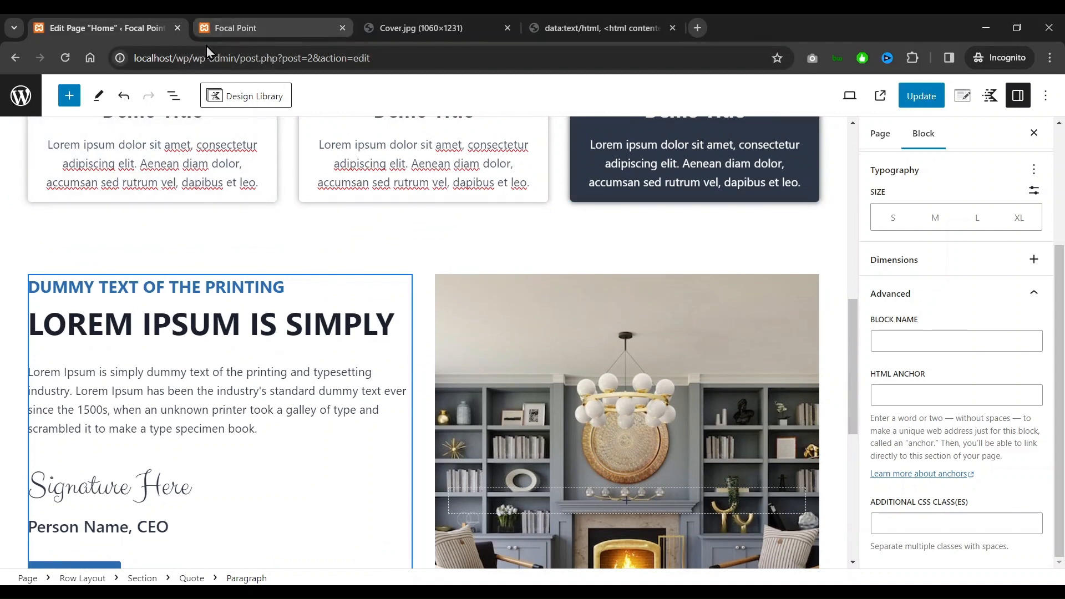
{"action": "left_click", "coordinate": [304, 256]}
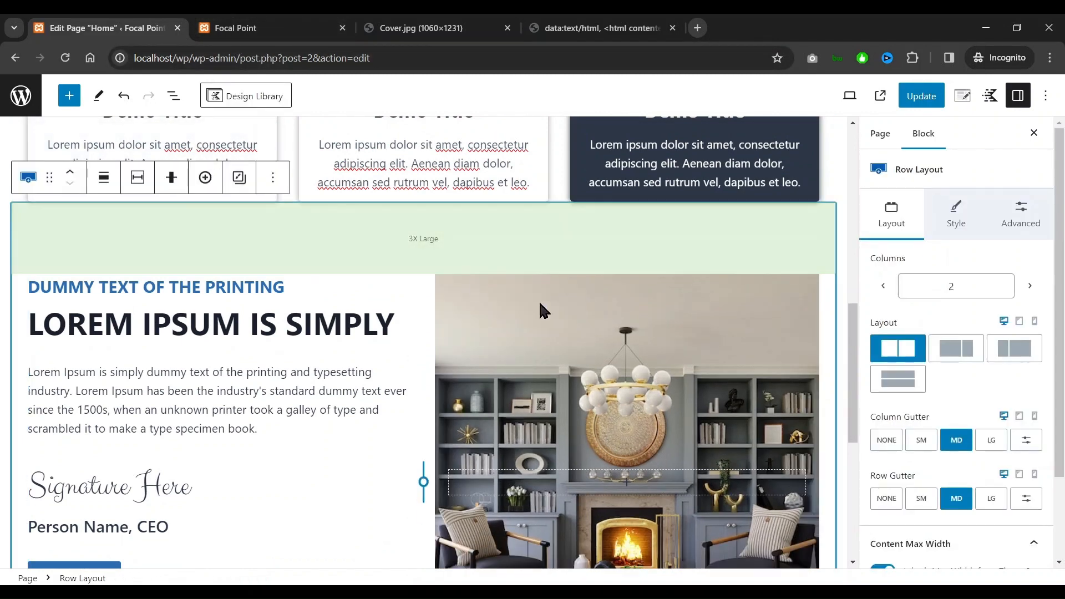
{"action": "left_click", "coordinate": [1035, 222]}
{"action": "scroll", "coordinate": [983, 281], "scroll_direction": "down", "scroll_amount": 10}
{"action": "left_click", "coordinate": [913, 242]}
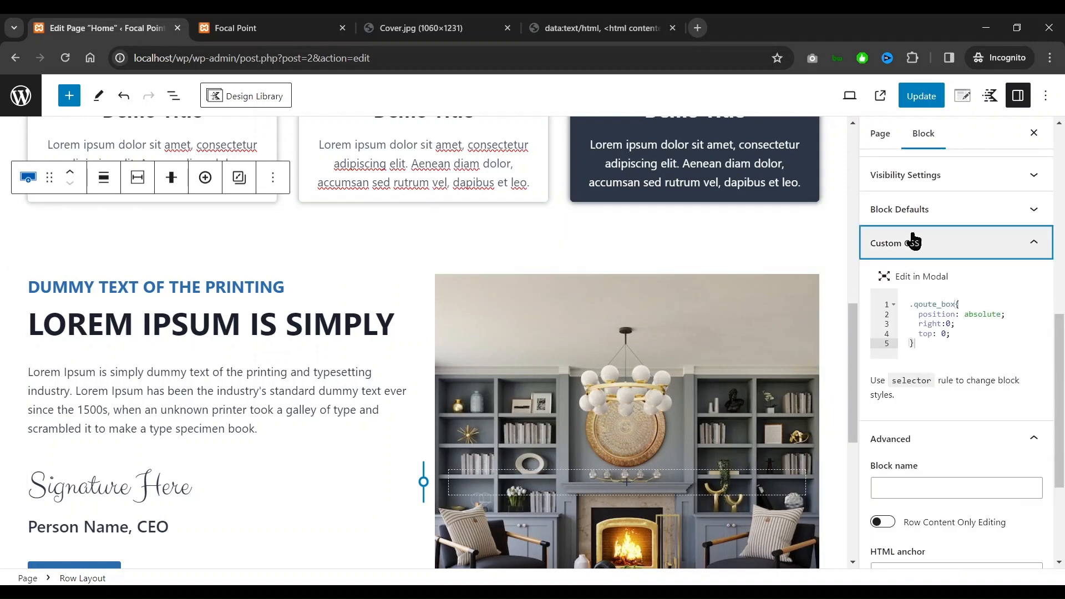
{"action": "left_click", "coordinate": [941, 318]}
{"action": "key", "text": "ctrl+a"}
{"action": "key", "text": "ctrl+v"}
{"action": "type", "text": "."}
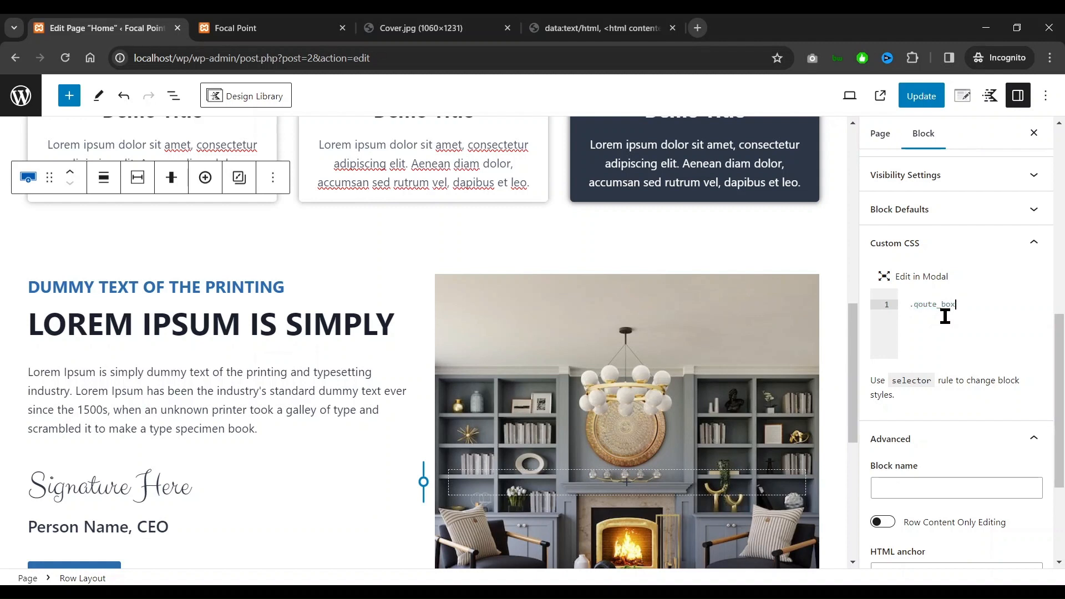
{"action": "key", "text": "Return"}
{"action": "scroll", "coordinate": [715, 400], "scroll_direction": "down", "scroll_amount": 3}
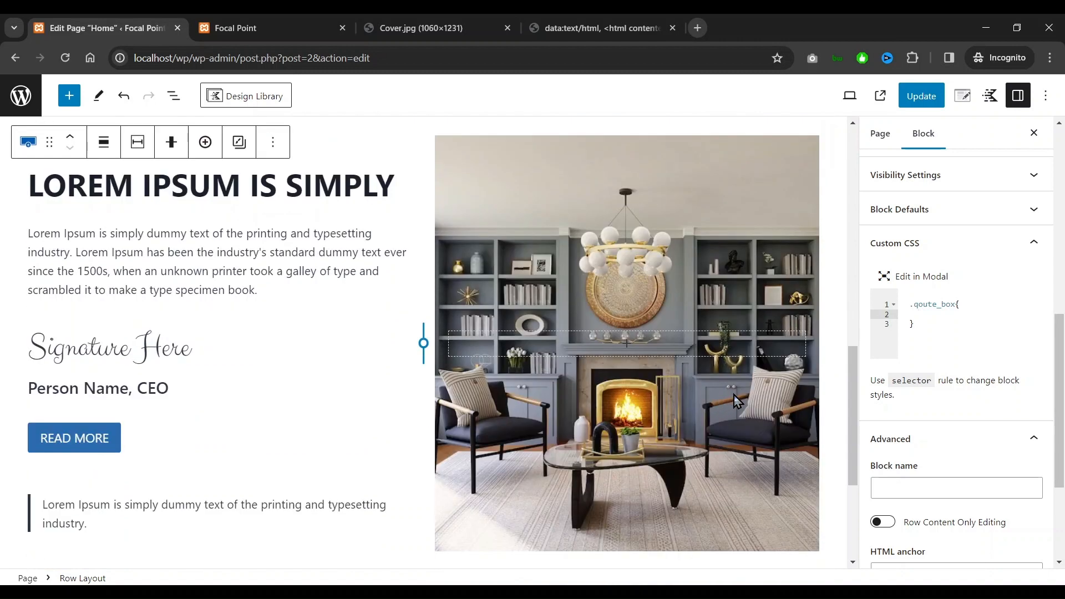
Add position: absolute and max-width: 400px to the .qoute_box rule in the row's custom CSS
{"action": "type", "text": "pos"}
{"action": "key", "text": "Return"}
{"action": "type", "text": "absolute"}
{"action": "key", "text": "Return"}
{"action": "key", "text": "Return"}
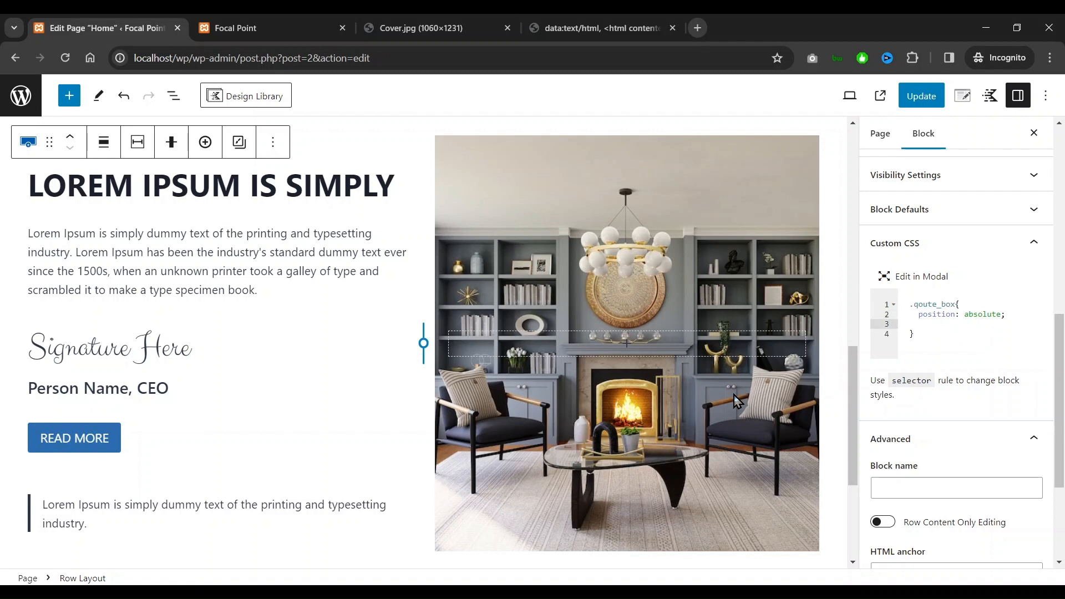
{"action": "type", "text": "max"}
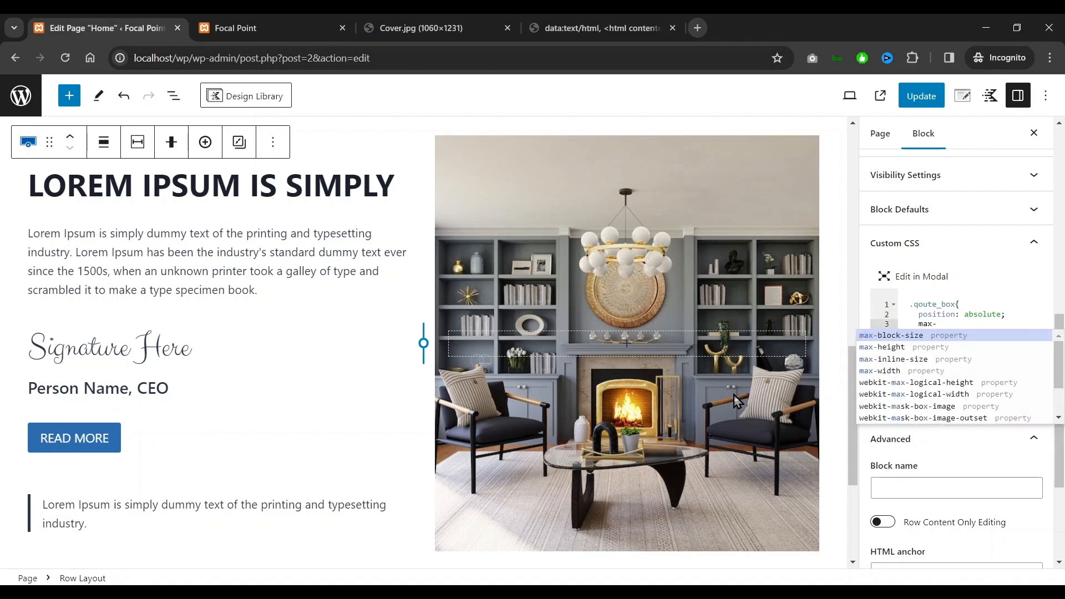
{"action": "type", "text": "-w"}
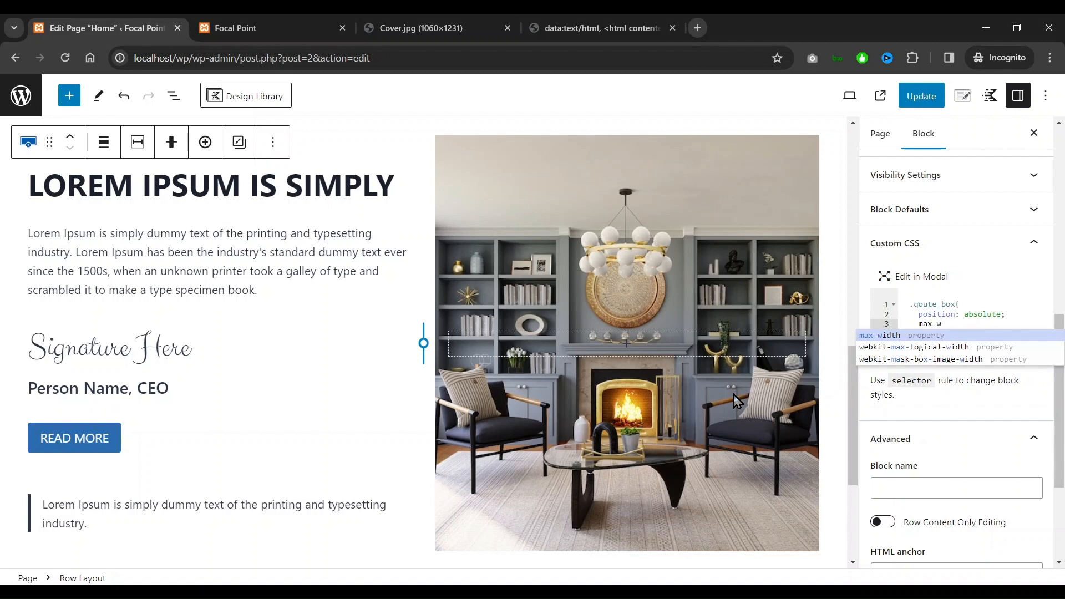
{"action": "key", "text": "Return"}
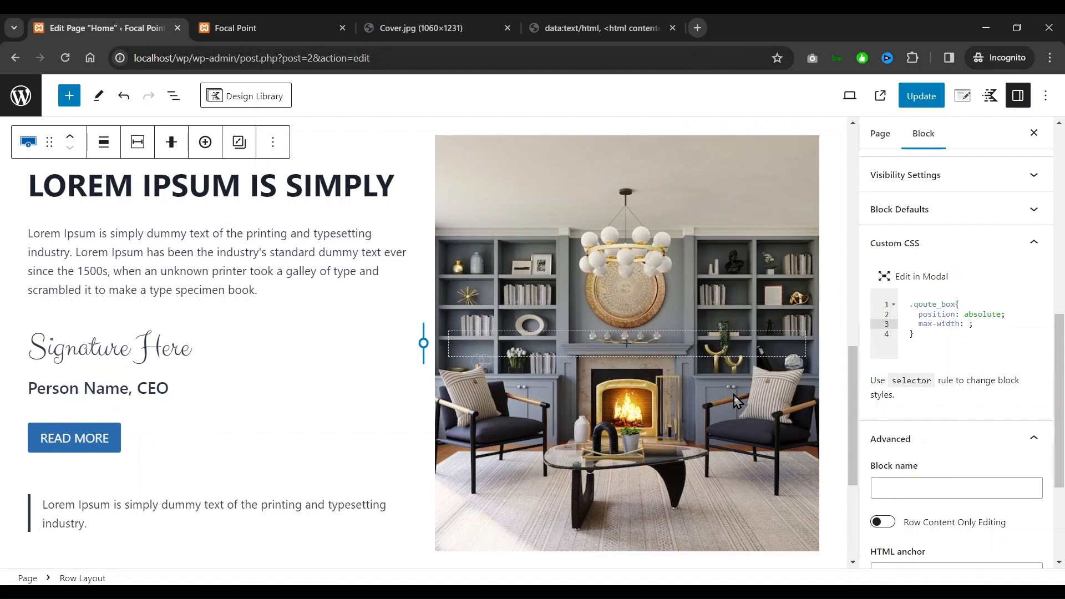
{"action": "type", "text": "400"}
{"action": "key", "text": "Return"}
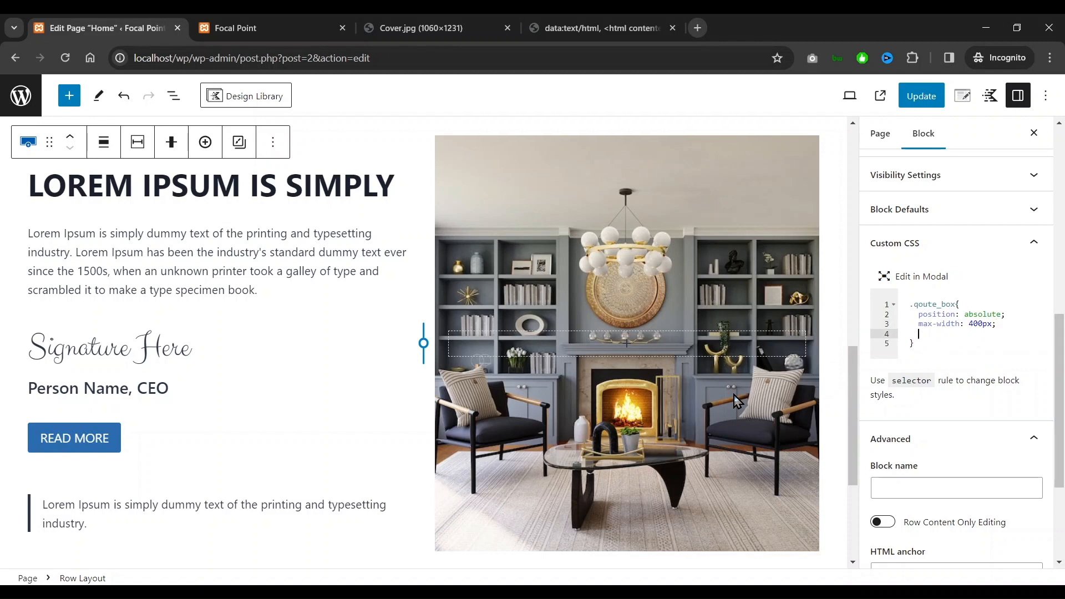
Offset the quote box by adding bottom: -20px and right: -50px to the .qoute_box rule
{"action": "type", "text": "bo"}
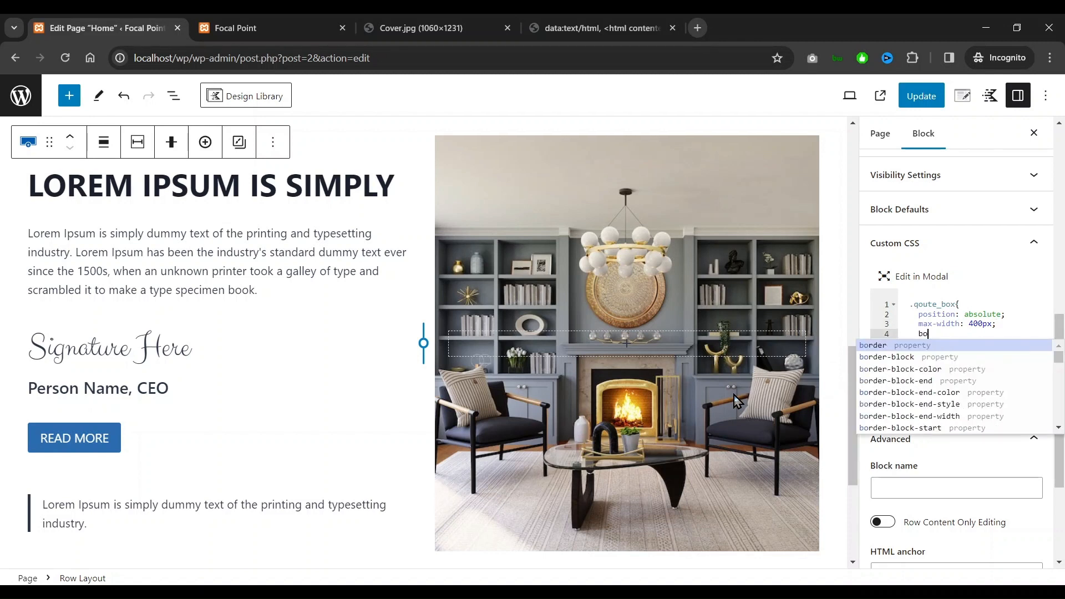
{"action": "type", "text": "ttom:"}
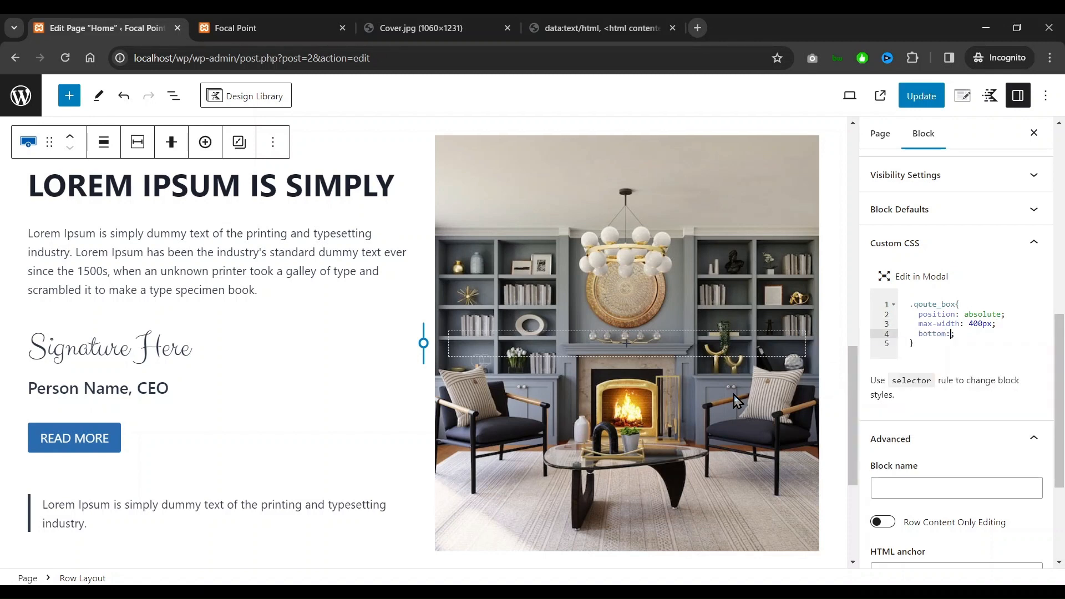
{"action": "type", "text": "-20px"}
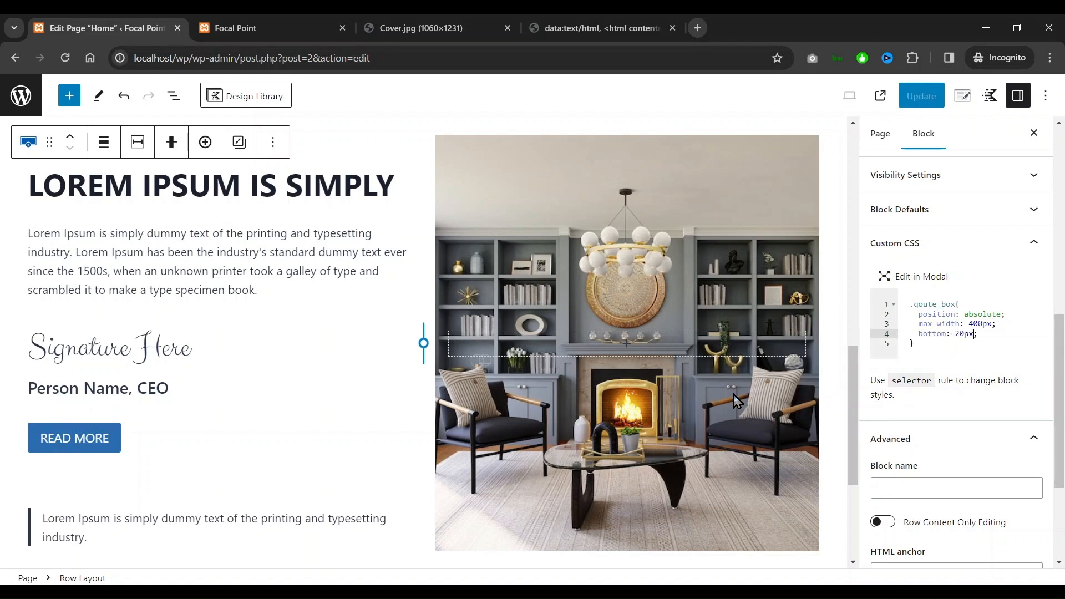
{"action": "key", "text": "Return"}
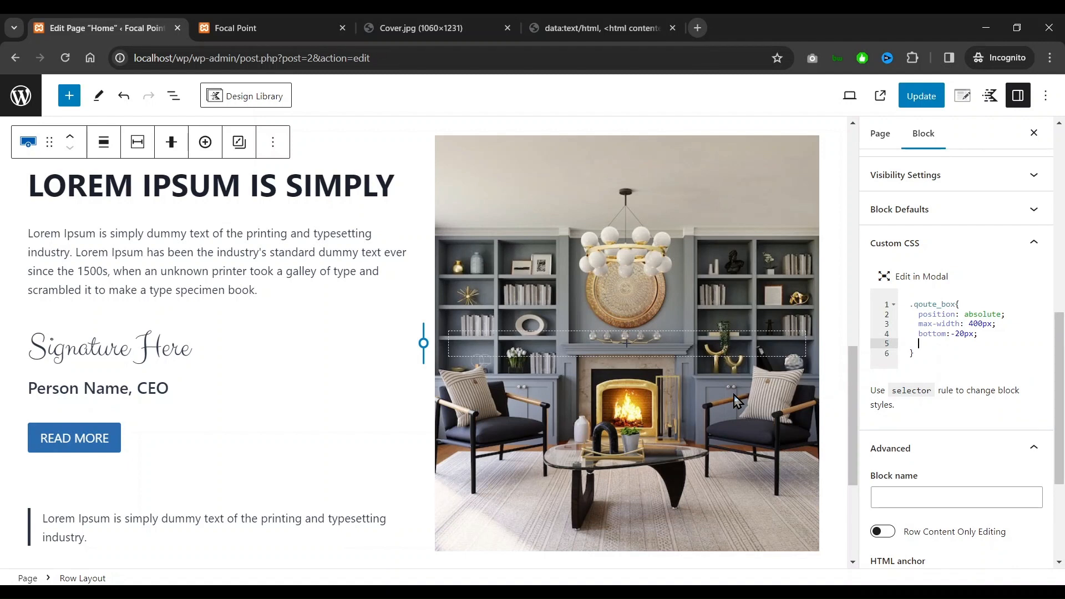
{"action": "type", "text": "righ"}
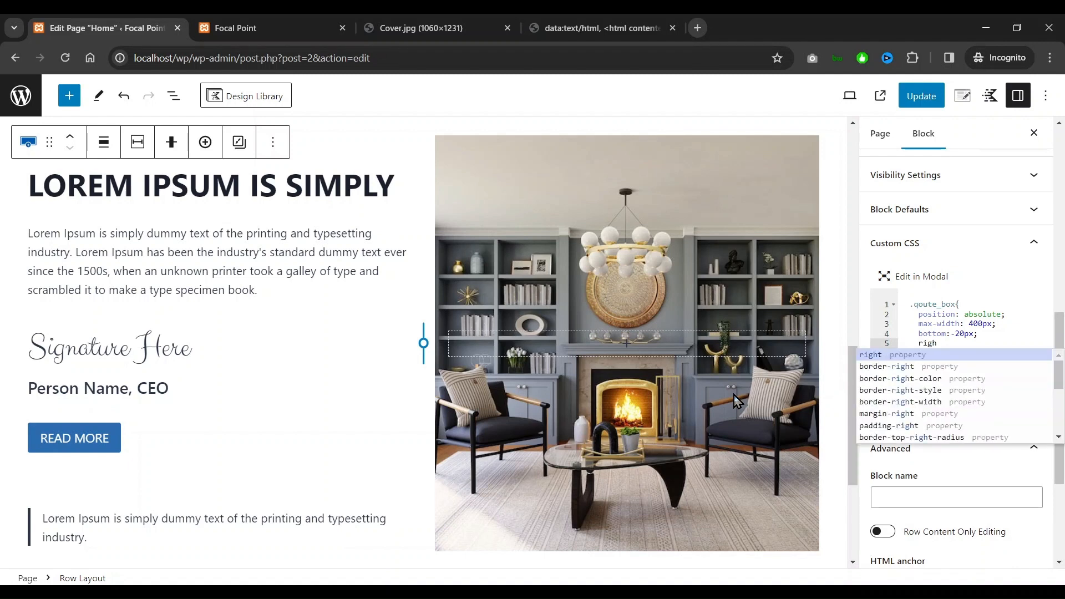
{"action": "type", "text": ":"}
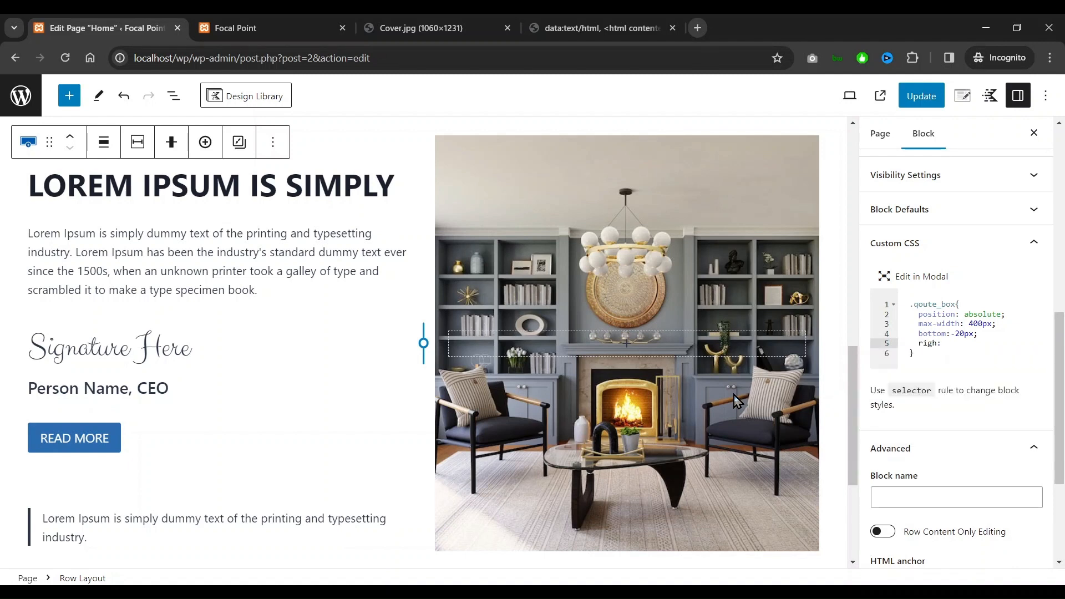
{"action": "key", "text": "BackSpace"}
{"action": "type", "text": "t:-50px"}
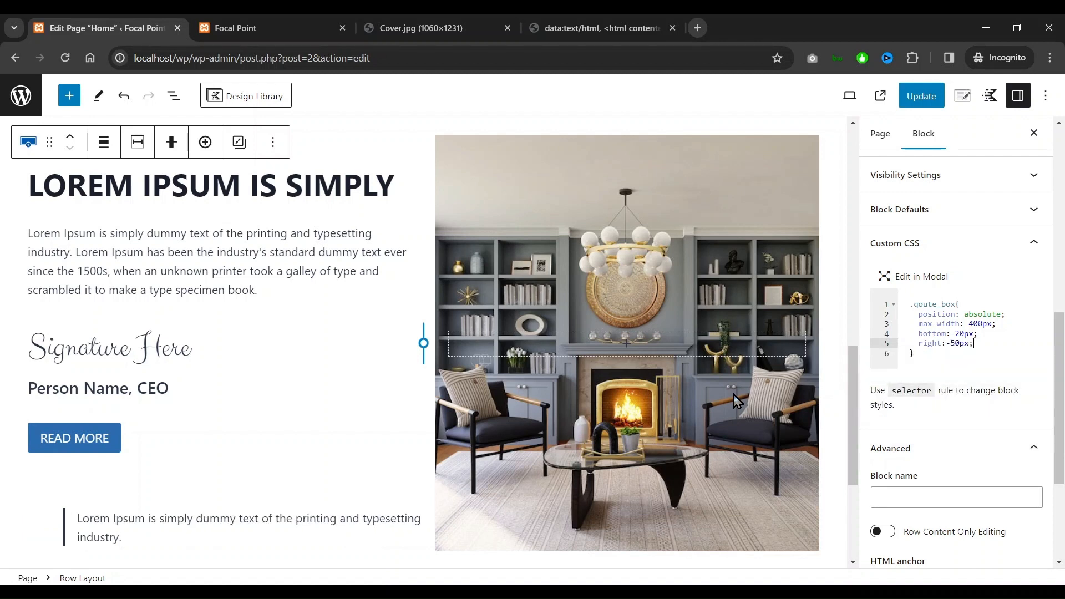
{"action": "type", "text": ";"}
{"action": "key", "text": "Return"}
Give the .qoute_box rule a white background
{"action": "type", "text": "back"}
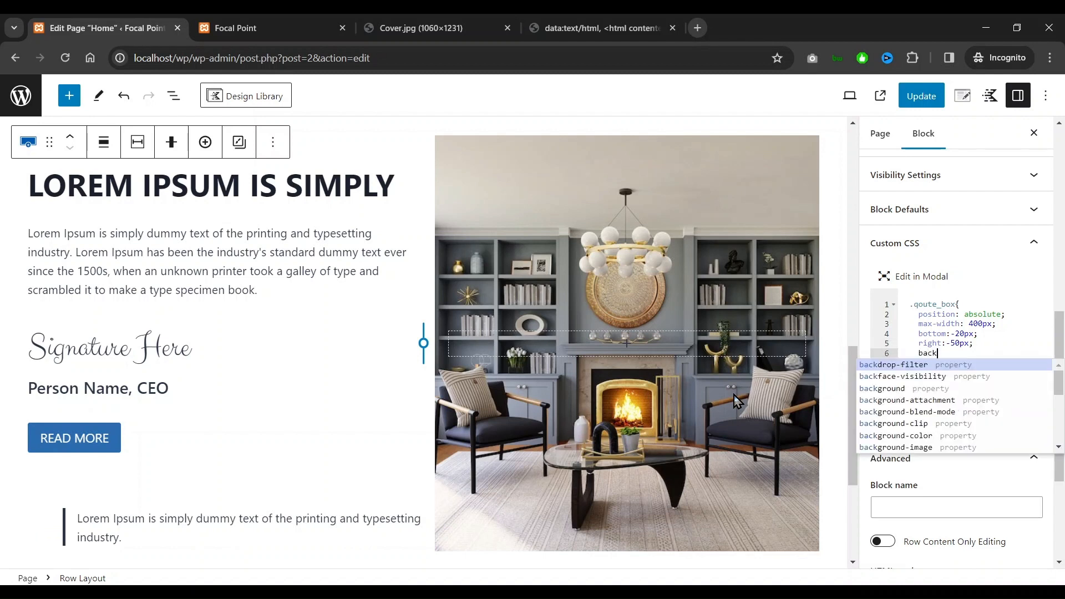
{"action": "type", "text": "gr"}
{"action": "key", "text": "Return"}
{"action": "type", "text": "white;"}
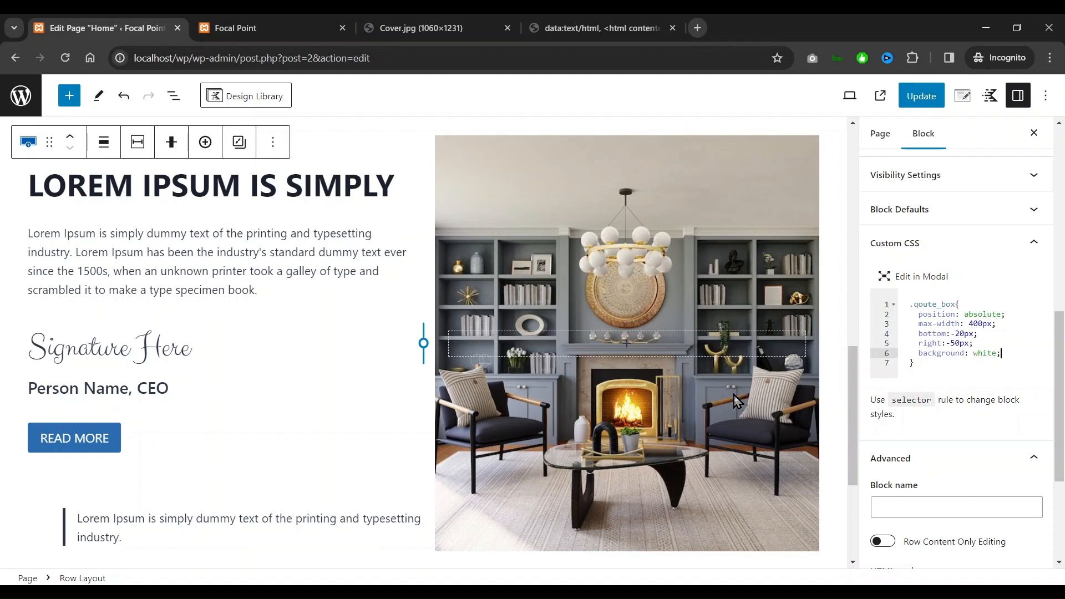
{"action": "key", "text": "Return"}
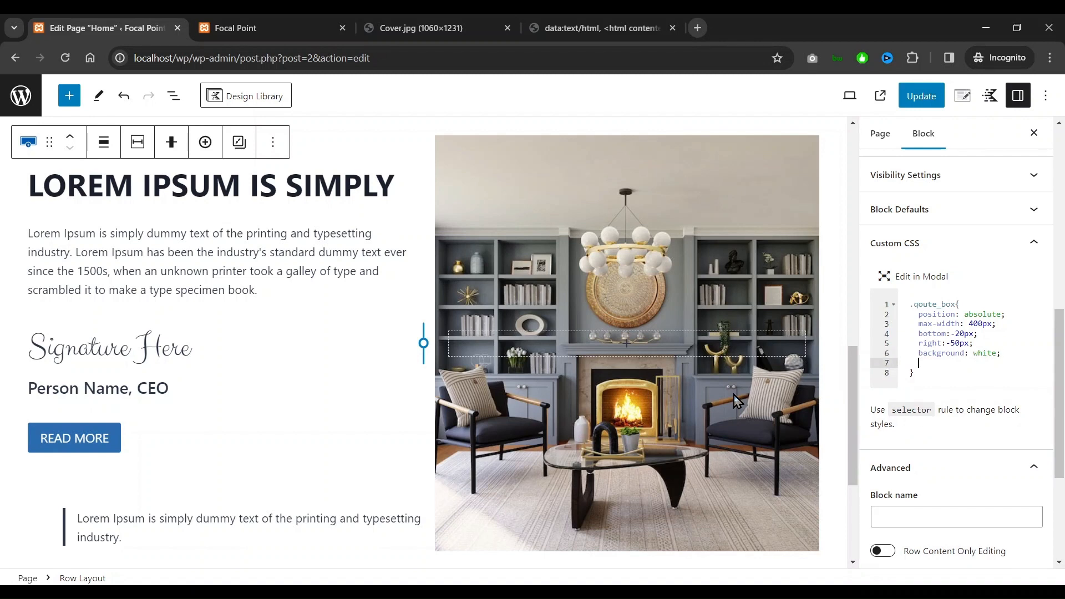
Add a box-shadow of 0px 0px 5px gray to the .qoute_box rule
{"action": "type", "text": "box-sh"}
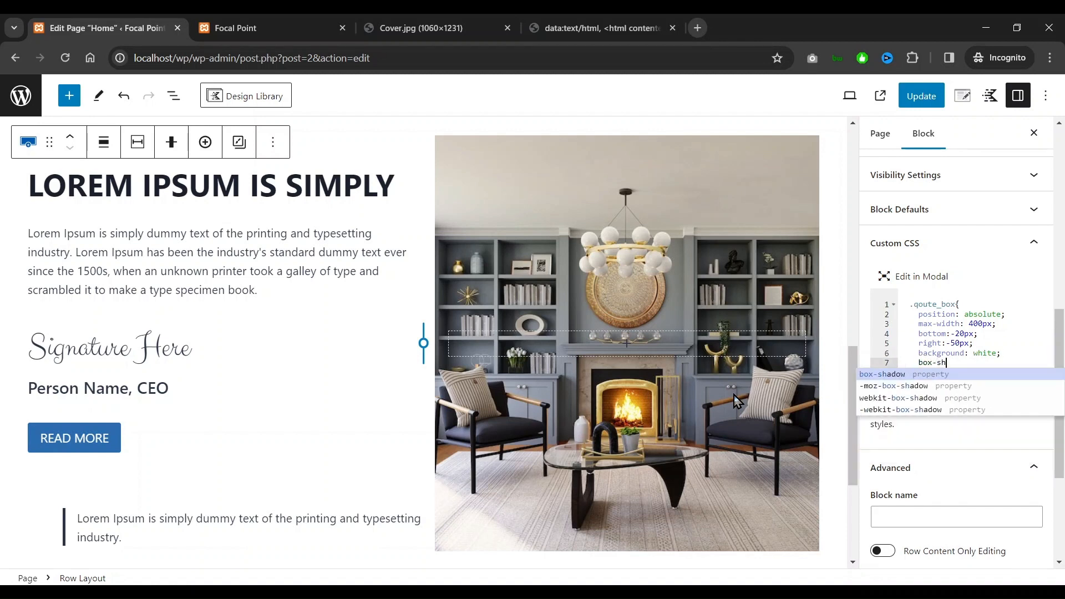
{"action": "type", "text": "adow:"}
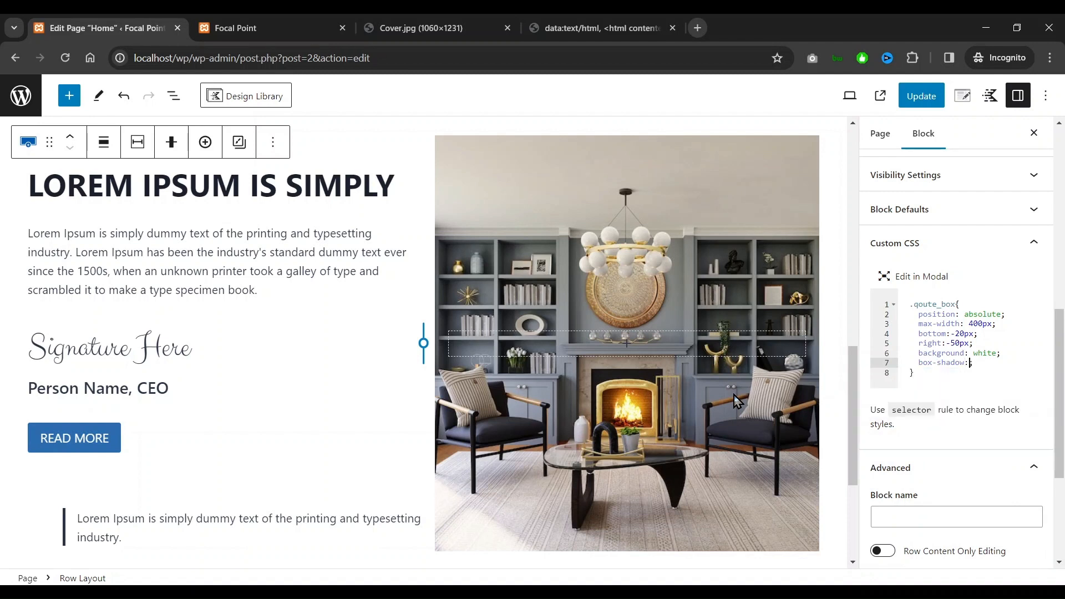
{"action": "type", "text": "0px 0px "}
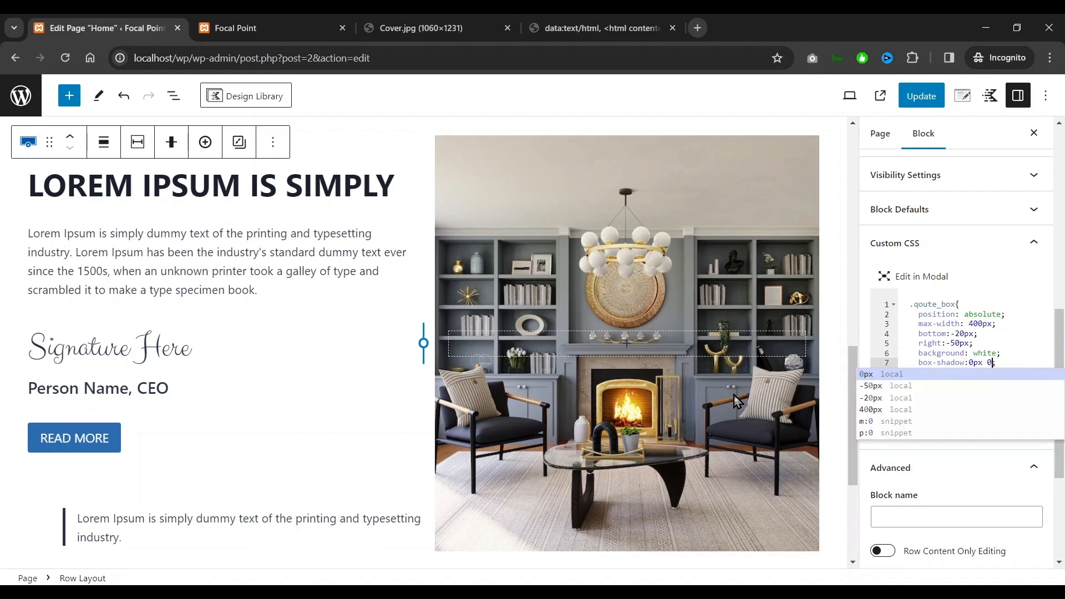
{"action": "type", "text": "5"}
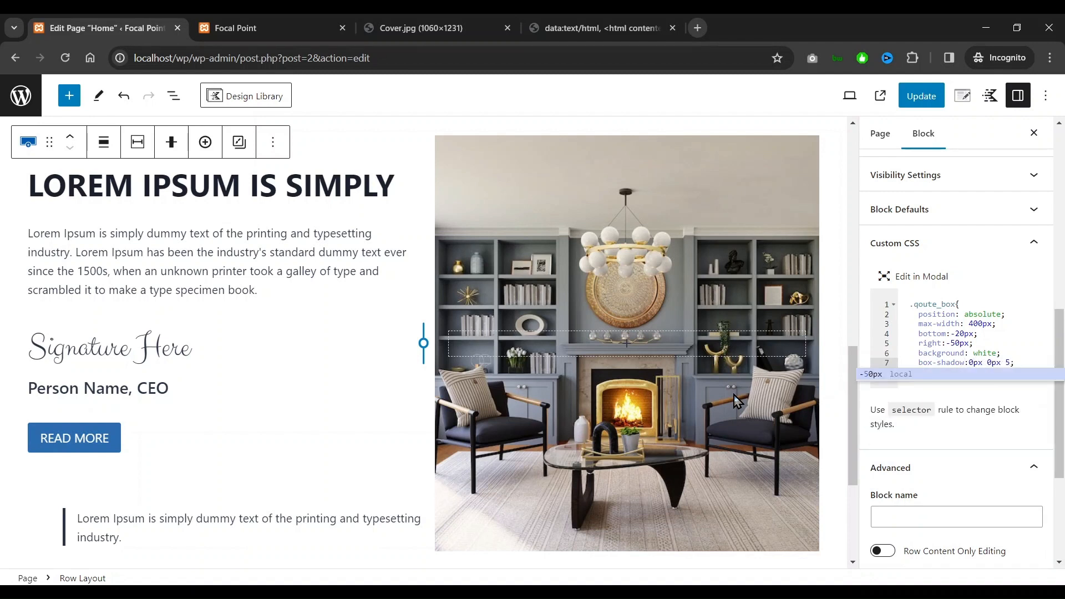
{"action": "type", "text": "px gray"}
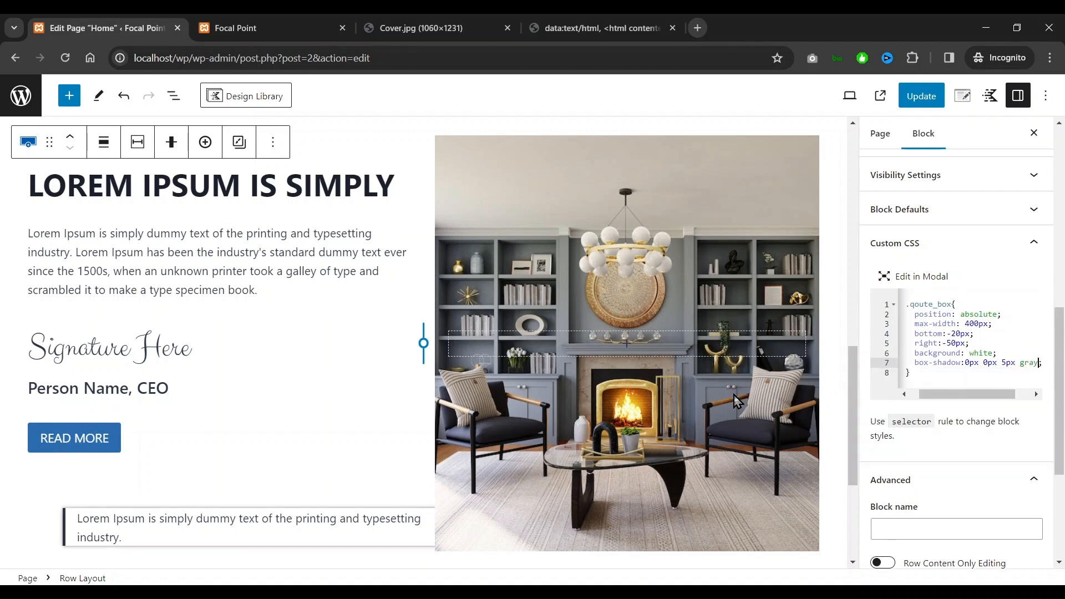
{"action": "key", "text": "Return"}
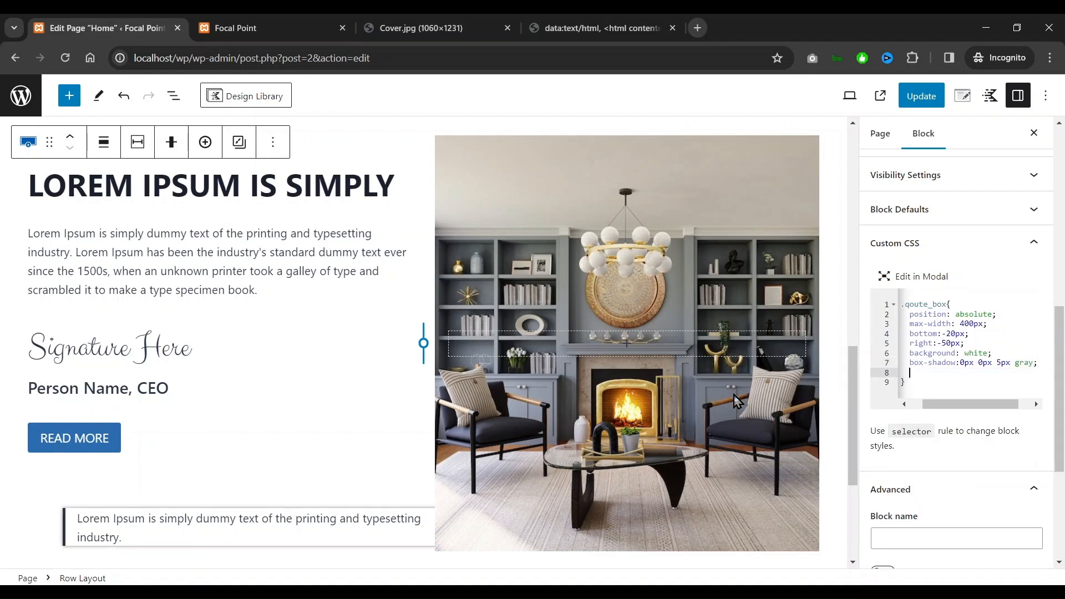
Add 15px padding to the .qoute_box rule and check the quote box against the image column
{"action": "type", "text": "padd"}
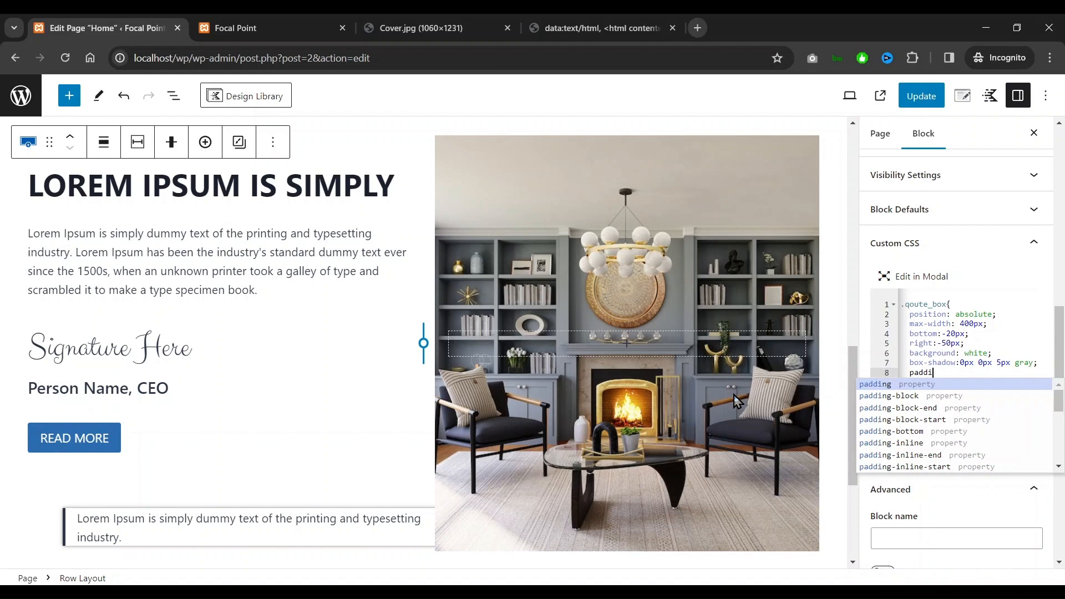
{"action": "type", "text": "i"}
{"action": "key", "text": "Return"}
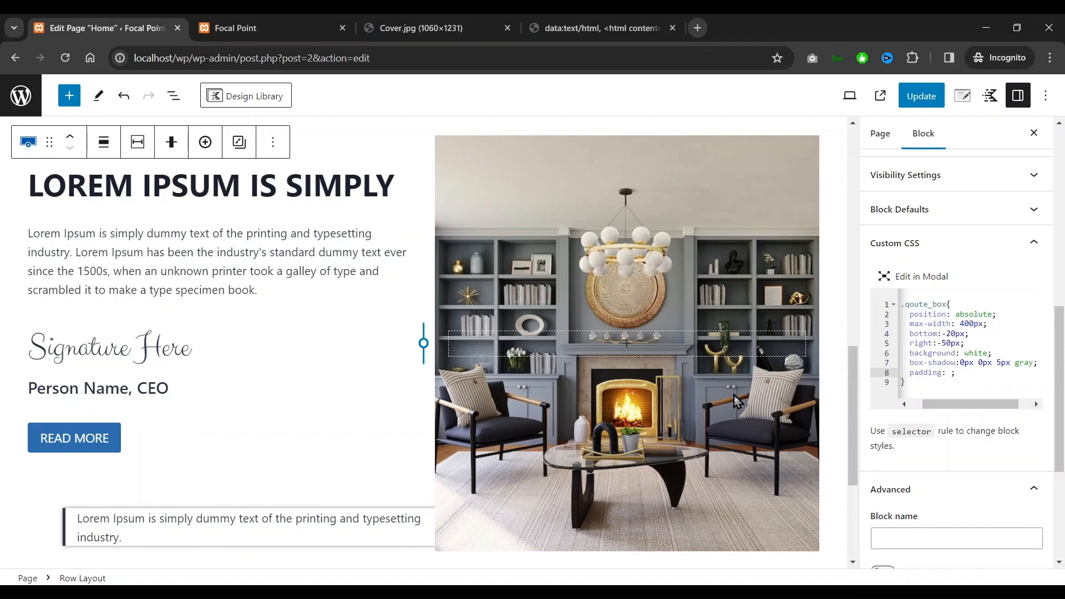
{"action": "type", "text": "15px"}
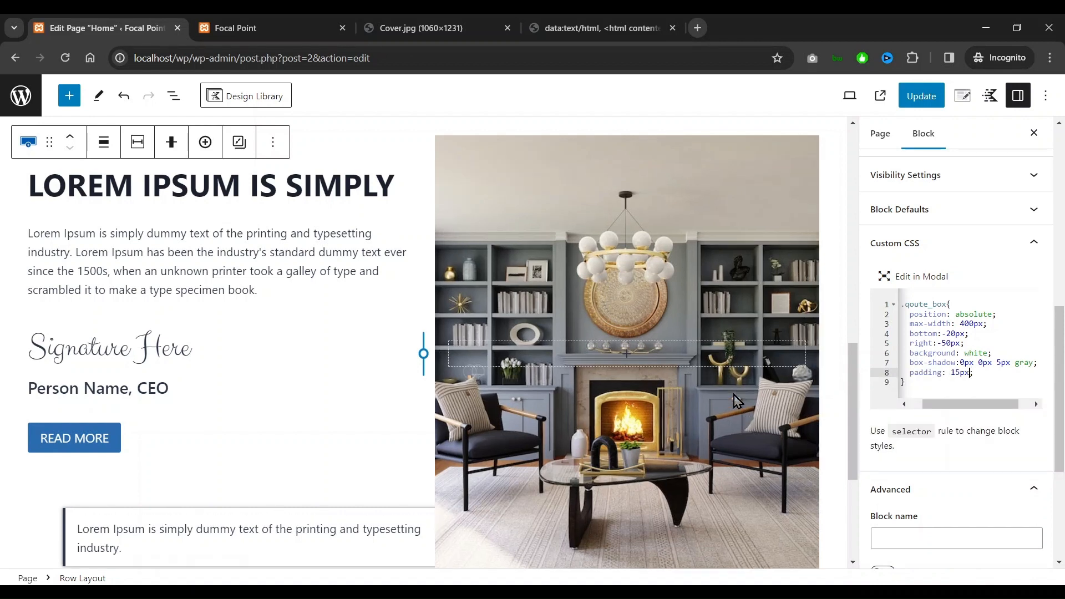
{"action": "scroll", "coordinate": [476, 404], "scroll_direction": "down", "scroll_amount": 3}
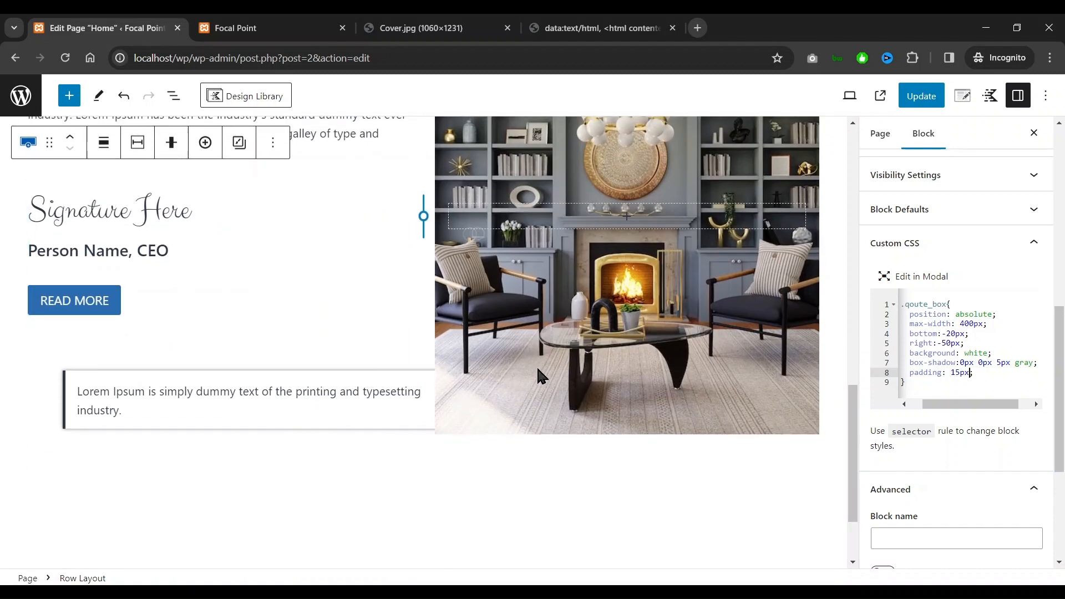
{"action": "scroll", "coordinate": [536, 368], "scroll_direction": "up", "scroll_amount": 1}
{"action": "scroll", "coordinate": [488, 408], "scroll_direction": "up", "scroll_amount": 2}
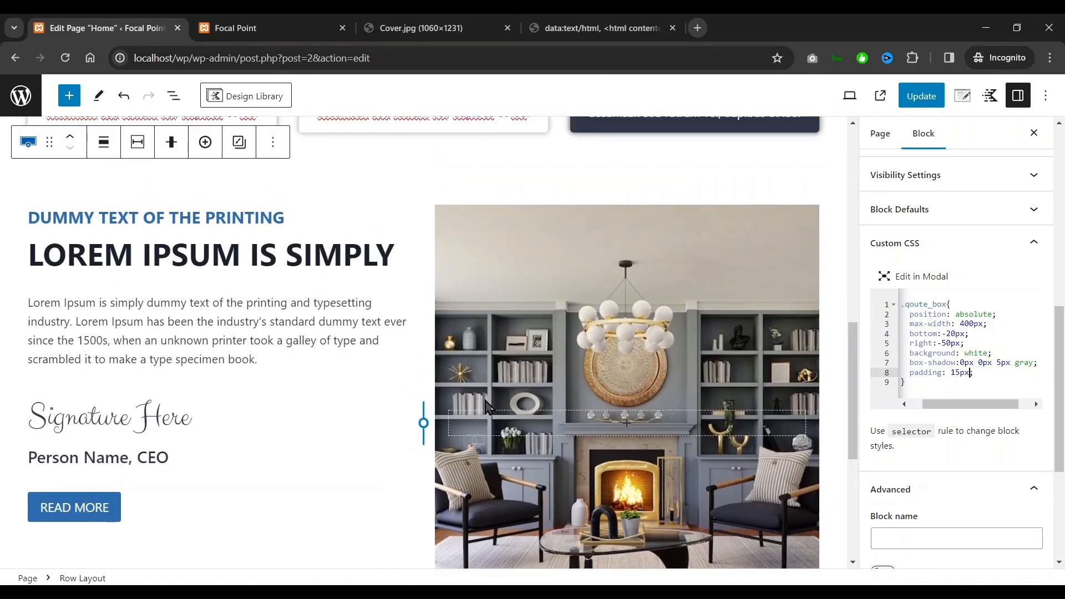
Set the Z Index Control of the image column's section to 1 and check the overlap with the quote box
{"action": "left_click", "coordinate": [499, 246]}
{"action": "scroll", "coordinate": [516, 250], "scroll_direction": "down", "scroll_amount": 2}
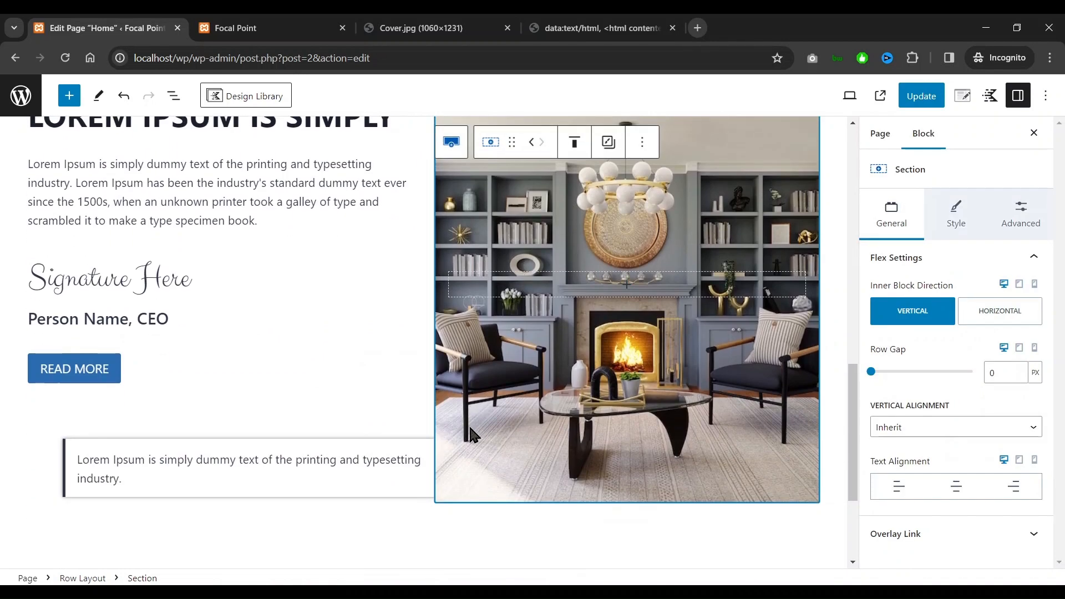
{"action": "scroll", "coordinate": [550, 438], "scroll_direction": "up", "scroll_amount": 2}
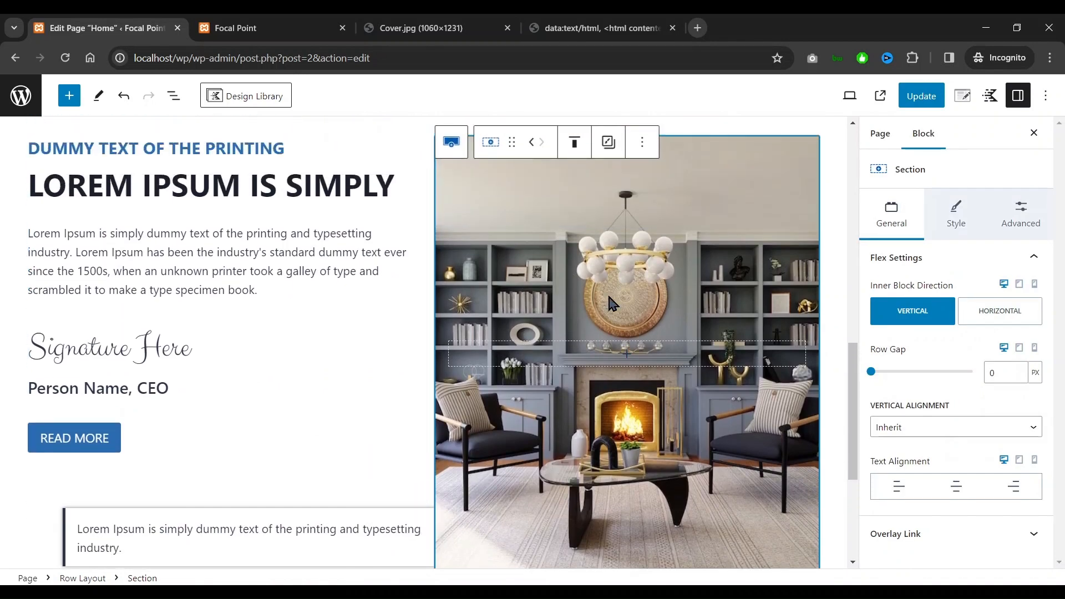
{"action": "left_click", "coordinate": [1023, 213]}
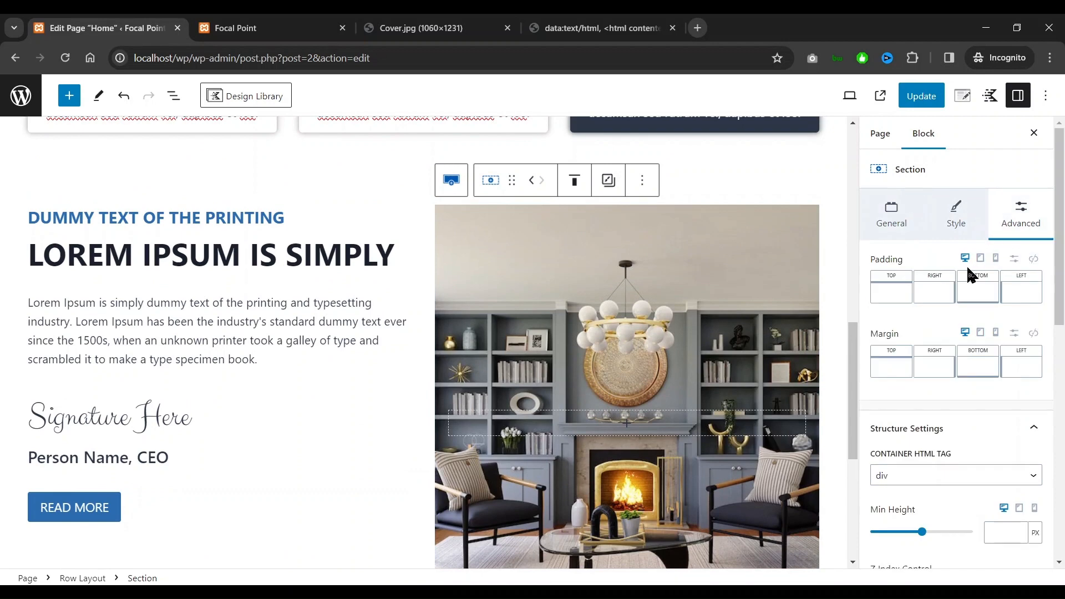
{"action": "scroll", "coordinate": [967, 280], "scroll_direction": "down", "scroll_amount": 2}
{"action": "scroll", "coordinate": [968, 300], "scroll_direction": "down", "scroll_amount": 3}
{"action": "scroll", "coordinate": [977, 308], "scroll_direction": "up", "scroll_amount": 1}
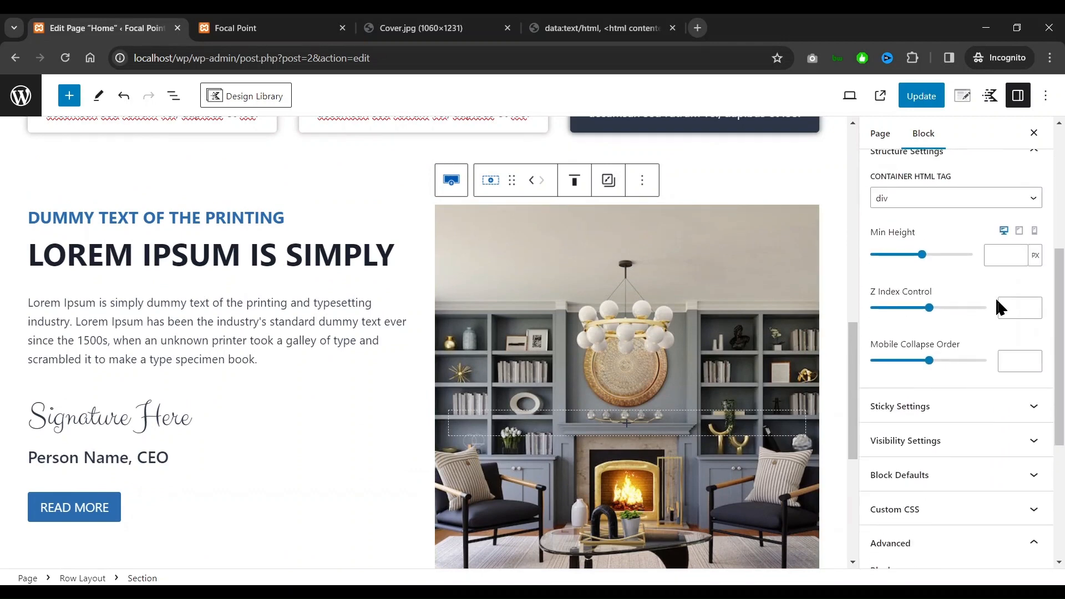
{"action": "left_click", "coordinate": [1012, 307]}
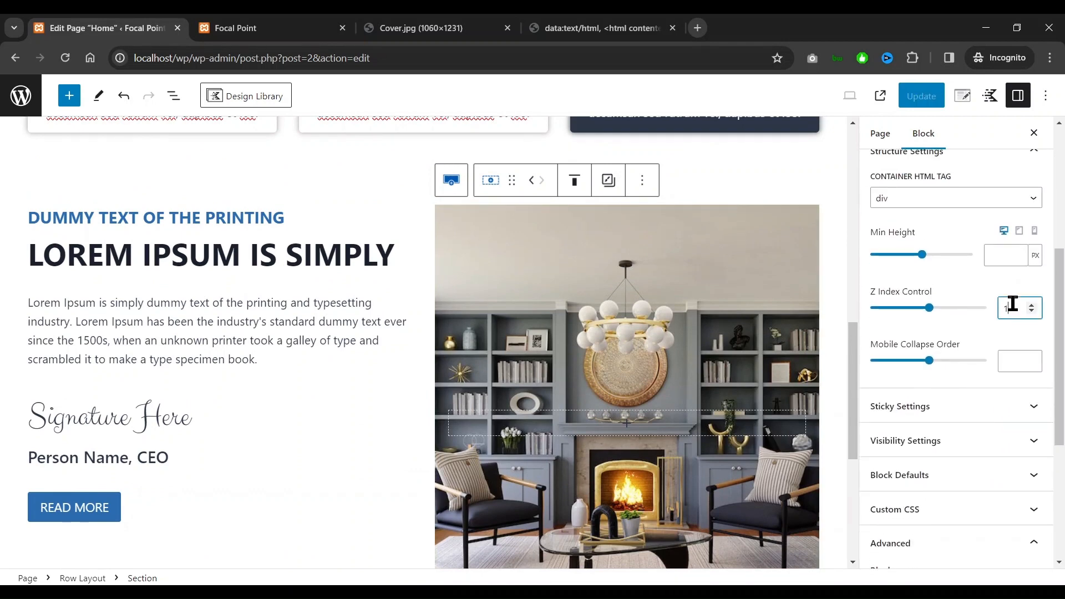
{"action": "type", "text": "1"}
{"action": "scroll", "coordinate": [538, 427], "scroll_direction": "down", "scroll_amount": 3}
{"action": "scroll", "coordinate": [537, 425], "scroll_direction": "up", "scroll_amount": 1}
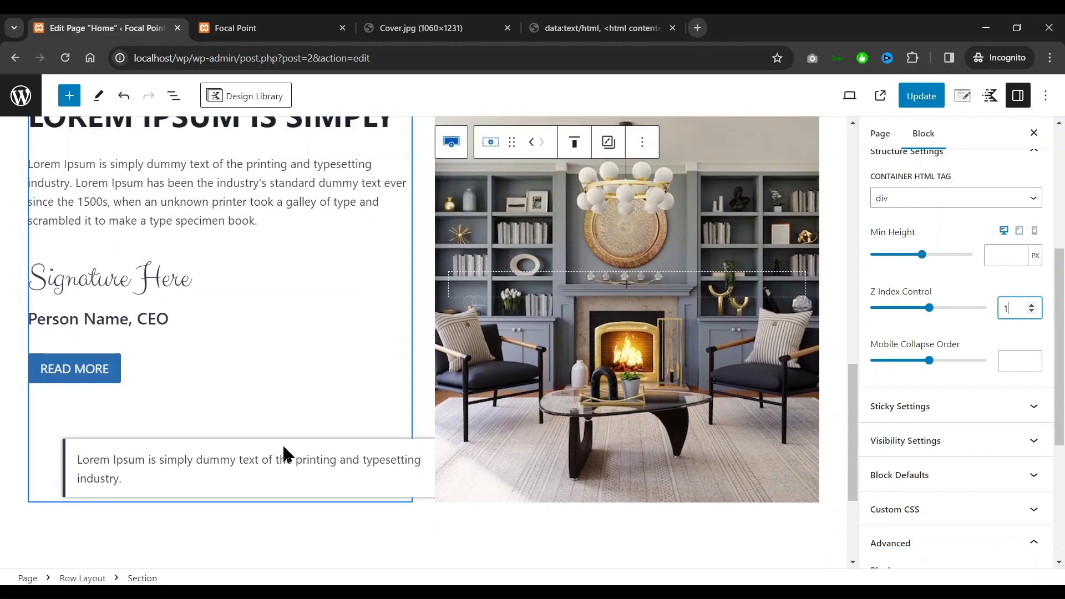
Open the Custom CSS of the two-column Row Layout that contains the quote box and the image
{"action": "left_click", "coordinate": [283, 450]}
{"action": "left_click", "coordinate": [117, 414]}
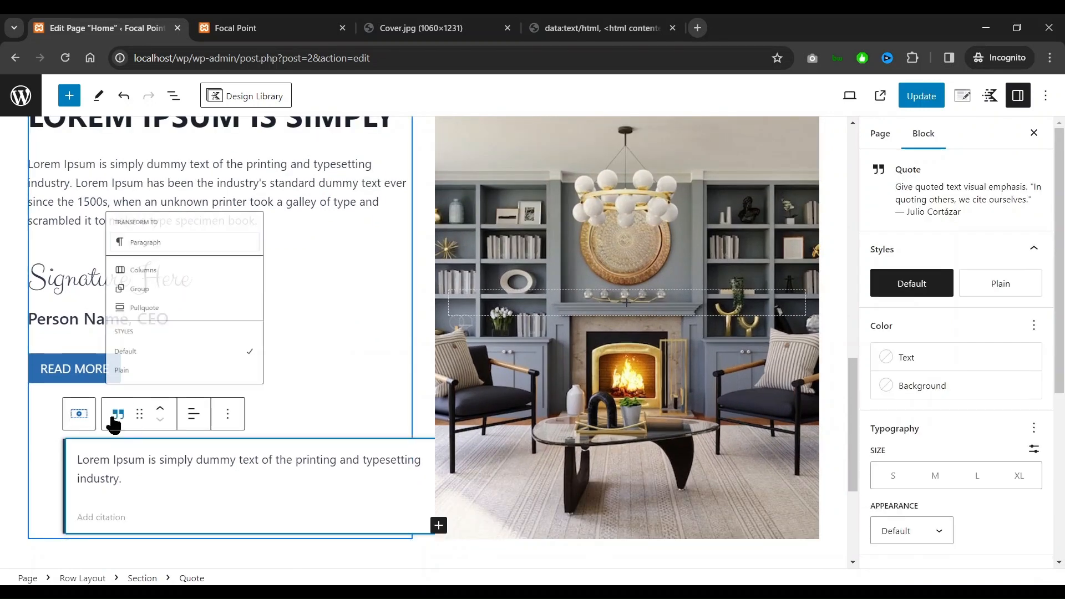
{"action": "scroll", "coordinate": [266, 411], "scroll_direction": "up", "scroll_amount": 4}
{"action": "left_click", "coordinate": [465, 311]}
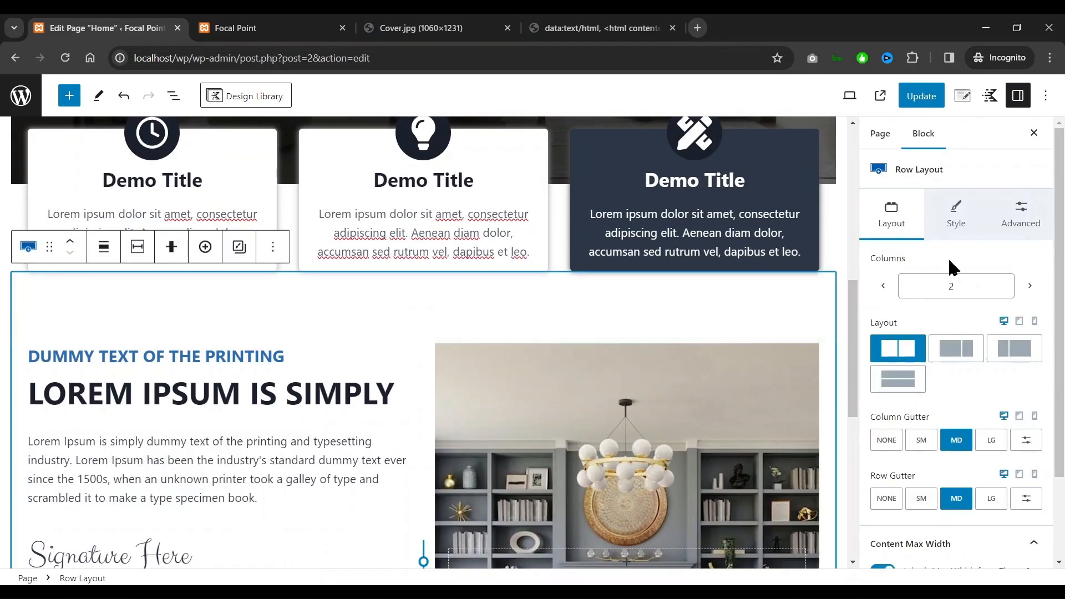
{"action": "left_click", "coordinate": [1023, 215]}
{"action": "scroll", "coordinate": [988, 377], "scroll_direction": "down", "scroll_amount": 4}
{"action": "scroll", "coordinate": [952, 388], "scroll_direction": "up", "scroll_amount": 3}
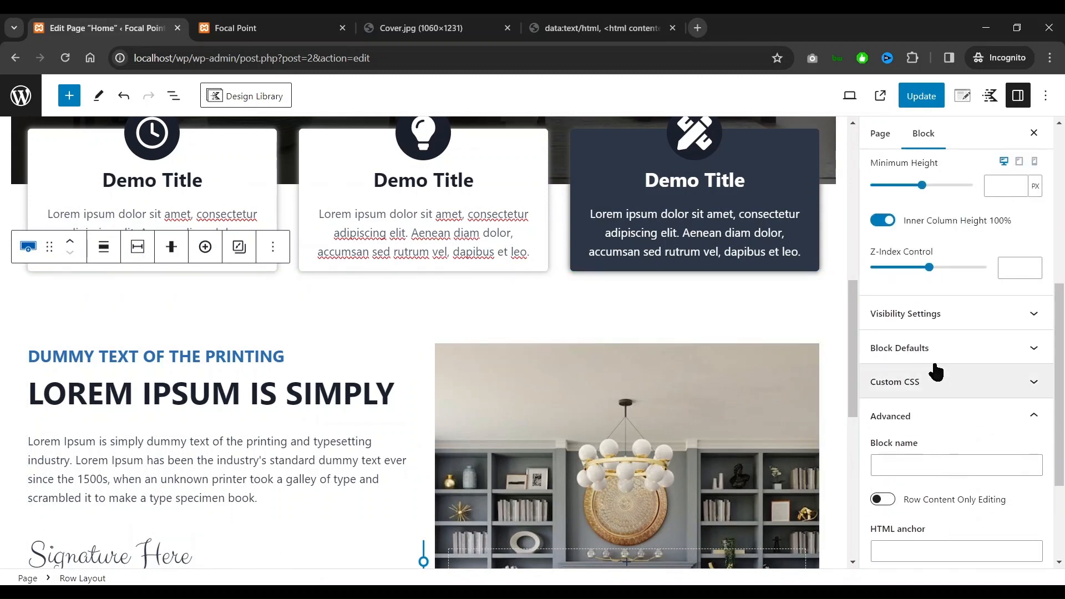
{"action": "left_click", "coordinate": [931, 377]}
Add z-index: 2 to the .qoute_box rule and check how the quote box overlaps the image in the editor
{"action": "scroll", "coordinate": [979, 394], "scroll_direction": "down", "scroll_amount": 4}
{"action": "scroll", "coordinate": [664, 400], "scroll_direction": "down", "scroll_amount": 4}
{"action": "scroll", "coordinate": [664, 400], "scroll_direction": "down", "scroll_amount": 3}
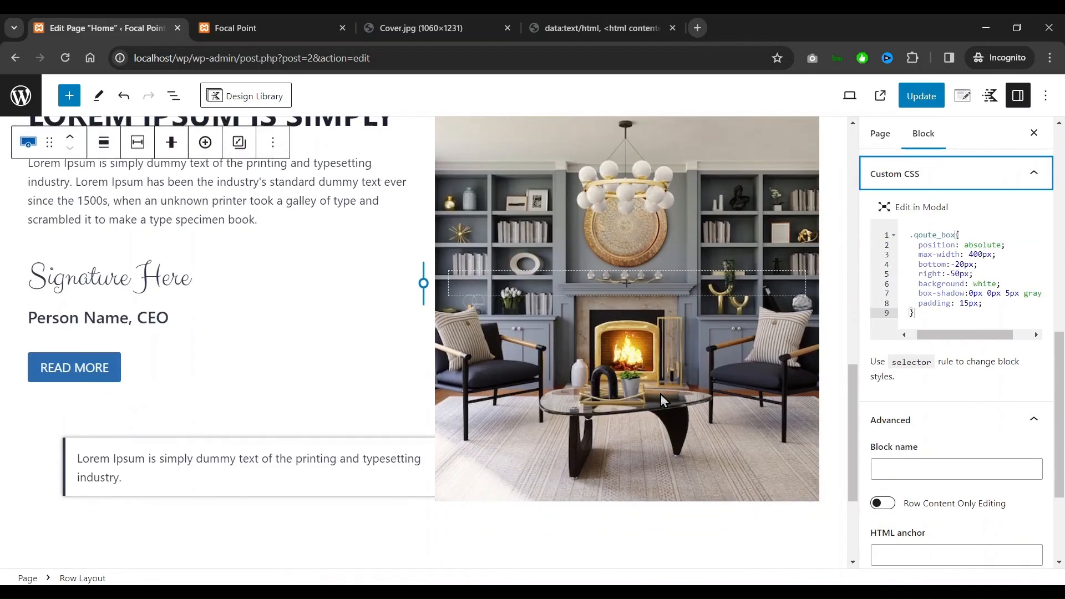
{"action": "left_click", "coordinate": [995, 308]}
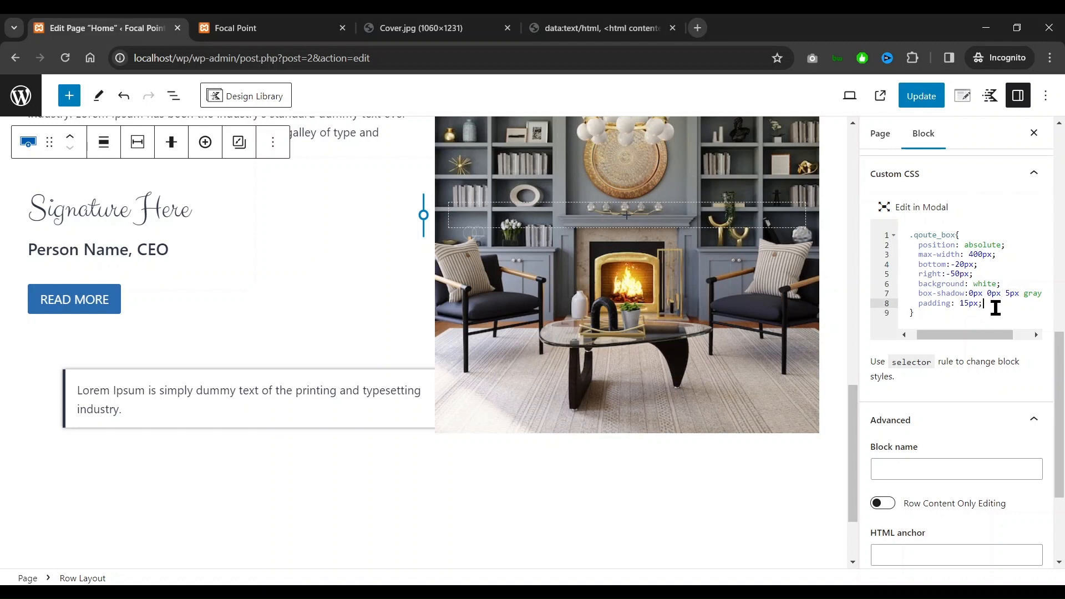
{"action": "key", "text": "Return"}
{"action": "type", "text": "z-"}
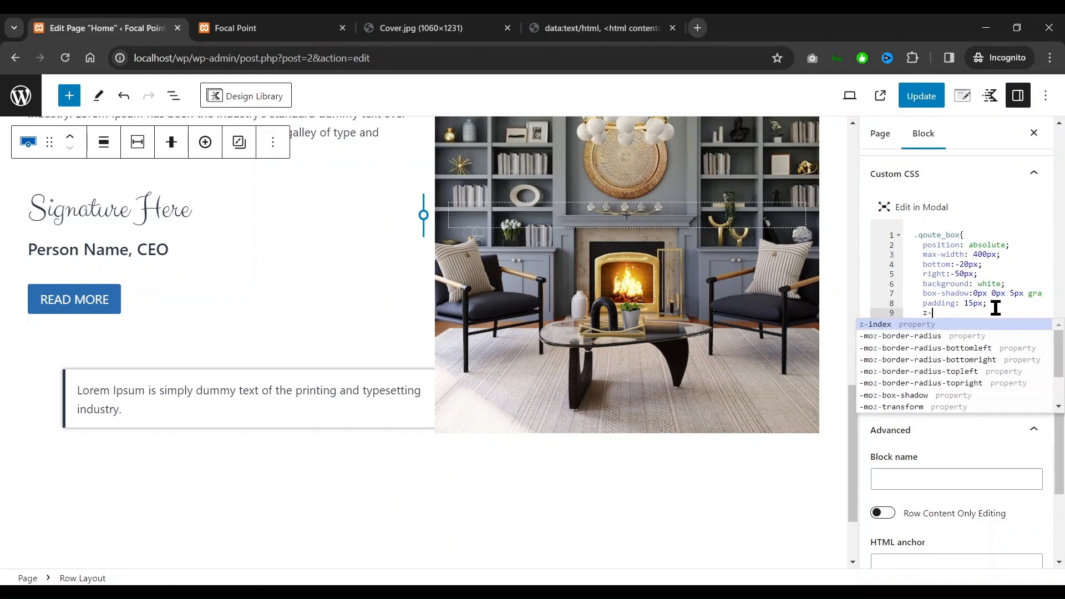
{"action": "key", "text": "Return"}
{"action": "type", "text": "2"}
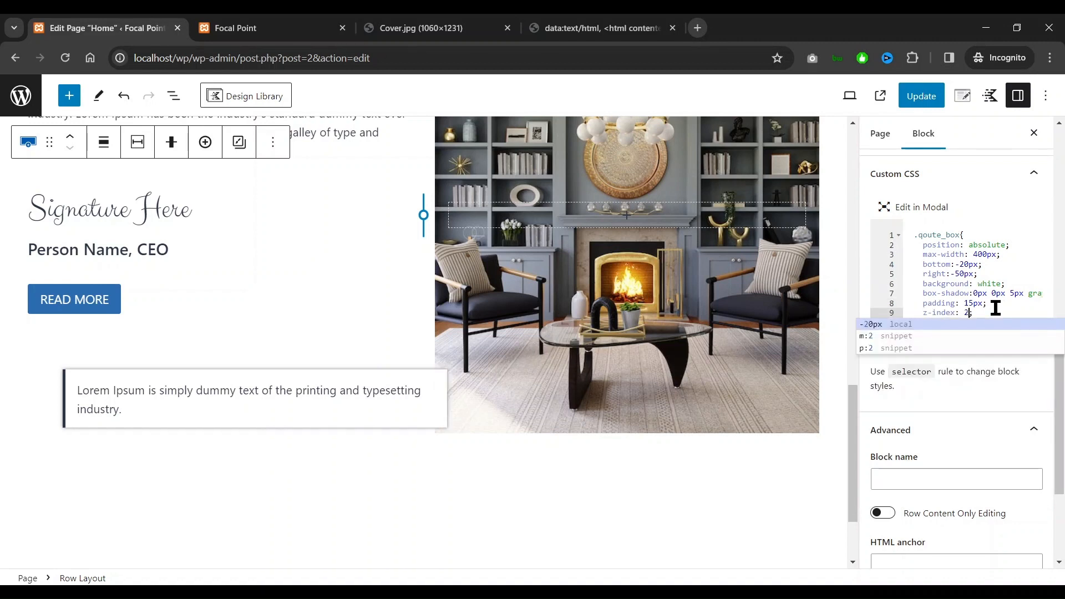
{"action": "left_click", "coordinate": [350, 404]}
{"action": "scroll", "coordinate": [546, 301], "scroll_direction": "up", "scroll_amount": 3}
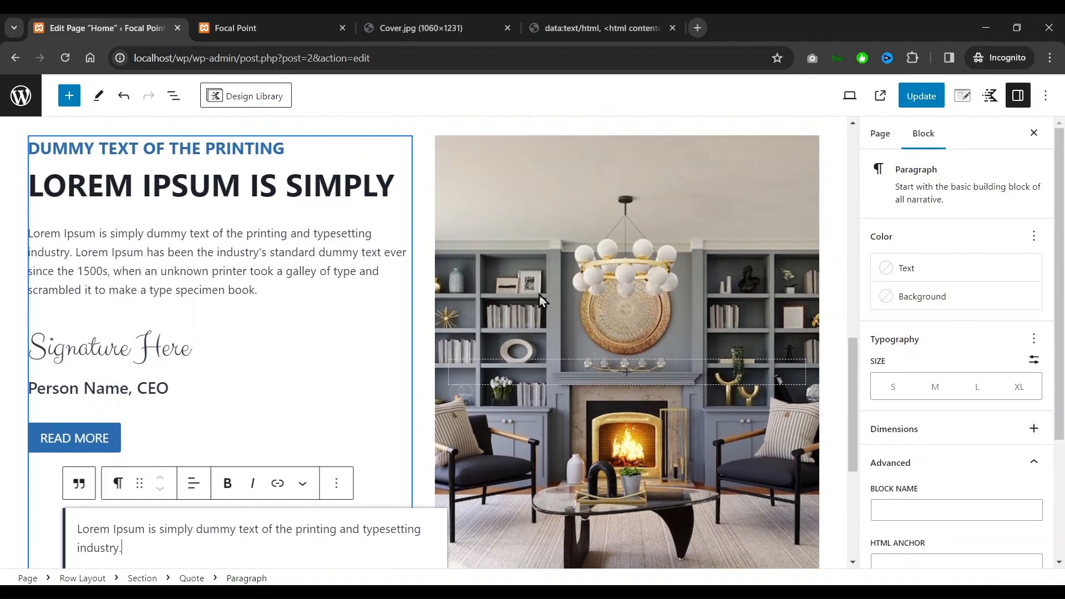
{"action": "scroll", "coordinate": [502, 308], "scroll_direction": "down", "scroll_amount": 3}
{"action": "scroll", "coordinate": [502, 308], "scroll_direction": "up", "scroll_amount": 2}
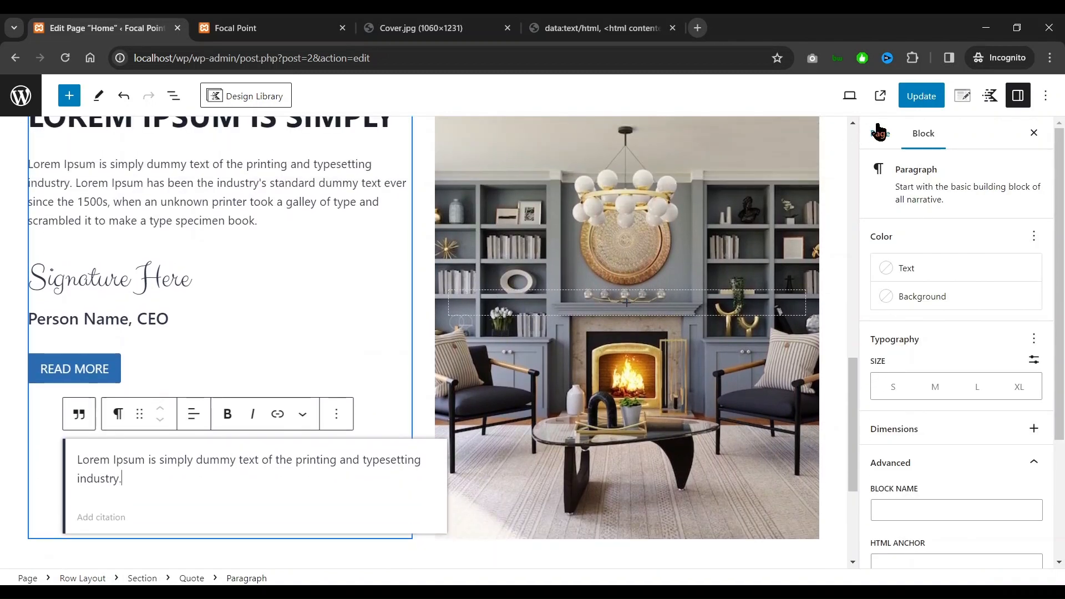
Update the page, reload the live site to check the quote box overlap, and close the developer tools
{"action": "left_click", "coordinate": [925, 97]}
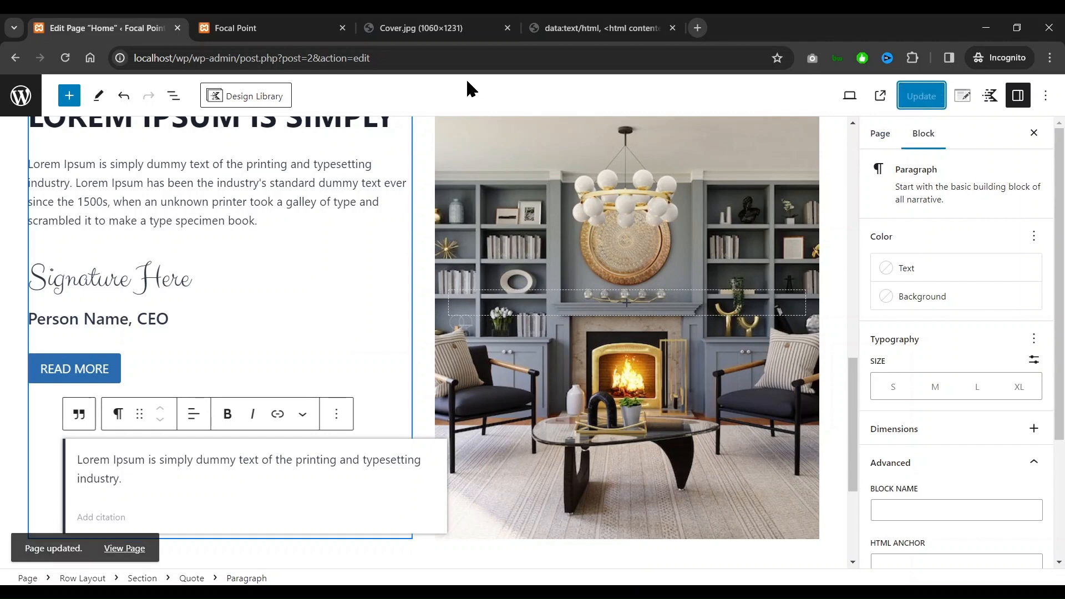
{"action": "left_click", "coordinate": [255, 27]}
{"action": "key", "text": "F5"}
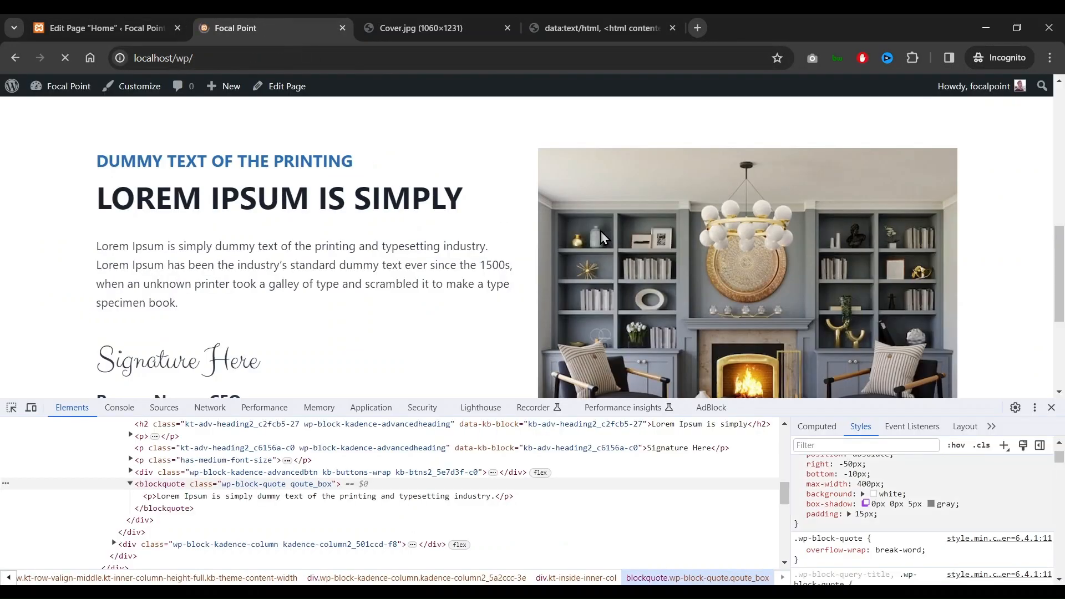
{"action": "scroll", "coordinate": [747, 297], "scroll_direction": "down", "scroll_amount": 3}
{"action": "scroll", "coordinate": [743, 293], "scroll_direction": "up", "scroll_amount": 1}
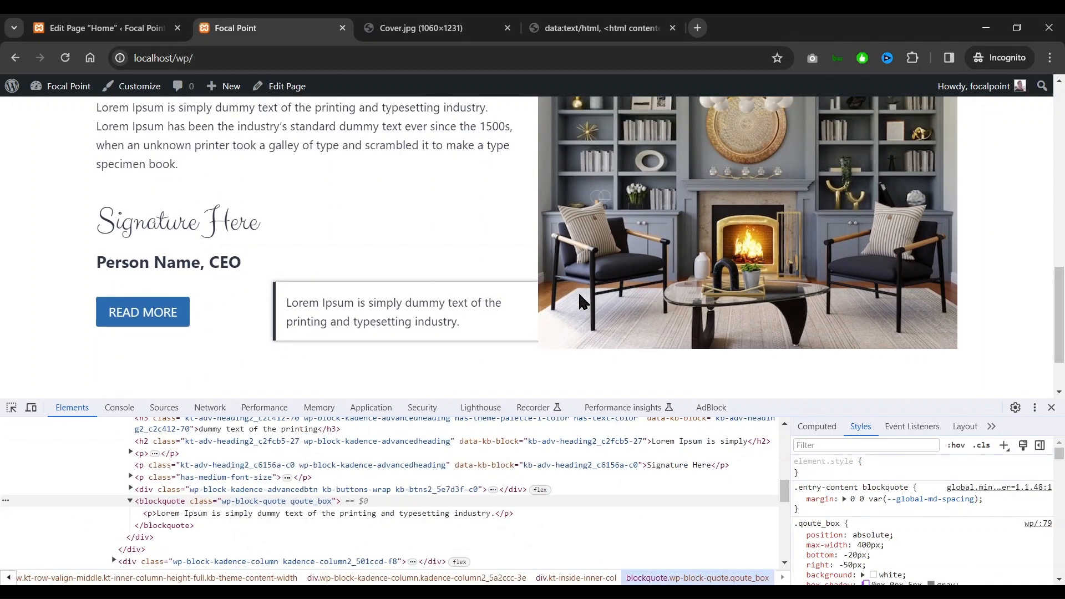
{"action": "key", "text": "F12"}
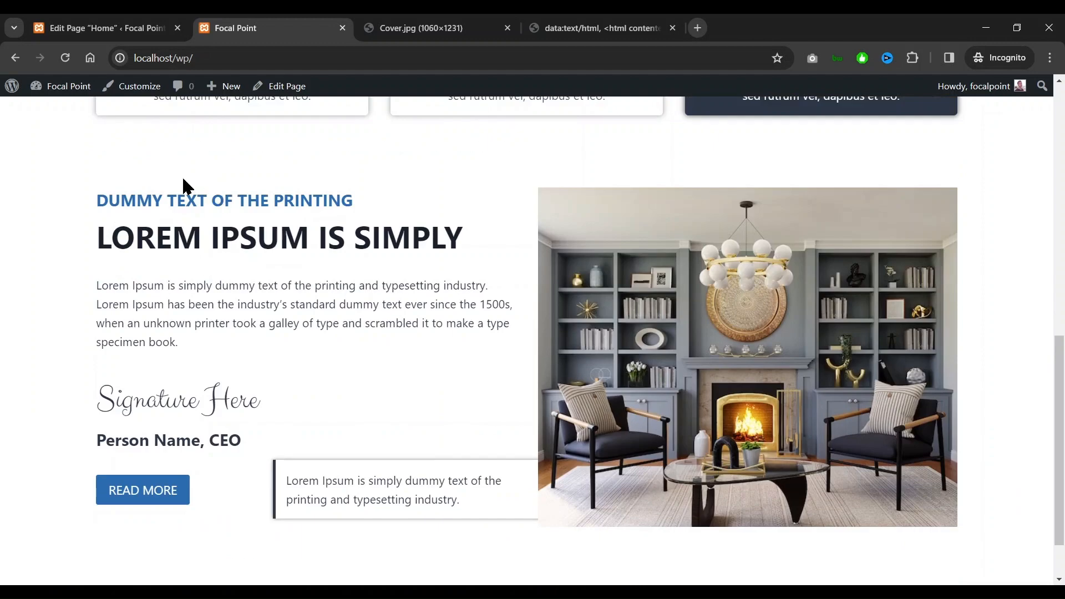
Set the Z Index Control of the image column's section to 0 on the Home page
{"action": "left_click", "coordinate": [106, 28]}
{"action": "scroll", "coordinate": [558, 252], "scroll_direction": "up", "scroll_amount": 3}
{"action": "left_click", "coordinate": [549, 247]}
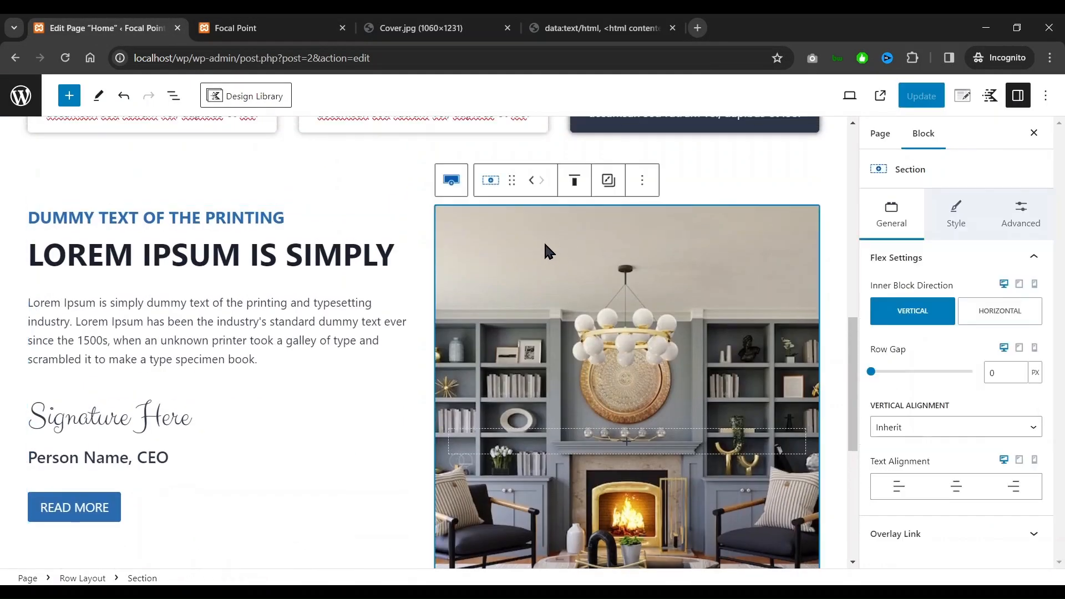
{"action": "left_click", "coordinate": [1023, 225]}
{"action": "scroll", "coordinate": [1023, 249], "scroll_direction": "down", "scroll_amount": 5}
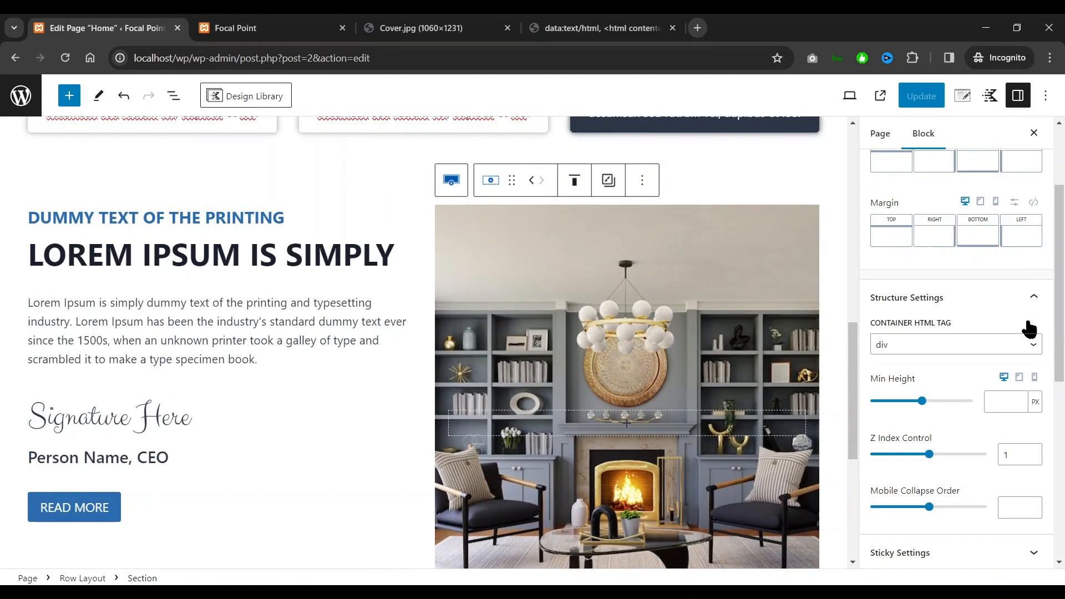
{"action": "left_click", "coordinate": [1032, 313]}
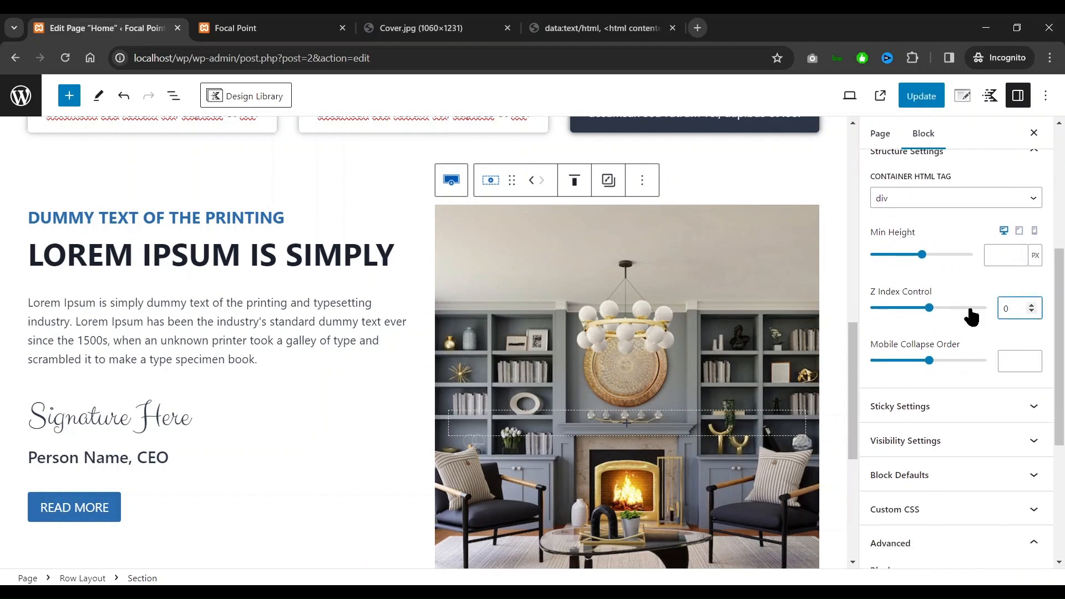
Update the page and reload the live site to check the quote box over the image
{"action": "left_click", "coordinate": [921, 96]}
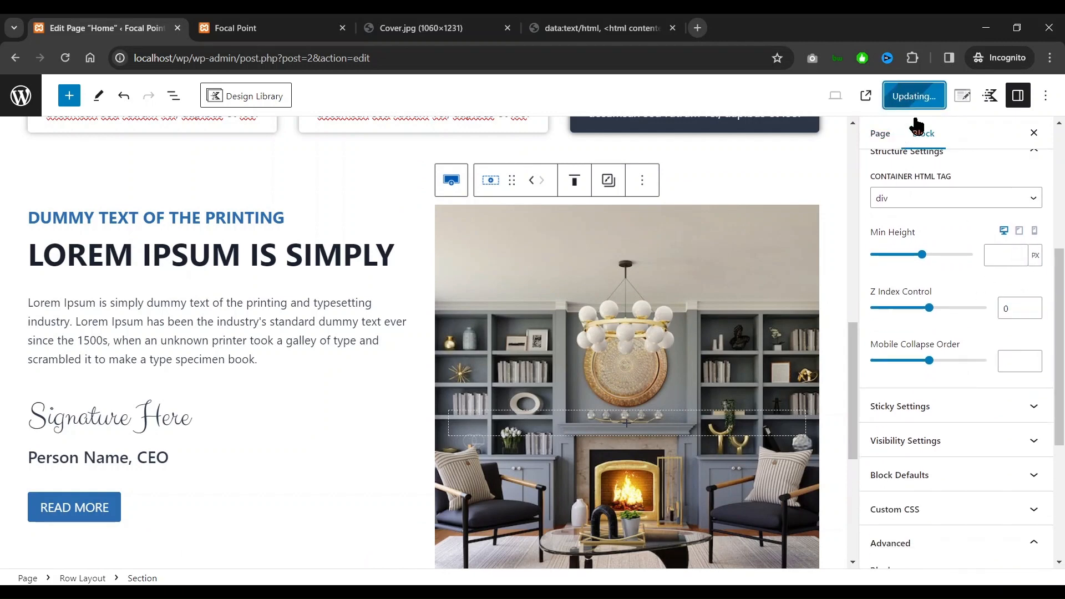
{"action": "left_click", "coordinate": [334, 16]}
{"action": "key", "text": "F5"}
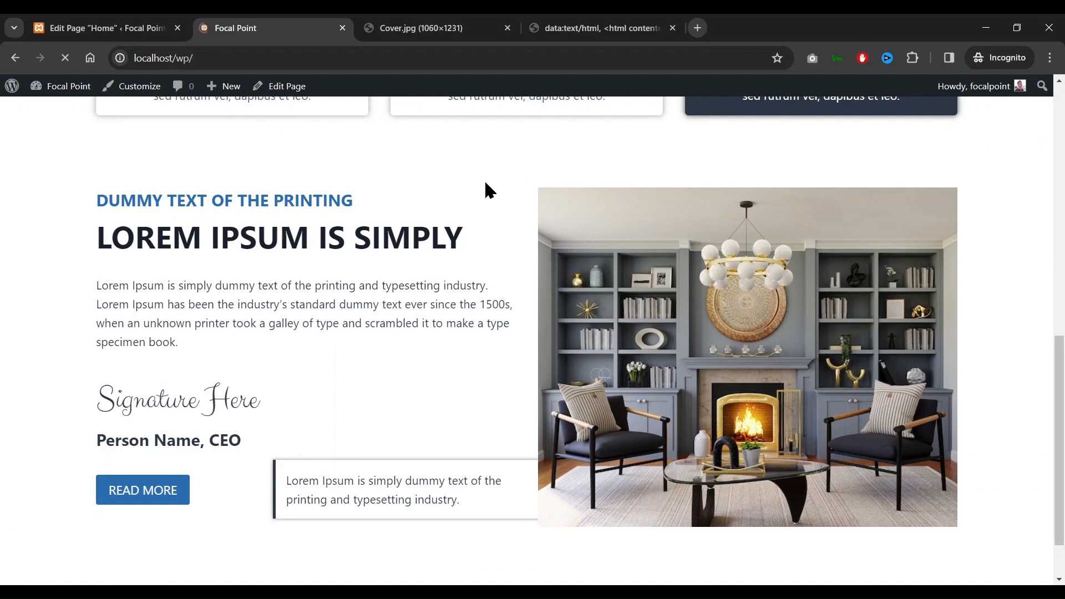
{"action": "scroll", "coordinate": [644, 328], "scroll_direction": "down", "scroll_amount": 1}
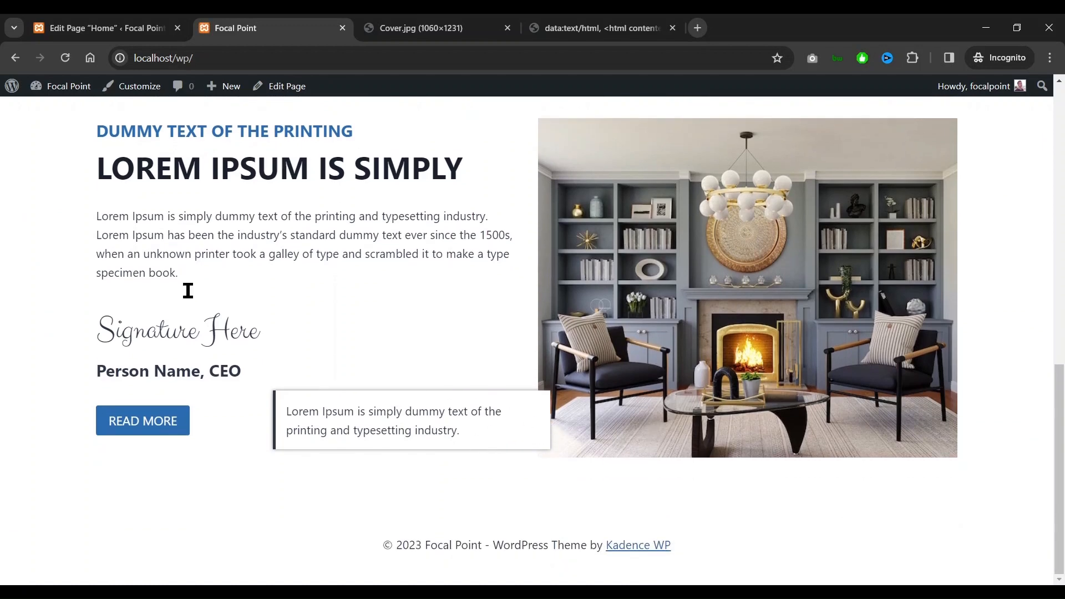
Return to the Home page editor and reopen the Custom CSS of the two-column Row Layout
{"action": "left_click", "coordinate": [108, 28]}
{"action": "scroll", "coordinate": [413, 375], "scroll_direction": "down", "scroll_amount": 3}
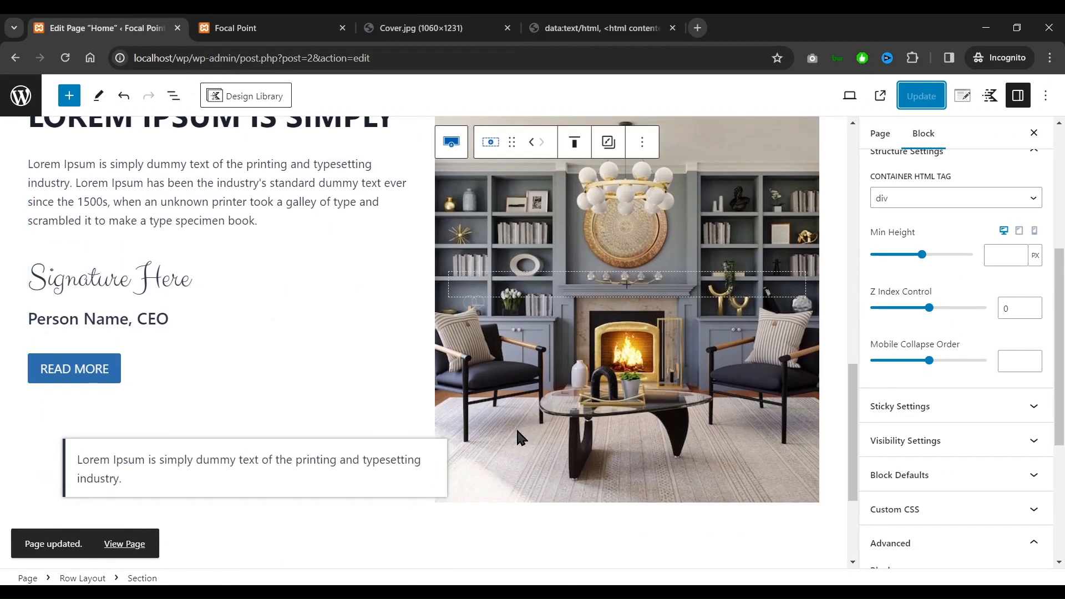
{"action": "scroll", "coordinate": [521, 438], "scroll_direction": "up", "scroll_amount": 4}
{"action": "left_click", "coordinate": [387, 245]}
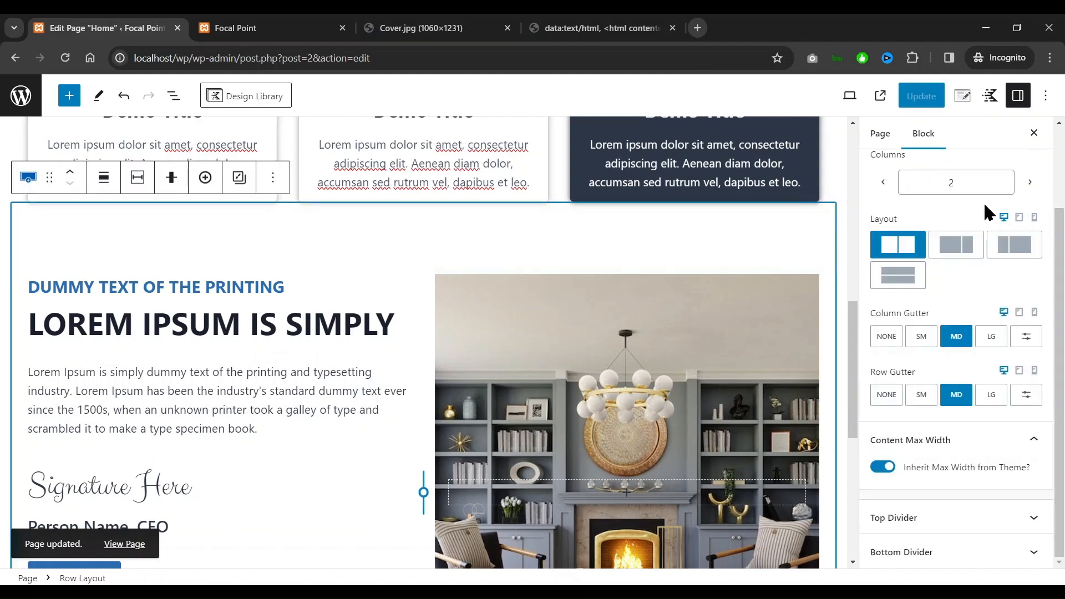
{"action": "scroll", "coordinate": [990, 219], "scroll_direction": "up", "scroll_amount": 4}
{"action": "left_click", "coordinate": [995, 225]}
{"action": "scroll", "coordinate": [954, 333], "scroll_direction": "down", "scroll_amount": 8}
{"action": "left_click", "coordinate": [905, 346]}
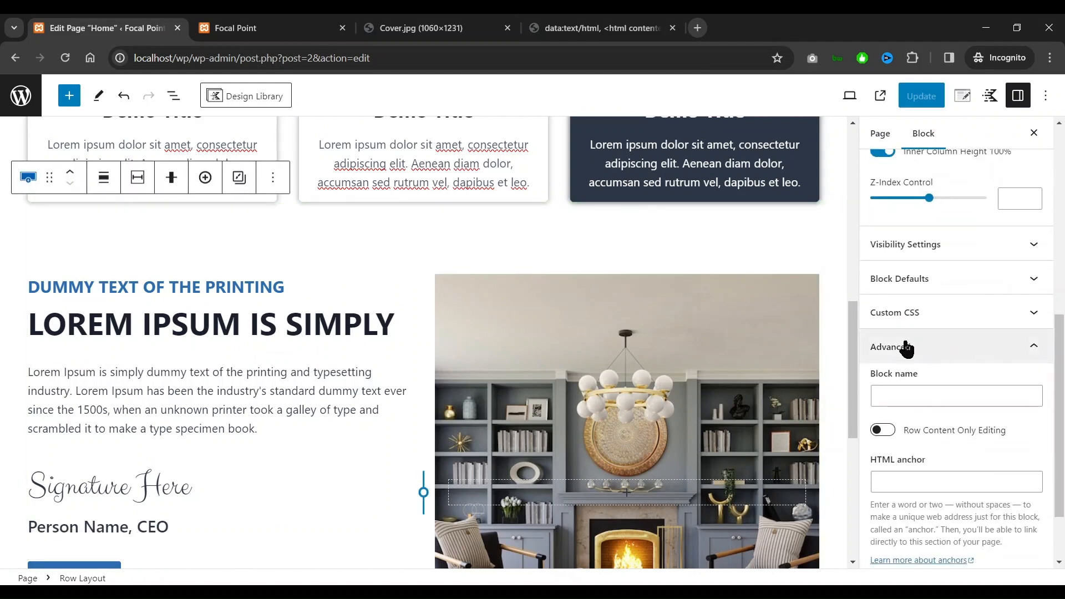
{"action": "left_click", "coordinate": [881, 315]}
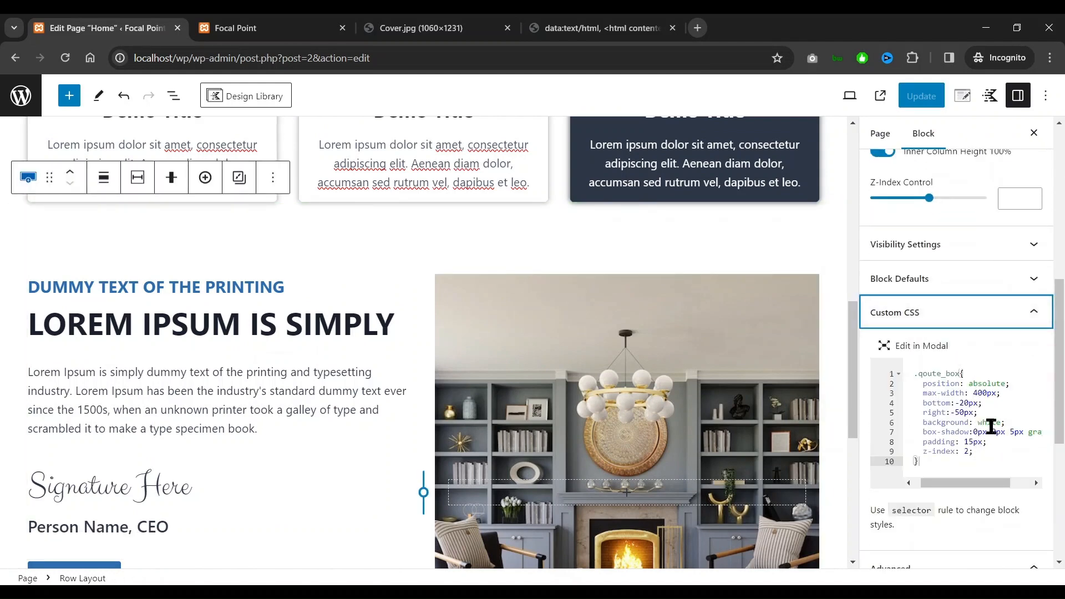
Set the right offset of the .qoute_box rule to -70px, update the page and reload the live site
{"action": "left_click", "coordinate": [964, 414]}
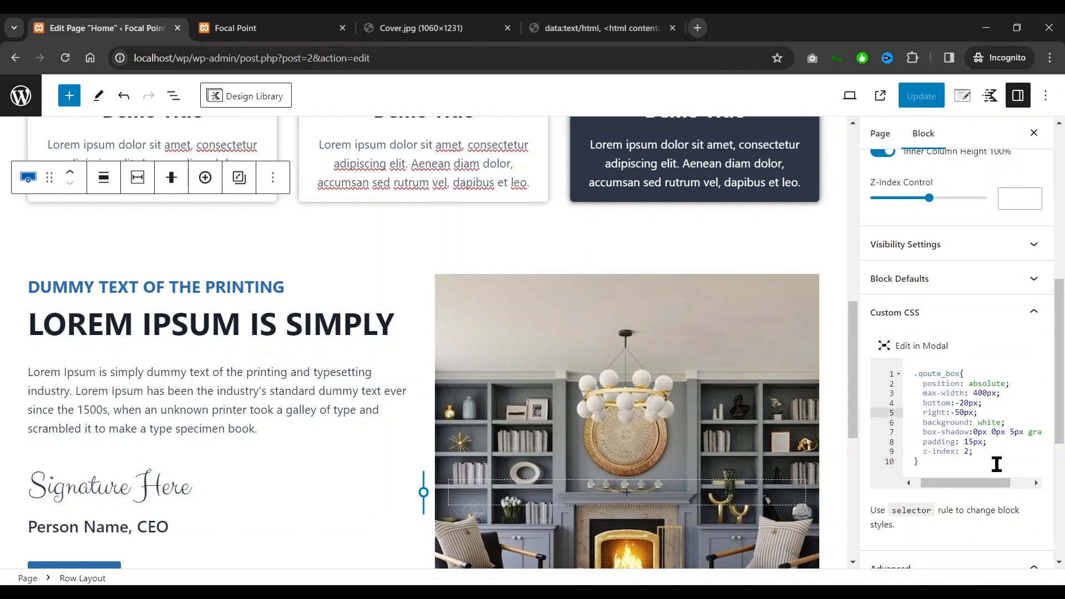
{"action": "key", "text": "BackSpace"}
{"action": "left_click", "coordinate": [925, 99]}
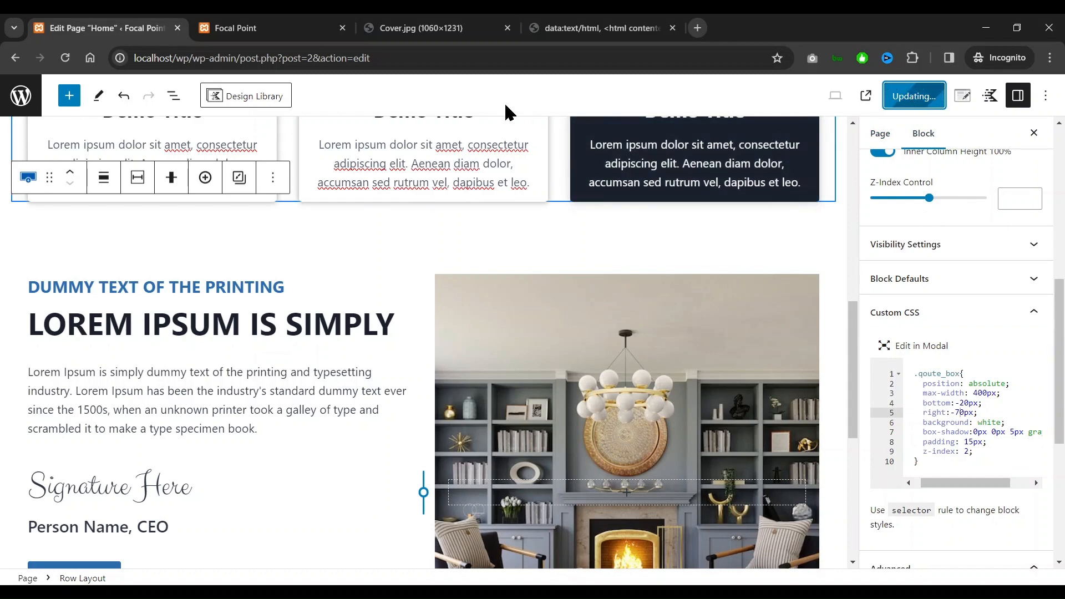
{"action": "left_click", "coordinate": [408, 32]}
{"action": "left_click", "coordinate": [322, 25]}
{"action": "key", "text": "F5"}
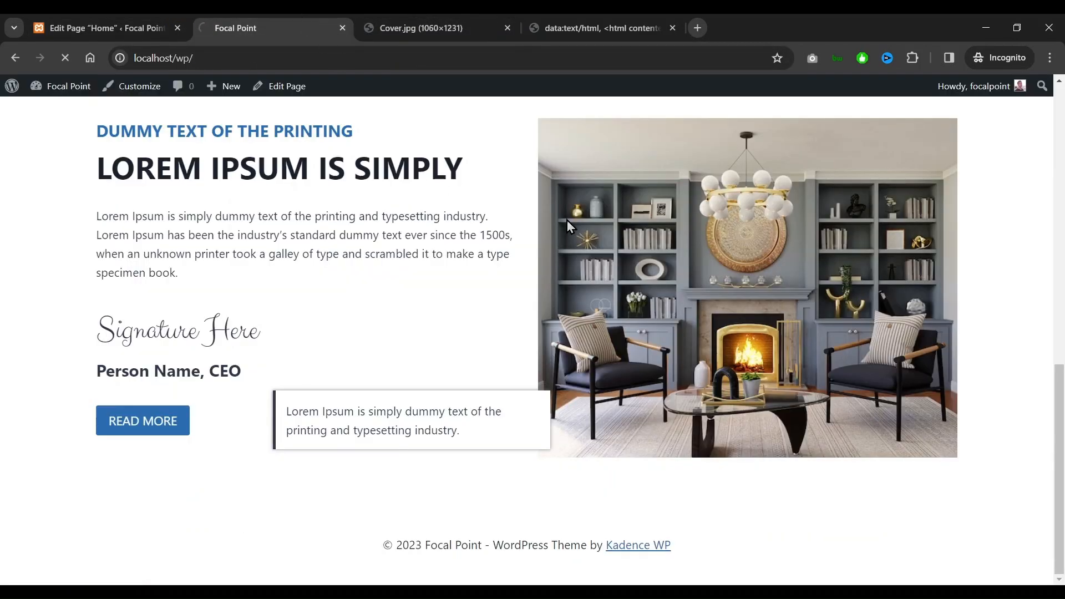
Compare the overlap with Cover.jpg, set the .qoute_box right offset to -120px, and update the page
{"action": "left_click", "coordinate": [468, 27]}
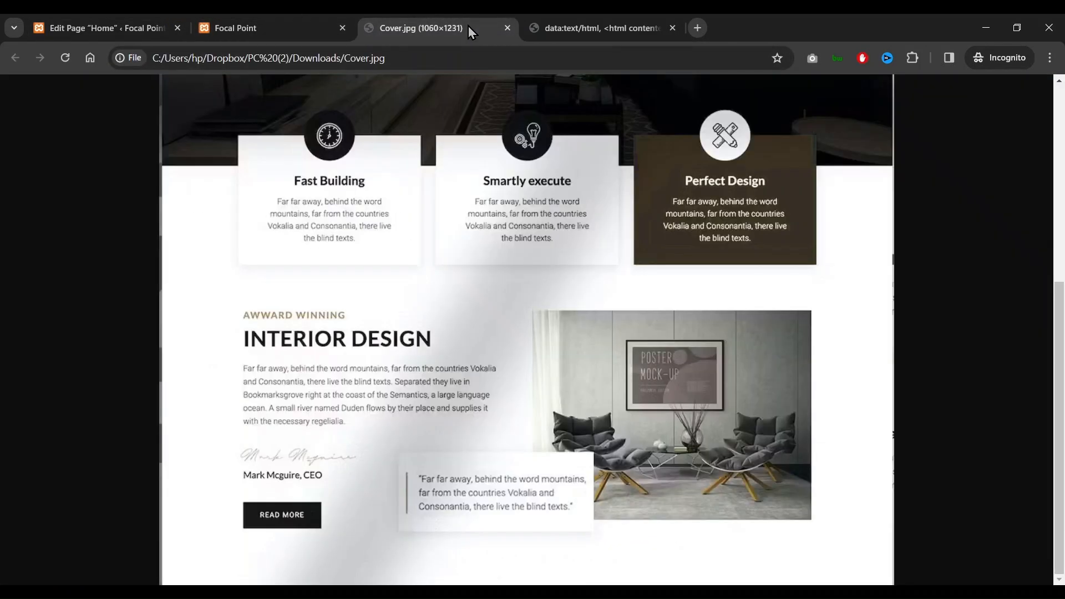
{"action": "left_click", "coordinate": [156, 34]}
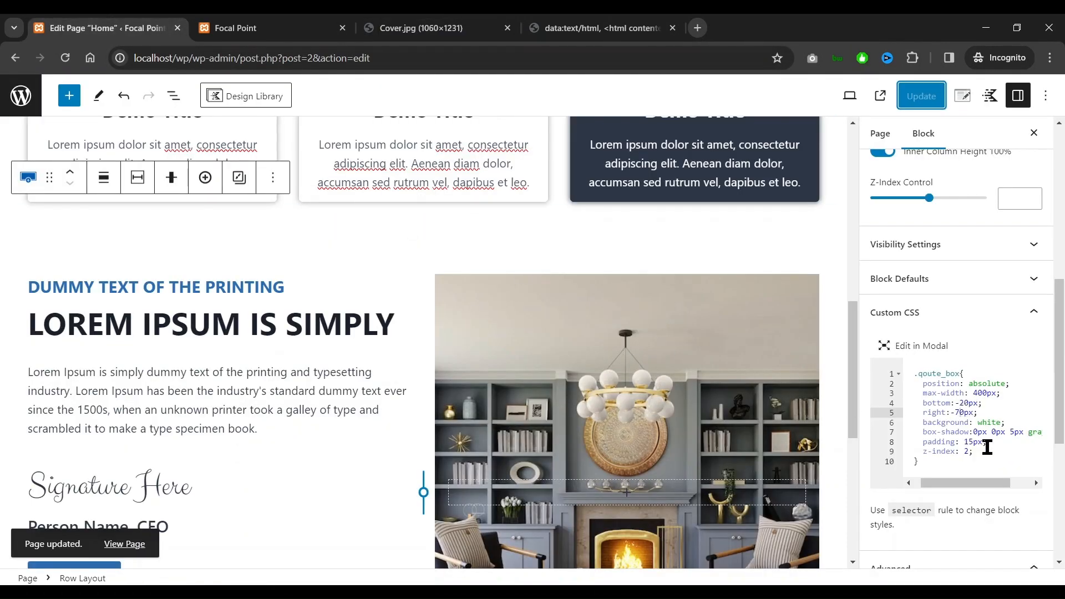
{"action": "left_click", "coordinate": [960, 415]}
{"action": "key", "text": "BackSpace"}
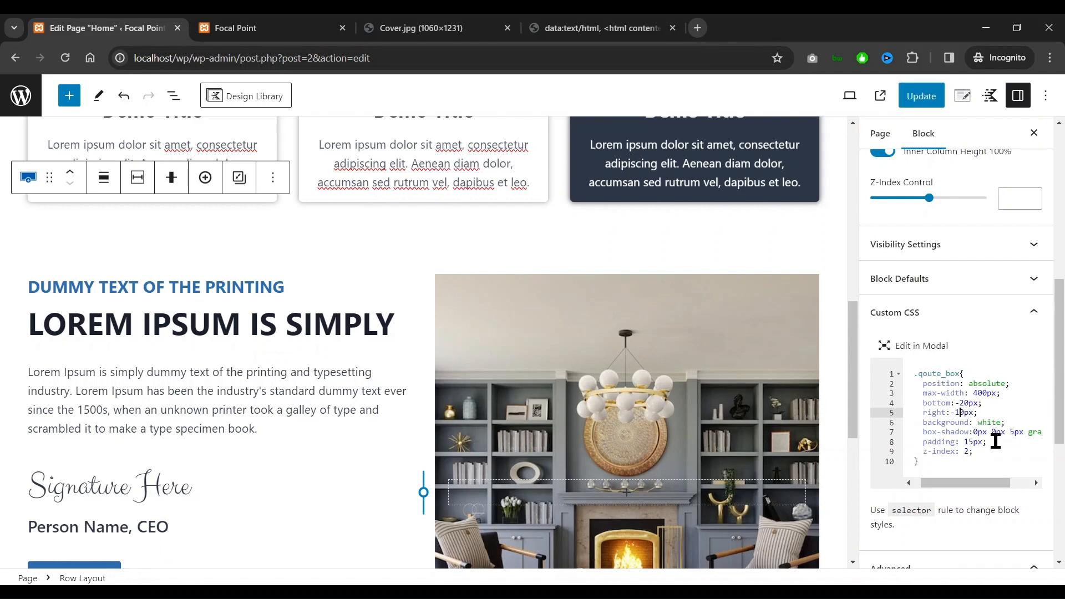
{"action": "left_click", "coordinate": [921, 100]}
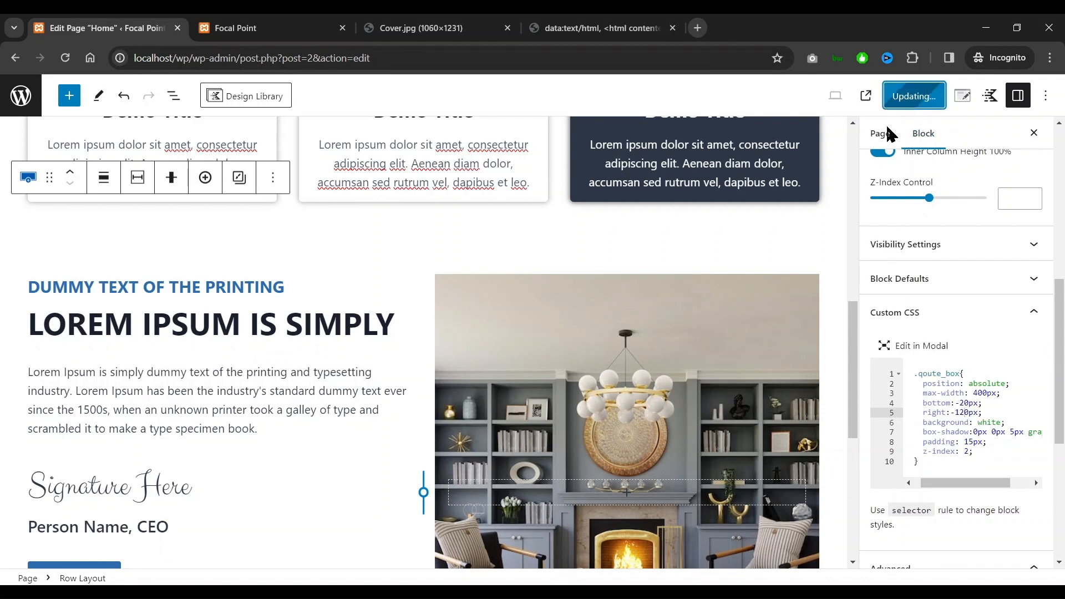
Review the live page from the hero and feature cards to the quote box overlapping the image
{"action": "left_click", "coordinate": [314, 16]}
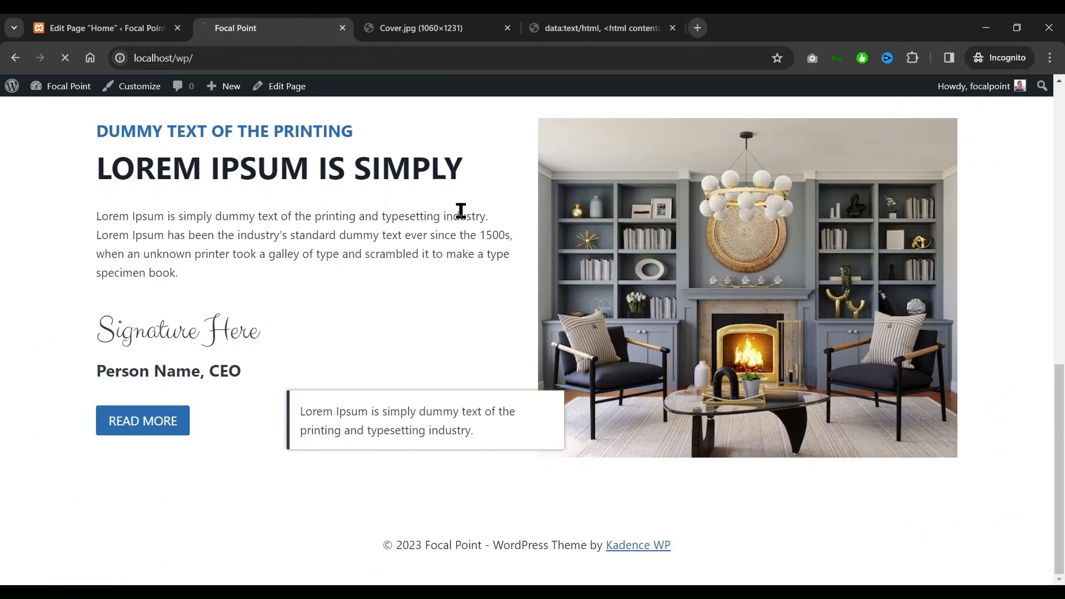
{"action": "scroll", "coordinate": [521, 222], "scroll_direction": "up", "scroll_amount": 5}
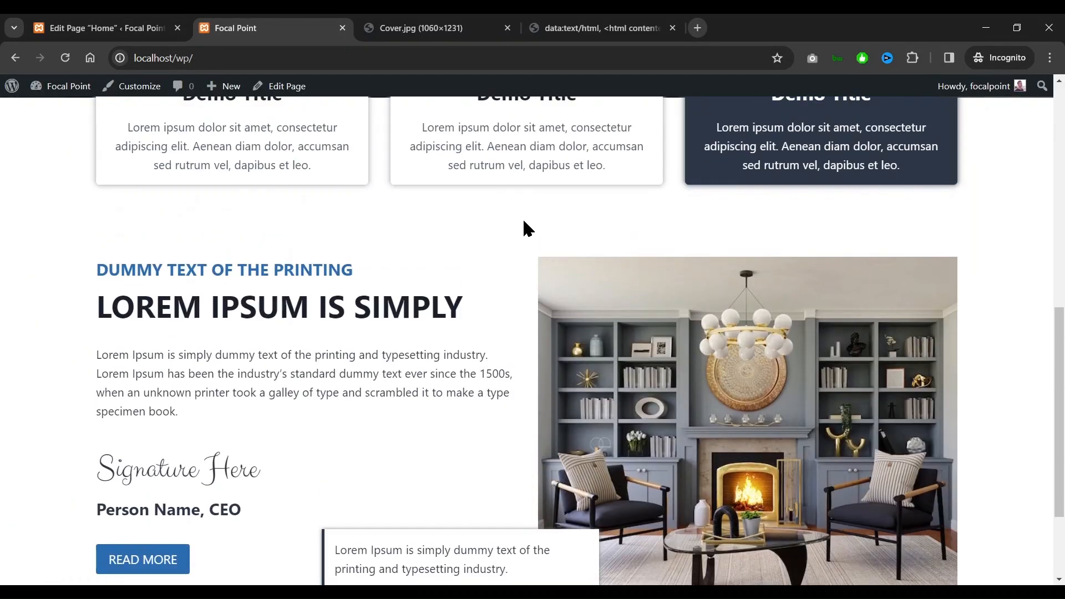
{"action": "scroll", "coordinate": [529, 233], "scroll_direction": "up", "scroll_amount": 7}
{"action": "scroll", "coordinate": [527, 233], "scroll_direction": "down", "scroll_amount": 4}
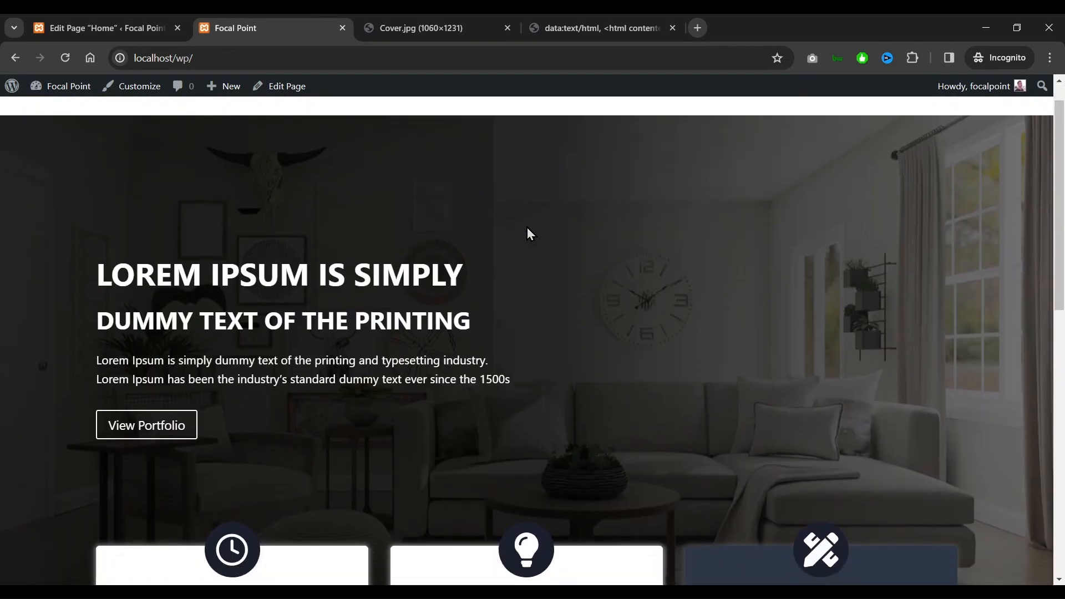
{"action": "scroll", "coordinate": [523, 228], "scroll_direction": "down", "scroll_amount": 7}
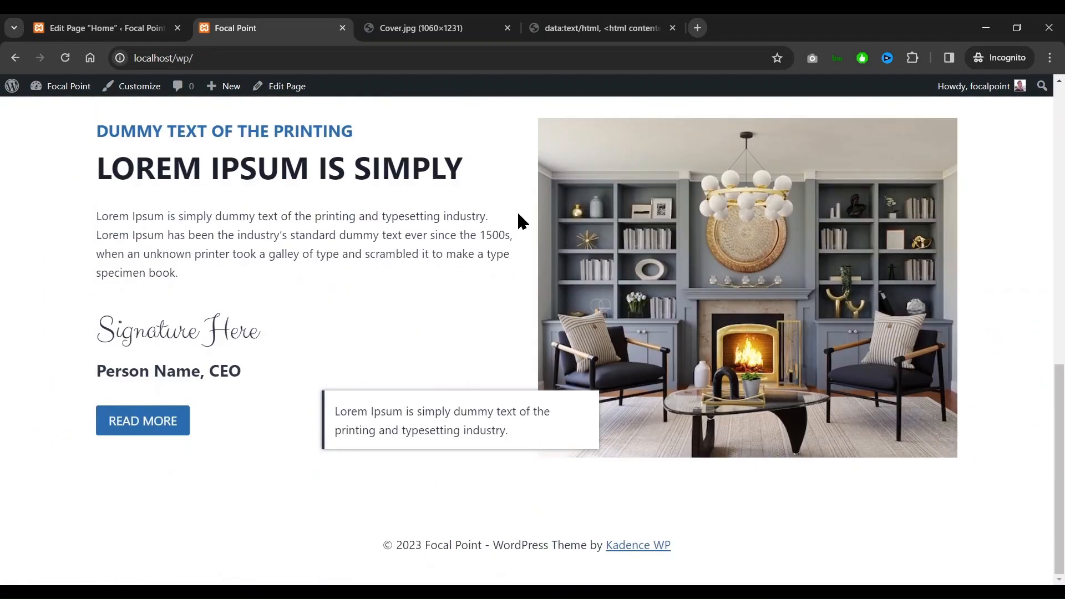
{"action": "scroll", "coordinate": [521, 220], "scroll_direction": "up", "scroll_amount": 7}
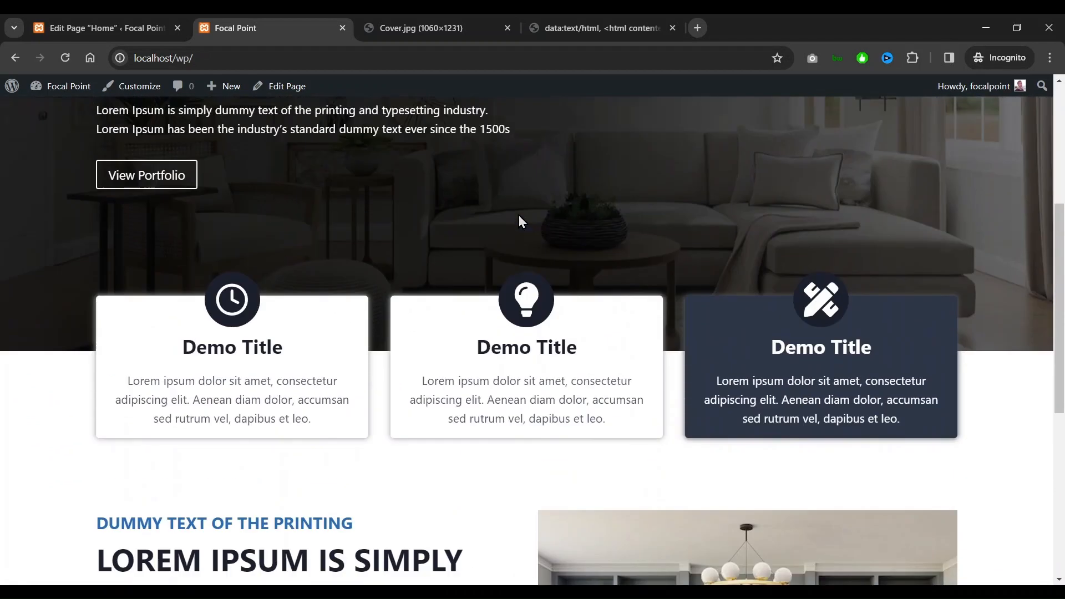
Compare the live Home page's header, hero and feature cards with the Cover.jpg design
{"action": "scroll", "coordinate": [518, 215], "scroll_direction": "up", "scroll_amount": 4}
{"action": "left_click", "coordinate": [431, 24]}
{"action": "left_click", "coordinate": [529, 160]}
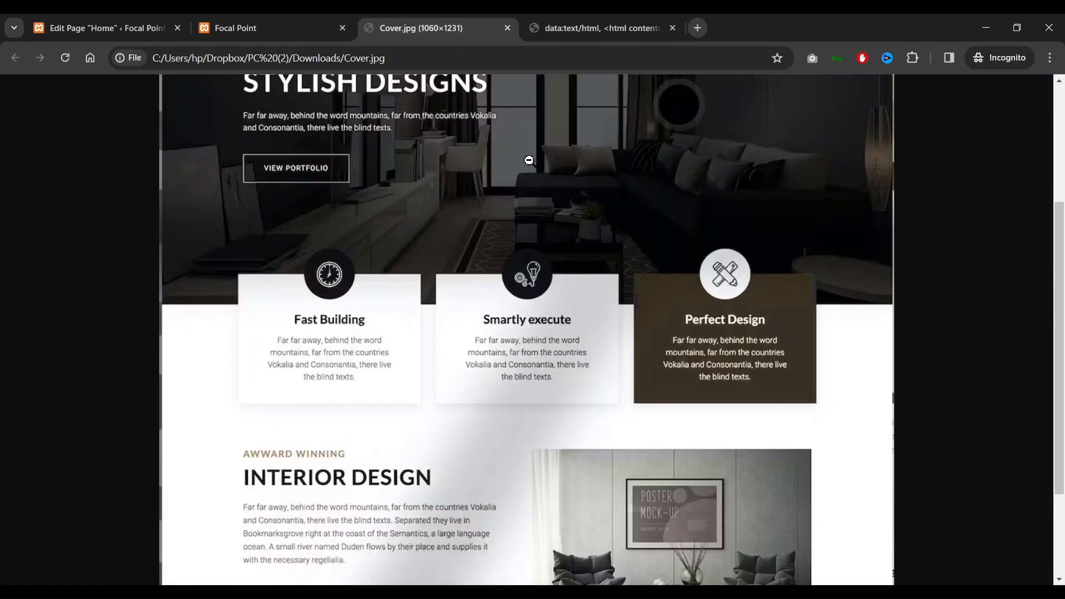
{"action": "scroll", "coordinate": [529, 160], "scroll_direction": "up", "scroll_amount": 4}
{"action": "scroll", "coordinate": [527, 163], "scroll_direction": "down", "scroll_amount": 6}
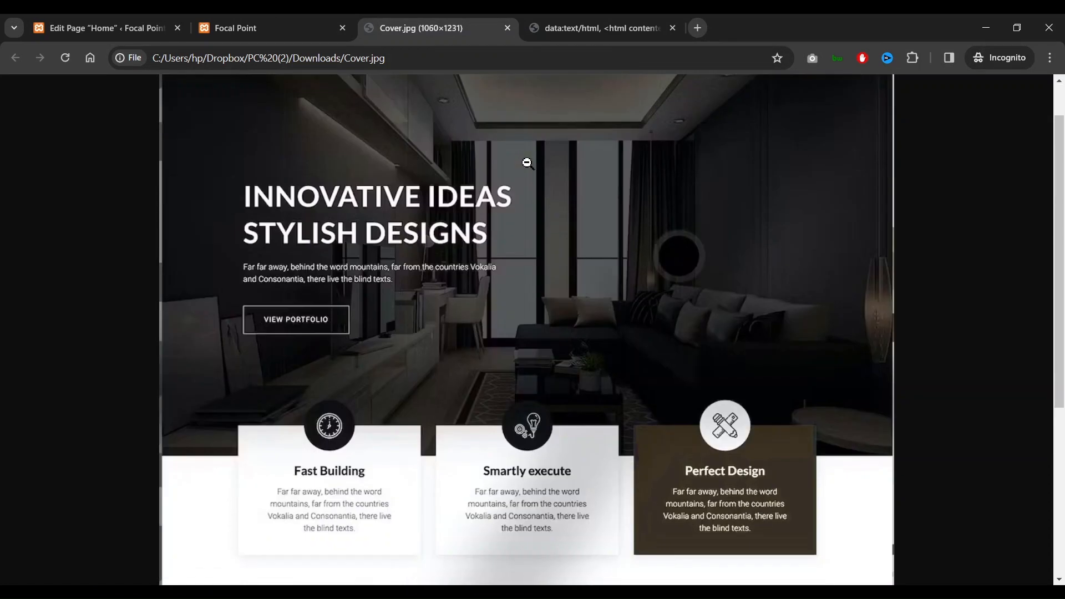
{"action": "scroll", "coordinate": [526, 162], "scroll_direction": "up", "scroll_amount": 5}
{"action": "left_click", "coordinate": [297, 29]}
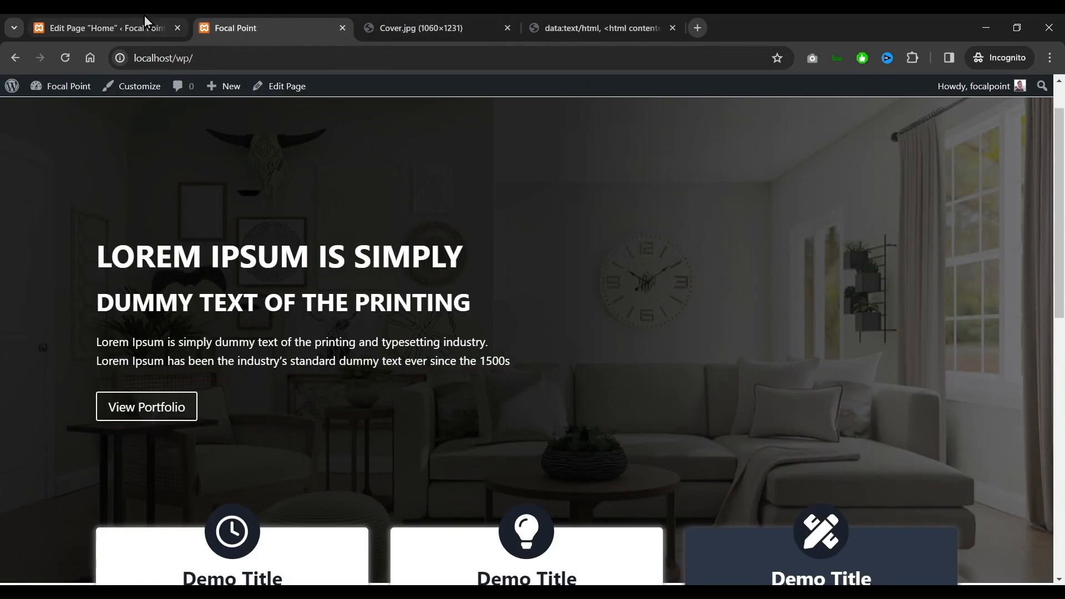
{"action": "left_click", "coordinate": [82, 19]}
{"action": "left_click", "coordinate": [266, 28]}
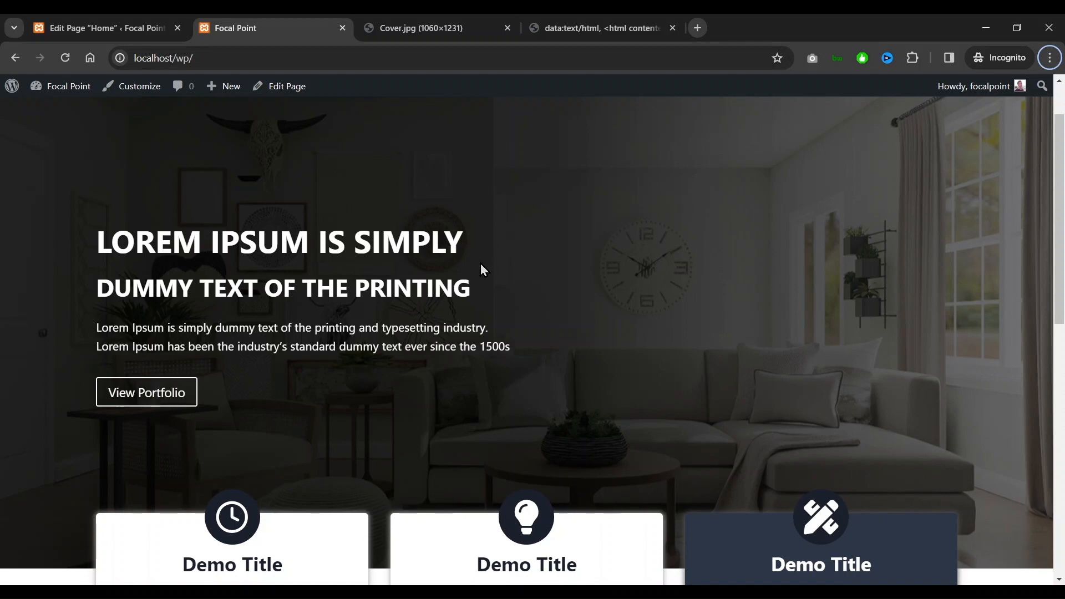
{"action": "scroll", "coordinate": [480, 264], "scroll_direction": "up", "scroll_amount": 1}
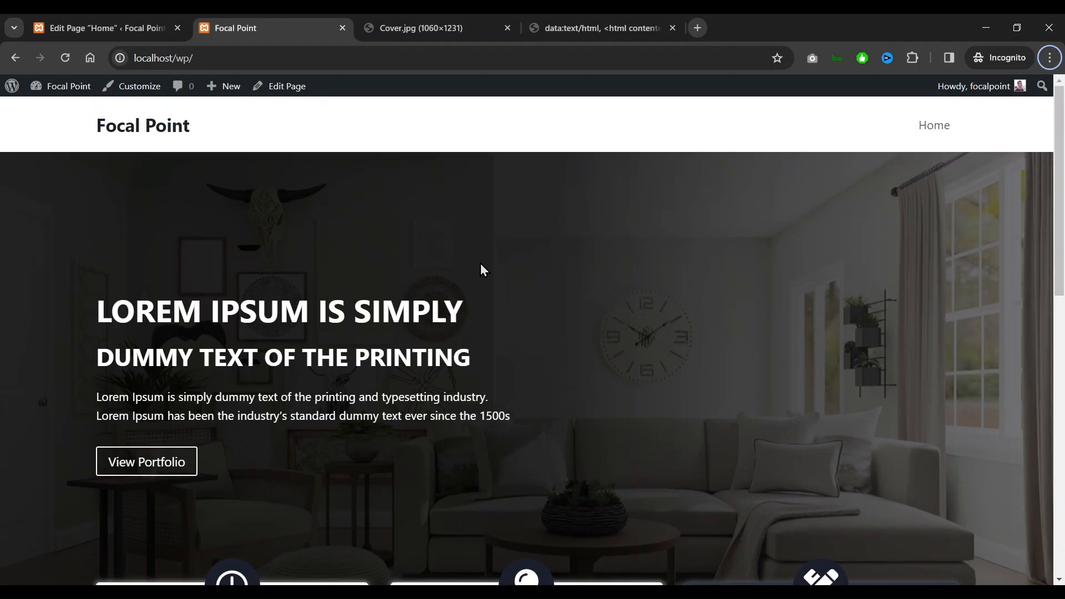
{"action": "scroll", "coordinate": [480, 264], "scroll_direction": "down", "scroll_amount": 2}
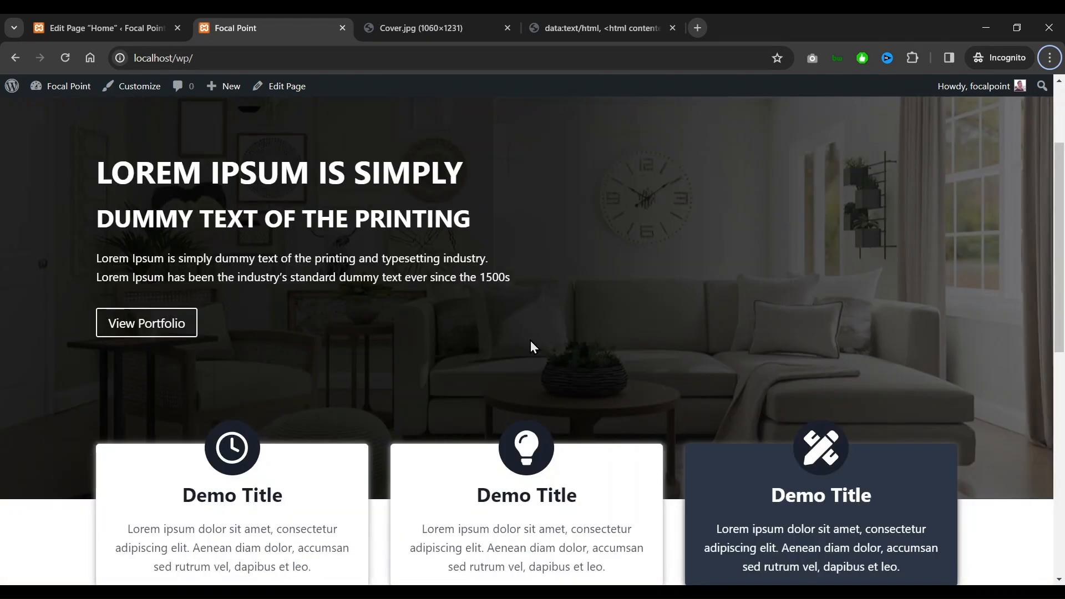